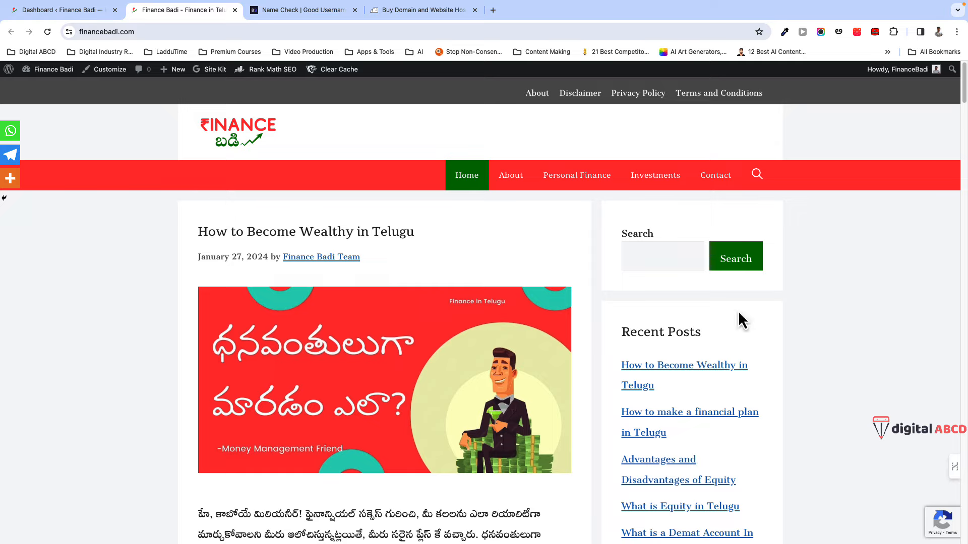
- Open the Personal Finance category archive, which lists 'How to Become Wealthy in Telugu'
{"action": "scroll", "coordinate": [499, 353], "scroll_direction": "down", "scroll_amount": 5}
{"action": "scroll", "coordinate": [501, 371], "scroll_direction": "down", "scroll_amount": 12}
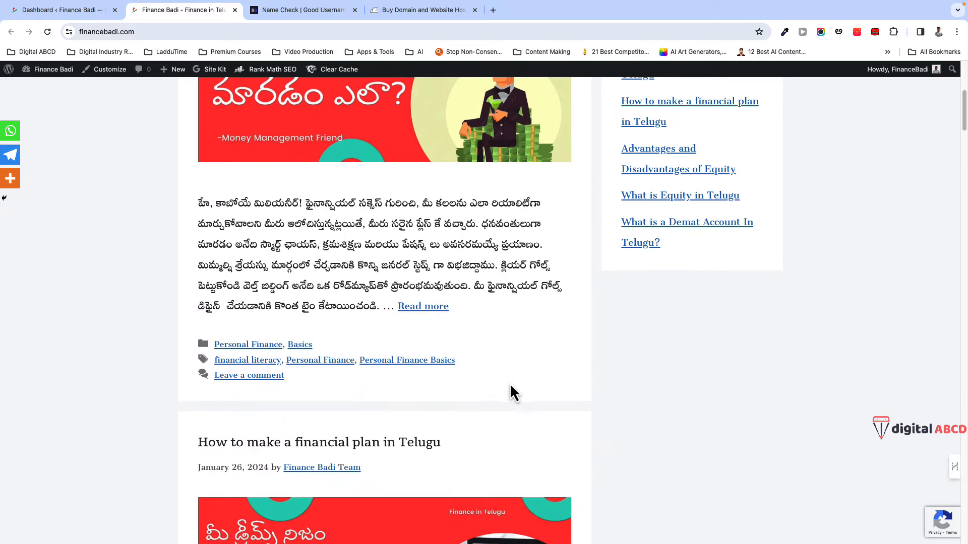
{"action": "scroll", "coordinate": [348, 222], "scroll_direction": "up", "scroll_amount": 10}
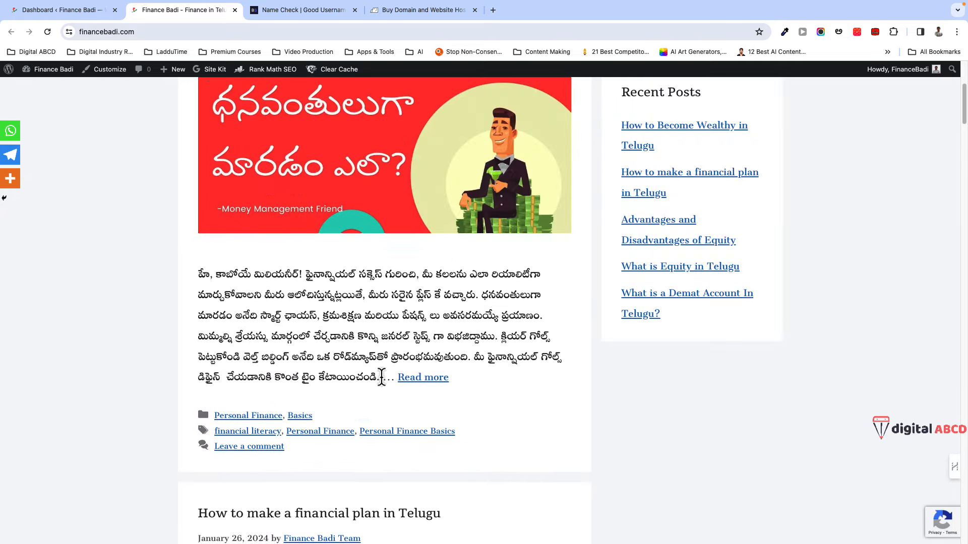
{"action": "scroll", "coordinate": [479, 373], "scroll_direction": "up", "scroll_amount": 5}
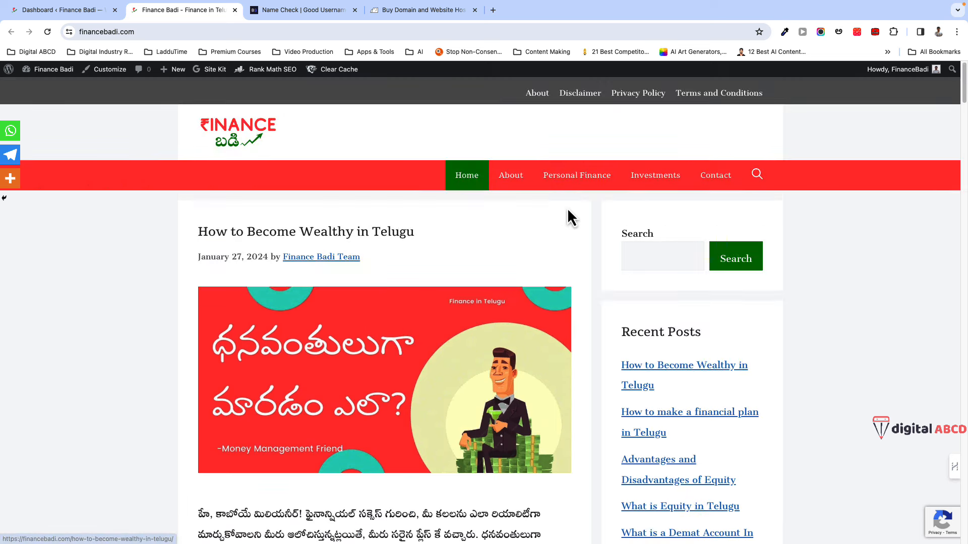
{"action": "left_click", "coordinate": [573, 185]}
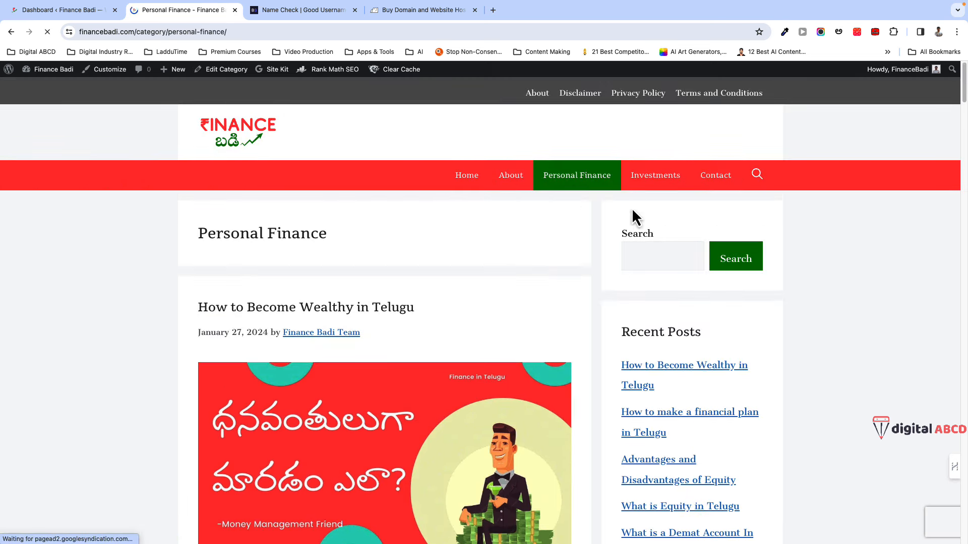
{"action": "scroll", "coordinate": [538, 347], "scroll_direction": "down", "scroll_amount": 8}
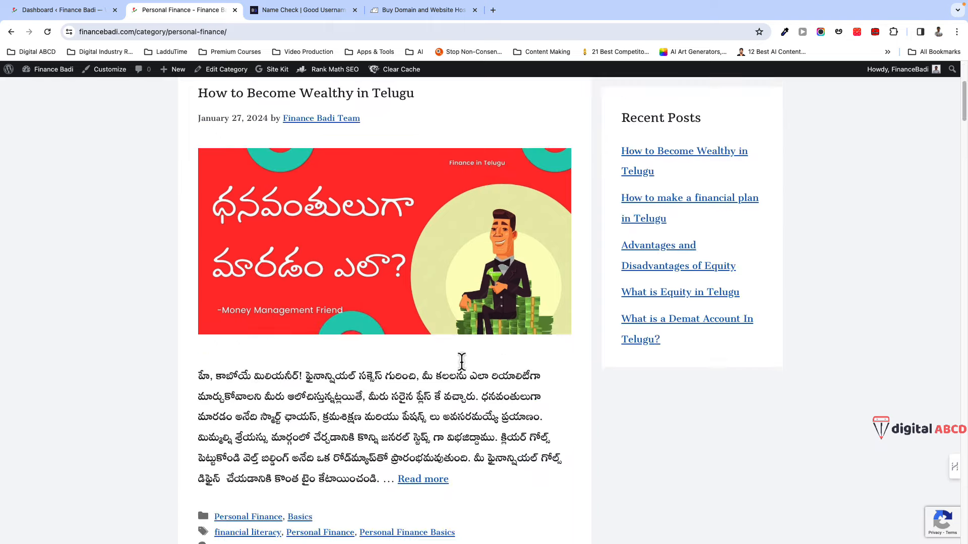
{"action": "scroll", "coordinate": [403, 353], "scroll_direction": "up", "scroll_amount": 8}
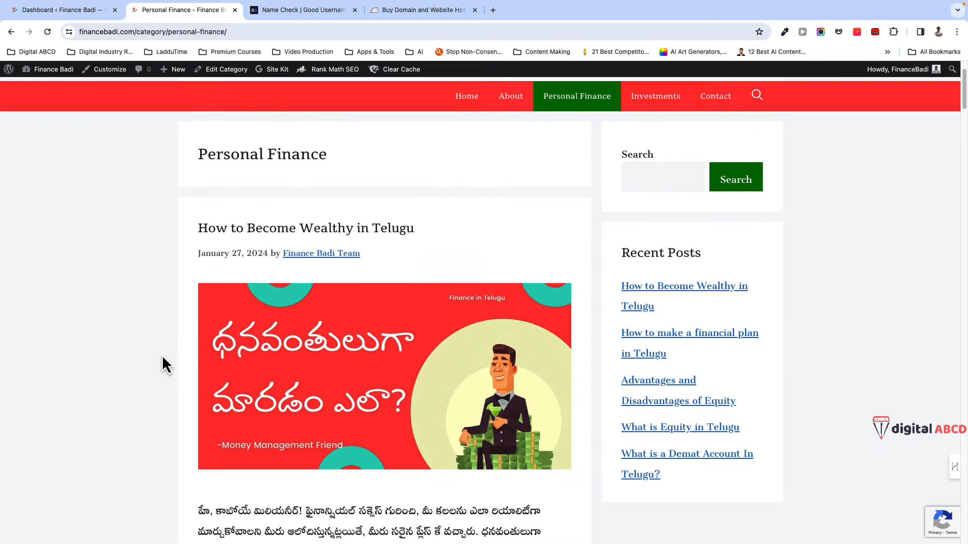
- From the admin dashboard, open Plugins > Installed Plugins and review the nine plugins
{"action": "left_click", "coordinate": [59, 11]}
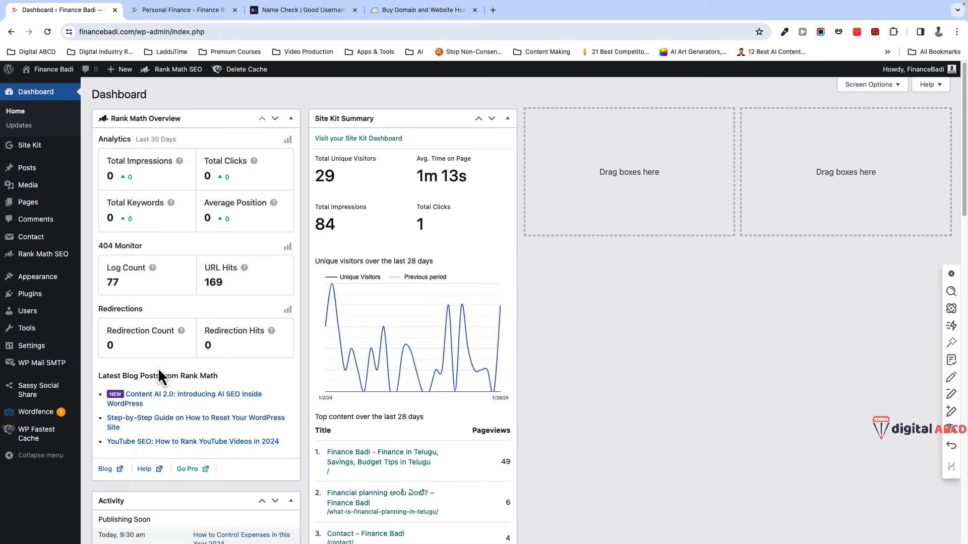
{"action": "mouse_move", "coordinate": [56, 302]}
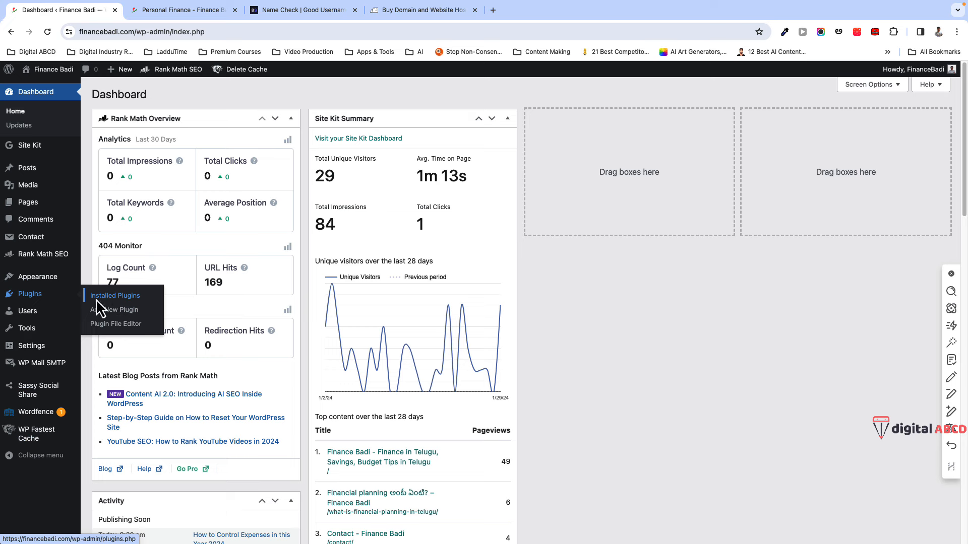
{"action": "left_click", "coordinate": [35, 301]}
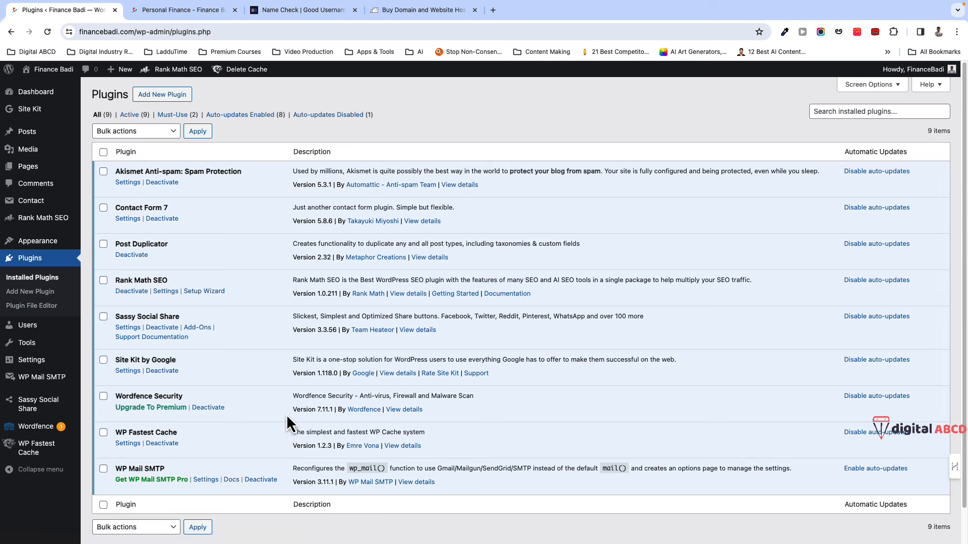
{"action": "scroll", "coordinate": [288, 417], "scroll_direction": "down", "scroll_amount": 2}
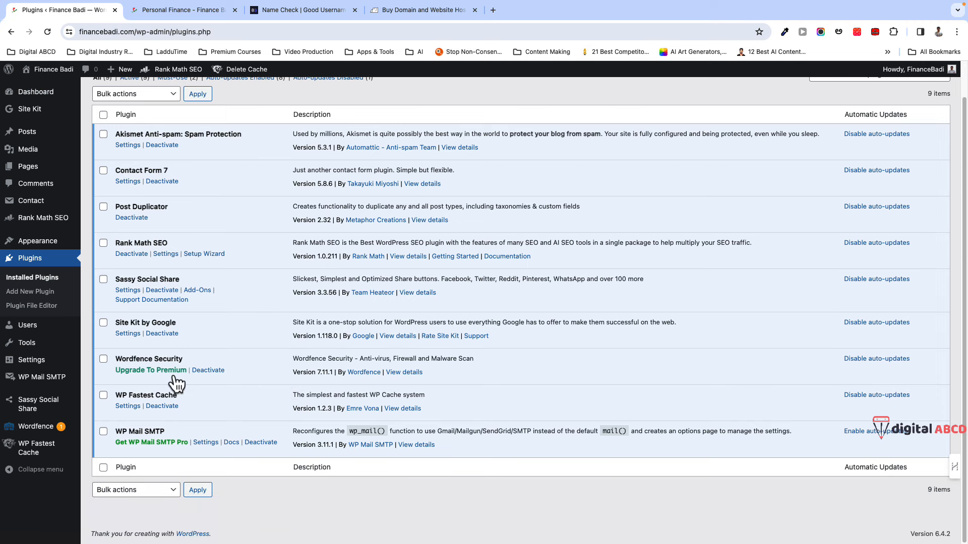
{"action": "scroll", "coordinate": [262, 289], "scroll_direction": "up", "scroll_amount": 2}
{"action": "scroll", "coordinate": [227, 338], "scroll_direction": "down", "scroll_amount": 2}
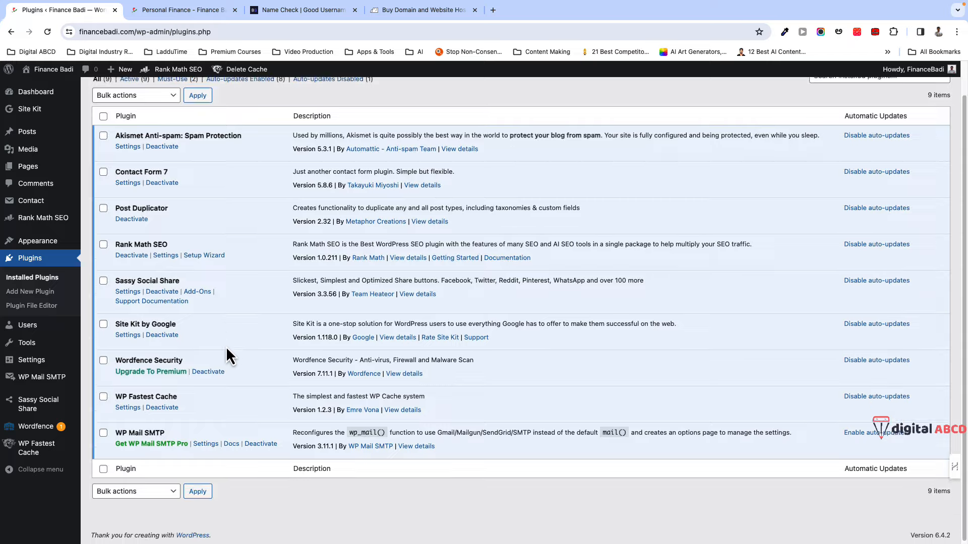
- Return to the Personal Finance category page and scroll through its posts
{"action": "left_click", "coordinate": [206, 11]}
{"action": "scroll", "coordinate": [229, 404], "scroll_direction": "down", "scroll_amount": 3}
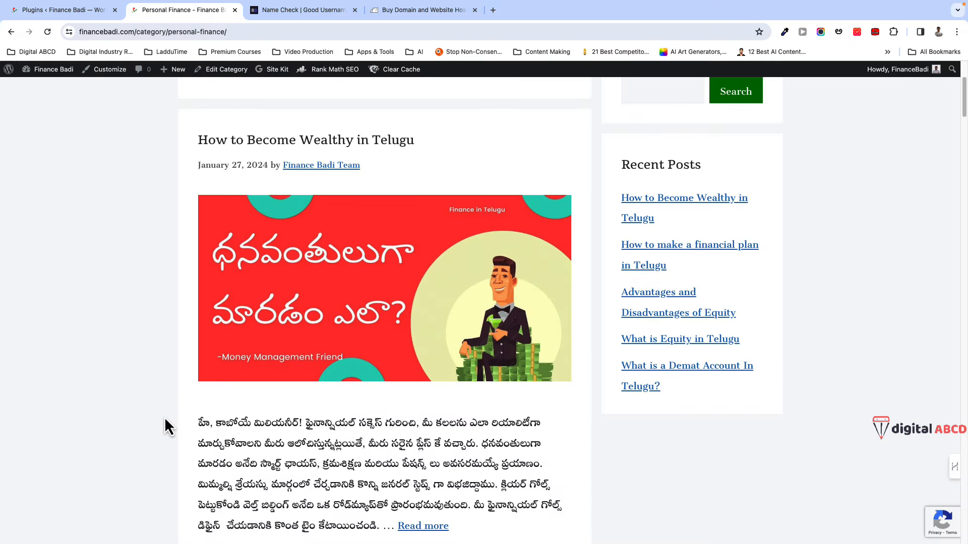
{"action": "scroll", "coordinate": [162, 419], "scroll_direction": "down", "scroll_amount": 2}
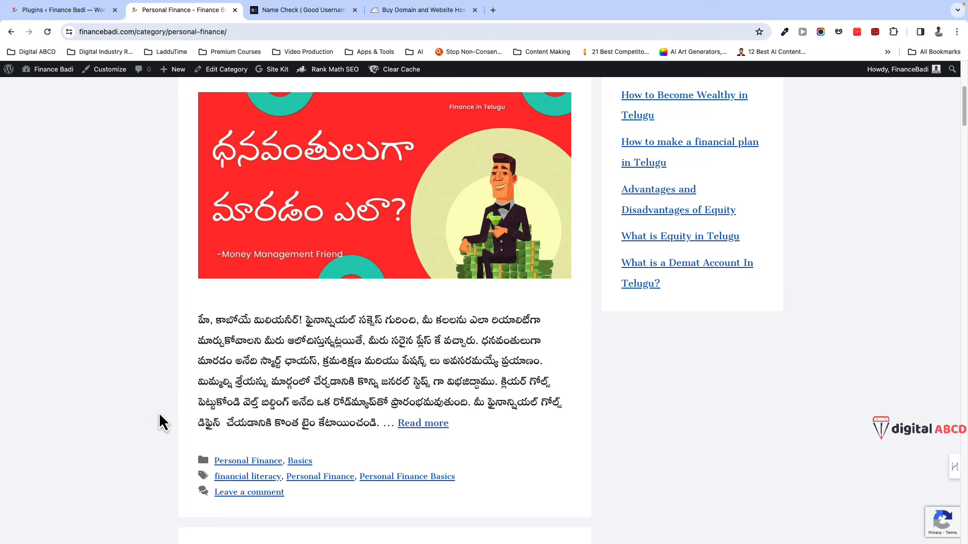
{"action": "scroll", "coordinate": [160, 403], "scroll_direction": "up", "scroll_amount": 5}
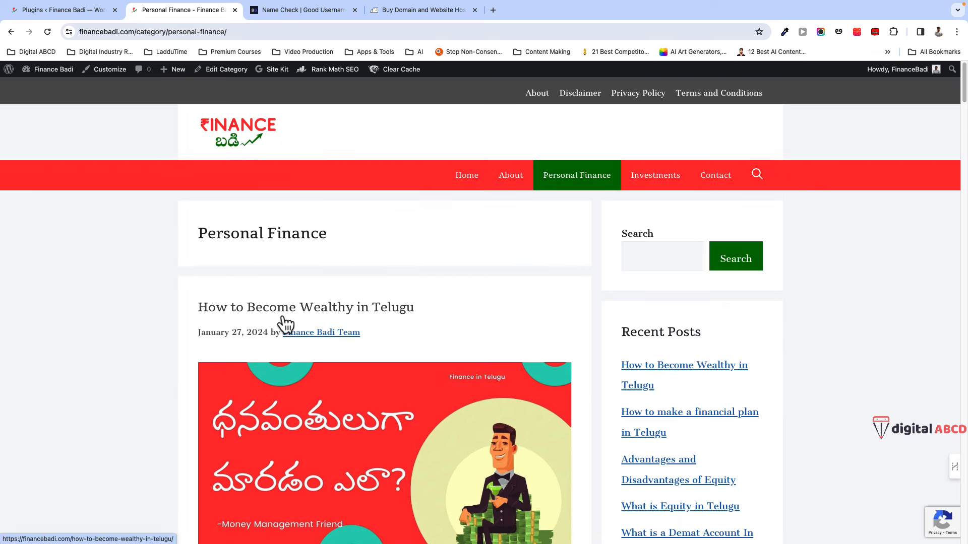
- Switch to BrandSnag's Name Availability Search & Name Check page
{"action": "left_click", "coordinate": [303, 10]}
{"action": "scroll", "coordinate": [214, 329], "scroll_direction": "down", "scroll_amount": 1}
{"action": "scroll", "coordinate": [217, 343], "scroll_direction": "down", "scroll_amount": 3}
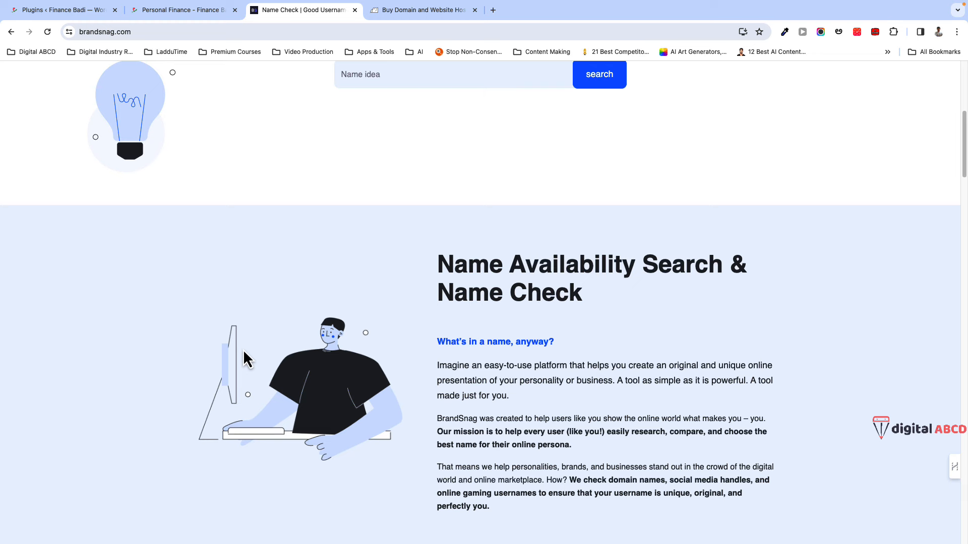
- Enter 'financebadi' as the business name idea in BrandSnag's search form
{"action": "scroll", "coordinate": [243, 352], "scroll_direction": "up", "scroll_amount": 2}
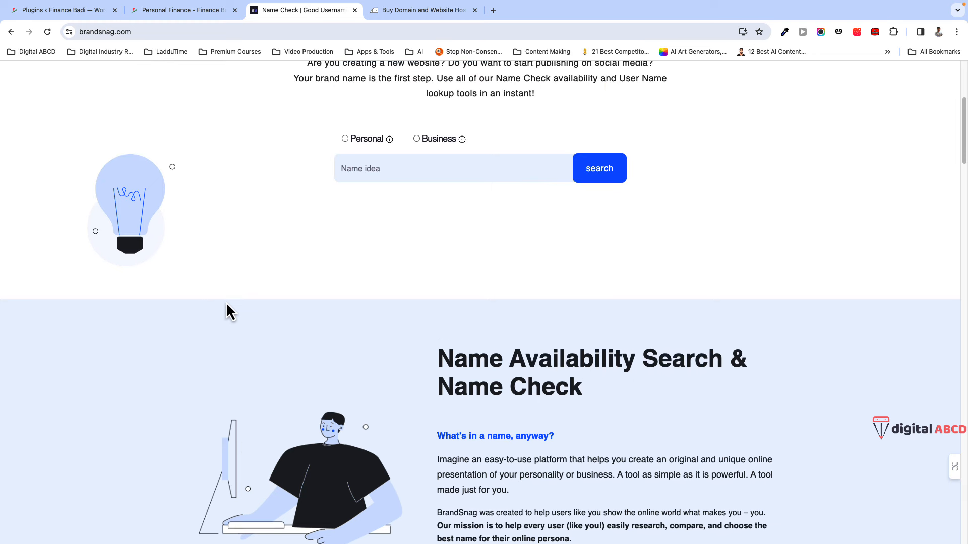
{"action": "scroll", "coordinate": [273, 360], "scroll_direction": "down", "scroll_amount": 2}
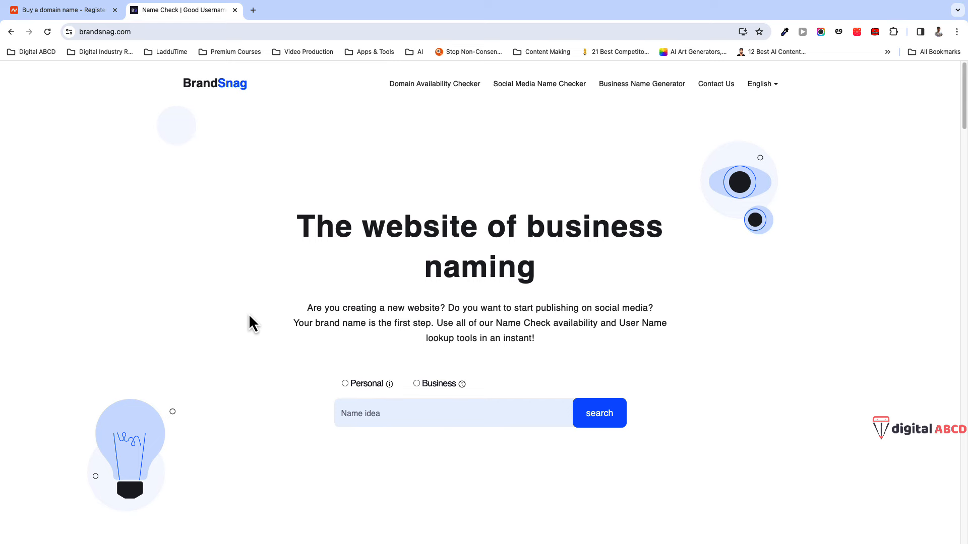
{"action": "scroll", "coordinate": [252, 322], "scroll_direction": "down", "scroll_amount": 2}
{"action": "scroll", "coordinate": [249, 324], "scroll_direction": "down", "scroll_amount": 8}
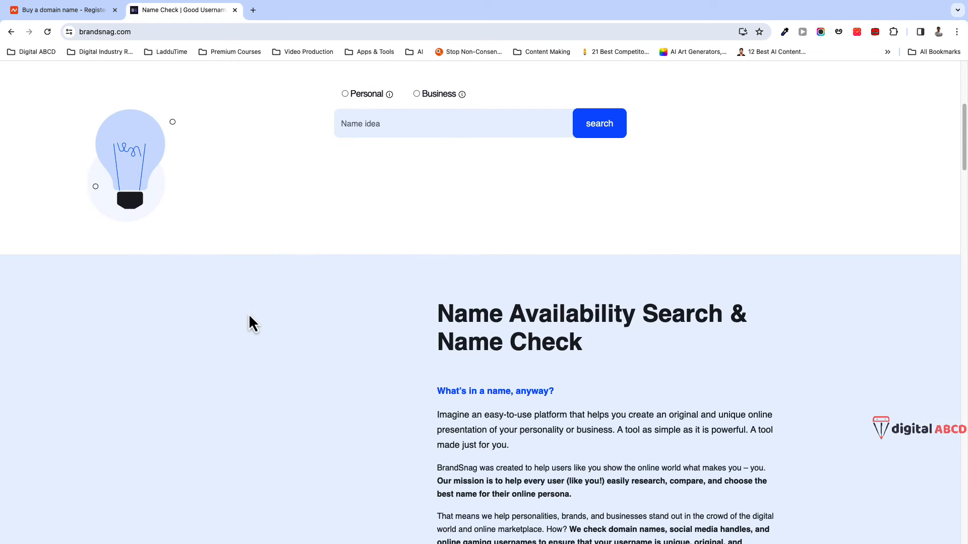
{"action": "left_click", "coordinate": [374, 419]}
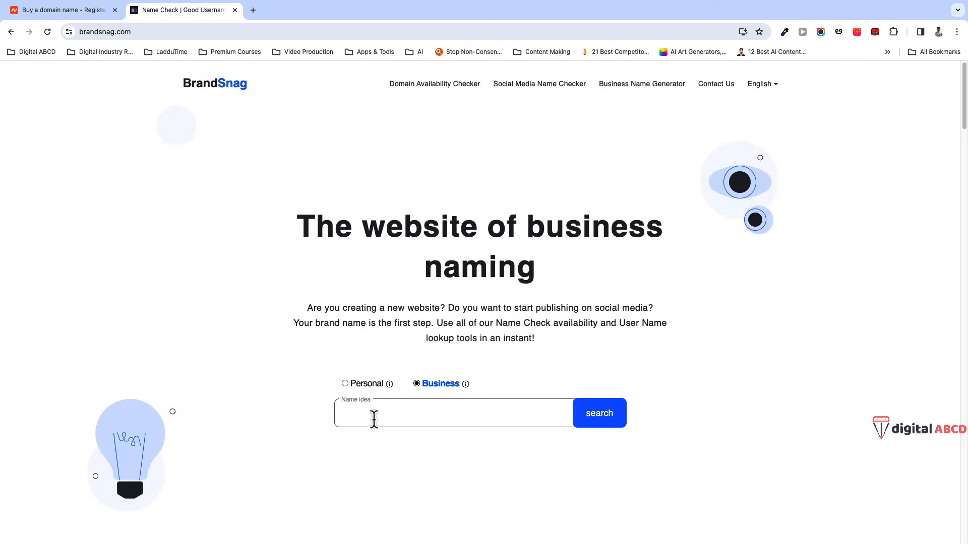
{"action": "type", "text": "financebadi"}
- Run the financebadi check and review domain and social media availability results
{"action": "left_click", "coordinate": [586, 421]}
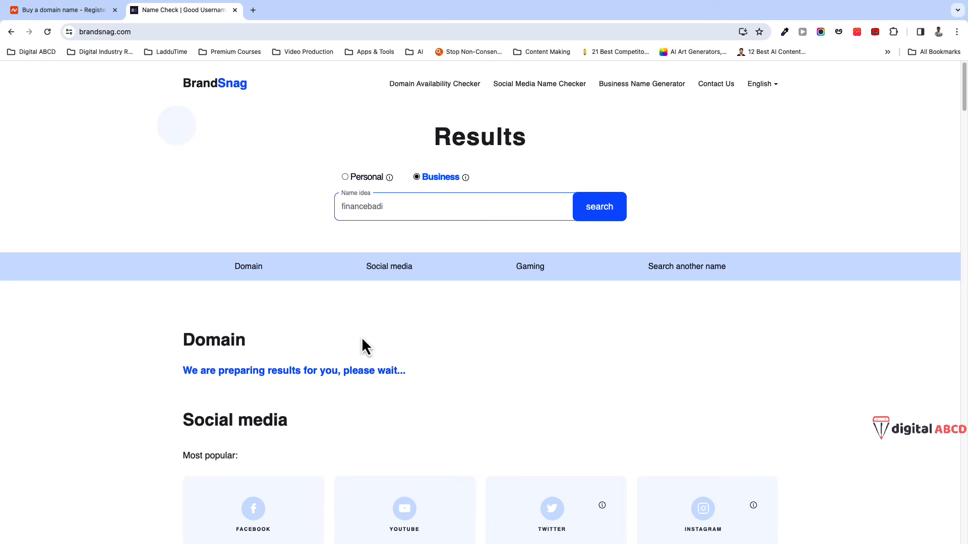
{"action": "scroll", "coordinate": [403, 349], "scroll_direction": "down", "scroll_amount": 4}
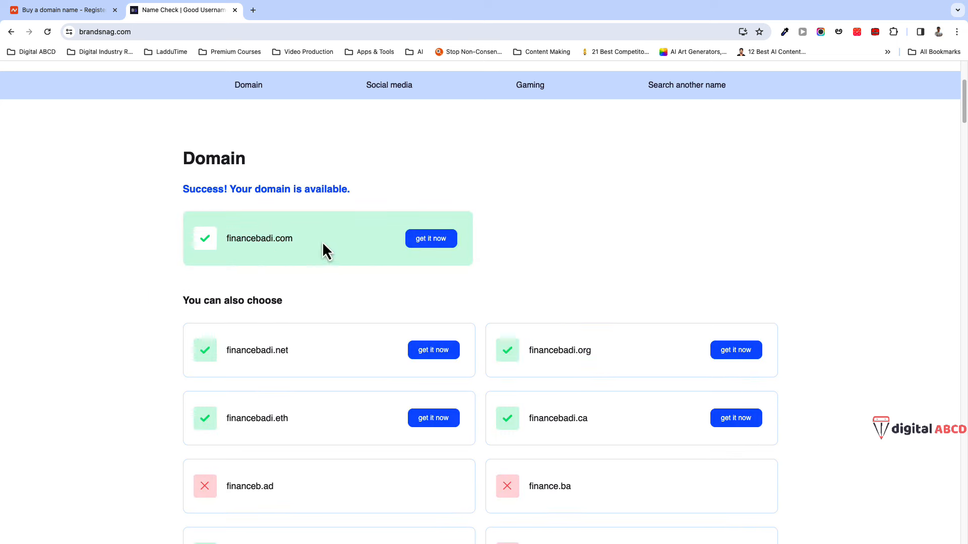
{"action": "scroll", "coordinate": [248, 298], "scroll_direction": "down", "scroll_amount": 2}
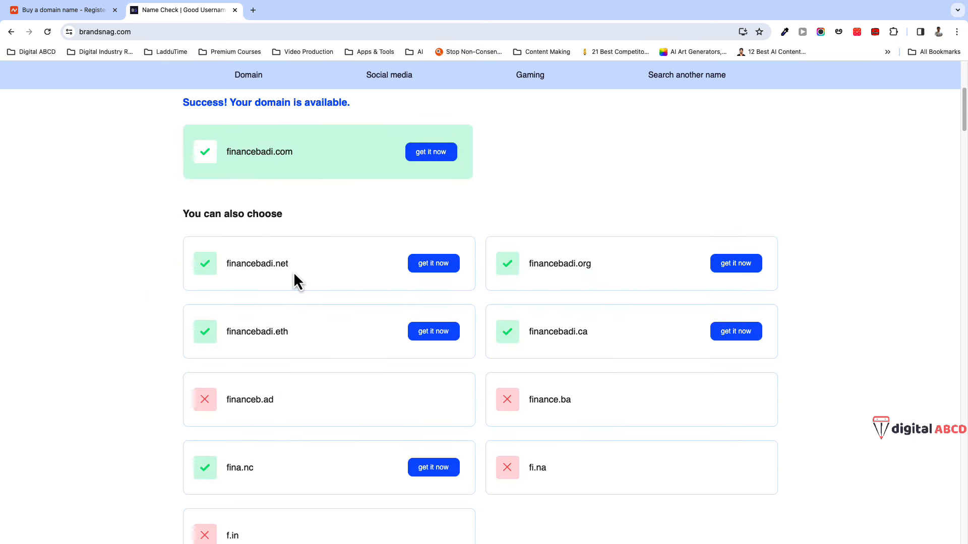
{"action": "scroll", "coordinate": [238, 382], "scroll_direction": "down", "scroll_amount": 10}
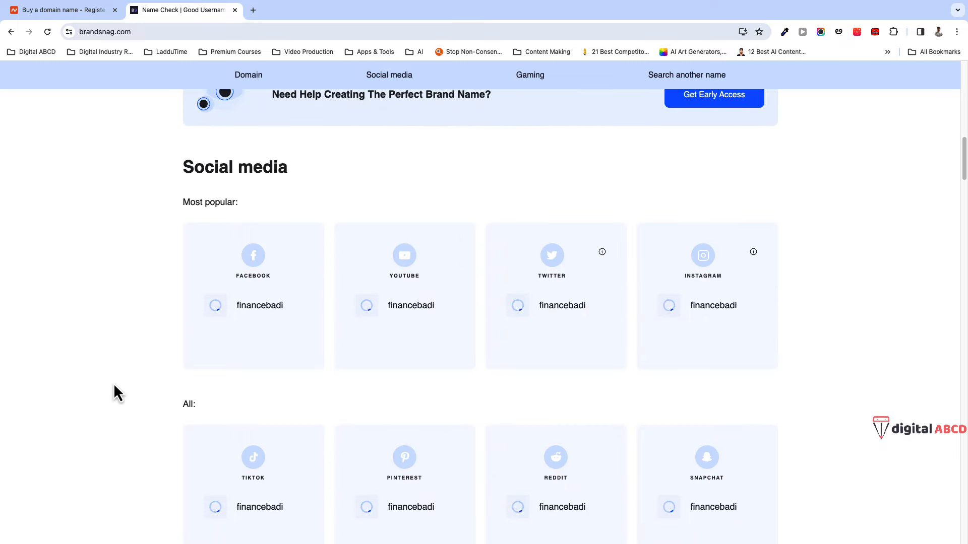
{"action": "scroll", "coordinate": [114, 383], "scroll_direction": "down", "scroll_amount": 2}
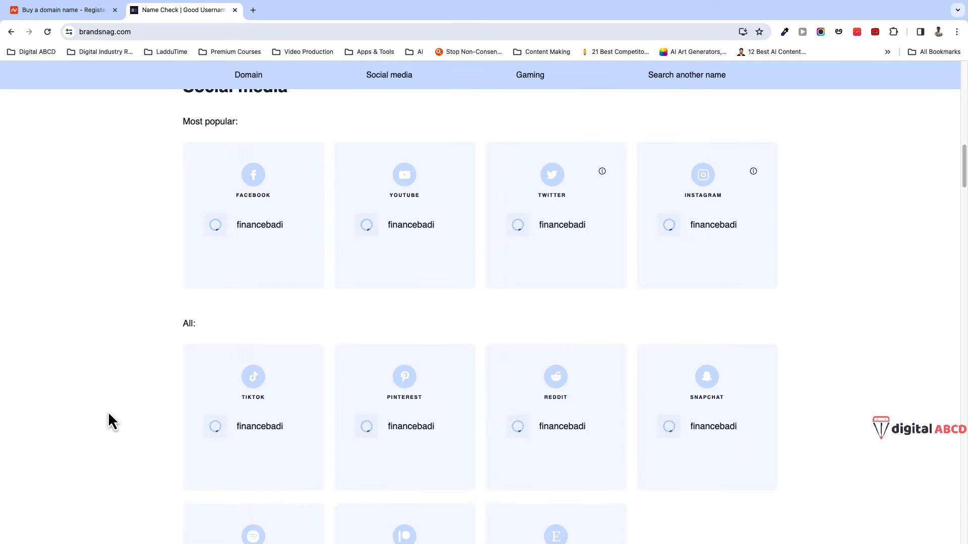
{"action": "scroll", "coordinate": [108, 414], "scroll_direction": "down", "scroll_amount": 2}
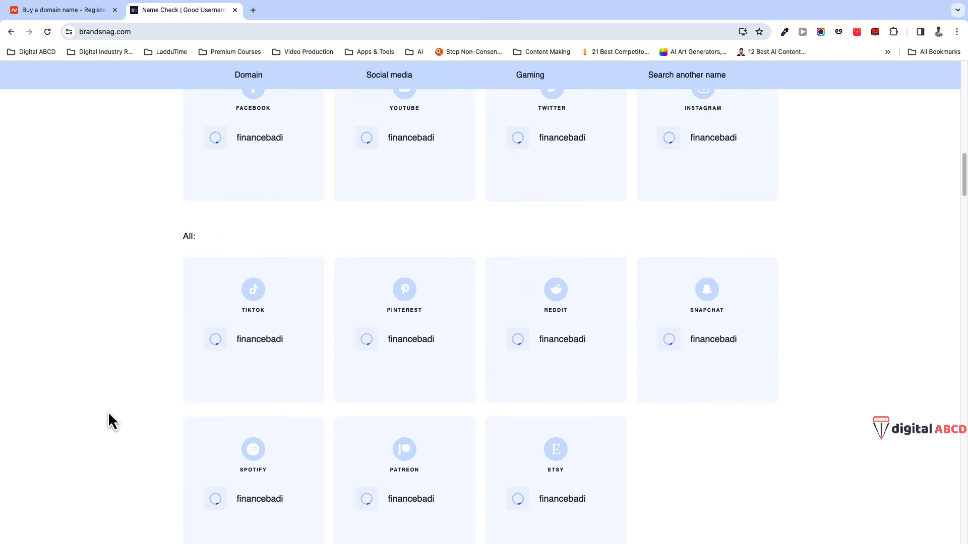
{"action": "scroll", "coordinate": [108, 412], "scroll_direction": "down", "scroll_amount": 4}
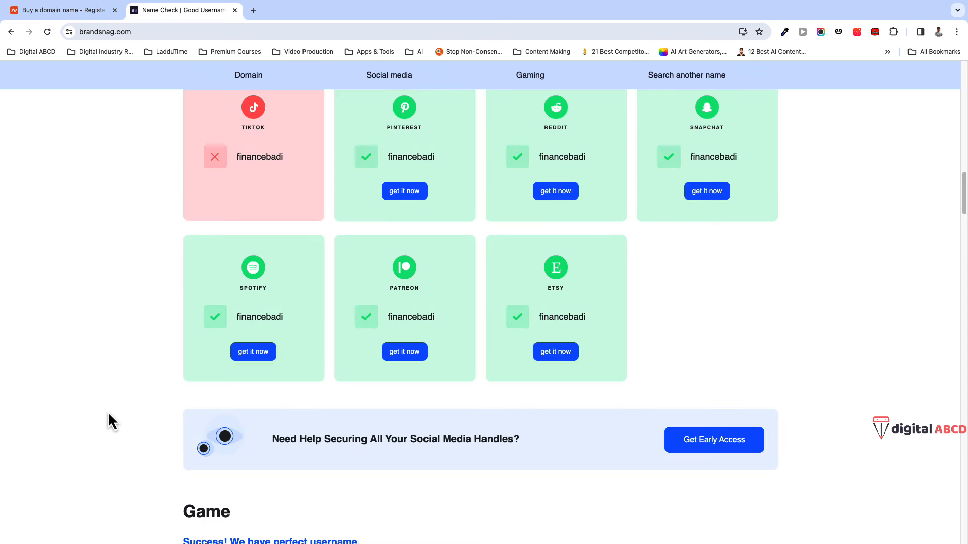
{"action": "scroll", "coordinate": [108, 411], "scroll_direction": "up", "scroll_amount": 7}
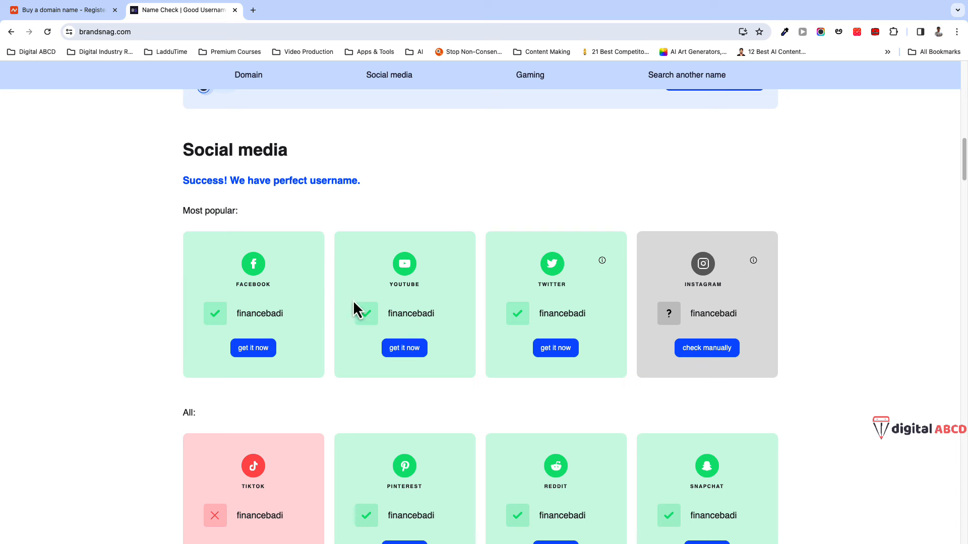
{"action": "scroll", "coordinate": [585, 360], "scroll_direction": "down", "scroll_amount": 2}
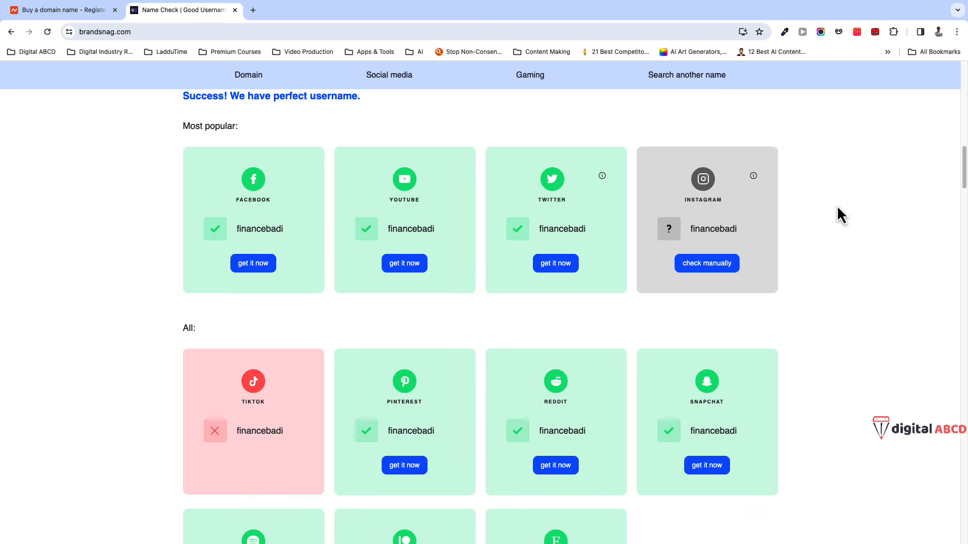
- Manually check the financebadi Instagram handle, confirm page-not-found, and close that tab
{"action": "left_click", "coordinate": [709, 265]}
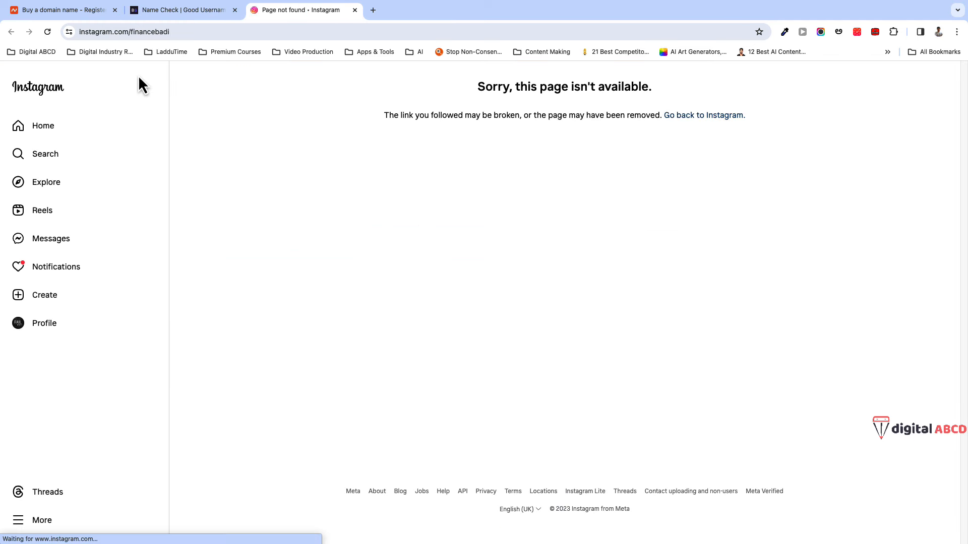
{"action": "left_click", "coordinate": [161, 31]}
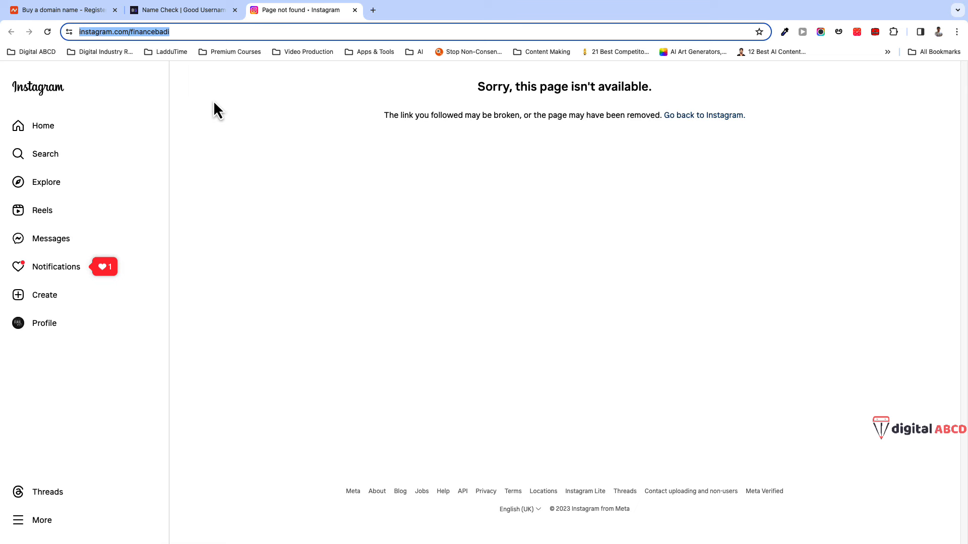
{"action": "left_click", "coordinate": [355, 10]}
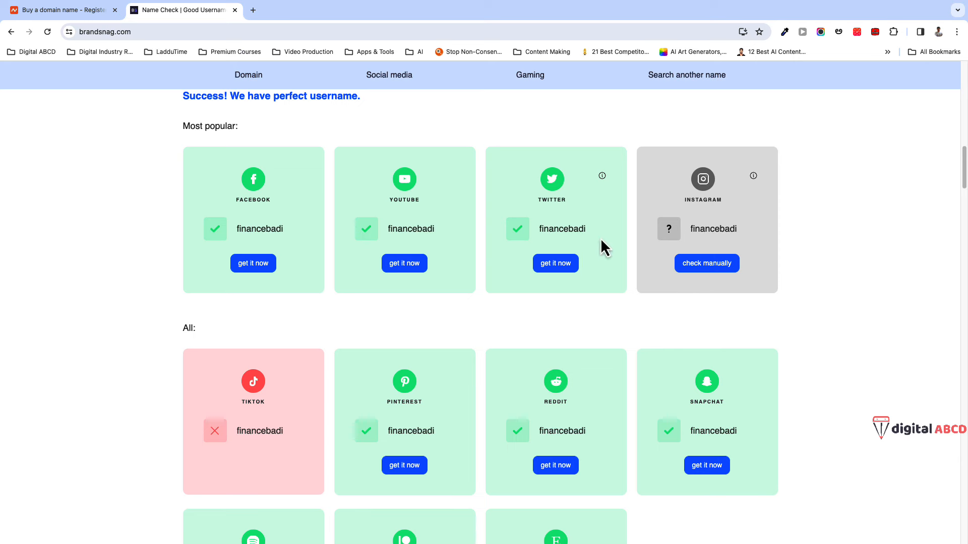
{"action": "scroll", "coordinate": [296, 356], "scroll_direction": "down", "scroll_amount": 2}
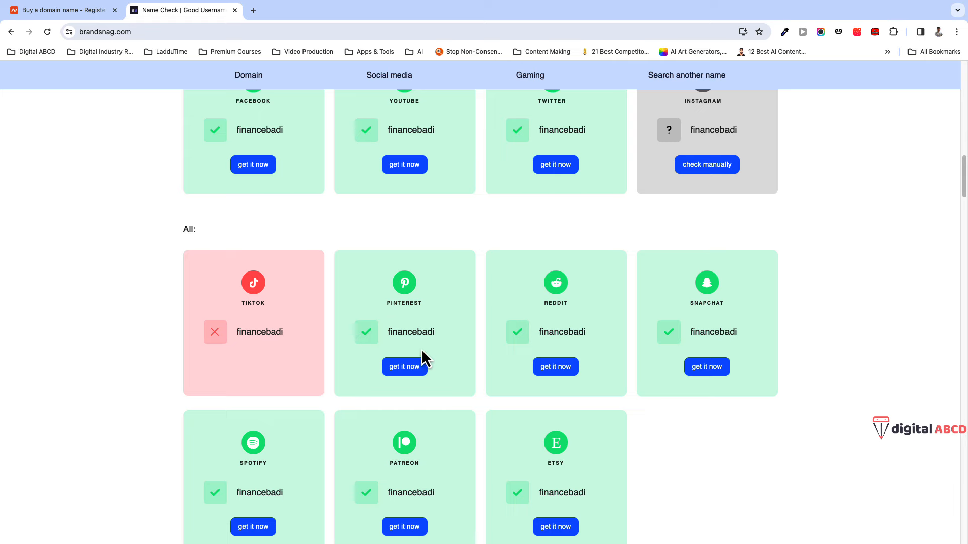
{"action": "scroll", "coordinate": [313, 406], "scroll_direction": "down", "scroll_amount": 2}
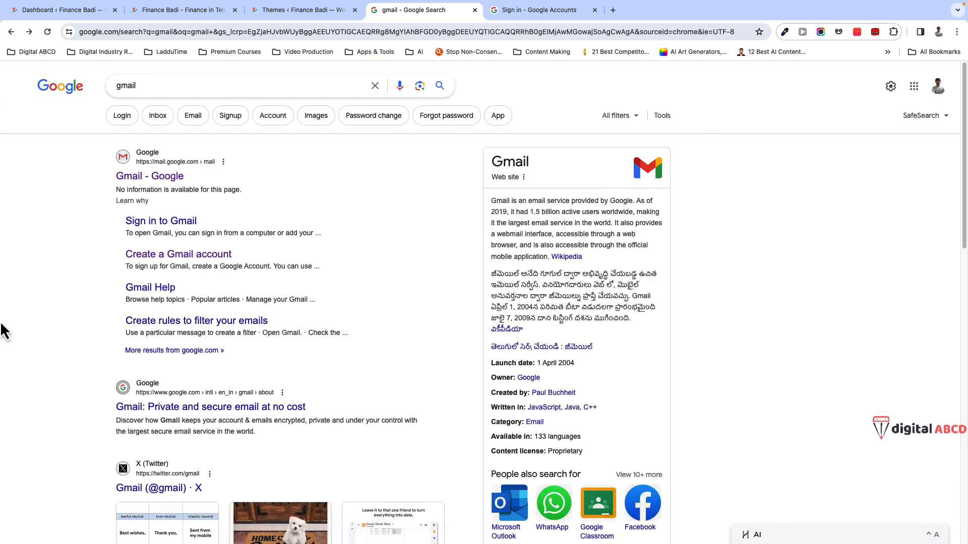
- Move between the gmail search results and Google sign-in tabs, then close the old Inbox tab
{"action": "left_click", "coordinate": [526, 11]}
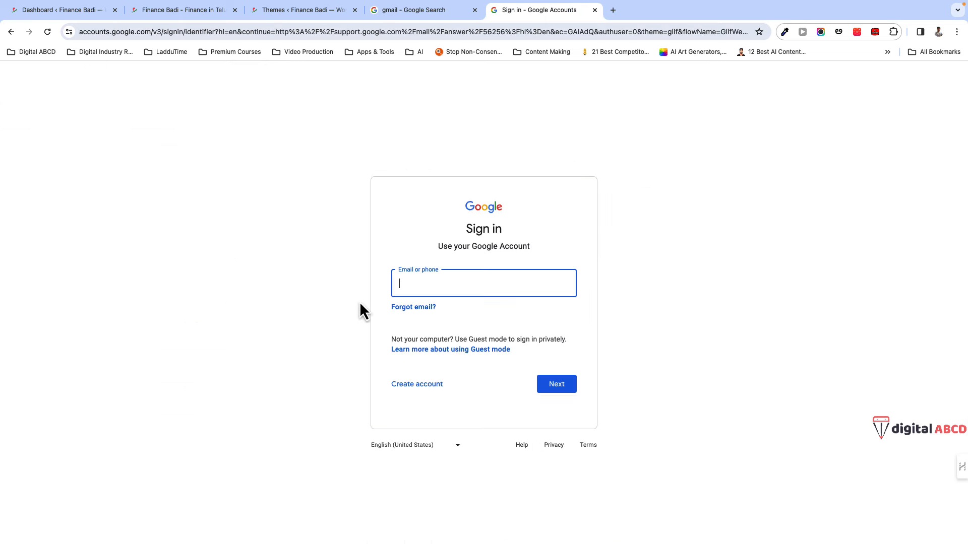
{"action": "left_click", "coordinate": [432, 18]}
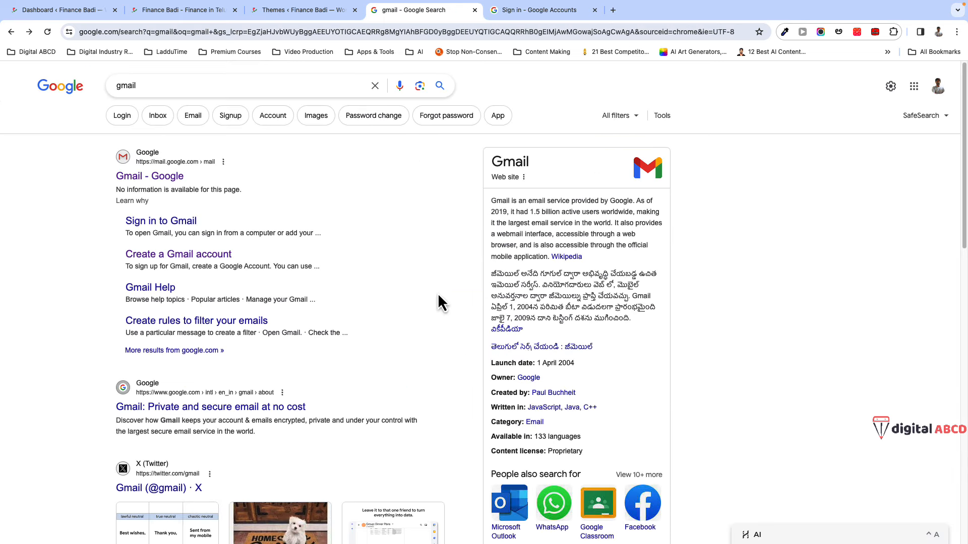
{"action": "left_click", "coordinate": [528, 20]}
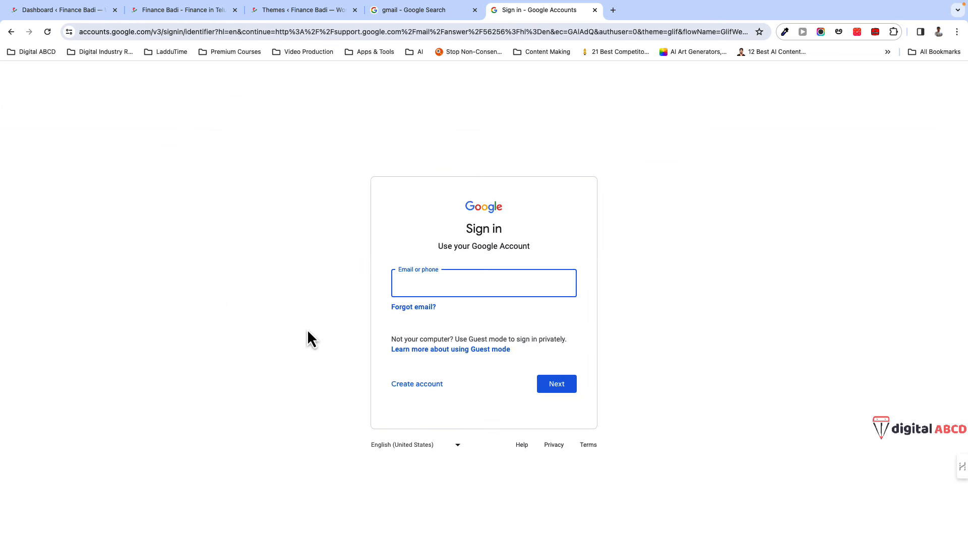
{"action": "left_click", "coordinate": [426, 19]}
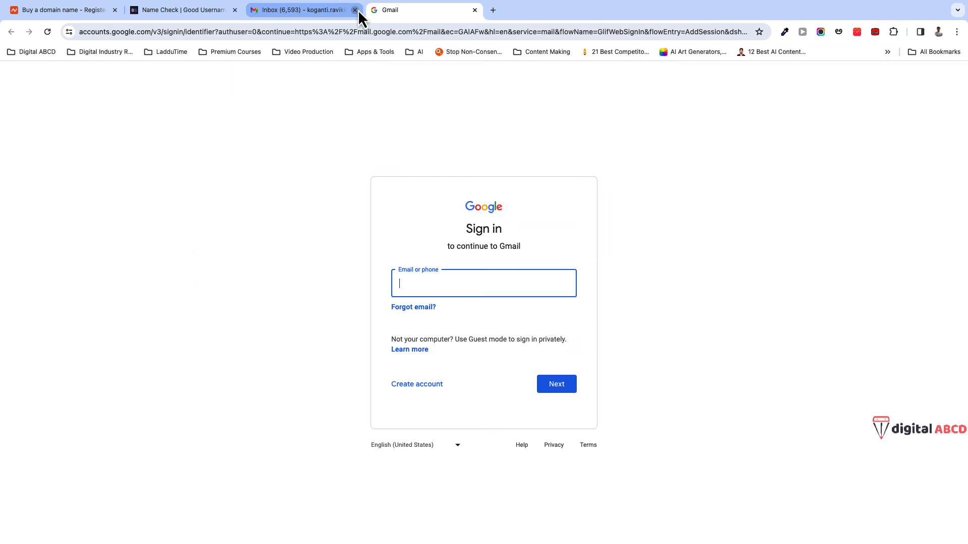
{"action": "left_click", "coordinate": [355, 10]}
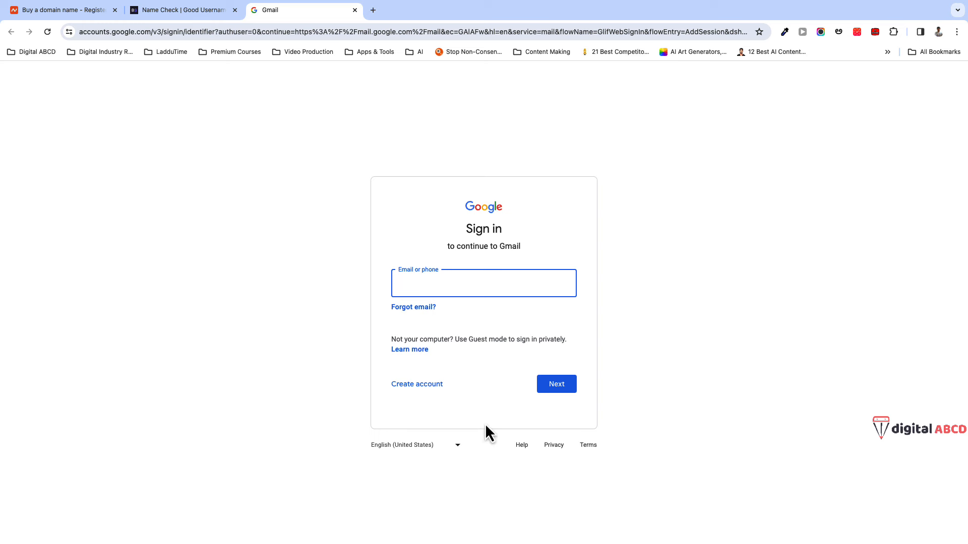
- Start a work or business Google account and choose the suggested address without numbers
{"action": "left_click", "coordinate": [416, 386]}
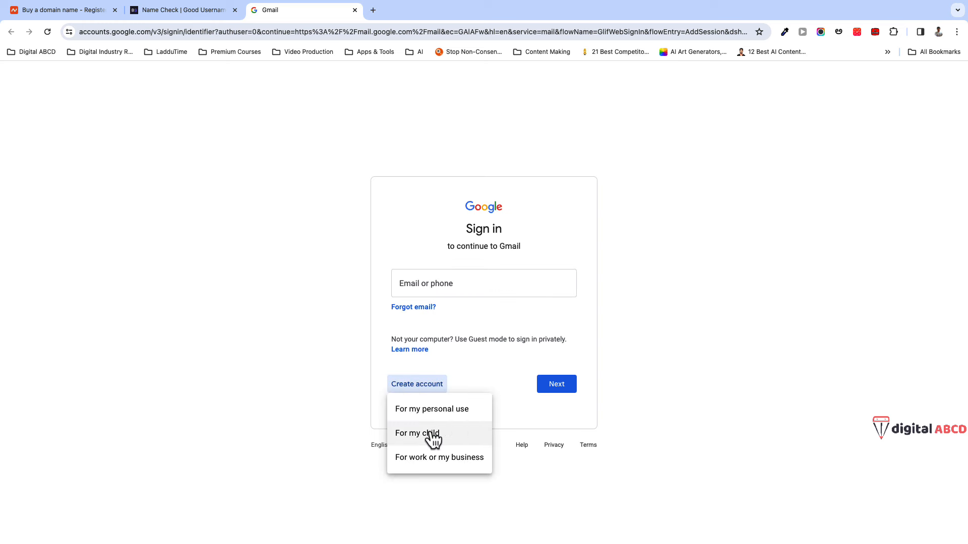
{"action": "left_click", "coordinate": [437, 459]}
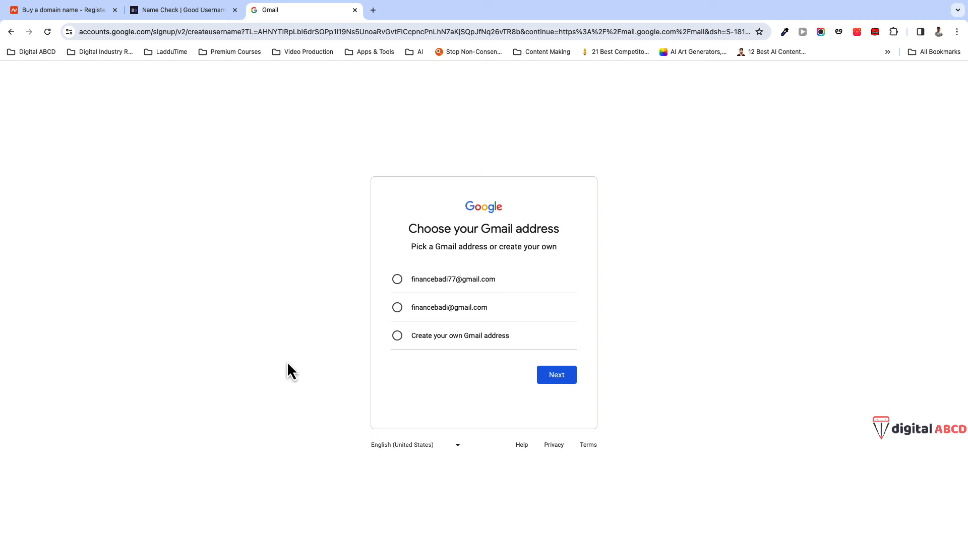
{"action": "left_click", "coordinate": [398, 309]}
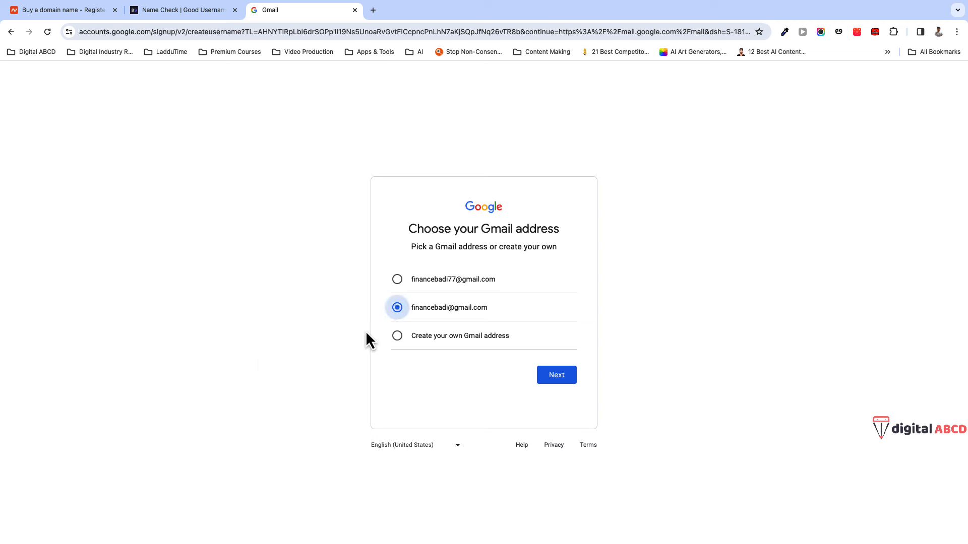
{"action": "left_click", "coordinate": [558, 378]}
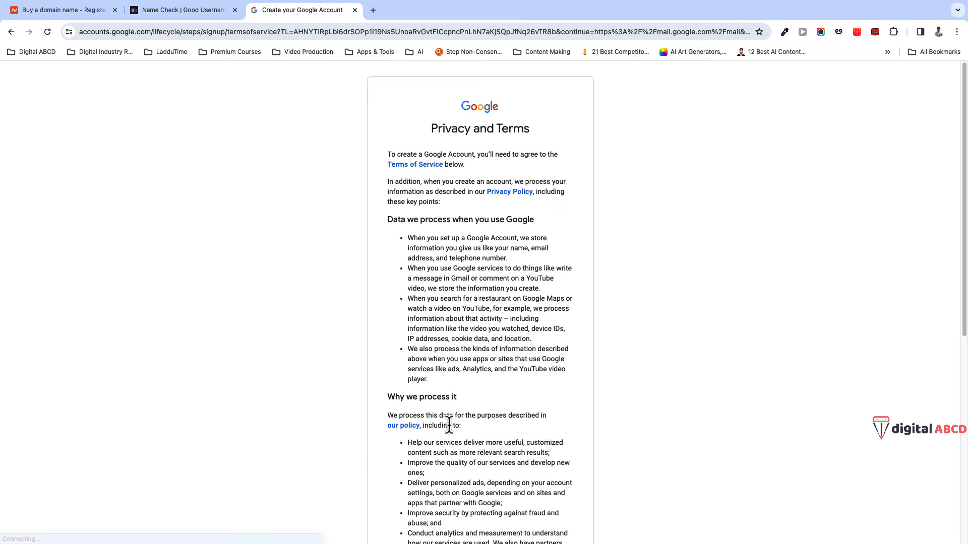
- Accept the privacy terms and open the Google Community Team welcome email
{"action": "scroll", "coordinate": [447, 424], "scroll_direction": "down", "scroll_amount": 8}
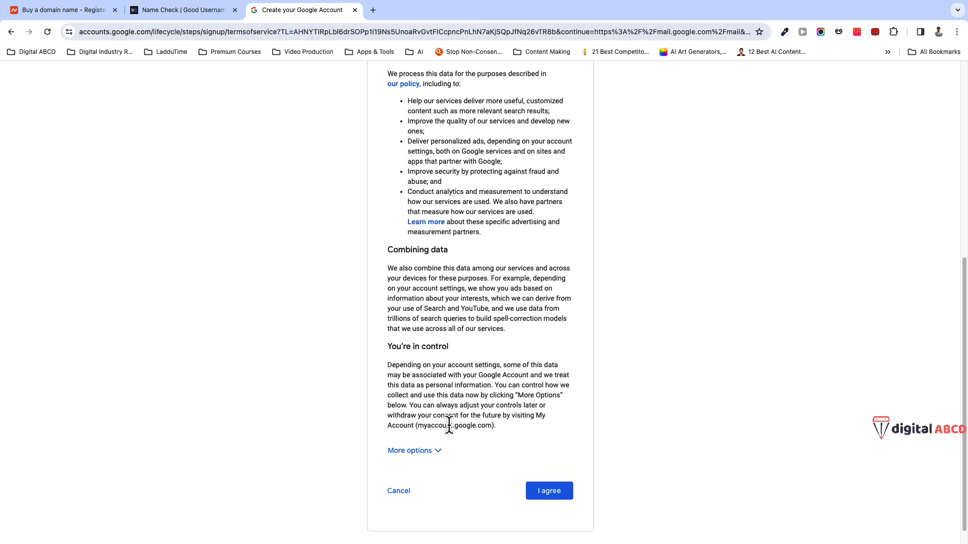
{"action": "left_click", "coordinate": [540, 483]}
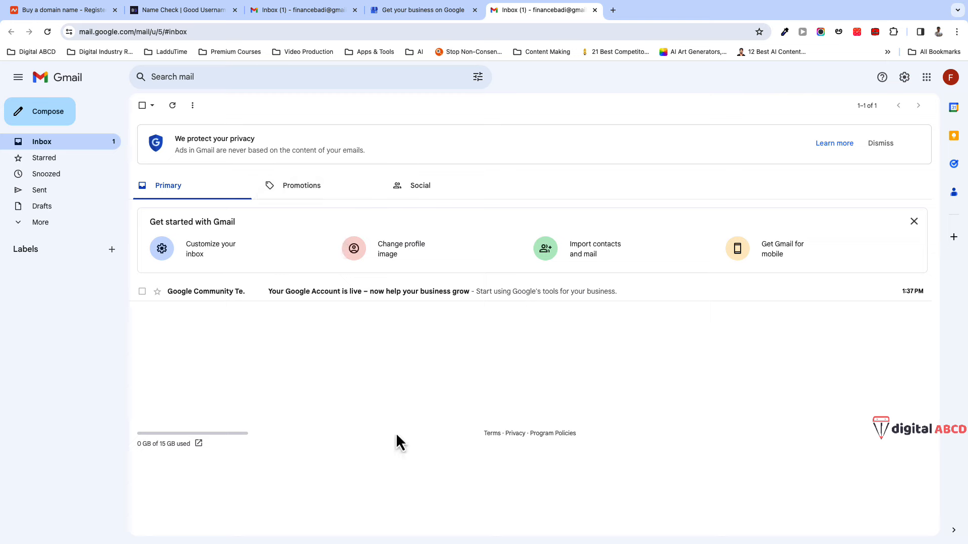
{"action": "left_click", "coordinate": [382, 300]}
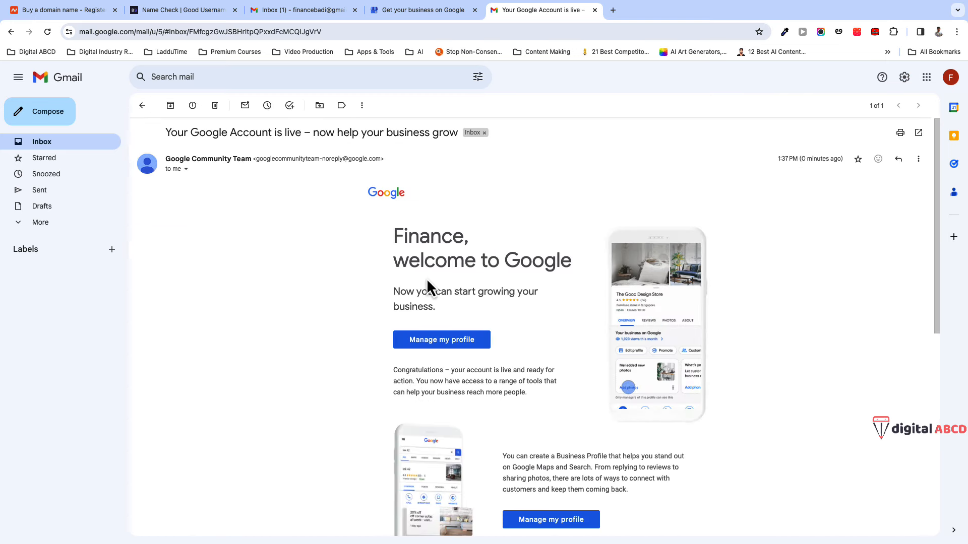
{"action": "scroll", "coordinate": [347, 381], "scroll_direction": "down", "scroll_amount": 1}
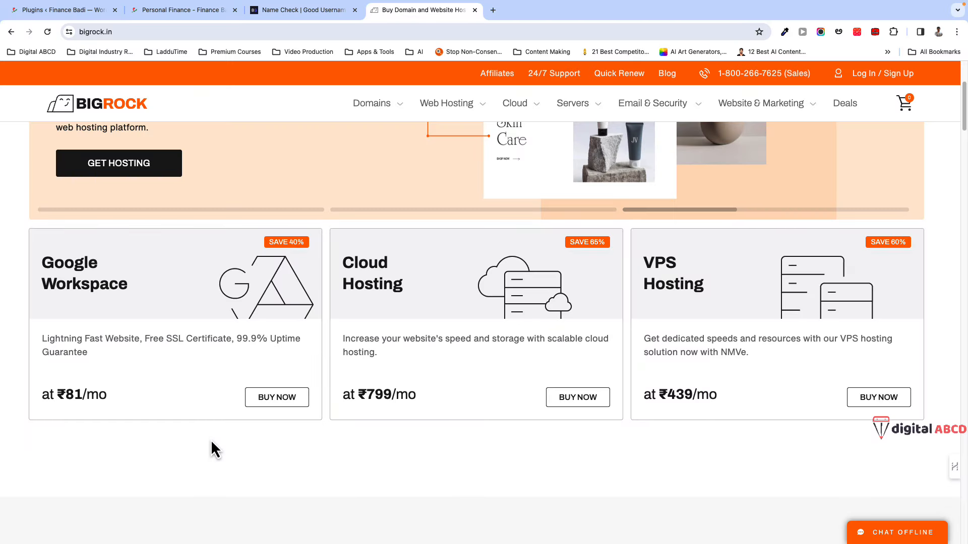
{"action": "scroll", "coordinate": [210, 464], "scroll_direction": "down", "scroll_amount": 3}
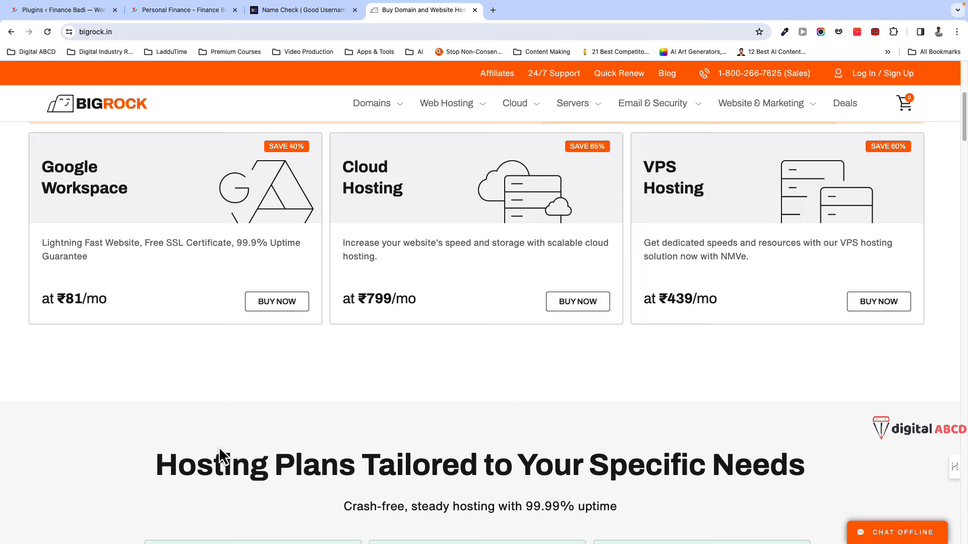
{"action": "scroll", "coordinate": [223, 456], "scroll_direction": "down", "scroll_amount": 2}
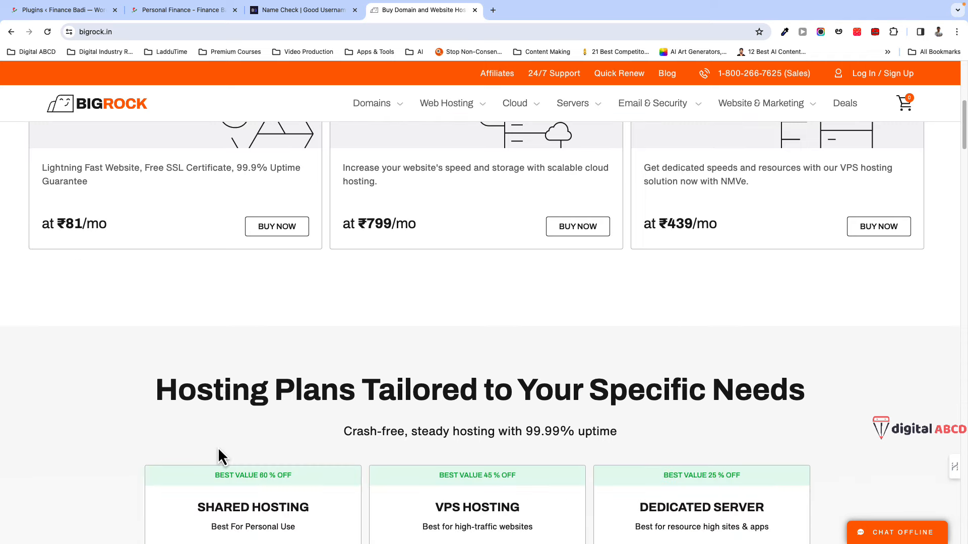
{"action": "scroll", "coordinate": [217, 451], "scroll_direction": "up", "scroll_amount": 6}
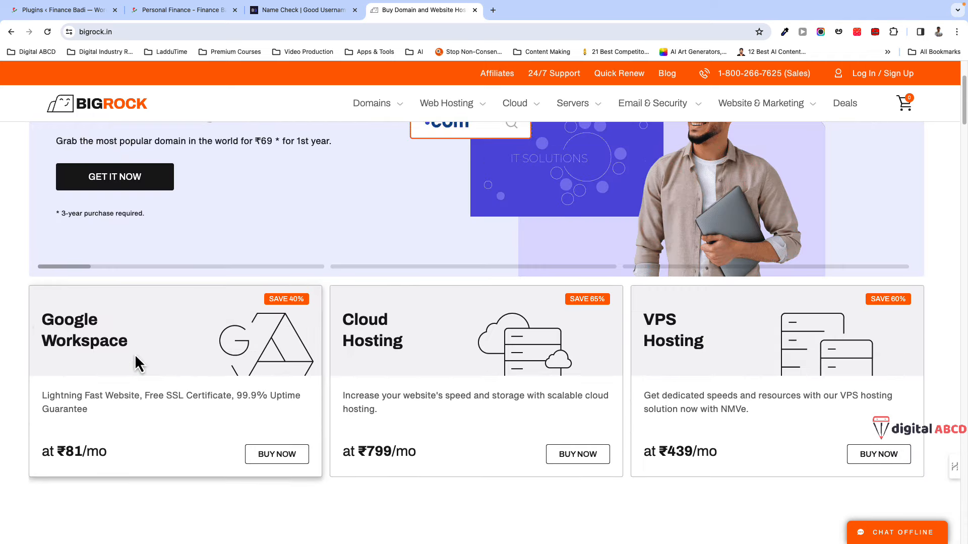
{"action": "scroll", "coordinate": [189, 344], "scroll_direction": "up", "scroll_amount": 3}
{"action": "scroll", "coordinate": [177, 346], "scroll_direction": "up", "scroll_amount": 1}
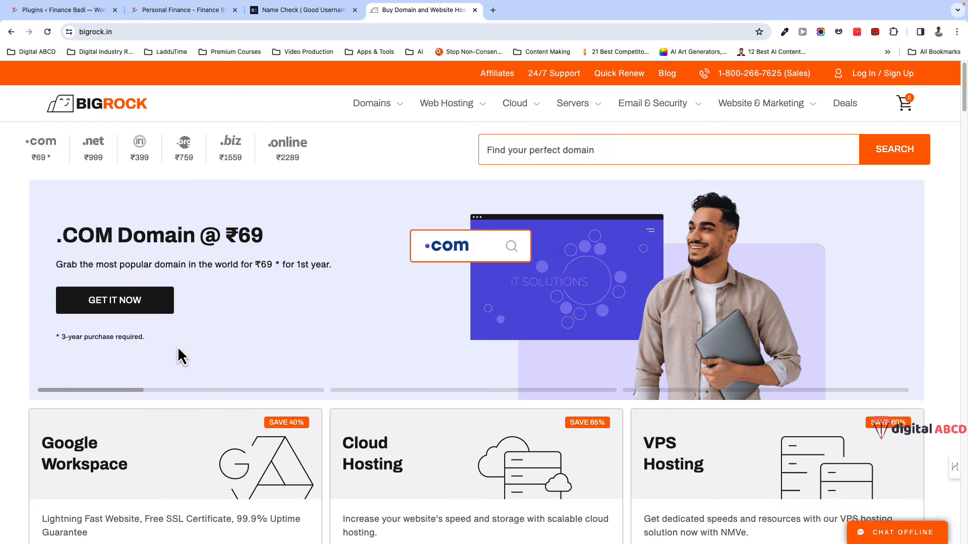
{"action": "left_click", "coordinate": [54, 18]}
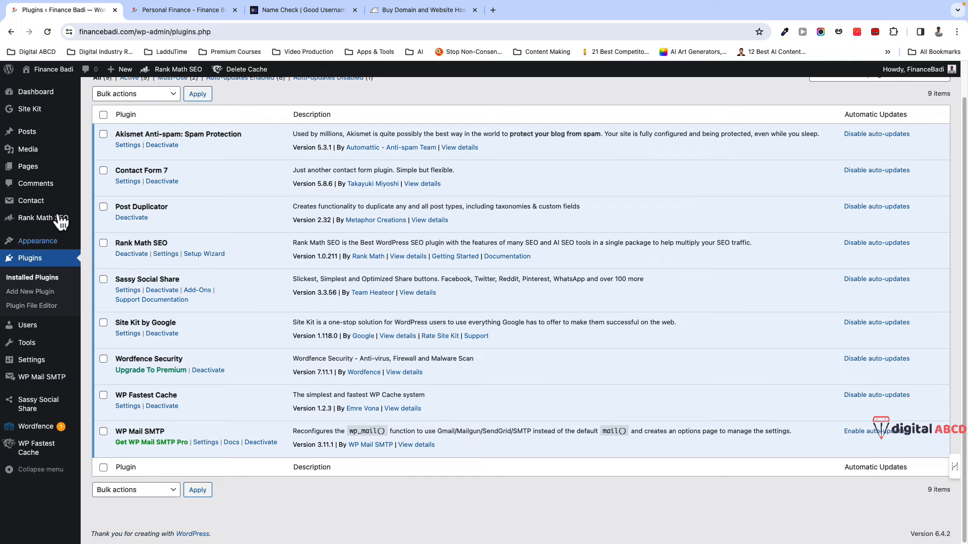
{"action": "left_click", "coordinate": [387, 10]}
{"action": "scroll", "coordinate": [235, 368], "scroll_direction": "down", "scroll_amount": 5}
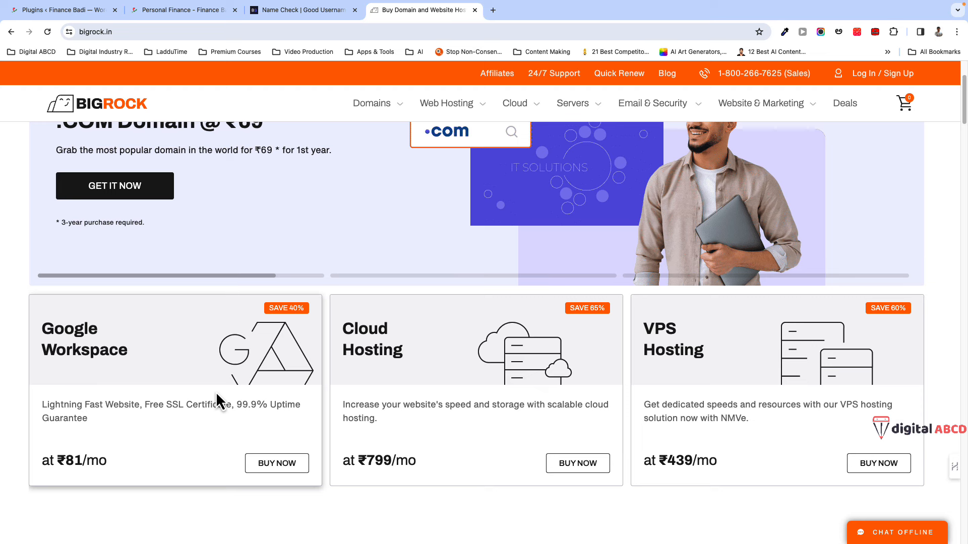
{"action": "scroll", "coordinate": [217, 394], "scroll_direction": "down", "scroll_amount": 1}
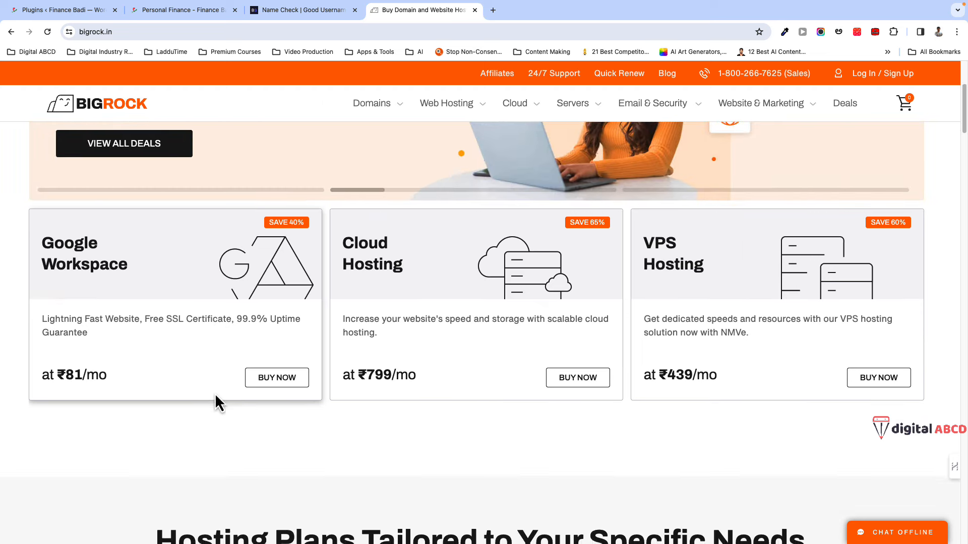
{"action": "scroll", "coordinate": [215, 394], "scroll_direction": "down", "scroll_amount": 3}
{"action": "scroll", "coordinate": [118, 338], "scroll_direction": "down", "scroll_amount": 3}
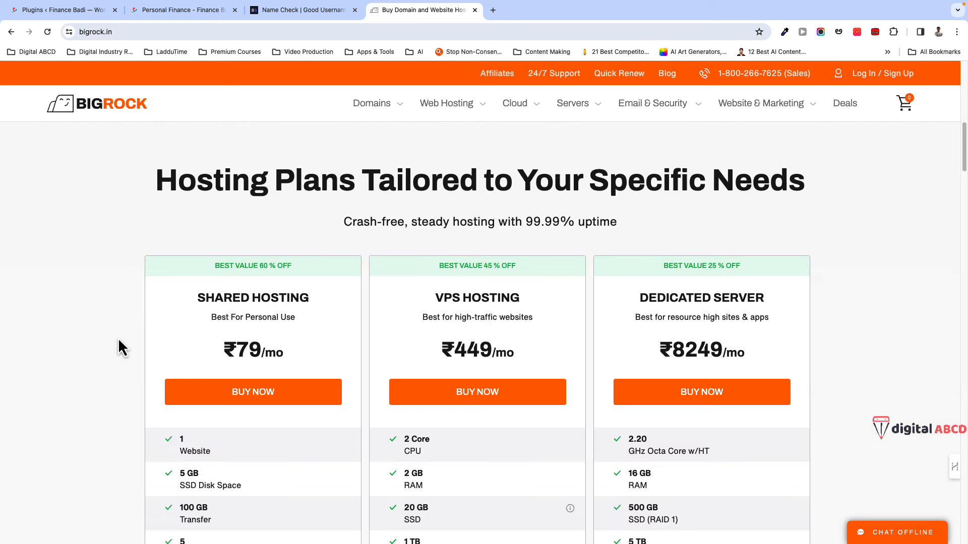
{"action": "scroll", "coordinate": [118, 338], "scroll_direction": "up", "scroll_amount": 2}
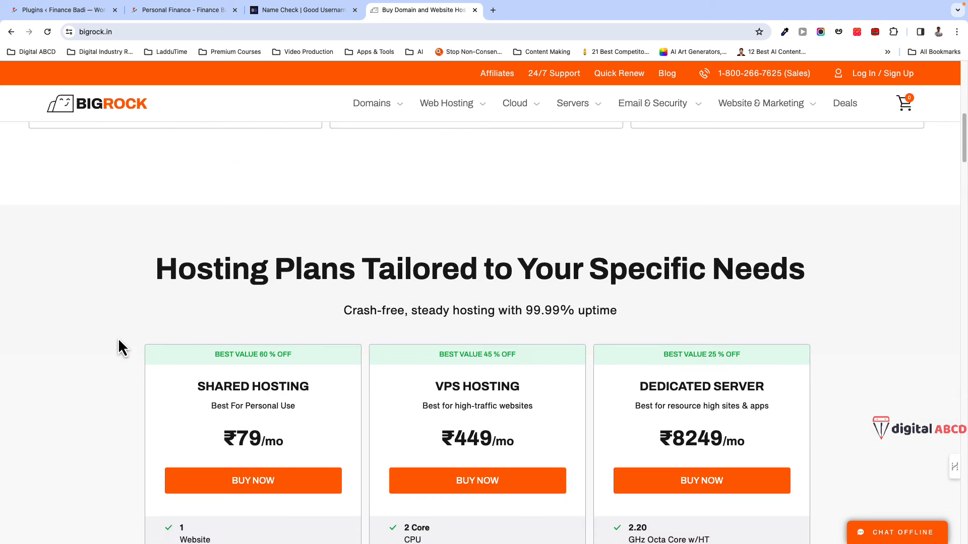
{"action": "scroll", "coordinate": [126, 349], "scroll_direction": "up", "scroll_amount": 2}
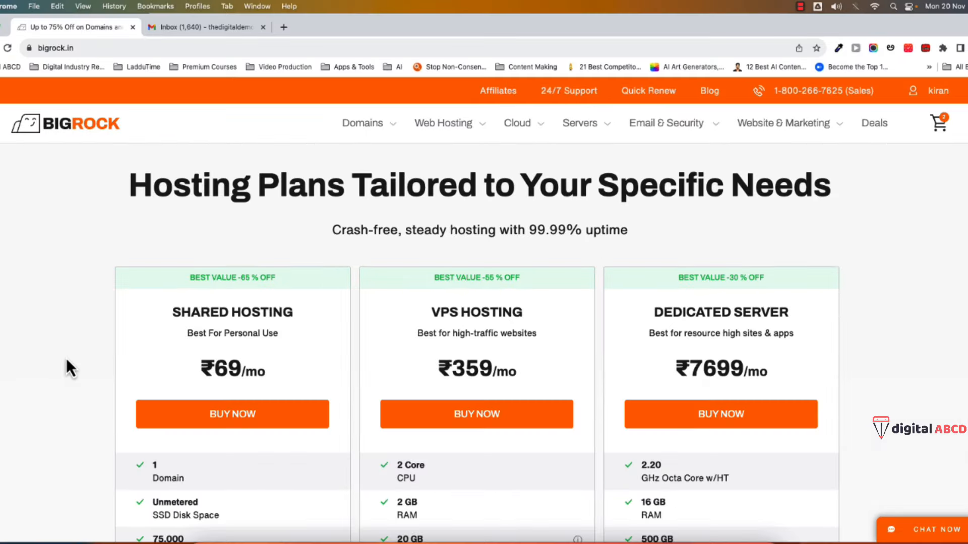
{"action": "scroll", "coordinate": [64, 386], "scroll_direction": "down", "scroll_amount": 1}
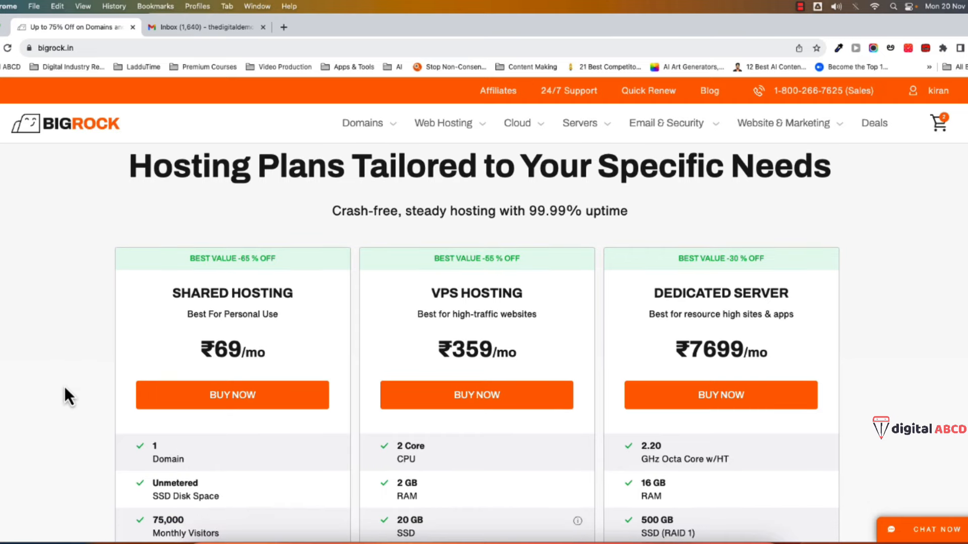
{"action": "scroll", "coordinate": [65, 389], "scroll_direction": "down", "scroll_amount": 1}
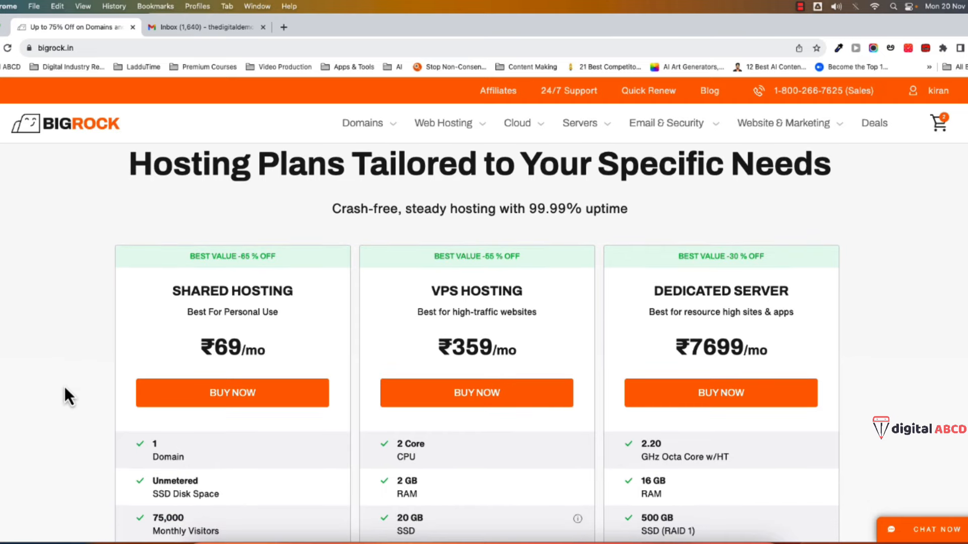
{"action": "scroll", "coordinate": [65, 387], "scroll_direction": "down", "scroll_amount": 3}
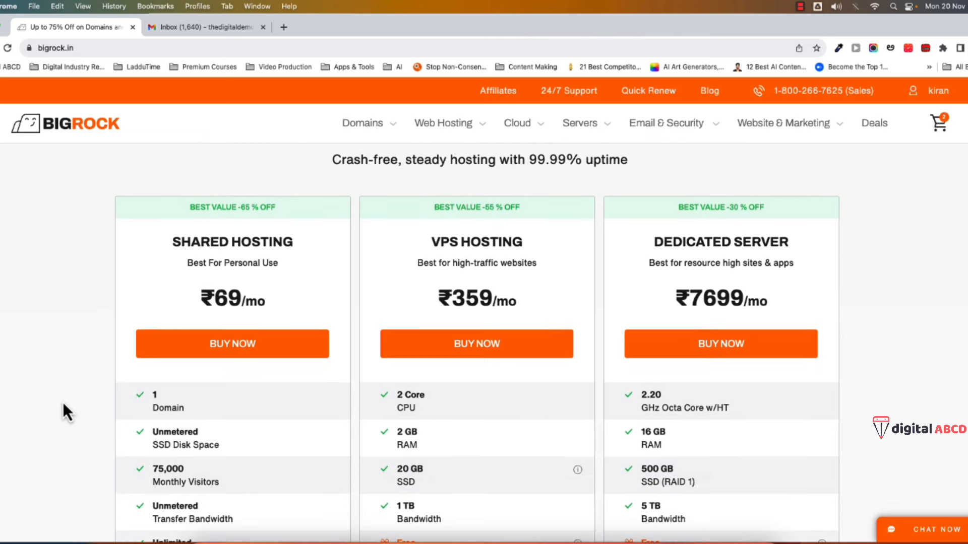
{"action": "scroll", "coordinate": [63, 403], "scroll_direction": "down", "scroll_amount": 3}
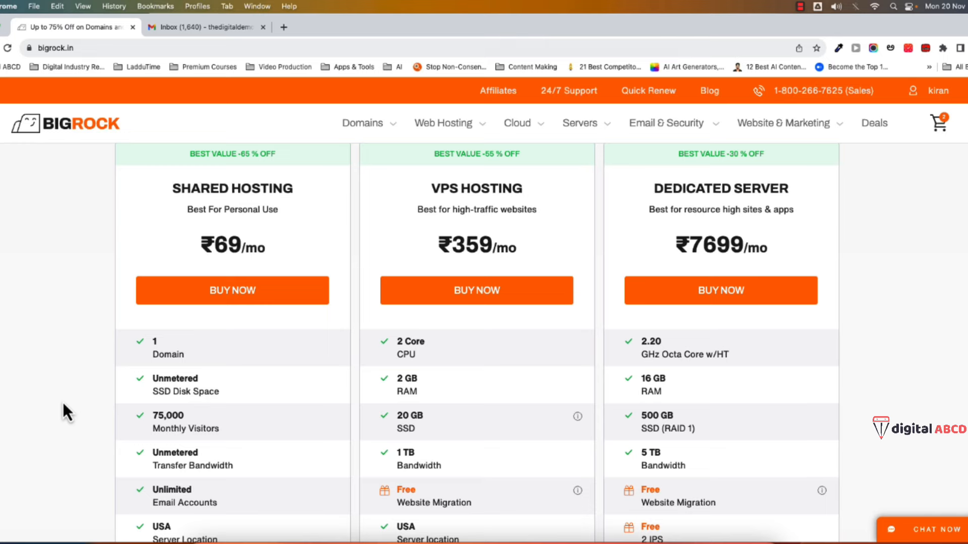
{"action": "scroll", "coordinate": [62, 403], "scroll_direction": "down", "scroll_amount": 1}
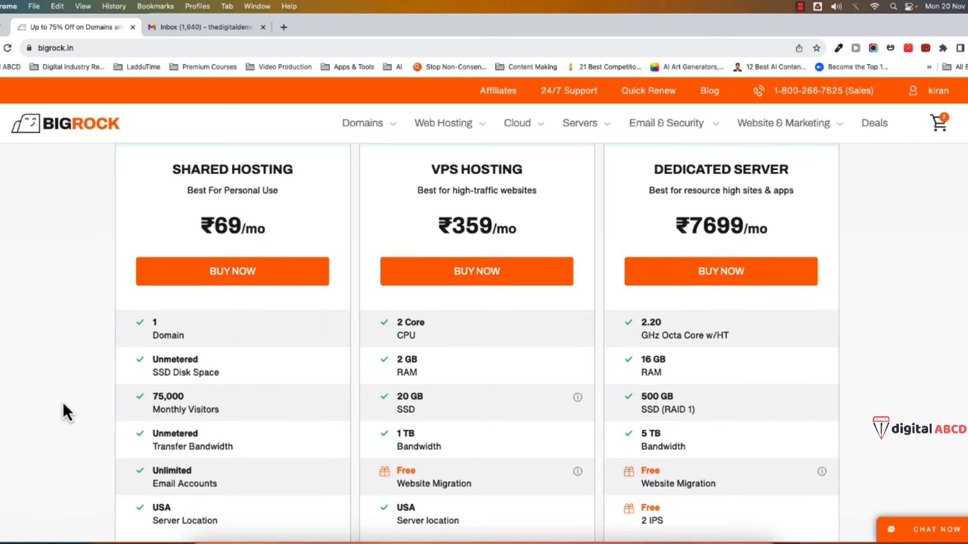
{"action": "scroll", "coordinate": [63, 403], "scroll_direction": "down", "scroll_amount": 1}
{"action": "scroll", "coordinate": [62, 402], "scroll_direction": "down", "scroll_amount": 1}
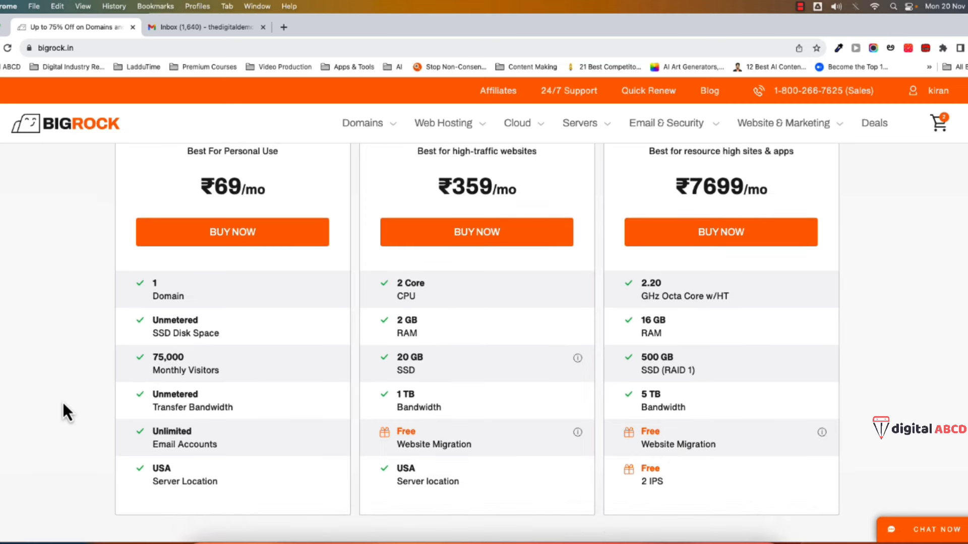
{"action": "scroll", "coordinate": [62, 402], "scroll_direction": "down", "scroll_amount": 4}
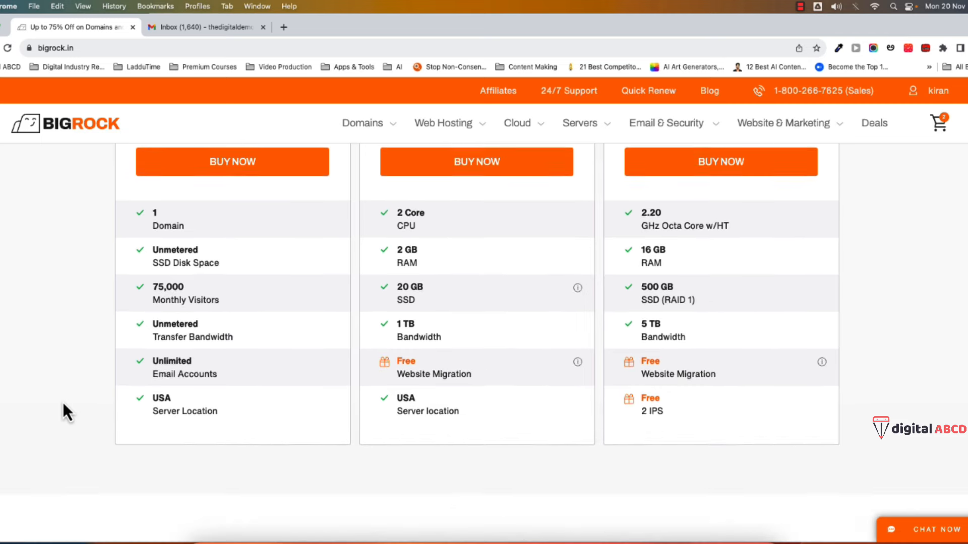
{"action": "scroll", "coordinate": [96, 352], "scroll_direction": "down", "scroll_amount": 5}
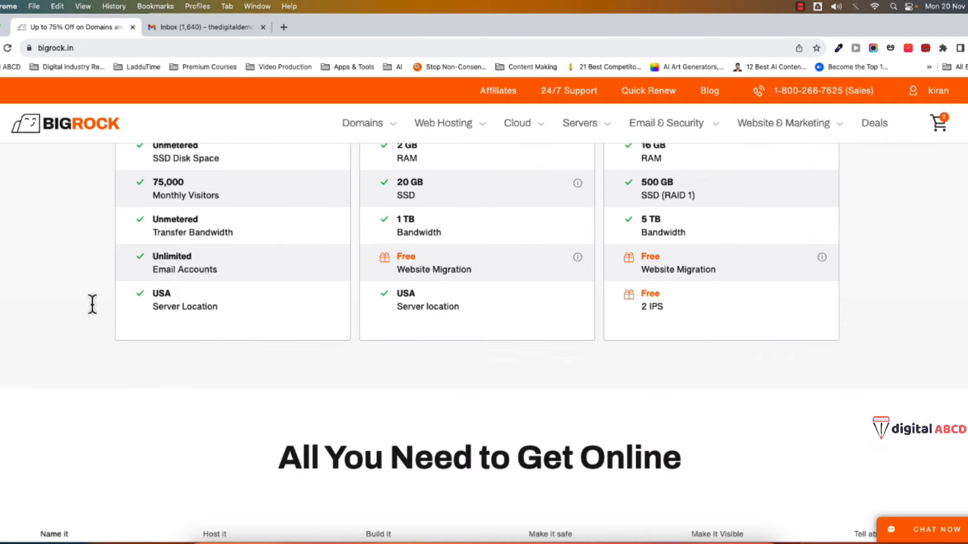
{"action": "scroll", "coordinate": [191, 421], "scroll_direction": "down", "scroll_amount": 5}
{"action": "scroll", "coordinate": [161, 409], "scroll_direction": "down", "scroll_amount": 6}
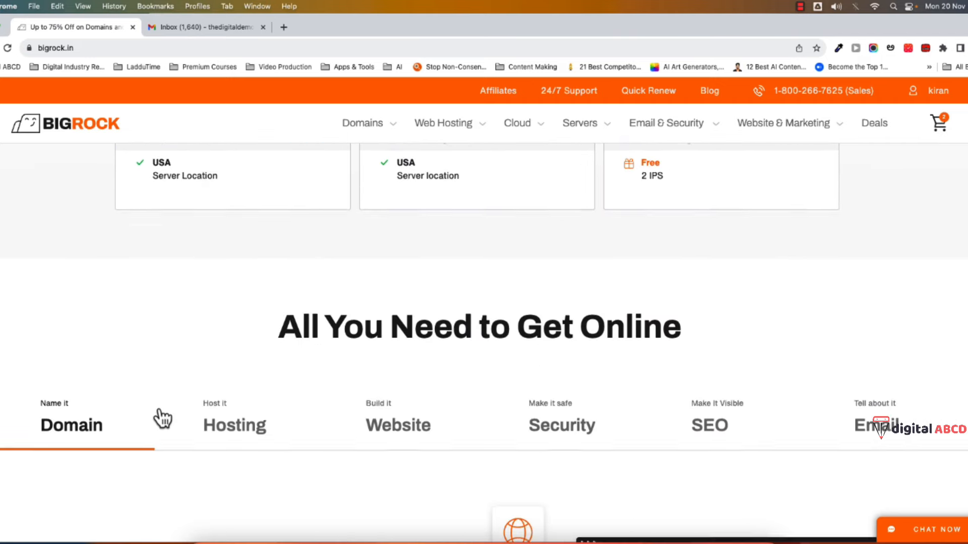
{"action": "scroll", "coordinate": [352, 348], "scroll_direction": "up", "scroll_amount": 5}
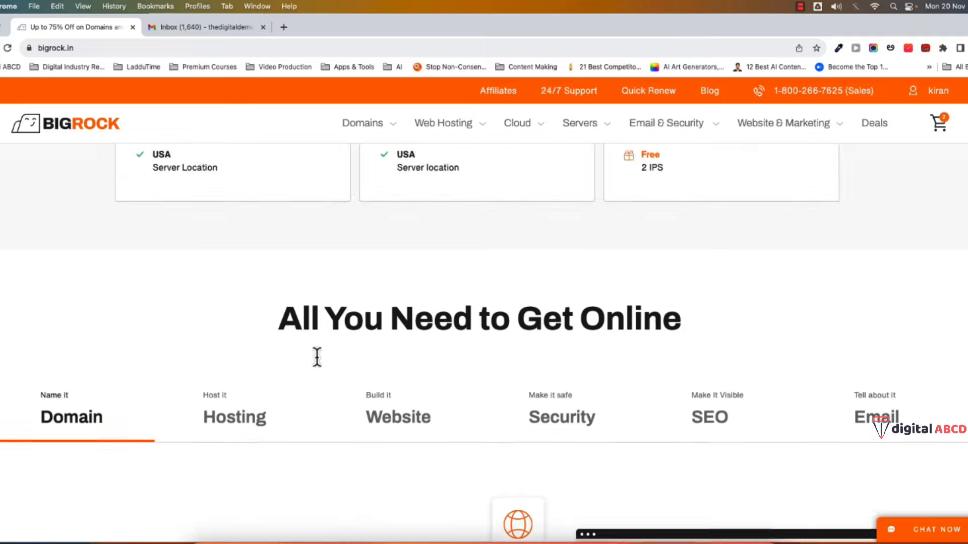
- Open BigRock's Linux Hosting page from the Web Hosting mega menu
{"action": "mouse_move", "coordinate": [729, 129]}
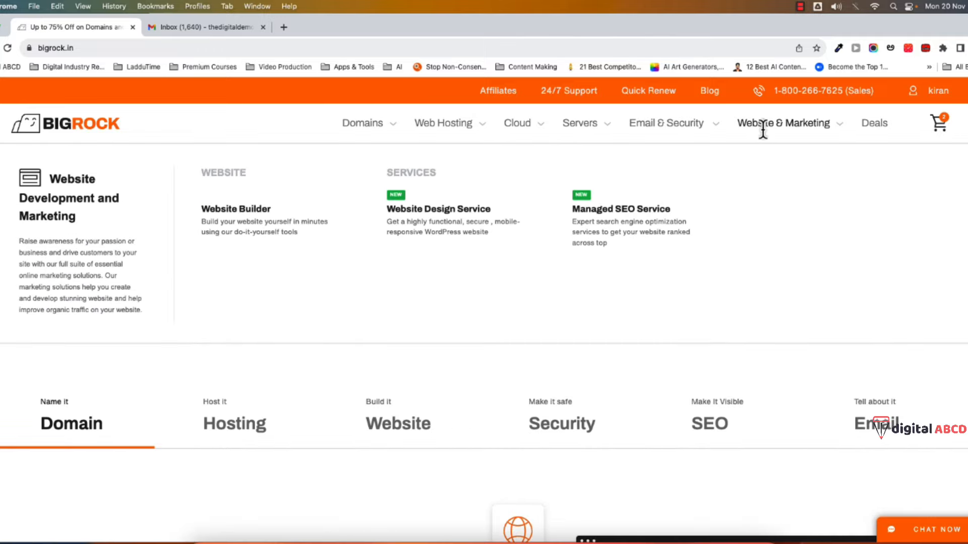
{"action": "mouse_move", "coordinate": [475, 129]}
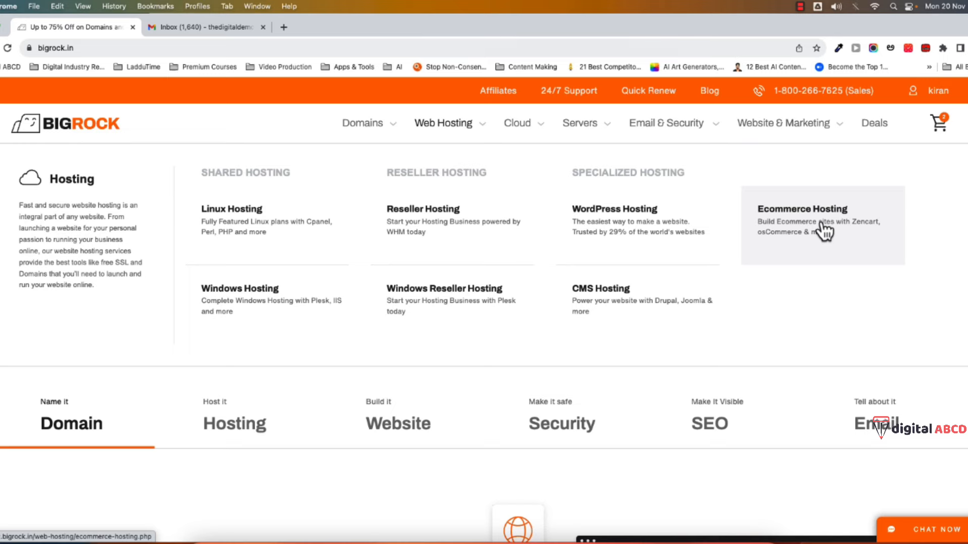
{"action": "left_click", "coordinate": [235, 224]}
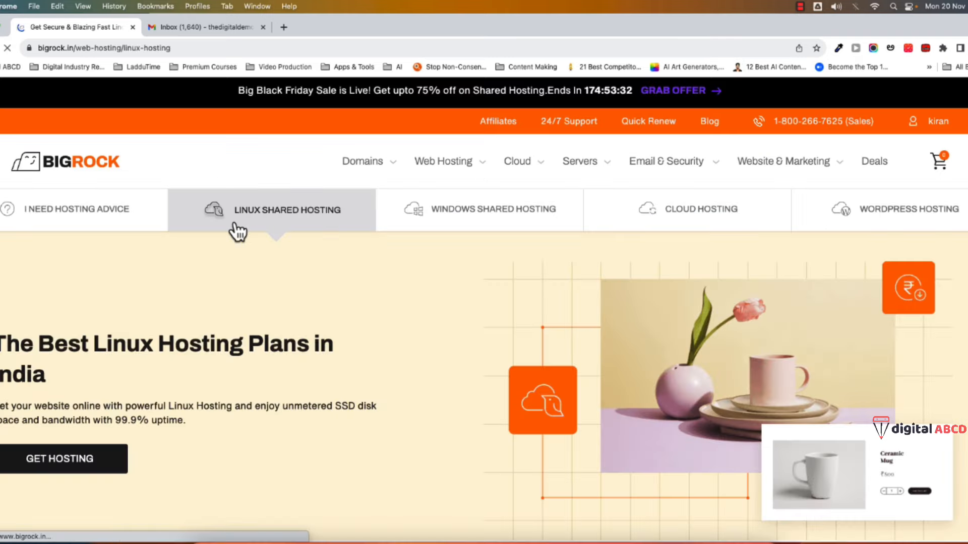
- Show Linux hosting prices for India traffic: Starter ₹89/mo through Ultimate ₹169/mo
{"action": "mouse_move", "coordinate": [464, 172]}
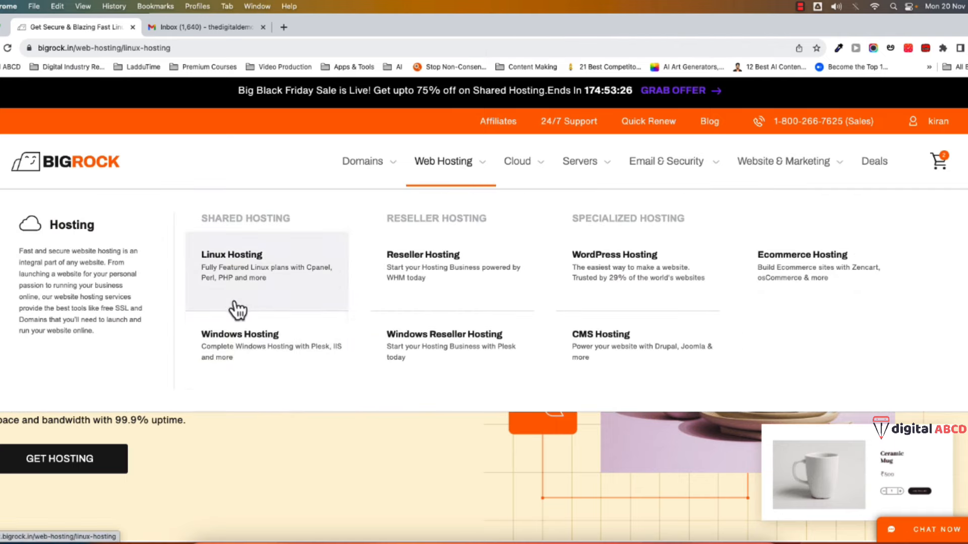
{"action": "scroll", "coordinate": [316, 443], "scroll_direction": "down", "scroll_amount": 1}
{"action": "scroll", "coordinate": [316, 443], "scroll_direction": "down", "scroll_amount": 10}
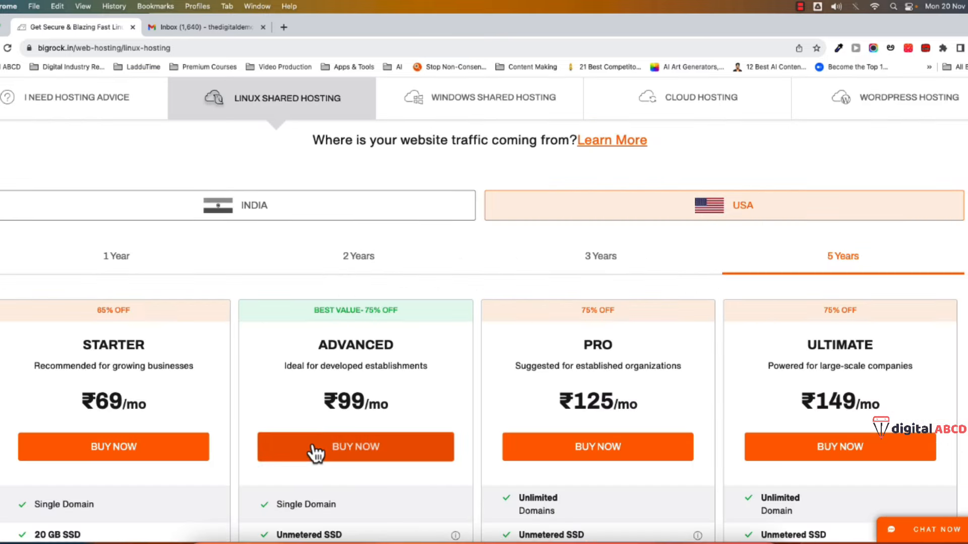
{"action": "scroll", "coordinate": [316, 451], "scroll_direction": "up", "scroll_amount": 1}
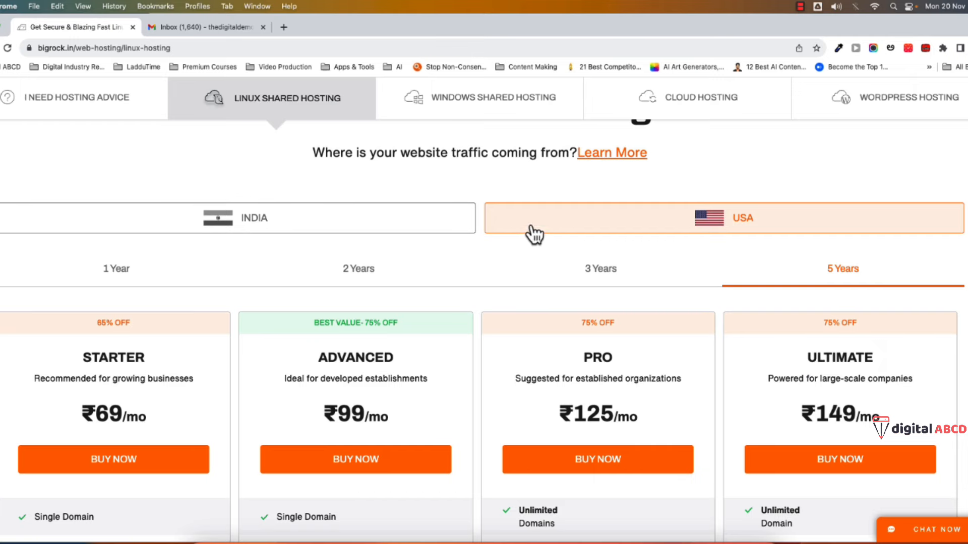
{"action": "left_click", "coordinate": [244, 233]}
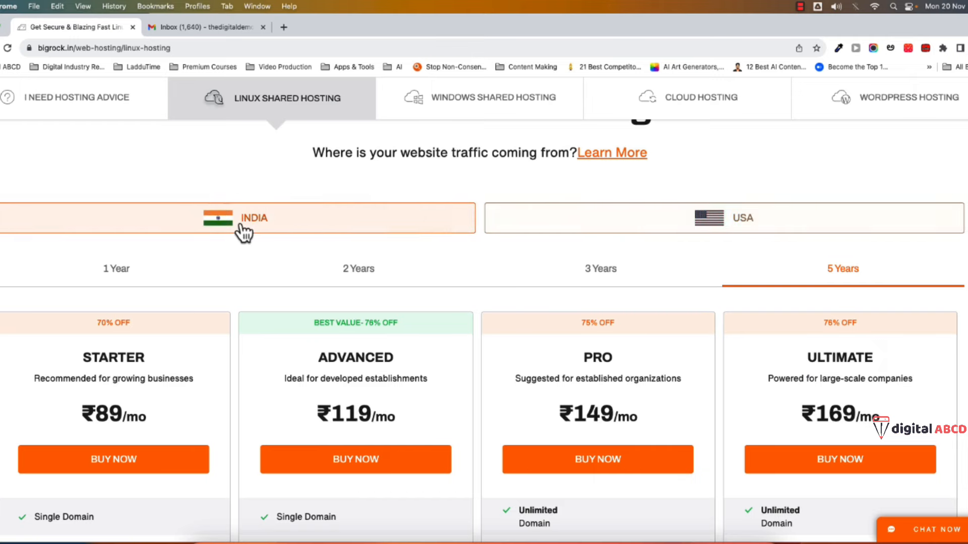
{"action": "scroll", "coordinate": [283, 462], "scroll_direction": "down", "scroll_amount": 1}
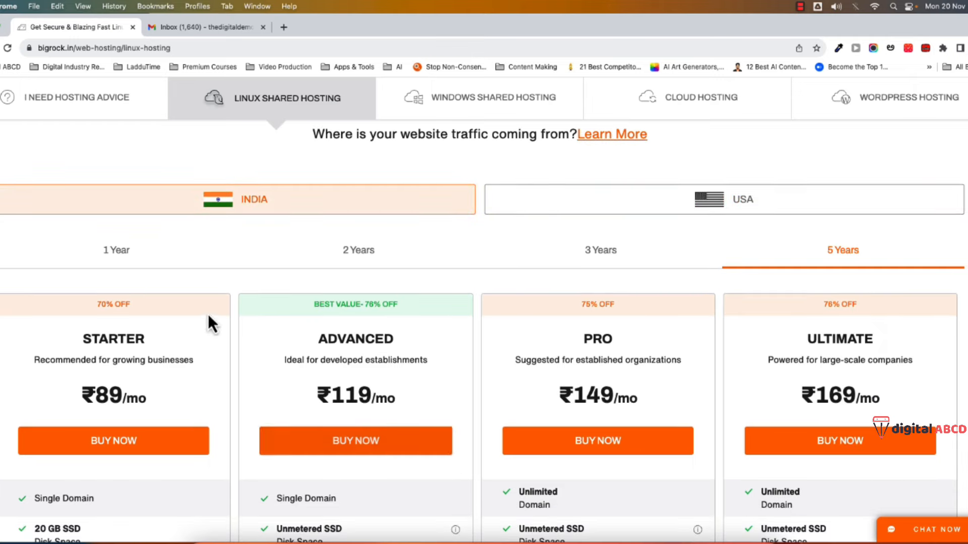
{"action": "scroll", "coordinate": [206, 450], "scroll_direction": "down", "scroll_amount": 1}
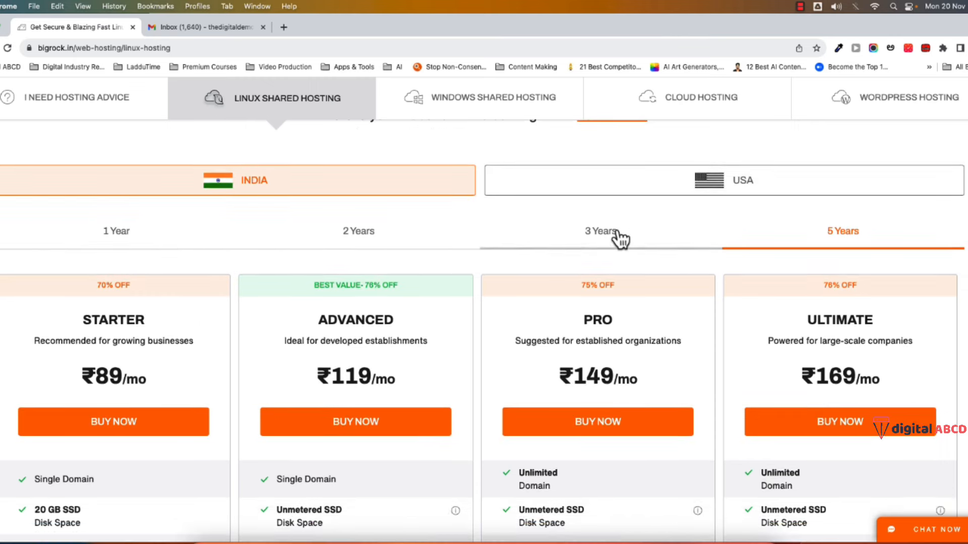
{"action": "scroll", "coordinate": [531, 375], "scroll_direction": "down", "scroll_amount": 1}
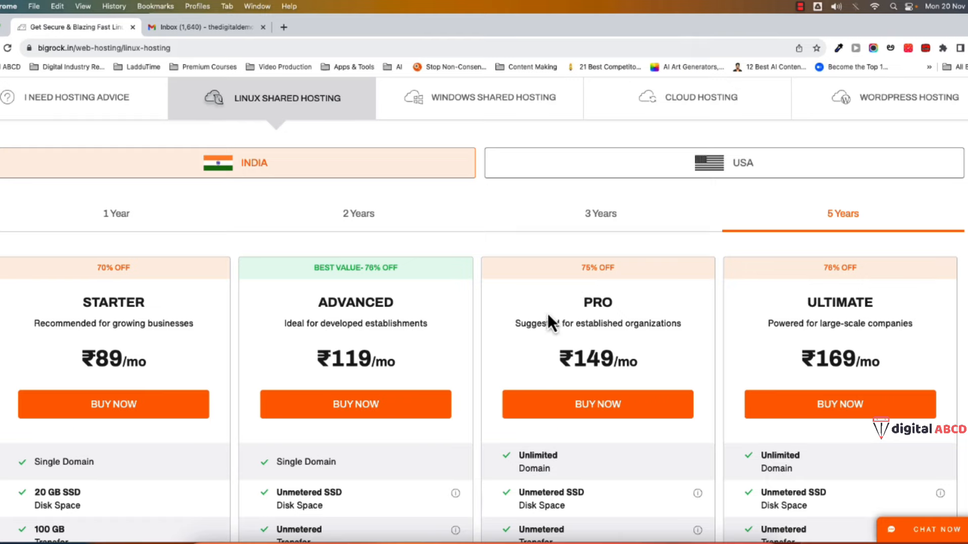
{"action": "scroll", "coordinate": [517, 325], "scroll_direction": "up", "scroll_amount": 1}
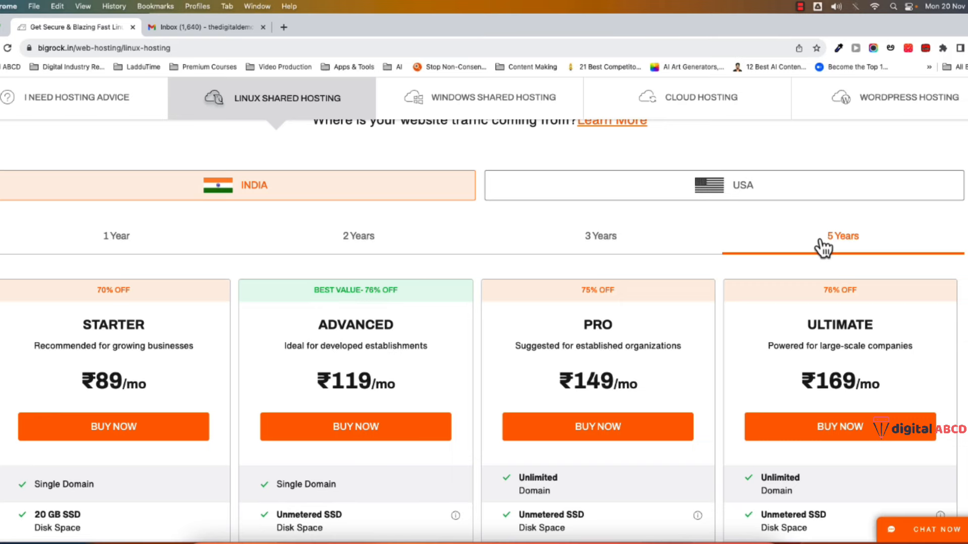
- Switch the Linux plans to 3-year pricing: Starter ₹89, Advanced ₹199, Pro ₹239, Ultimate ₹279/mo
{"action": "left_click", "coordinate": [597, 247]}
{"action": "scroll", "coordinate": [579, 258], "scroll_direction": "down", "scroll_amount": 1}
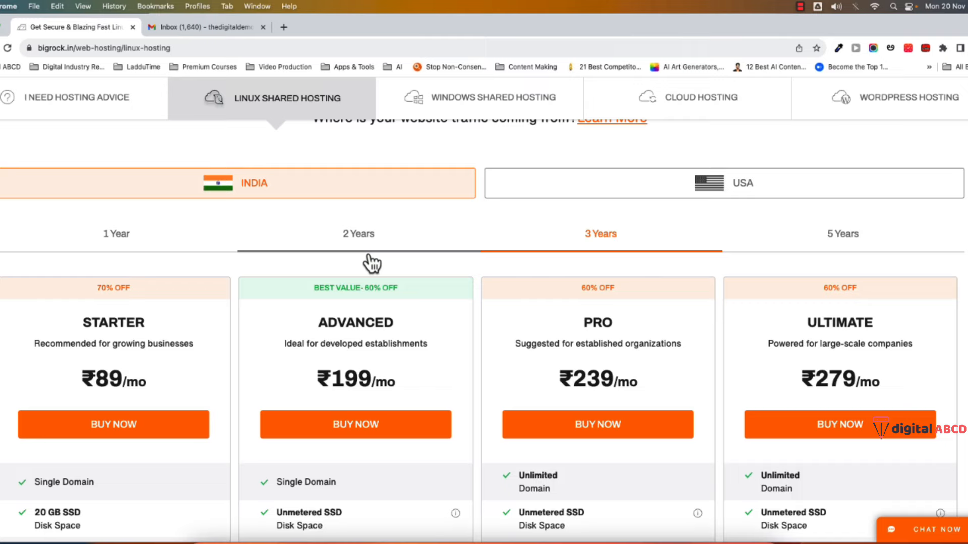
{"action": "scroll", "coordinate": [382, 389], "scroll_direction": "down", "scroll_amount": 2}
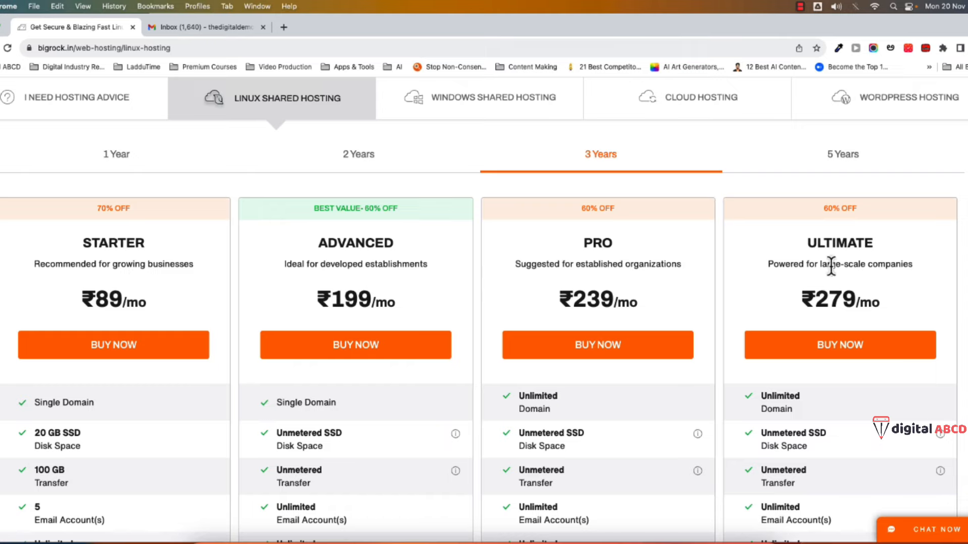
{"action": "scroll", "coordinate": [455, 373], "scroll_direction": "down", "scroll_amount": 2}
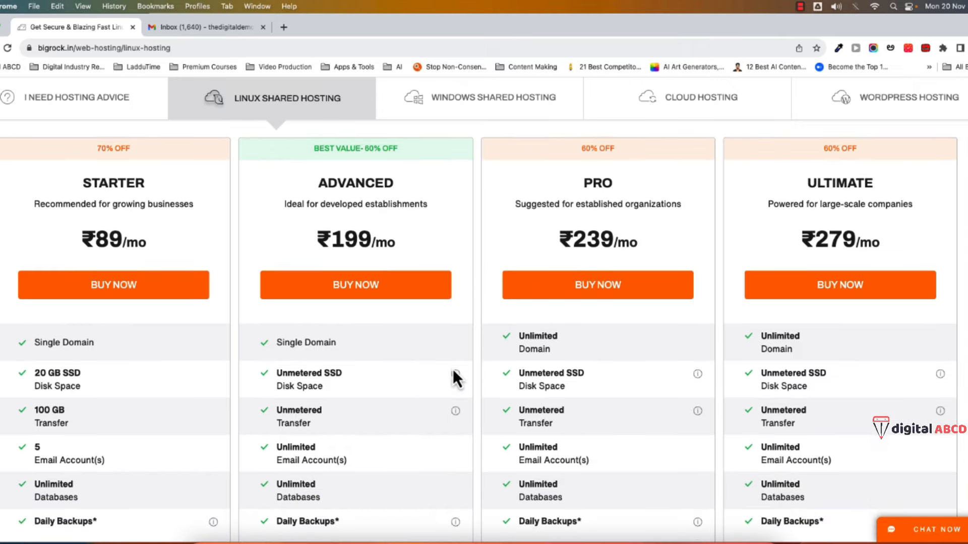
{"action": "scroll", "coordinate": [453, 369], "scroll_direction": "down", "scroll_amount": 1}
{"action": "scroll", "coordinate": [452, 369], "scroll_direction": "up", "scroll_amount": 1}
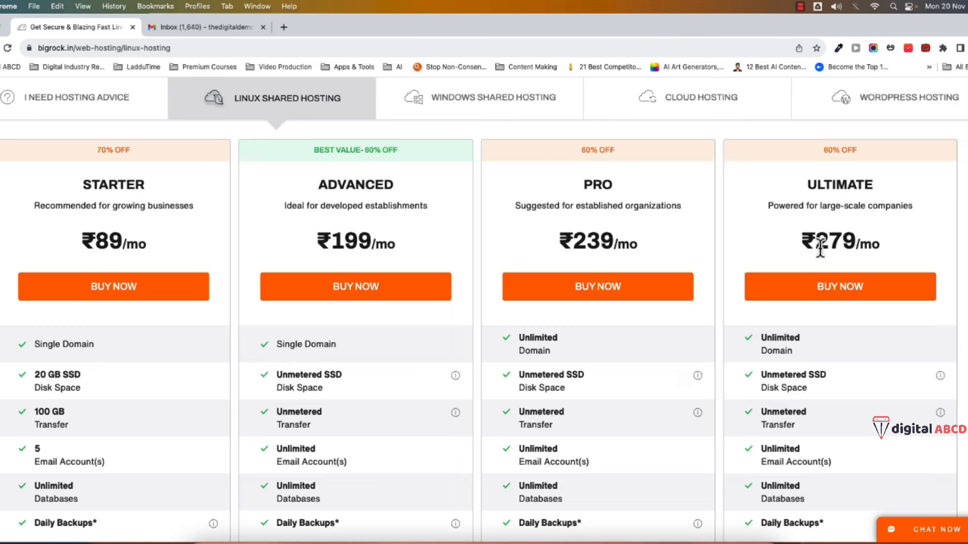
- Compare the 3-year plan features, including the PRO plan's domain feature
{"action": "left_click_drag", "start_coordinate": [524, 337], "coordinate": [585, 362]}
{"action": "left_click", "coordinate": [510, 325]}
{"action": "scroll", "coordinate": [50, 411], "scroll_direction": "down", "scroll_amount": 3}
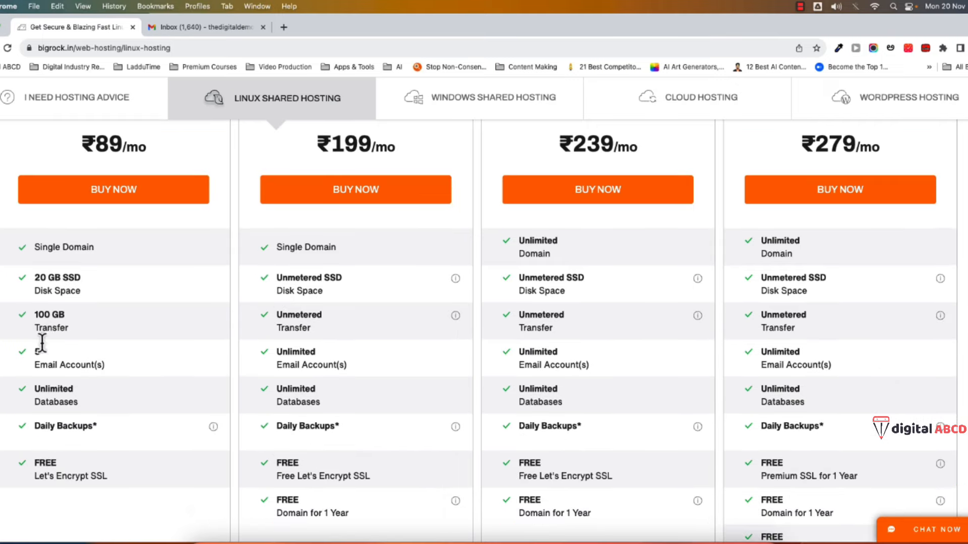
{"action": "scroll", "coordinate": [72, 386], "scroll_direction": "up", "scroll_amount": 2}
{"action": "scroll", "coordinate": [71, 386], "scroll_direction": "up", "scroll_amount": 1}
{"action": "scroll", "coordinate": [112, 373], "scroll_direction": "down", "scroll_amount": 5}
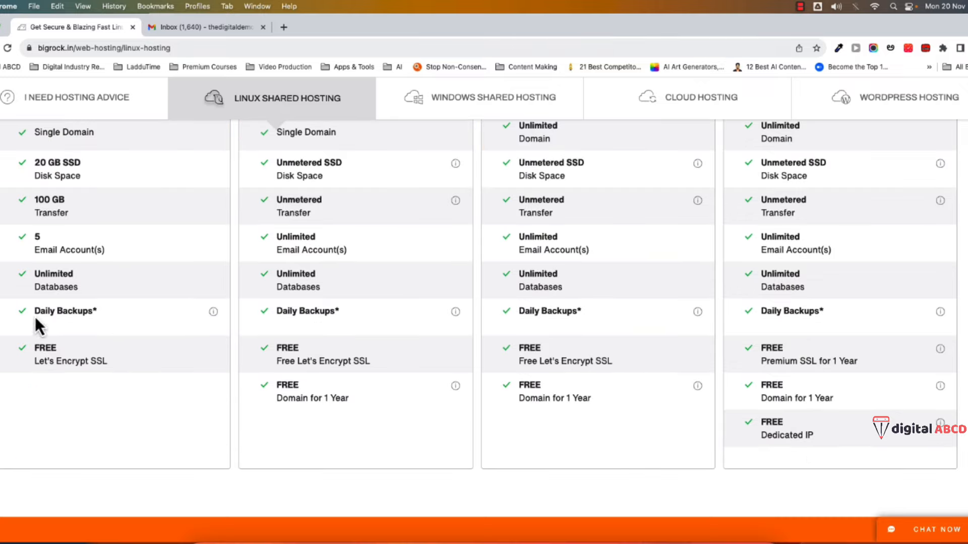
{"action": "scroll", "coordinate": [34, 324], "scroll_direction": "up", "scroll_amount": 3}
{"action": "scroll", "coordinate": [71, 421], "scroll_direction": "down", "scroll_amount": 1}
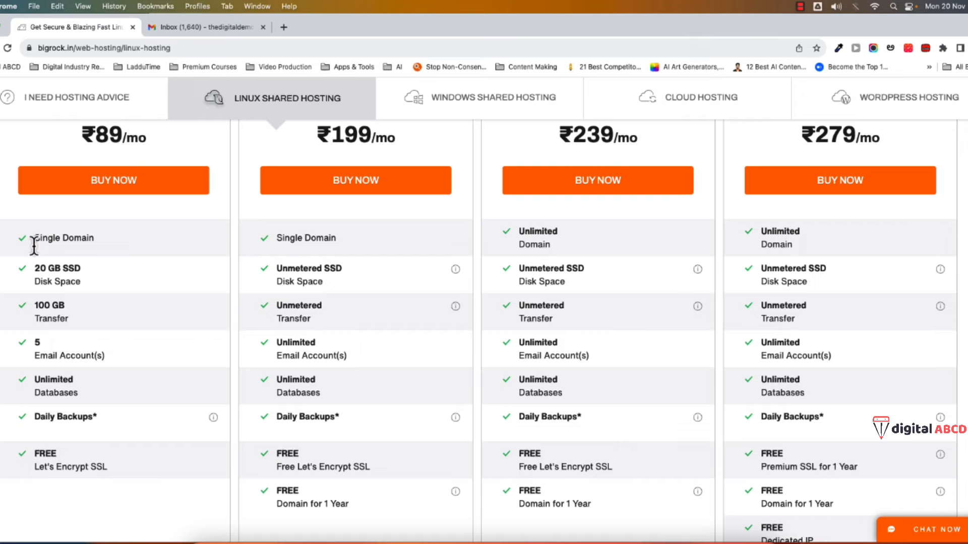
{"action": "left_click_drag", "start_coordinate": [34, 246], "coordinate": [124, 454]}
- Review the Linux shared hosting plan features across the Starter to Ultimate cards
{"action": "scroll", "coordinate": [153, 389], "scroll_direction": "up", "scroll_amount": 5}
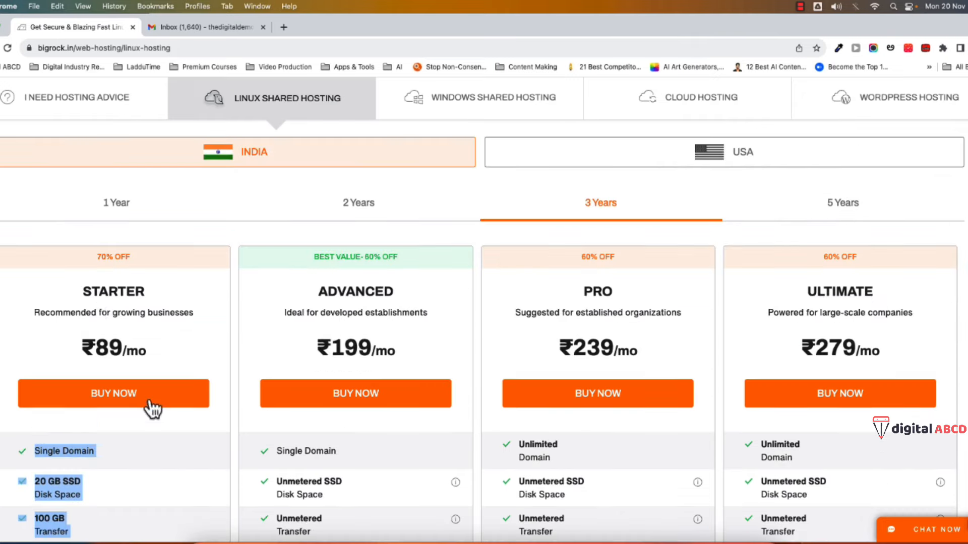
{"action": "left_click", "coordinate": [103, 309]}
{"action": "scroll", "coordinate": [389, 341], "scroll_direction": "down", "scroll_amount": 2}
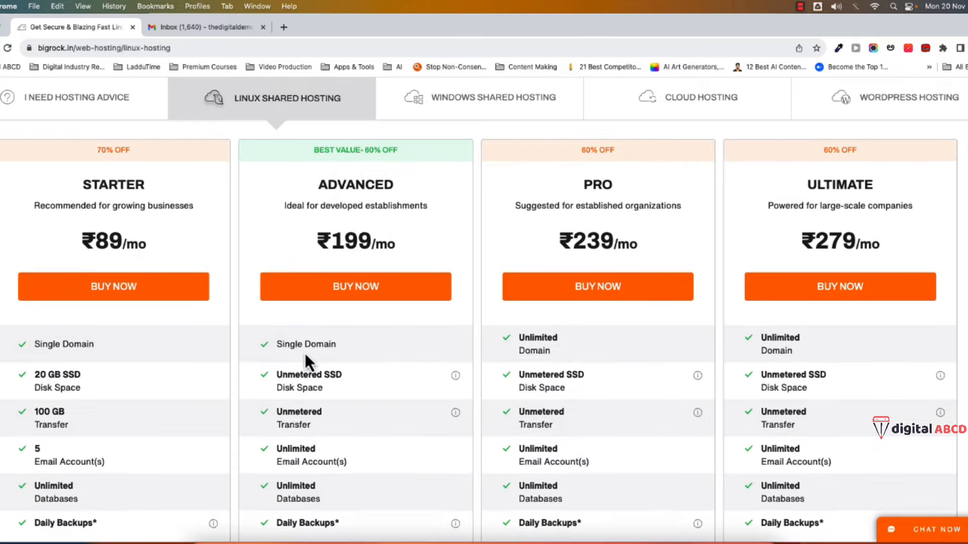
{"action": "scroll", "coordinate": [312, 407], "scroll_direction": "down", "scroll_amount": 1}
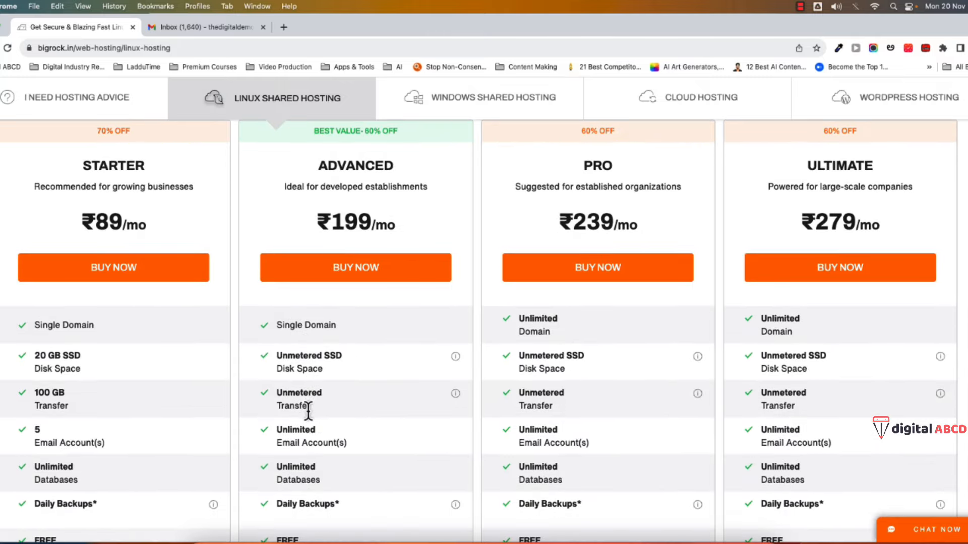
{"action": "scroll", "coordinate": [308, 411], "scroll_direction": "down", "scroll_amount": 1}
{"action": "scroll", "coordinate": [307, 412], "scroll_direction": "up", "scroll_amount": 2}
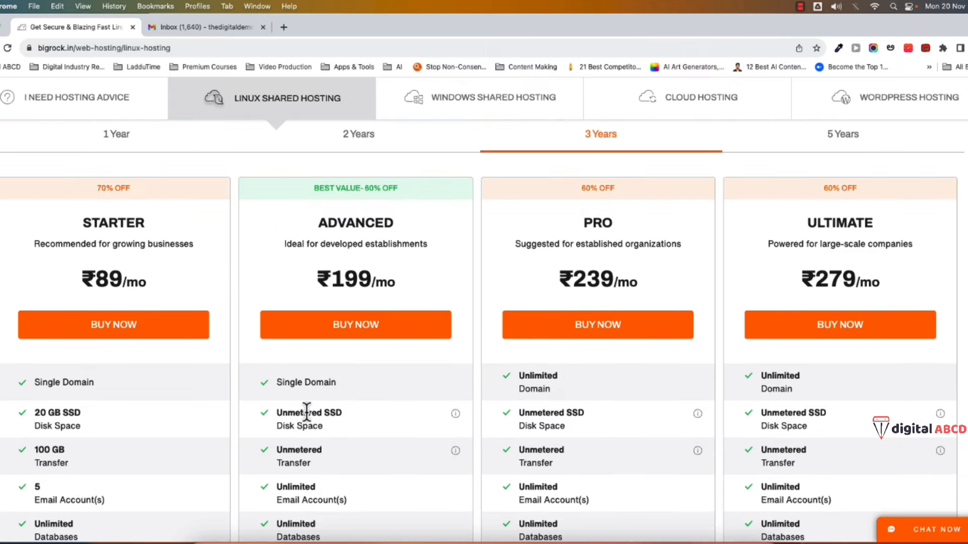
{"action": "scroll", "coordinate": [635, 328], "scroll_direction": "up", "scroll_amount": 1}
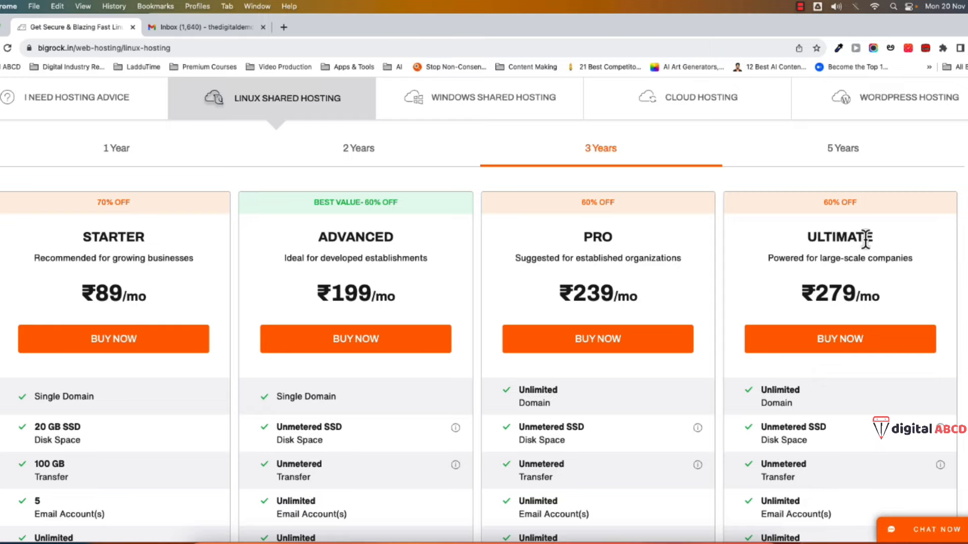
{"action": "scroll", "coordinate": [702, 388], "scroll_direction": "down", "scroll_amount": 2}
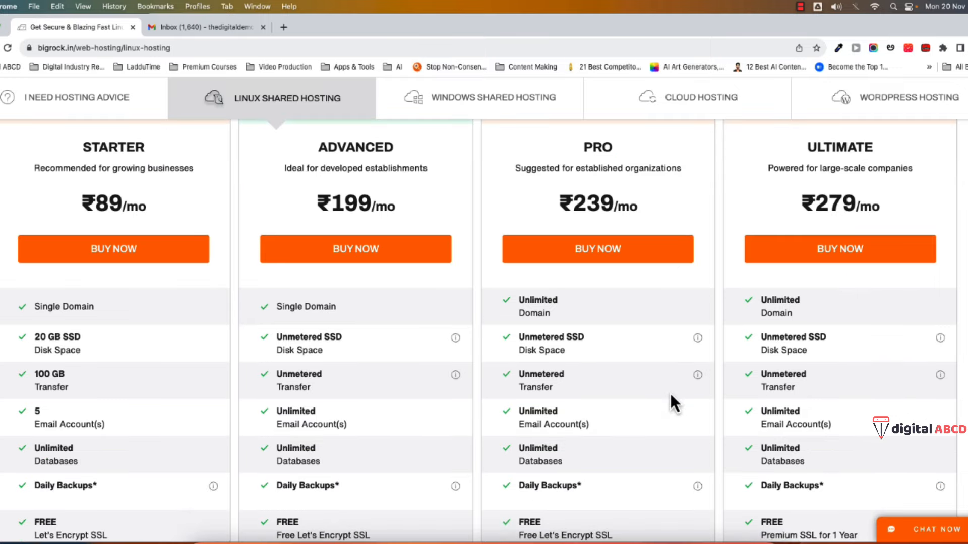
{"action": "scroll", "coordinate": [854, 268], "scroll_direction": "up", "scroll_amount": 2}
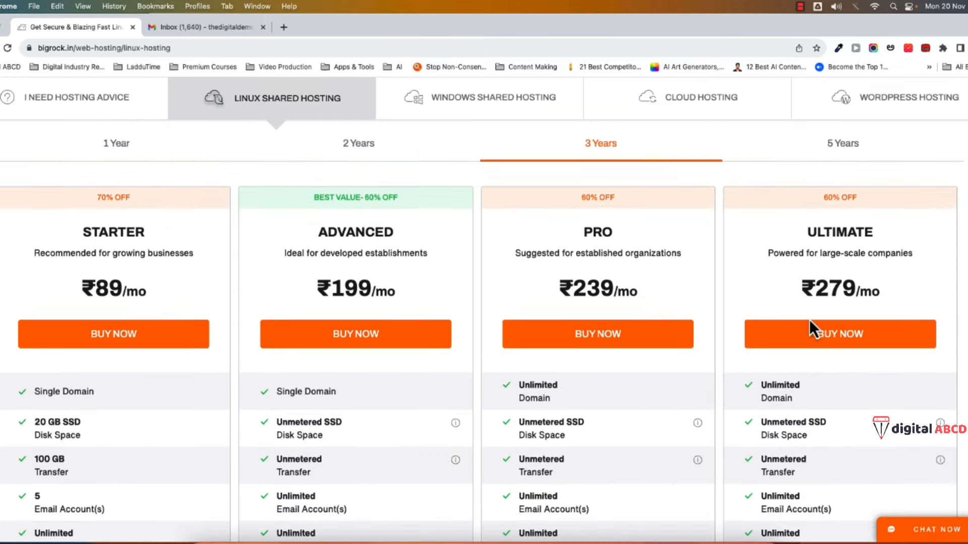
{"action": "scroll", "coordinate": [797, 337], "scroll_direction": "down", "scroll_amount": 2}
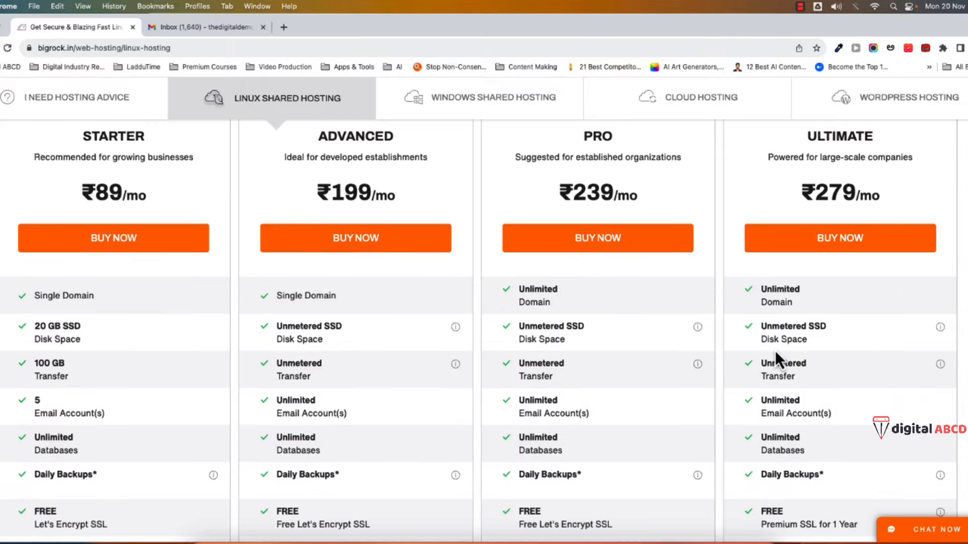
{"action": "scroll", "coordinate": [776, 350], "scroll_direction": "down", "scroll_amount": 2}
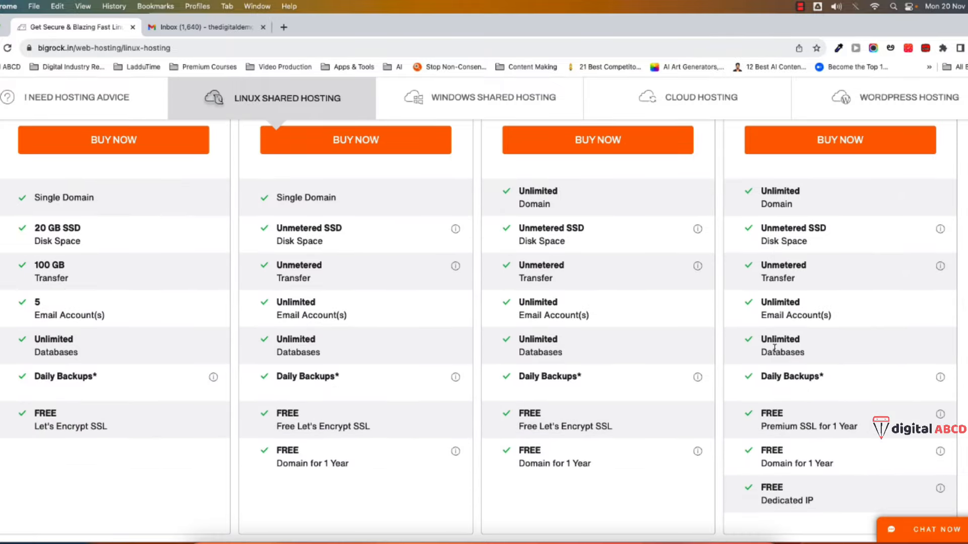
{"action": "scroll", "coordinate": [745, 371], "scroll_direction": "up", "scroll_amount": 4}
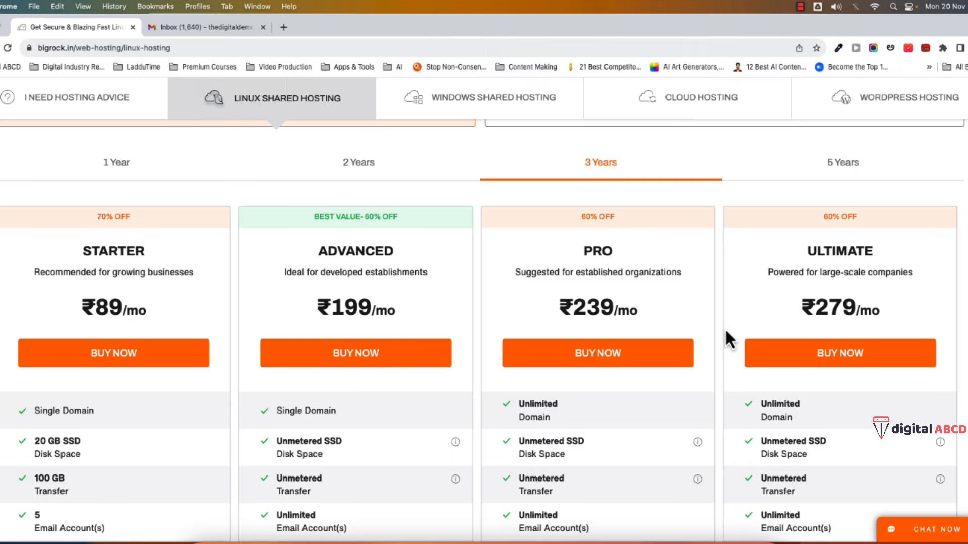
{"action": "scroll", "coordinate": [721, 336], "scroll_direction": "down", "scroll_amount": 3}
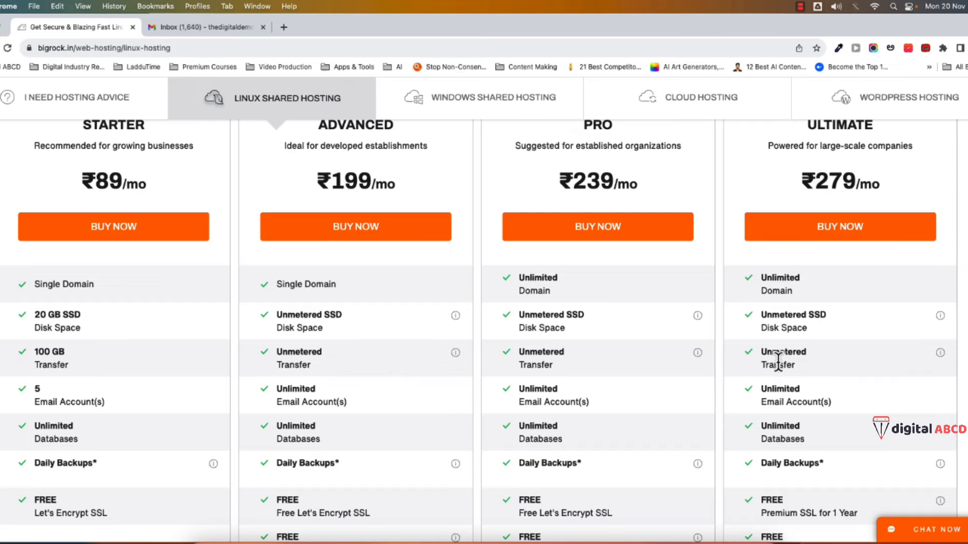
{"action": "scroll", "coordinate": [755, 373], "scroll_direction": "down", "scroll_amount": 1}
{"action": "scroll", "coordinate": [748, 370], "scroll_direction": "up", "scroll_amount": 4}
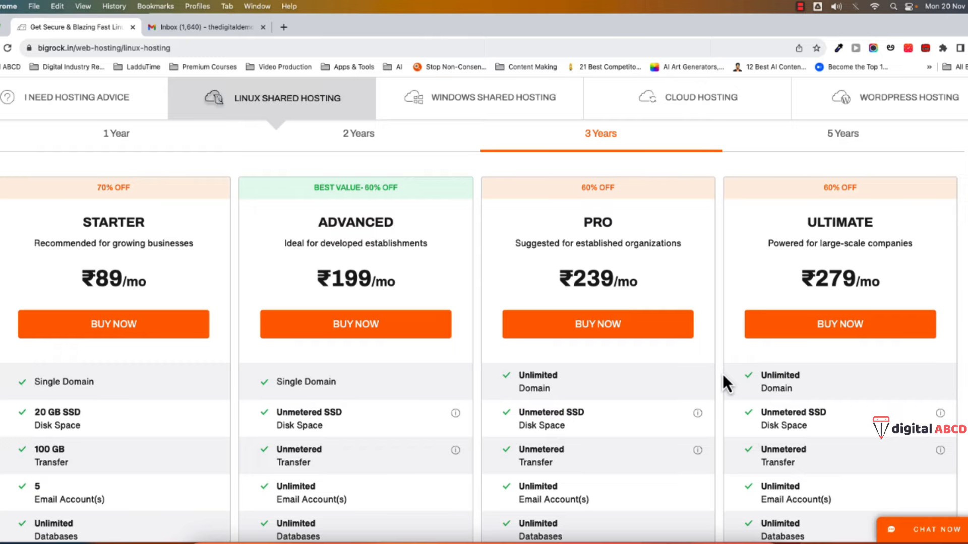
{"action": "scroll", "coordinate": [724, 377], "scroll_direction": "down", "scroll_amount": 1}
{"action": "scroll", "coordinate": [724, 383], "scroll_direction": "down", "scroll_amount": 2}
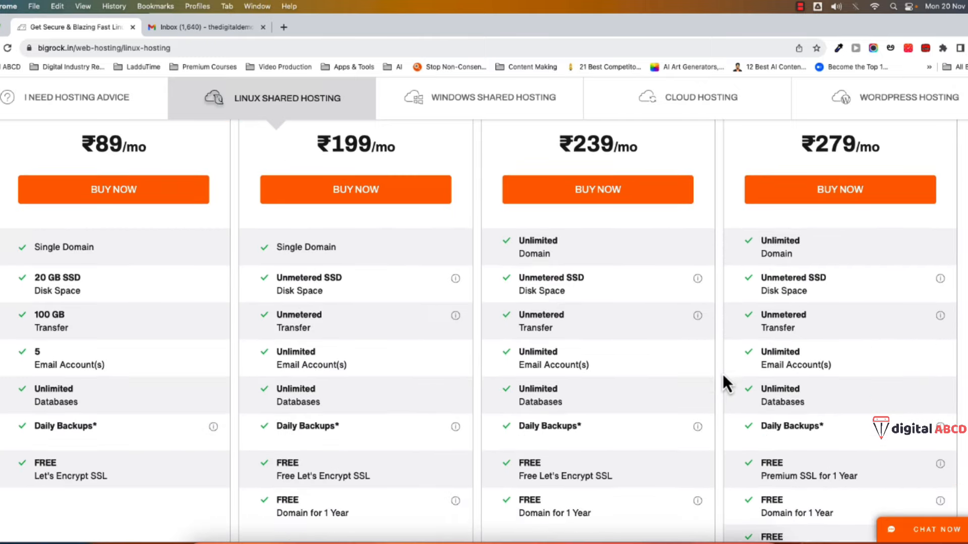
{"action": "scroll", "coordinate": [721, 374], "scroll_direction": "up", "scroll_amount": 3}
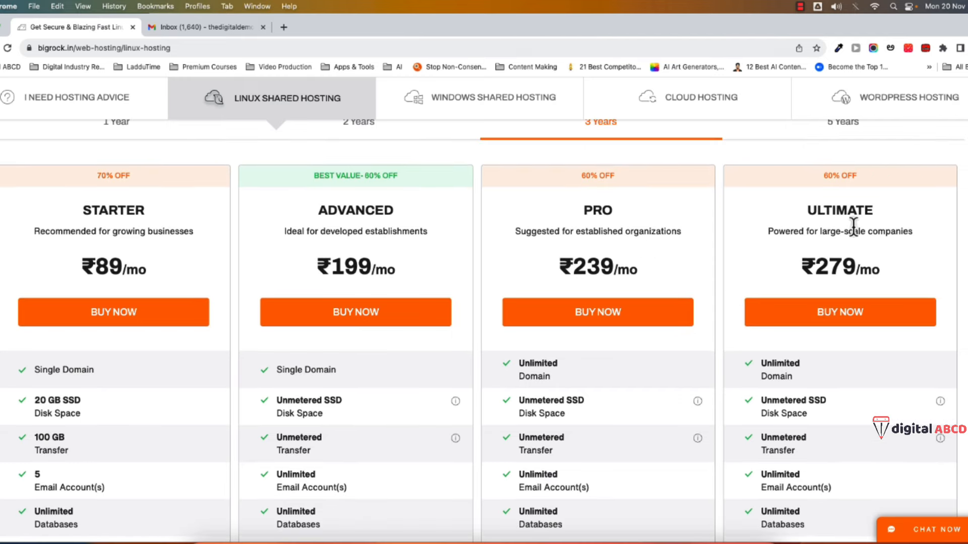
{"action": "scroll", "coordinate": [696, 345], "scroll_direction": "up", "scroll_amount": 3}
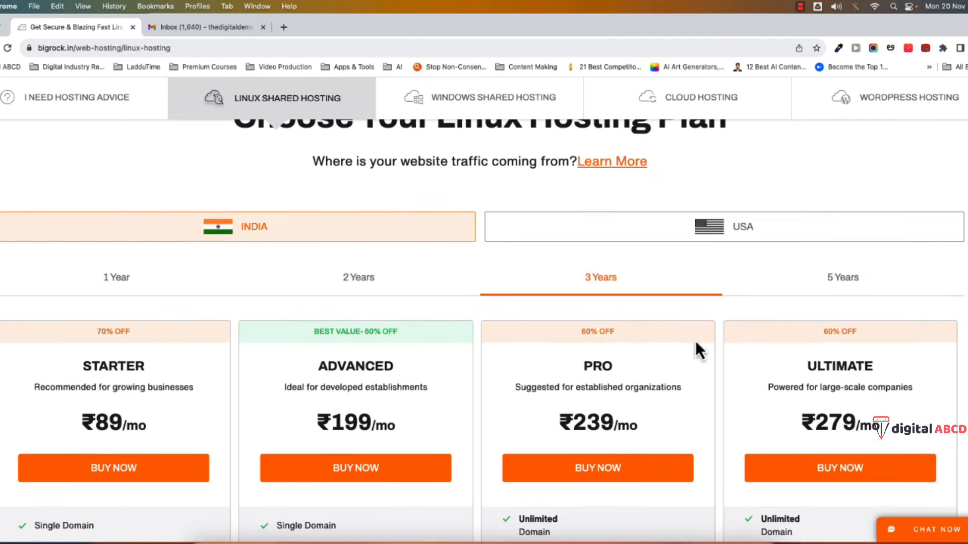
{"action": "scroll", "coordinate": [656, 350], "scroll_direction": "down", "scroll_amount": 2}
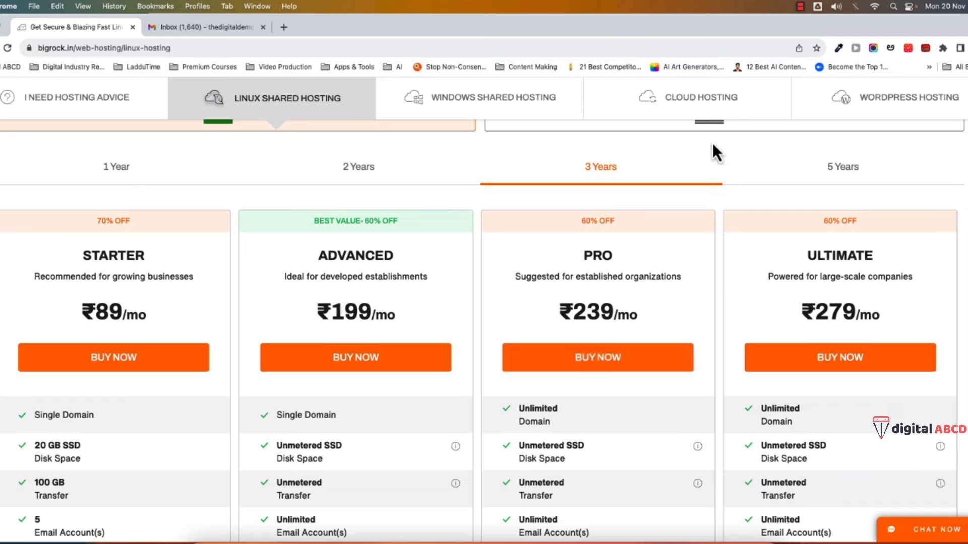
- View the Cloud Hosting plans for comparison
{"action": "left_click", "coordinate": [676, 113]}
{"action": "scroll", "coordinate": [504, 423], "scroll_direction": "down", "scroll_amount": 10}
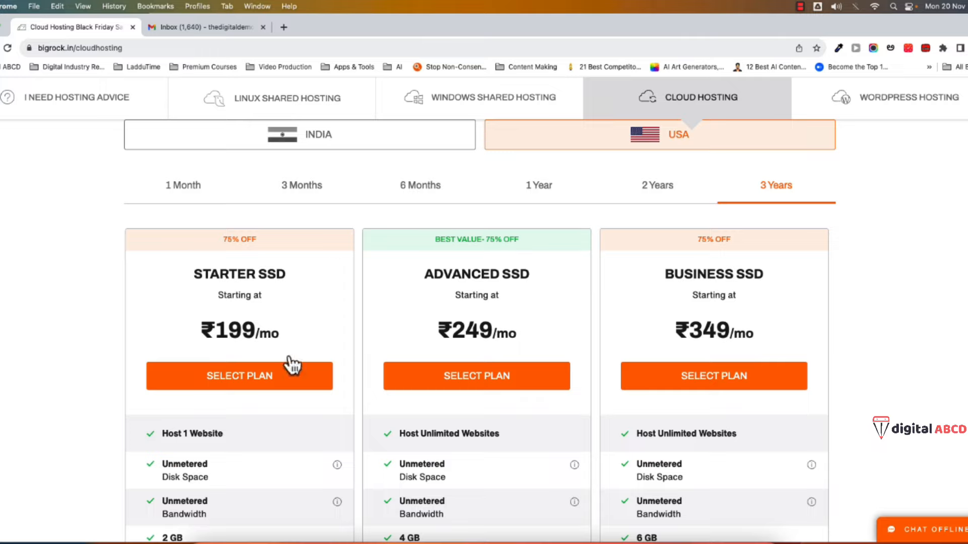
{"action": "scroll", "coordinate": [323, 403], "scroll_direction": "down", "scroll_amount": 3}
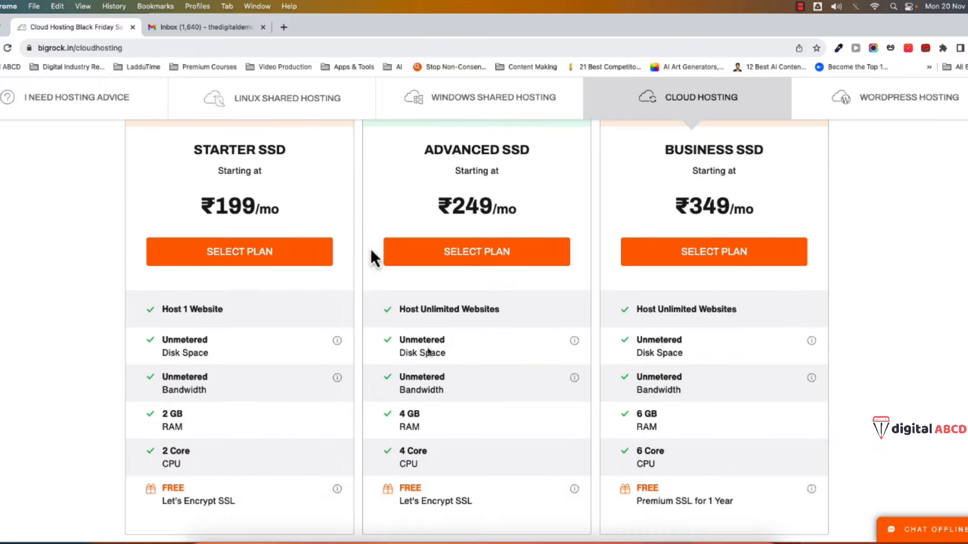
{"action": "scroll", "coordinate": [370, 249], "scroll_direction": "up", "scroll_amount": 5}
- Return to Linux Shared Hosting with 3-year prices shown, PRO at ₹199/mo
{"action": "left_click", "coordinate": [256, 102]}
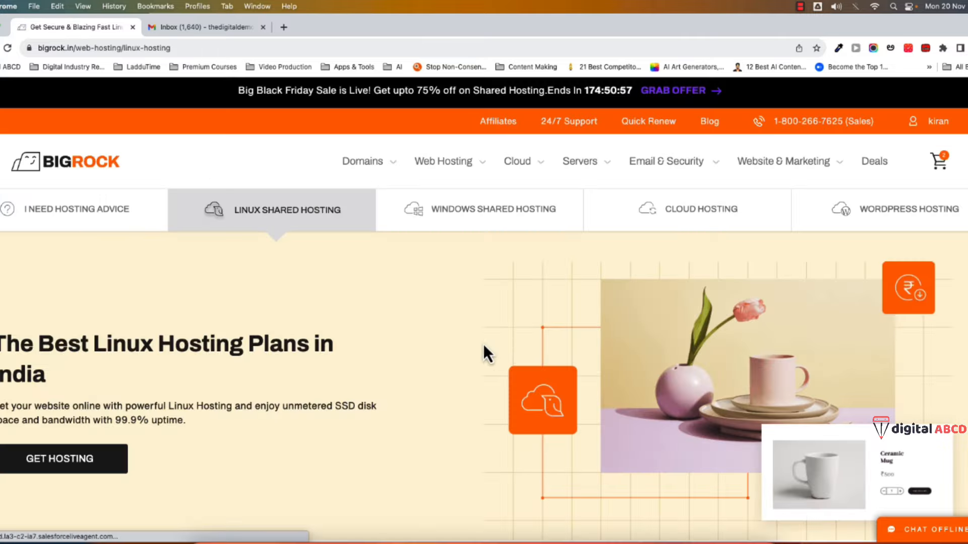
{"action": "scroll", "coordinate": [437, 341], "scroll_direction": "down", "scroll_amount": 2}
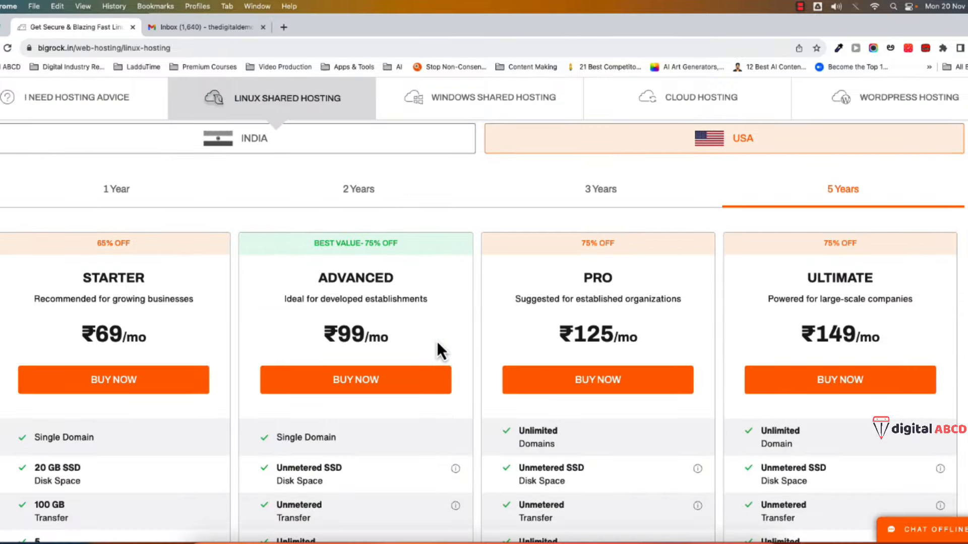
{"action": "scroll", "coordinate": [437, 340], "scroll_direction": "down", "scroll_amount": 1}
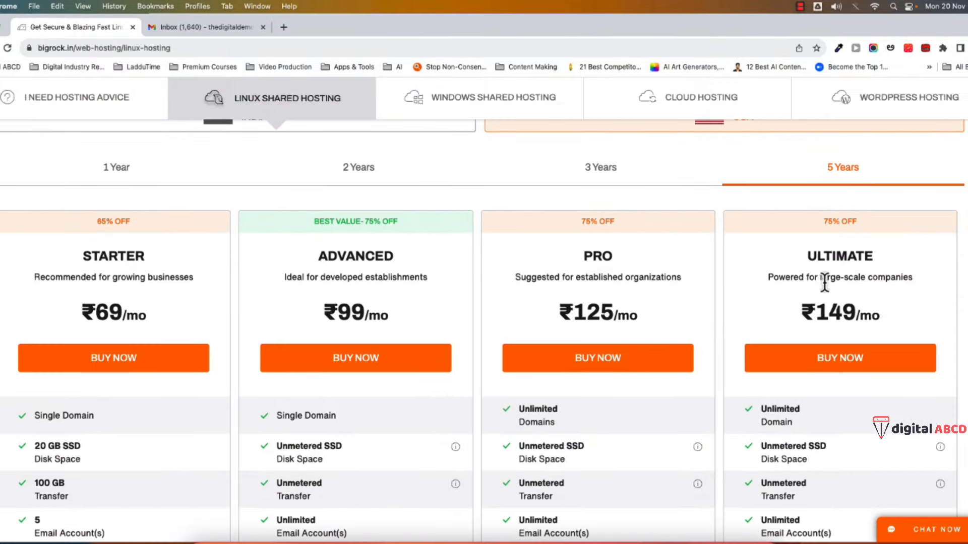
{"action": "scroll", "coordinate": [730, 309], "scroll_direction": "down", "scroll_amount": 2}
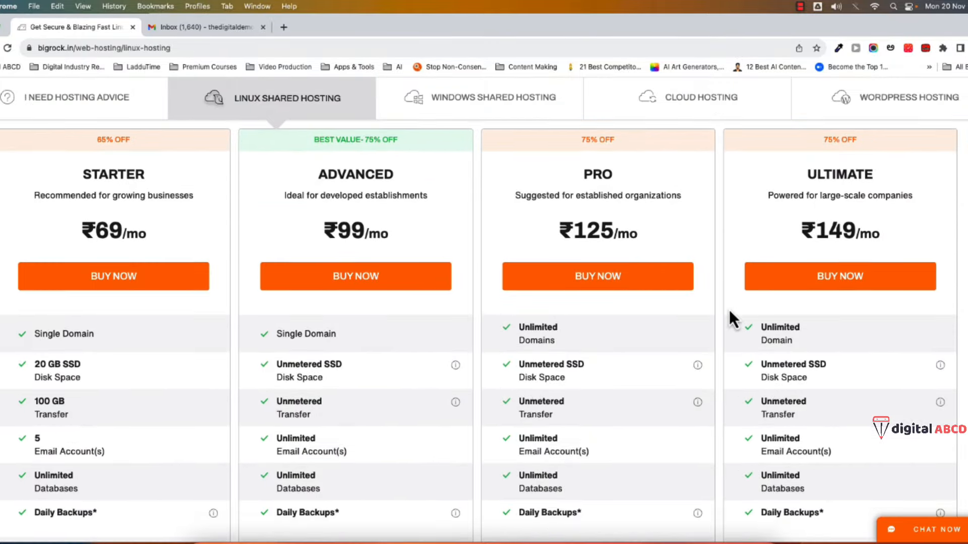
{"action": "scroll", "coordinate": [734, 318], "scroll_direction": "up", "scroll_amount": 3}
{"action": "scroll", "coordinate": [734, 335], "scroll_direction": "down", "scroll_amount": 1}
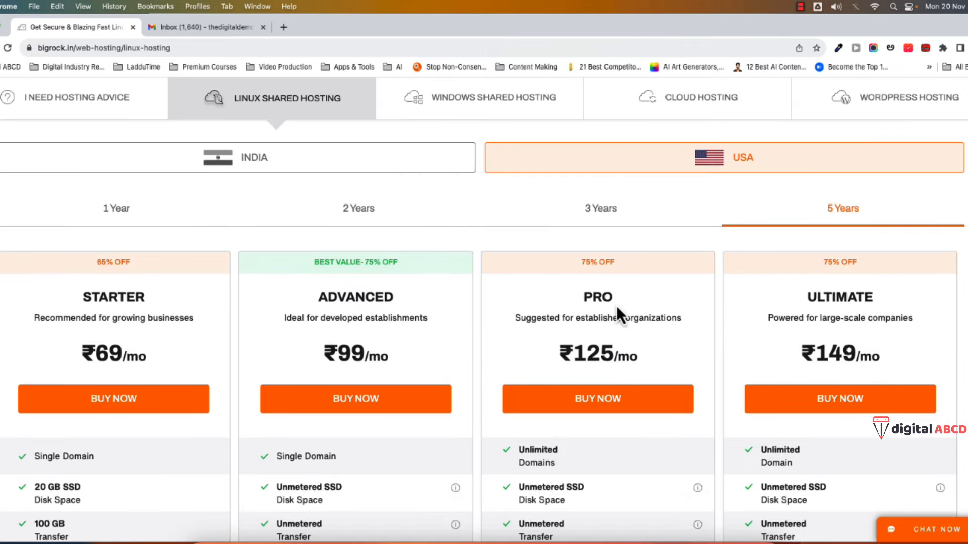
{"action": "left_click_drag", "start_coordinate": [587, 300], "coordinate": [612, 301]}
{"action": "scroll", "coordinate": [672, 327], "scroll_direction": "up", "scroll_amount": 1}
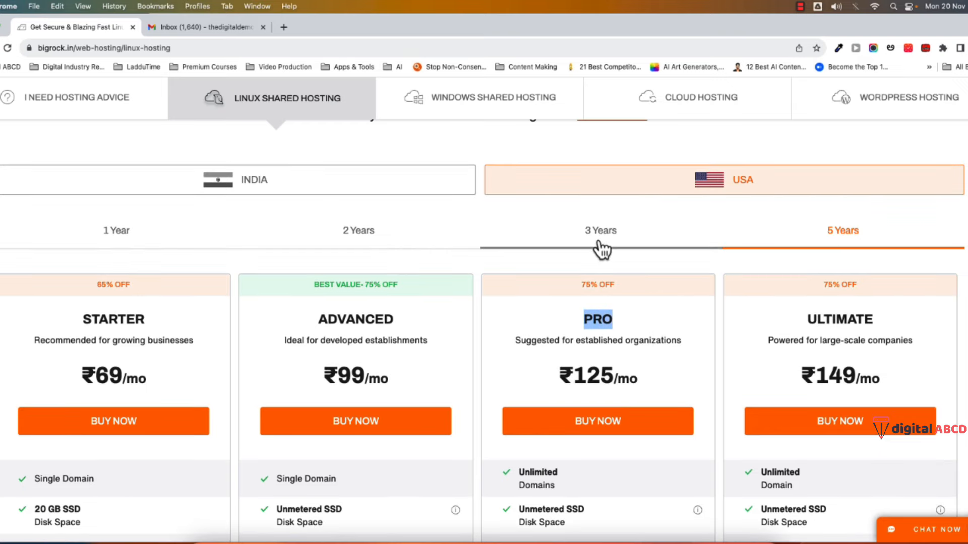
{"action": "left_click", "coordinate": [358, 229]}
{"action": "scroll", "coordinate": [611, 324], "scroll_direction": "down", "scroll_amount": 8}
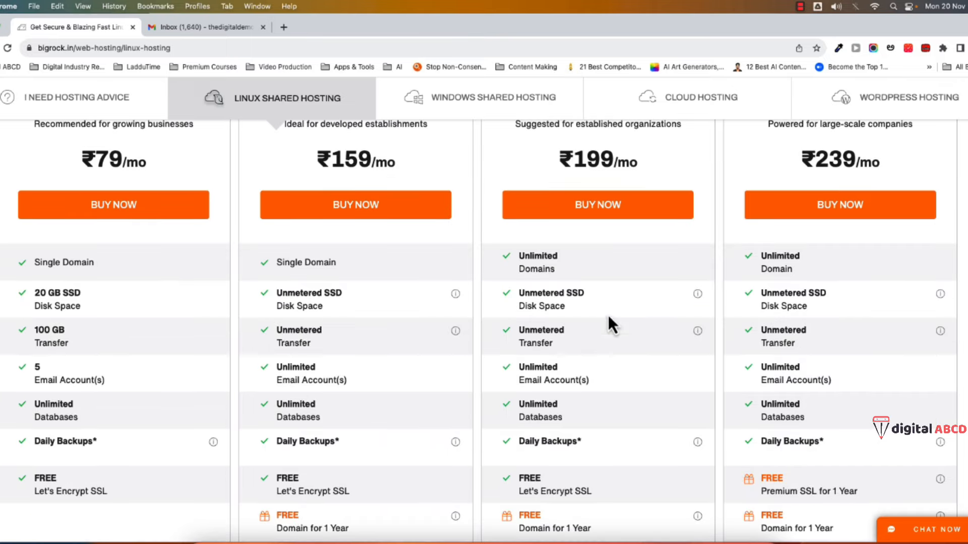
{"action": "scroll", "coordinate": [633, 345], "scroll_direction": "up", "scroll_amount": 1}
- Start buying the PRO plan and choose to register a new domain name
{"action": "left_click", "coordinate": [596, 233]}
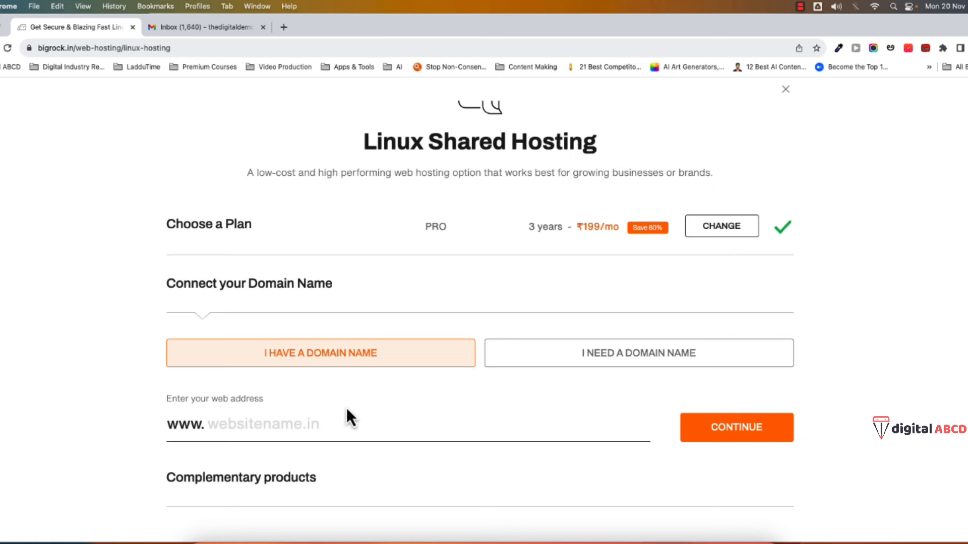
{"action": "left_click", "coordinate": [217, 429]}
{"action": "left_click", "coordinate": [537, 374]}
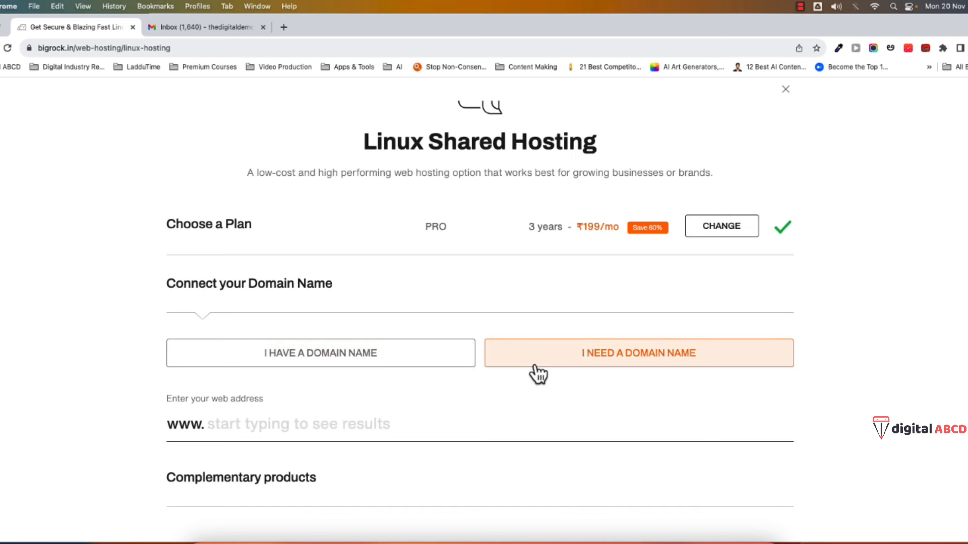
- Search digitalmarketingtelugudemo and add digitalmarketingtelugudemo.com at ₹909/yr to the order
{"action": "left_click", "coordinate": [230, 434]}
{"action": "type", "text": "digitalmarketingtelugudemo"}
{"action": "scroll", "coordinate": [177, 414], "scroll_direction": "down", "scroll_amount": 3}
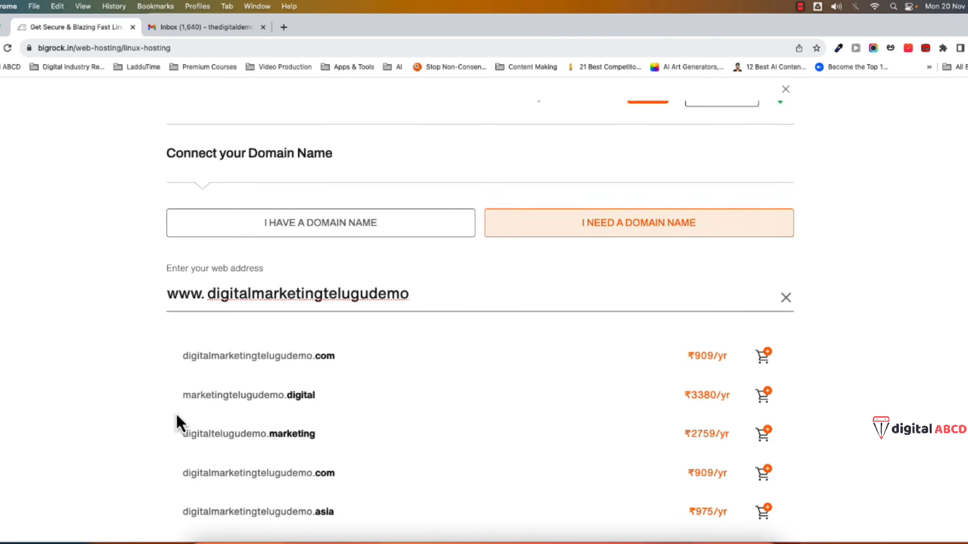
{"action": "scroll", "coordinate": [176, 413], "scroll_direction": "down", "scroll_amount": 3}
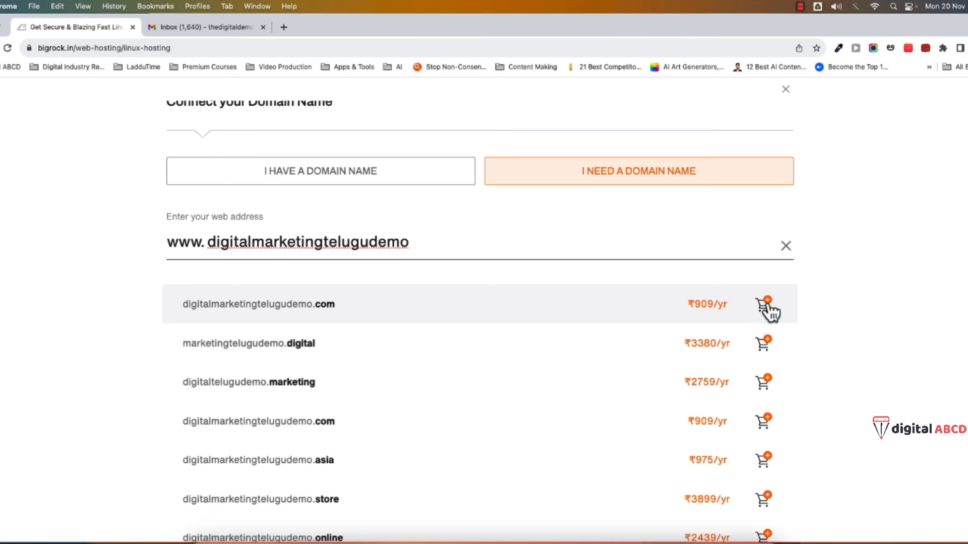
{"action": "left_click", "coordinate": [766, 304]}
{"action": "scroll", "coordinate": [515, 379], "scroll_direction": "up", "scroll_amount": 5}
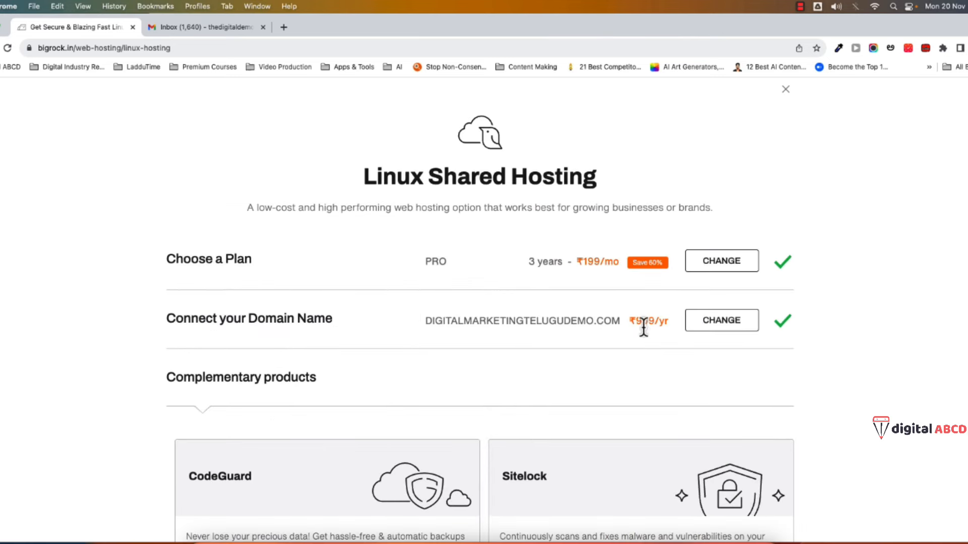
{"action": "left_click_drag", "start_coordinate": [637, 324], "coordinate": [654, 322]}
{"action": "left_click", "coordinate": [143, 370]}
{"action": "scroll", "coordinate": [138, 401], "scroll_direction": "down", "scroll_amount": 5}
{"action": "scroll", "coordinate": [170, 397], "scroll_direction": "down", "scroll_amount": 1}
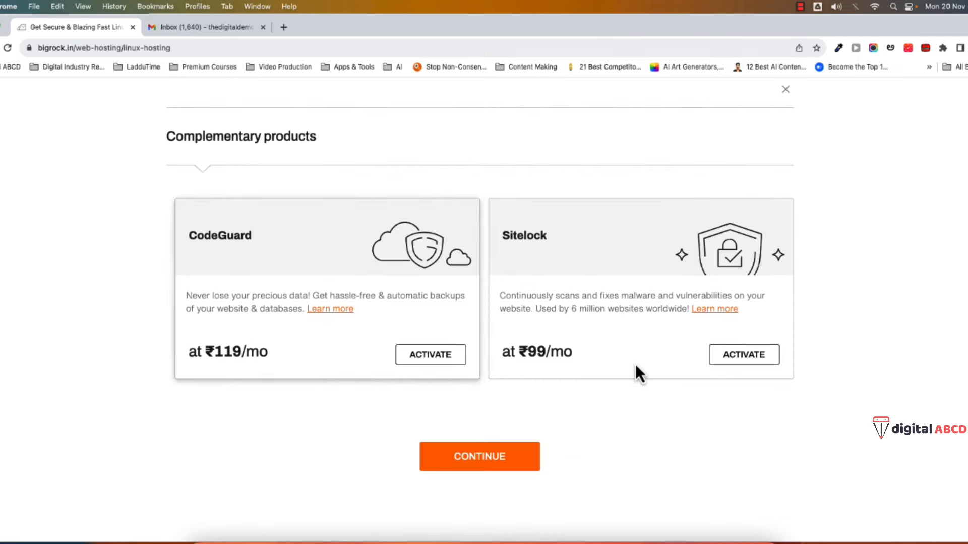
- Continue to checkout without extra products and review the Privacy Protect item
{"action": "left_click", "coordinate": [502, 462]}
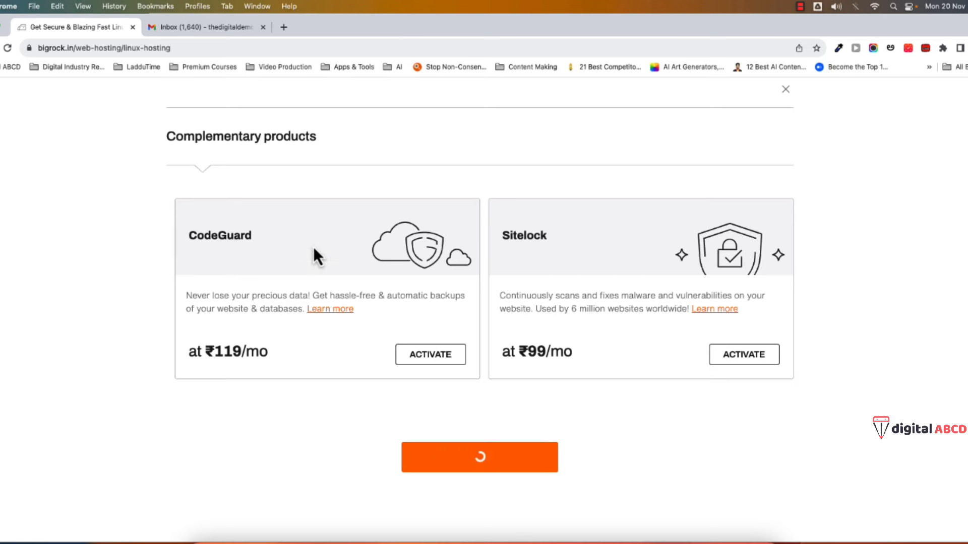
{"action": "scroll", "coordinate": [438, 263], "scroll_direction": "down", "scroll_amount": 1}
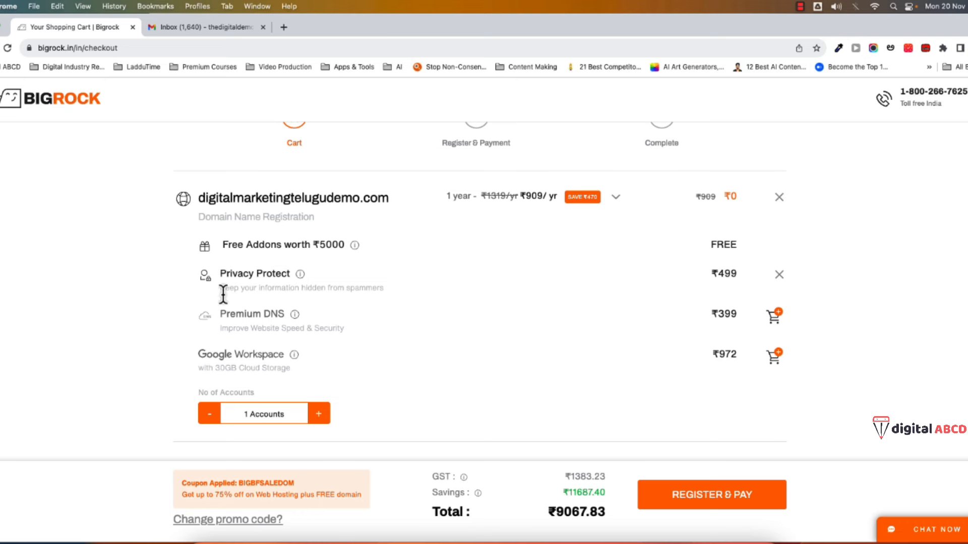
{"action": "left_click_drag", "start_coordinate": [220, 288], "coordinate": [385, 300]}
{"action": "left_click", "coordinate": [148, 299]}
- Remove Privacy Protect from the cart, bringing the total to ₹8479.01
{"action": "mouse_move", "coordinate": [301, 285]}
{"action": "left_click", "coordinate": [777, 276]}
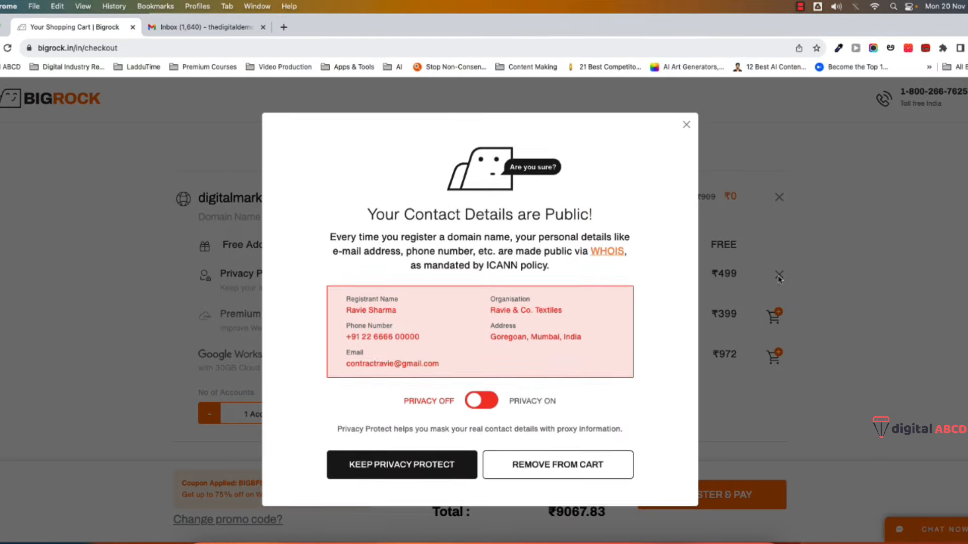
{"action": "left_click", "coordinate": [595, 471]}
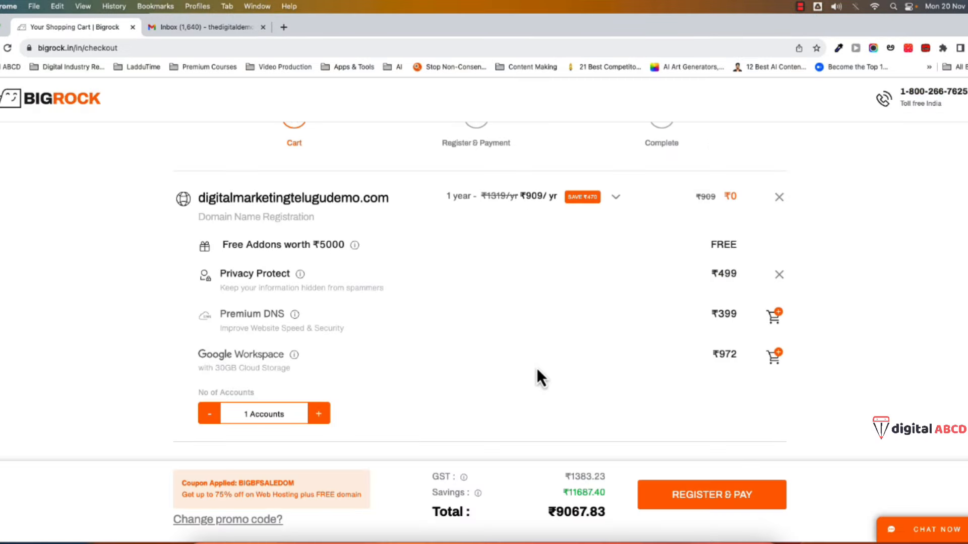
{"action": "scroll", "coordinate": [497, 382], "scroll_direction": "down", "scroll_amount": 3}
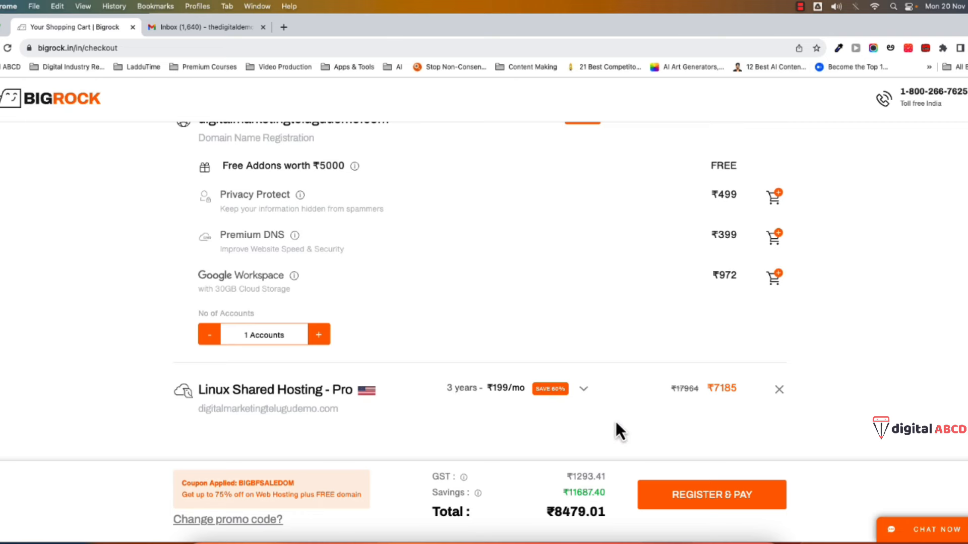
{"action": "scroll", "coordinate": [384, 404], "scroll_direction": "up", "scroll_amount": 1}
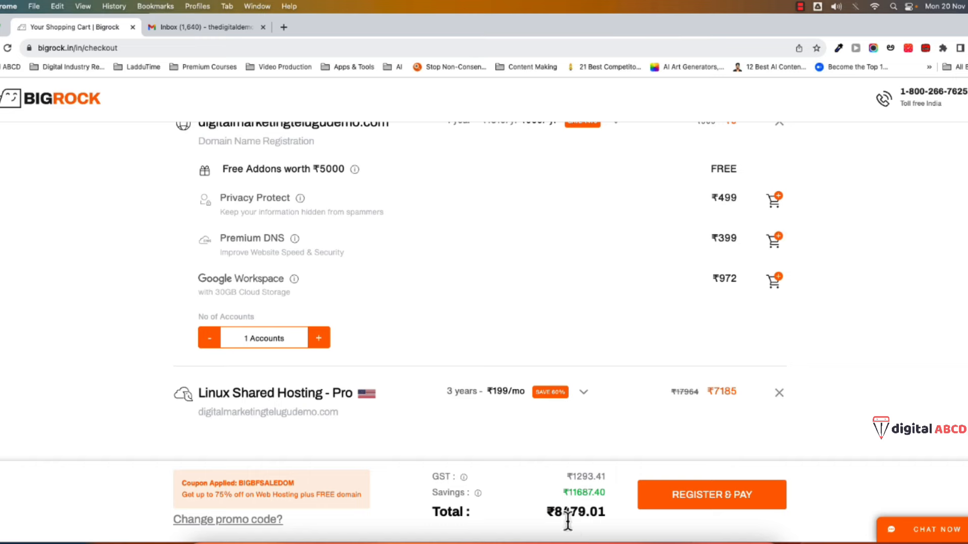
{"action": "scroll", "coordinate": [372, 429], "scroll_direction": "up", "scroll_amount": 5}
{"action": "scroll", "coordinate": [539, 513], "scroll_direction": "down", "scroll_amount": 1}
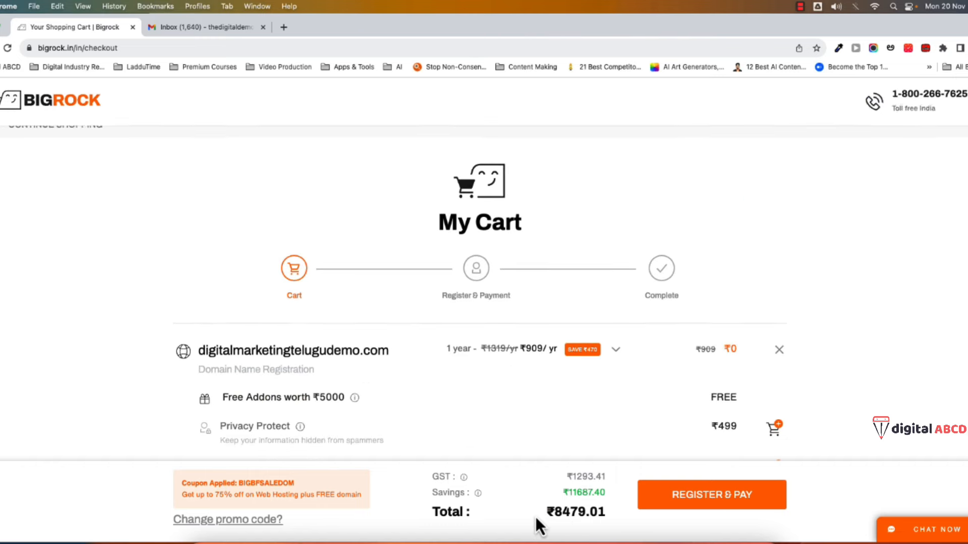
{"action": "scroll", "coordinate": [539, 527], "scroll_direction": "down", "scroll_amount": 1}
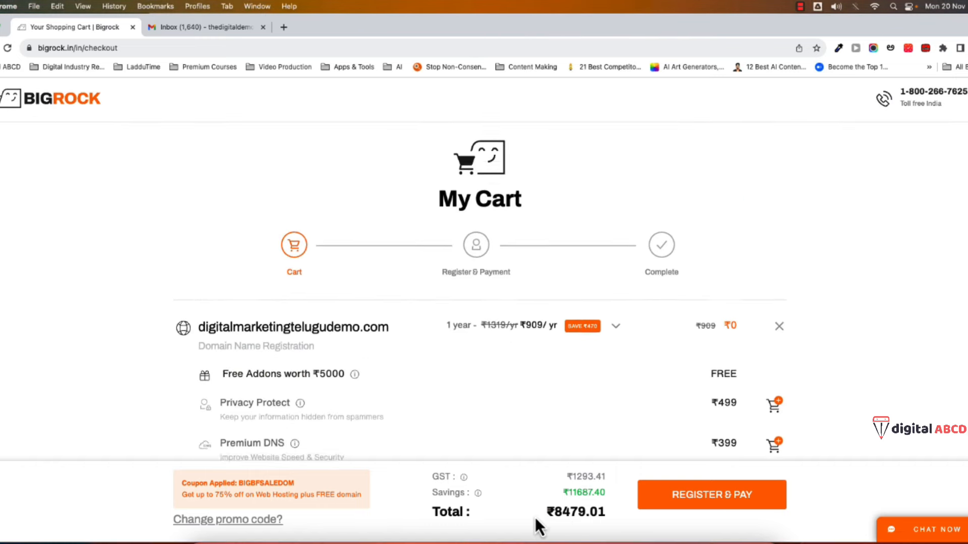
{"action": "scroll", "coordinate": [539, 527], "scroll_direction": "down", "scroll_amount": 4}
{"action": "scroll", "coordinate": [540, 527], "scroll_direction": "down", "scroll_amount": 2}
{"action": "scroll", "coordinate": [536, 524], "scroll_direction": "up", "scroll_amount": 5}
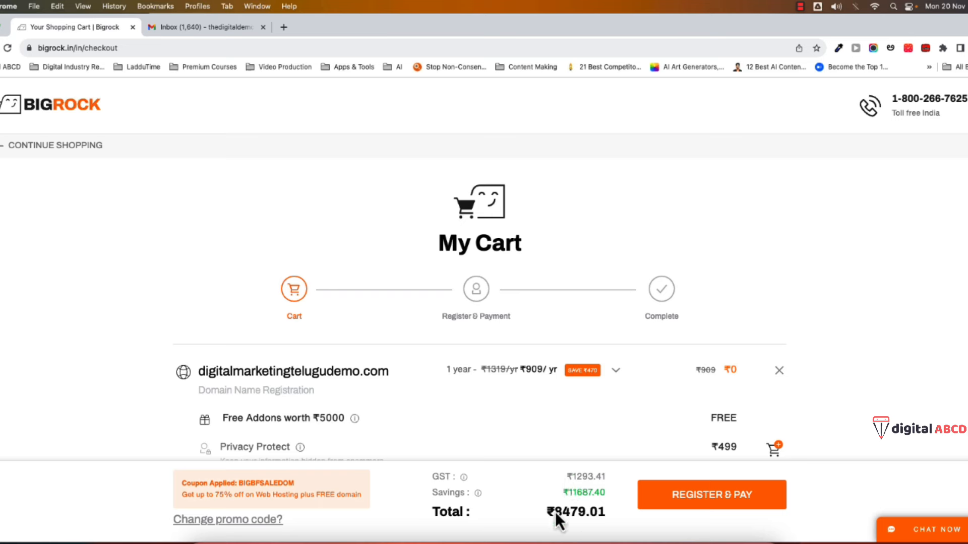
- Replace coupon BIGBFSALEDOM with DigitalABCD5 for an extra 5% off, totalling ₹7419.13
{"action": "left_click", "coordinate": [245, 524]}
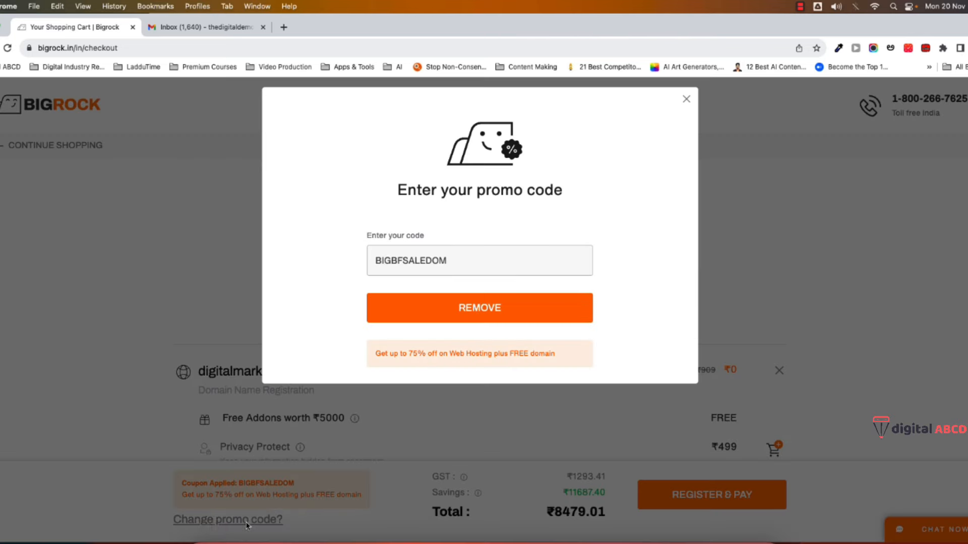
{"action": "left_click", "coordinate": [462, 311]}
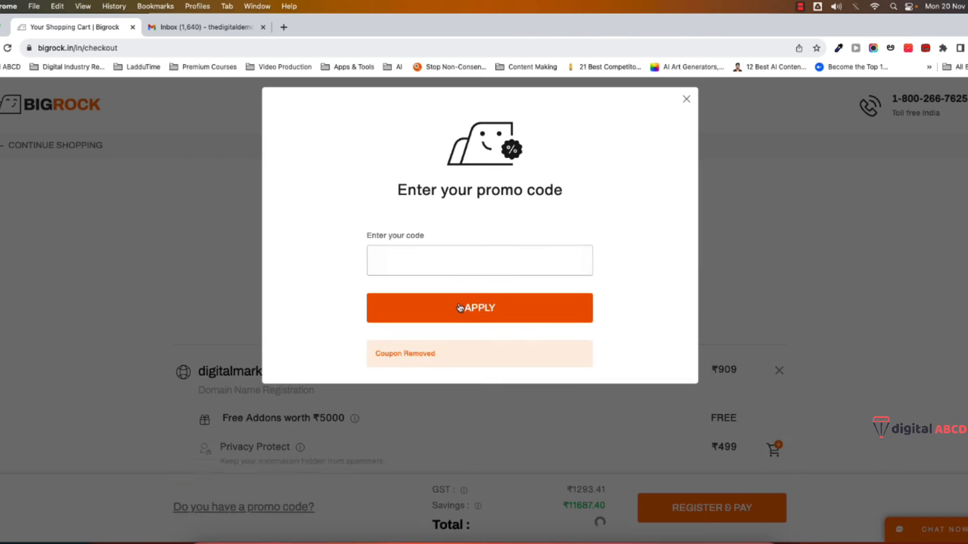
{"action": "left_click", "coordinate": [403, 265]}
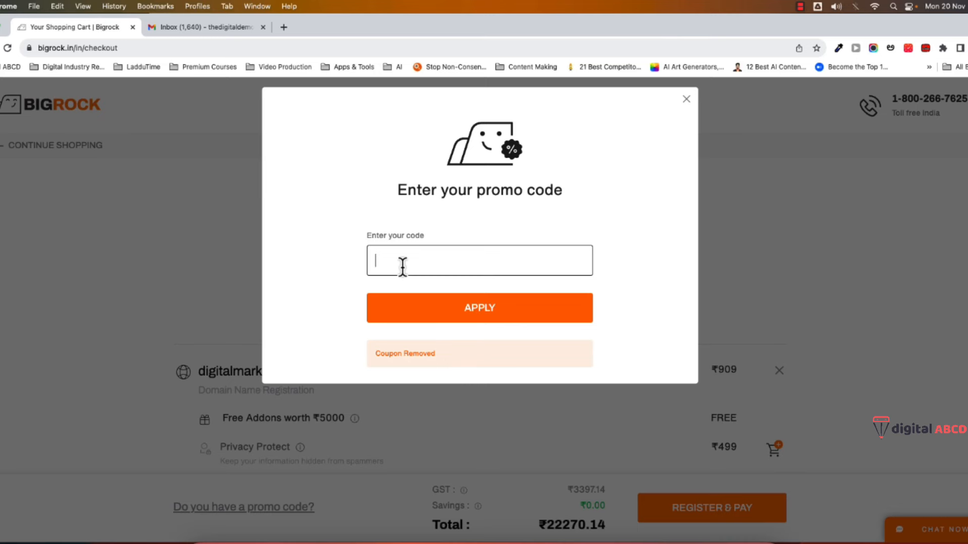
{"action": "type", "text": "Di"}
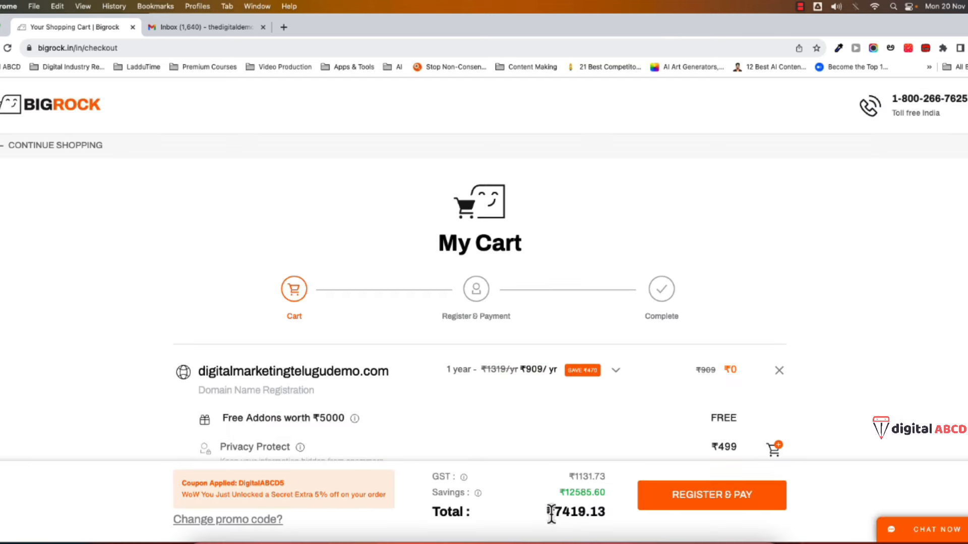
{"action": "left_click_drag", "start_coordinate": [552, 512], "coordinate": [627, 526]}
{"action": "left_click", "coordinate": [616, 515]}
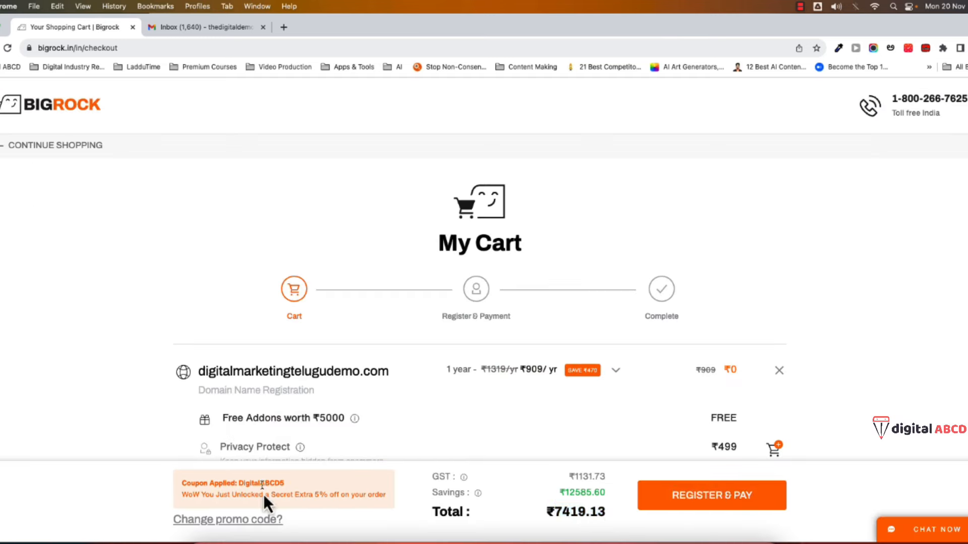
{"action": "left_click_drag", "start_coordinate": [281, 497], "coordinate": [389, 500]}
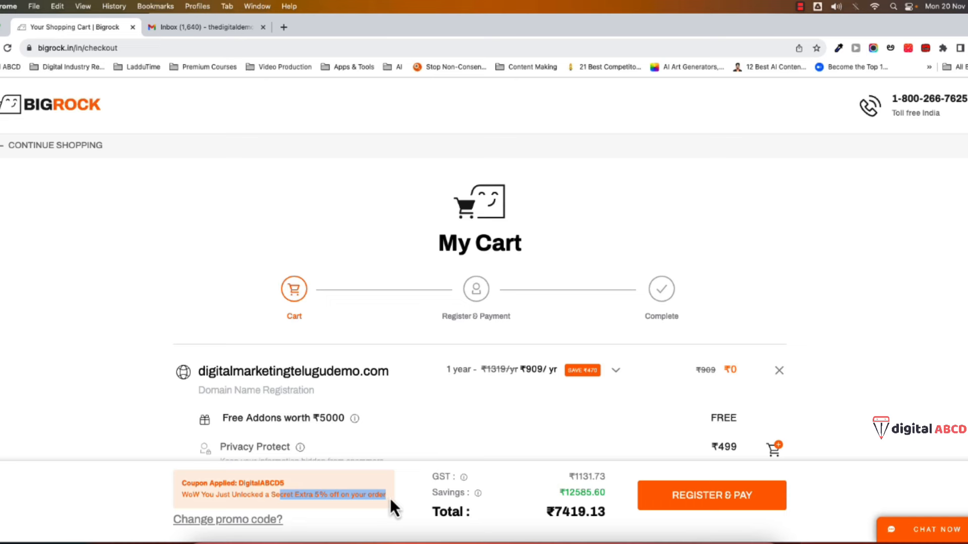
{"action": "left_click", "coordinate": [420, 503]}
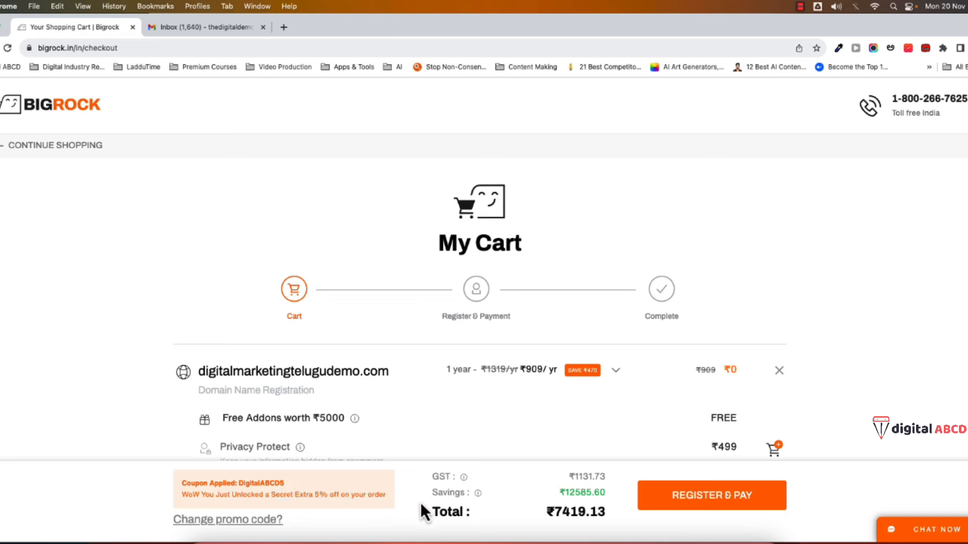
- Proceed via REGISTER & PAY and bring up the Sign Up form for a new account
{"action": "left_click", "coordinate": [713, 499]}
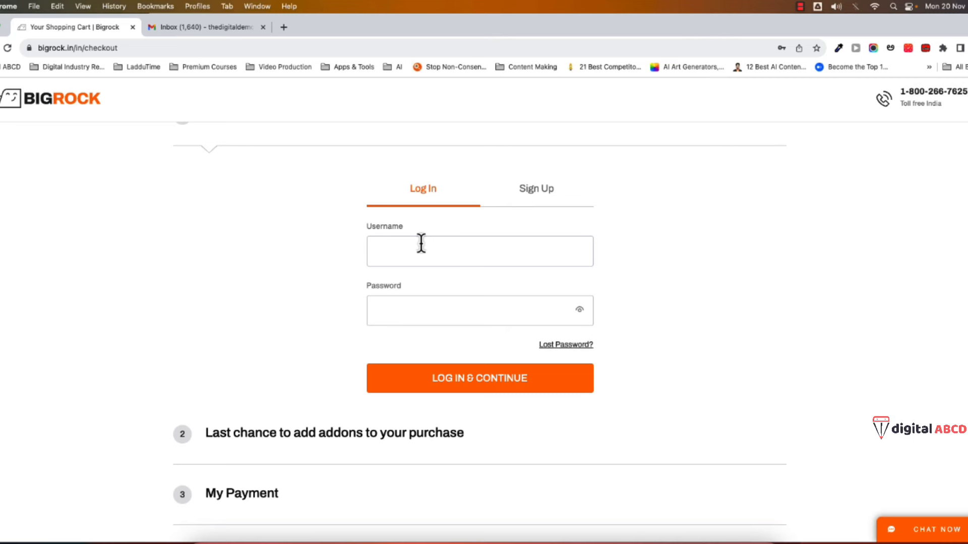
{"action": "left_click", "coordinate": [538, 202]}
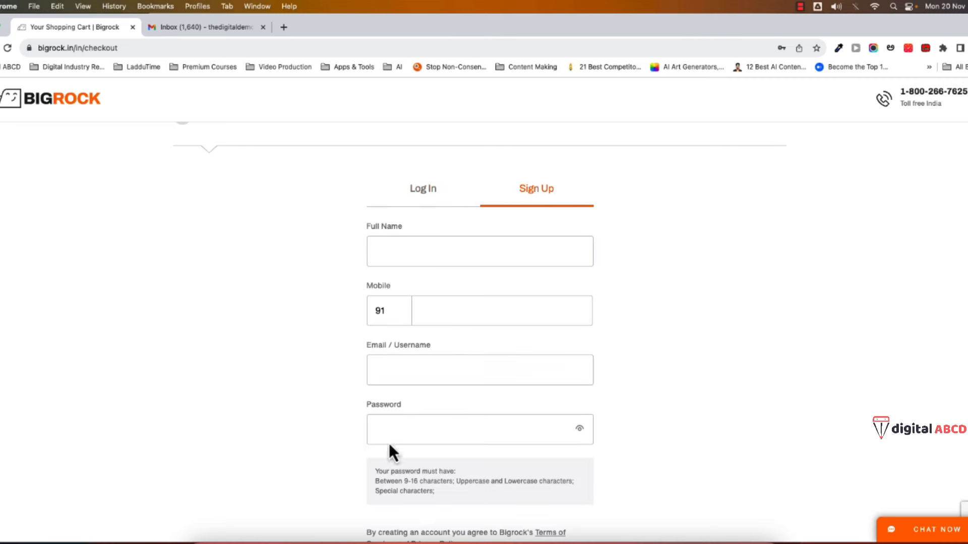
{"action": "scroll", "coordinate": [335, 446], "scroll_direction": "down", "scroll_amount": 3}
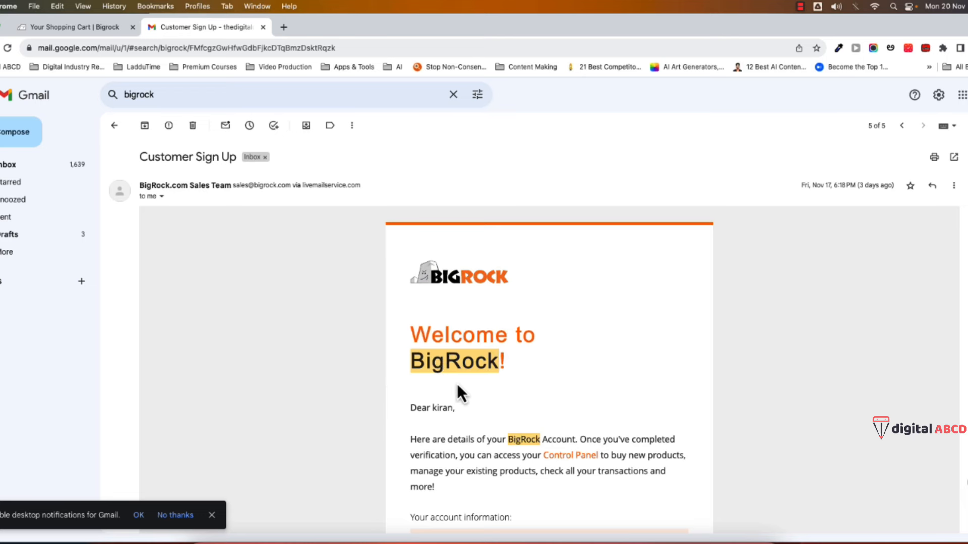
- Use VERIFY YOUR ACCOUNT in the Customer Sign Up email to verify the BigRock account
{"action": "scroll", "coordinate": [421, 317], "scroll_direction": "down", "scroll_amount": 8}
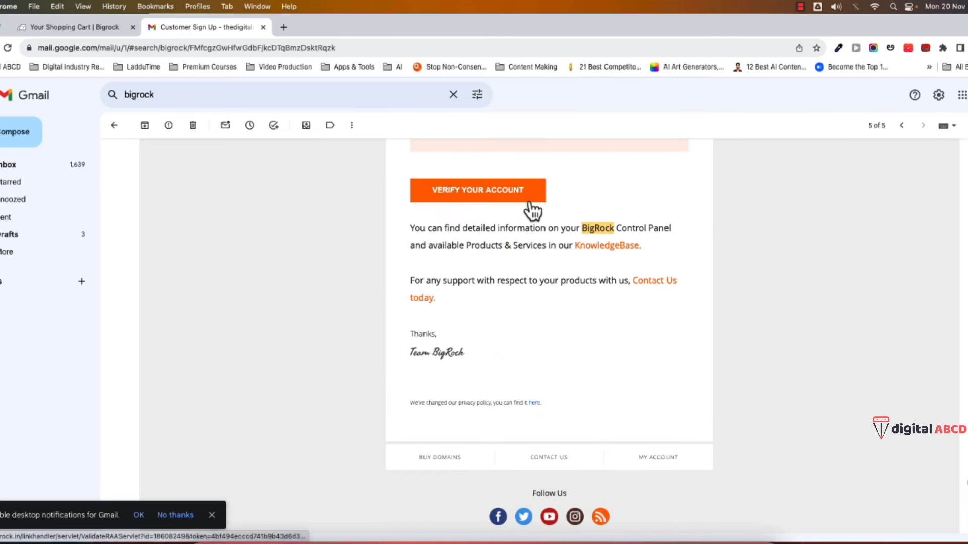
{"action": "left_click", "coordinate": [472, 196]}
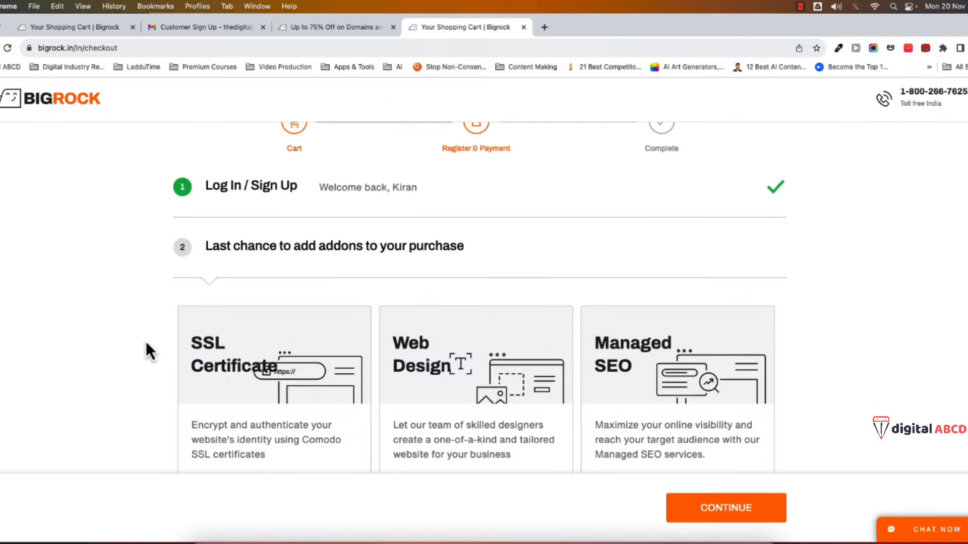
- Skip the SSL, Web Design and SEO add-ons and choose Net Banking for payment
{"action": "scroll", "coordinate": [157, 366], "scroll_direction": "up", "scroll_amount": 2}
{"action": "scroll", "coordinate": [170, 348], "scroll_direction": "down", "scroll_amount": 2}
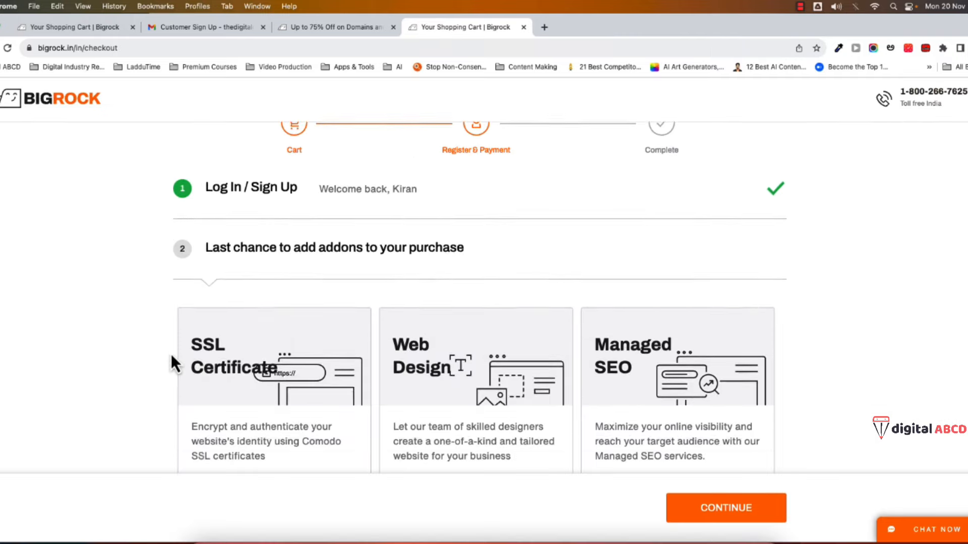
{"action": "scroll", "coordinate": [181, 356], "scroll_direction": "down", "scroll_amount": 1}
{"action": "scroll", "coordinate": [145, 355], "scroll_direction": "down", "scroll_amount": 1}
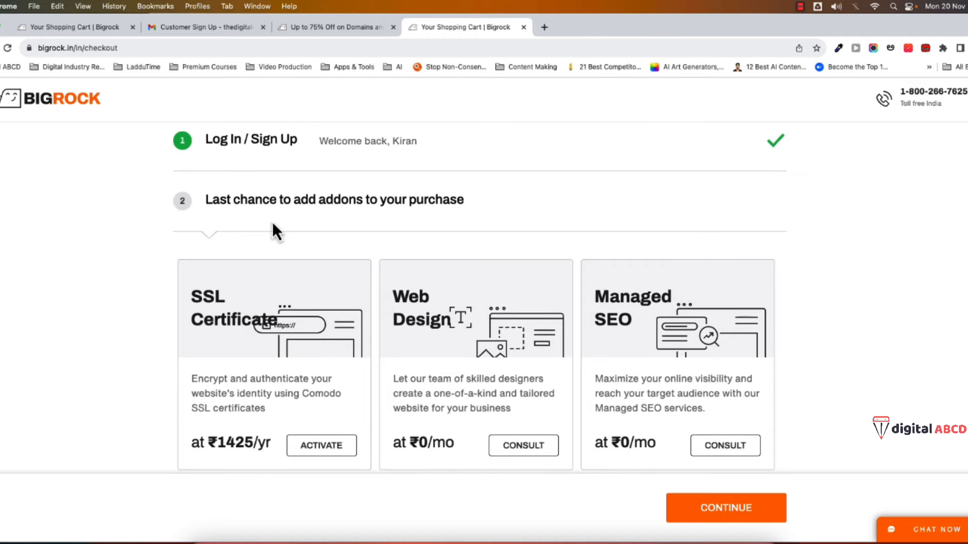
{"action": "scroll", "coordinate": [249, 345], "scroll_direction": "down", "scroll_amount": 5}
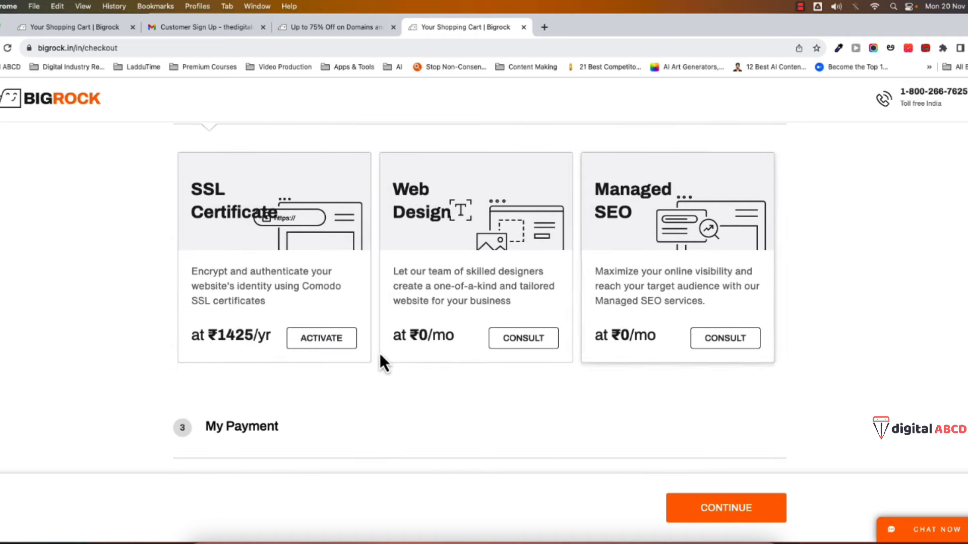
{"action": "scroll", "coordinate": [398, 352], "scroll_direction": "down", "scroll_amount": 1}
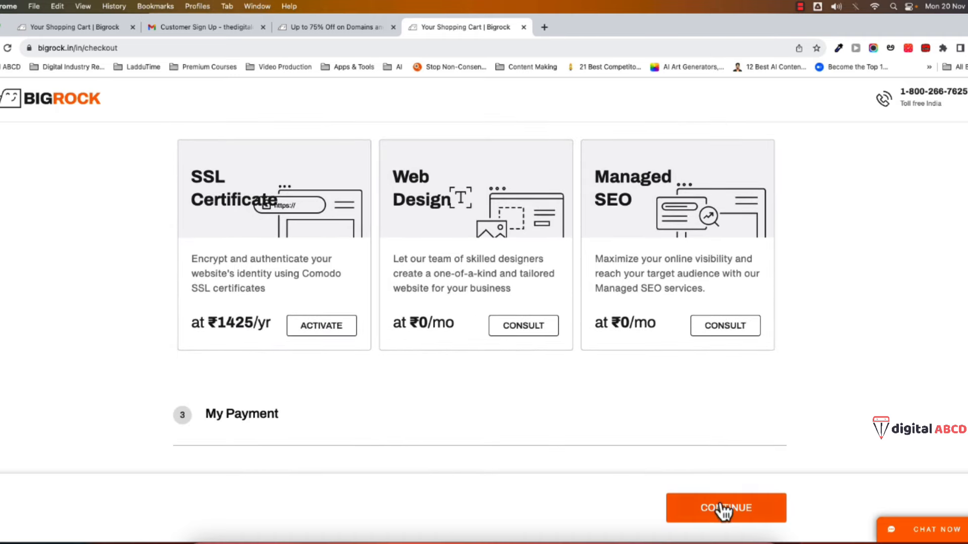
{"action": "left_click", "coordinate": [661, 508]}
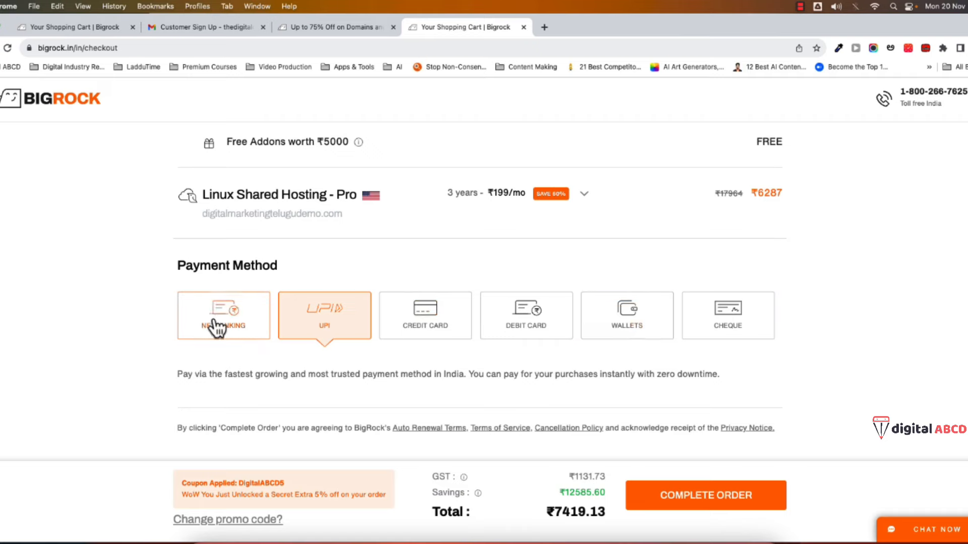
{"action": "left_click", "coordinate": [255, 322]}
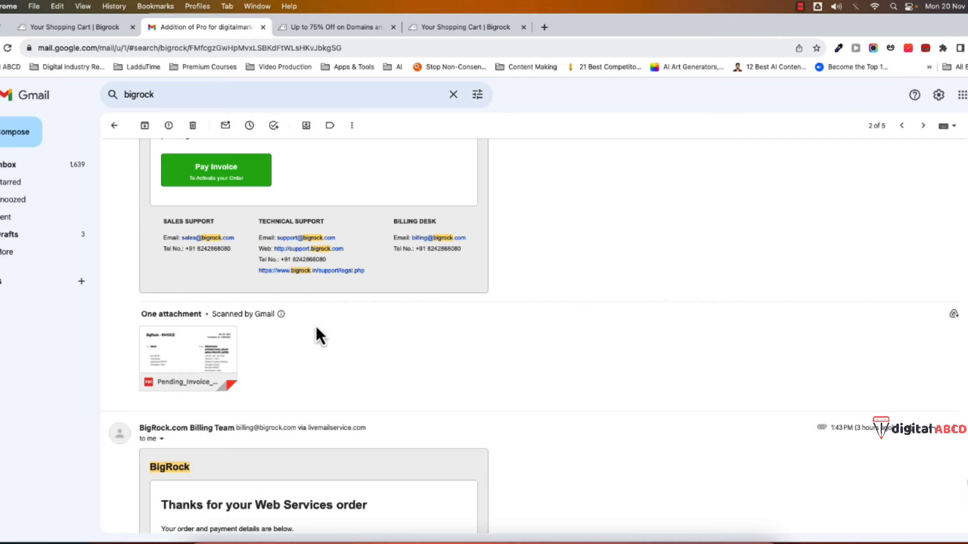
- Read the order-completed email's hosting and cPanel details, then return to the BigRock tab
{"action": "mouse_move", "coordinate": [199, 355]}
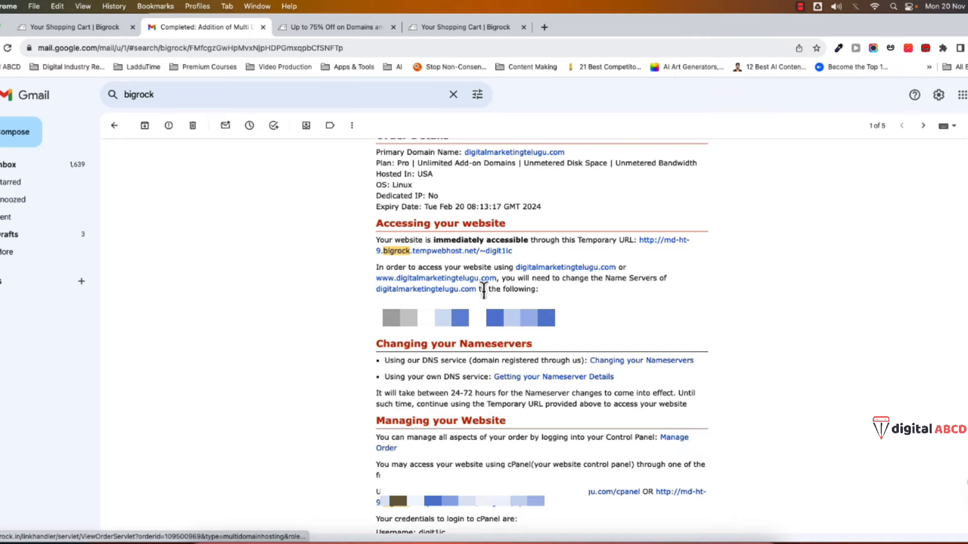
{"action": "left_click", "coordinate": [362, 32]}
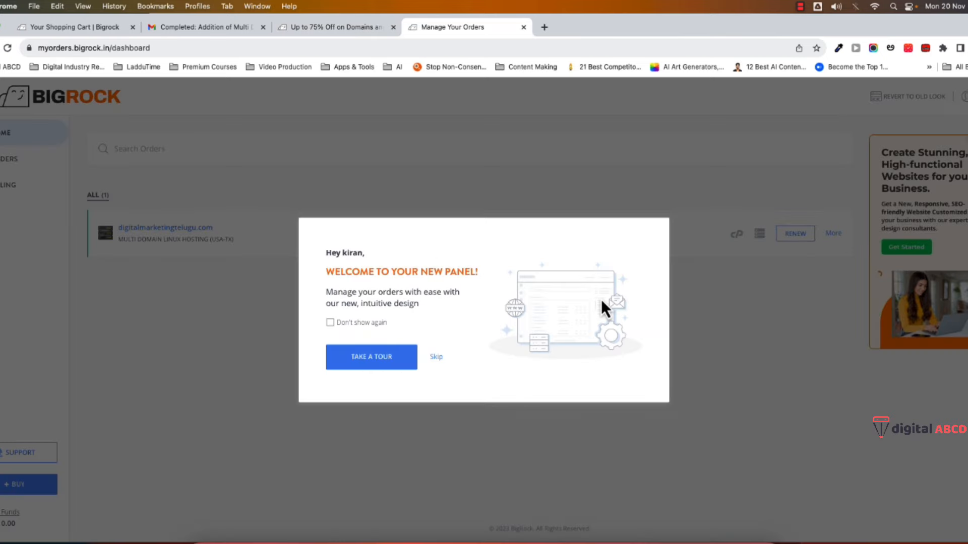
- Skip the new-panel welcome and open cPanel for the digitalmarketingtelugu.com order
{"action": "left_click", "coordinate": [439, 359]}
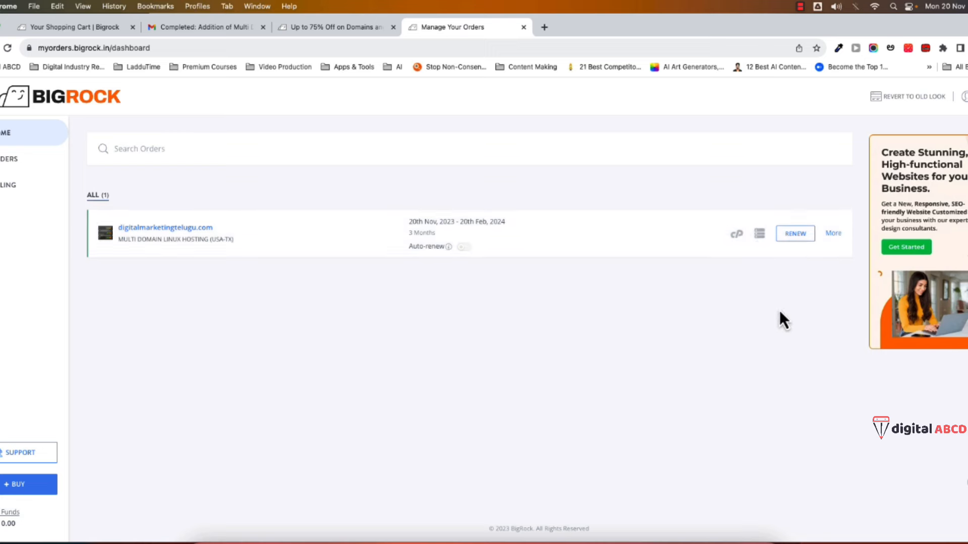
{"action": "left_click", "coordinate": [737, 237]}
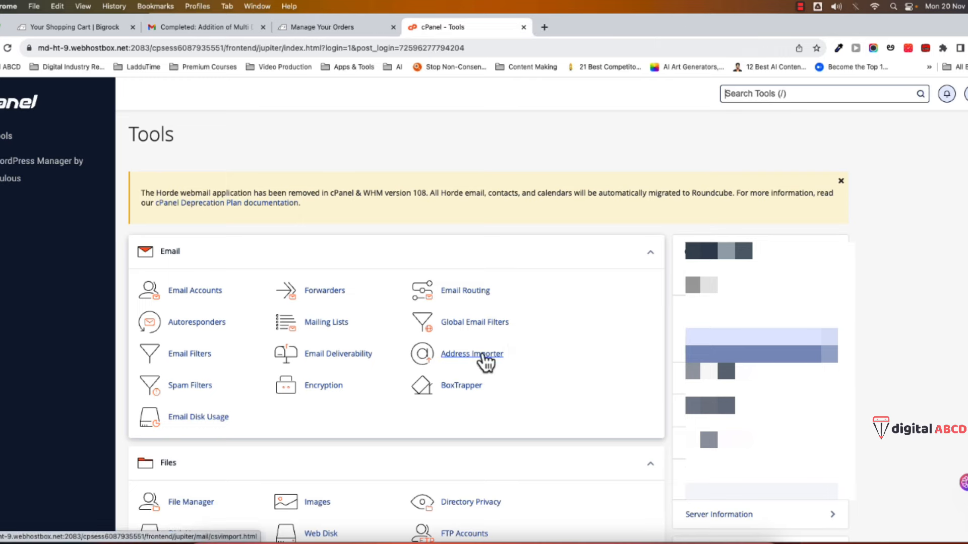
- Scroll cPanel Tools down to Software and launch WordPress Manager by Softaculous
{"action": "scroll", "coordinate": [284, 425], "scroll_direction": "down", "scroll_amount": 3}
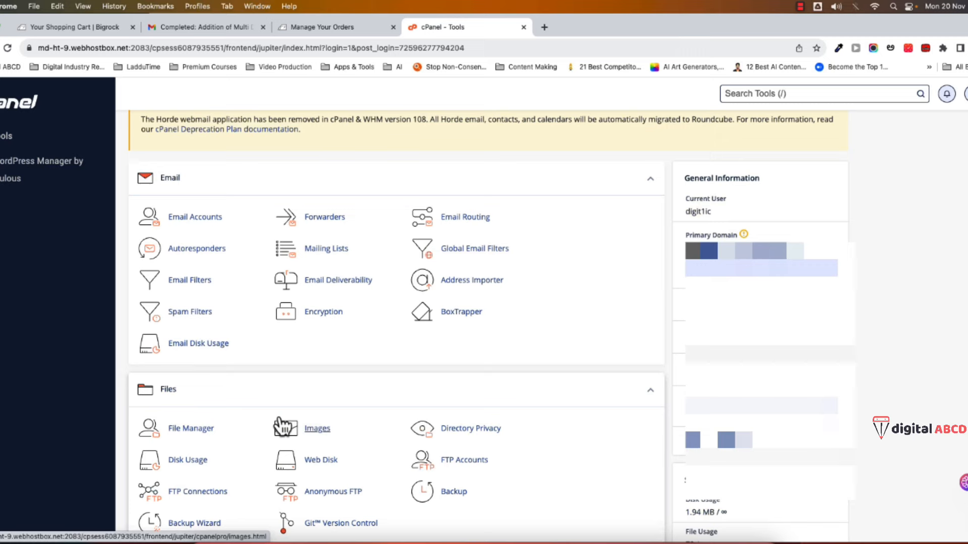
{"action": "scroll", "coordinate": [283, 426], "scroll_direction": "down", "scroll_amount": 20}
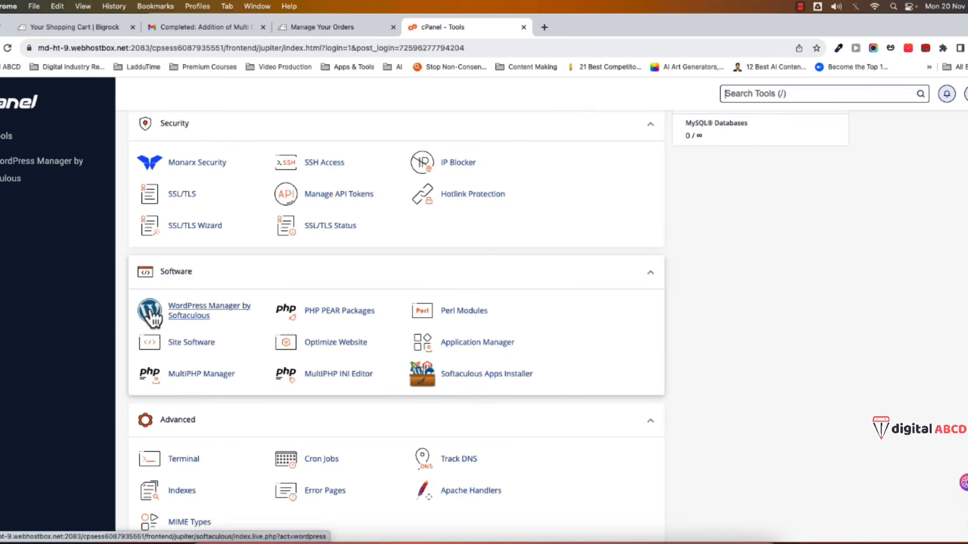
{"action": "left_click", "coordinate": [190, 317]}
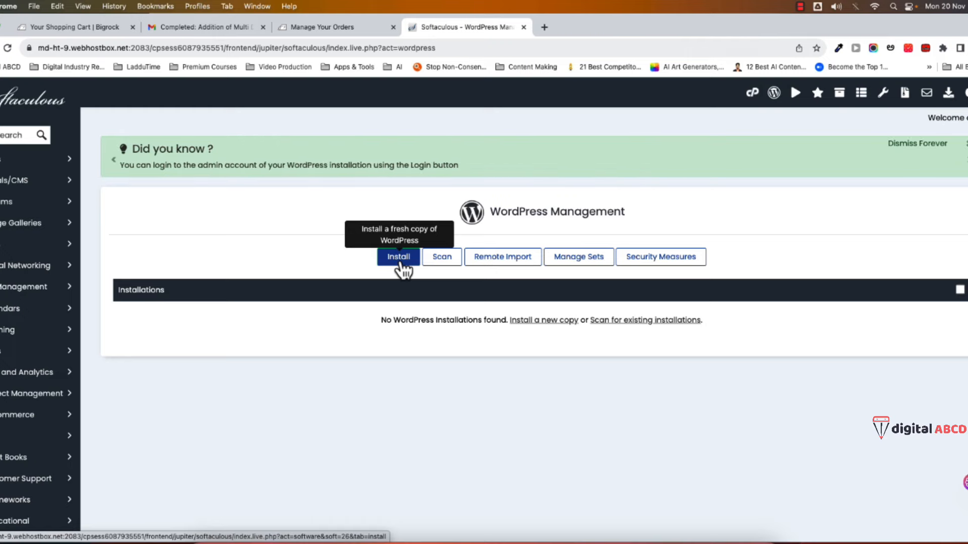
{"action": "left_click", "coordinate": [399, 259]}
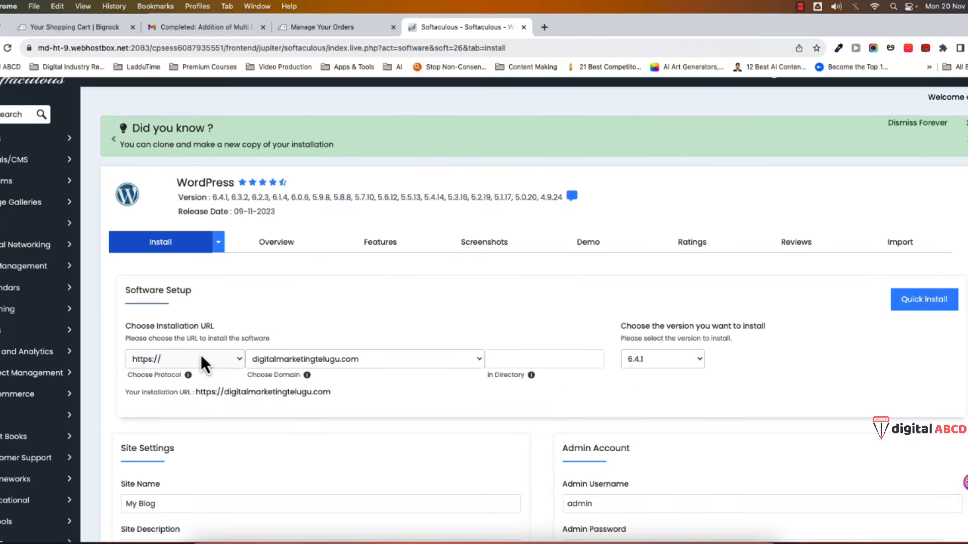
{"action": "key", "text": "Tab"}
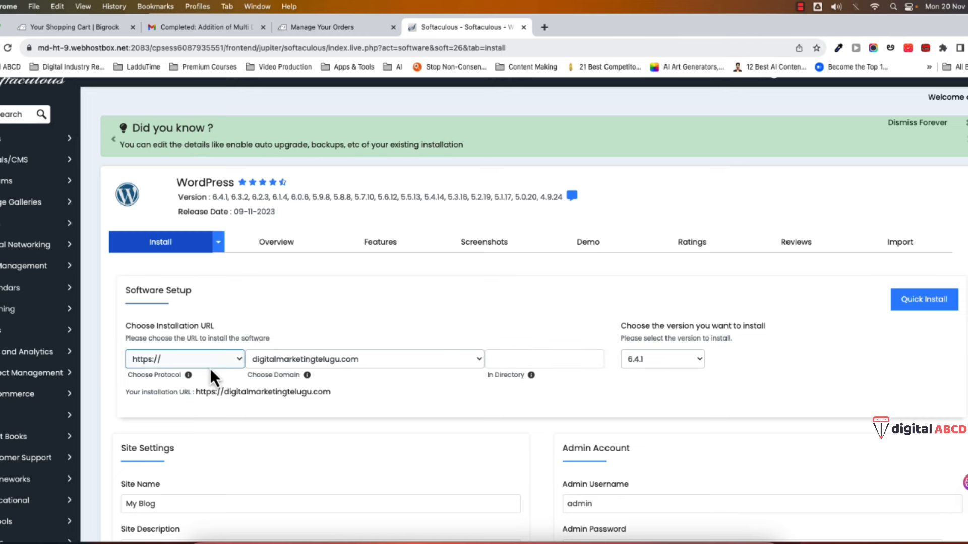
{"action": "left_click", "coordinate": [383, 361]}
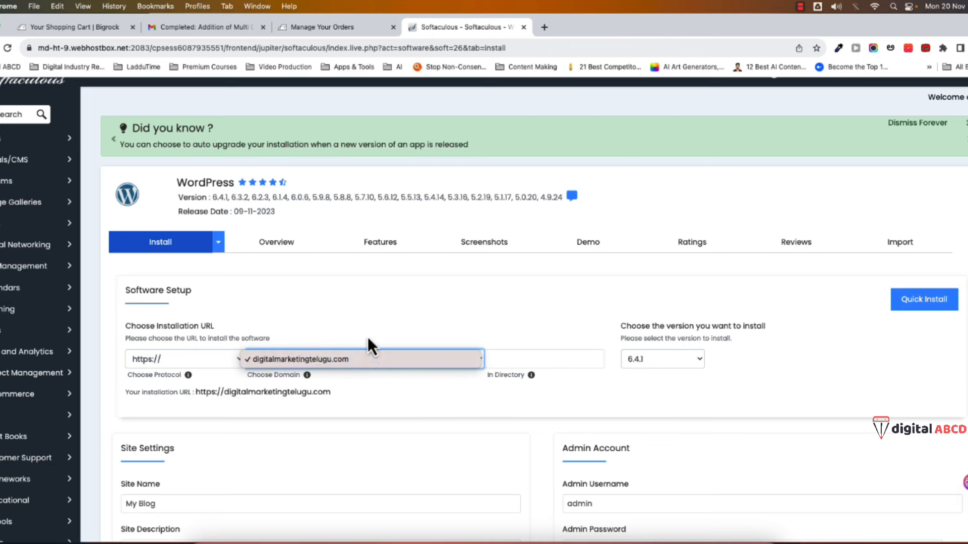
{"action": "left_click", "coordinate": [349, 320]}
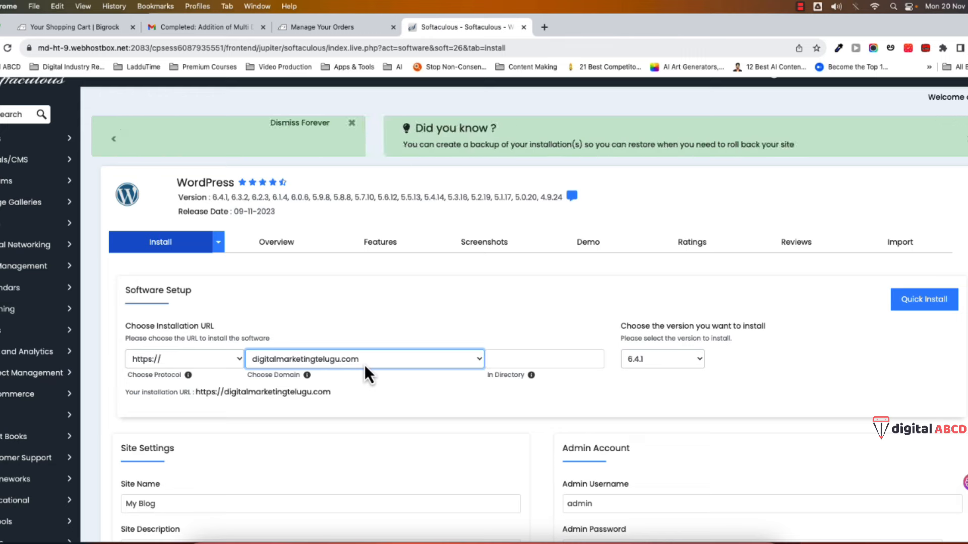
{"action": "left_click", "coordinate": [365, 368]}
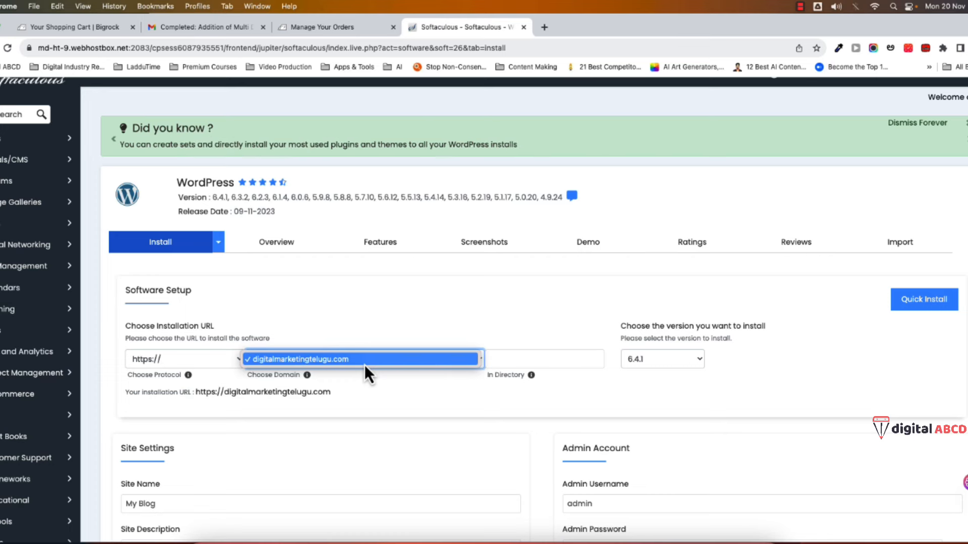
{"action": "left_click", "coordinate": [365, 364]}
{"action": "left_click", "coordinate": [355, 364]}
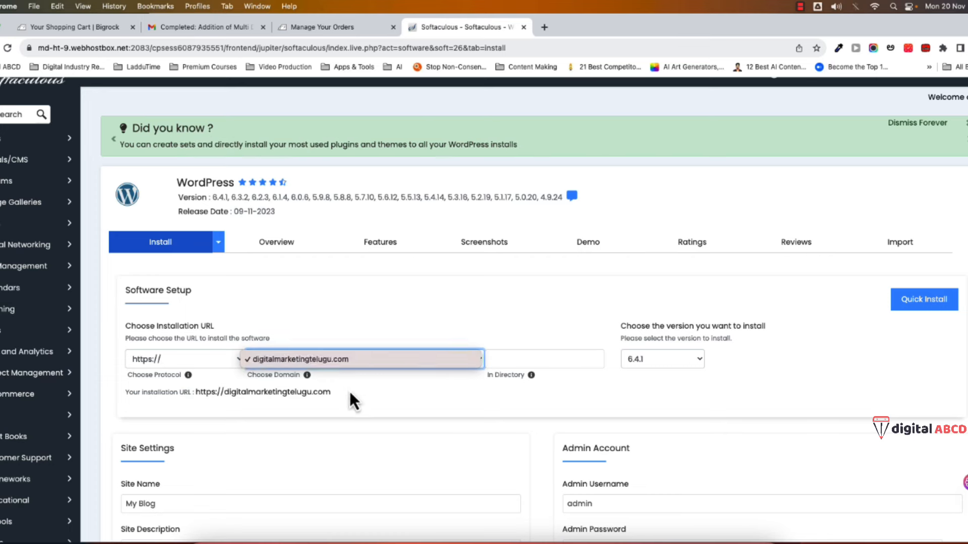
{"action": "left_click", "coordinate": [347, 333]}
- Set Site Name to DigitalMarketingtelugu and empty the Admin Username, Password and Email fields
{"action": "scroll", "coordinate": [309, 350], "scroll_direction": "down", "scroll_amount": 3}
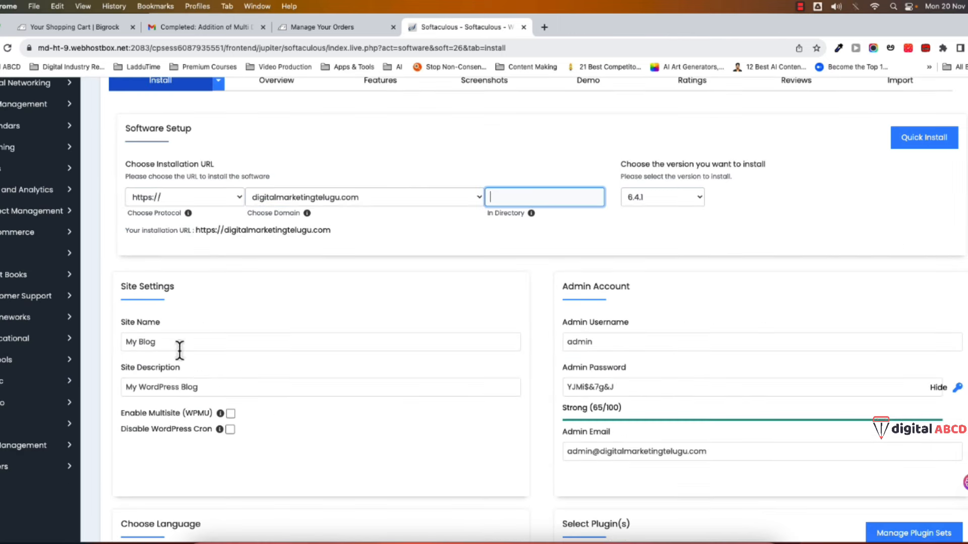
{"action": "left_click", "coordinate": [160, 341]}
{"action": "left_click", "coordinate": [643, 341]}
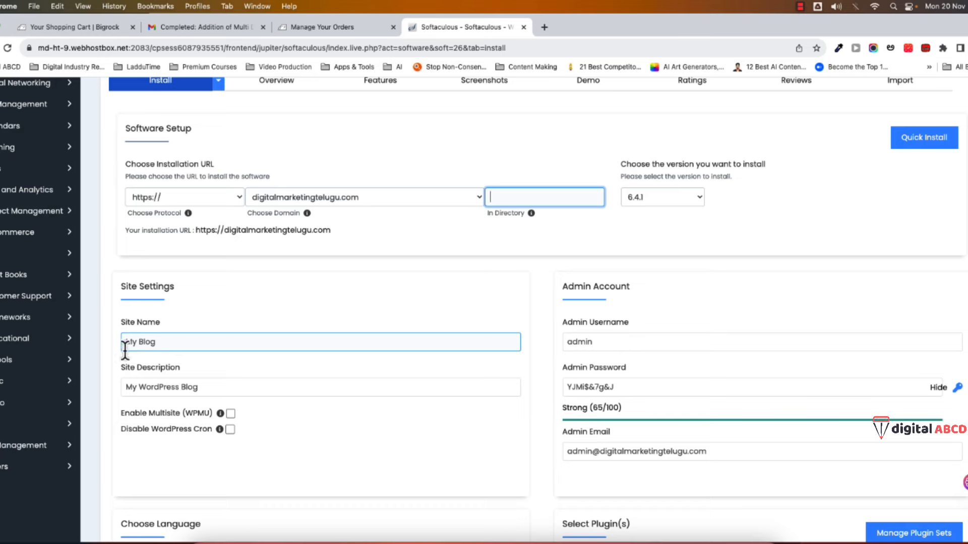
{"action": "left_click", "coordinate": [156, 342]}
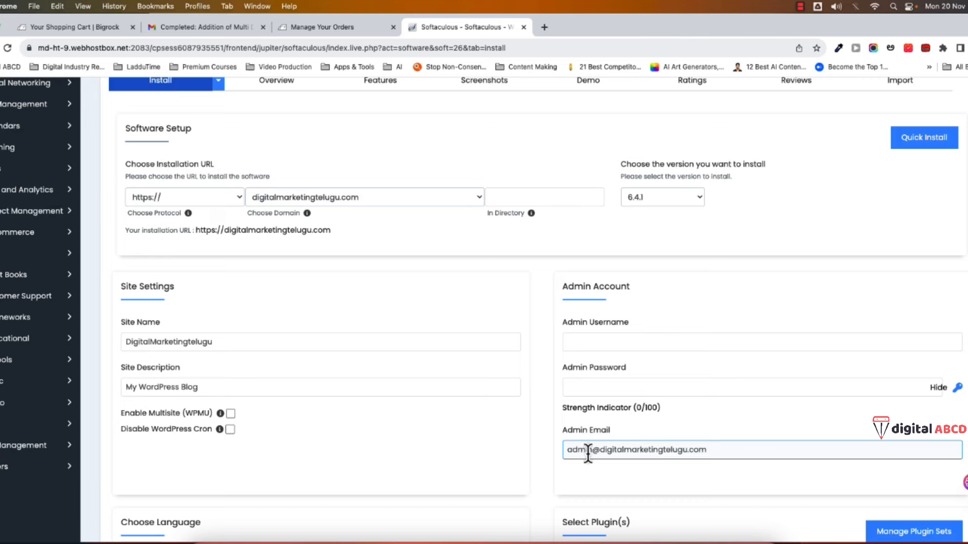
{"action": "key", "text": "super+a"}
{"action": "key", "text": "BackSpace"}
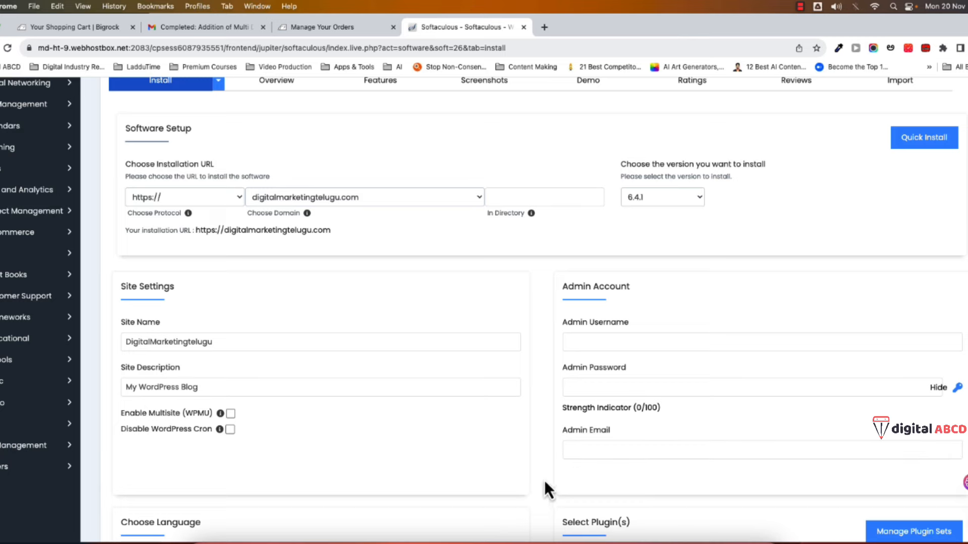
{"action": "left_click", "coordinate": [600, 345]}
{"action": "left_click", "coordinate": [601, 387]}
{"action": "left_click", "coordinate": [605, 456]}
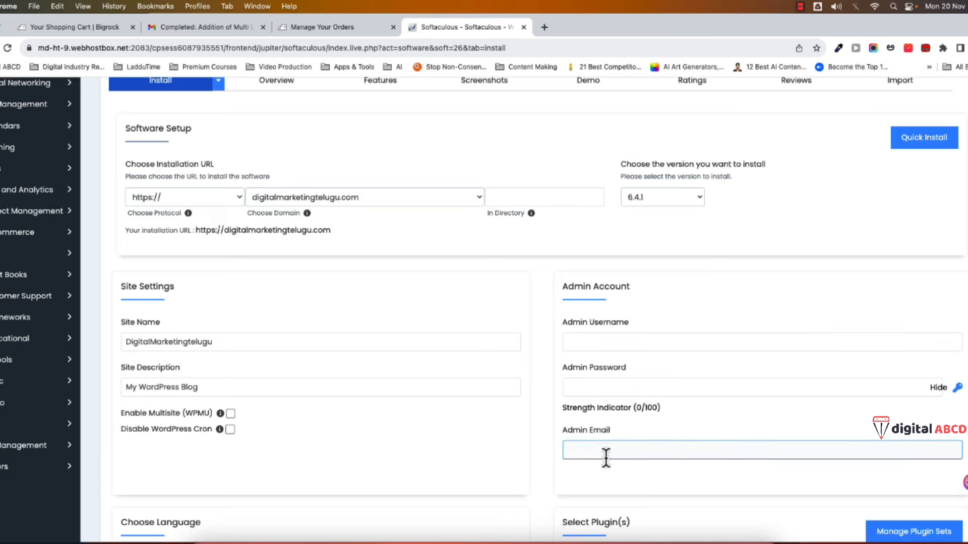
{"action": "scroll", "coordinate": [306, 162], "scroll_direction": "down", "scroll_amount": 8}
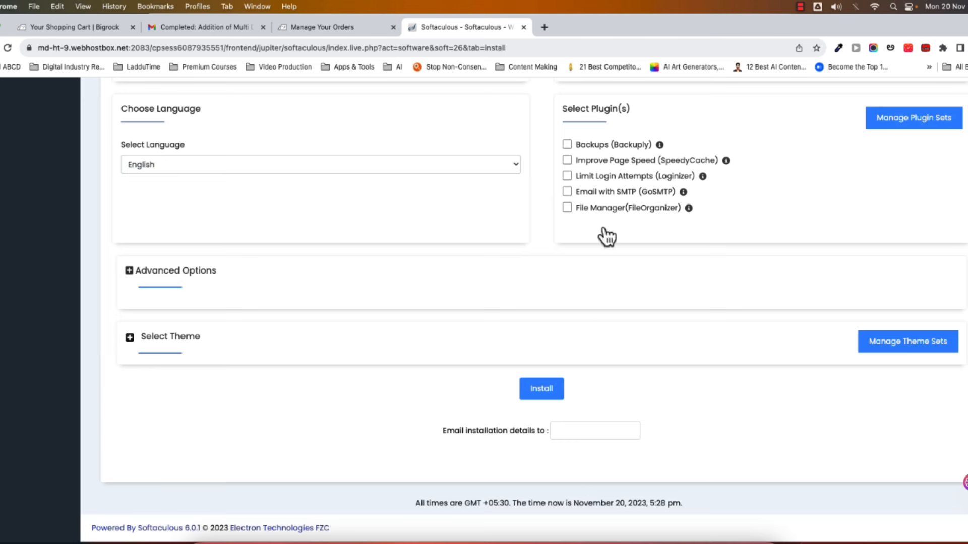
- Run the WordPress installation, then return to BigRock's Manage Your Orders tab
{"action": "left_click", "coordinate": [553, 399]}
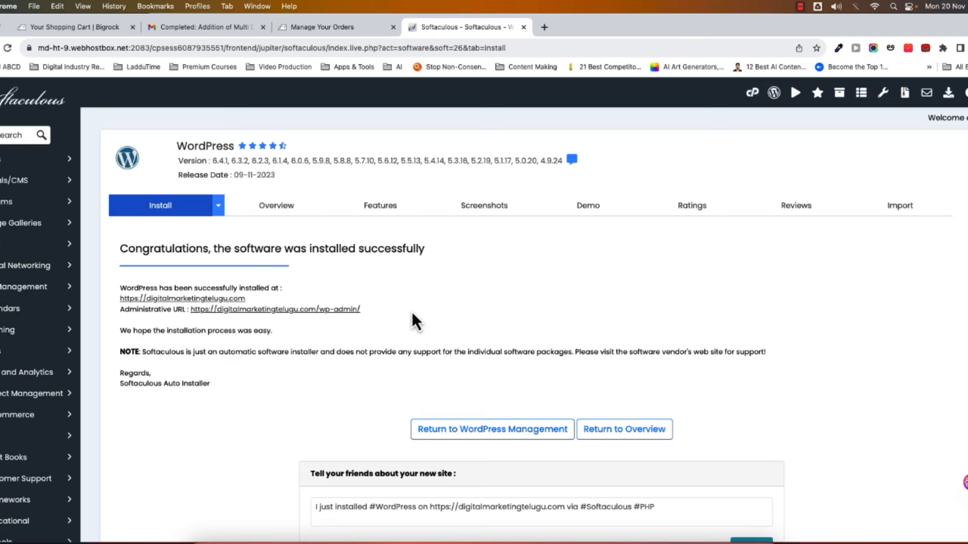
{"action": "left_click", "coordinate": [335, 28]}
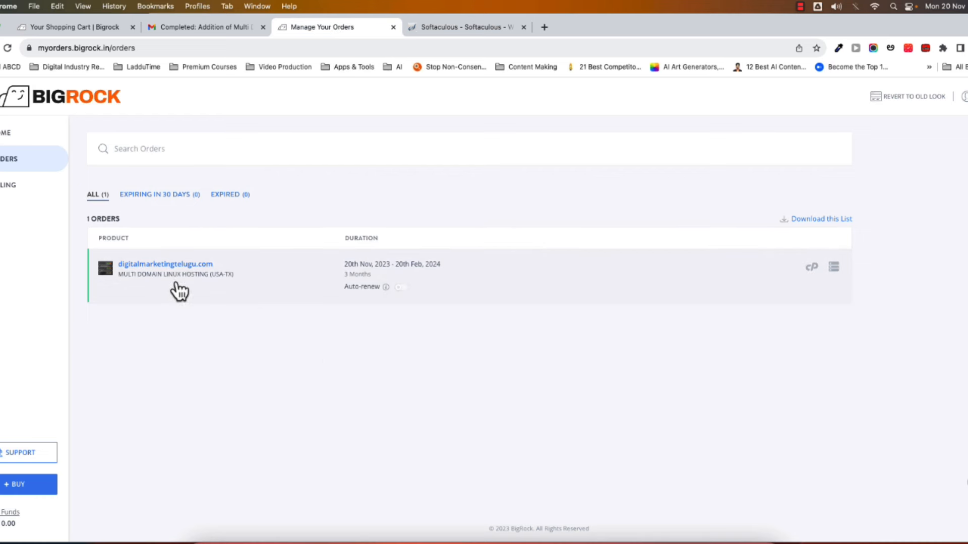
- Open cPanel from the BigRock order and expand the Softaculous Apps Installer section
{"action": "left_click", "coordinate": [812, 268]}
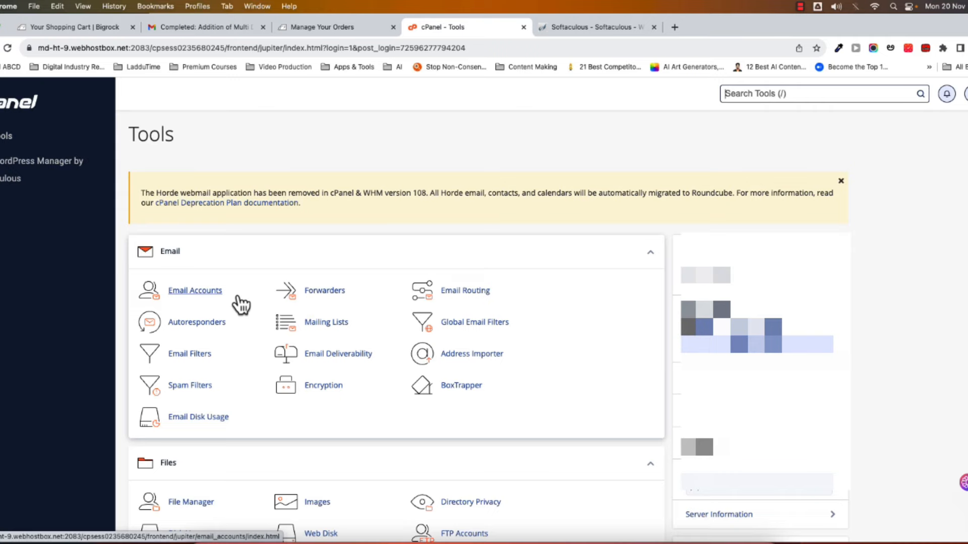
{"action": "scroll", "coordinate": [263, 333], "scroll_direction": "down", "scroll_amount": 15}
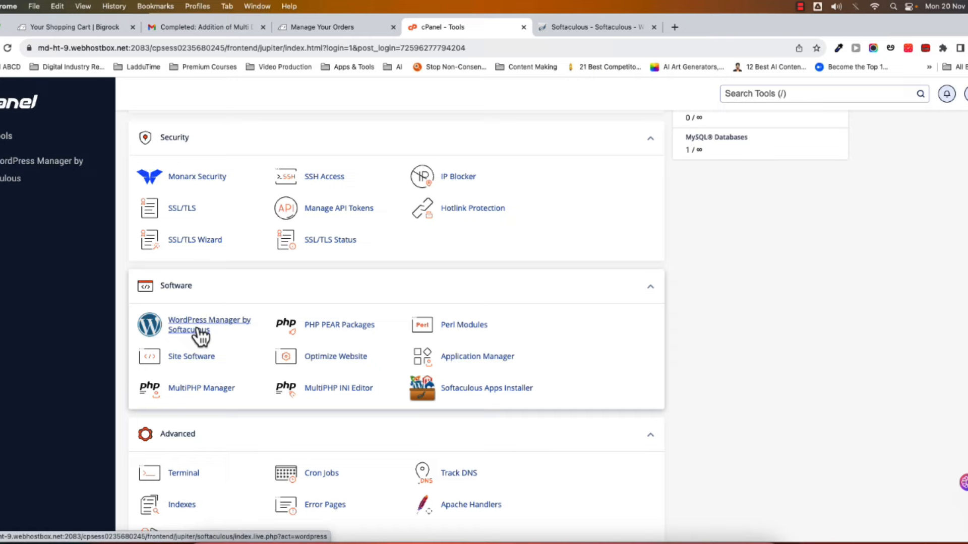
{"action": "scroll", "coordinate": [215, 428], "scroll_direction": "down", "scroll_amount": 5}
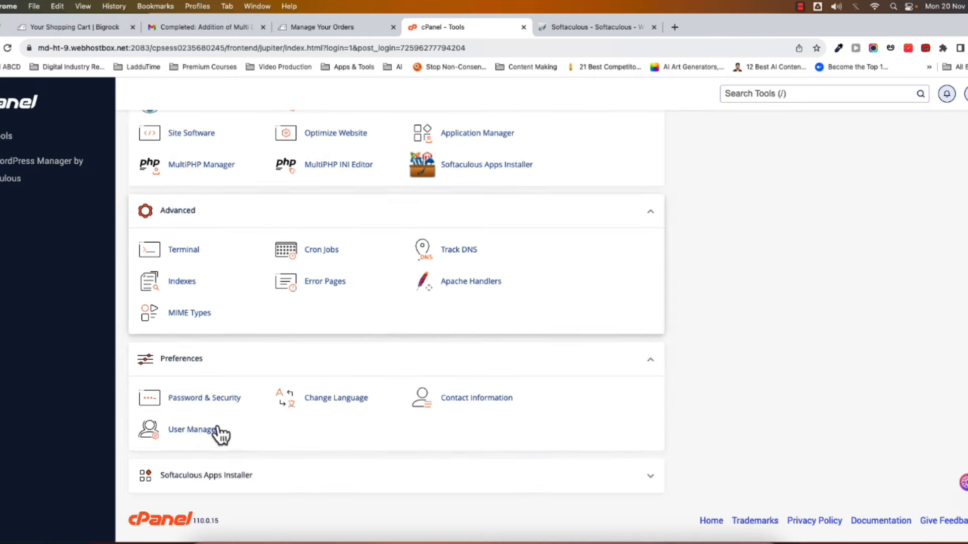
{"action": "scroll", "coordinate": [234, 425], "scroll_direction": "up", "scroll_amount": 5}
{"action": "scroll", "coordinate": [237, 429], "scroll_direction": "down", "scroll_amount": 5}
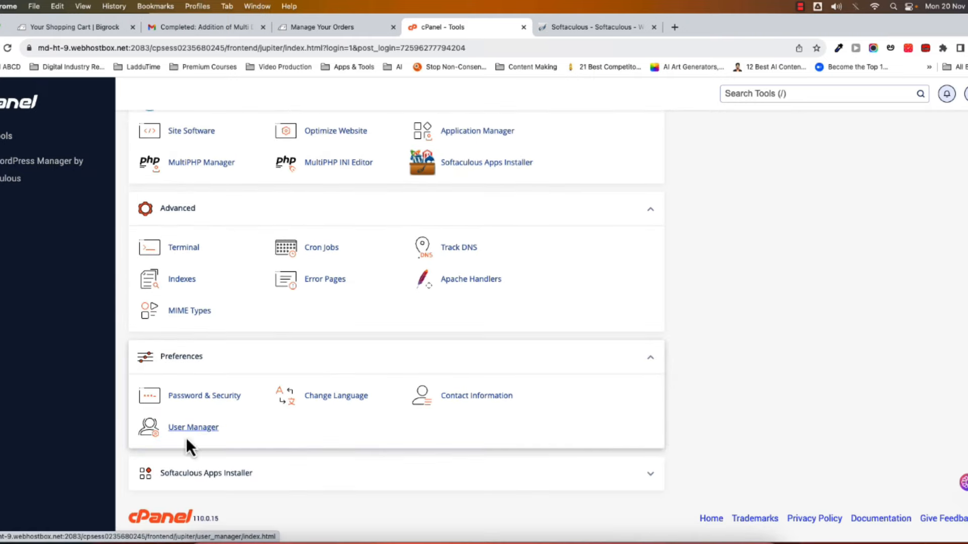
{"action": "left_click", "coordinate": [650, 476]}
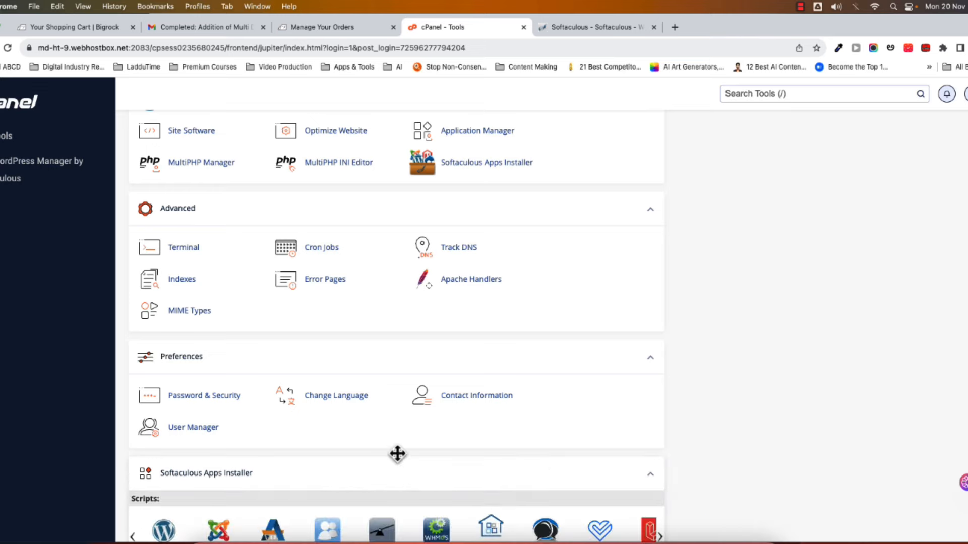
{"action": "scroll", "coordinate": [398, 453], "scroll_direction": "down", "scroll_amount": 3}
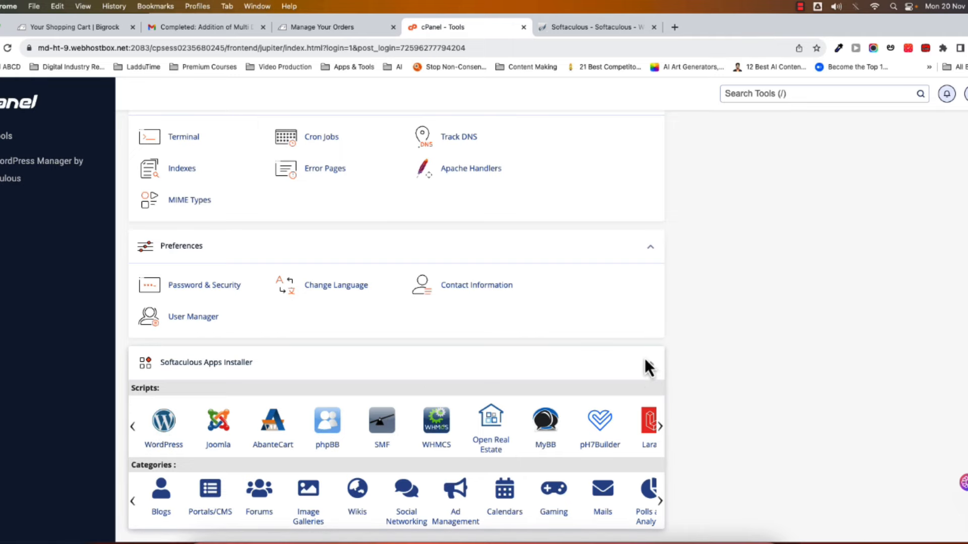
{"action": "scroll", "coordinate": [198, 353], "scroll_direction": "up", "scroll_amount": 5}
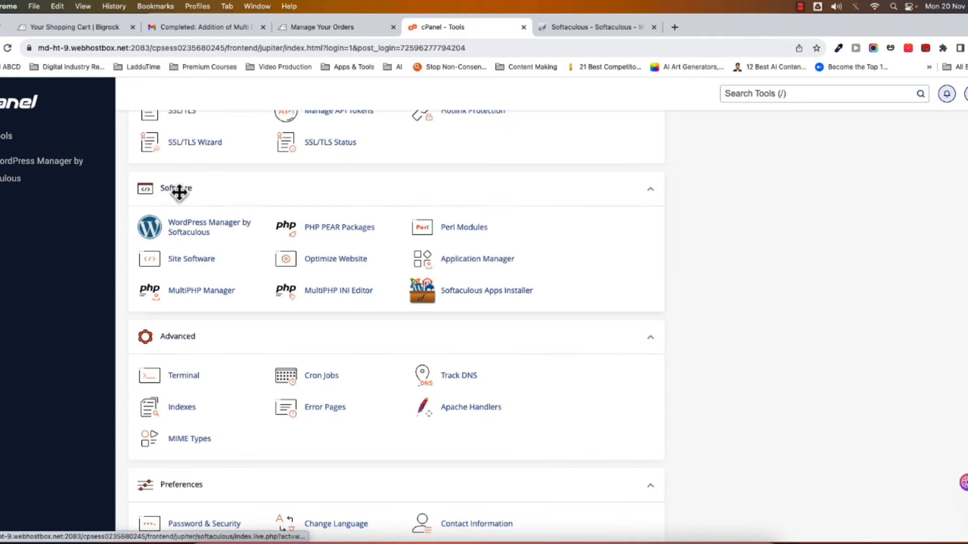
{"action": "scroll", "coordinate": [232, 323], "scroll_direction": "down", "scroll_amount": 6}
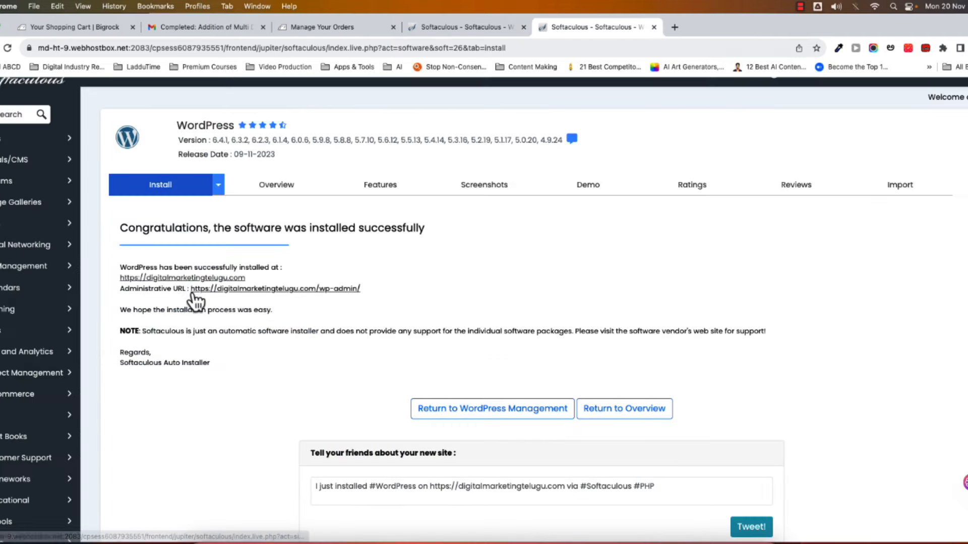
{"action": "left_click", "coordinate": [307, 290]}
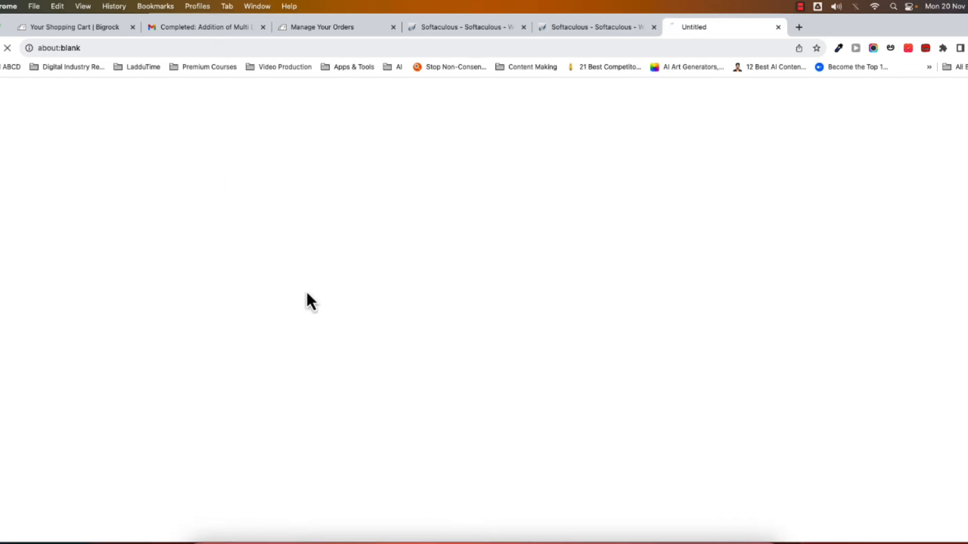
{"action": "left_click", "coordinate": [584, 29]}
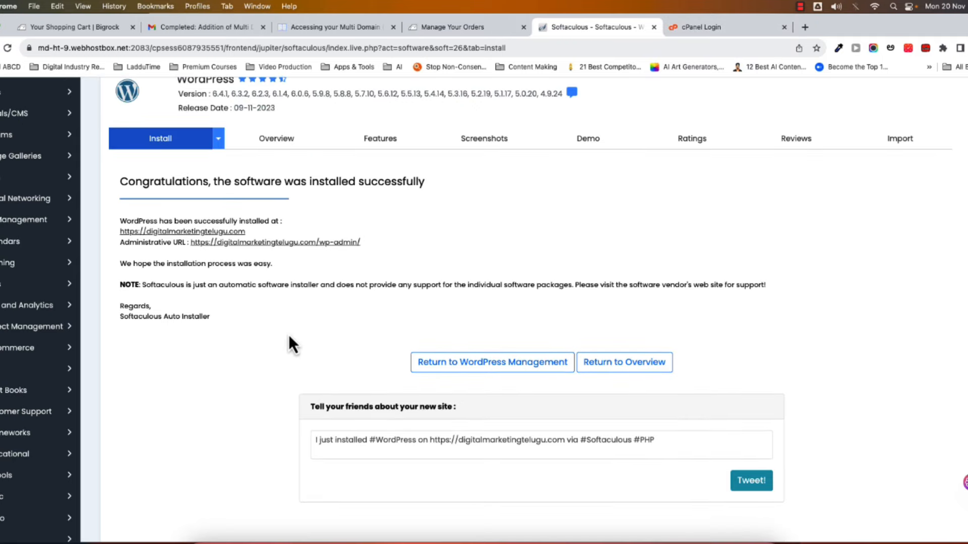
{"action": "scroll", "coordinate": [288, 335], "scroll_direction": "up", "scroll_amount": 1}
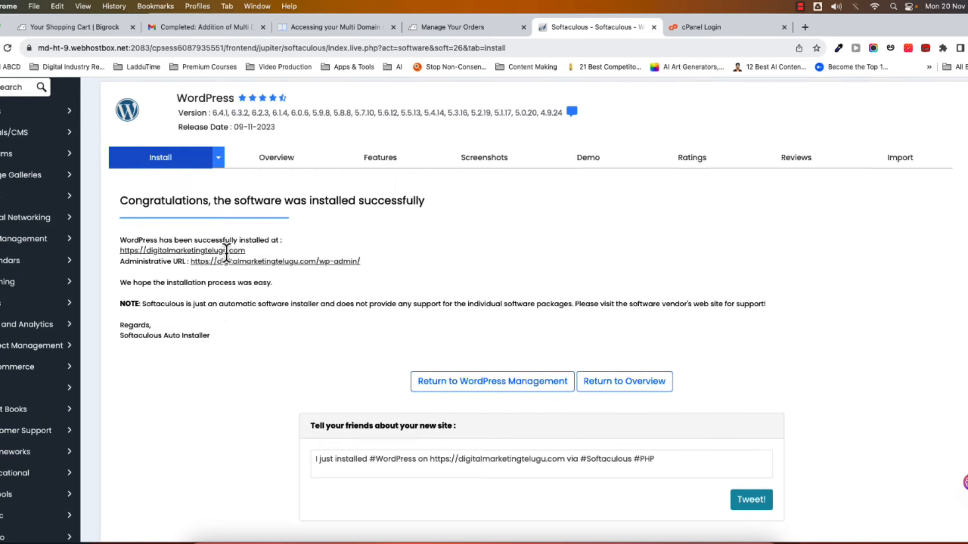
{"action": "left_click_drag", "start_coordinate": [255, 255], "coordinate": [113, 253]}
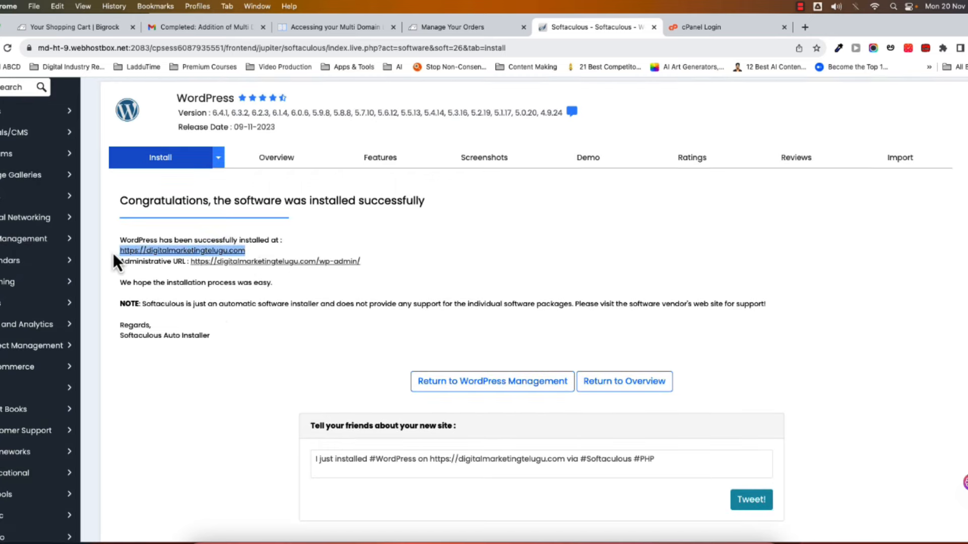
{"action": "scroll", "coordinate": [276, 370], "scroll_direction": "up", "scroll_amount": 1}
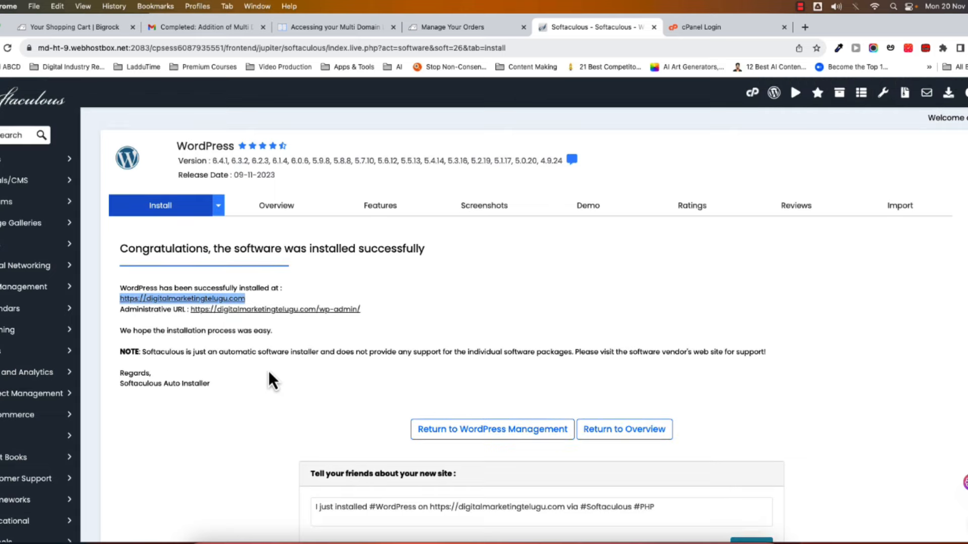
{"action": "left_click", "coordinate": [258, 376]}
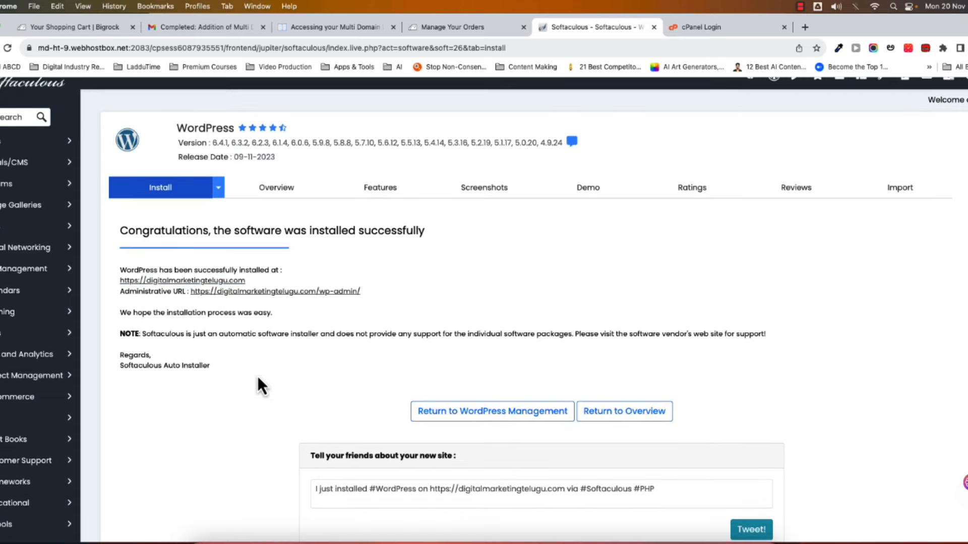
{"action": "scroll", "coordinate": [258, 376], "scroll_direction": "down", "scroll_amount": 5}
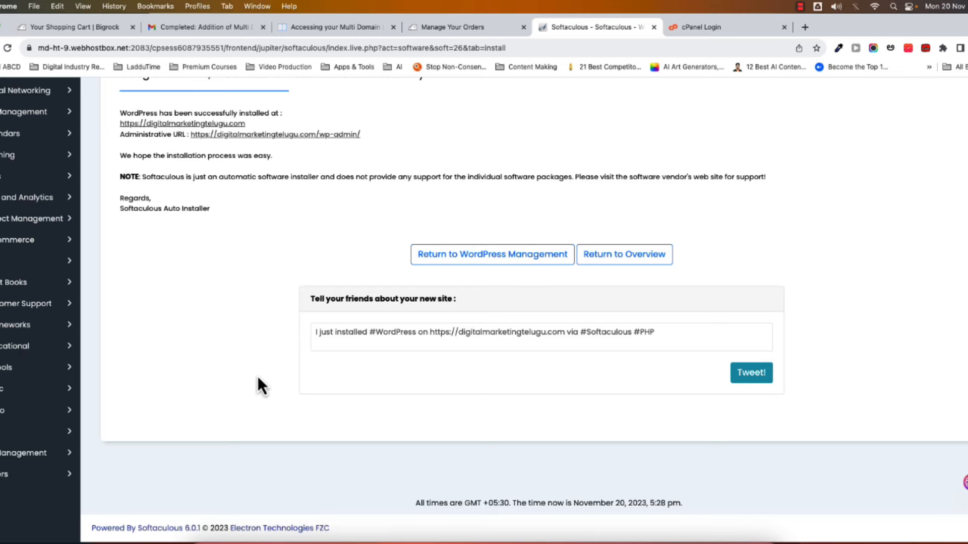
{"action": "scroll", "coordinate": [258, 376], "scroll_direction": "up", "scroll_amount": 5}
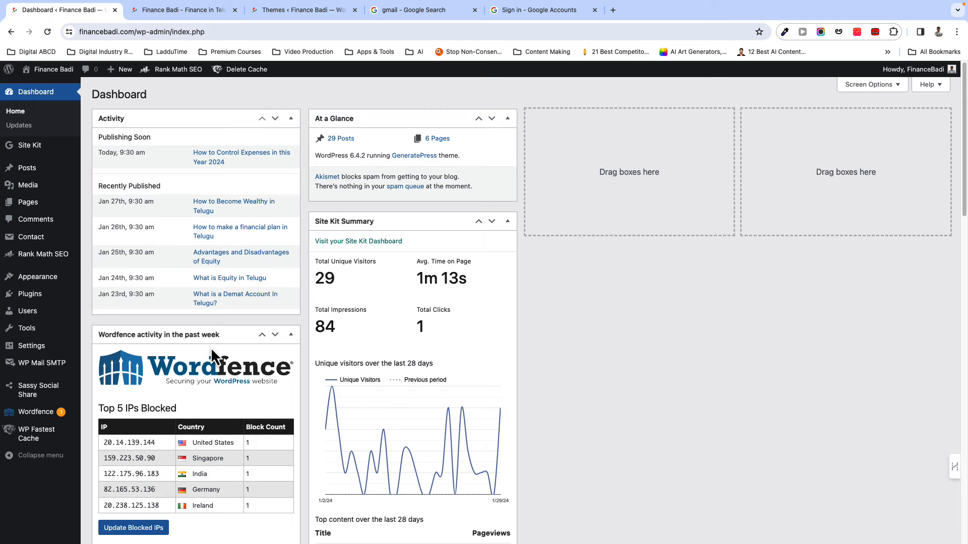
- Browse the Finance Badi dashboard, then go to Appearance > Themes
{"action": "scroll", "coordinate": [210, 347], "scroll_direction": "down", "scroll_amount": 3}
{"action": "scroll", "coordinate": [211, 344], "scroll_direction": "up", "scroll_amount": 3}
{"action": "scroll", "coordinate": [210, 343], "scroll_direction": "down", "scroll_amount": 3}
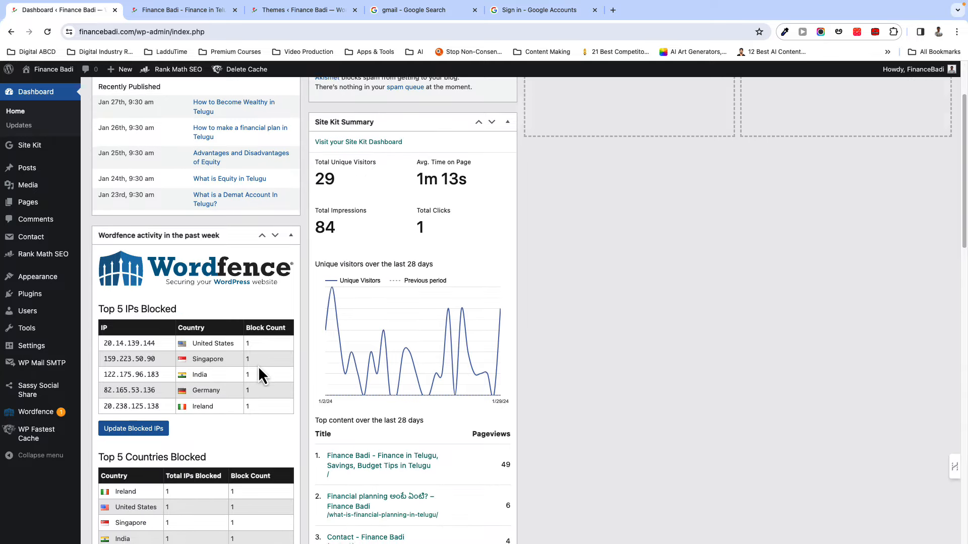
{"action": "scroll", "coordinate": [257, 368], "scroll_direction": "down", "scroll_amount": 9}
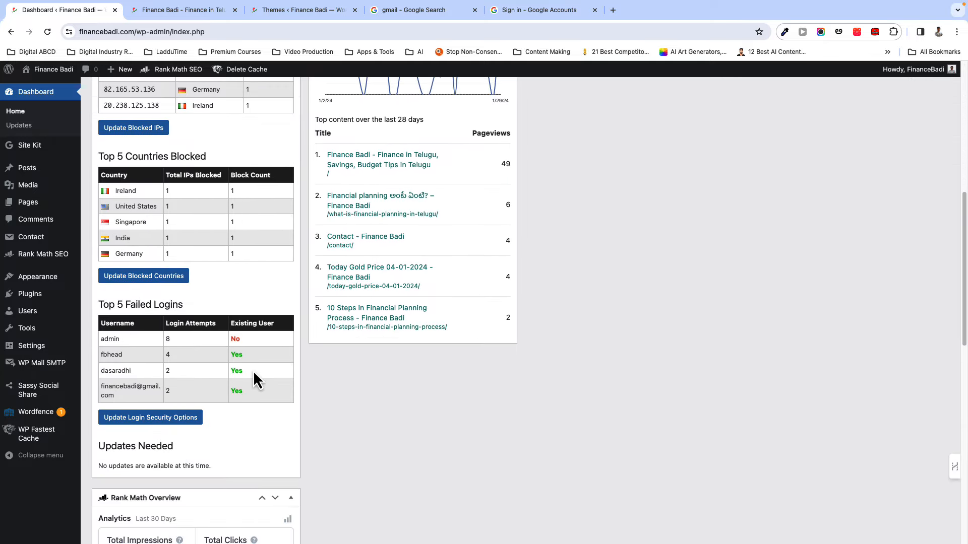
{"action": "scroll", "coordinate": [253, 370], "scroll_direction": "up", "scroll_amount": 12}
{"action": "scroll", "coordinate": [254, 362], "scroll_direction": "down", "scroll_amount": 3}
{"action": "scroll", "coordinate": [254, 363], "scroll_direction": "up", "scroll_amount": 3}
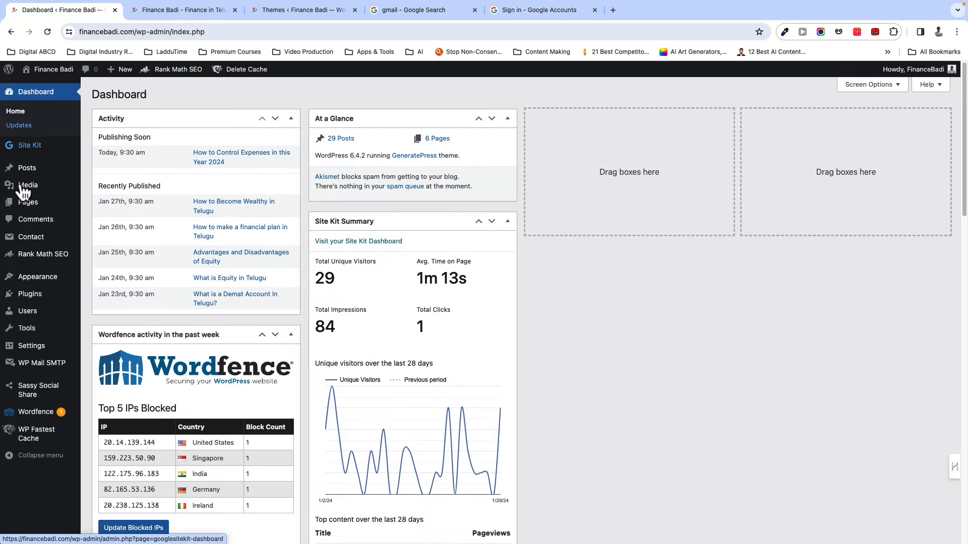
{"action": "mouse_move", "coordinate": [72, 276]}
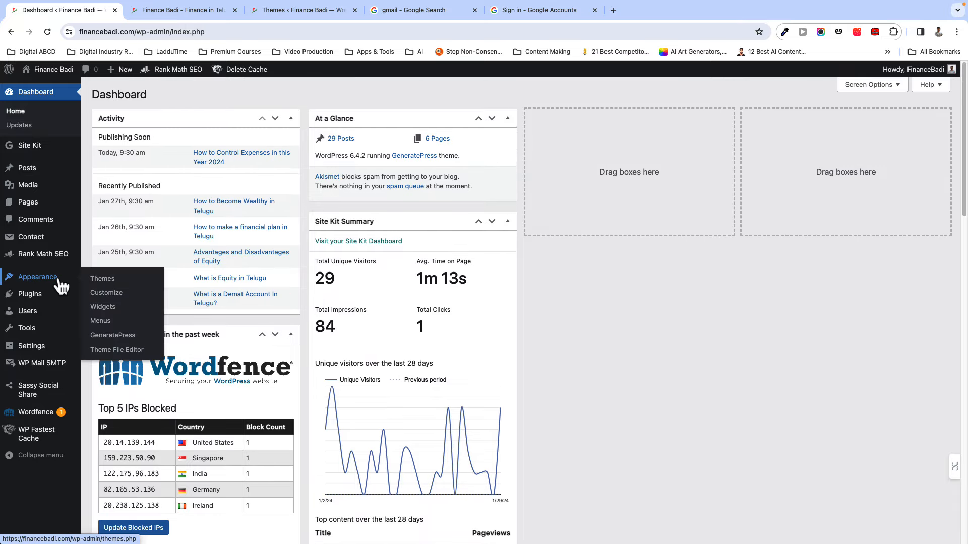
{"action": "left_click", "coordinate": [109, 285]}
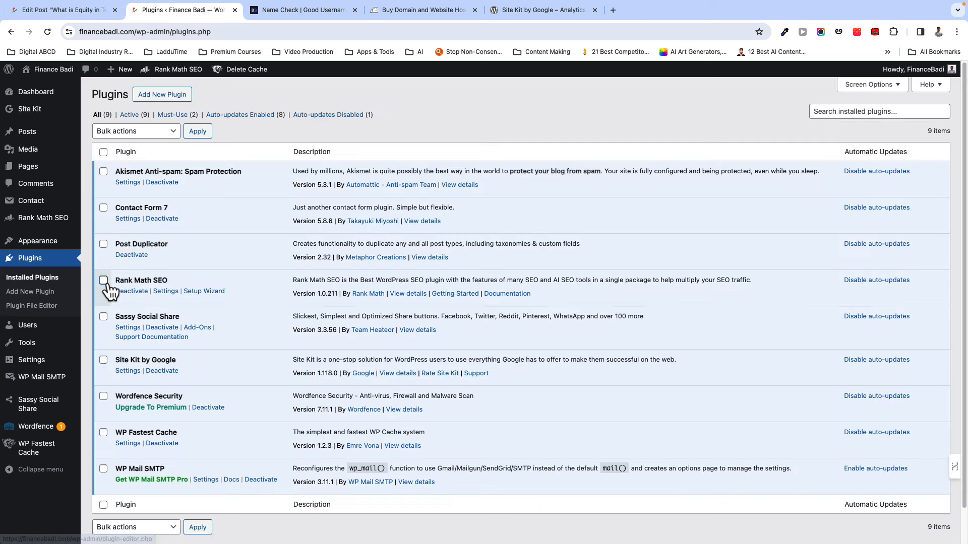
- Preview the homepage in the GeneratePress Customizer, then close it back to Themes
{"action": "scroll", "coordinate": [160, 339], "scroll_direction": "down", "scroll_amount": 1}
{"action": "mouse_move", "coordinate": [159, 338]}
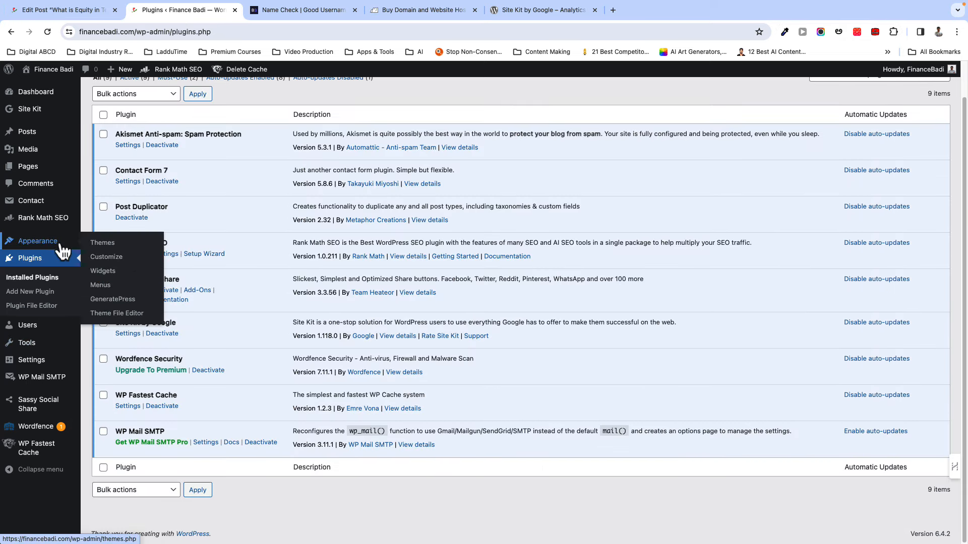
{"action": "left_click", "coordinate": [102, 244]}
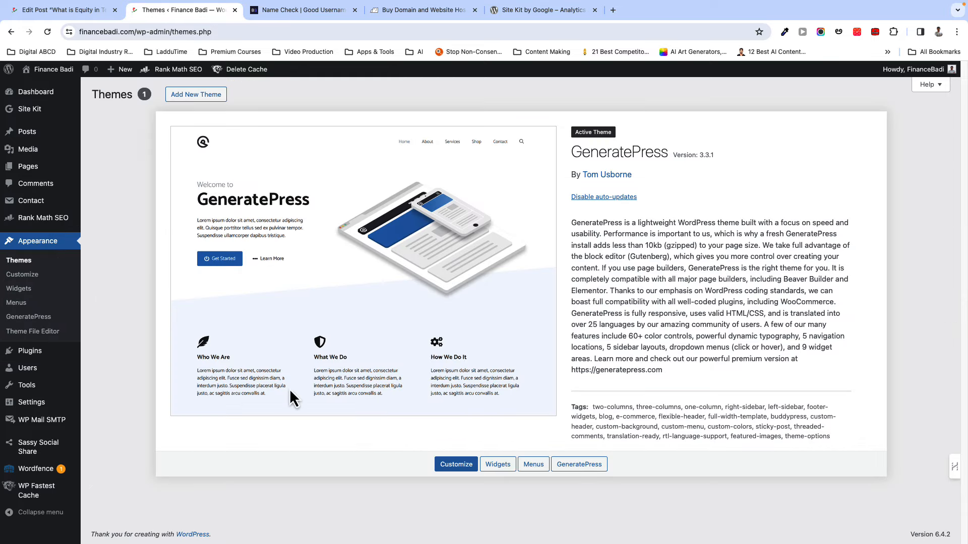
{"action": "left_click", "coordinate": [34, 280]}
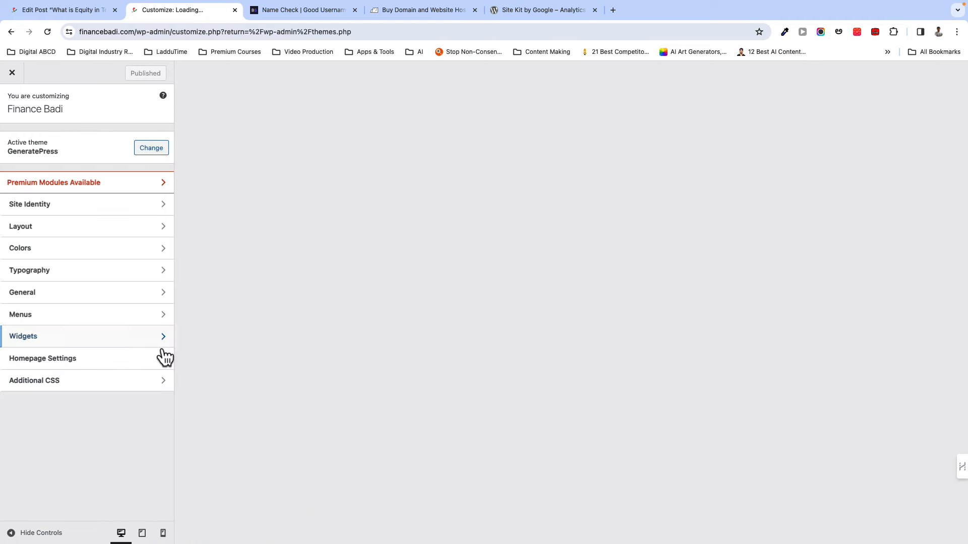
{"action": "scroll", "coordinate": [278, 410], "scroll_direction": "down", "scroll_amount": 3}
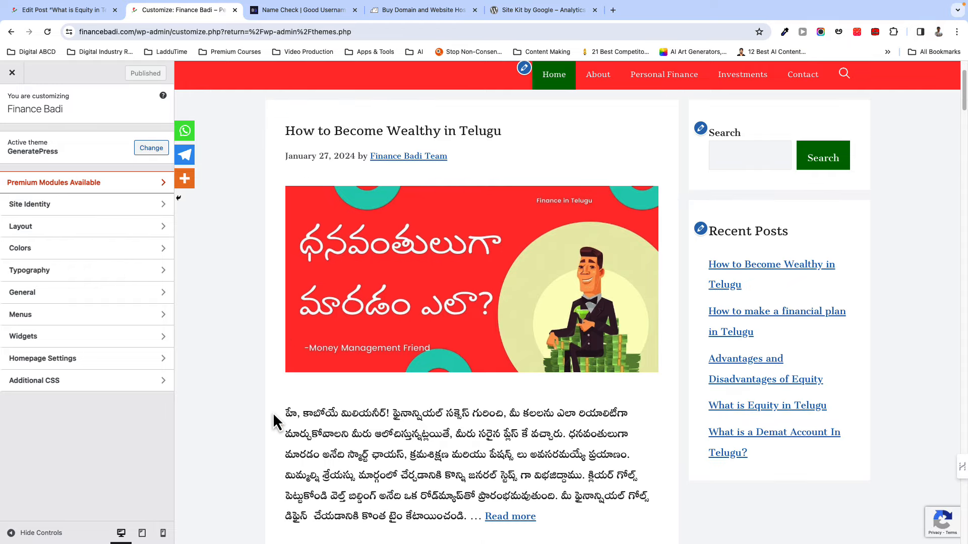
{"action": "scroll", "coordinate": [275, 403], "scroll_direction": "down", "scroll_amount": 6}
{"action": "scroll", "coordinate": [279, 383], "scroll_direction": "up", "scroll_amount": 4}
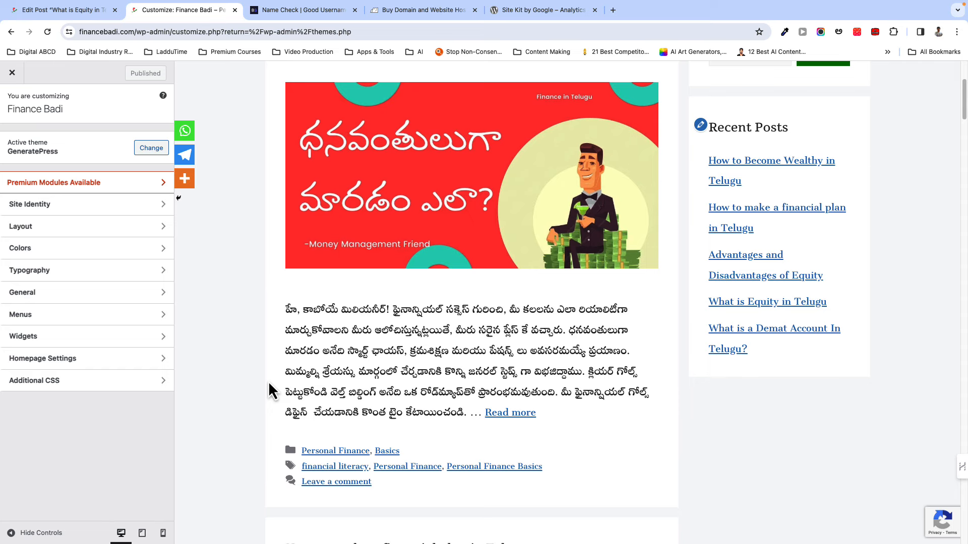
{"action": "scroll", "coordinate": [273, 390], "scroll_direction": "up", "scroll_amount": 4}
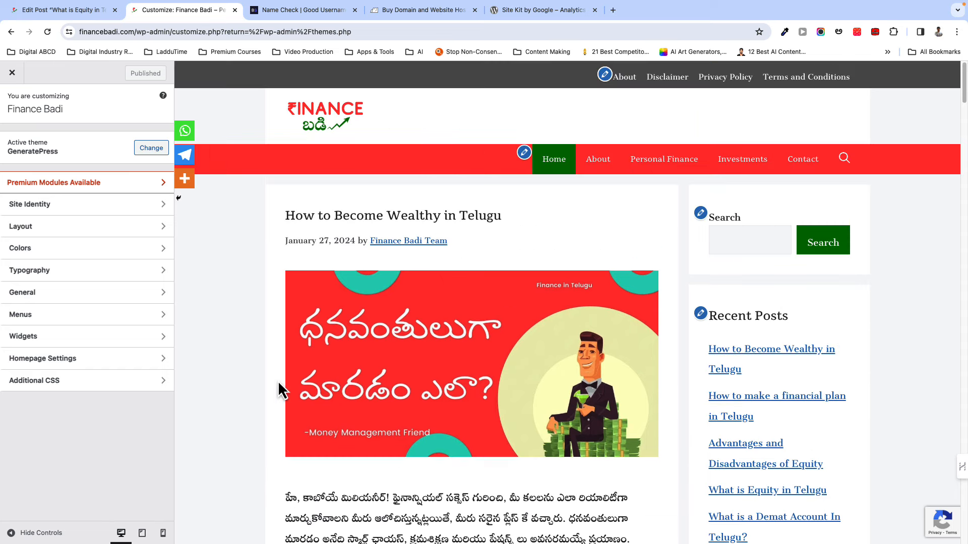
{"action": "scroll", "coordinate": [279, 391], "scroll_direction": "down", "scroll_amount": 2}
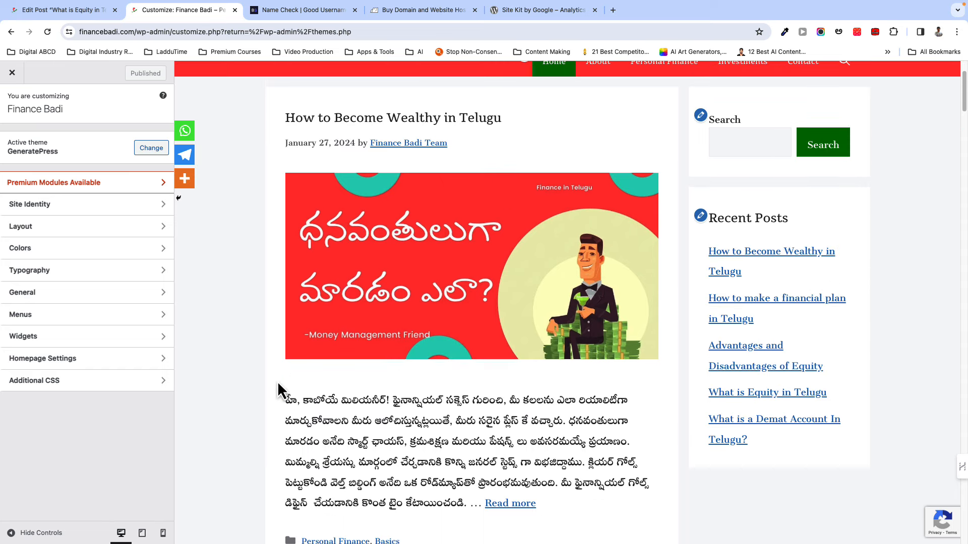
{"action": "left_click", "coordinate": [11, 76]}
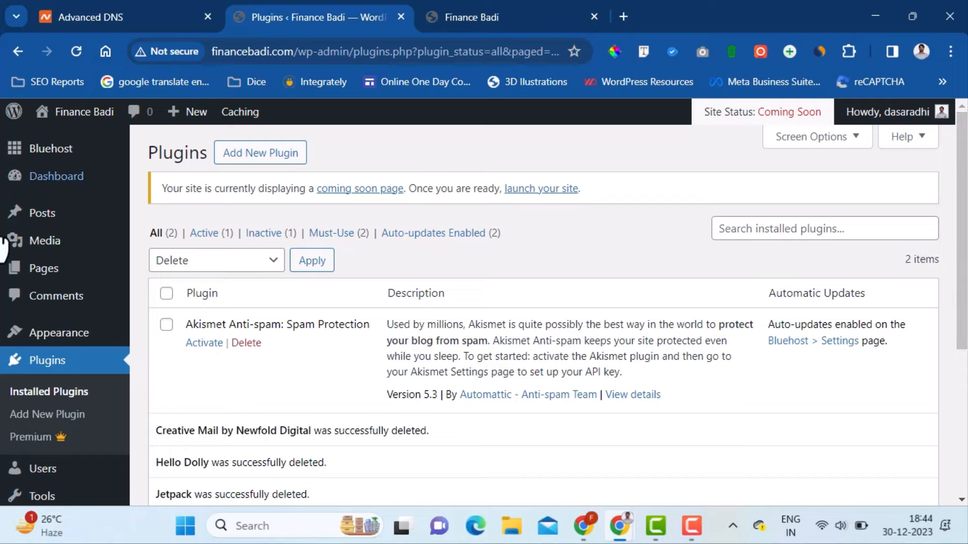
- Go to Appearance > Themes to view the four installed themes
{"action": "mouse_move", "coordinate": [76, 335]}
{"action": "left_click", "coordinate": [178, 335]}
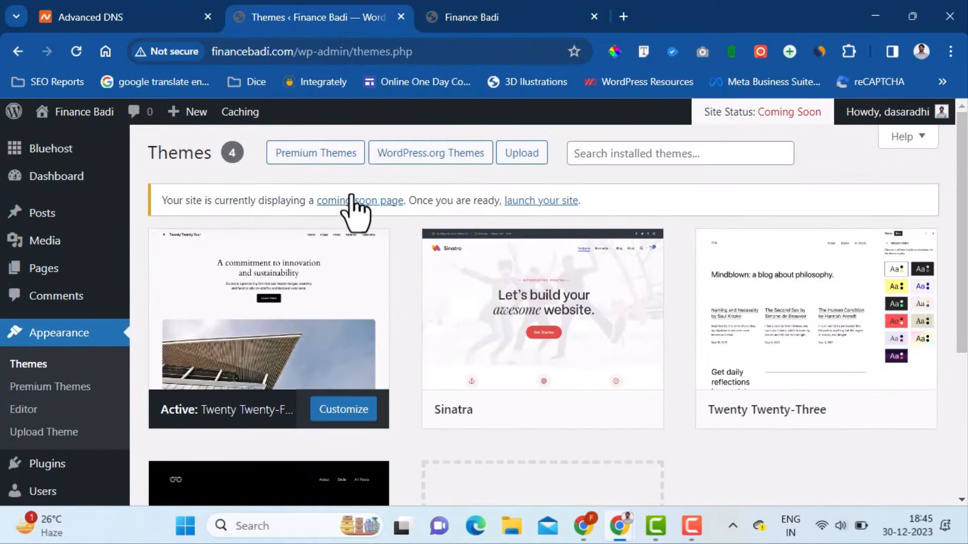
- Search Add New themes for 'generatepres', then install and activate GeneratePress
{"action": "left_click", "coordinate": [457, 157]}
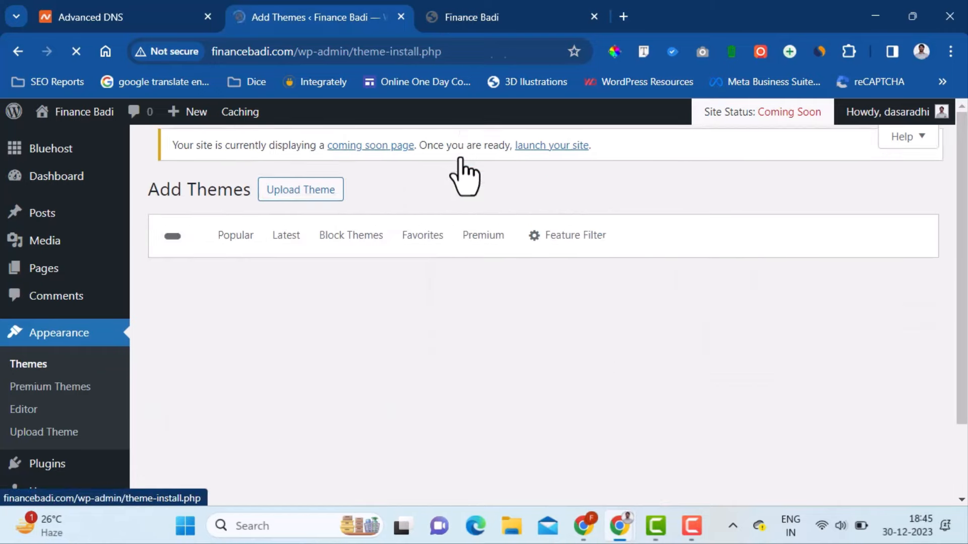
{"action": "scroll", "coordinate": [464, 174], "scroll_direction": "down", "scroll_amount": 3}
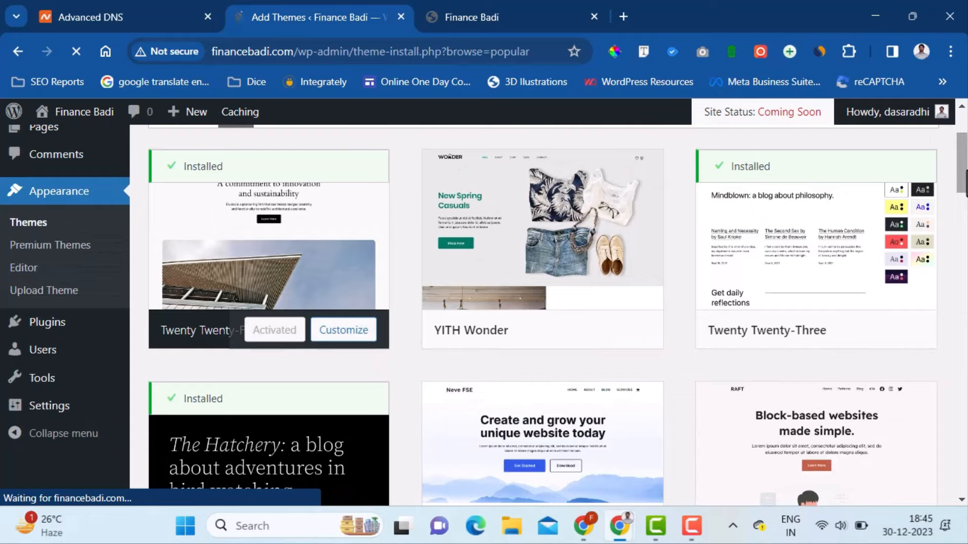
{"action": "scroll", "coordinate": [966, 176], "scroll_direction": "up", "scroll_amount": 3}
{"action": "left_click", "coordinate": [859, 254]}
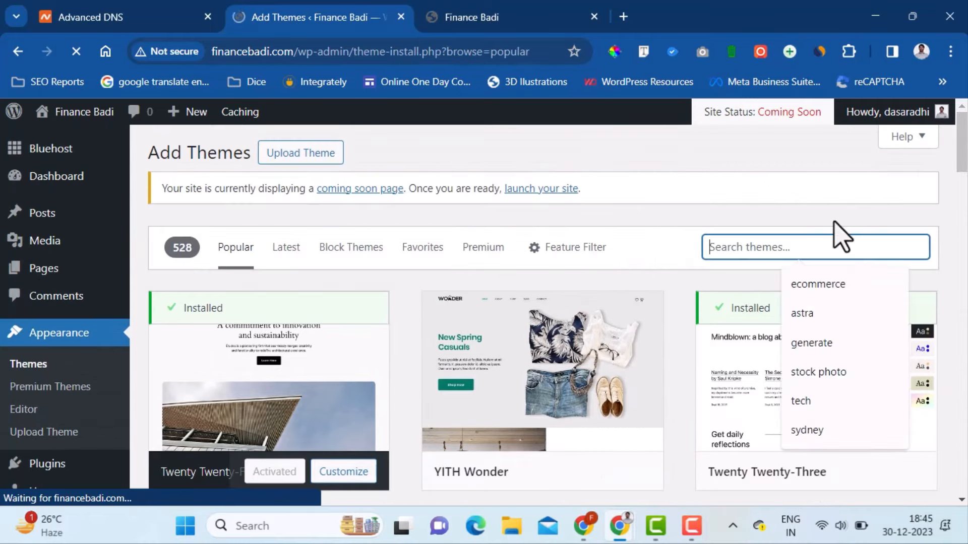
{"action": "type", "text": "generatepress"}
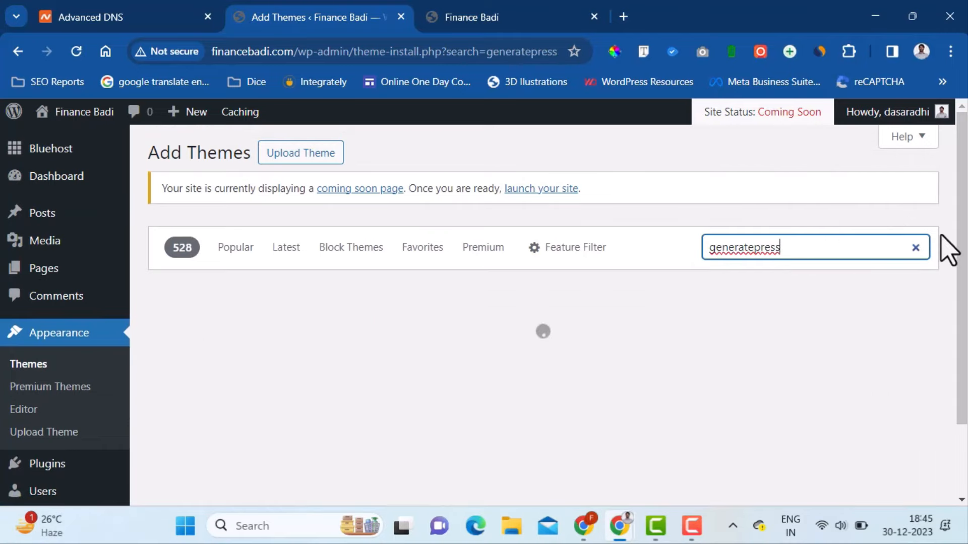
{"action": "scroll", "coordinate": [948, 247], "scroll_direction": "down", "scroll_amount": 1}
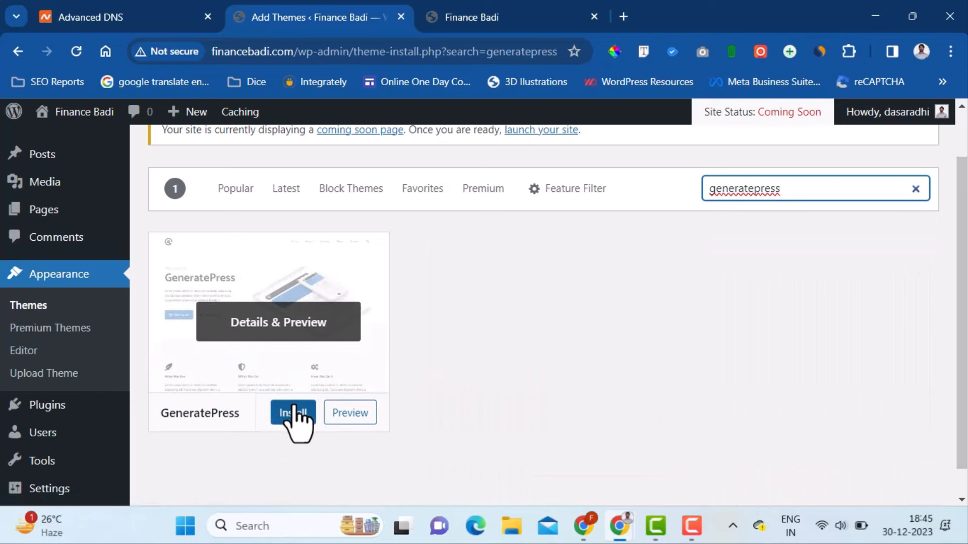
{"action": "left_click", "coordinate": [293, 414]}
{"action": "scroll", "coordinate": [512, 392], "scroll_direction": "up", "scroll_amount": 1}
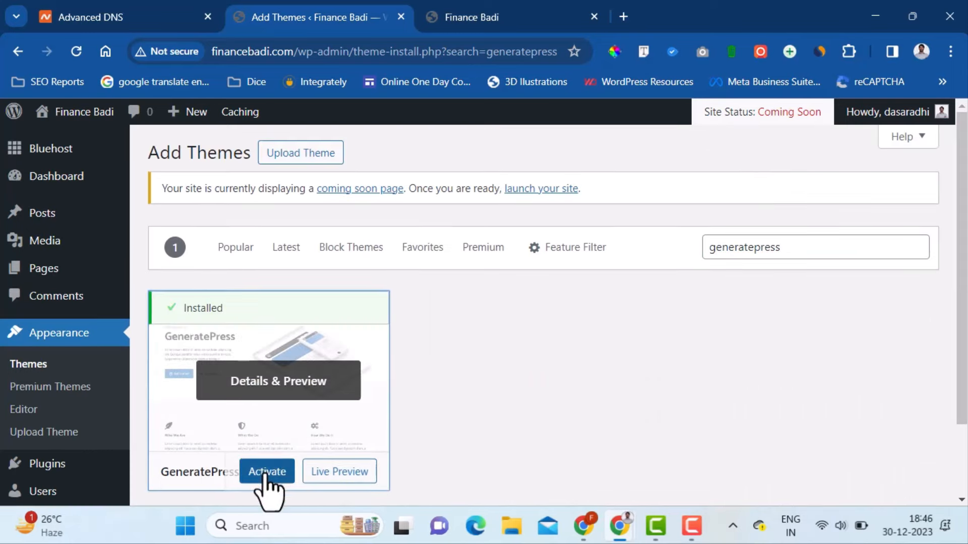
{"action": "left_click", "coordinate": [265, 472]}
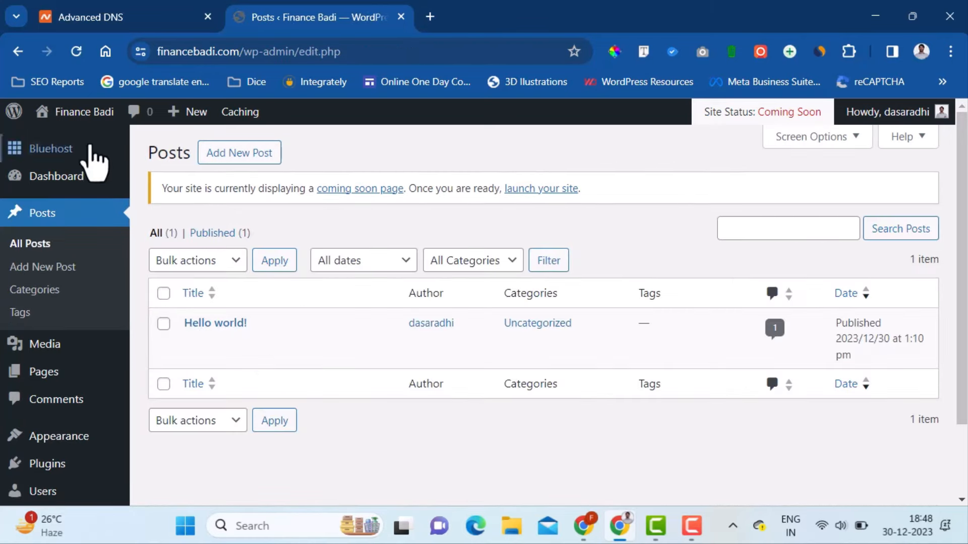
- Open the live site in a new browser tab and view it
{"action": "mouse_move", "coordinate": [73, 113]}
{"action": "middle_click", "coordinate": [71, 144]}
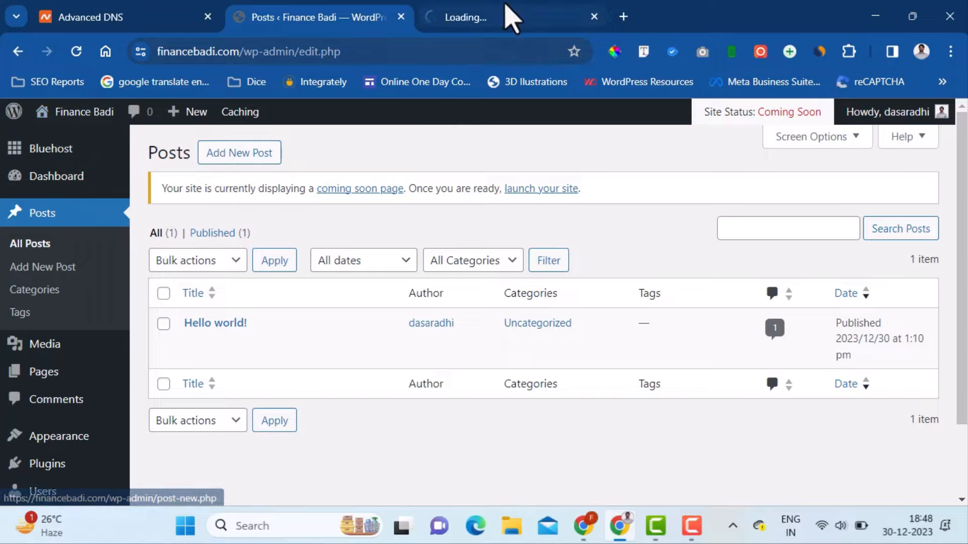
{"action": "left_click", "coordinate": [508, 17]}
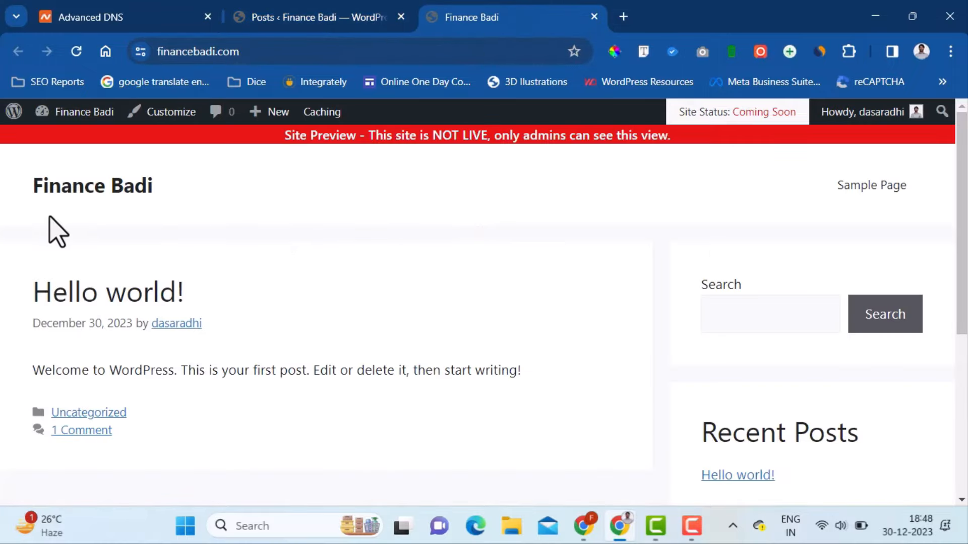
- Return to the admin Posts list, then go to Appearance > Menus
{"action": "left_click", "coordinate": [275, 341]}
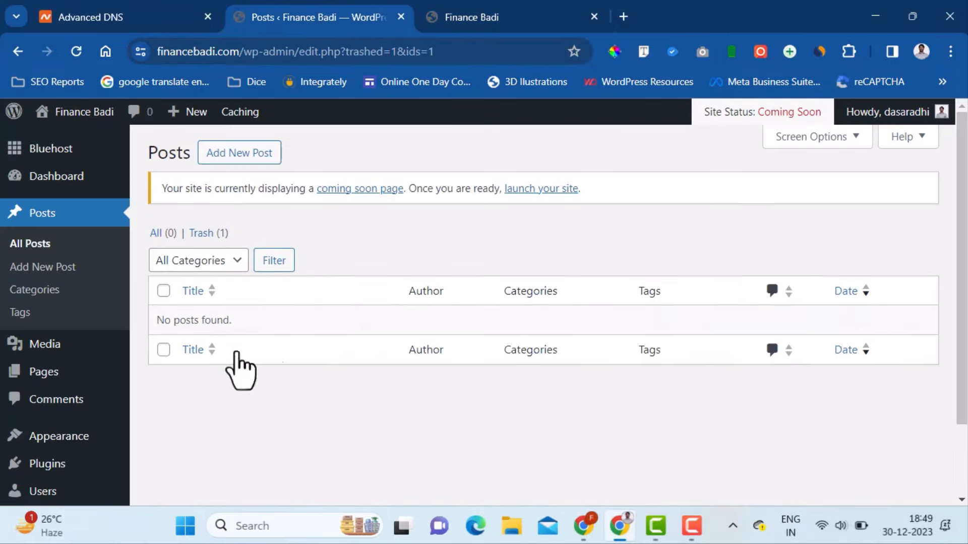
{"action": "mouse_move", "coordinate": [60, 441]}
{"action": "left_click", "coordinate": [180, 395]}
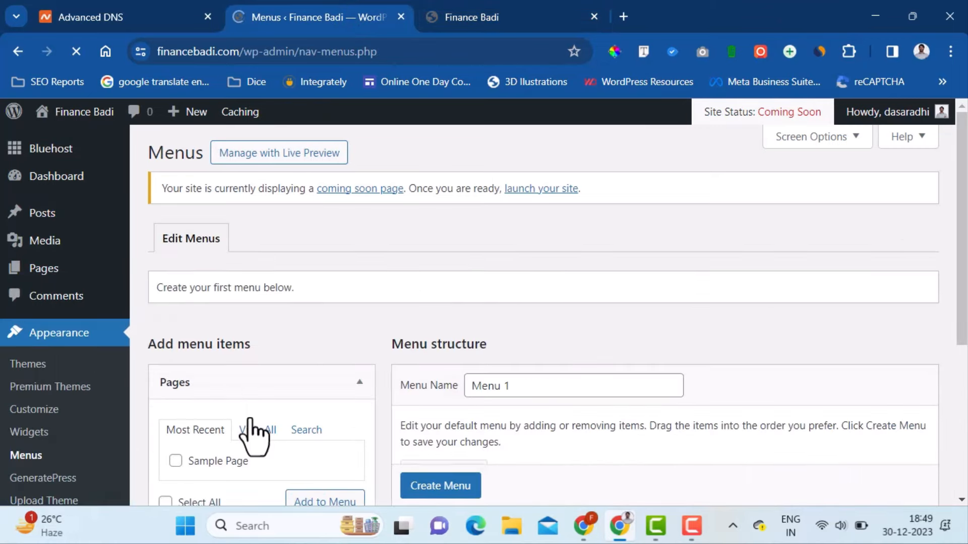
- Rename the new menu from Menu 1 to 'Main Menu' and create it
{"action": "scroll", "coordinate": [588, 369], "scroll_direction": "down", "scroll_amount": 3}
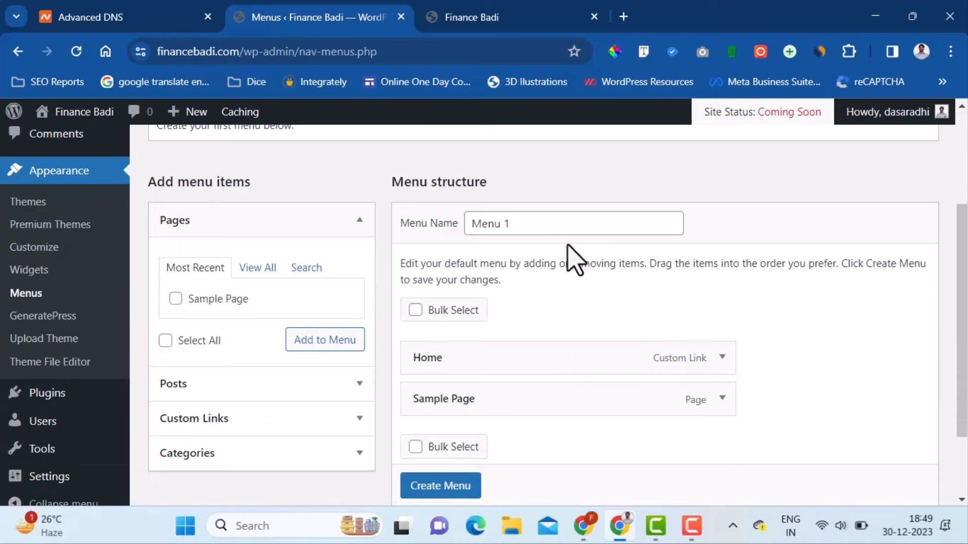
{"action": "left_click", "coordinate": [566, 228]}
{"action": "key", "text": "ctrl+a"}
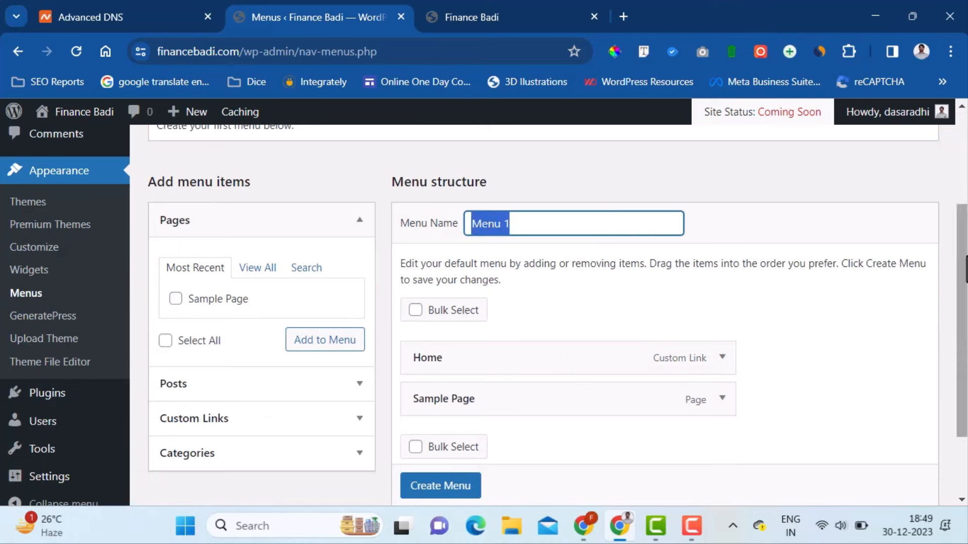
{"action": "type", "text": "Main M"}
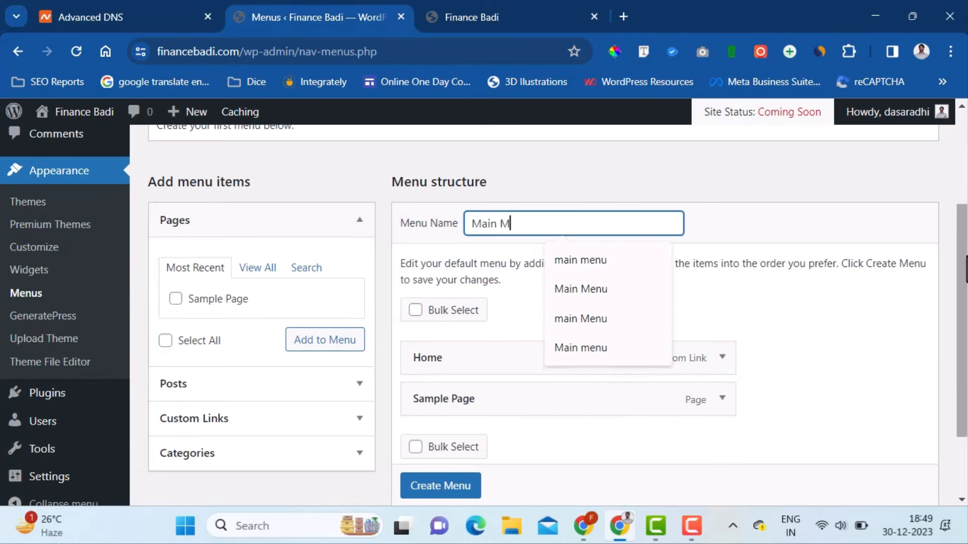
{"action": "key", "text": "Tab"}
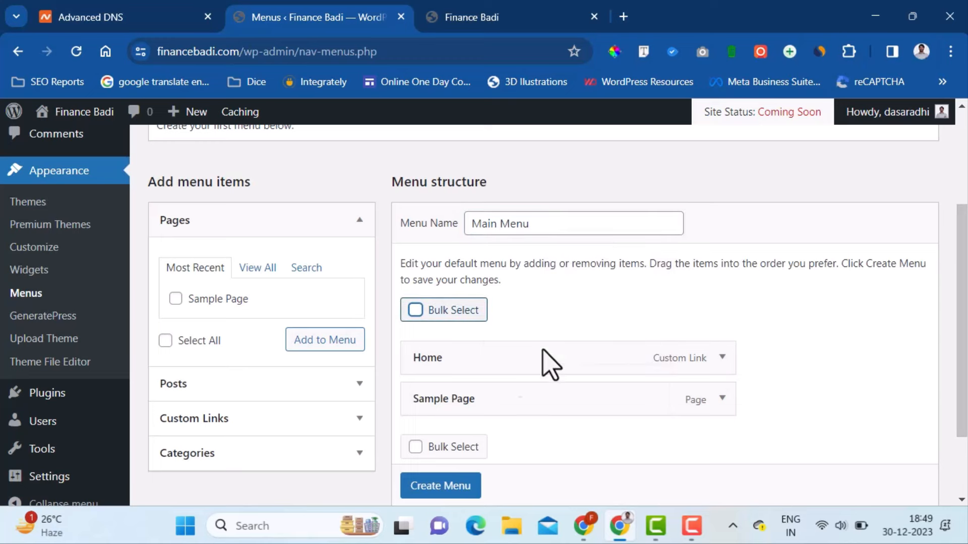
{"action": "left_click", "coordinate": [462, 490]}
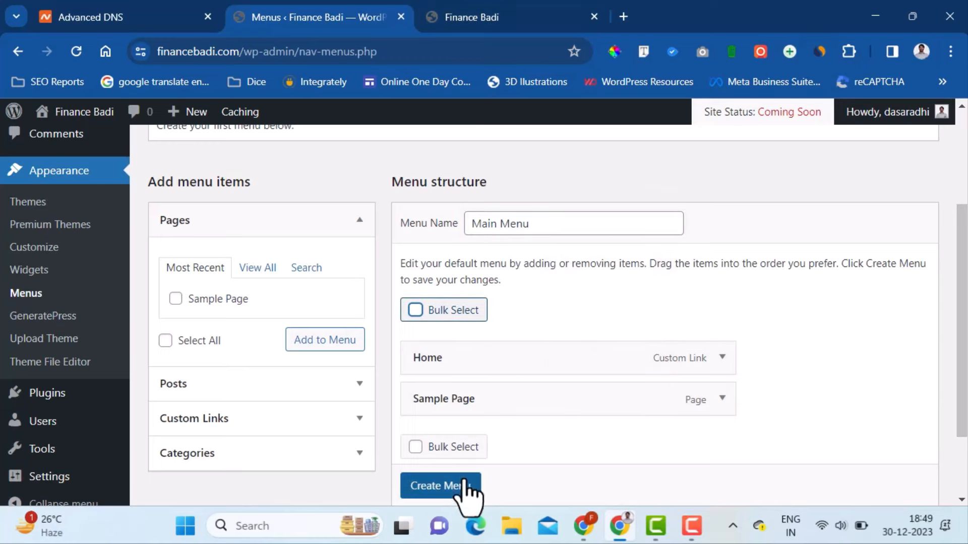
{"action": "scroll", "coordinate": [462, 489], "scroll_direction": "down", "scroll_amount": 1}
{"action": "left_click", "coordinate": [467, 469]}
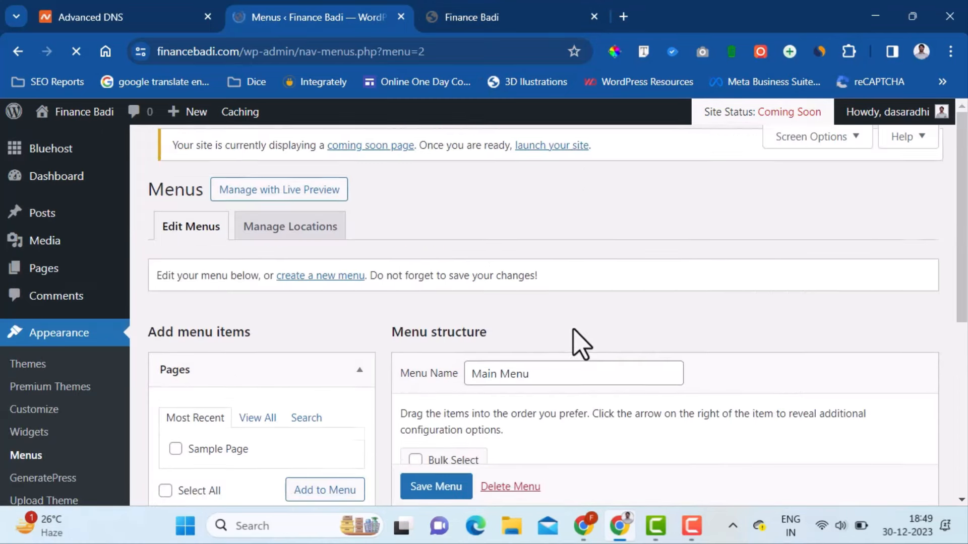
- Assign Main Menu to the Primary Menu location, save it, and check the reloaded site
{"action": "scroll", "coordinate": [573, 345], "scroll_direction": "down", "scroll_amount": 6}
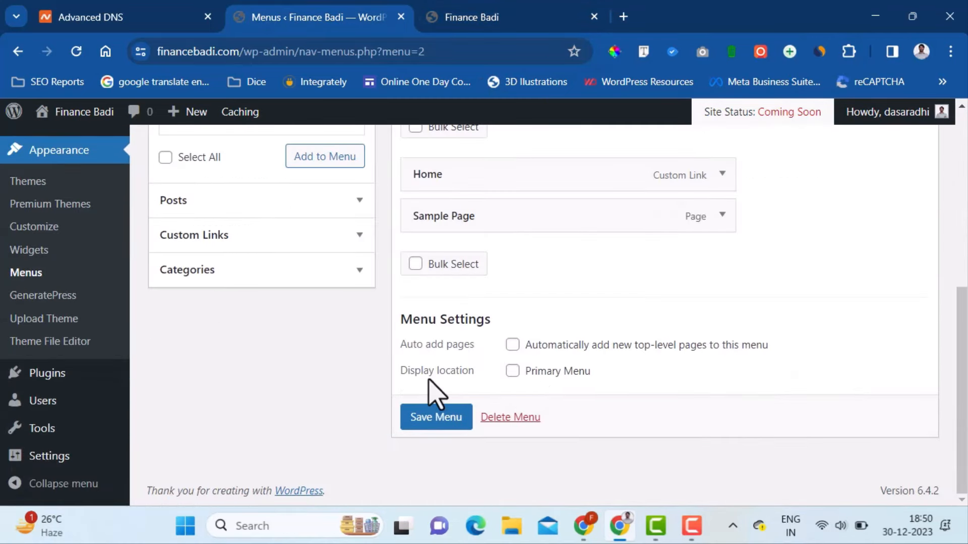
{"action": "left_click_drag", "start_coordinate": [401, 373], "coordinate": [470, 374]}
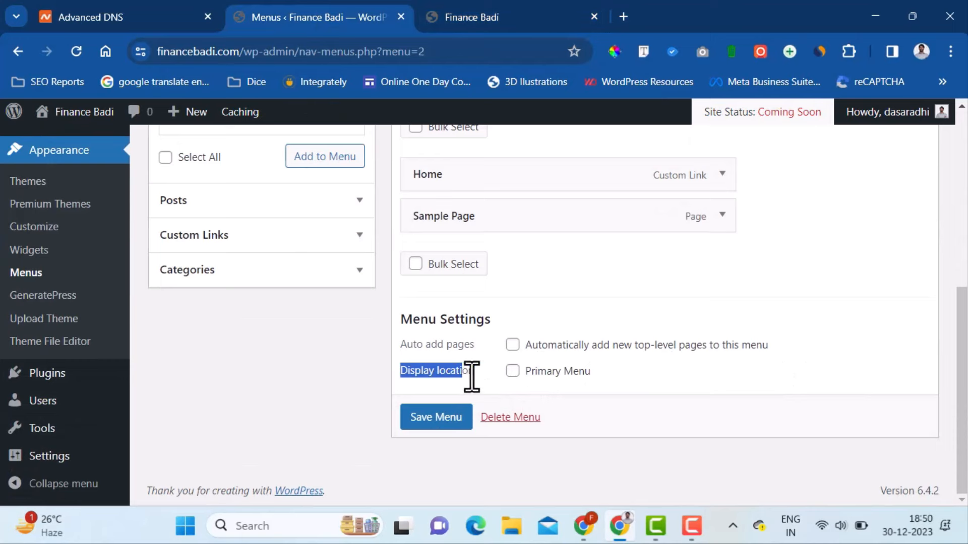
{"action": "left_click", "coordinate": [511, 372]}
{"action": "left_click", "coordinate": [443, 421]}
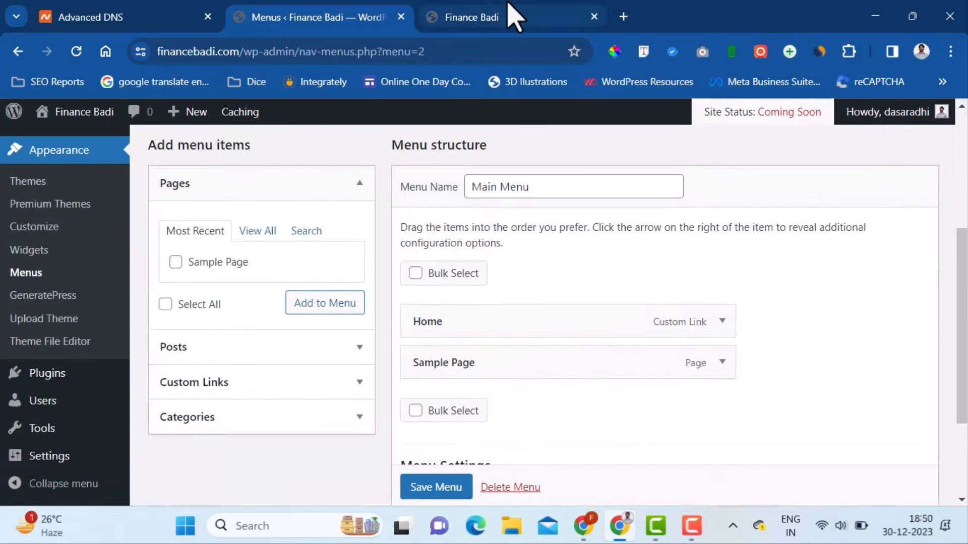
{"action": "left_click", "coordinate": [509, 17]}
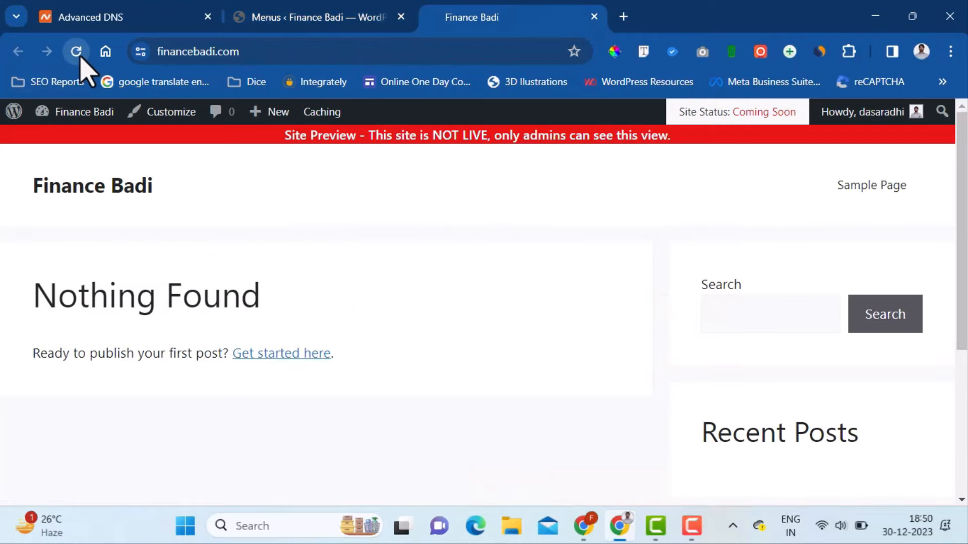
{"action": "left_click", "coordinate": [76, 52]}
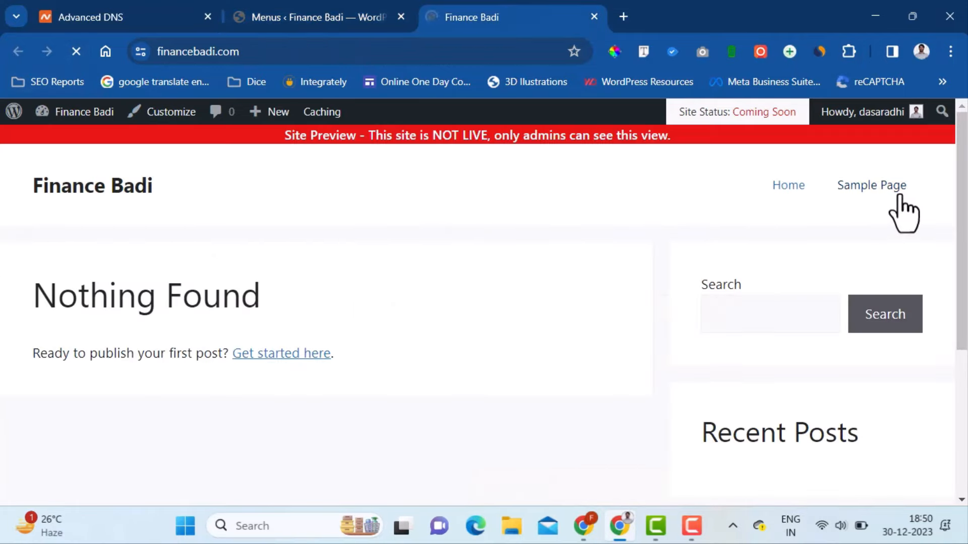
{"action": "left_click", "coordinate": [318, 15]}
{"action": "scroll", "coordinate": [126, 267], "scroll_direction": "up", "scroll_amount": 3}
- Create a new page titled 'About' and publish it
{"action": "scroll", "coordinate": [152, 272], "scroll_direction": "up", "scroll_amount": 2}
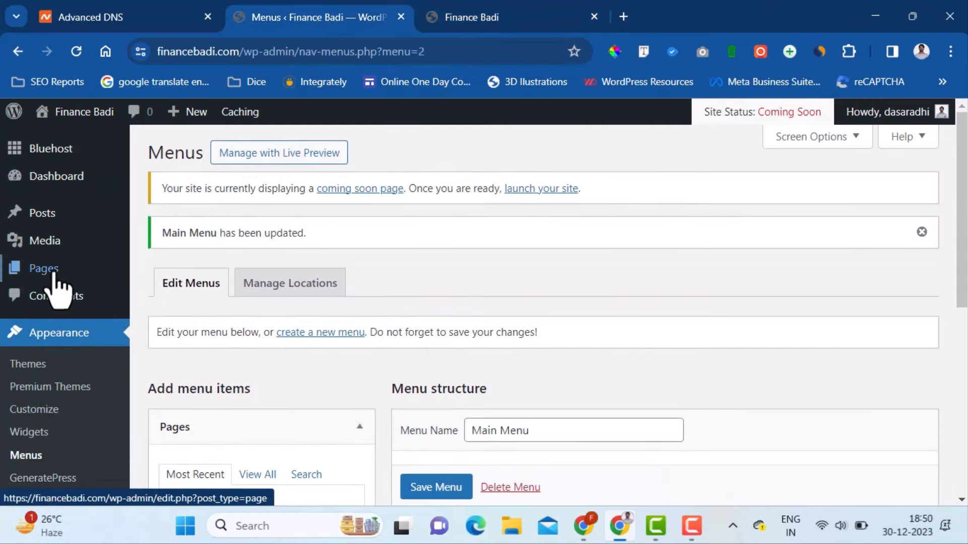
{"action": "mouse_move", "coordinate": [50, 272]}
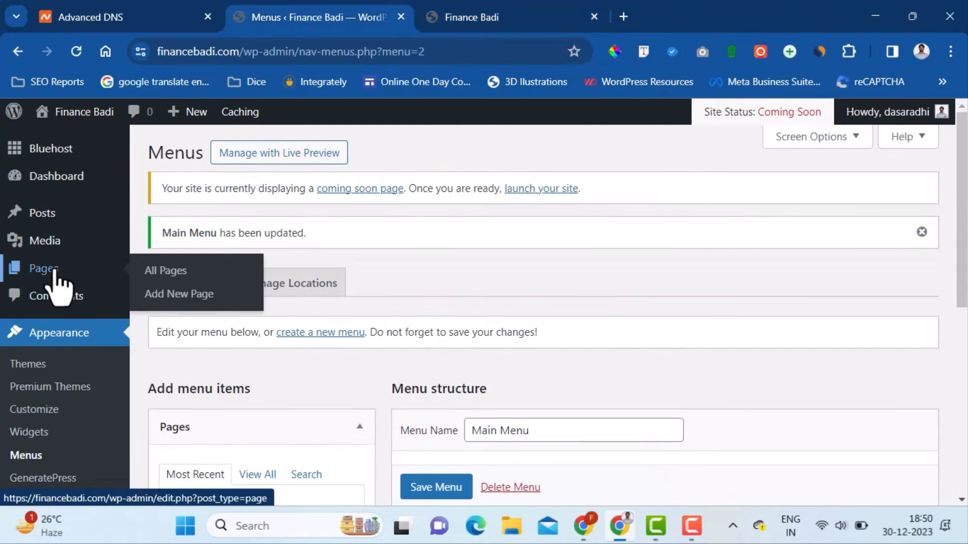
{"action": "left_click", "coordinate": [186, 297]}
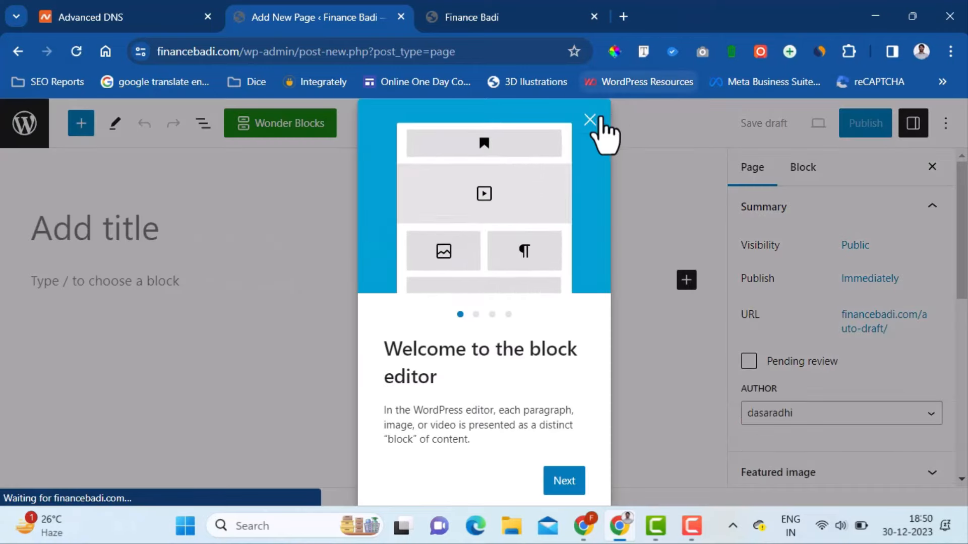
{"action": "left_click", "coordinate": [589, 121]}
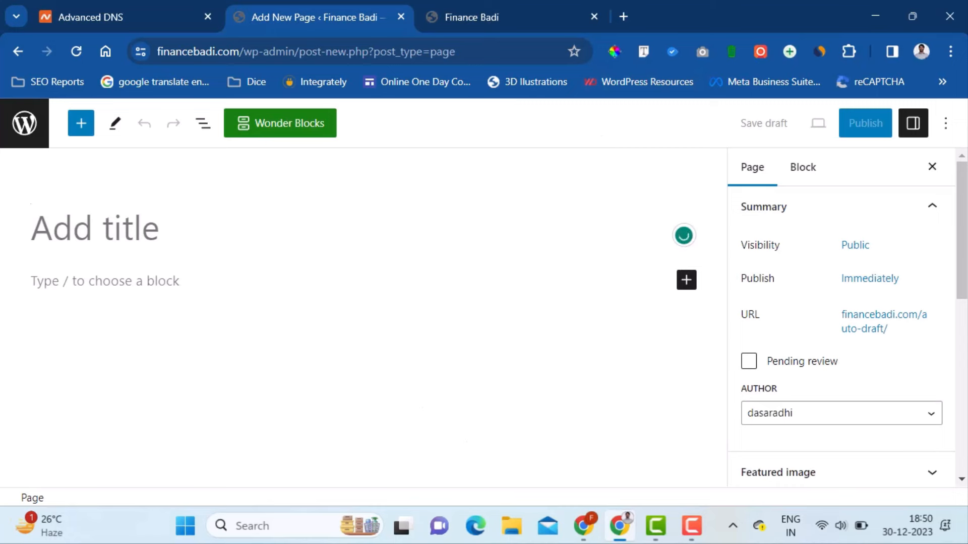
{"action": "type", "text": "About"}
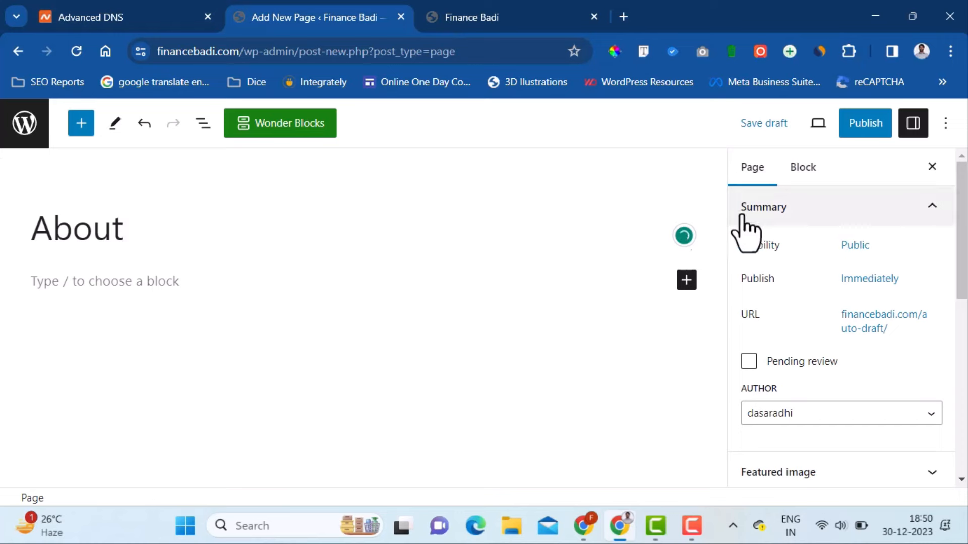
{"action": "left_click", "coordinate": [876, 128]}
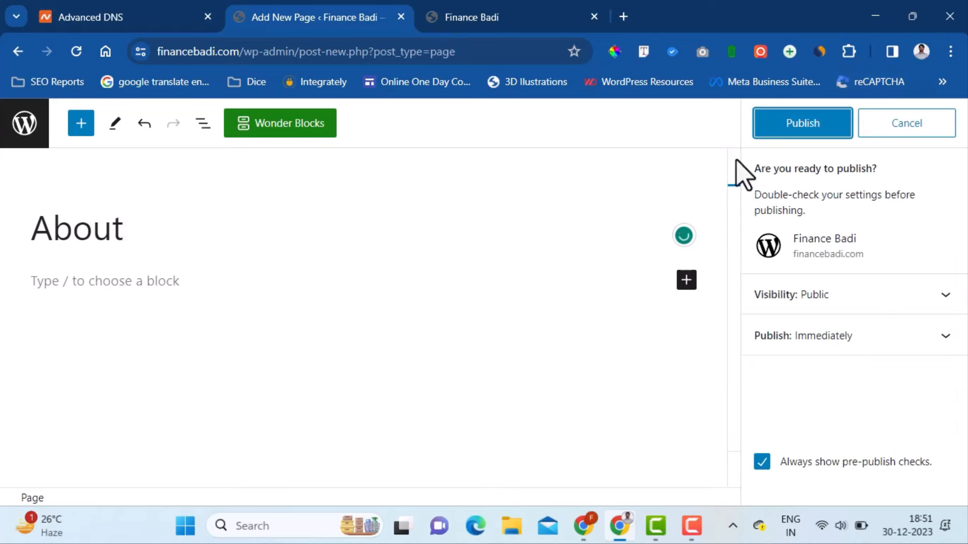
{"action": "left_click", "coordinate": [817, 130]}
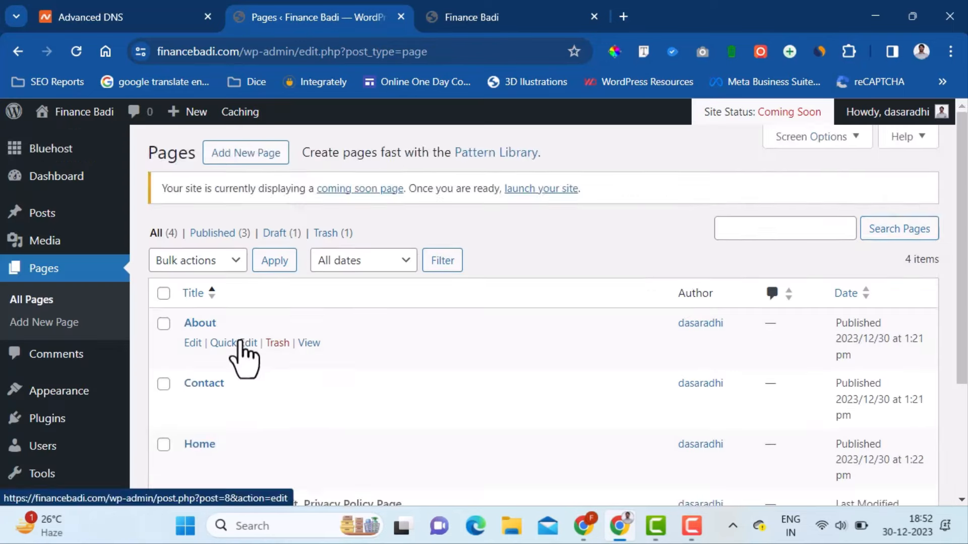
- Tick the Contact and About pages and add them to Main Menu
{"action": "scroll", "coordinate": [239, 339], "scroll_direction": "down", "scroll_amount": 1}
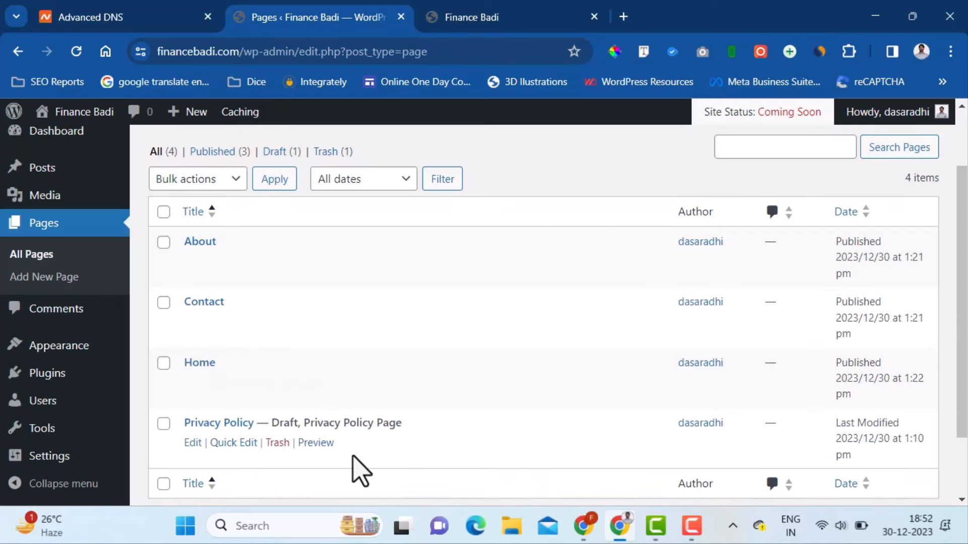
{"action": "mouse_move", "coordinate": [51, 355]}
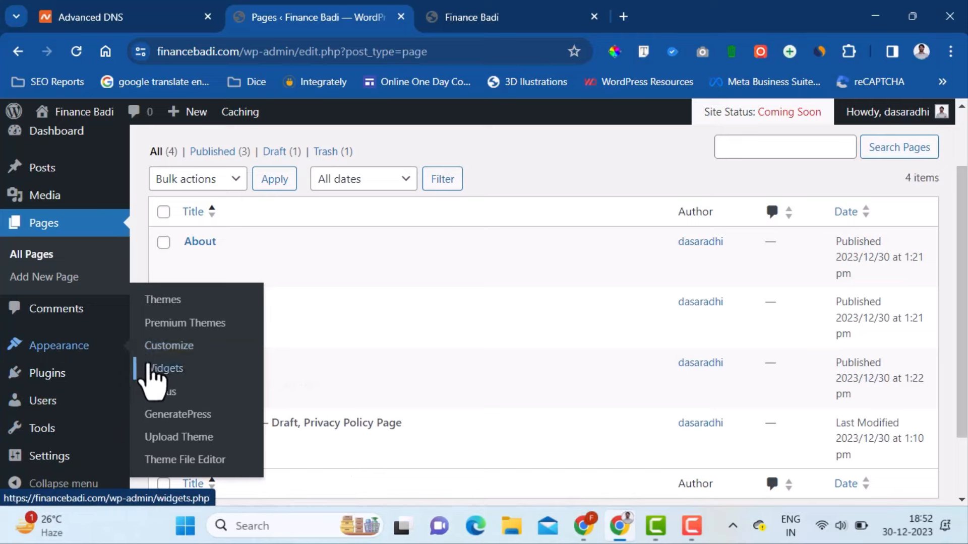
{"action": "left_click", "coordinate": [165, 393]}
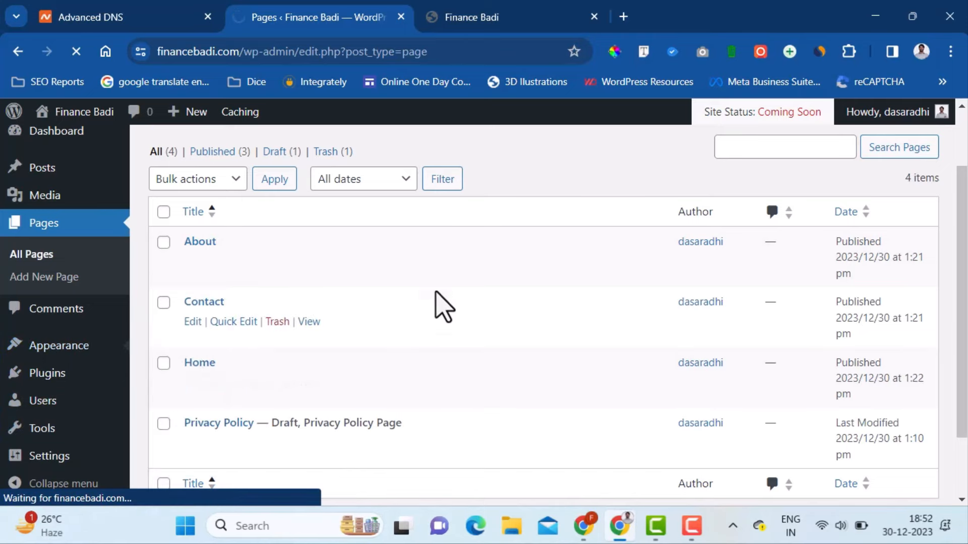
{"action": "scroll", "coordinate": [467, 288], "scroll_direction": "down", "scroll_amount": 6}
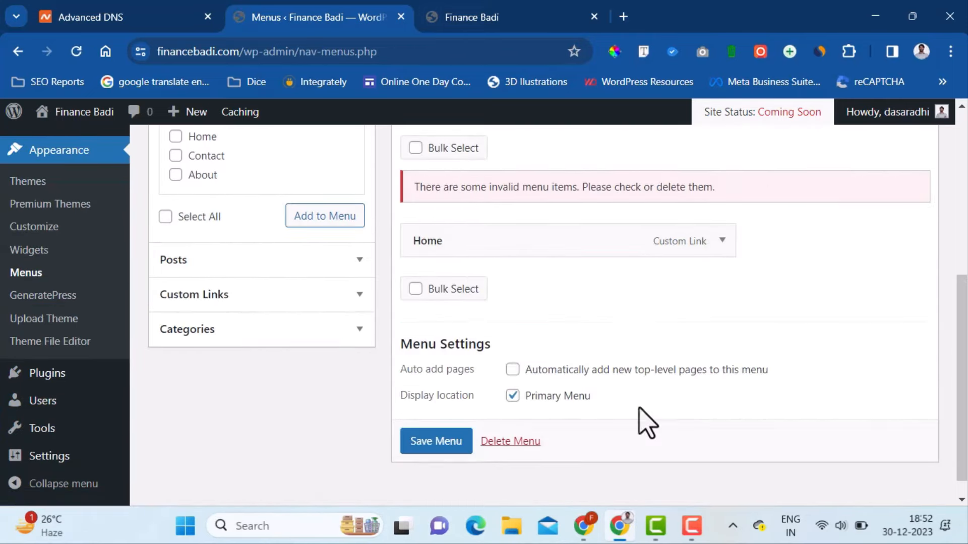
{"action": "scroll", "coordinate": [259, 313], "scroll_direction": "up", "scroll_amount": 1}
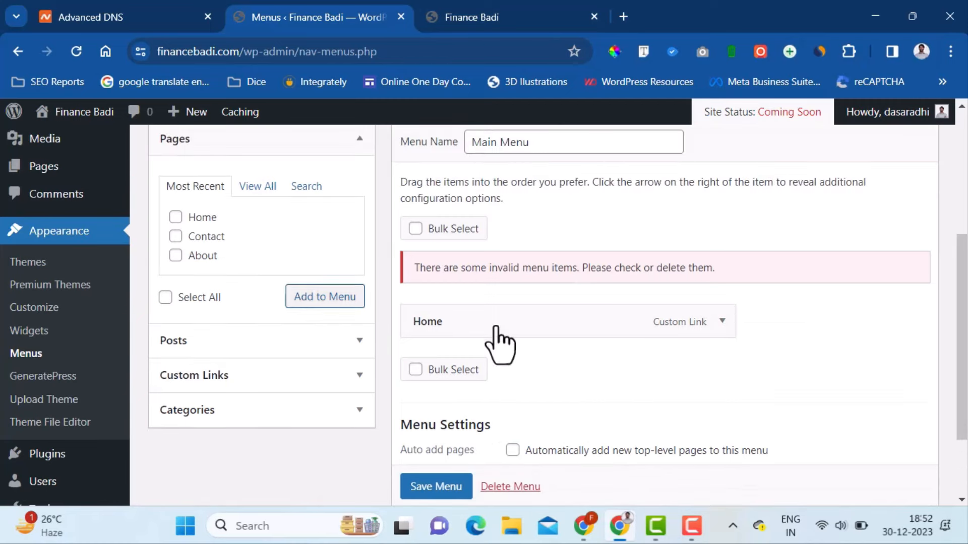
{"action": "left_click", "coordinate": [175, 256]}
{"action": "left_click", "coordinate": [176, 237]}
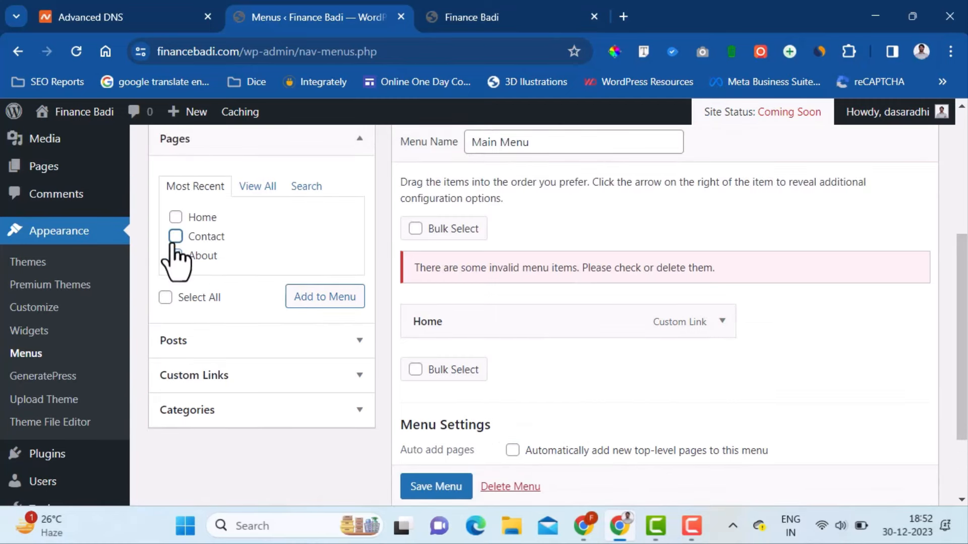
{"action": "left_click", "coordinate": [324, 298]}
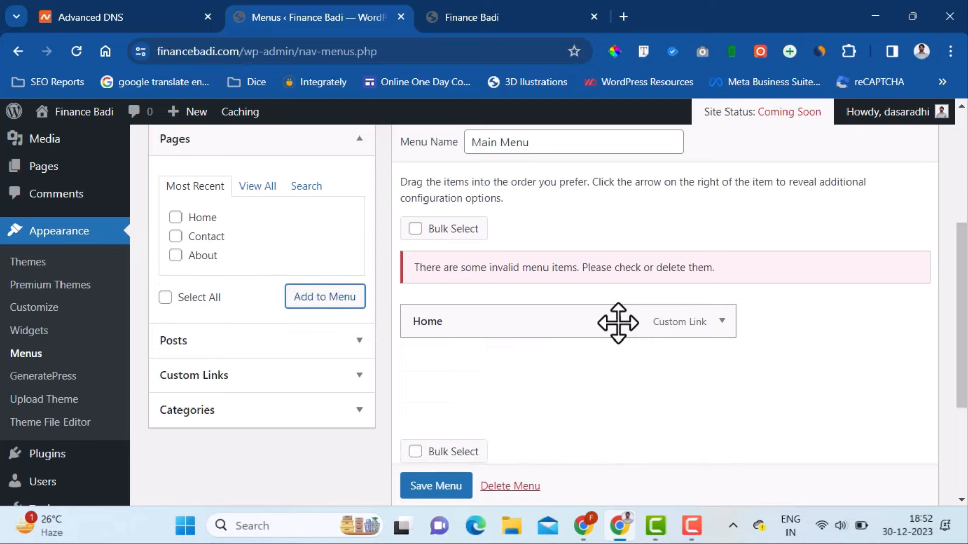
- Drag Contact below About and save Main Menu
{"action": "scroll", "coordinate": [617, 326], "scroll_direction": "down", "scroll_amount": 1}
{"action": "left_click_drag", "start_coordinate": [499, 296], "coordinate": [579, 361]}
{"action": "scroll", "coordinate": [605, 378], "scroll_direction": "down", "scroll_amount": 1}
{"action": "left_click", "coordinate": [434, 445]}
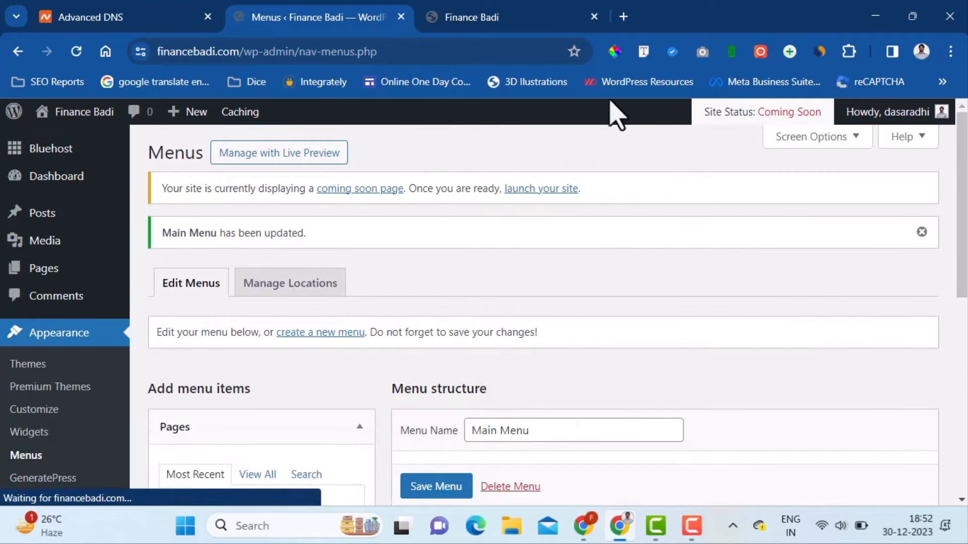
- Reload the live site and open the About page from the header menu
{"action": "left_click", "coordinate": [519, 10]}
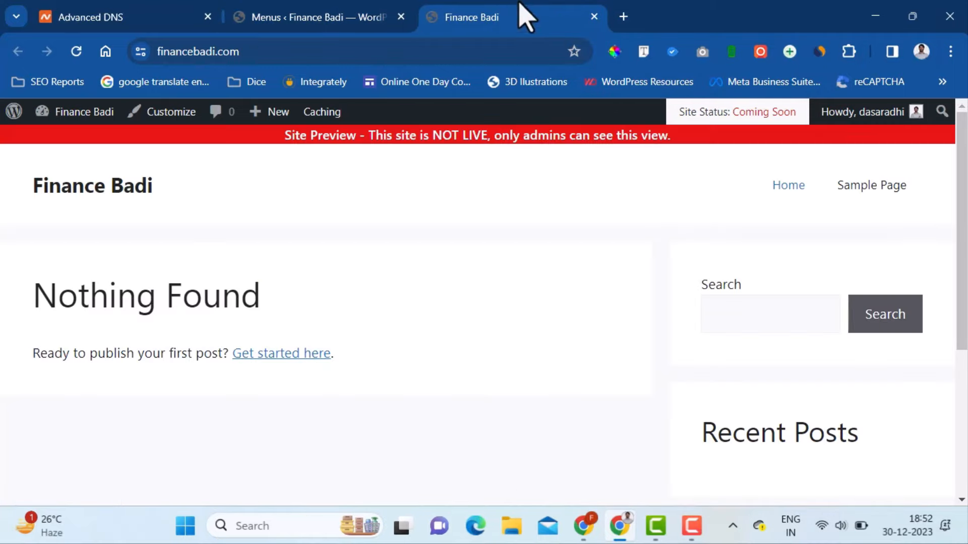
{"action": "left_click", "coordinate": [76, 51]}
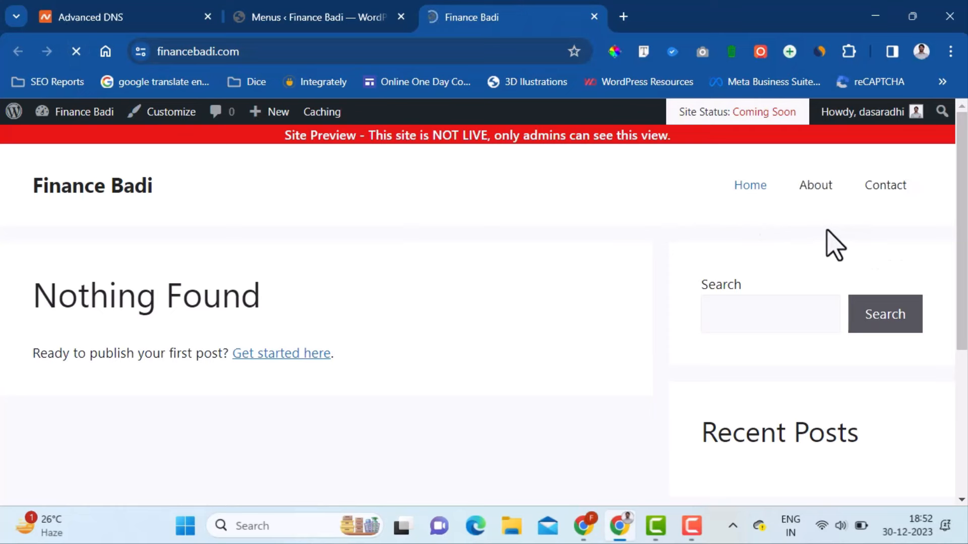
{"action": "left_click", "coordinate": [813, 188]}
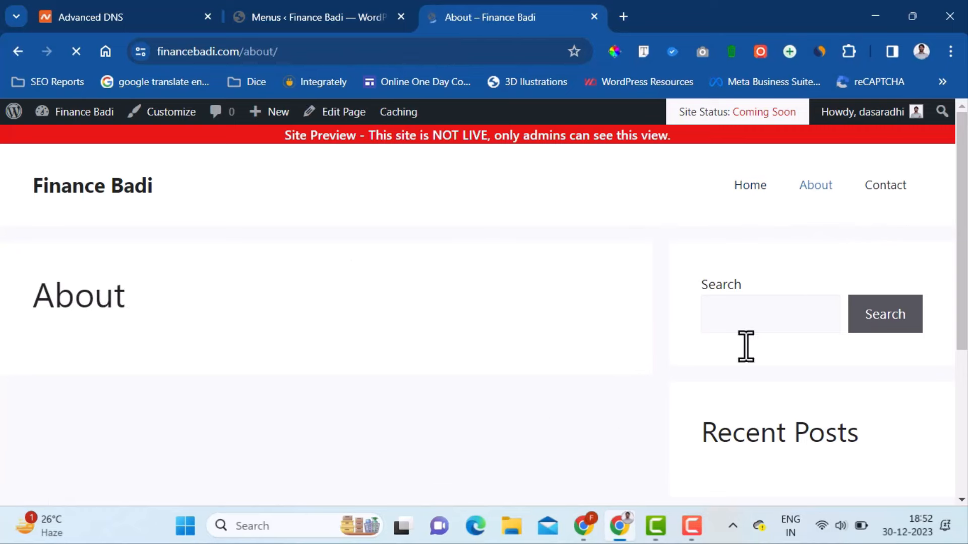
{"action": "scroll", "coordinate": [470, 417], "scroll_direction": "down", "scroll_amount": 4}
{"action": "scroll", "coordinate": [484, 421], "scroll_direction": "up", "scroll_amount": 4}
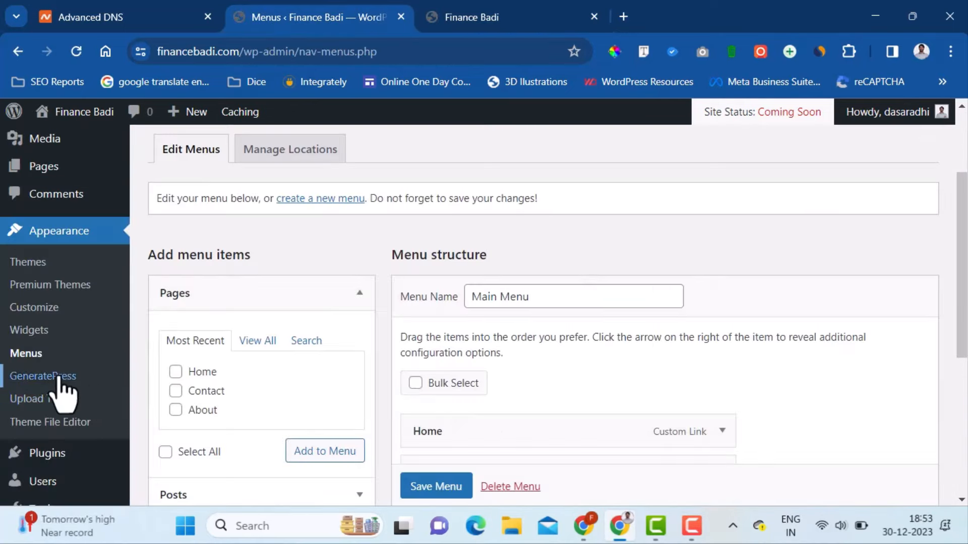
- In GeneratePress Layout > Header, apply the Navigation After header preset
{"action": "left_click", "coordinate": [63, 378]}
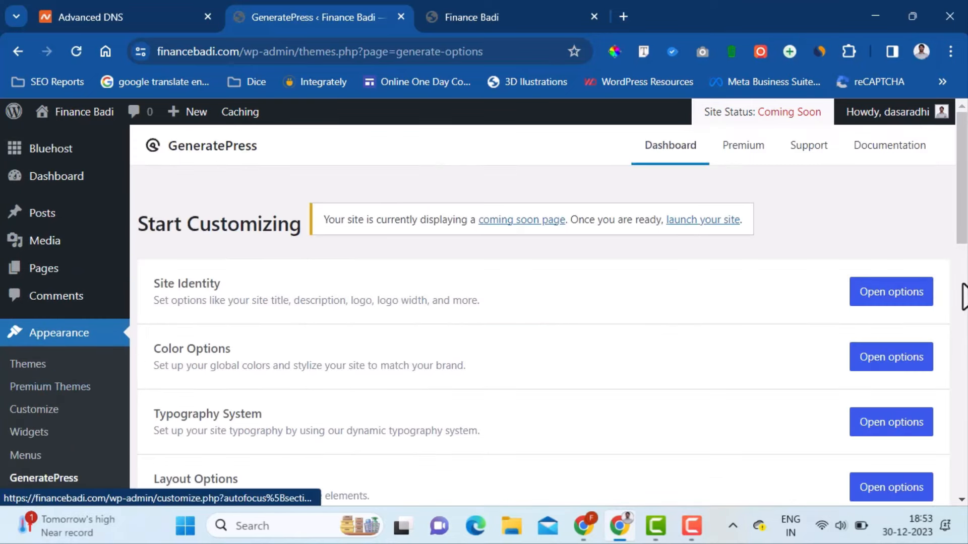
{"action": "scroll", "coordinate": [965, 255], "scroll_direction": "down", "scroll_amount": 1}
{"action": "mouse_move", "coordinate": [965, 242]}
{"action": "left_mouse_down"}
{"action": "mouse_move", "coordinate": [966, 271]}
{"action": "mouse_move", "coordinate": [966, 259]}
{"action": "left_mouse_up"}
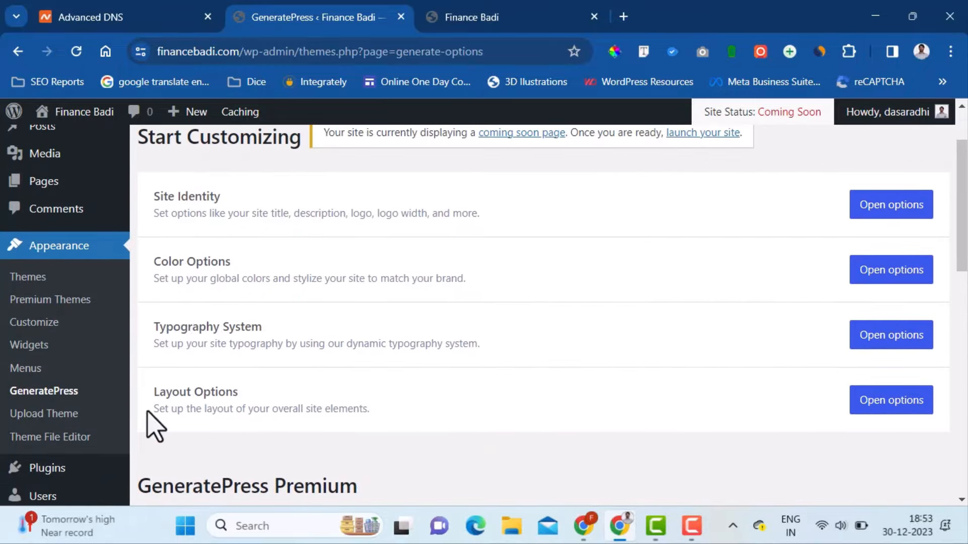
{"action": "left_click", "coordinate": [886, 406]}
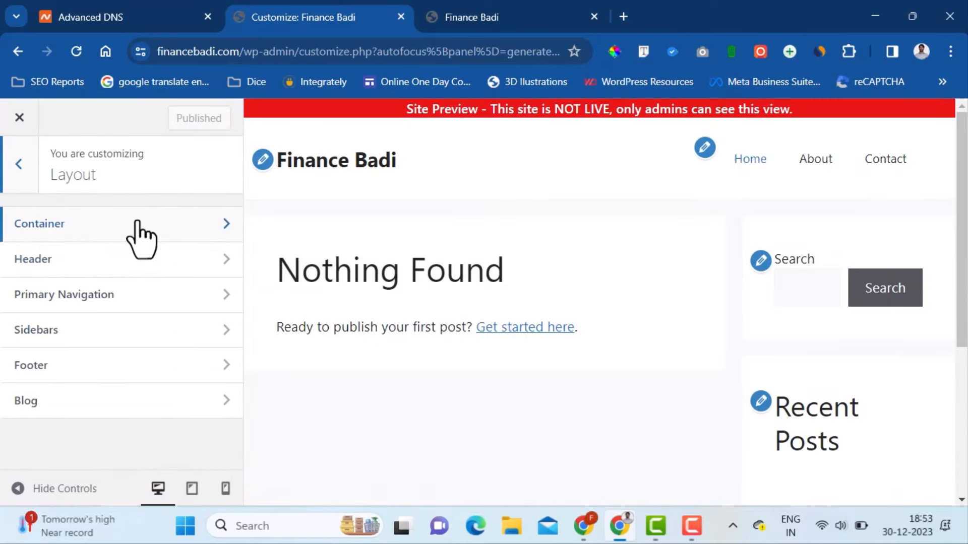
{"action": "left_click", "coordinate": [139, 263]}
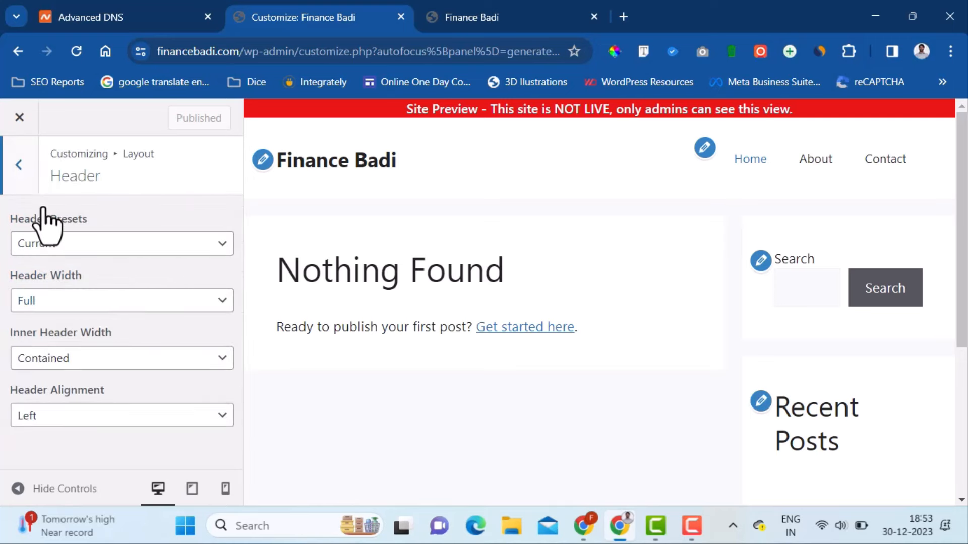
{"action": "left_click", "coordinate": [149, 247]}
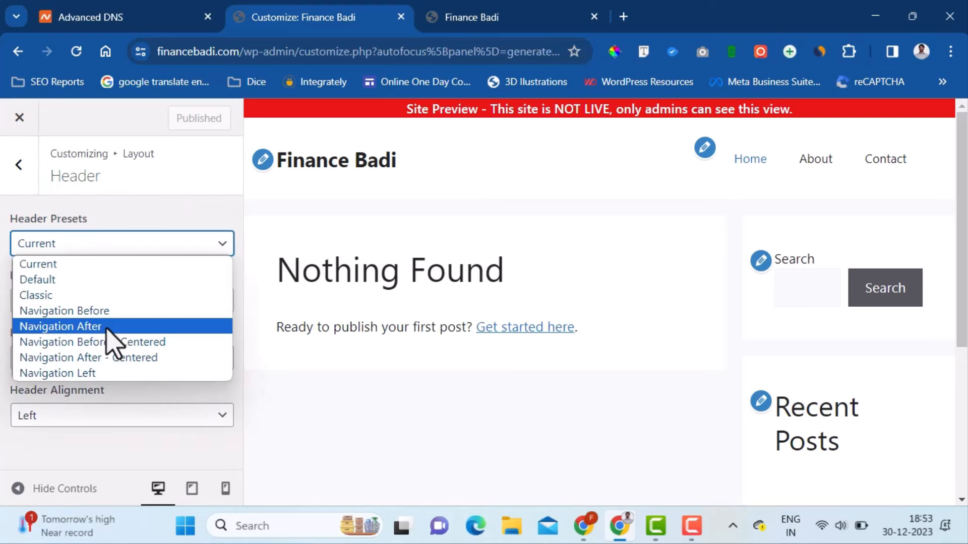
{"action": "left_click", "coordinate": [112, 344]}
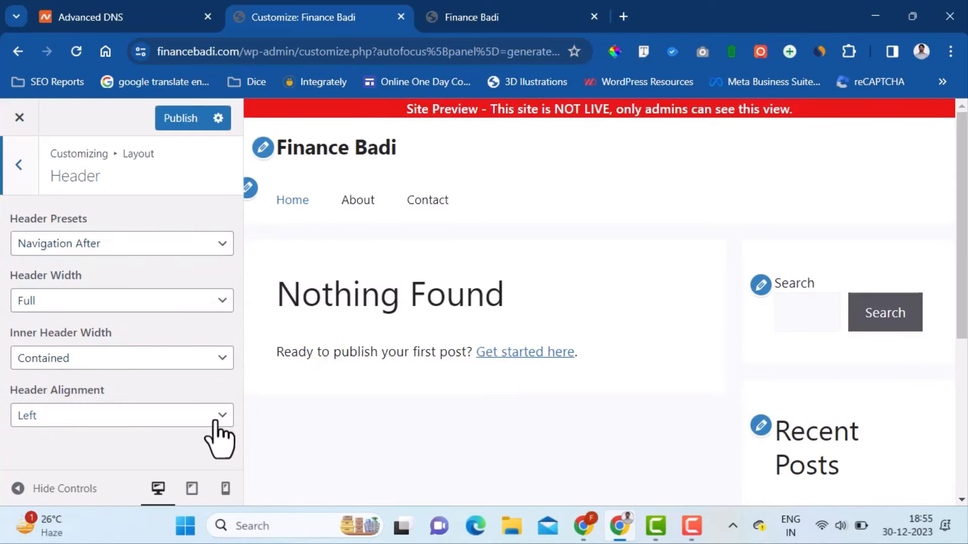
- Set header alignment to Left and header width to Contained, then publish
{"action": "left_click", "coordinate": [217, 423]}
{"action": "left_click", "coordinate": [216, 424]}
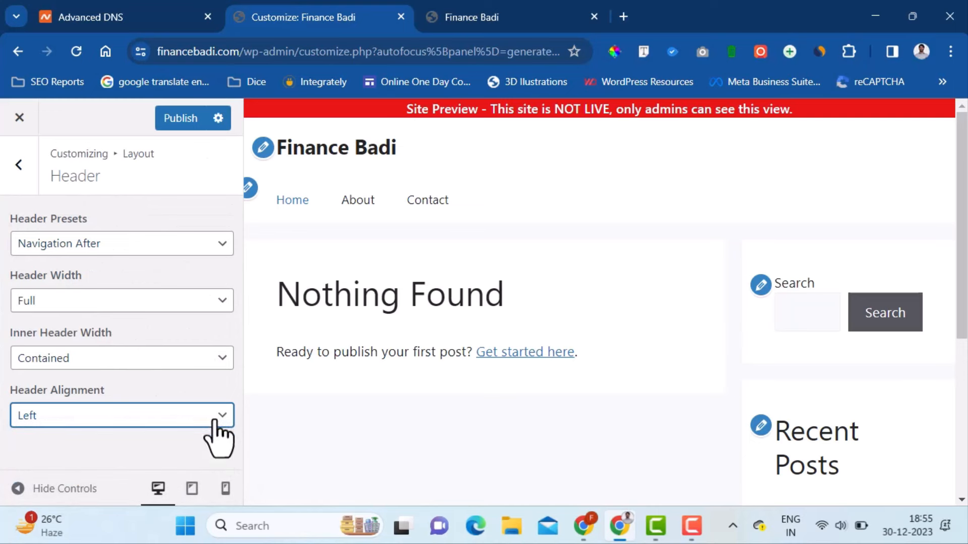
{"action": "left_click", "coordinate": [217, 423]}
{"action": "left_click", "coordinate": [199, 467]}
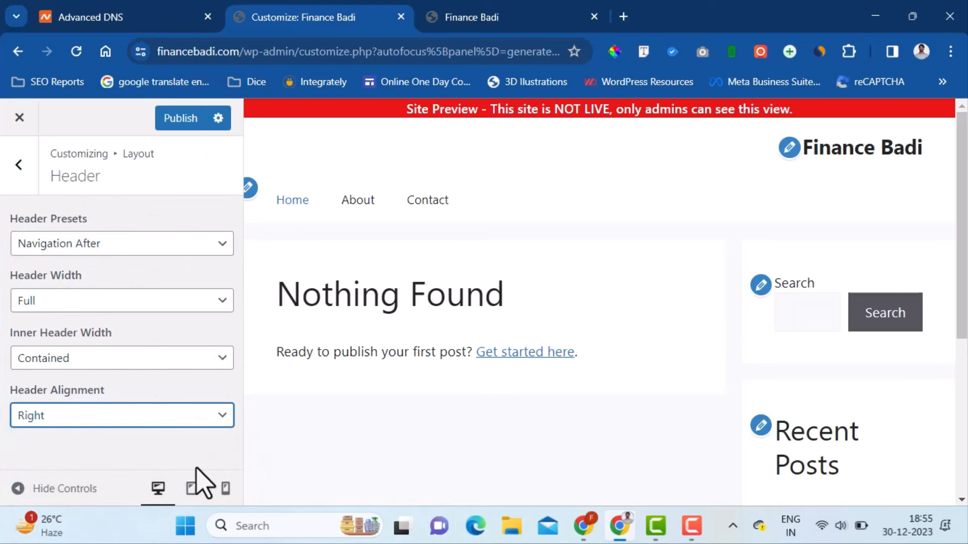
{"action": "left_click", "coordinate": [202, 423]}
{"action": "left_click", "coordinate": [202, 434]}
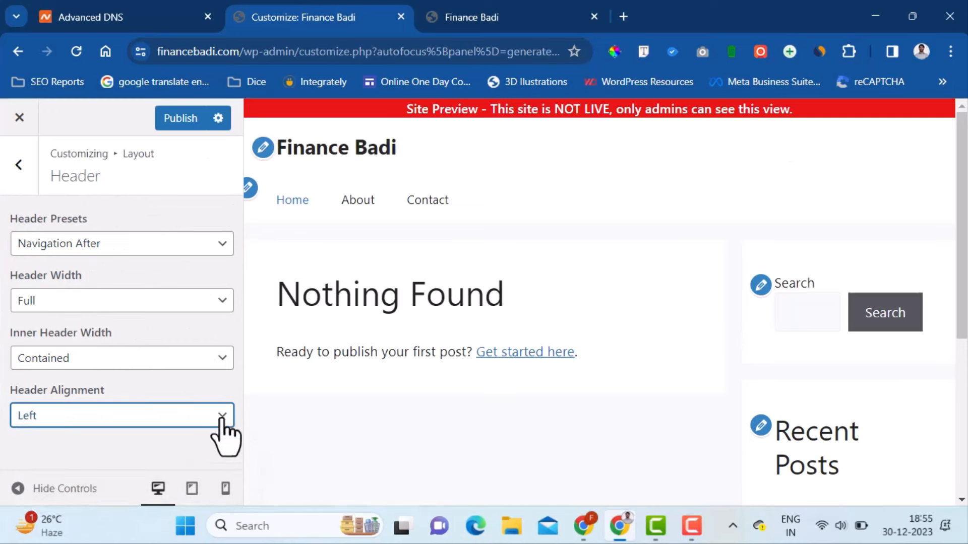
{"action": "left_click", "coordinate": [222, 360]}
{"action": "left_click", "coordinate": [222, 360]}
{"action": "left_click", "coordinate": [210, 305]}
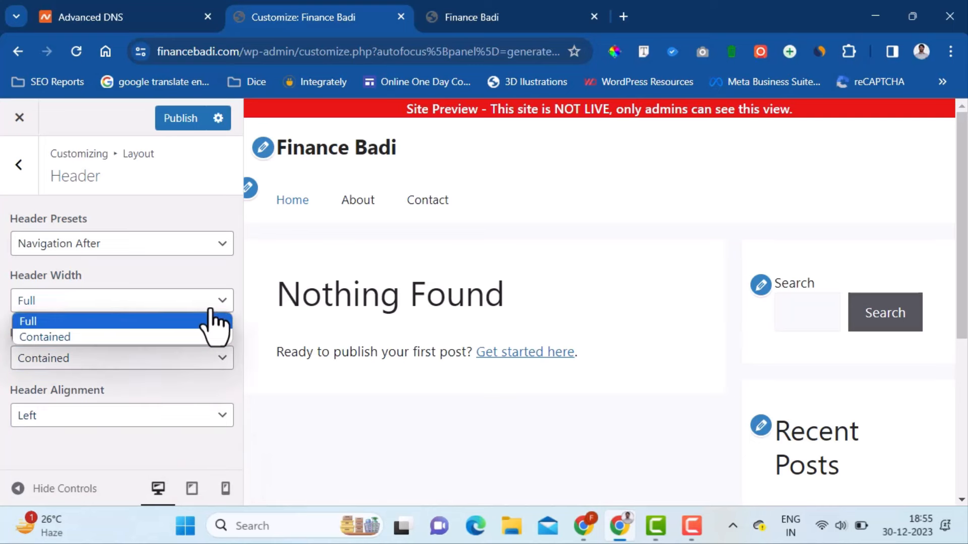
{"action": "left_click", "coordinate": [210, 337]}
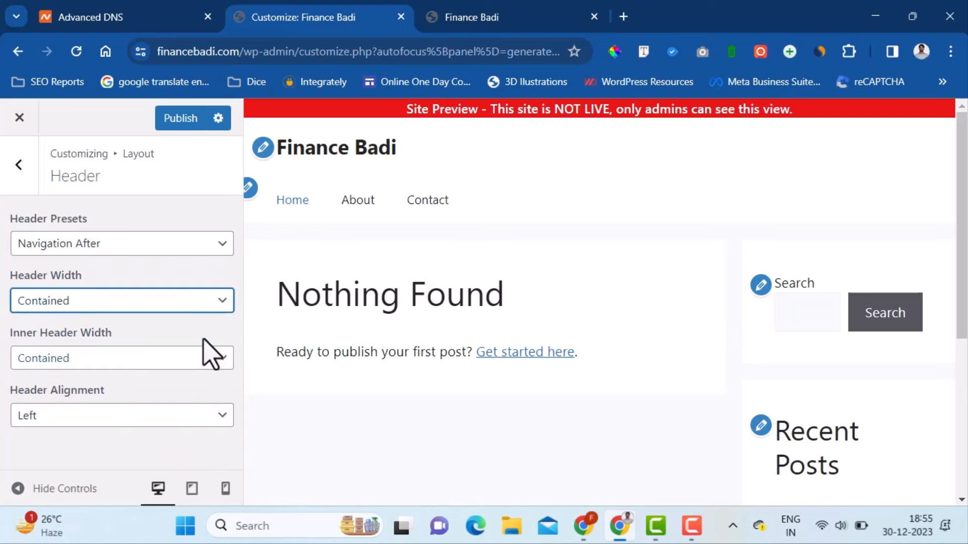
{"action": "left_click", "coordinate": [174, 120]}
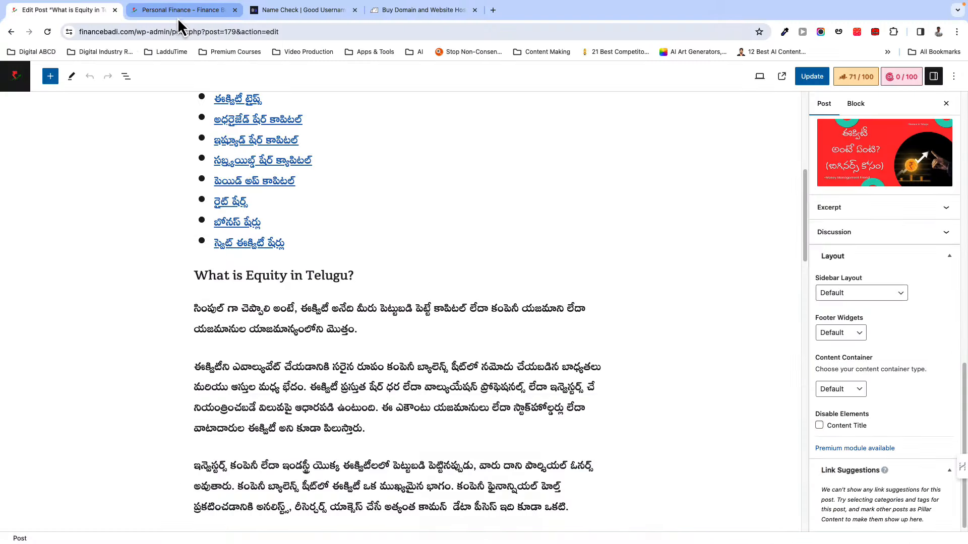
- Load the Finance Badi homepage via the site logo and scroll through the Telugu posts
{"action": "left_click", "coordinate": [177, 18]}
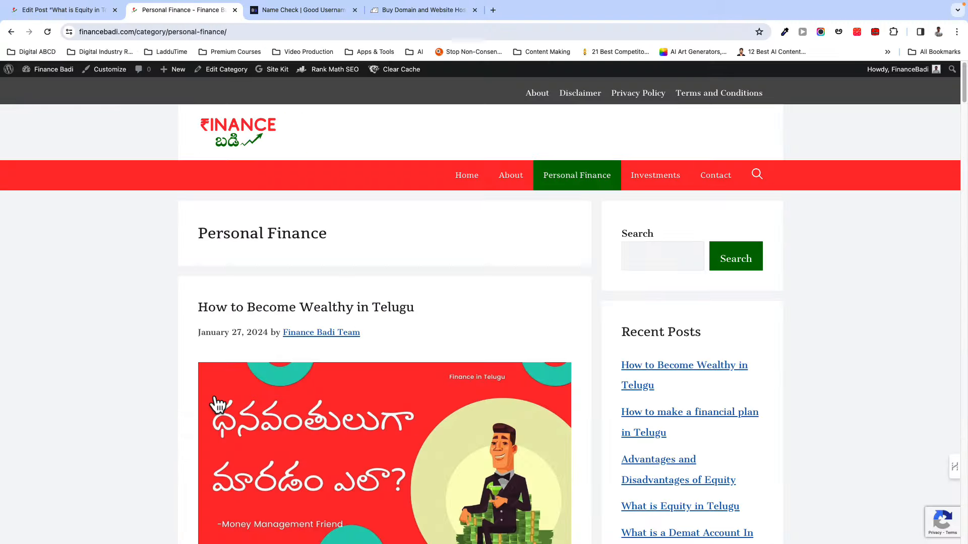
{"action": "left_click", "coordinate": [233, 137]}
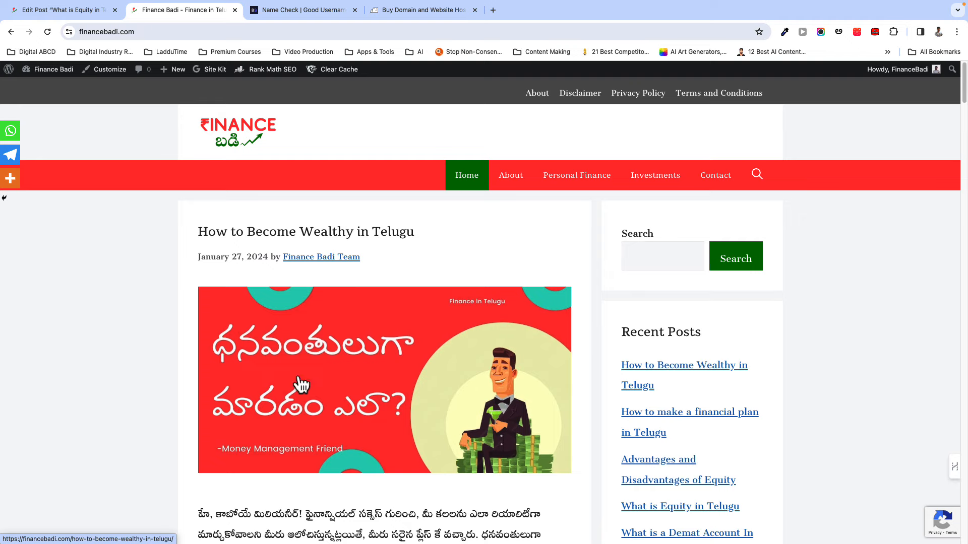
{"action": "scroll", "coordinate": [219, 411], "scroll_direction": "down", "scroll_amount": 3}
{"action": "scroll", "coordinate": [202, 413], "scroll_direction": "down", "scroll_amount": 1}
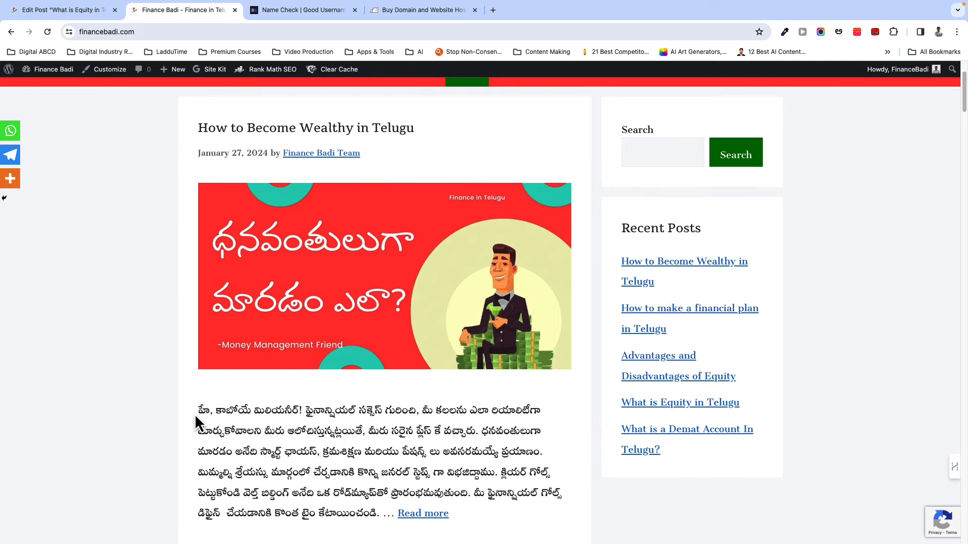
{"action": "scroll", "coordinate": [195, 413], "scroll_direction": "down", "scroll_amount": 5}
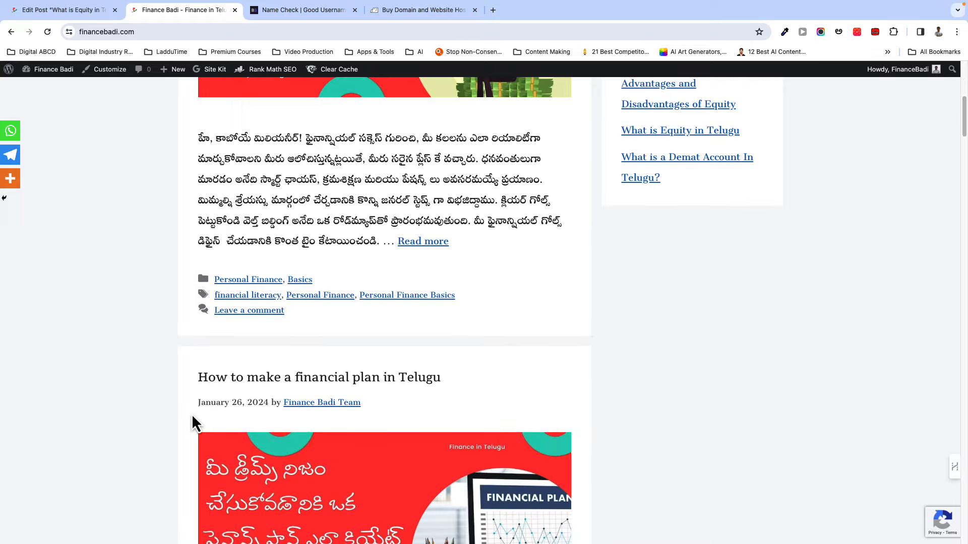
{"action": "scroll", "coordinate": [192, 416], "scroll_direction": "down", "scroll_amount": 2}
{"action": "scroll", "coordinate": [192, 416], "scroll_direction": "down", "scroll_amount": 2}
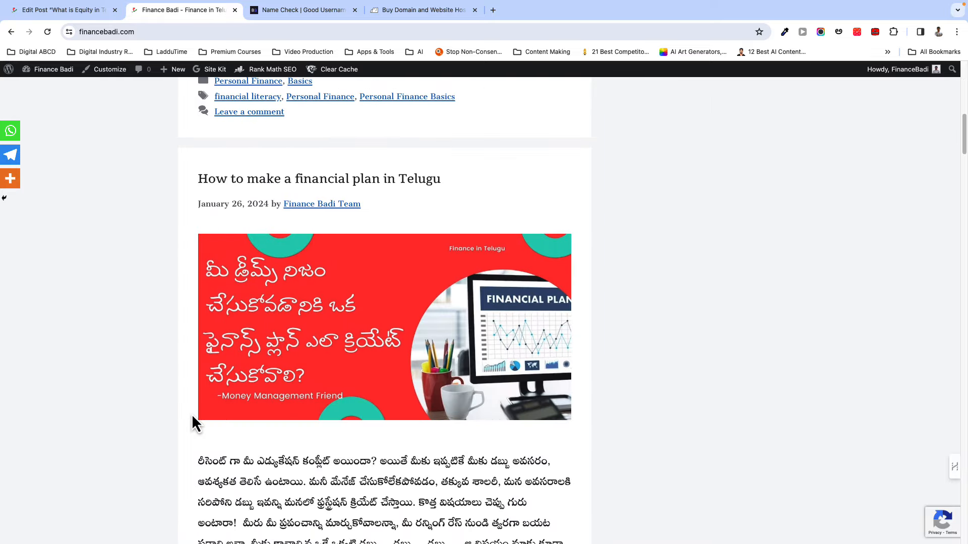
{"action": "scroll", "coordinate": [192, 416], "scroll_direction": "up", "scroll_amount": 10}
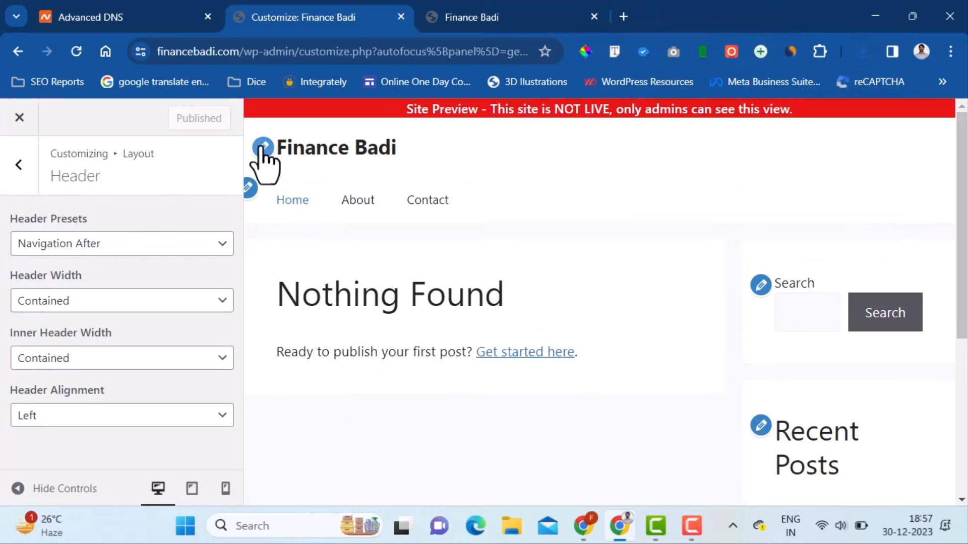
- In Site Identity, upload the 'Finance Badi Logo Final' image for the logo
{"action": "left_click", "coordinate": [263, 149]}
{"action": "scroll", "coordinate": [105, 335], "scroll_direction": "down", "scroll_amount": 3}
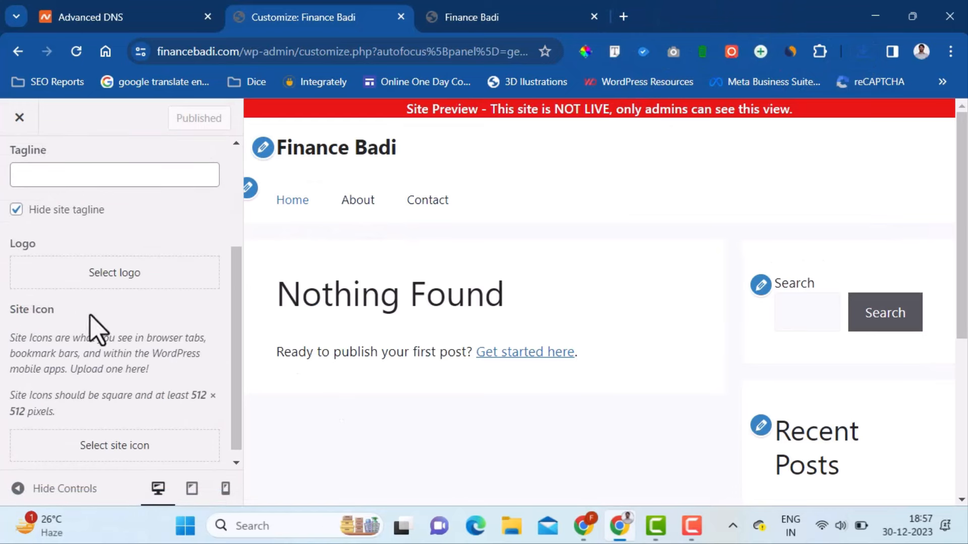
{"action": "left_click", "coordinate": [126, 275]}
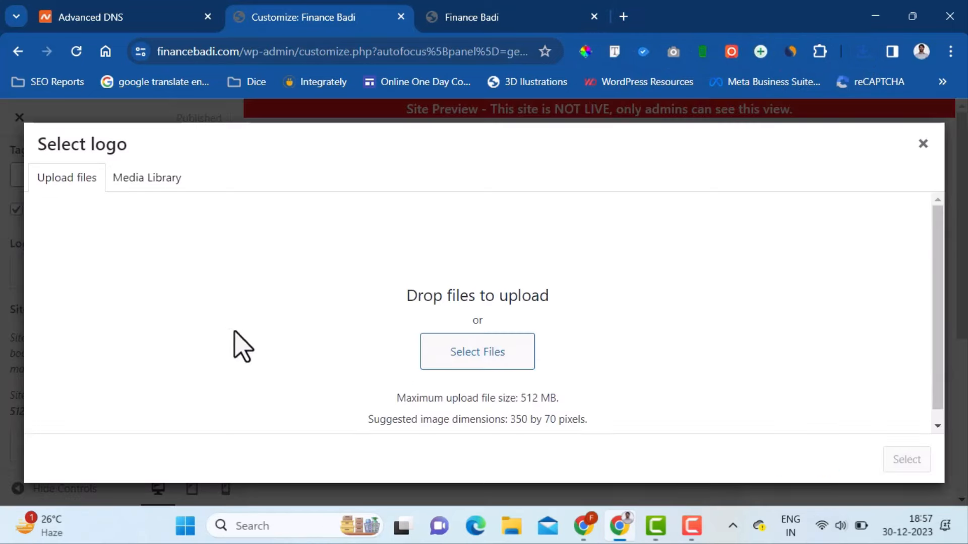
{"action": "left_click", "coordinate": [491, 361]}
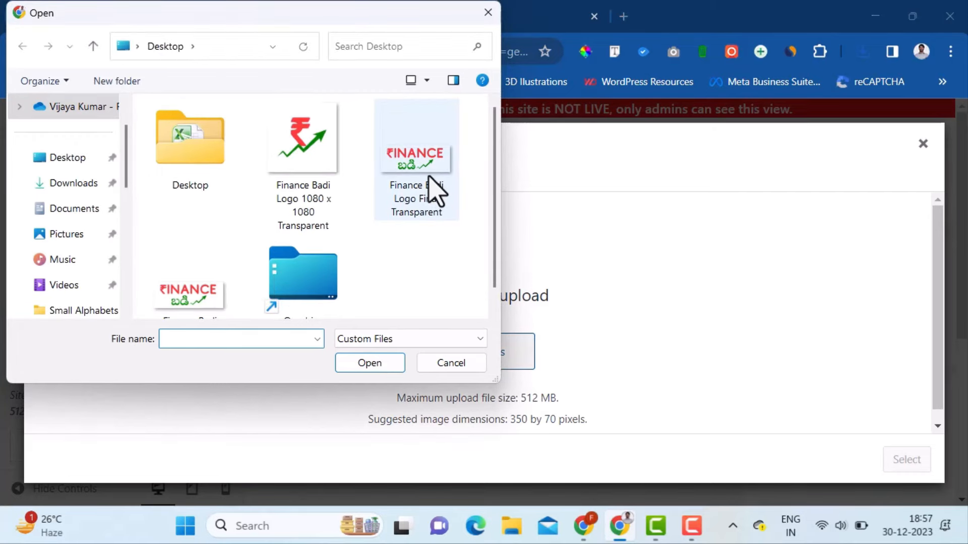
{"action": "left_click_drag", "start_coordinate": [493, 203], "coordinate": [495, 254]}
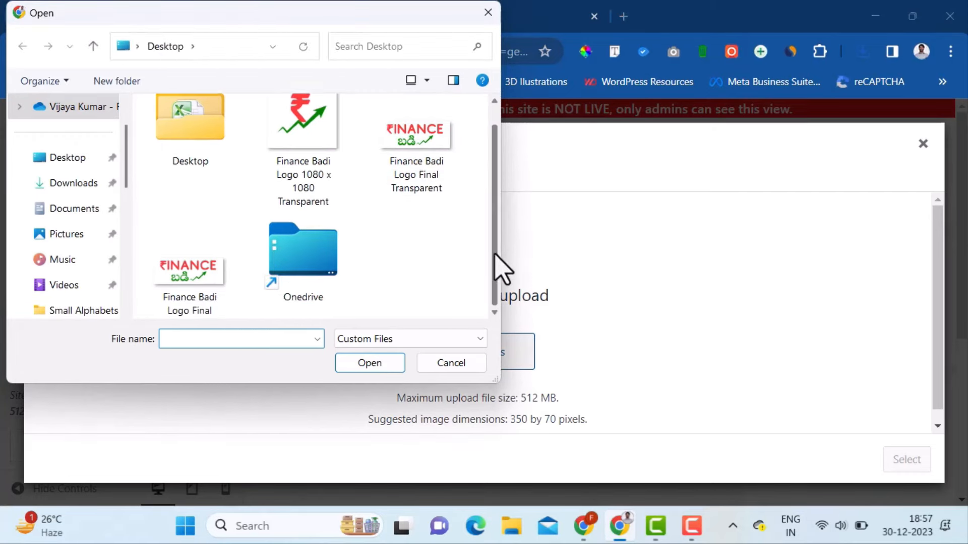
{"action": "double_click", "coordinate": [205, 308]}
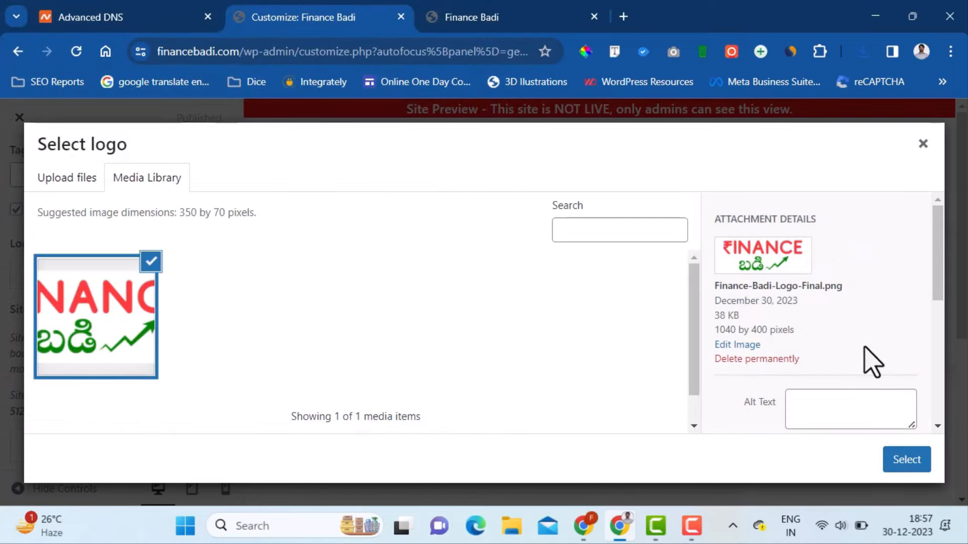
- Give the logo alt text 'Finance Badi Logo' and crop it to fit the full image
{"action": "scroll", "coordinate": [862, 355], "scroll_direction": "down", "scroll_amount": 3}
{"action": "left_click", "coordinate": [843, 252]}
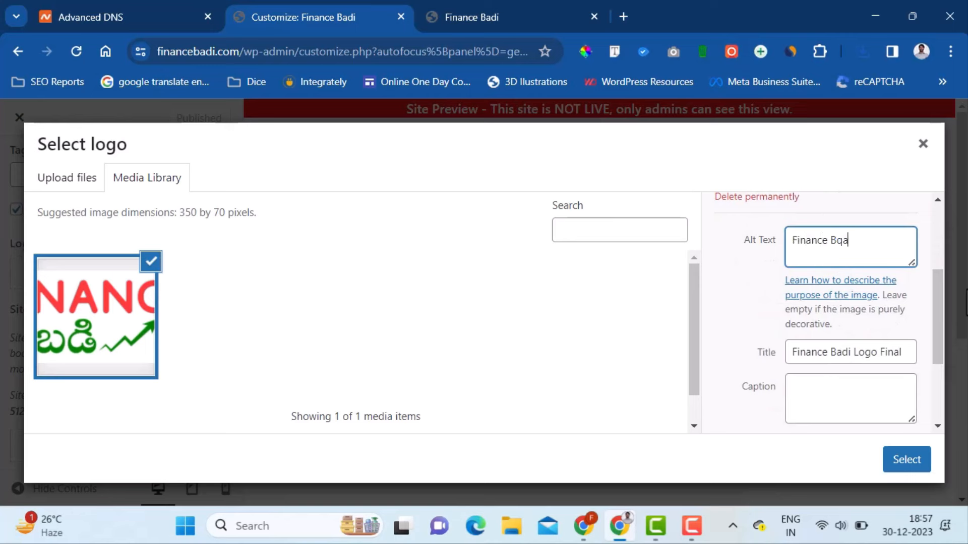
{"action": "type", "text": "Finance Badi Logo"}
{"action": "left_click", "coordinate": [906, 460]}
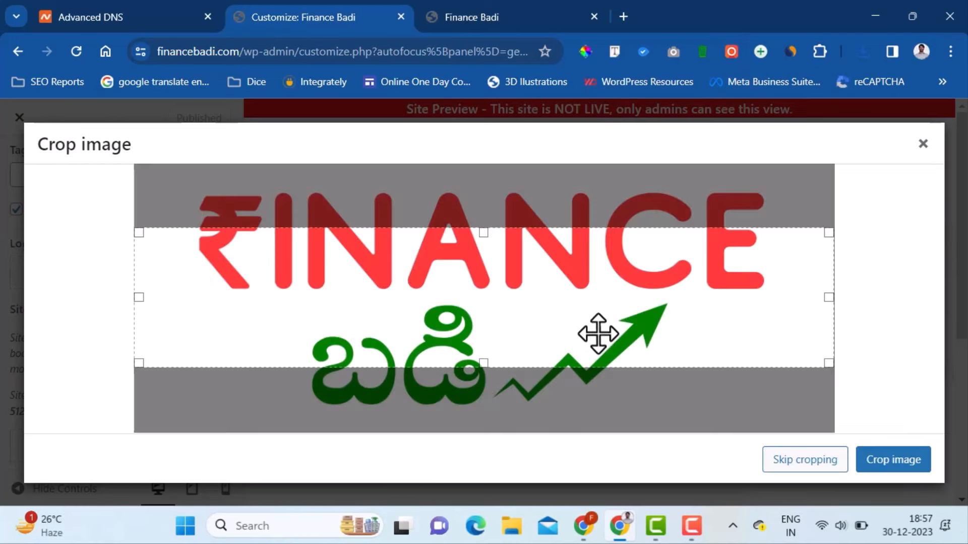
{"action": "left_click_drag", "start_coordinate": [138, 232], "coordinate": [130, 151]}
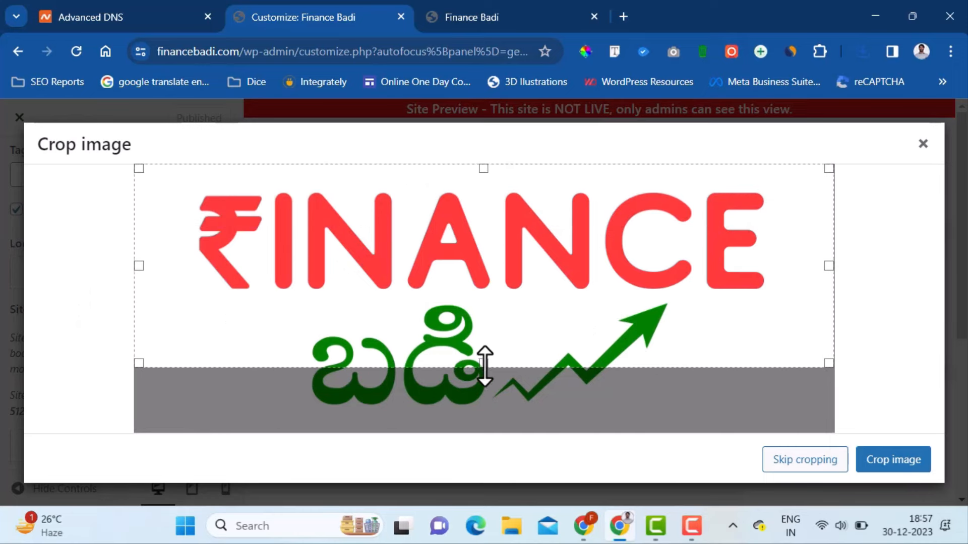
{"action": "left_click_drag", "start_coordinate": [485, 366], "coordinate": [477, 438]}
{"action": "left_click", "coordinate": [893, 460]}
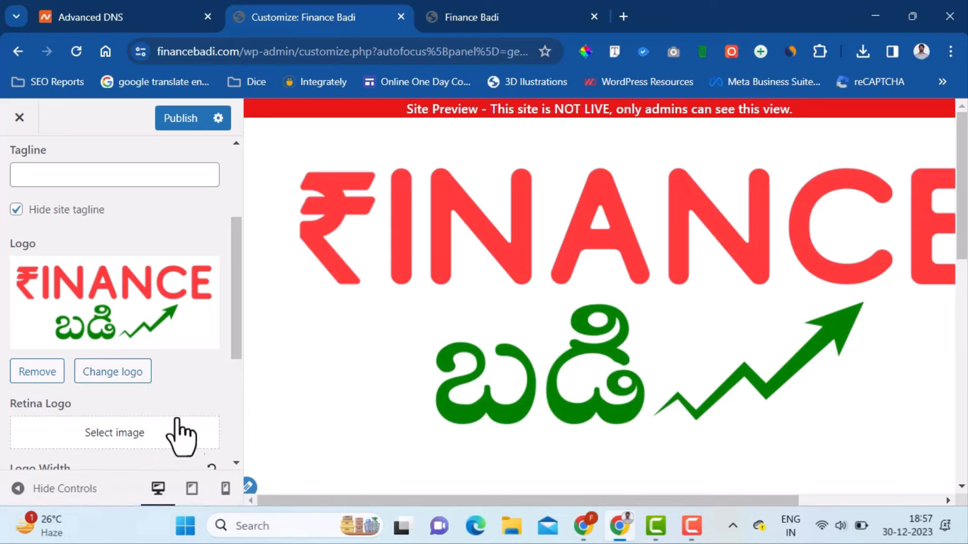
- Set the logo width to 160 px and hide the site title
{"action": "scroll", "coordinate": [172, 351], "scroll_direction": "down", "scroll_amount": 4}
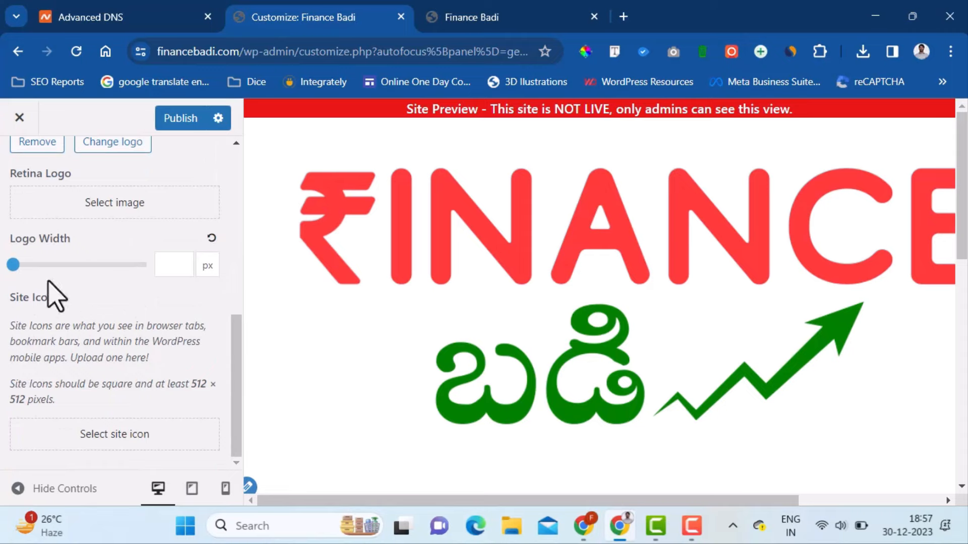
{"action": "left_click_drag", "start_coordinate": [13, 264], "coordinate": [30, 264]}
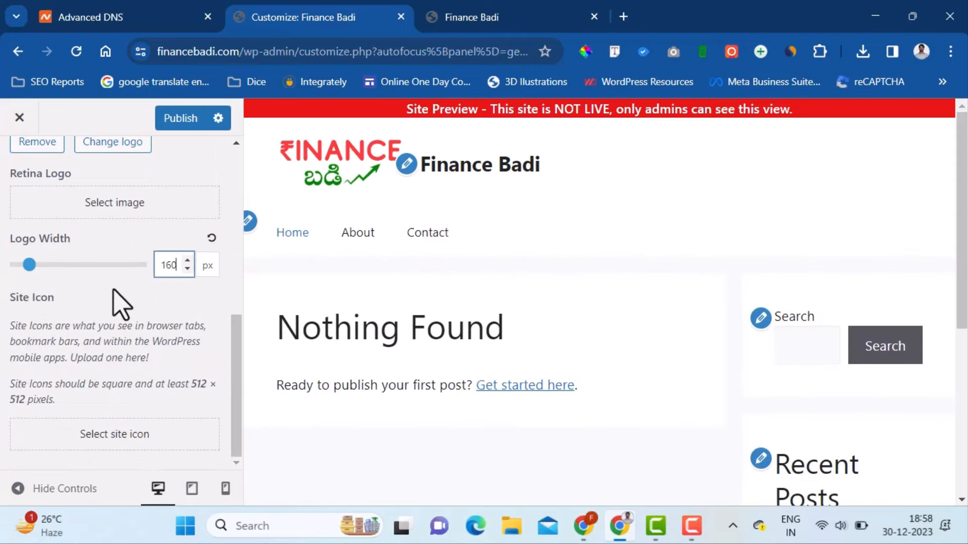
{"action": "scroll", "coordinate": [71, 281], "scroll_direction": "up", "scroll_amount": 5}
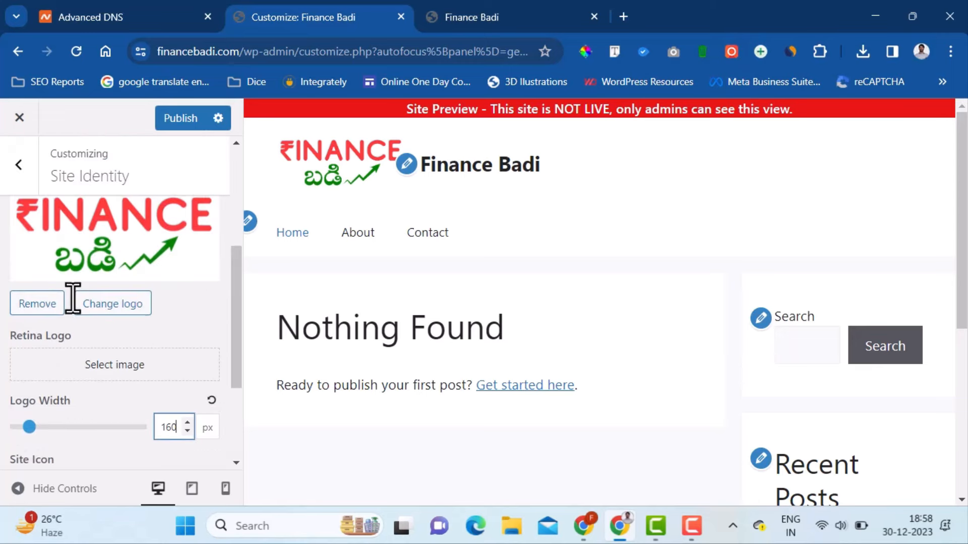
{"action": "scroll", "coordinate": [26, 229], "scroll_direction": "up", "scroll_amount": 3}
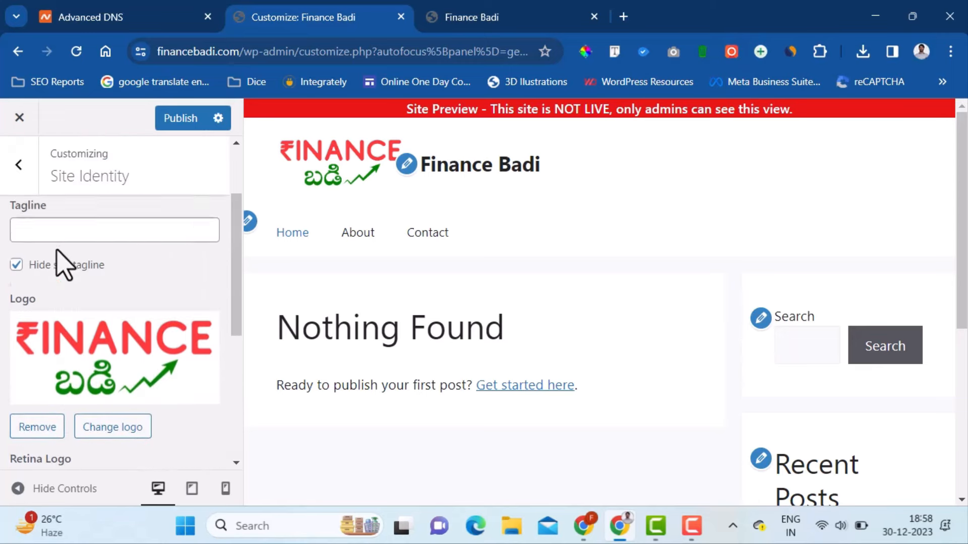
{"action": "left_click", "coordinate": [16, 278]}
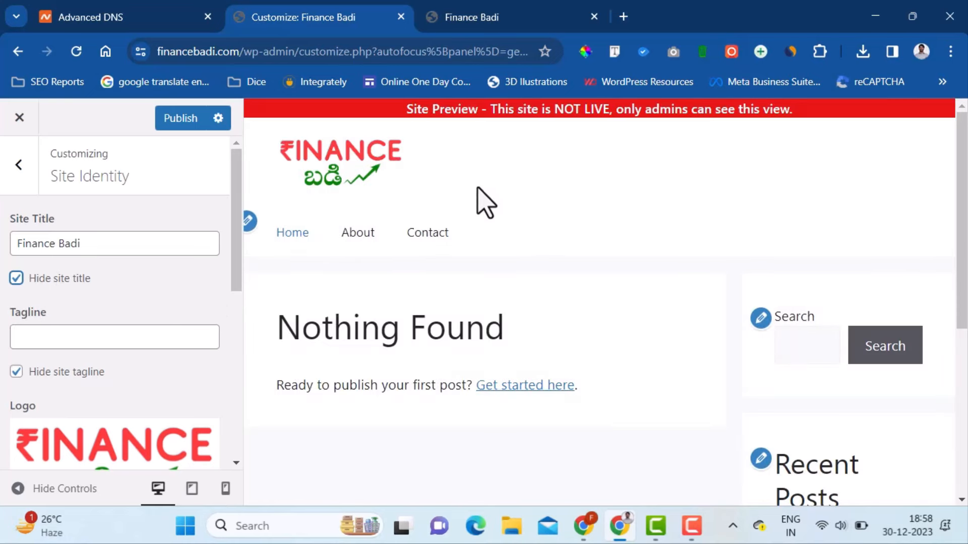
- Preview the site at full width, then publish the logo and title changes
{"action": "left_click", "coordinate": [18, 488]}
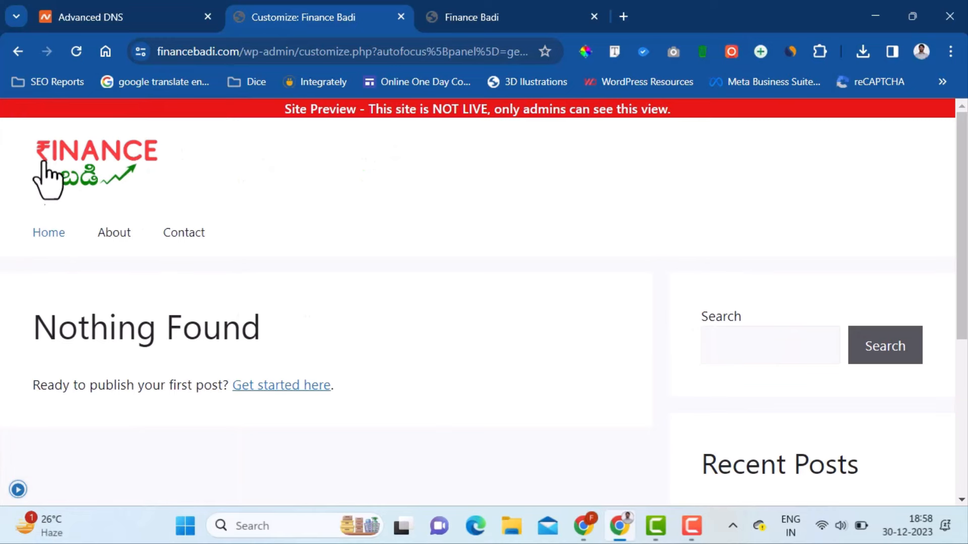
{"action": "left_click", "coordinate": [17, 489]}
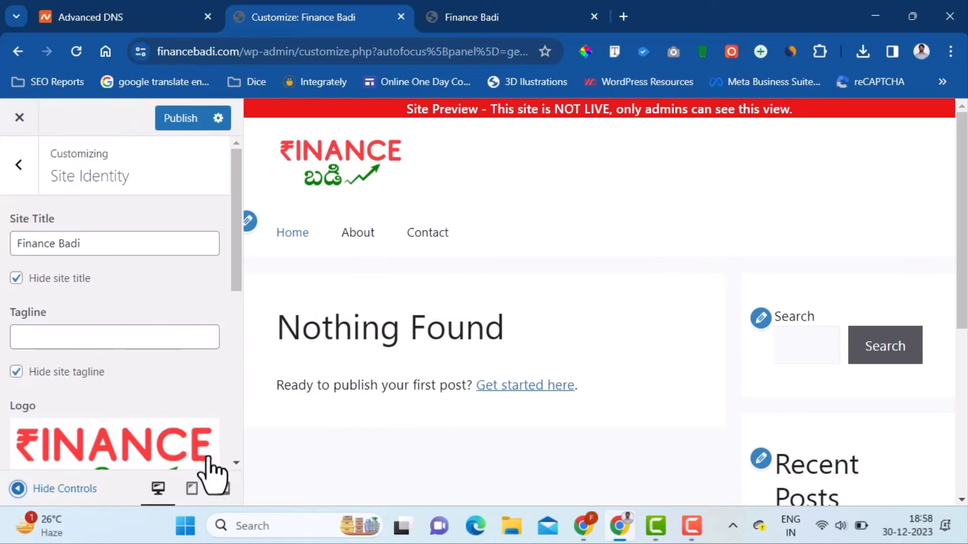
{"action": "left_click", "coordinate": [182, 120]}
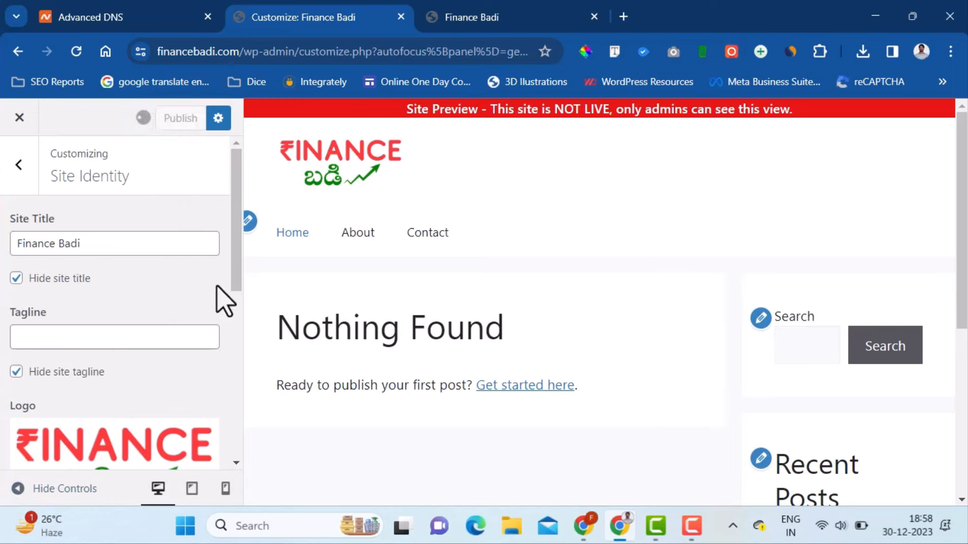
{"action": "left_click_drag", "start_coordinate": [228, 289], "coordinate": [249, 432]}
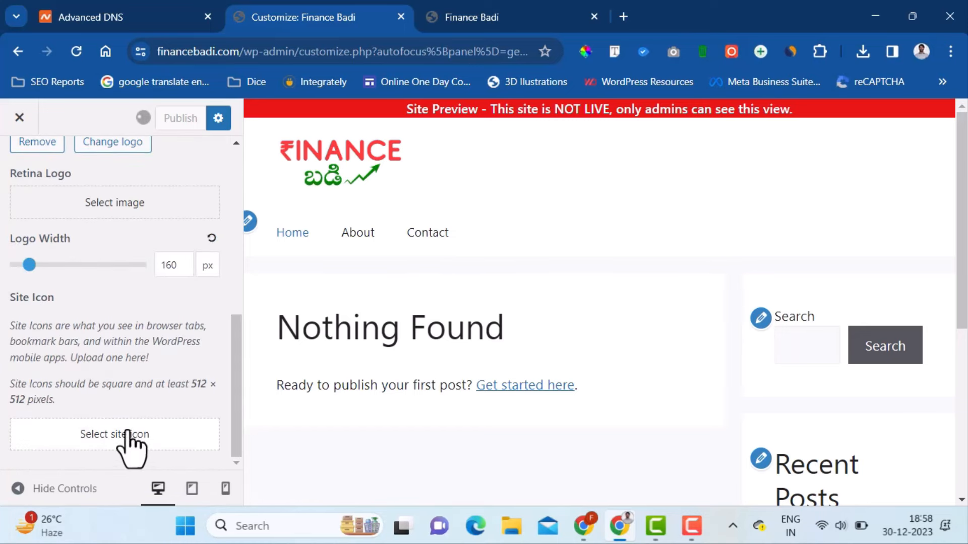
- Upload 'Finance Badi Logo 1080 x 1080 Transparent' with alt text 'Finance Badi Favicon' and crop it as site icon
{"action": "left_click", "coordinate": [146, 434]}
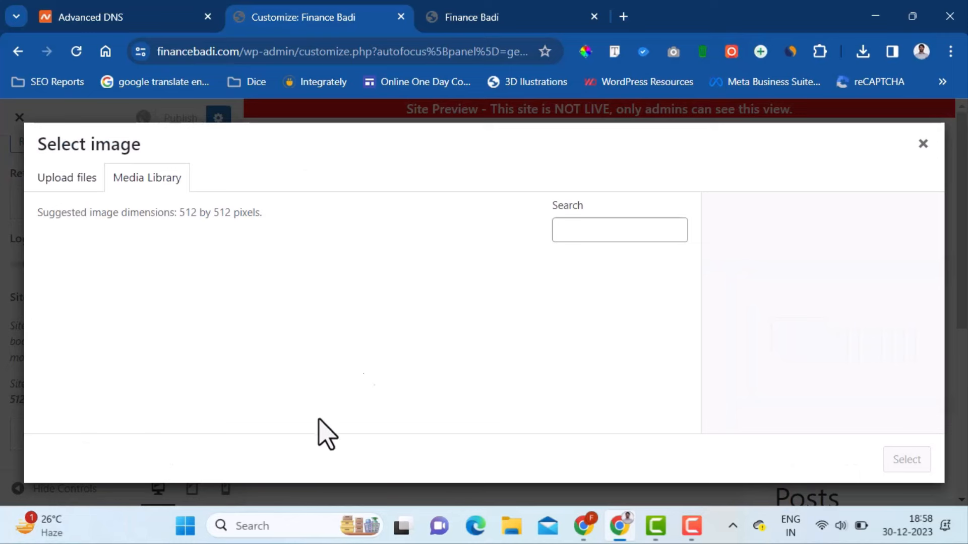
{"action": "left_click", "coordinate": [70, 183]}
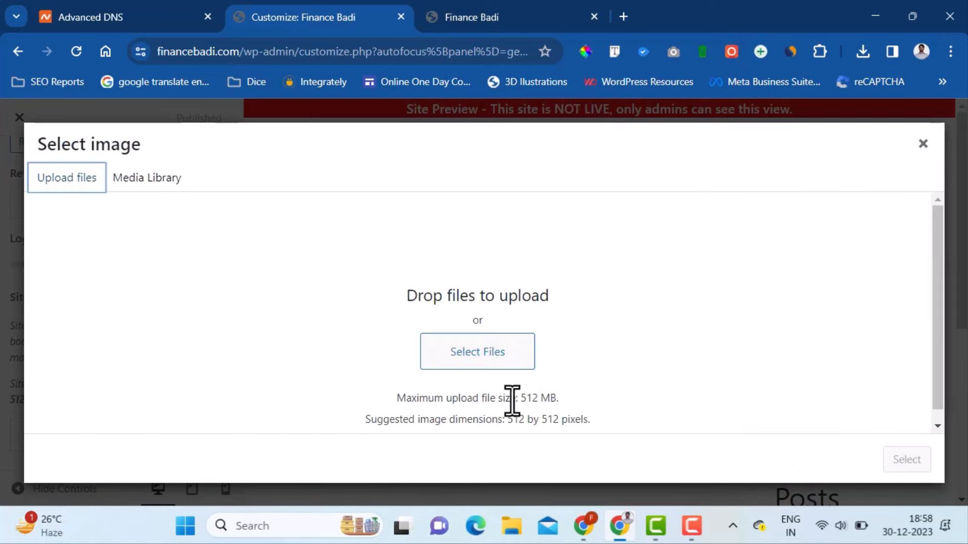
{"action": "left_click", "coordinate": [504, 357]}
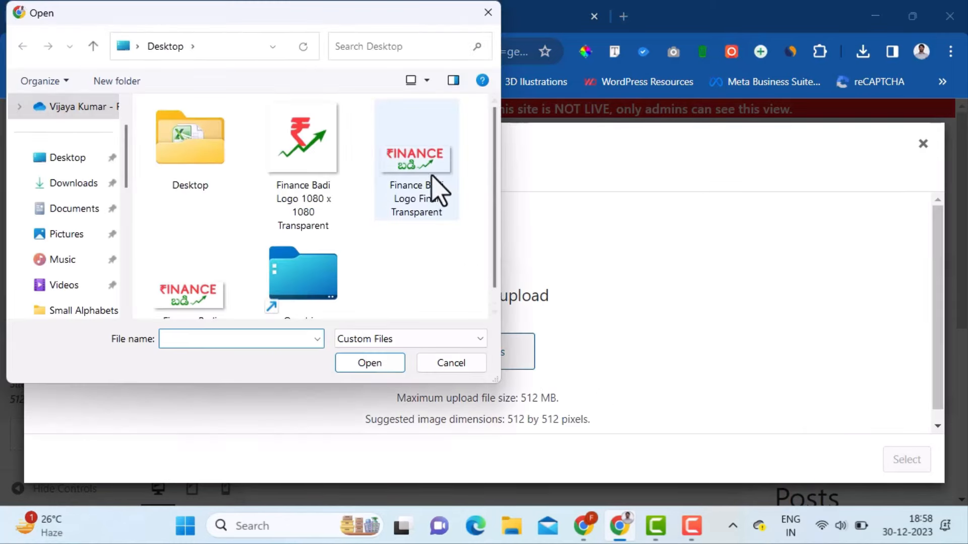
{"action": "left_click", "coordinate": [313, 198]}
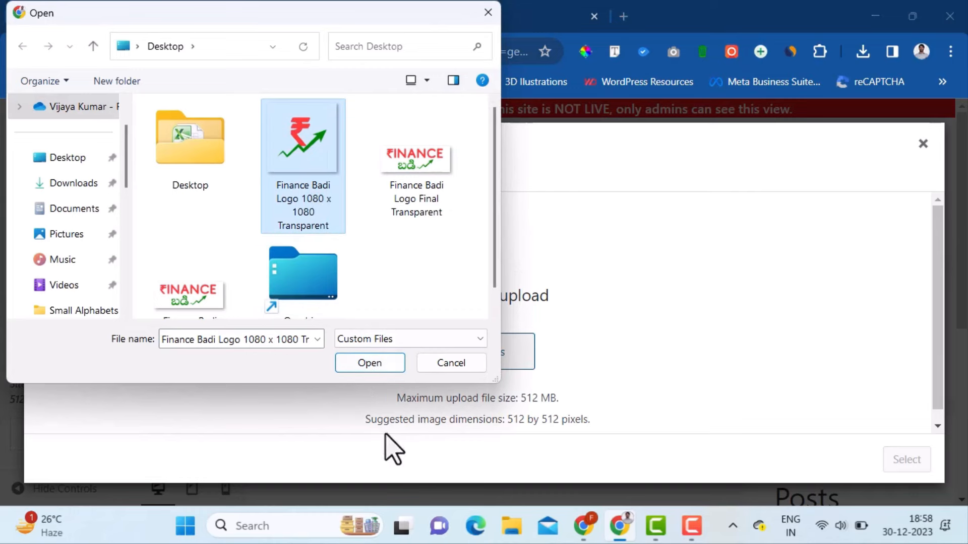
{"action": "left_click", "coordinate": [368, 364]}
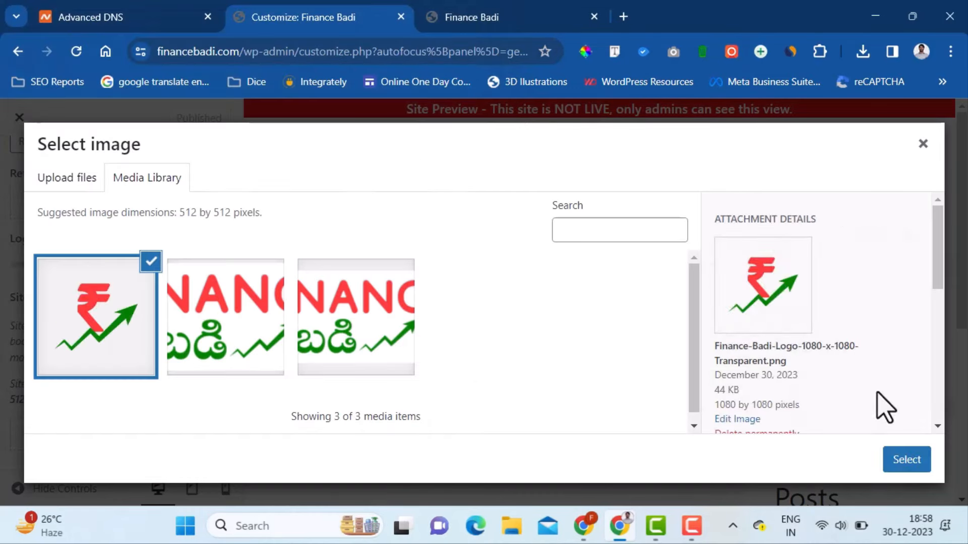
{"action": "scroll", "coordinate": [855, 394], "scroll_direction": "down", "scroll_amount": 3}
{"action": "left_click", "coordinate": [827, 315]}
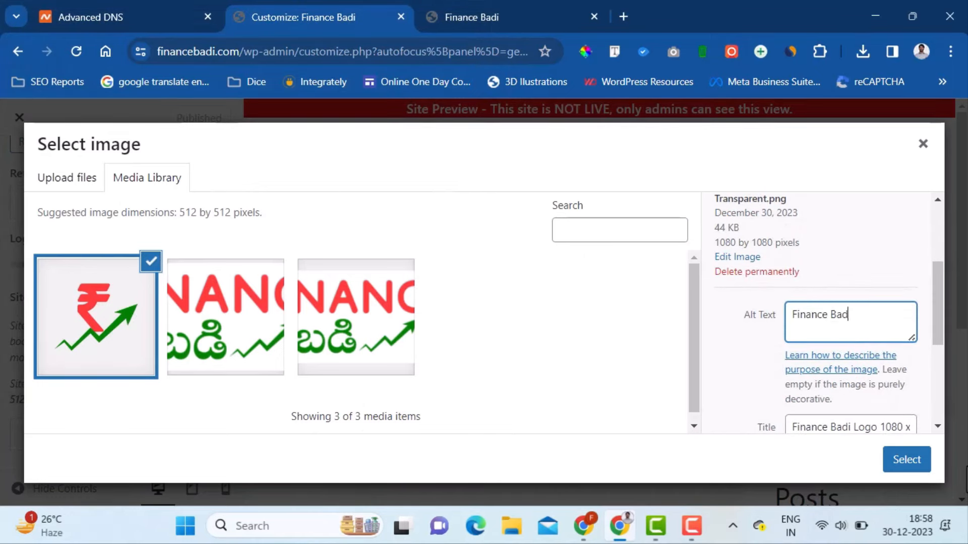
{"action": "left_click", "coordinate": [916, 462]}
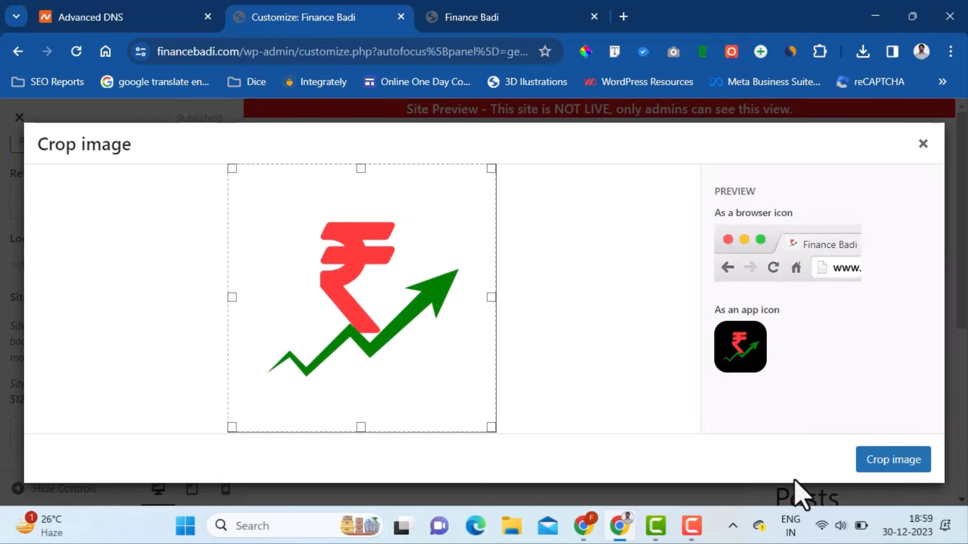
{"action": "left_click", "coordinate": [907, 470]}
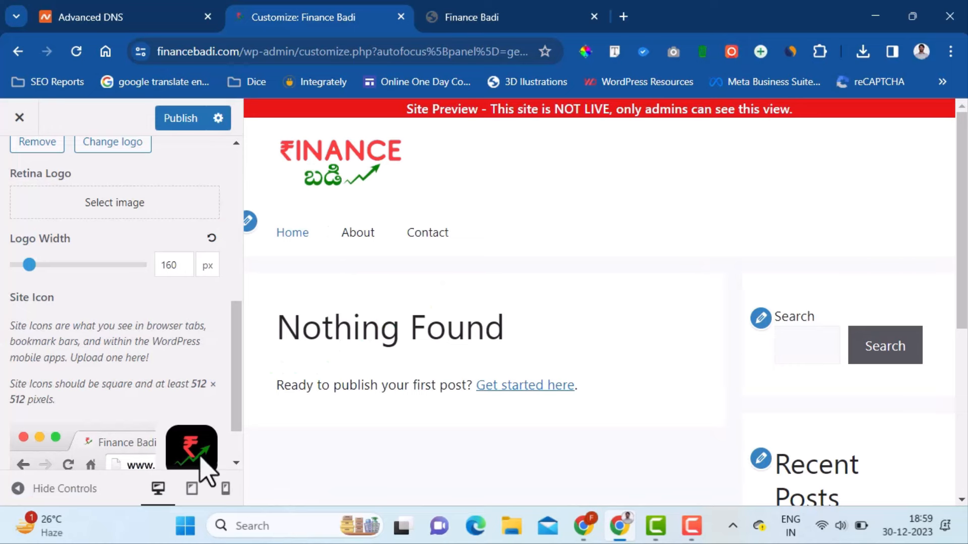
- Publish the site icon, zoom the browser to 90%, and check the reloaded live site
{"action": "left_click", "coordinate": [179, 123]}
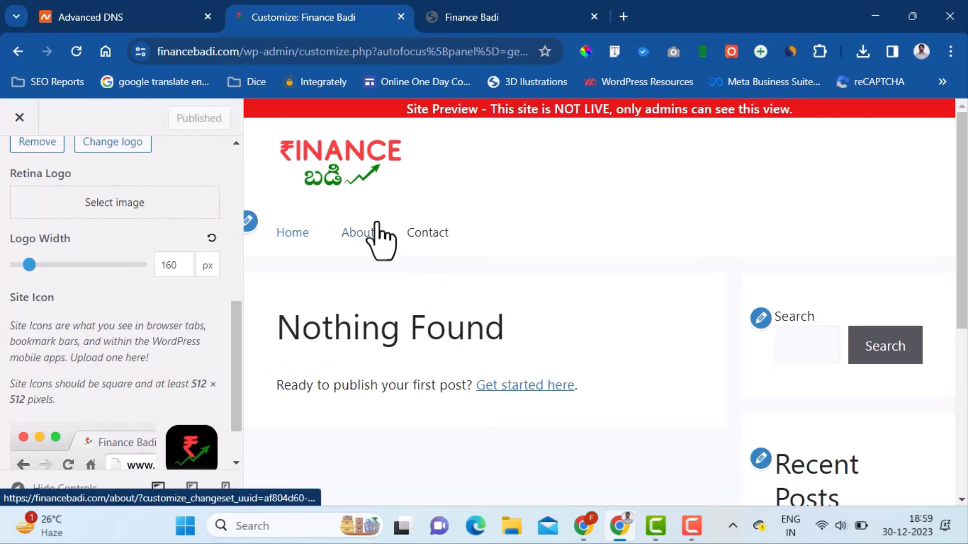
{"action": "key", "text": "ctrl+minus"}
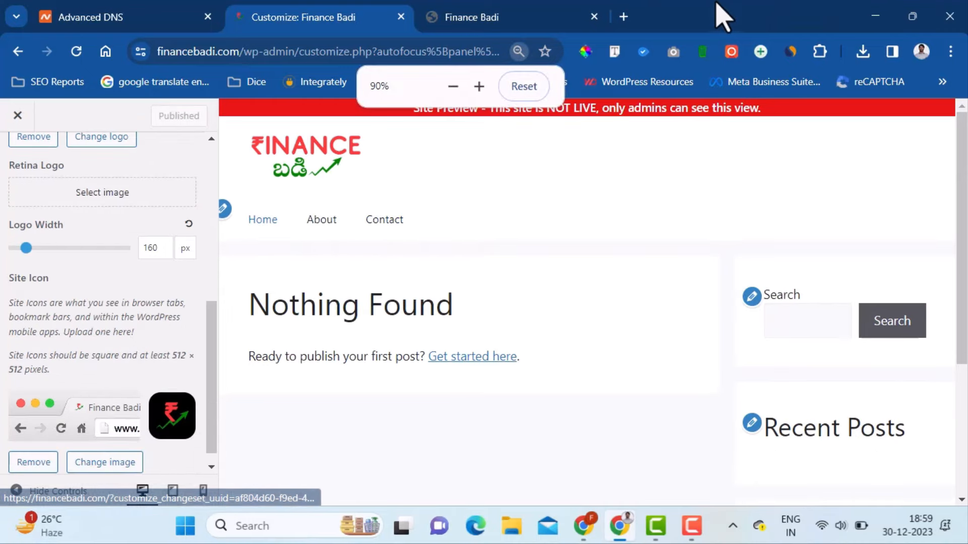
{"action": "left_click", "coordinate": [504, 17]}
{"action": "left_click", "coordinate": [76, 51]}
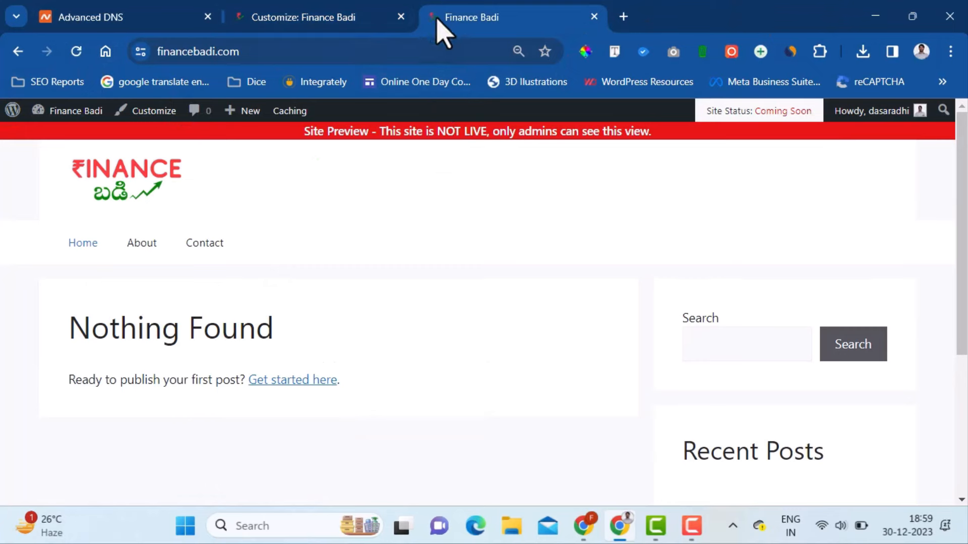
{"action": "left_click", "coordinate": [311, 23]}
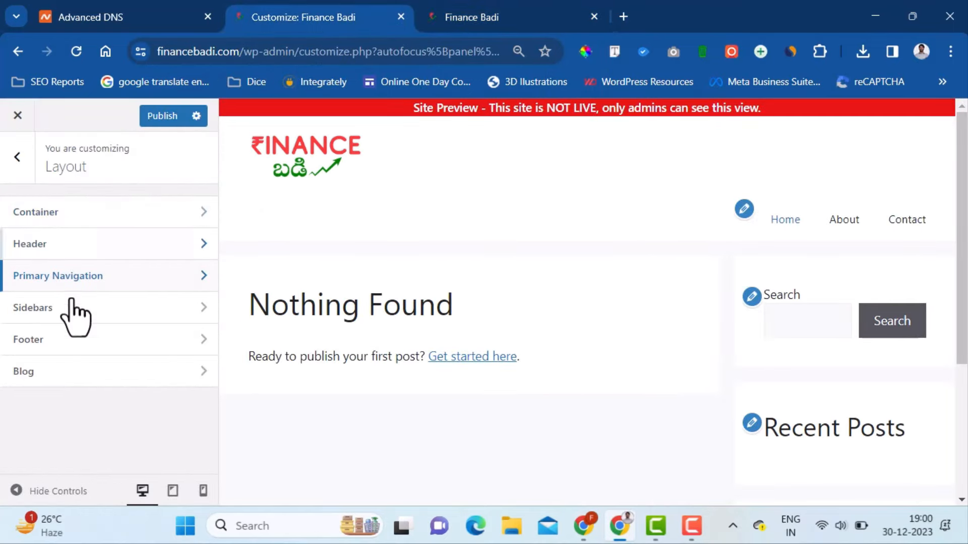
- Enable the navigation search modal in Primary Navigation and publish
{"action": "left_click", "coordinate": [99, 277]}
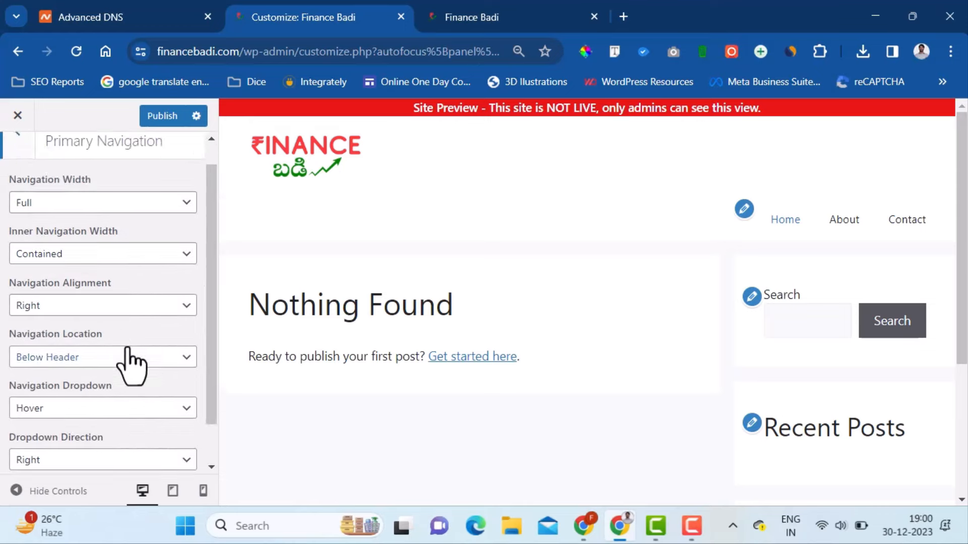
{"action": "scroll", "coordinate": [126, 363], "scroll_direction": "down", "scroll_amount": 2}
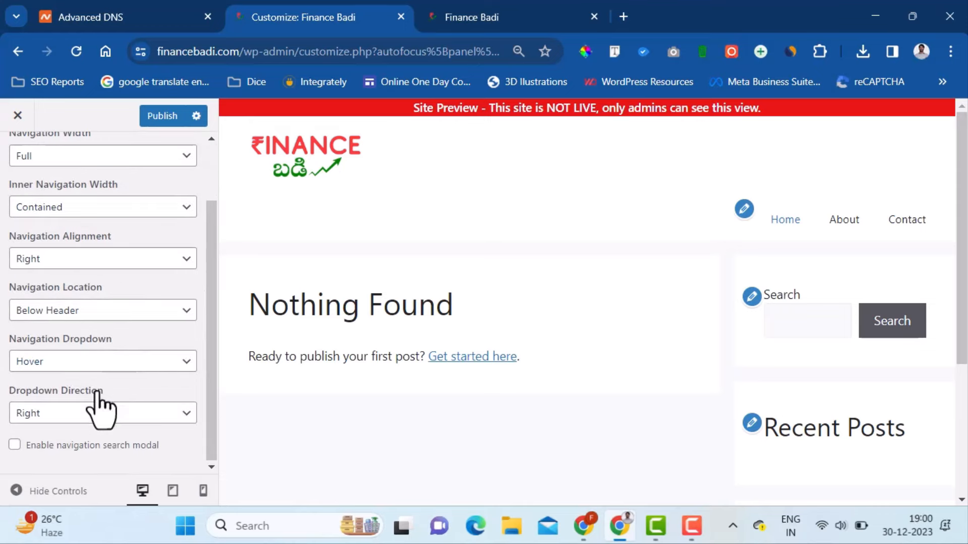
{"action": "left_click", "coordinate": [15, 446]}
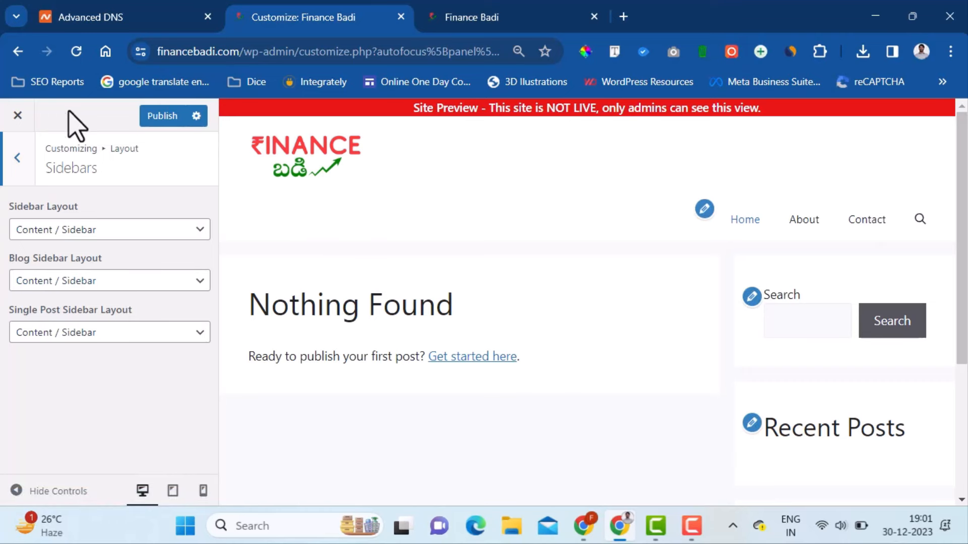
{"action": "left_click", "coordinate": [141, 117]}
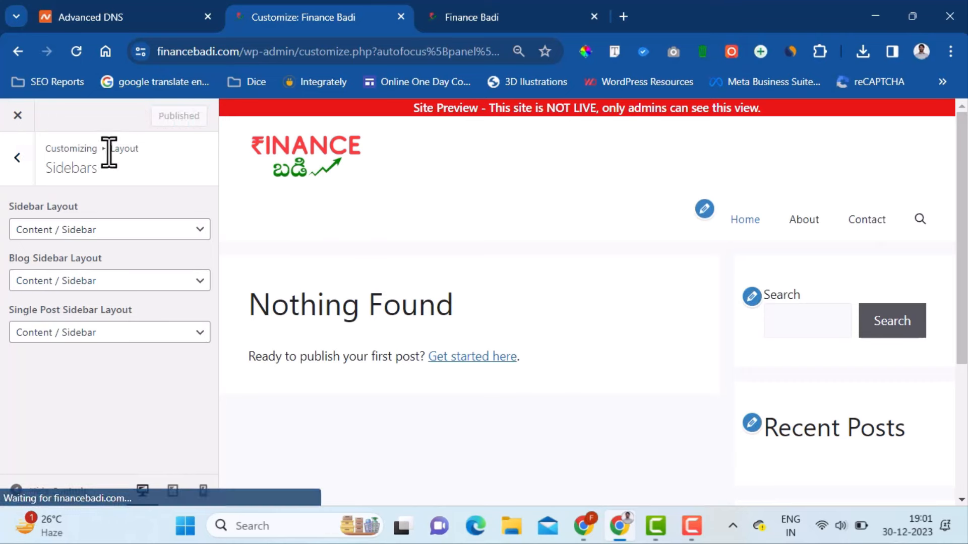
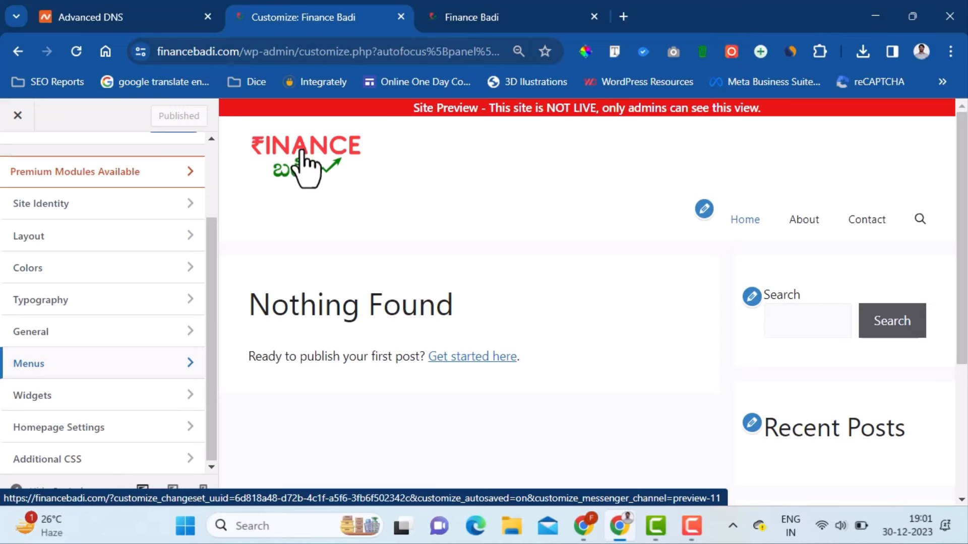
- Open the logo image in its own tab and sample its red lettering as FF3B3B with ColorPick
{"action": "right_click", "coordinate": [304, 161]}
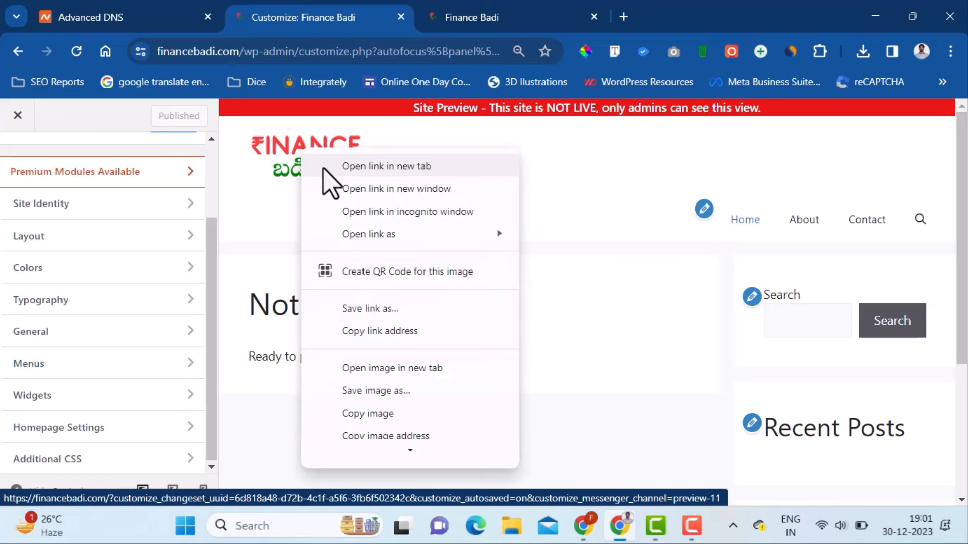
{"action": "left_click", "coordinate": [447, 374]}
{"action": "left_click", "coordinate": [521, 16]}
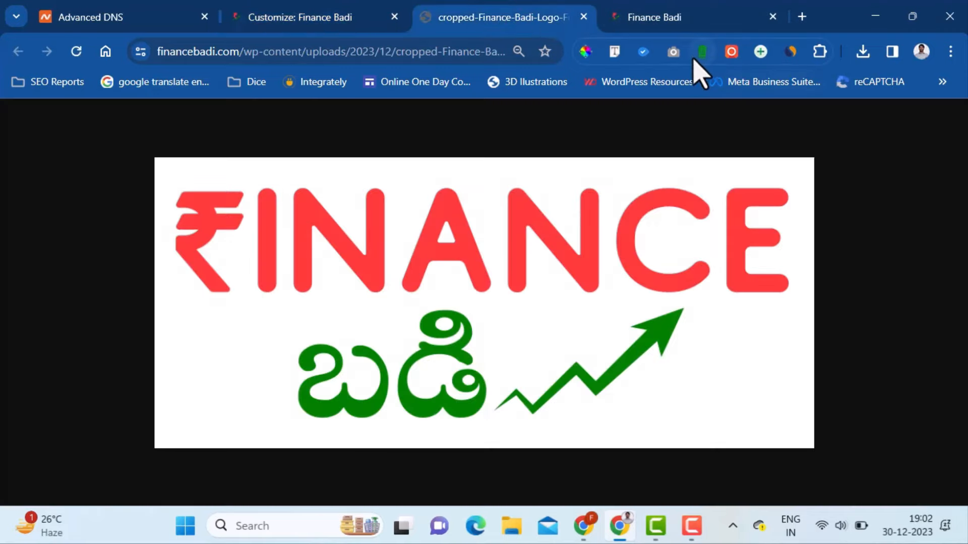
{"action": "left_click", "coordinate": [586, 51]}
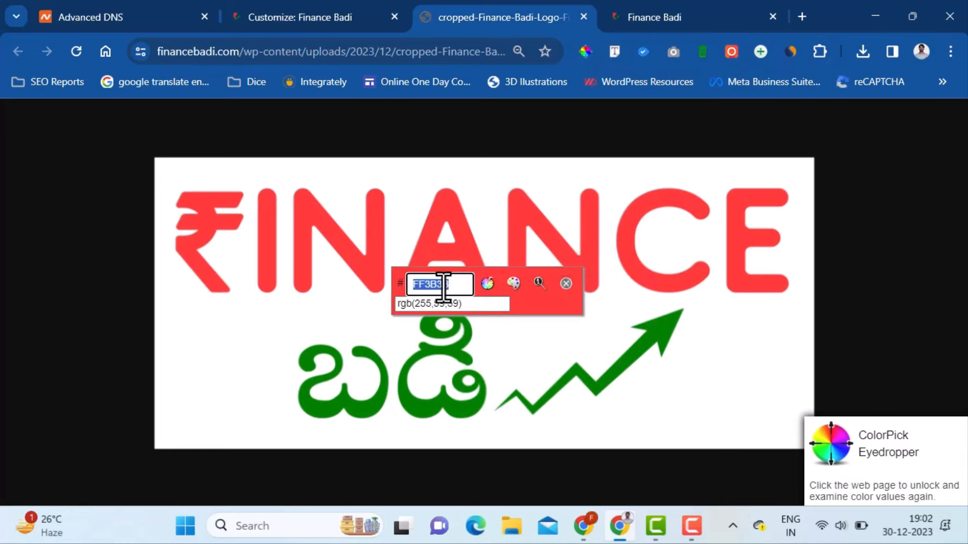
{"action": "left_click", "coordinate": [463, 236]}
{"action": "left_click", "coordinate": [423, 260]}
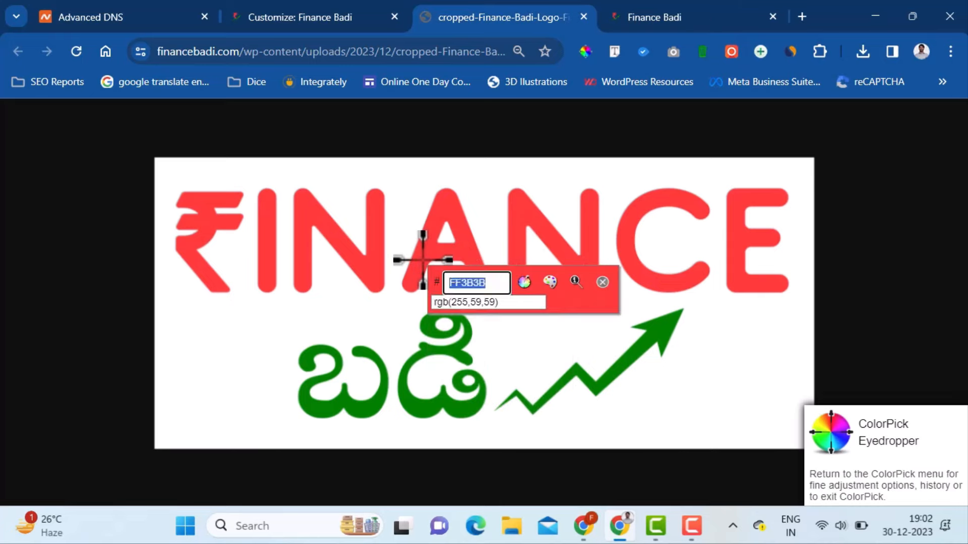
{"action": "left_click", "coordinate": [346, 13]}
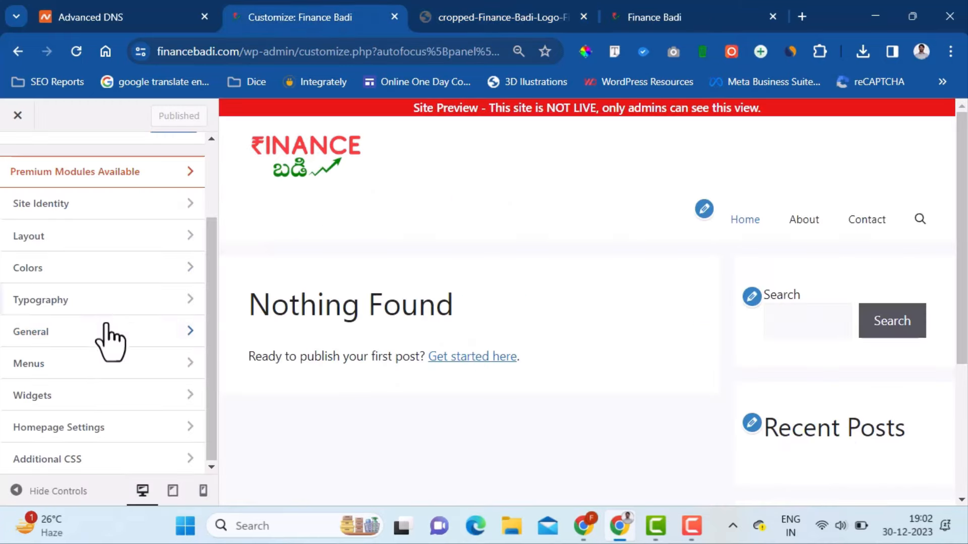
- Set the Primary Navigation background colour to the logo red #FF3B3B
{"action": "left_click", "coordinate": [95, 276]}
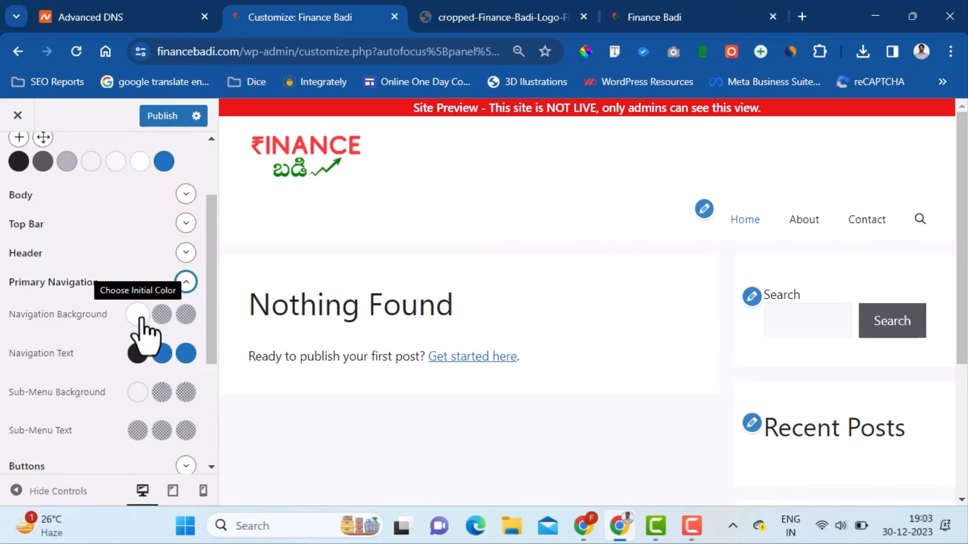
{"action": "left_click", "coordinate": [138, 315]}
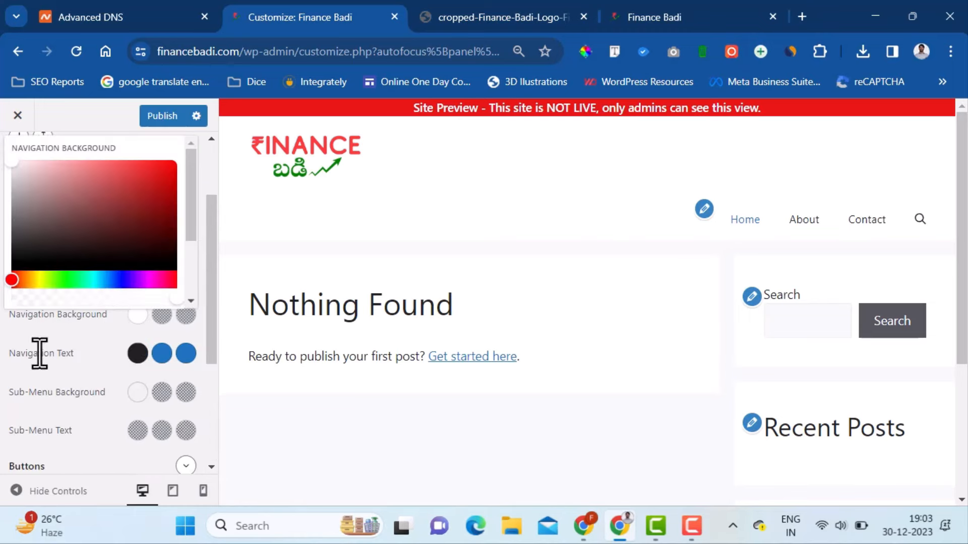
{"action": "scroll", "coordinate": [156, 255], "scroll_direction": "down", "scroll_amount": 2}
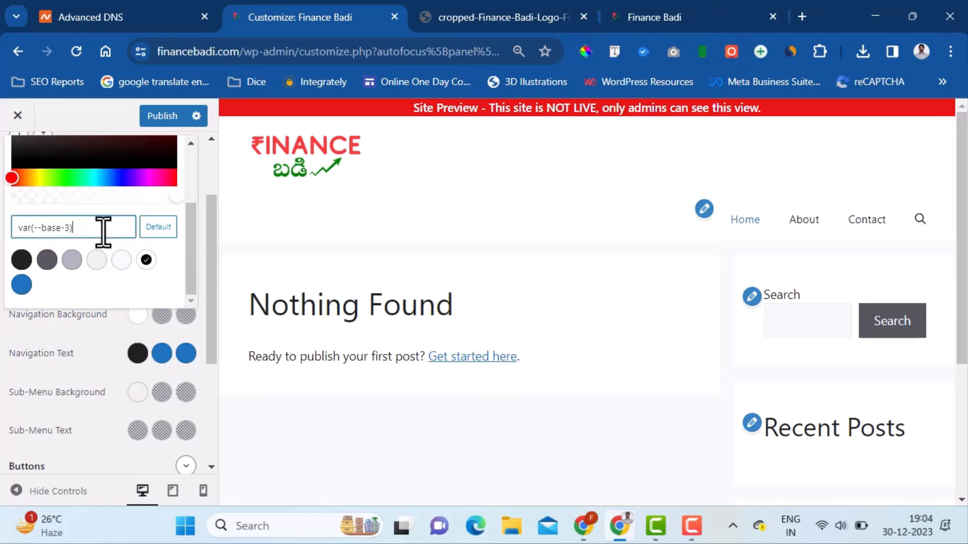
{"action": "key", "text": "ctrl+a"}
{"action": "type", "text": "#FF3B3B"}
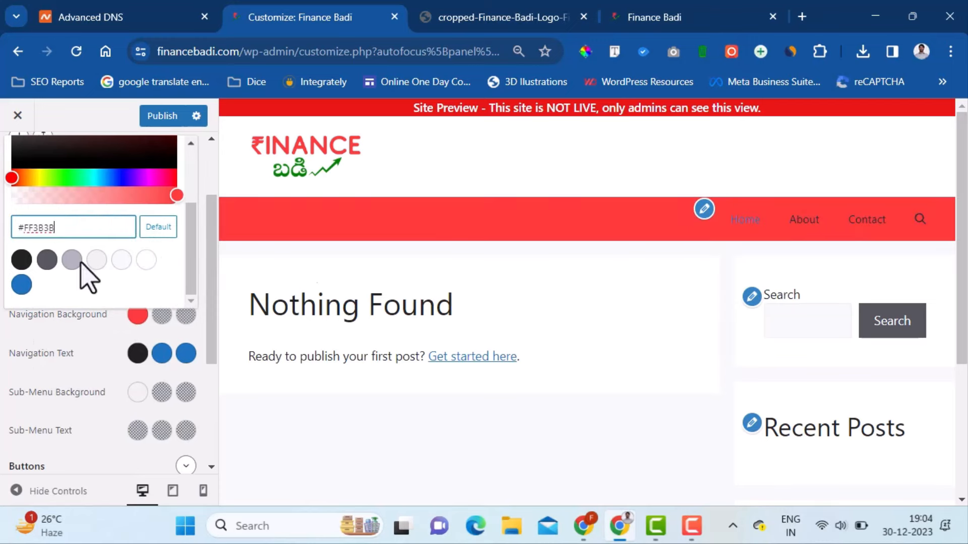
{"action": "left_click", "coordinate": [108, 353]}
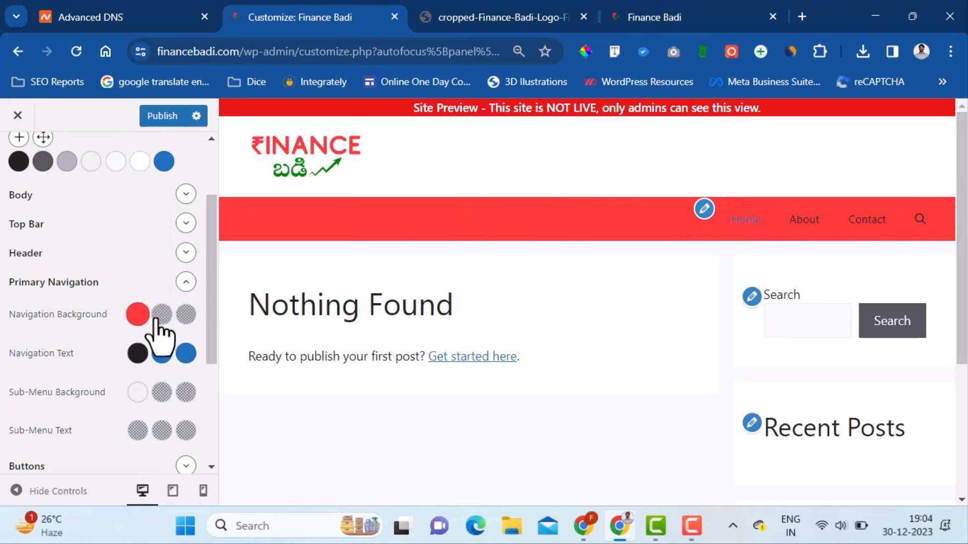
- Make the navigation text, hover and current-page link colours white
{"action": "left_click", "coordinate": [136, 354]}
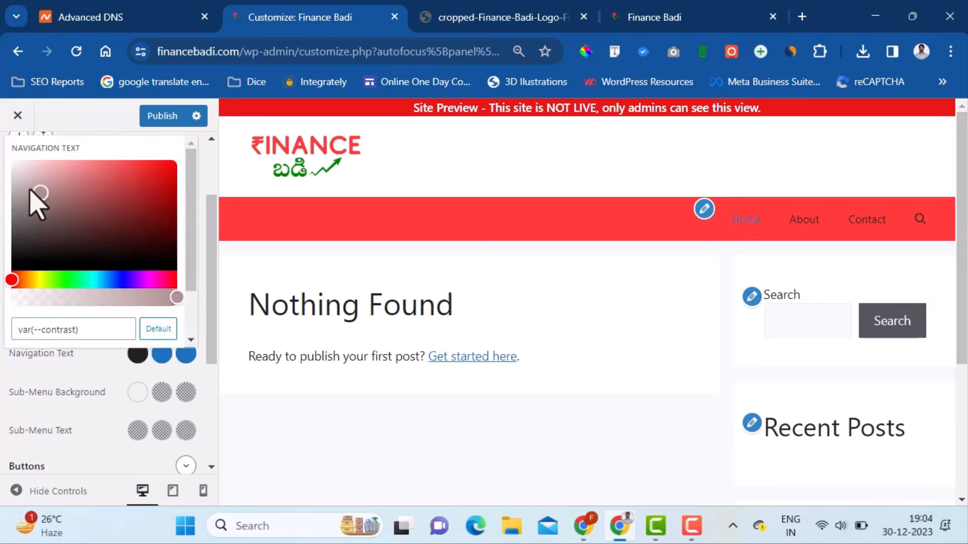
{"action": "left_click_drag", "start_coordinate": [35, 201], "coordinate": [7, 136]}
{"action": "left_click", "coordinate": [816, 388]}
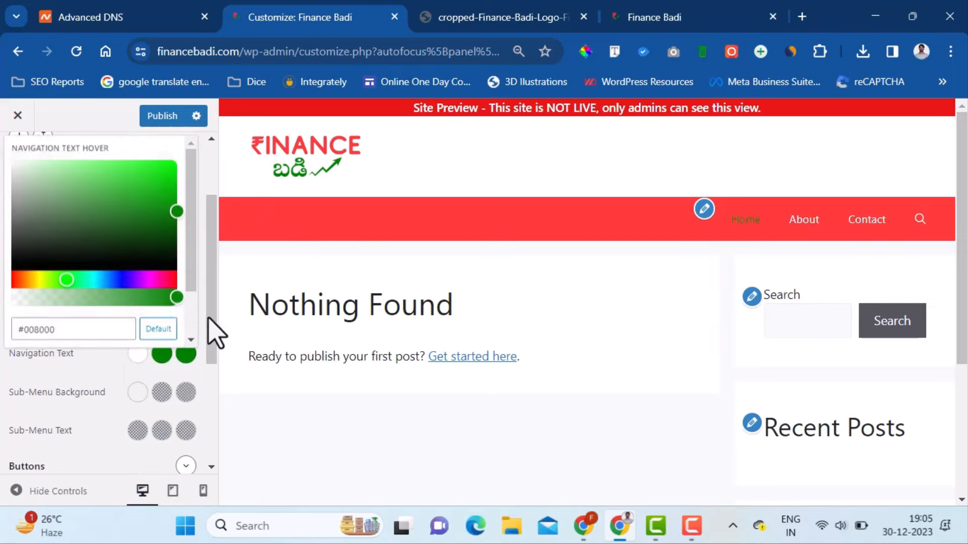
{"action": "left_click_drag", "start_coordinate": [87, 210], "coordinate": [6, 136]}
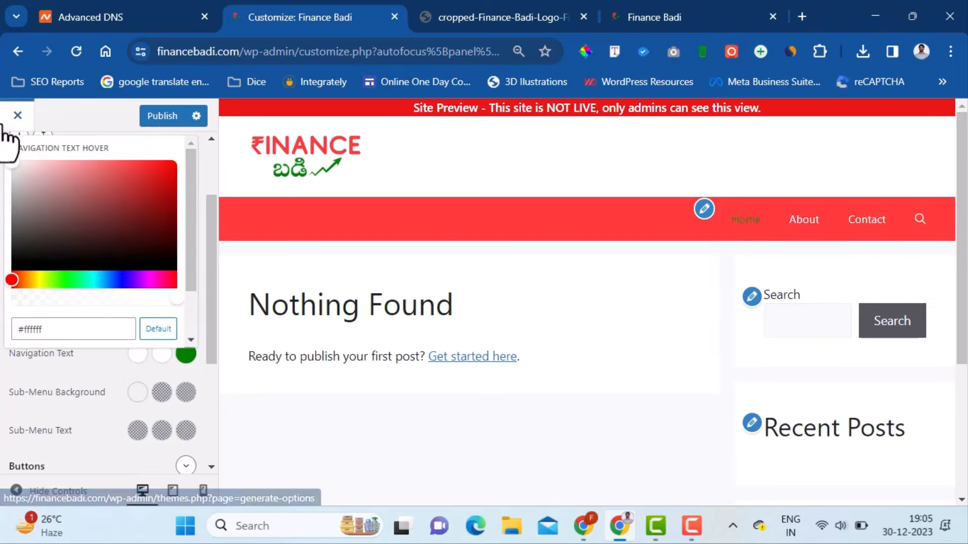
{"action": "left_click", "coordinate": [116, 369]}
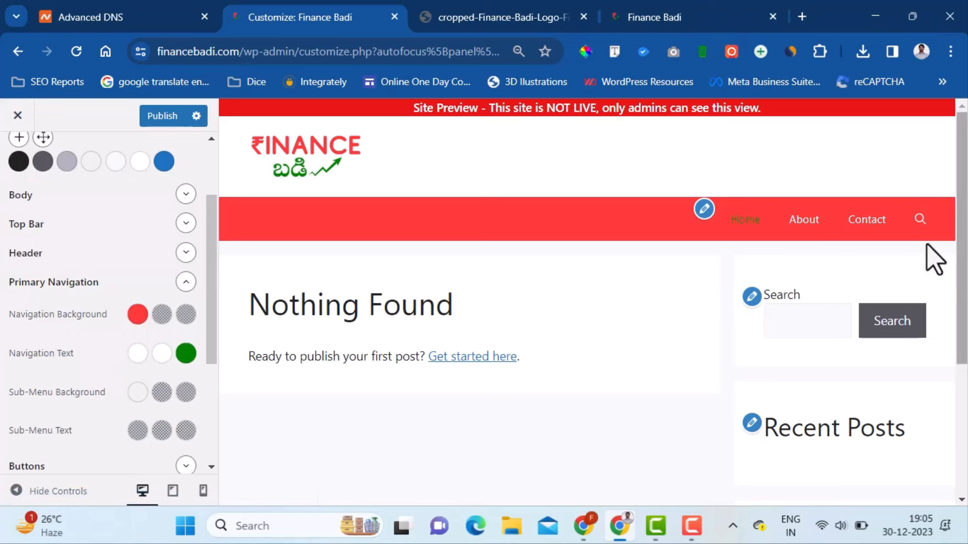
{"action": "left_click", "coordinate": [186, 355]}
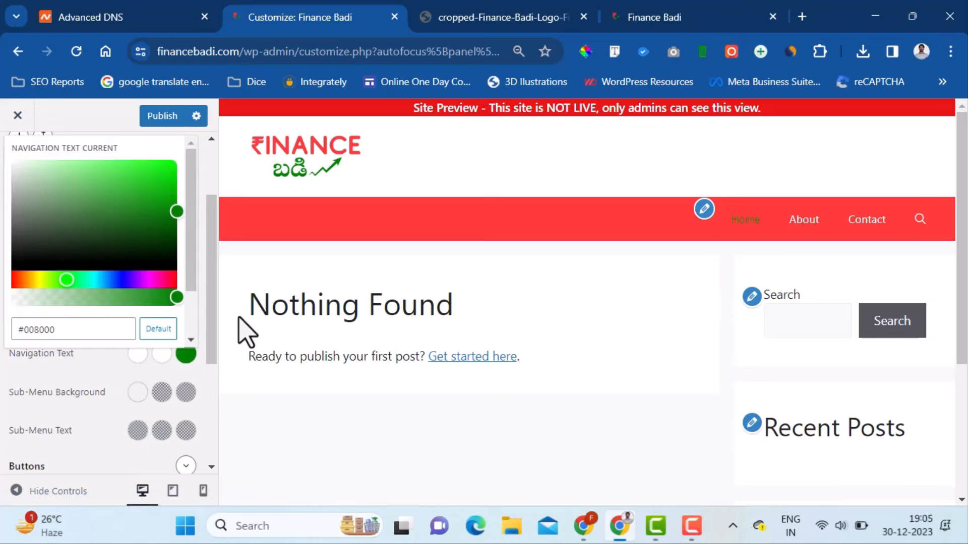
{"action": "left_click_drag", "start_coordinate": [64, 231], "coordinate": [2, 119]}
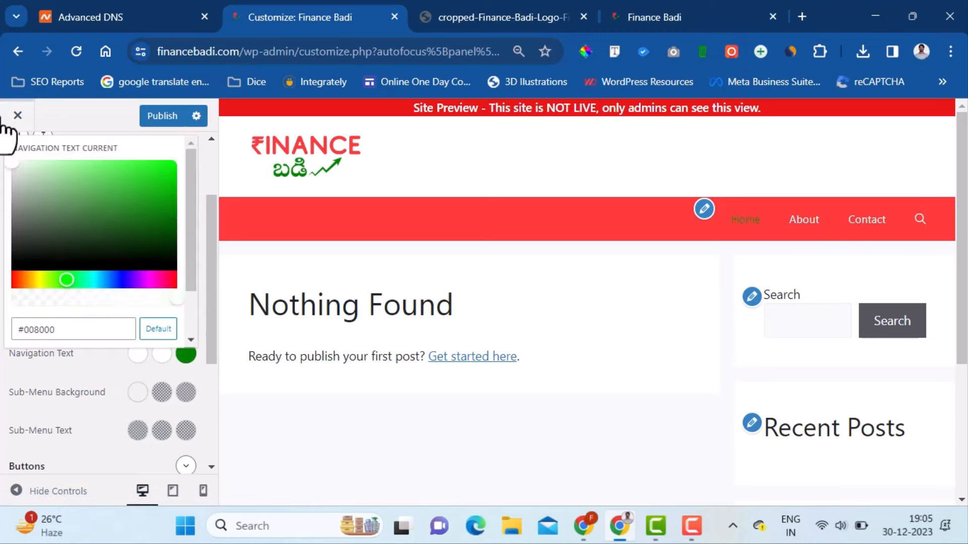
{"action": "left_click", "coordinate": [101, 368]}
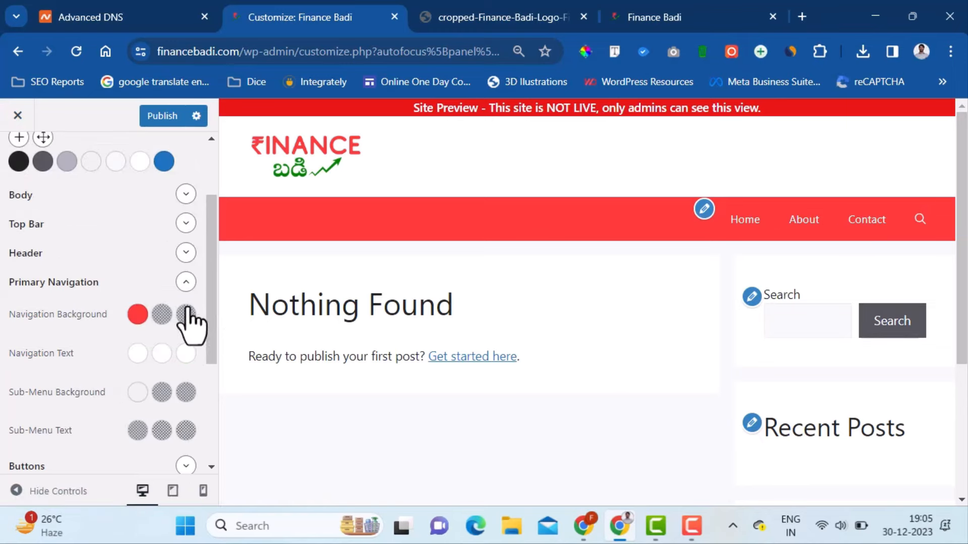
- Set the button background colour to green #008000
{"action": "left_click", "coordinate": [186, 282]}
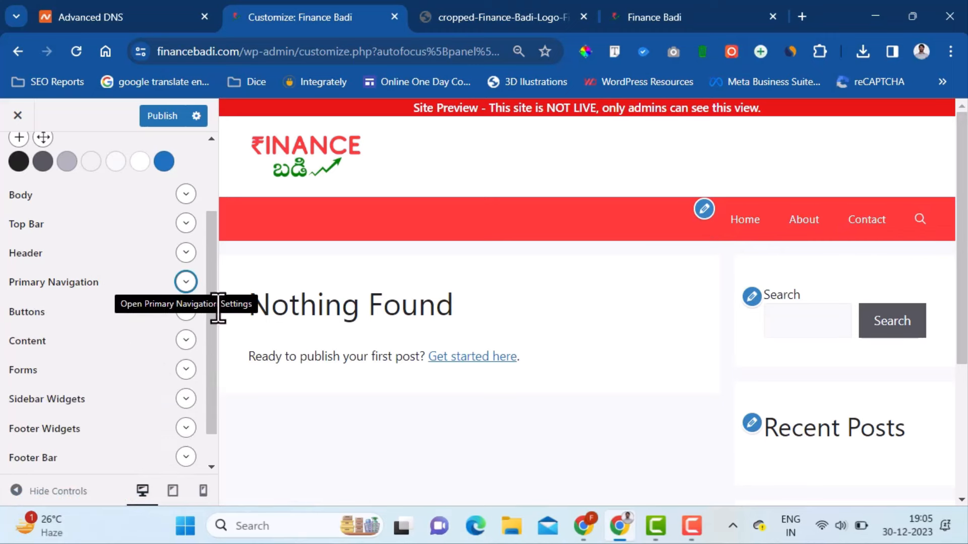
{"action": "scroll", "coordinate": [209, 342], "scroll_direction": "down", "scroll_amount": 1}
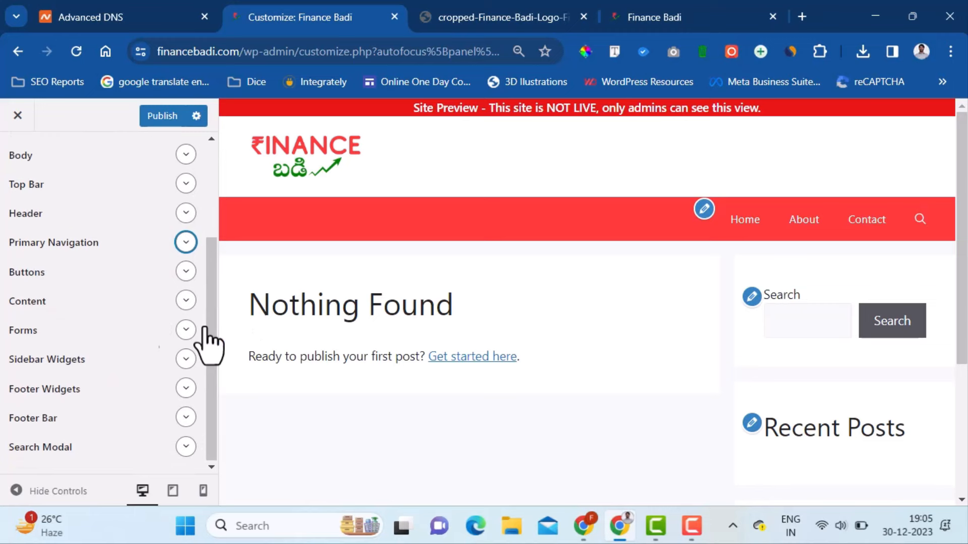
{"action": "left_click", "coordinate": [186, 272]}
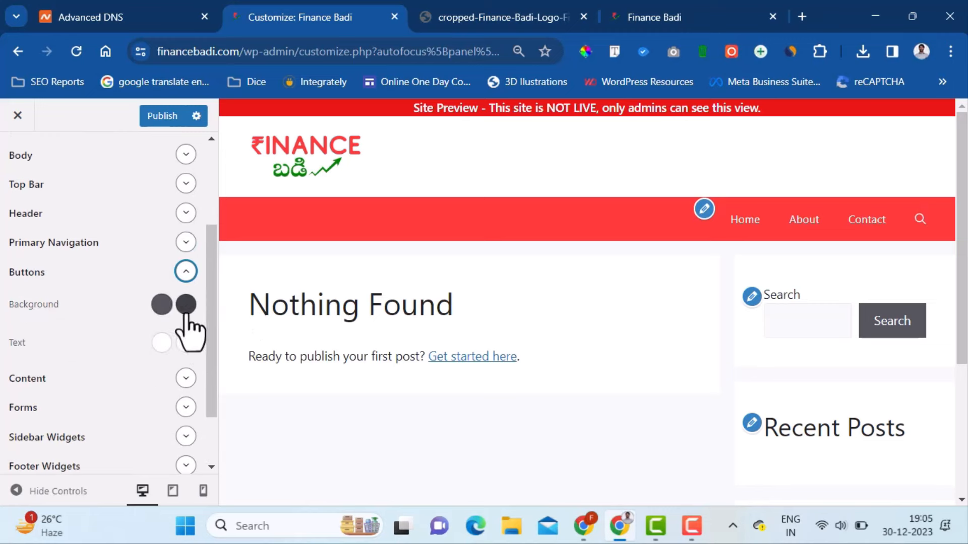
{"action": "left_click", "coordinate": [162, 305]}
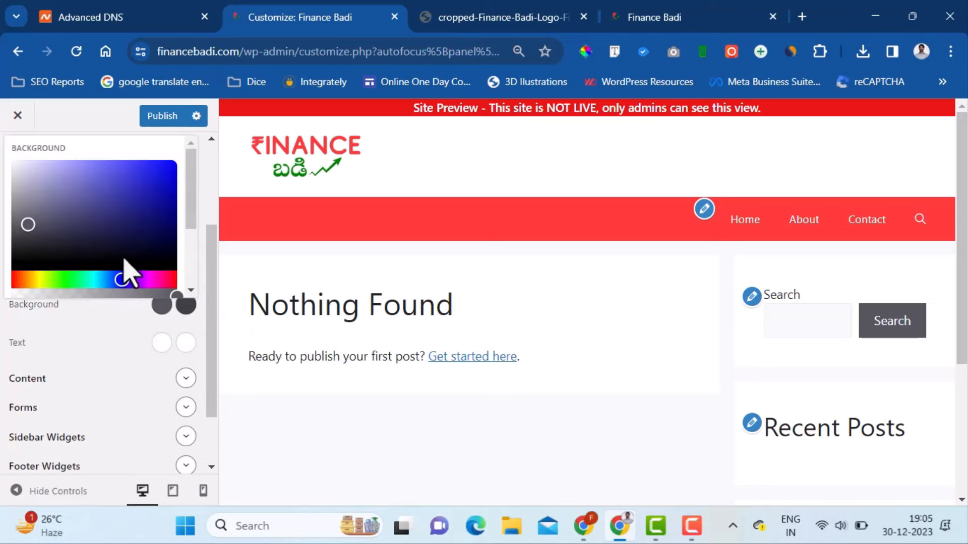
{"action": "scroll", "coordinate": [124, 270], "scroll_direction": "down", "scroll_amount": 2}
{"action": "left_click", "coordinate": [95, 218]}
{"action": "key", "text": "ctrl+a"}
{"action": "type", "text": "#008000"}
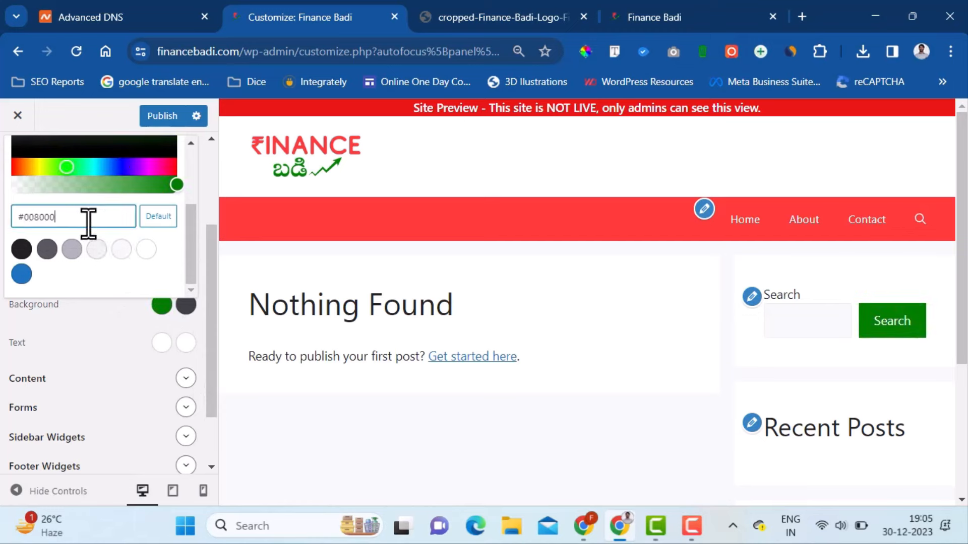
{"action": "left_click", "coordinate": [122, 278]}
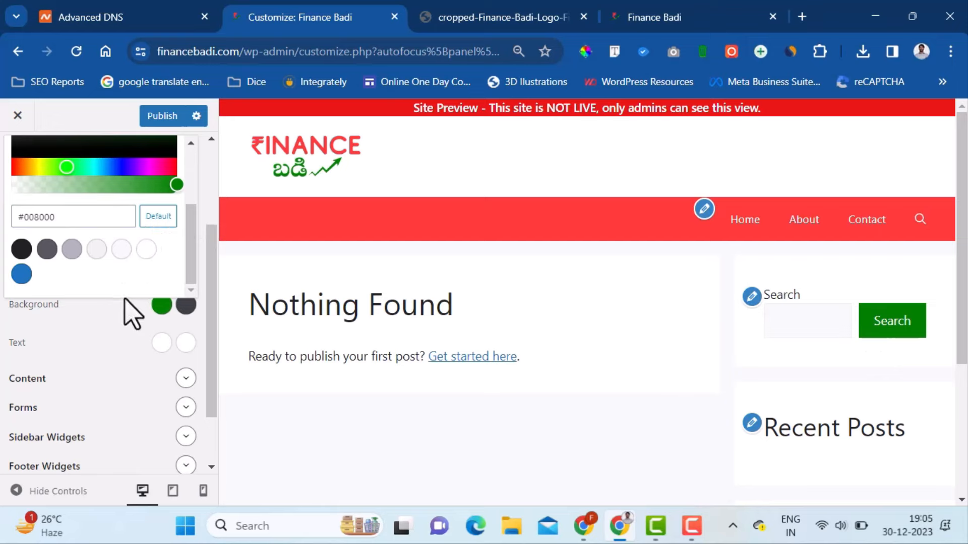
{"action": "left_click", "coordinate": [141, 337]}
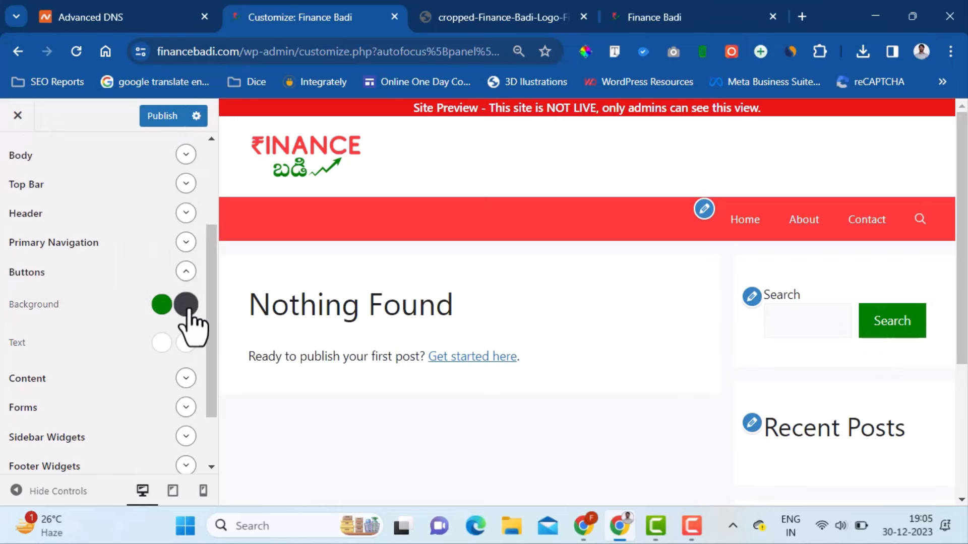
- Resample the logo red FF3B3B, set it as the button hover colour, and publish
{"action": "left_click", "coordinate": [186, 305]}
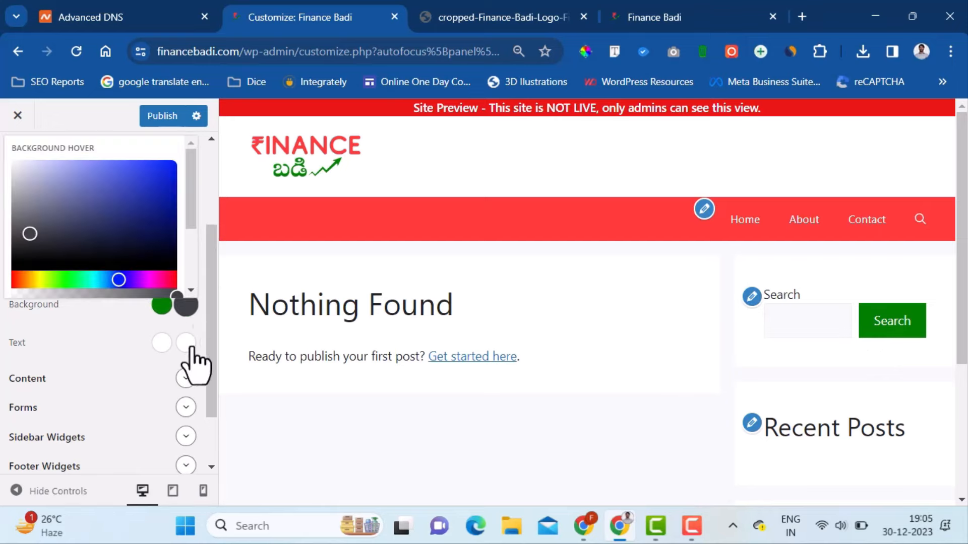
{"action": "left_click", "coordinate": [529, 13]}
{"action": "key", "text": "alt+p"}
{"action": "left_click", "coordinate": [377, 268]}
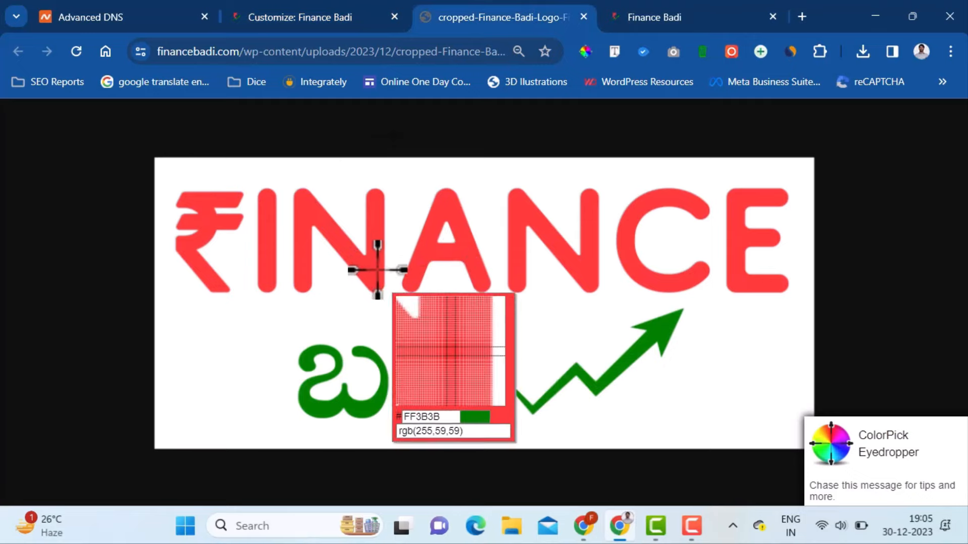
{"action": "left_click", "coordinate": [372, 270]}
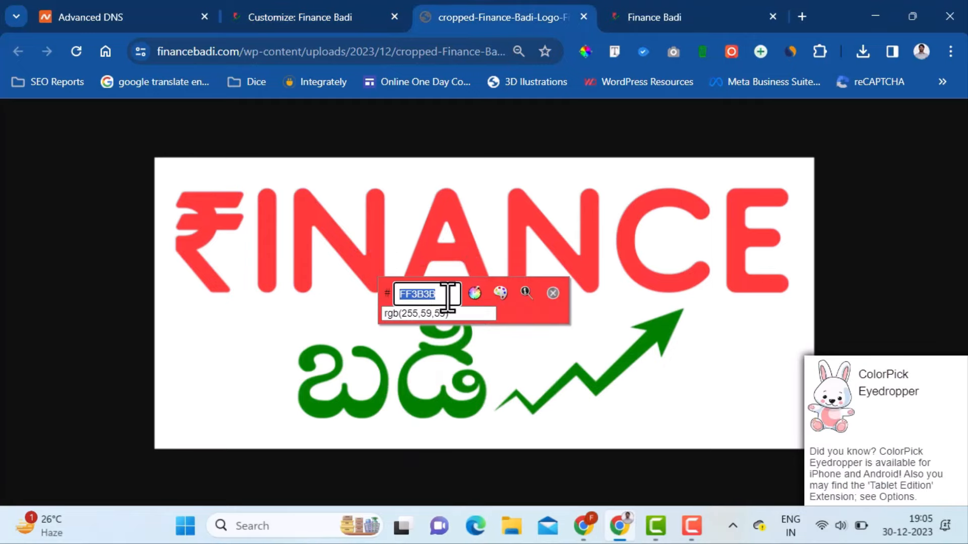
{"action": "left_click", "coordinate": [343, 10]}
{"action": "scroll", "coordinate": [106, 290], "scroll_direction": "down", "scroll_amount": 3}
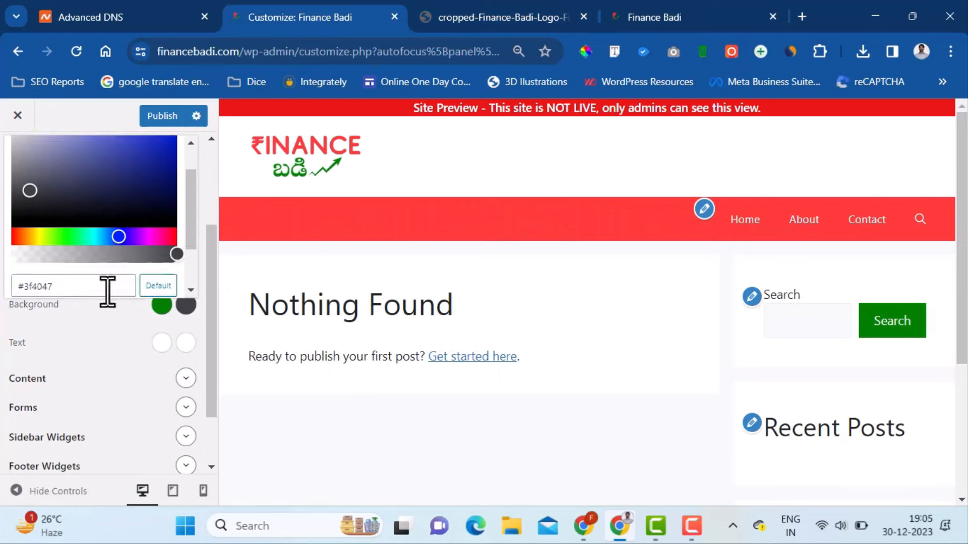
{"action": "triple_click", "coordinate": [100, 216]}
{"action": "type", "text": "#FF3B3B"}
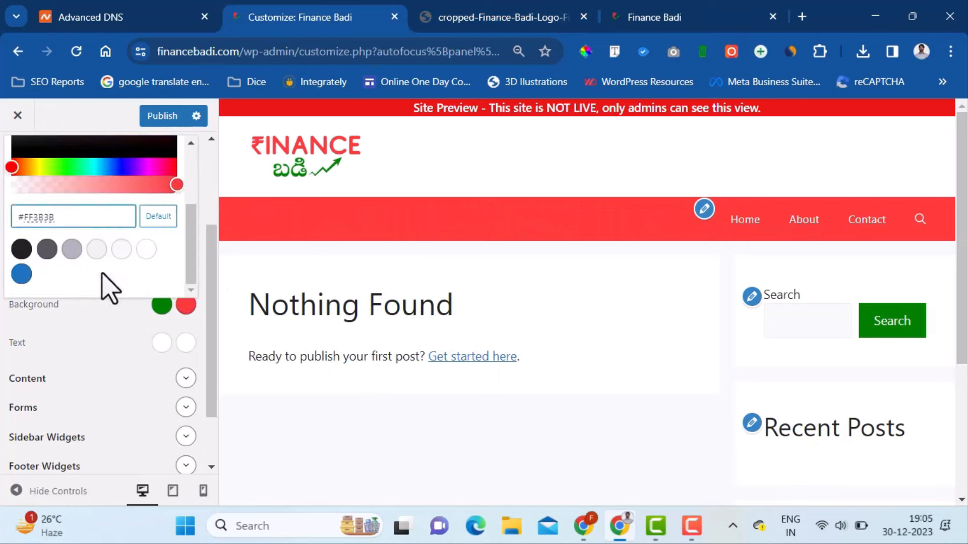
{"action": "left_click", "coordinate": [104, 335]}
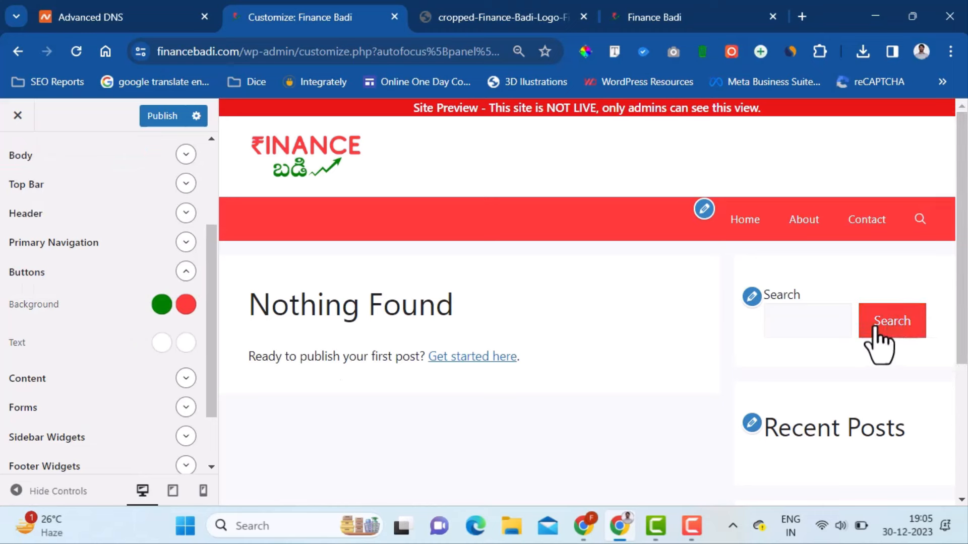
{"action": "left_click", "coordinate": [159, 116]}
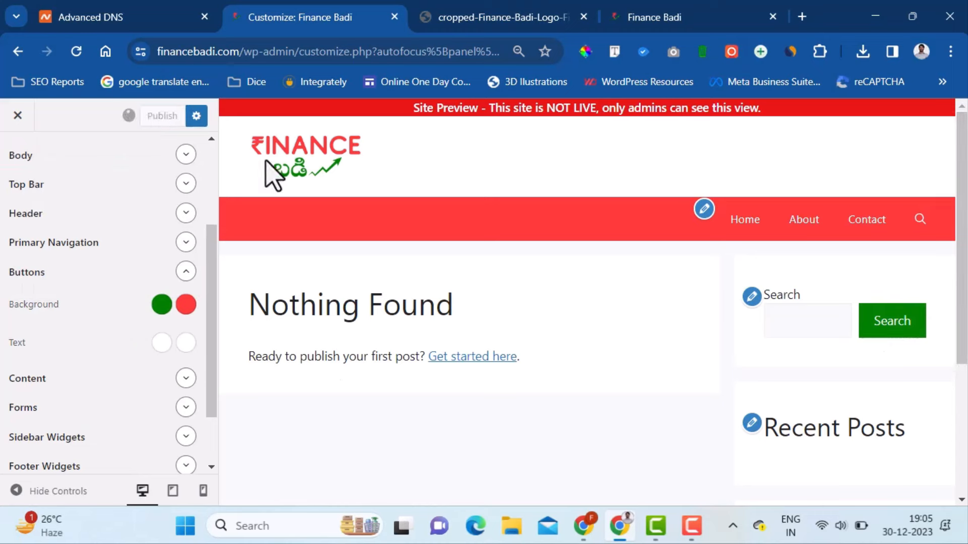
- Check the Content text colour picker and close it without changing anything
{"action": "scroll", "coordinate": [211, 421], "scroll_direction": "down", "scroll_amount": 3}
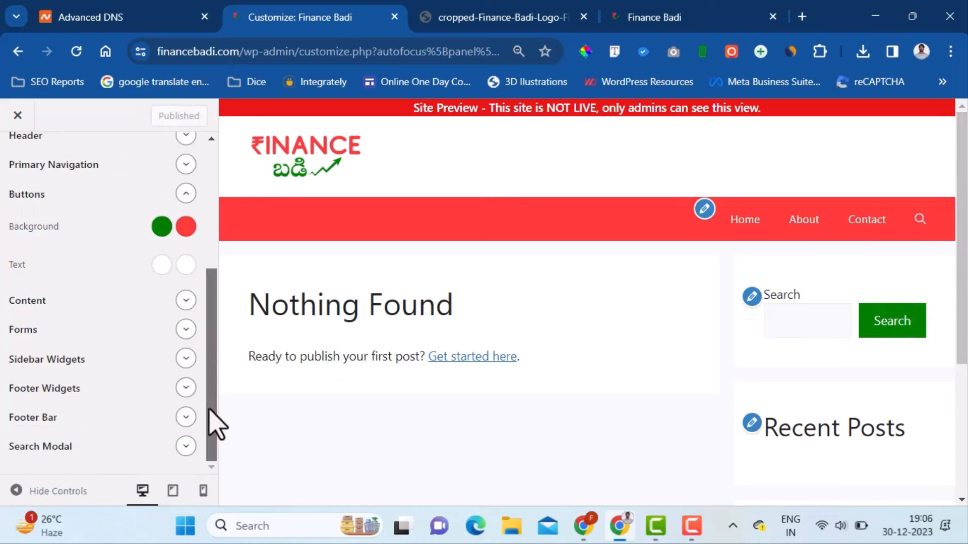
{"action": "left_click", "coordinate": [186, 301]}
{"action": "scroll", "coordinate": [195, 345], "scroll_direction": "down", "scroll_amount": 3}
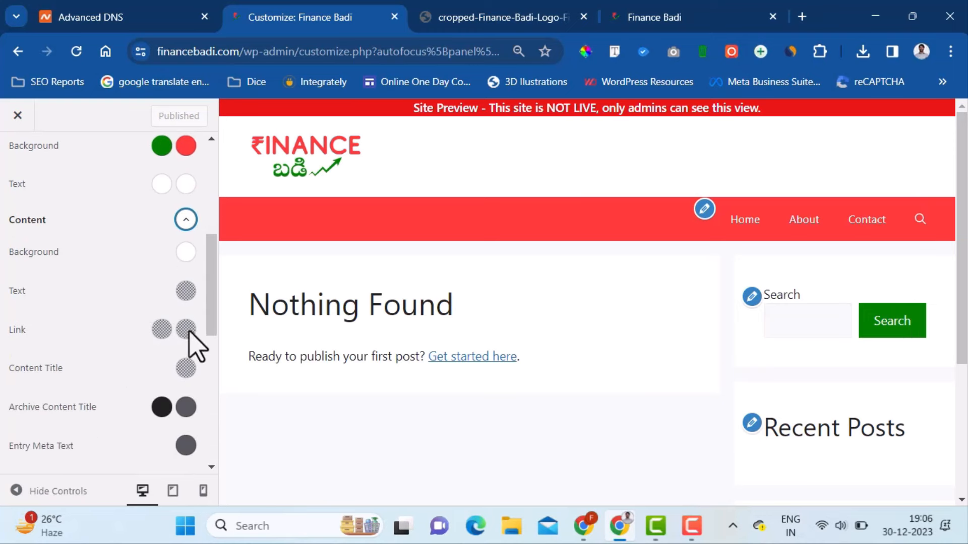
{"action": "left_click", "coordinate": [187, 292]}
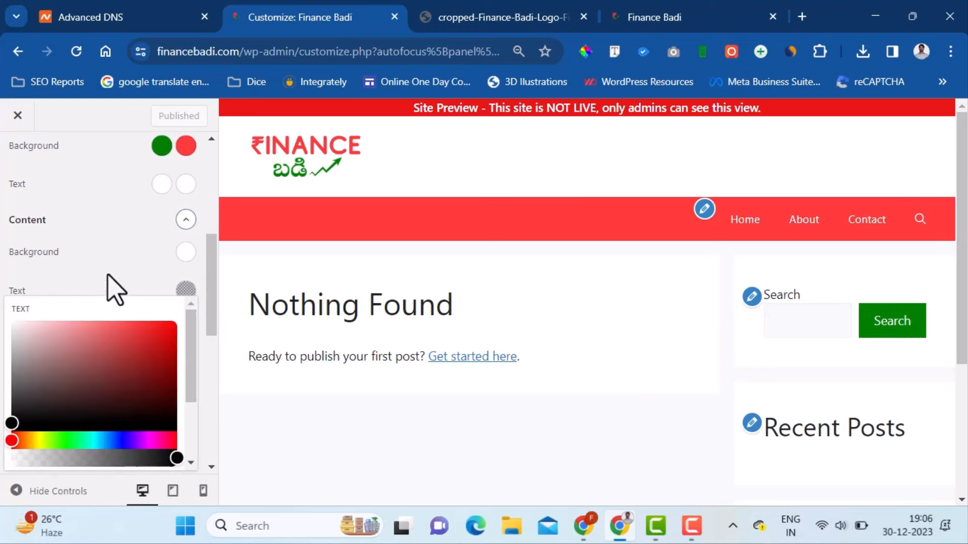
{"action": "scroll", "coordinate": [106, 414], "scroll_direction": "down", "scroll_amount": 2}
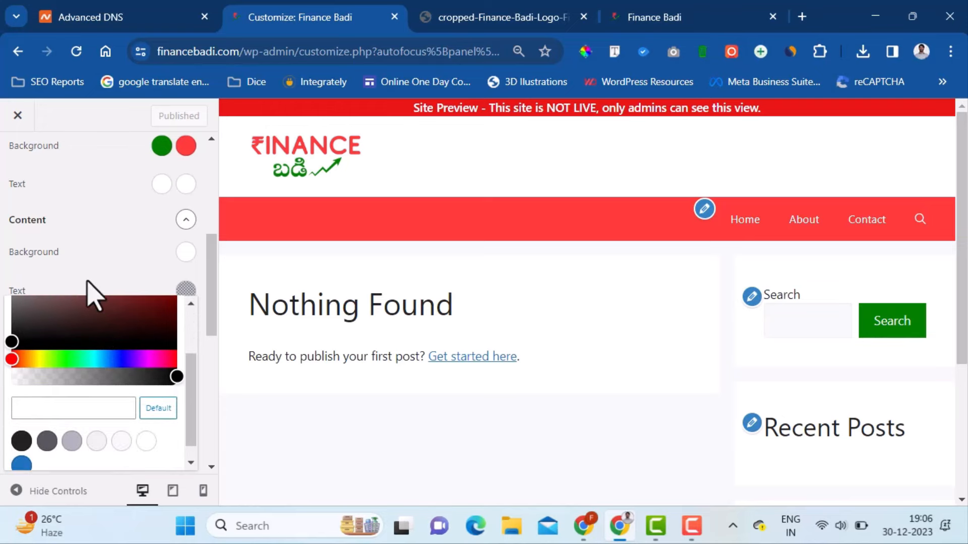
{"action": "left_click", "coordinate": [90, 295]}
{"action": "left_click", "coordinate": [186, 220]}
{"action": "scroll", "coordinate": [154, 297], "scroll_direction": "up", "scroll_amount": 5}
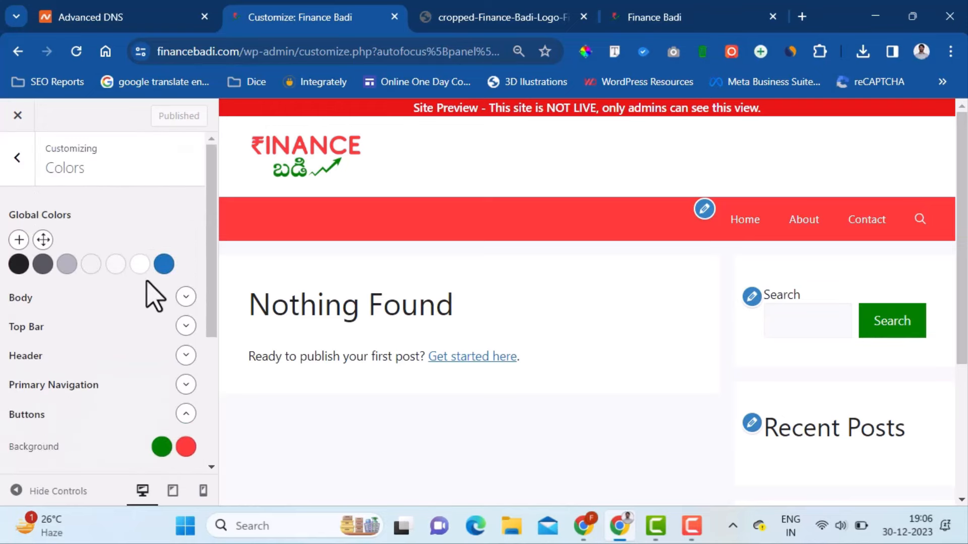
- Add the NTR Google font in the Typography Font Manager
{"action": "left_click", "coordinate": [15, 162]}
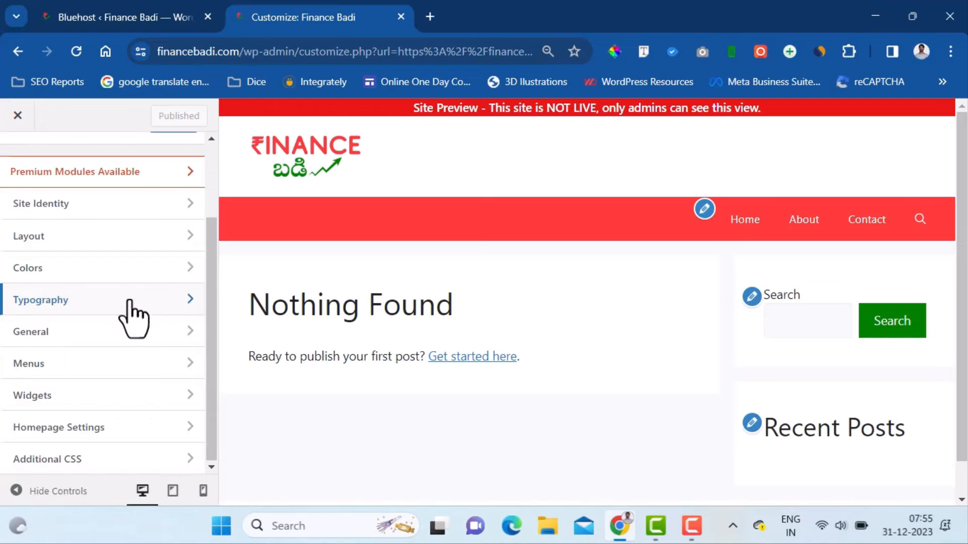
{"action": "left_click", "coordinate": [132, 300]}
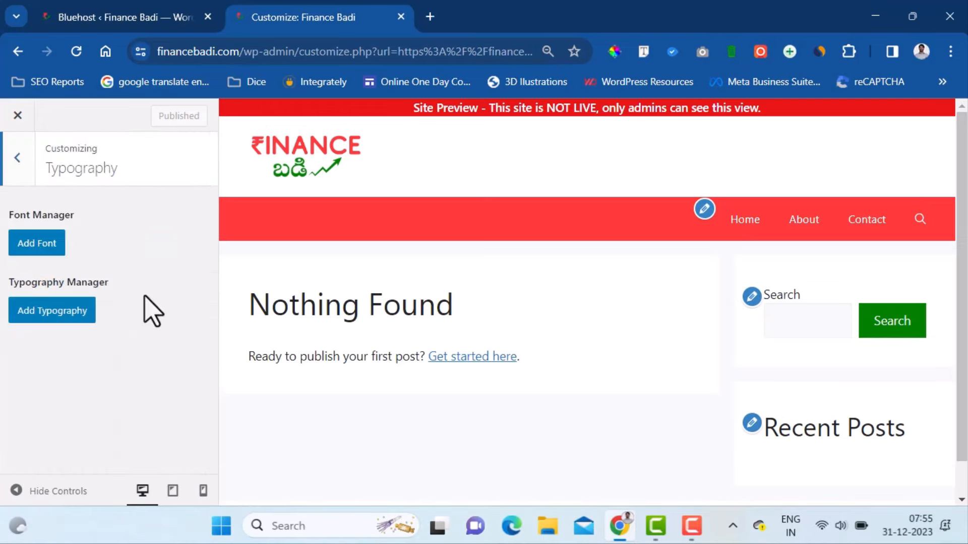
{"action": "left_click", "coordinate": [38, 244]}
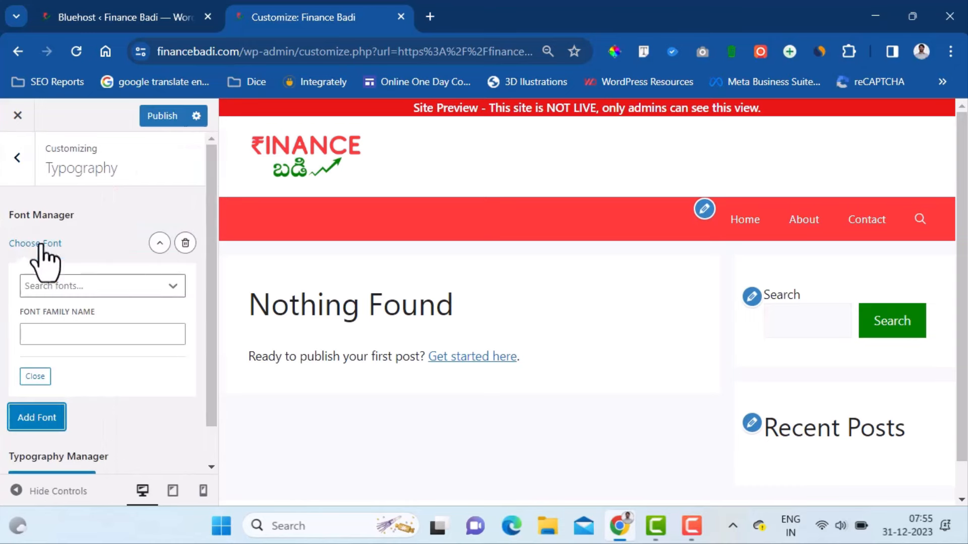
{"action": "left_click", "coordinate": [126, 286]}
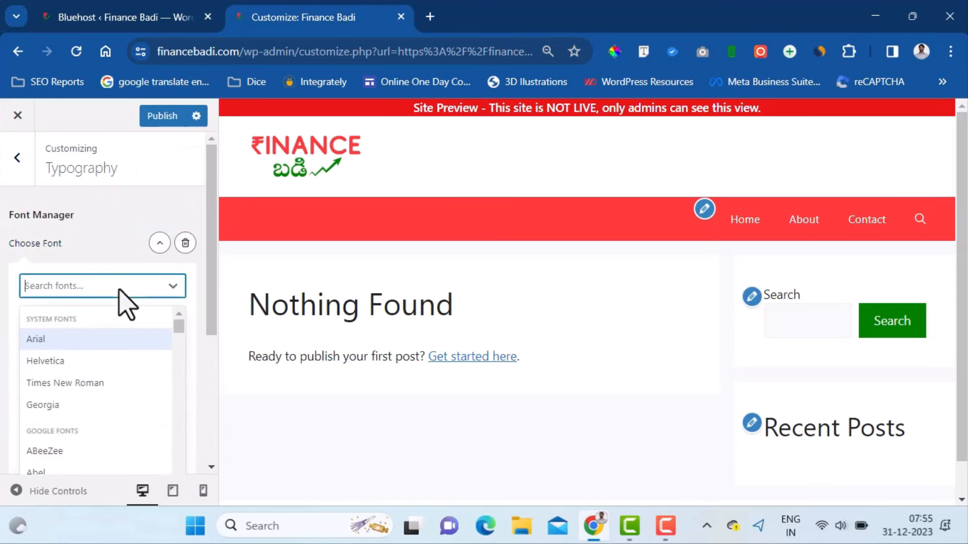
{"action": "type", "text": "ntr"}
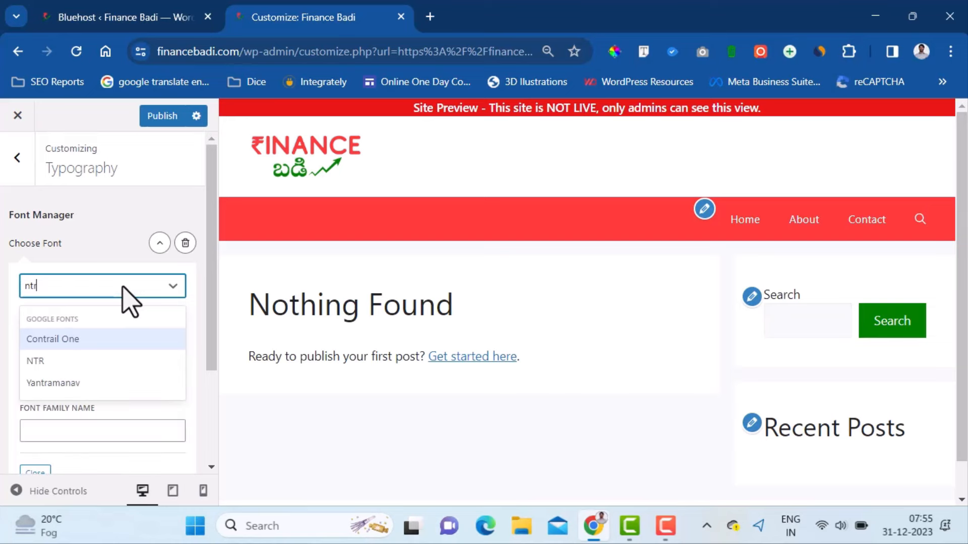
{"action": "left_click", "coordinate": [73, 362]}
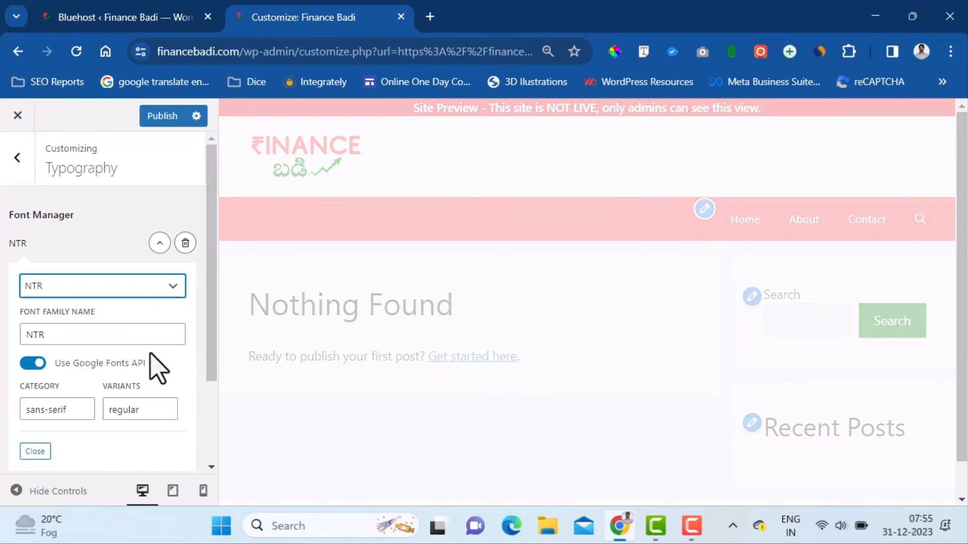
{"action": "scroll", "coordinate": [179, 385], "scroll_direction": "down", "scroll_amount": 2}
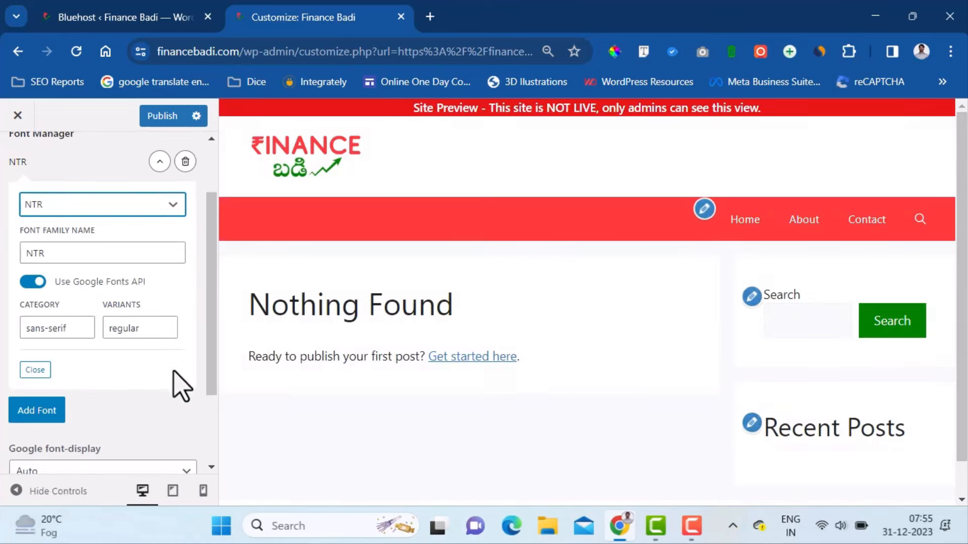
- Keep font-display on Auto and add a new typography rule
{"action": "left_click", "coordinate": [40, 416]}
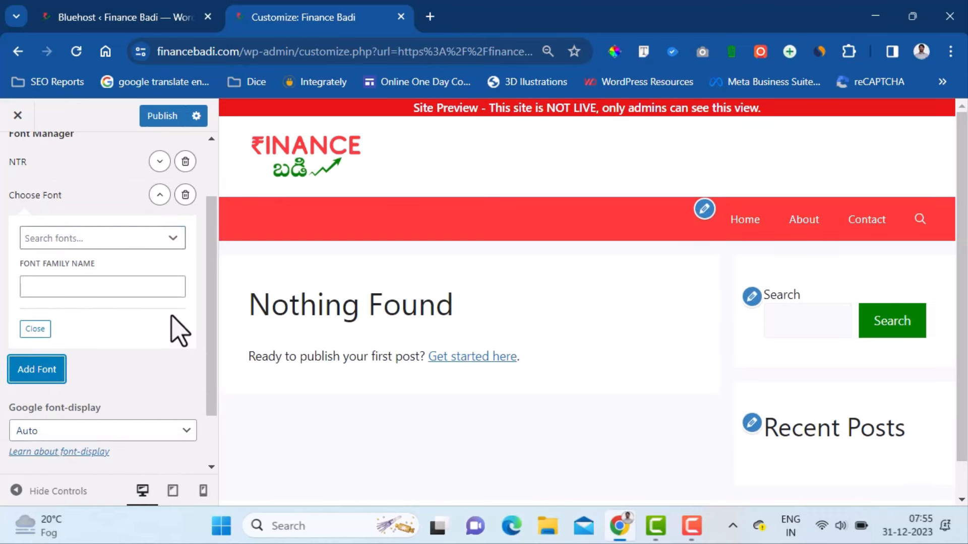
{"action": "scroll", "coordinate": [192, 322], "scroll_direction": "down", "scroll_amount": 2}
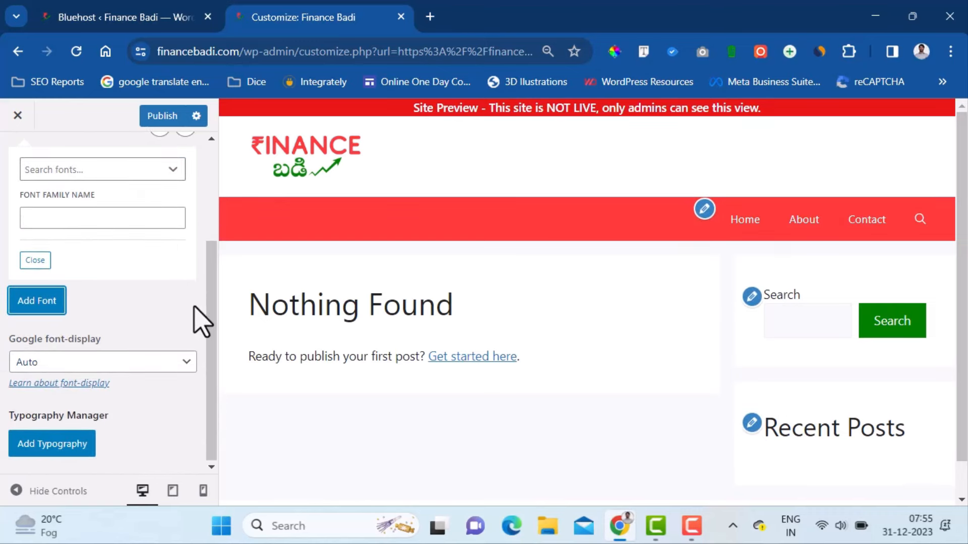
{"action": "left_click", "coordinate": [178, 363]}
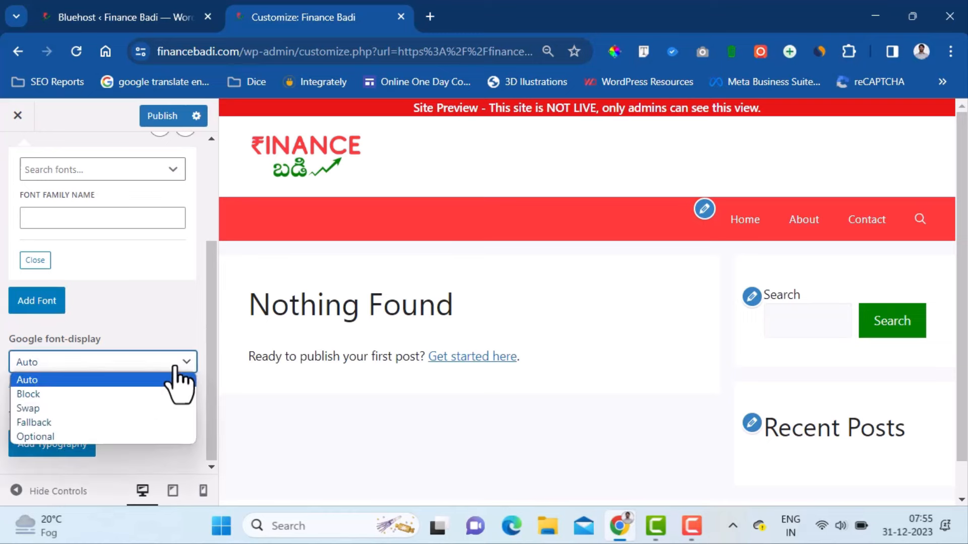
{"action": "left_click", "coordinate": [174, 365]}
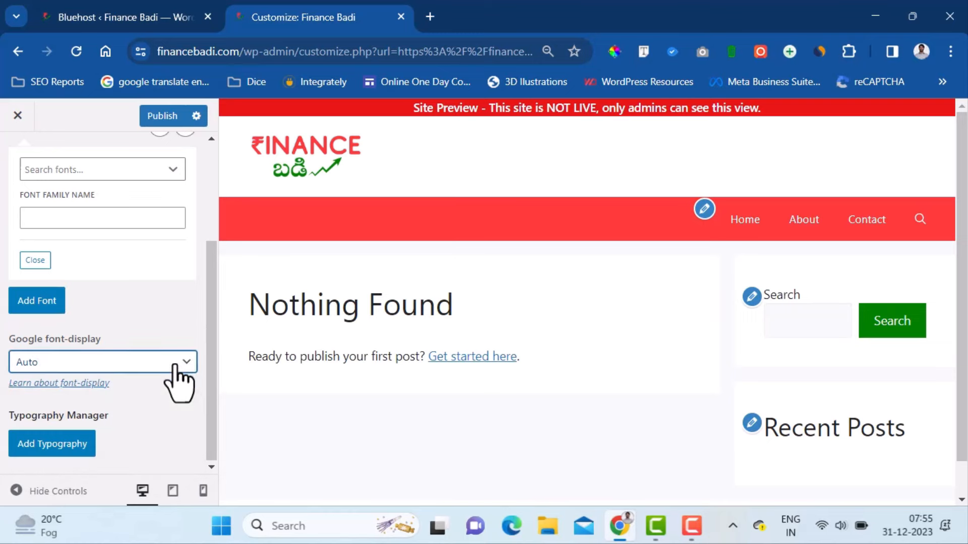
{"action": "left_click", "coordinate": [53, 446]}
{"action": "scroll", "coordinate": [210, 367], "scroll_direction": "down", "scroll_amount": 3}
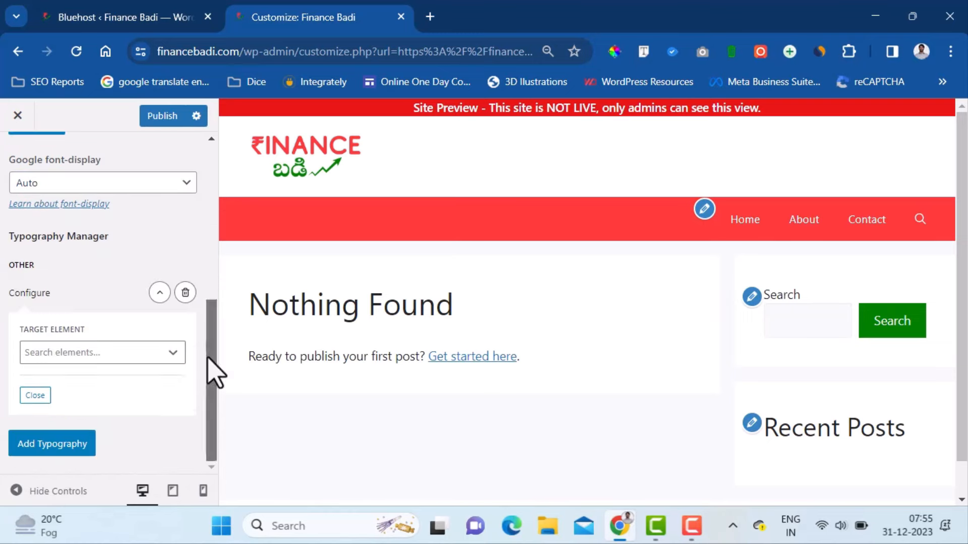
- Target the new typography rule at Body, using the NTR font at 21 px
{"action": "left_click", "coordinate": [173, 360]}
{"action": "left_click", "coordinate": [132, 428]}
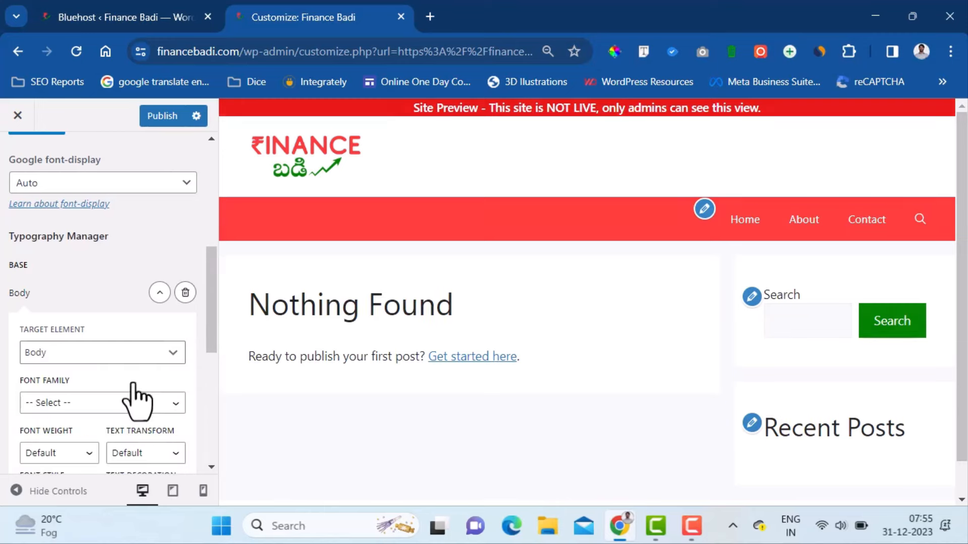
{"action": "scroll", "coordinate": [190, 382], "scroll_direction": "down", "scroll_amount": 3}
{"action": "left_click", "coordinate": [175, 247]}
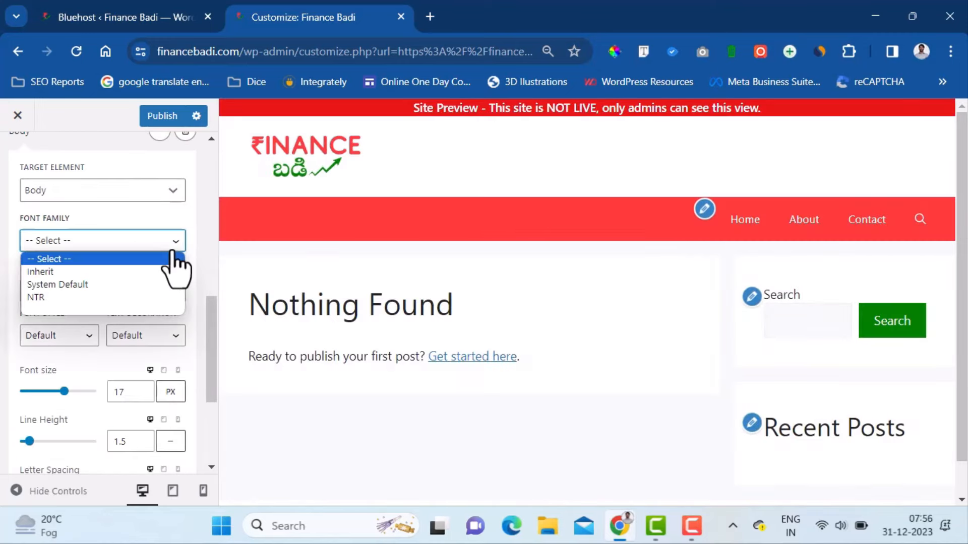
{"action": "left_click", "coordinate": [146, 298]}
{"action": "scroll", "coordinate": [213, 368], "scroll_direction": "down", "scroll_amount": 2}
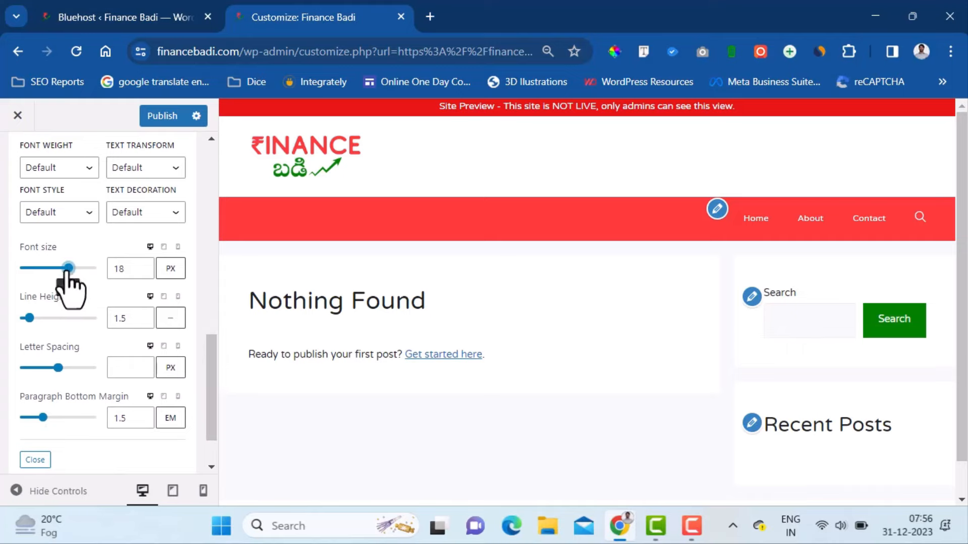
{"action": "left_click_drag", "start_coordinate": [67, 268], "coordinate": [80, 268]}
{"action": "scroll", "coordinate": [216, 252], "scroll_direction": "up", "scroll_amount": 3}
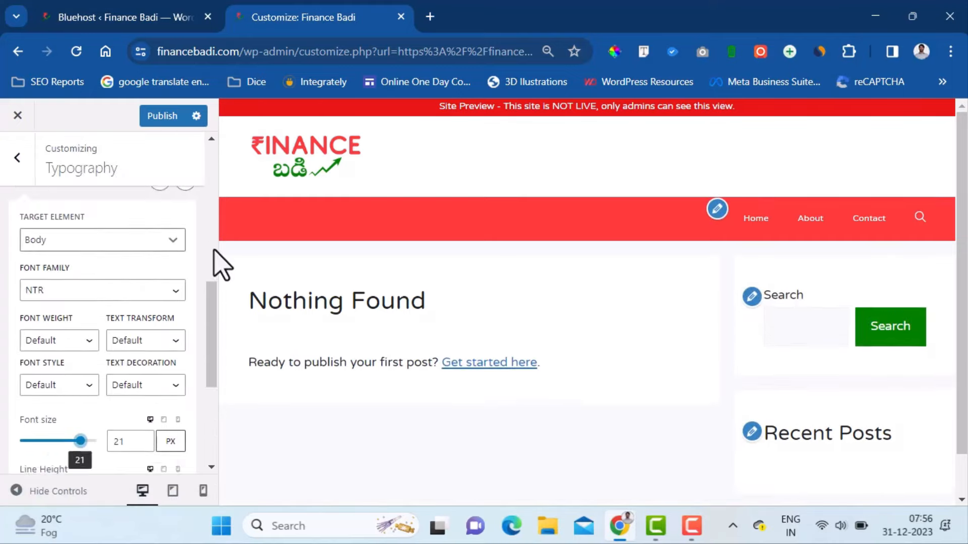
{"action": "scroll", "coordinate": [218, 264], "scroll_direction": "up", "scroll_amount": 3}
{"action": "scroll", "coordinate": [214, 251], "scroll_direction": "up", "scroll_amount": 4}
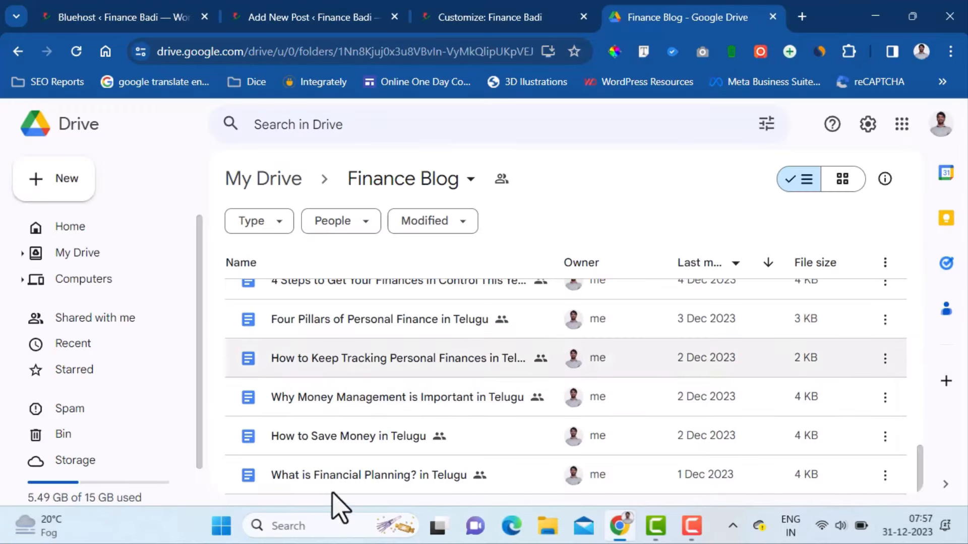
- Open 'What is Financial Planning? in Telugu' from Drive and select its heading line
{"action": "double_click", "coordinate": [438, 474]}
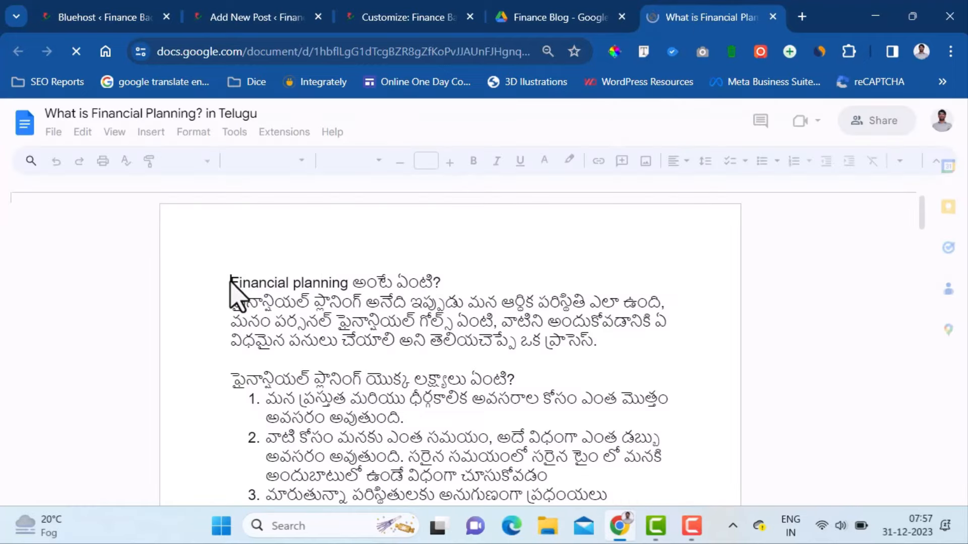
{"action": "left_click_drag", "start_coordinate": [230, 282], "coordinate": [446, 285]}
{"action": "key", "text": "ctrl+c"}
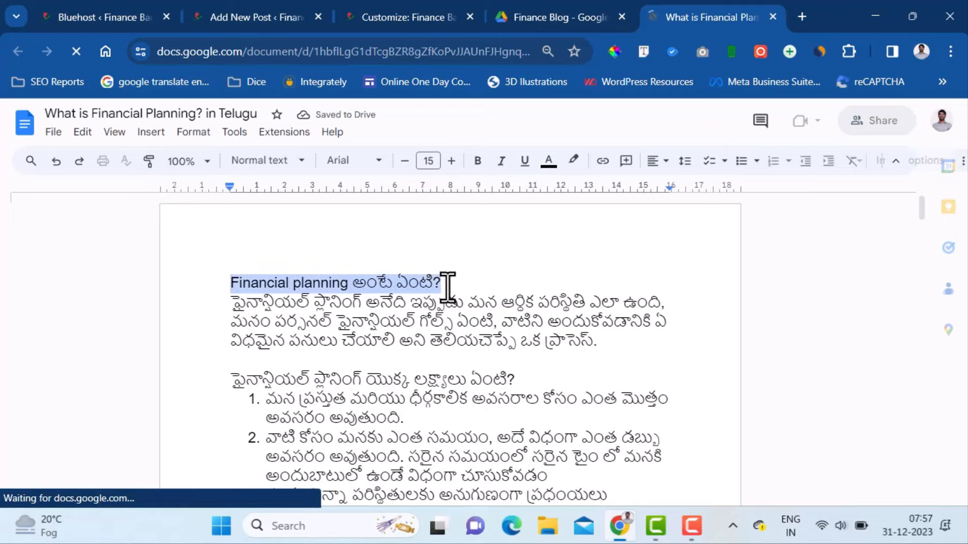
- Paste the heading 'Financial planning అంటే ఏంటి?' as the post title
{"action": "left_click", "coordinate": [247, 16]}
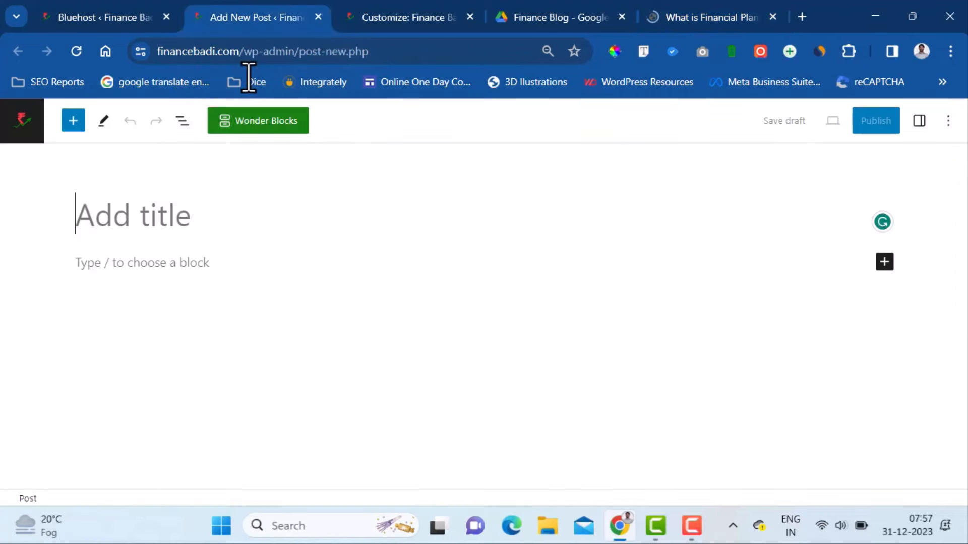
{"action": "key", "text": "ctrl+v"}
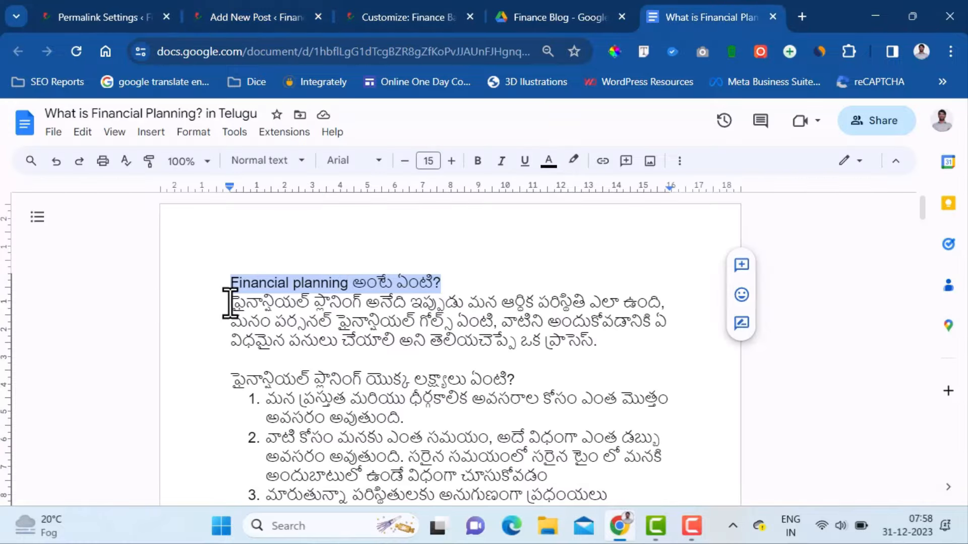
{"action": "left_click", "coordinate": [230, 303]}
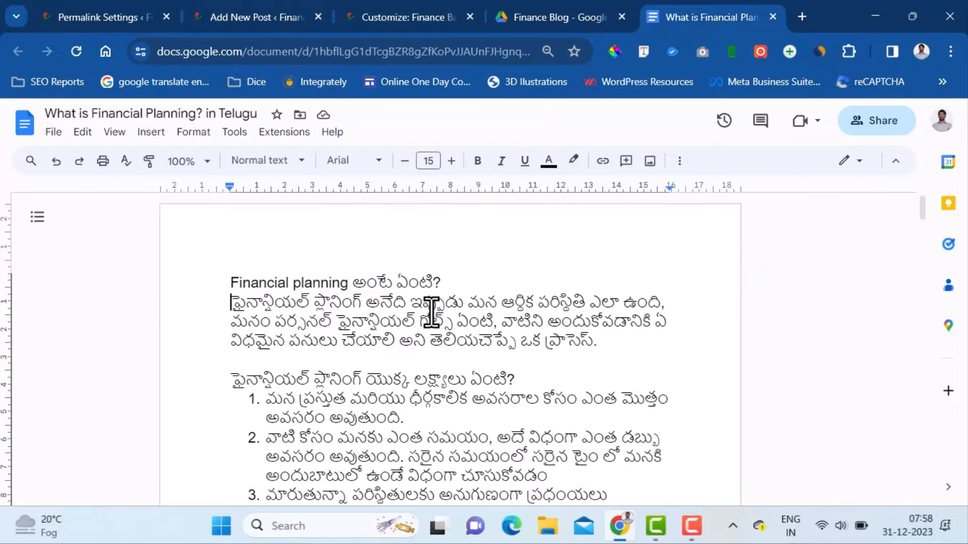
- Copy the whole Telugu article from the document into the post body
{"action": "scroll", "coordinate": [432, 310], "scroll_direction": "down", "scroll_amount": 20}
{"action": "scroll", "coordinate": [544, 340], "scroll_direction": "down", "scroll_amount": 5}
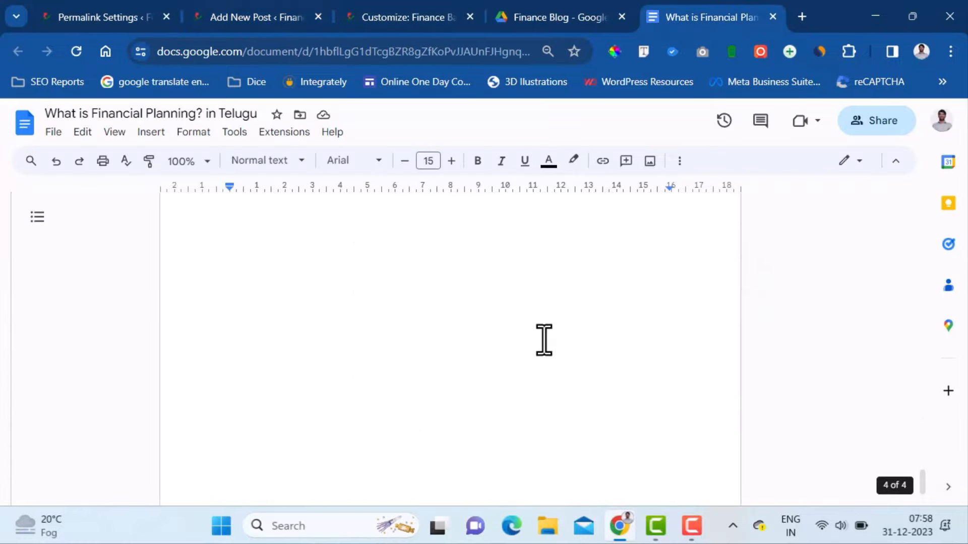
{"action": "key", "text": "ctrl+a"}
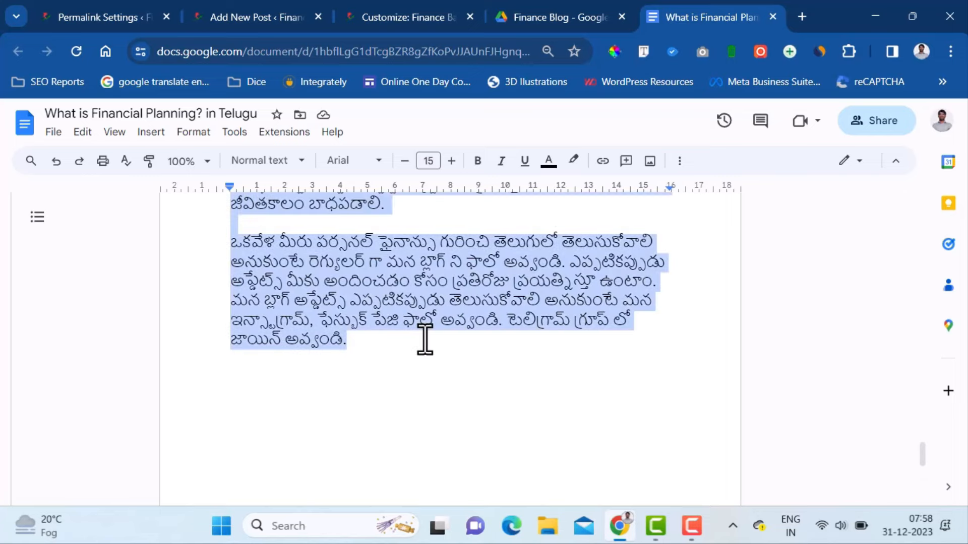
{"action": "left_click", "coordinate": [202, 16]}
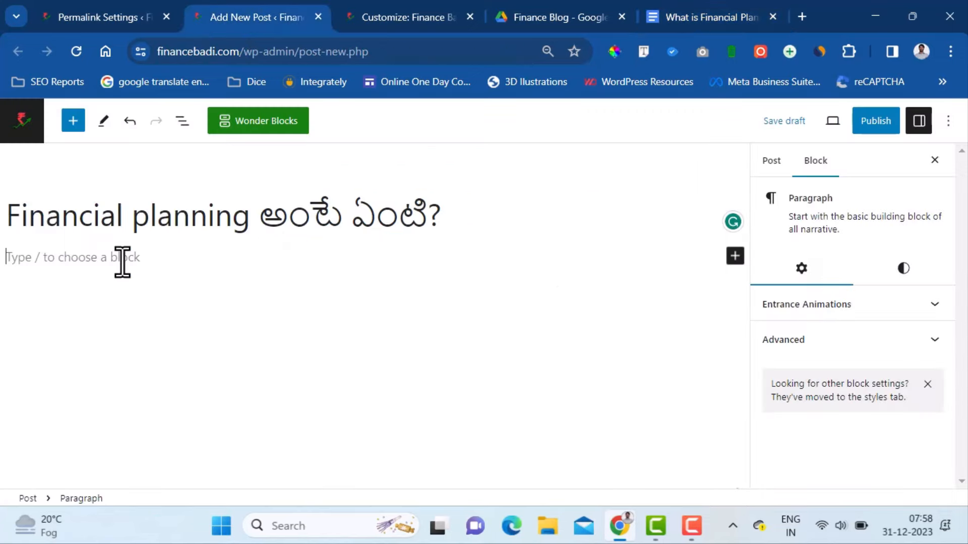
{"action": "key", "text": "ctrl+v"}
{"action": "scroll", "coordinate": [379, 373], "scroll_direction": "up", "scroll_amount": 20}
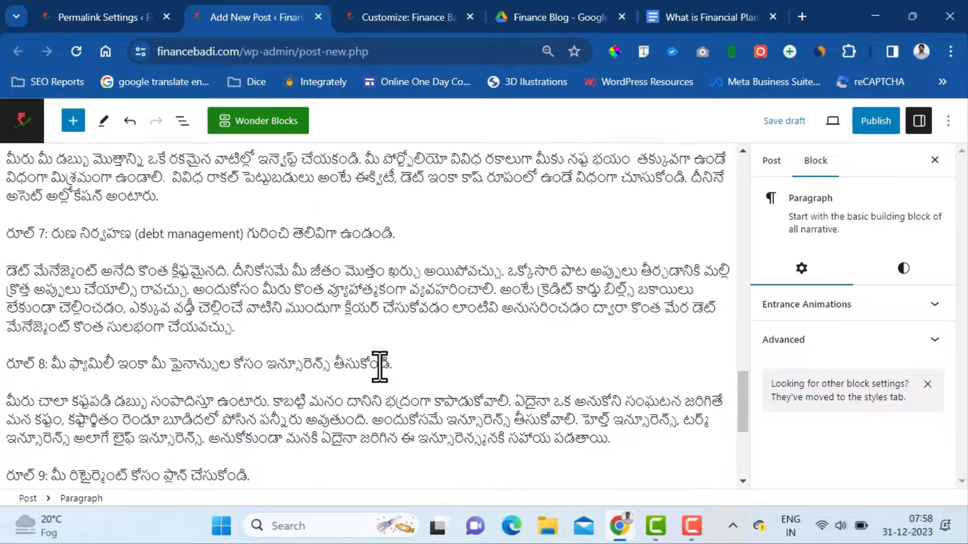
{"action": "scroll", "coordinate": [252, 294], "scroll_direction": "up", "scroll_amount": 6}
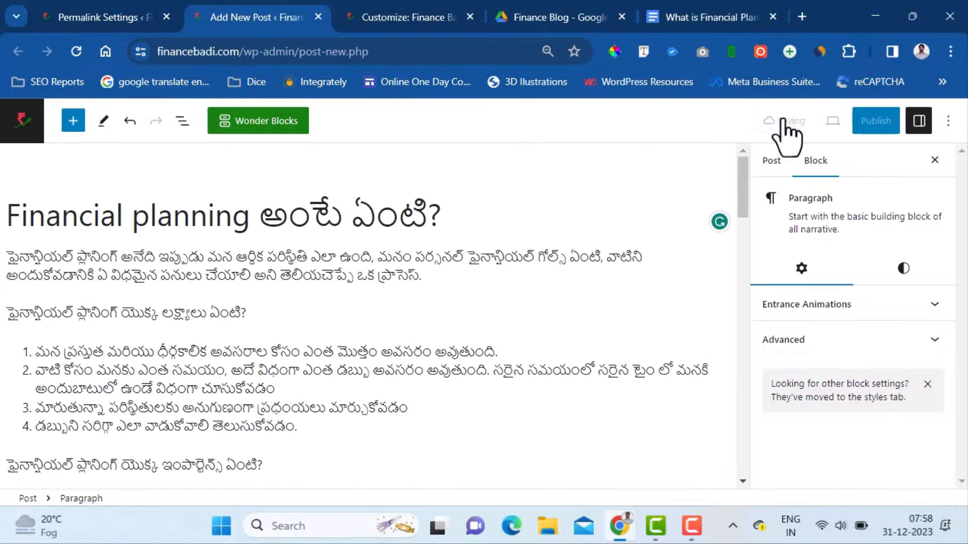
- Replace the garbled Telugu slug with what-is-financial-planning-in-telugu and save the draft
{"action": "left_click", "coordinate": [776, 162]}
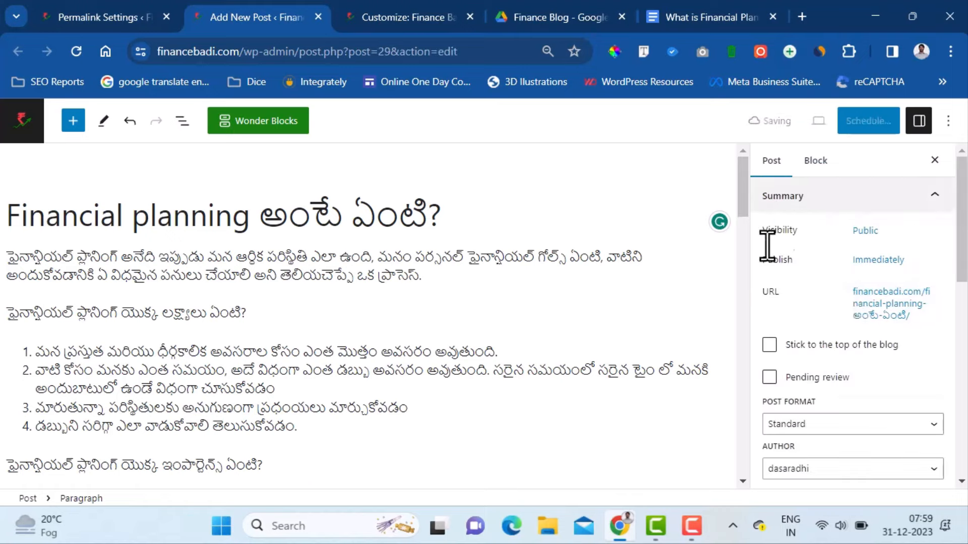
{"action": "left_click", "coordinate": [887, 314]}
{"action": "left_click_drag", "start_coordinate": [875, 412], "coordinate": [849, 413]}
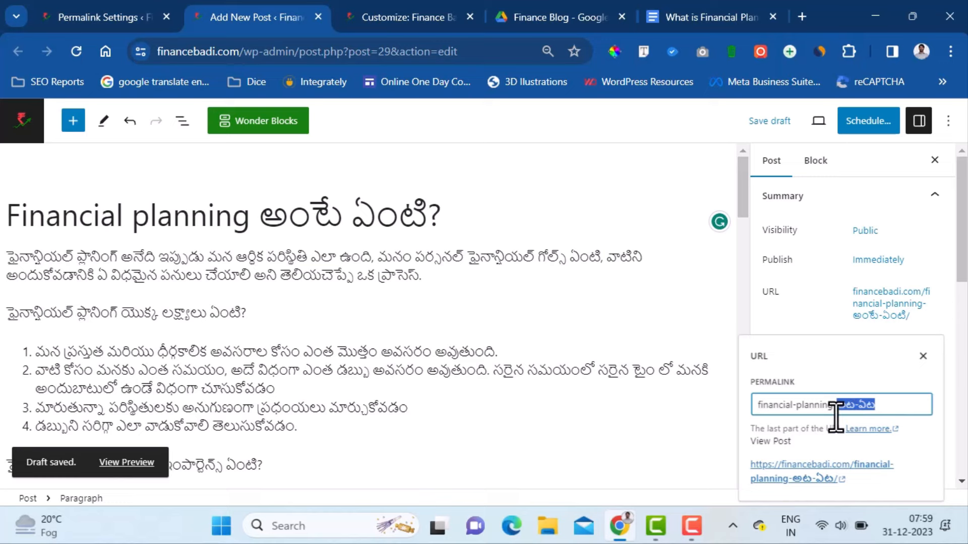
{"action": "key", "text": "ctrl+a"}
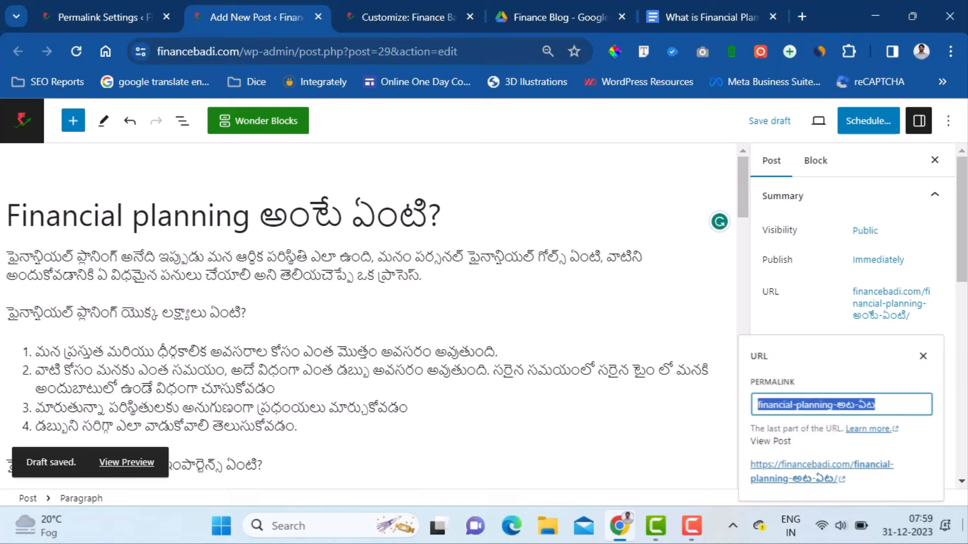
{"action": "left_click", "coordinate": [876, 405]}
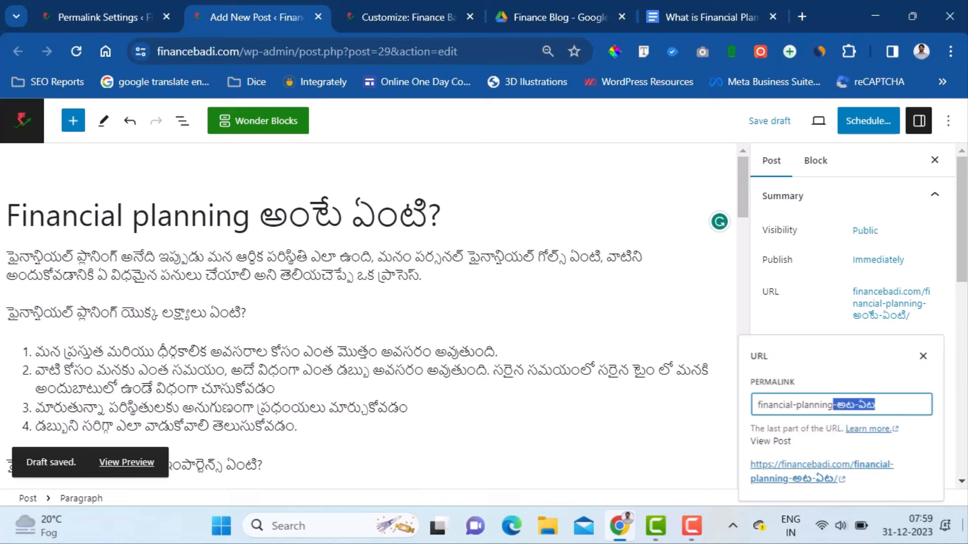
{"action": "key", "text": "BackSpace"}
{"action": "type", "text": "what-u"}
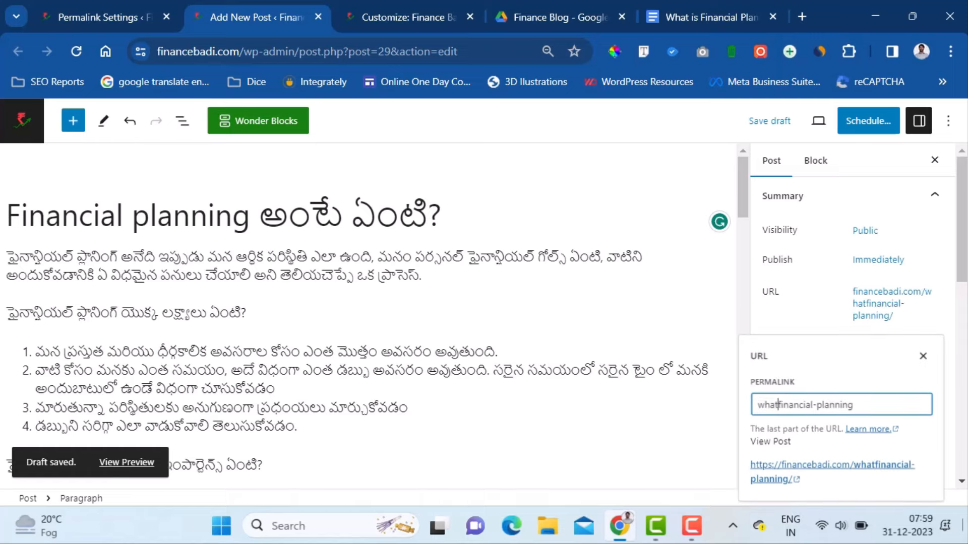
{"action": "key", "text": "BackSpace"}
{"action": "type", "text": "is-"}
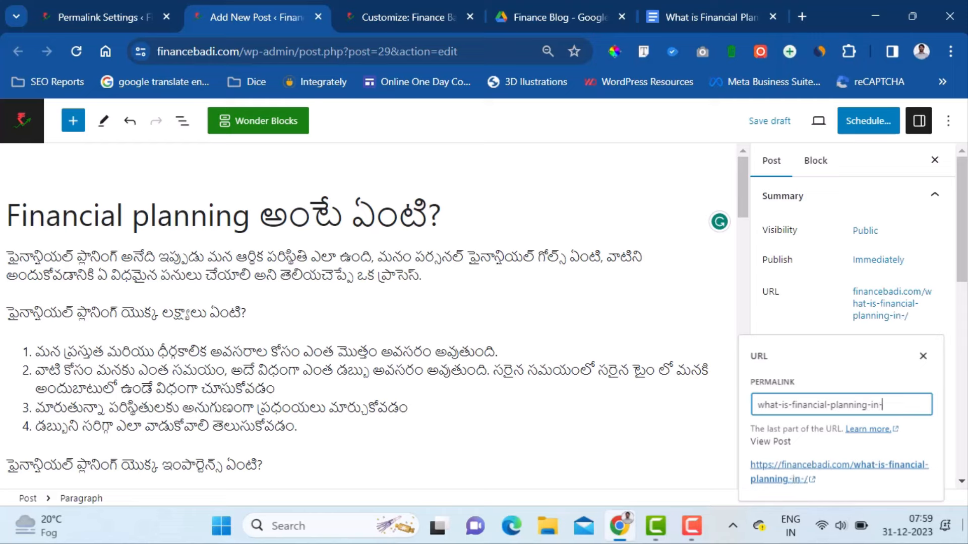
{"action": "type", "text": "-in-telugu"}
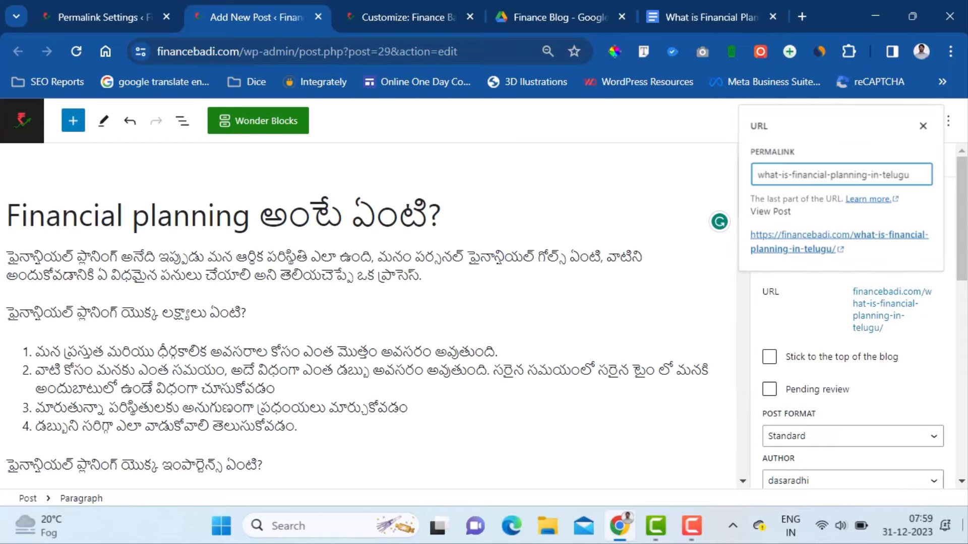
{"action": "left_click", "coordinate": [923, 126]}
{"action": "left_click", "coordinate": [752, 130]}
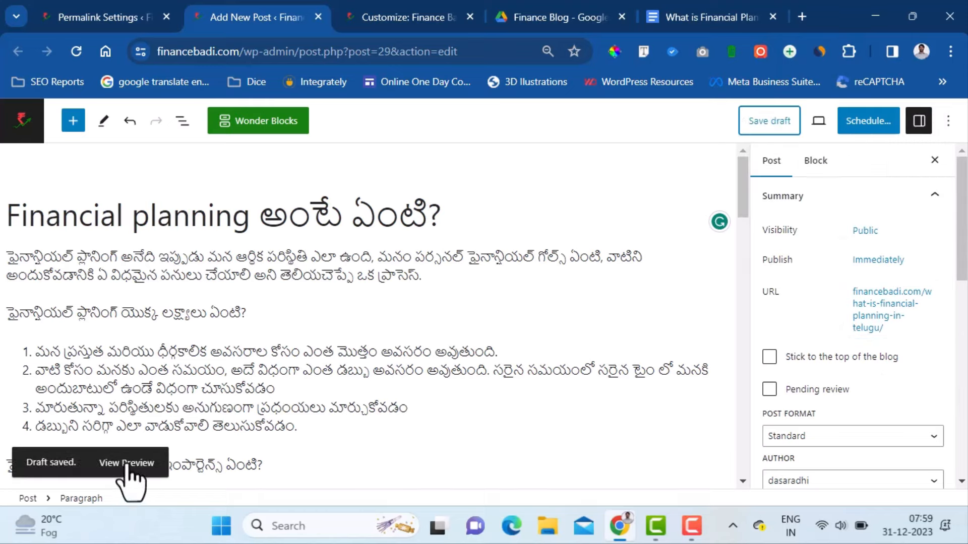
- Open the draft post preview in a new tab
{"action": "right_click", "coordinate": [129, 468]}
{"action": "scroll", "coordinate": [216, 295], "scroll_direction": "down", "scroll_amount": 1}
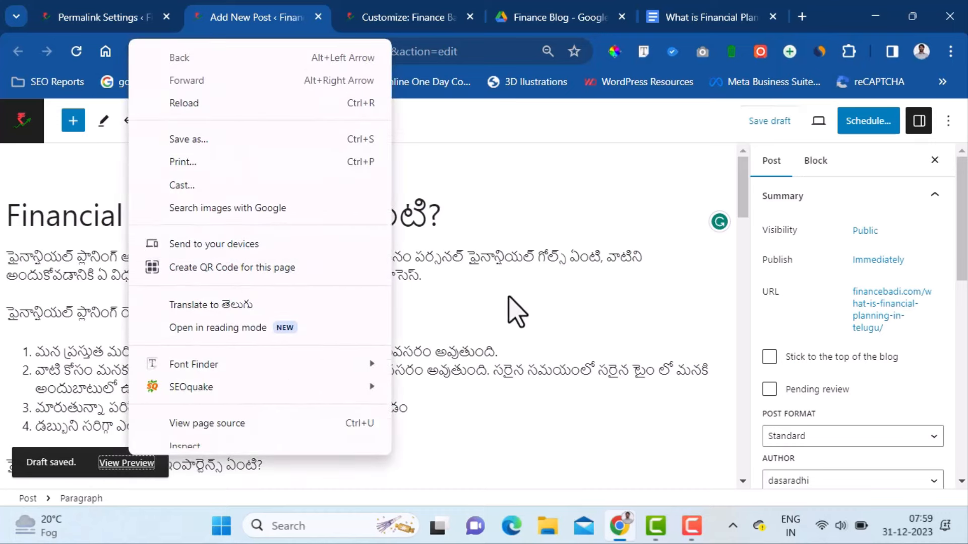
{"action": "left_click", "coordinate": [516, 310]}
{"action": "left_click", "coordinate": [148, 465]}
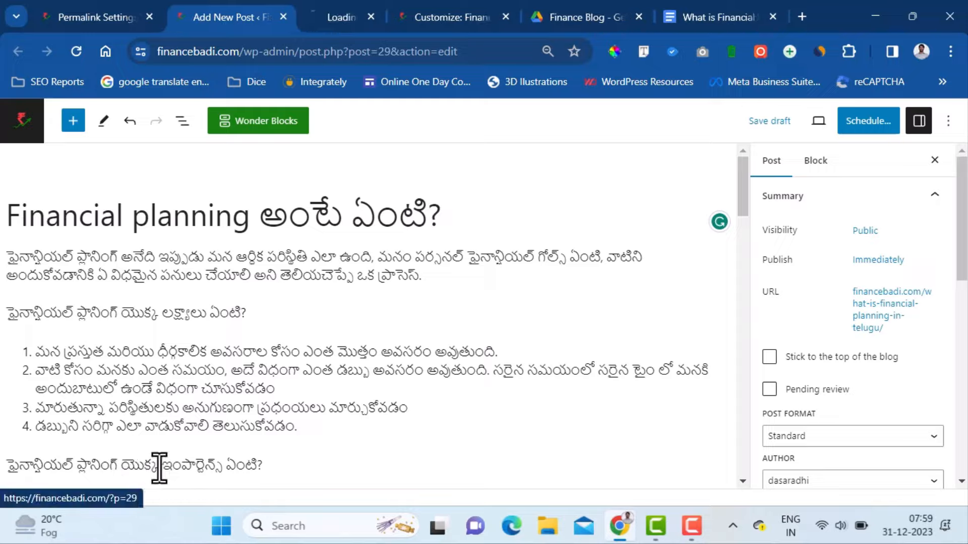
{"action": "left_click", "coordinate": [377, 20]}
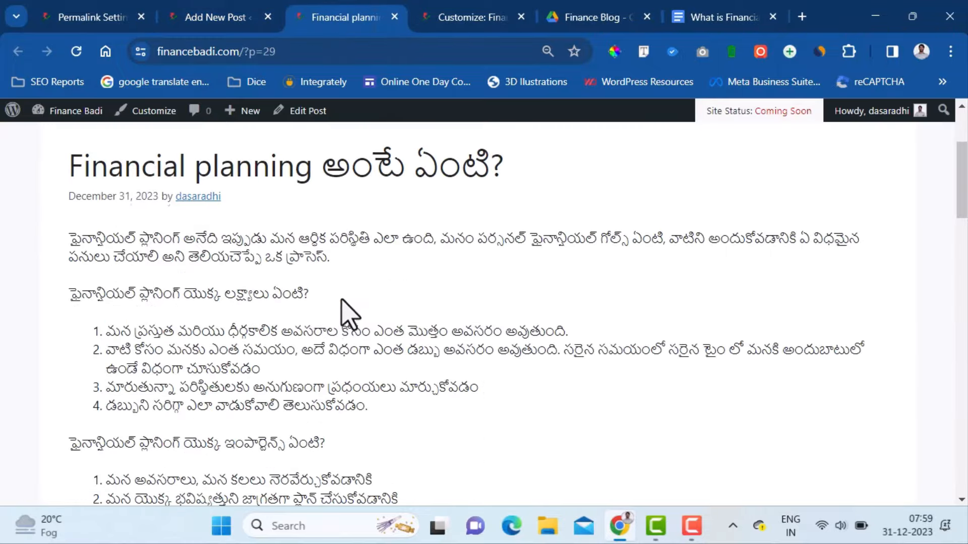
{"action": "scroll", "coordinate": [349, 315], "scroll_direction": "down", "scroll_amount": 20}
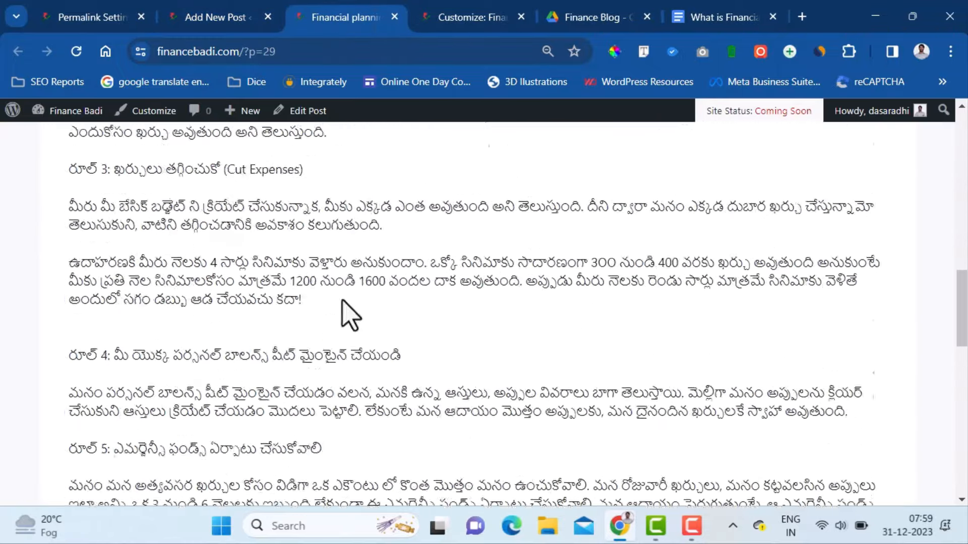
{"action": "scroll", "coordinate": [348, 315], "scroll_direction": "up", "scroll_amount": 20}
- Publish the NTR typography changes, reload the preview to check, and close the old customizer
{"action": "left_click", "coordinate": [464, 15]}
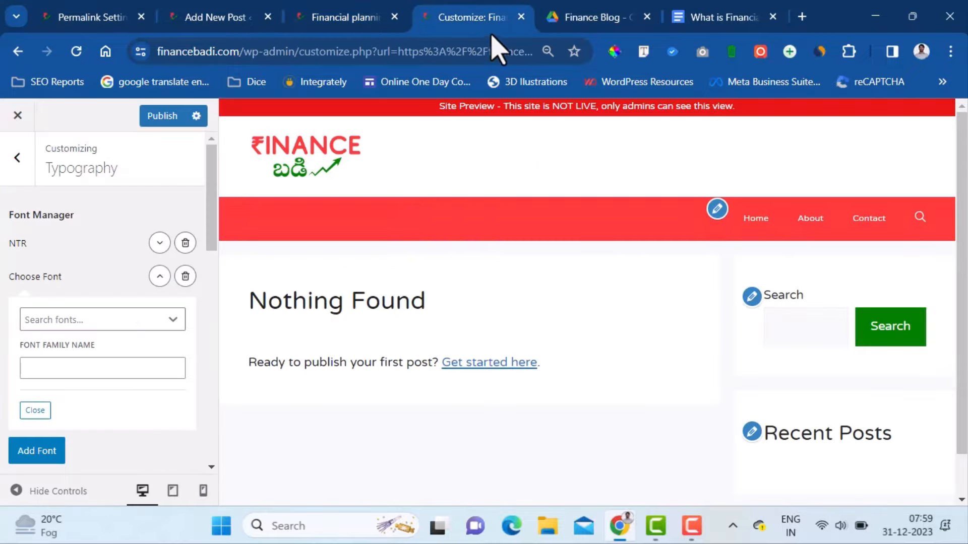
{"action": "left_click", "coordinate": [151, 121]}
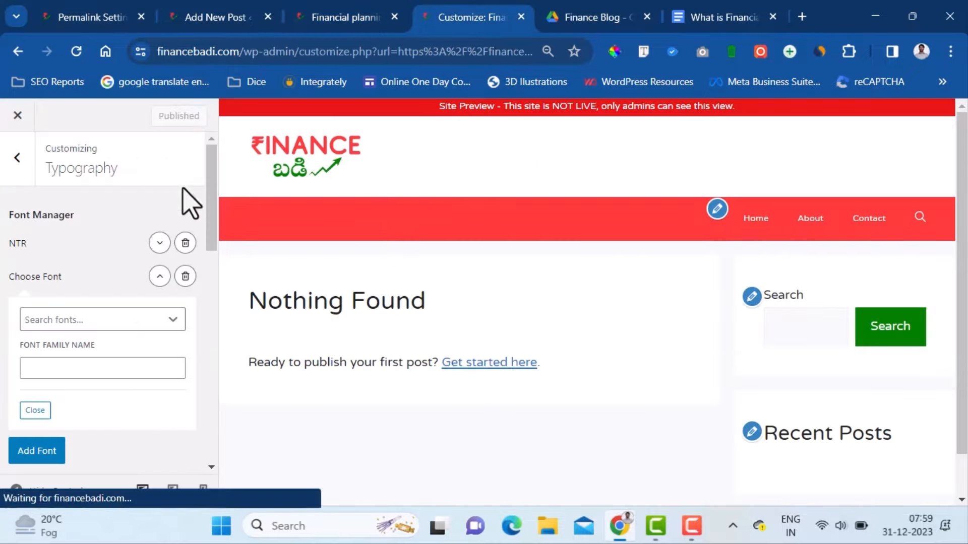
{"action": "left_click", "coordinate": [341, 20]}
{"action": "left_click", "coordinate": [76, 52]}
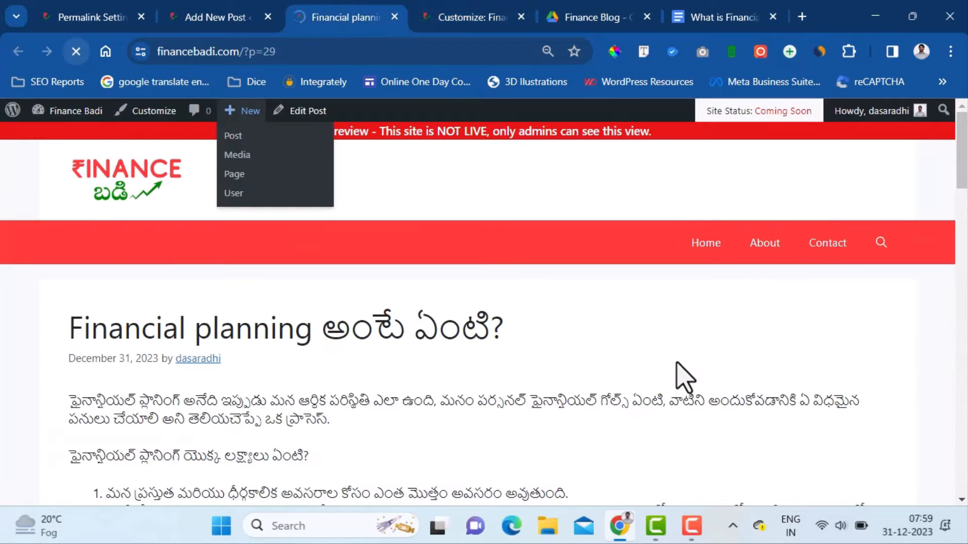
{"action": "scroll", "coordinate": [196, 322], "scroll_direction": "down", "scroll_amount": 3}
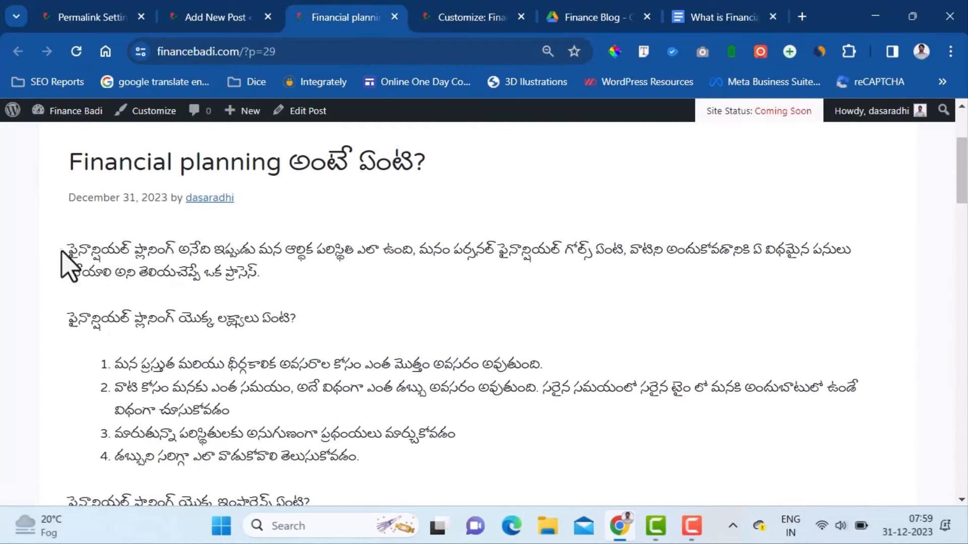
{"action": "left_click_drag", "start_coordinate": [62, 251], "coordinate": [296, 298]}
{"action": "left_click", "coordinate": [268, 291]}
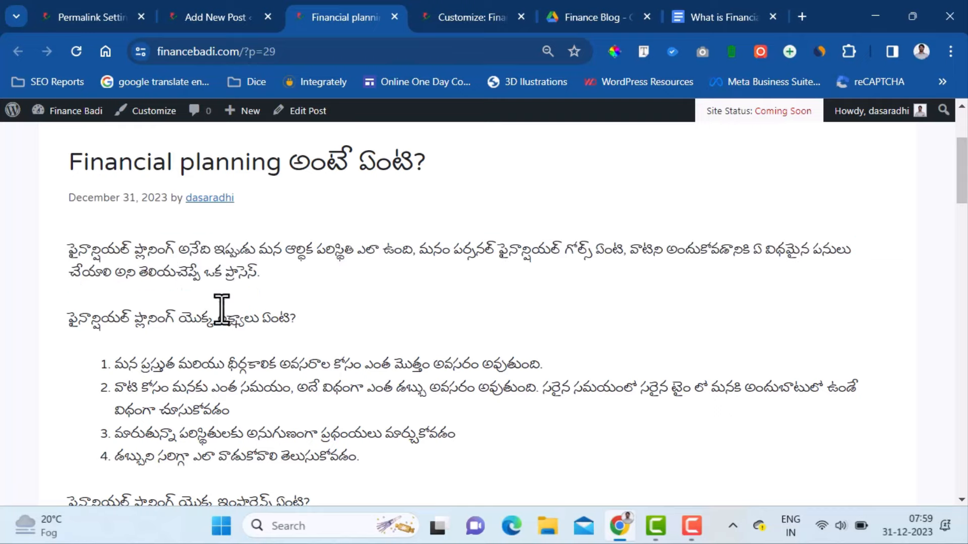
{"action": "left_click", "coordinate": [506, 19]}
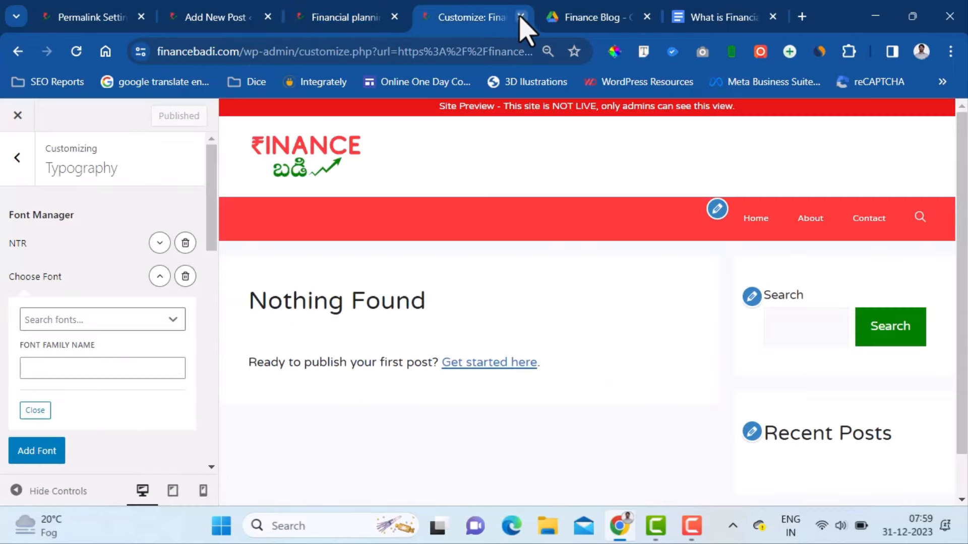
{"action": "left_click", "coordinate": [521, 16]}
{"action": "left_click", "coordinate": [335, 17]}
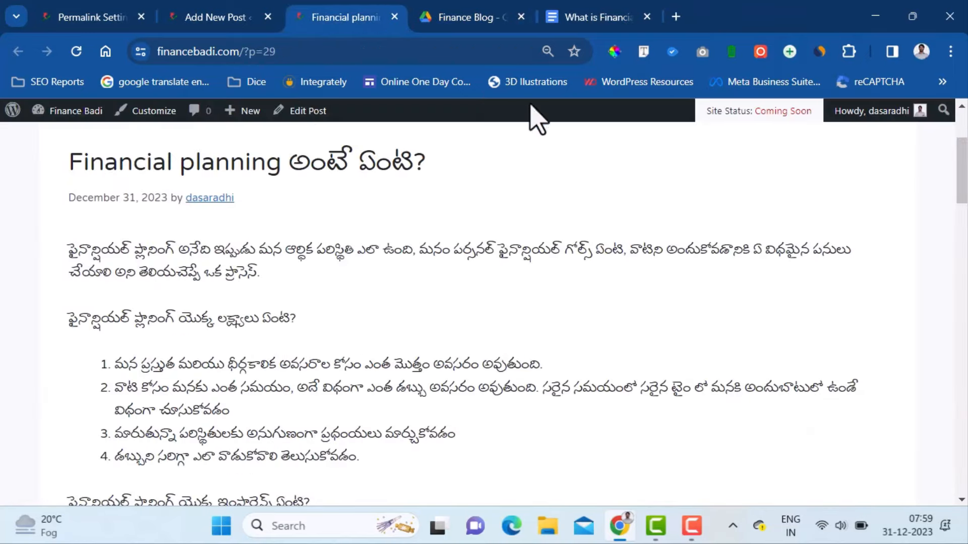
- In the post's customizer, raise the Body font size to 24 px
{"action": "left_click", "coordinate": [137, 111]}
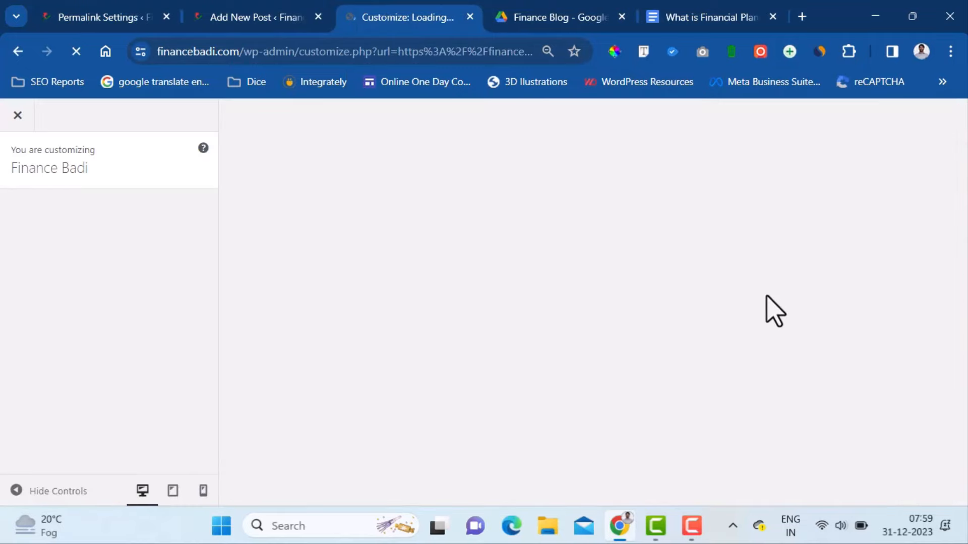
{"action": "scroll", "coordinate": [636, 373], "scroll_direction": "down", "scroll_amount": 3}
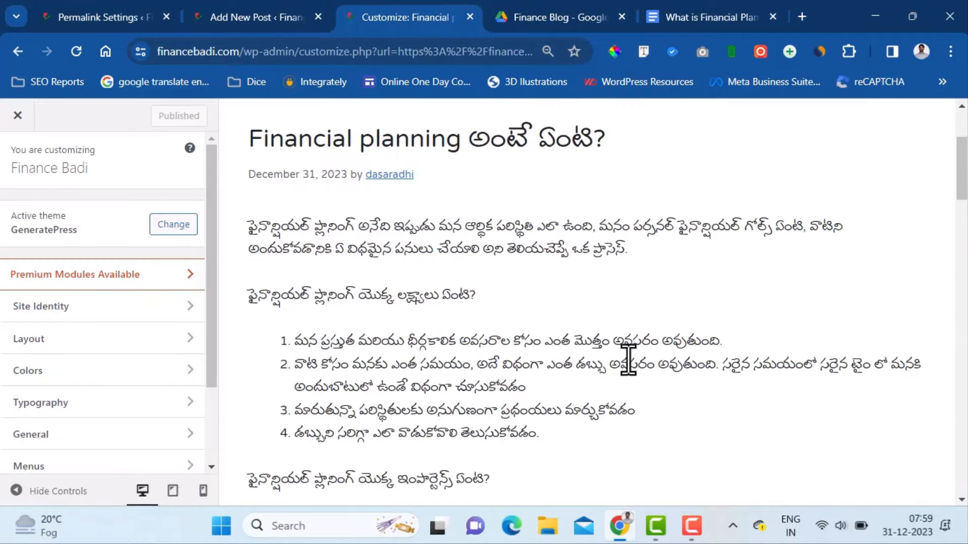
{"action": "scroll", "coordinate": [45, 372], "scroll_direction": "down", "scroll_amount": 2}
{"action": "left_click", "coordinate": [58, 330]}
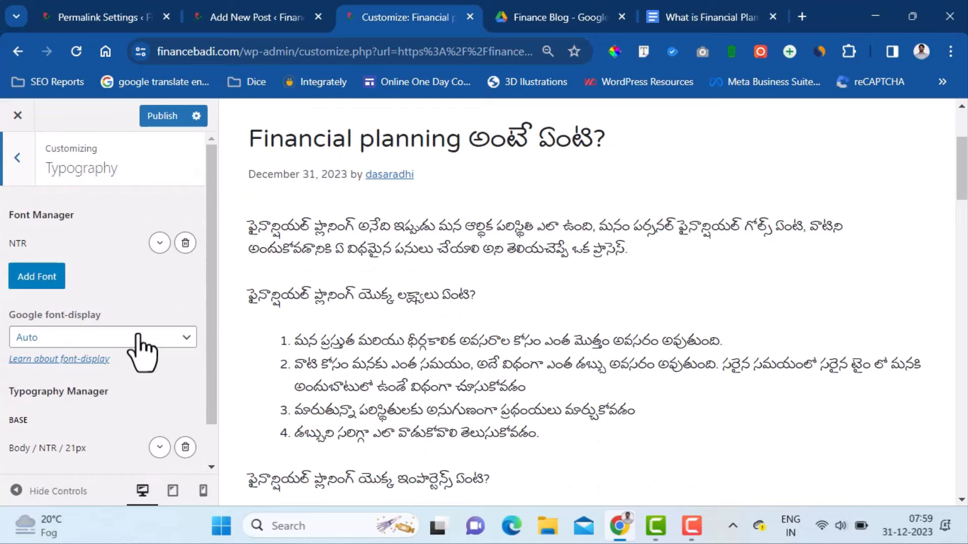
{"action": "scroll", "coordinate": [141, 349], "scroll_direction": "down", "scroll_amount": 1}
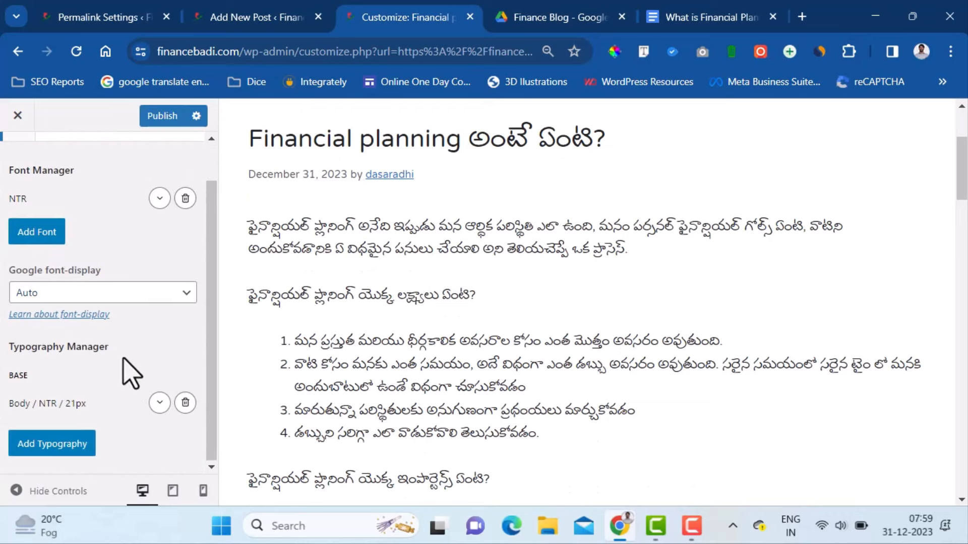
{"action": "left_click", "coordinate": [76, 406]}
{"action": "left_click_drag", "start_coordinate": [214, 268], "coordinate": [206, 398]}
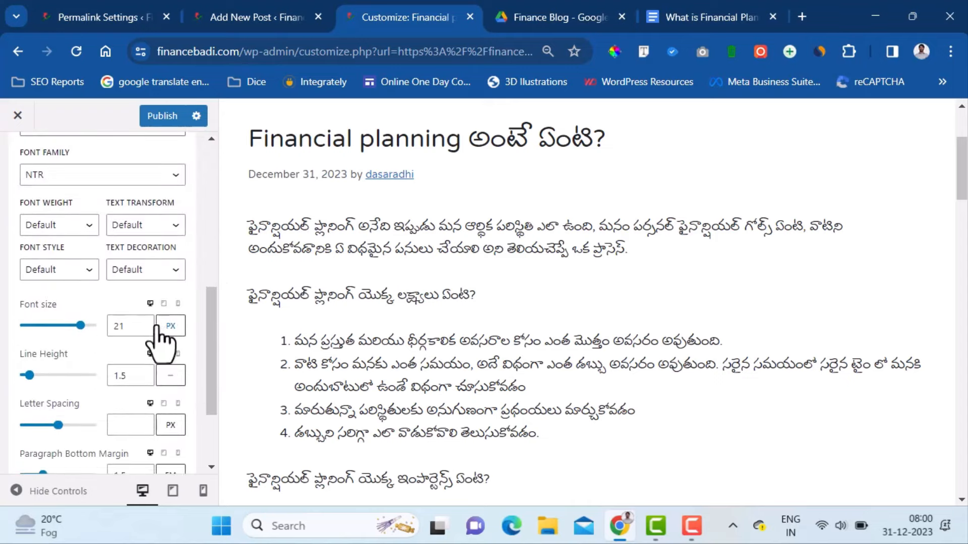
{"action": "left_click", "coordinate": [143, 323]}
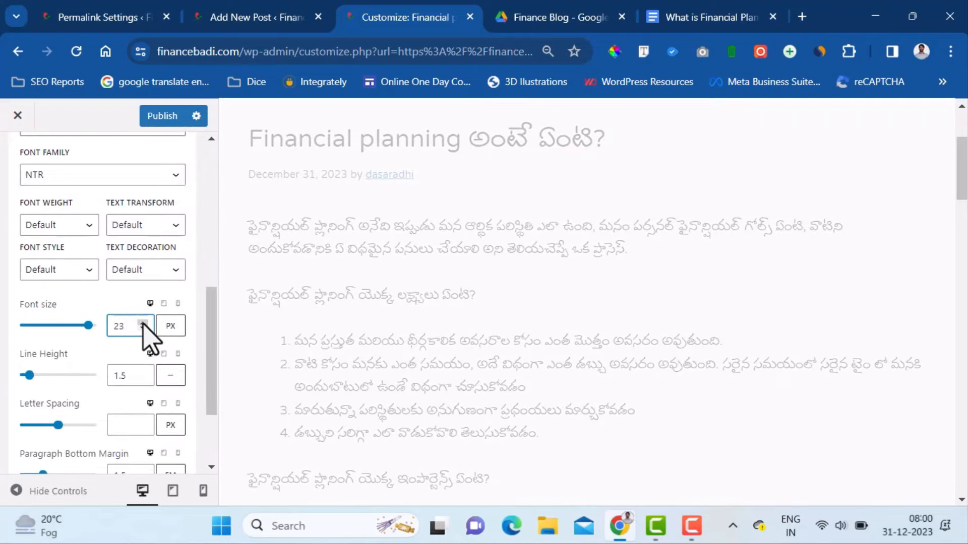
{"action": "left_click", "coordinate": [143, 323]}
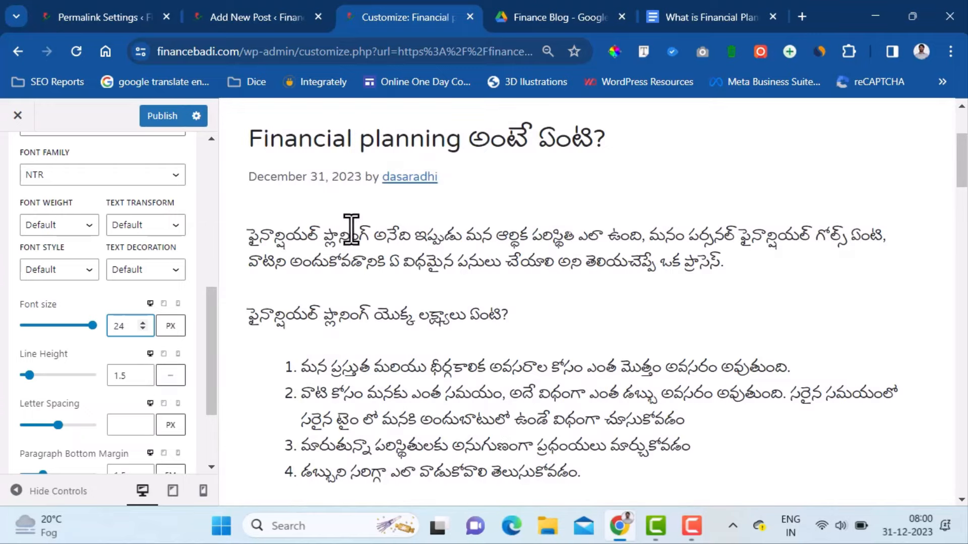
- Set Body line height to 1.7 and paragraph bottom margin to 1.3 em
{"action": "left_click", "coordinate": [142, 373]}
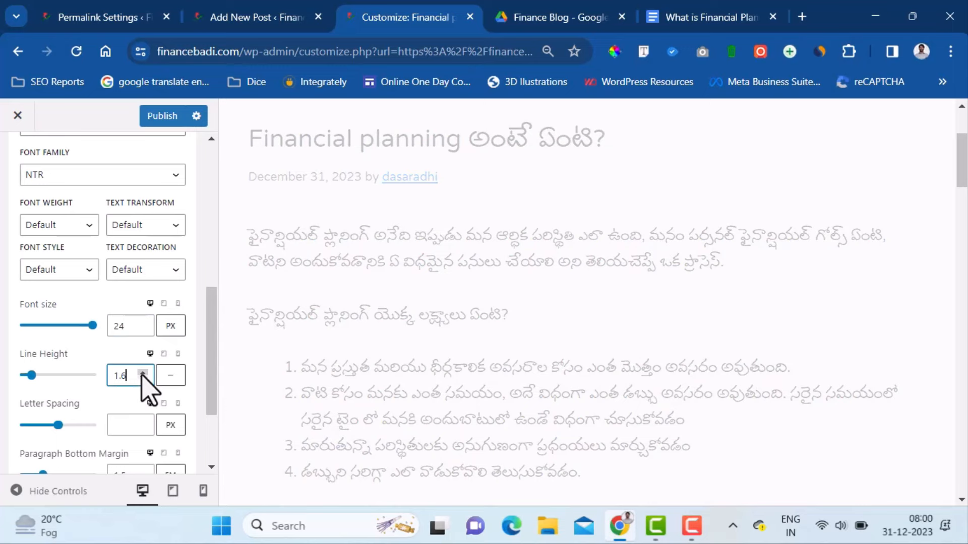
{"action": "left_click", "coordinate": [142, 373]}
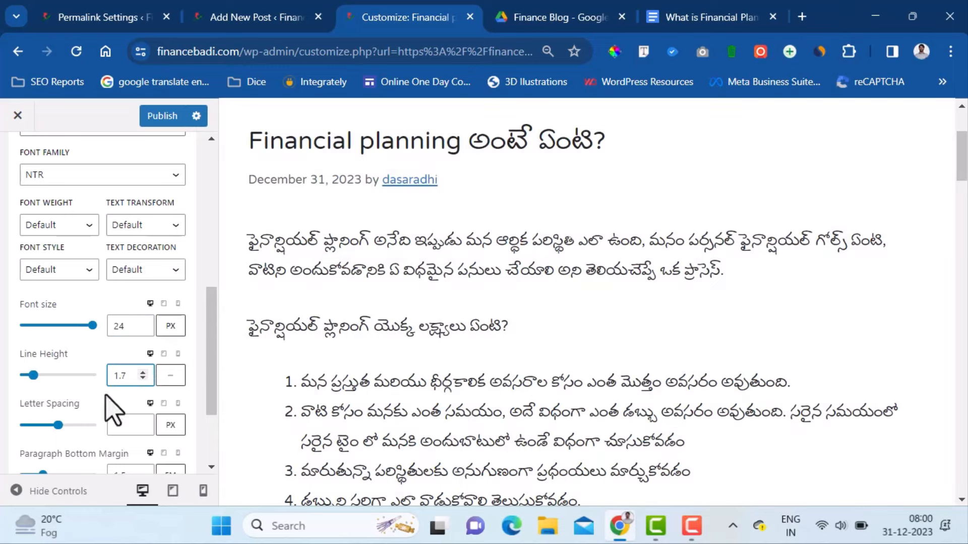
{"action": "scroll", "coordinate": [136, 398], "scroll_direction": "down", "scroll_amount": 3}
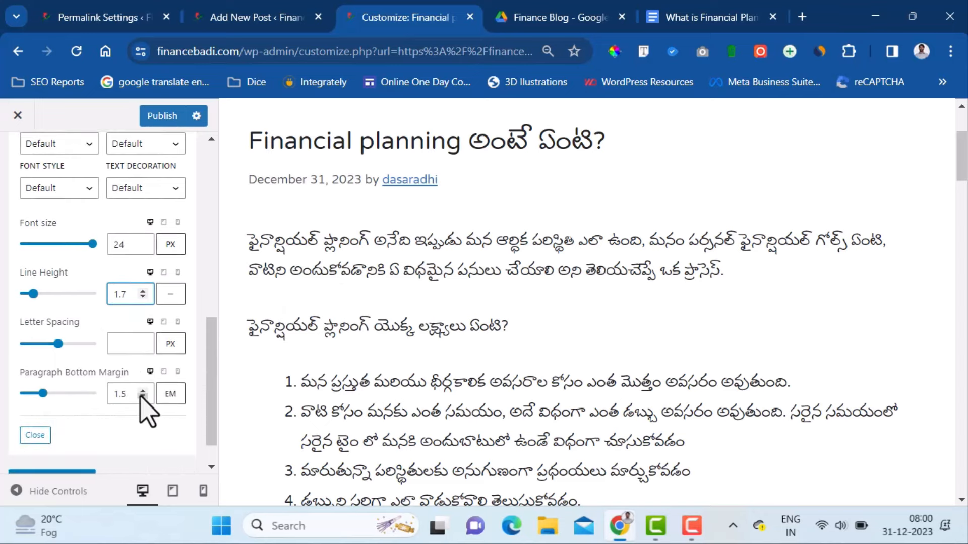
{"action": "left_click", "coordinate": [142, 398]}
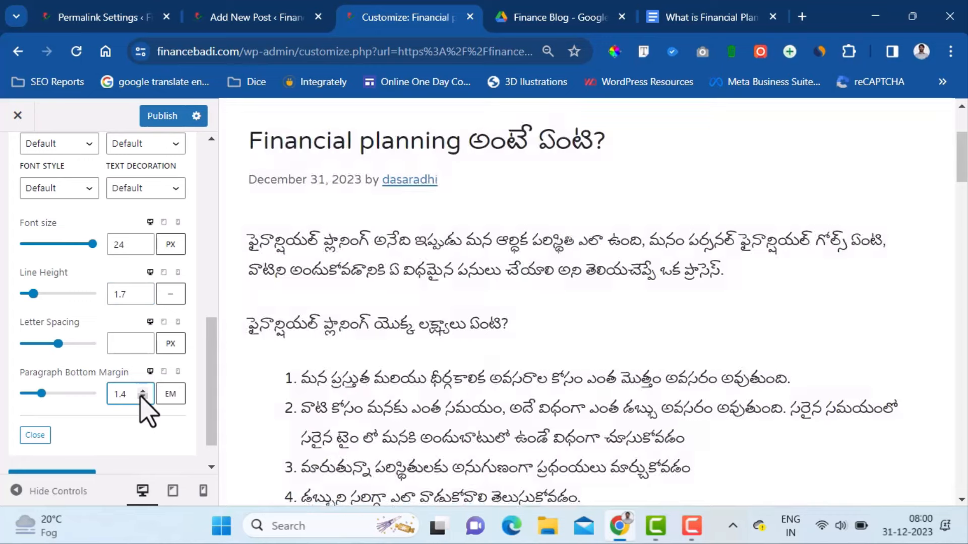
{"action": "left_click", "coordinate": [142, 397]}
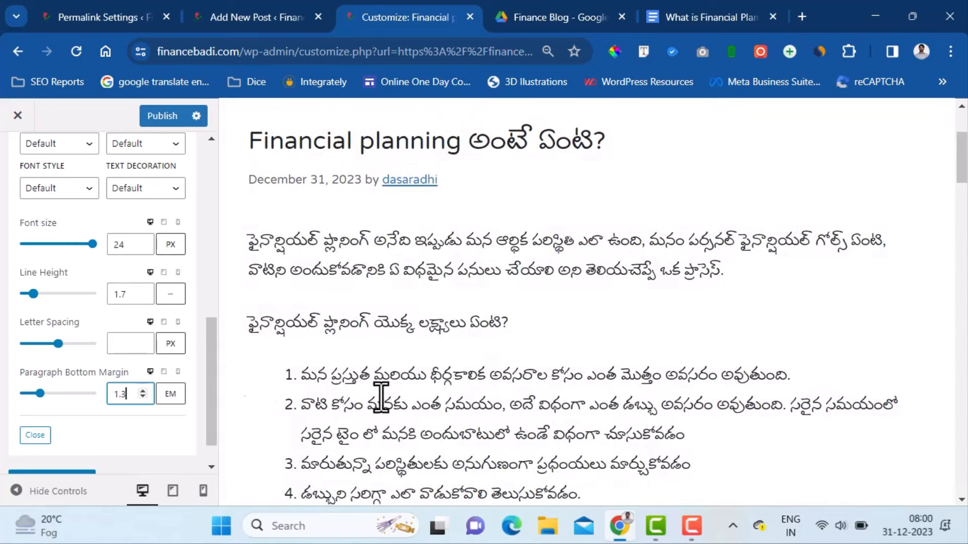
{"action": "scroll", "coordinate": [131, 418], "scroll_direction": "down", "scroll_amount": 1}
{"action": "scroll", "coordinate": [143, 403], "scroll_direction": "up", "scroll_amount": 10}
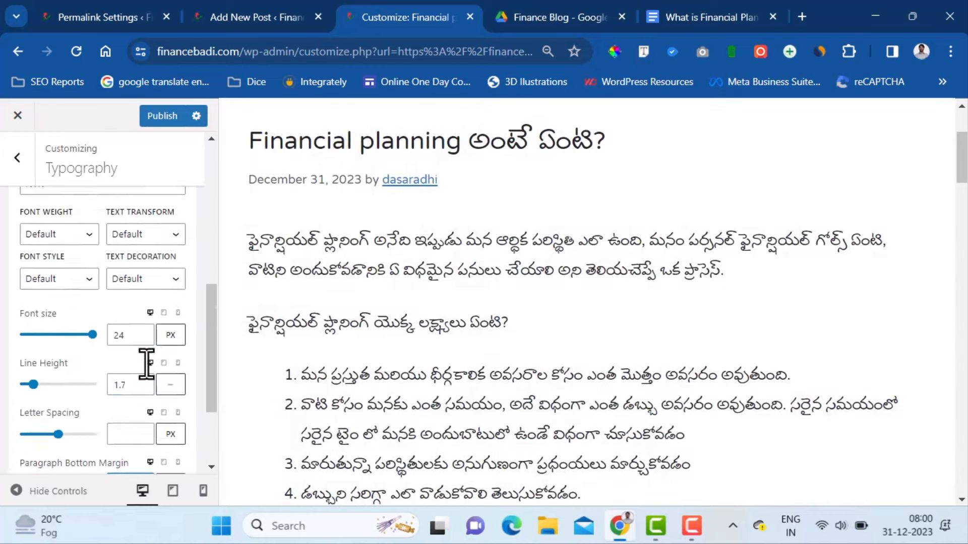
{"action": "scroll", "coordinate": [138, 335], "scroll_direction": "down", "scroll_amount": 5}
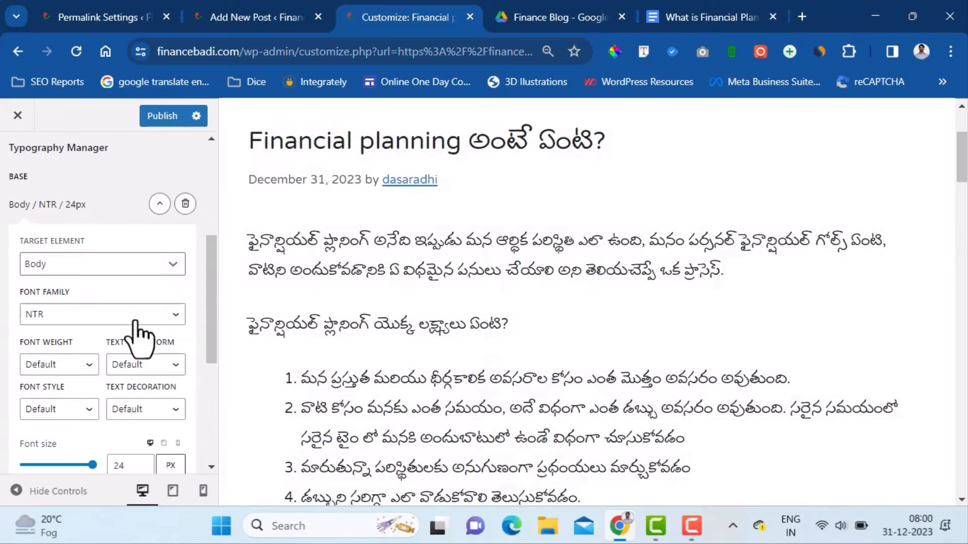
{"action": "scroll", "coordinate": [137, 335], "scroll_direction": "up", "scroll_amount": 5}
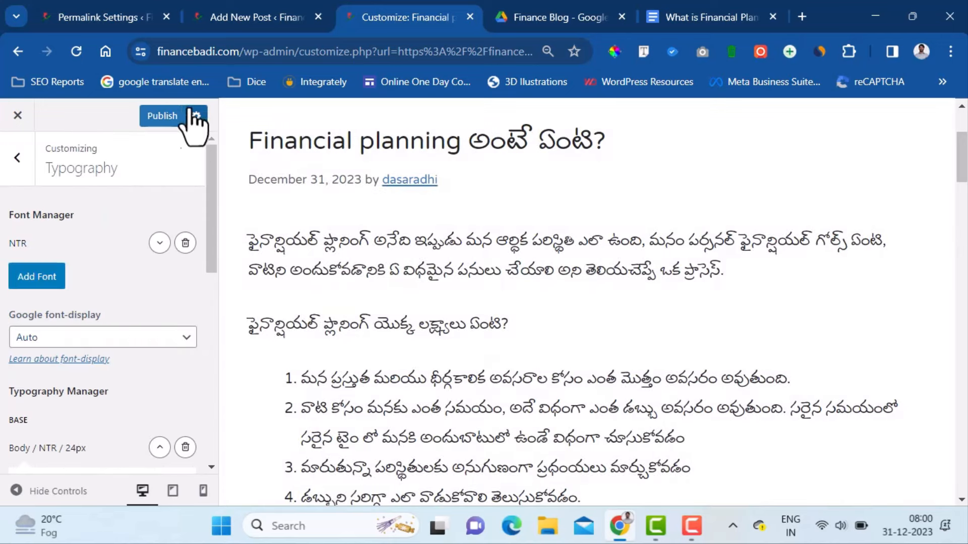
- Publish the typography changes, then browse Google Fonts' Telugu fonts, opening Noto Serif Telugu
{"action": "left_click", "coordinate": [158, 118]}
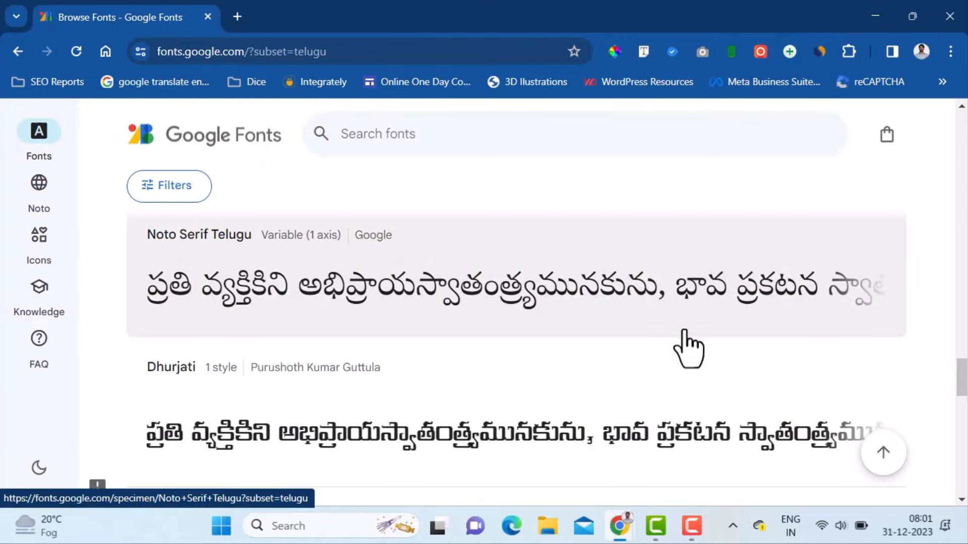
{"action": "left_click", "coordinate": [413, 303]}
{"action": "left_click_drag", "start_coordinate": [960, 384], "coordinate": [963, 279]}
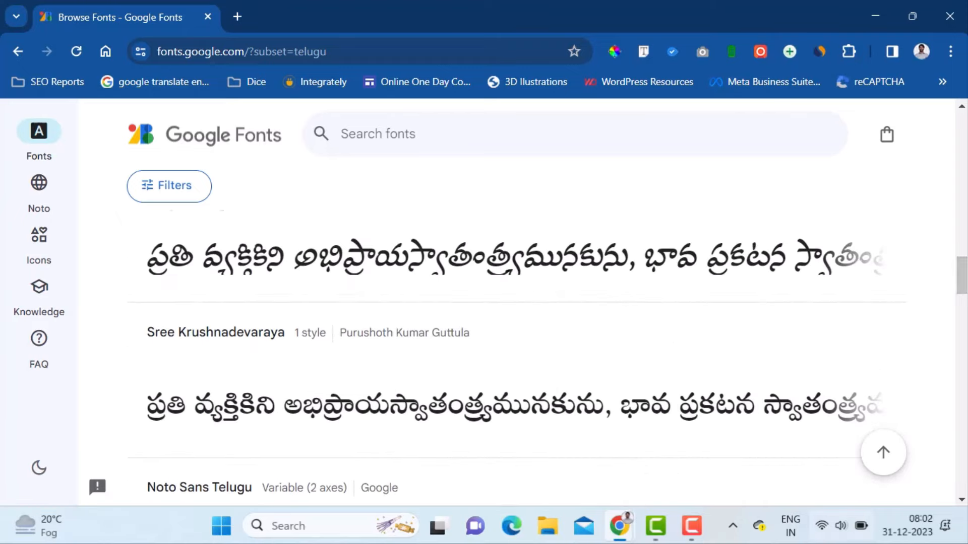
- In Customizer Layout > Sidebars, set Single Post Sidebar Layout to Content / Sidebar
{"action": "left_click", "coordinate": [877, 19]}
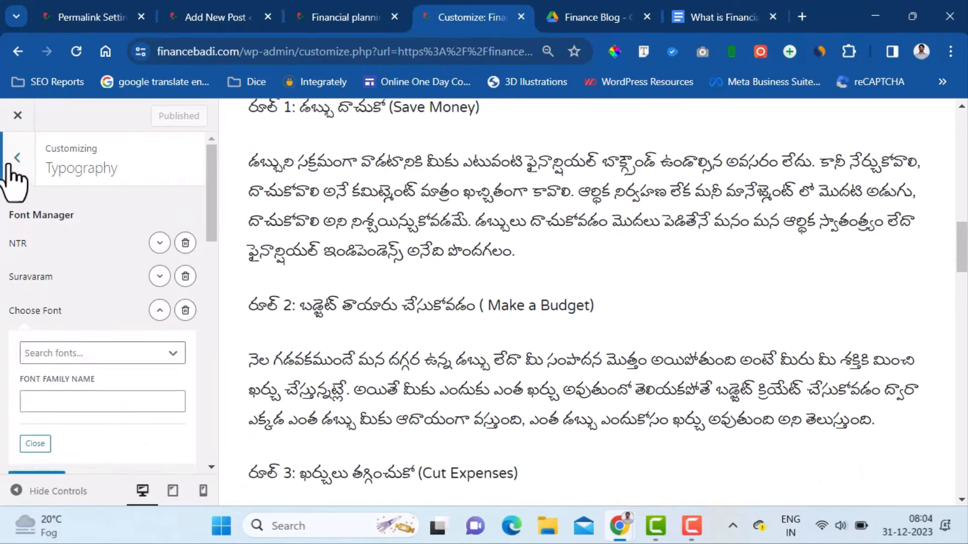
{"action": "left_click", "coordinate": [17, 169]}
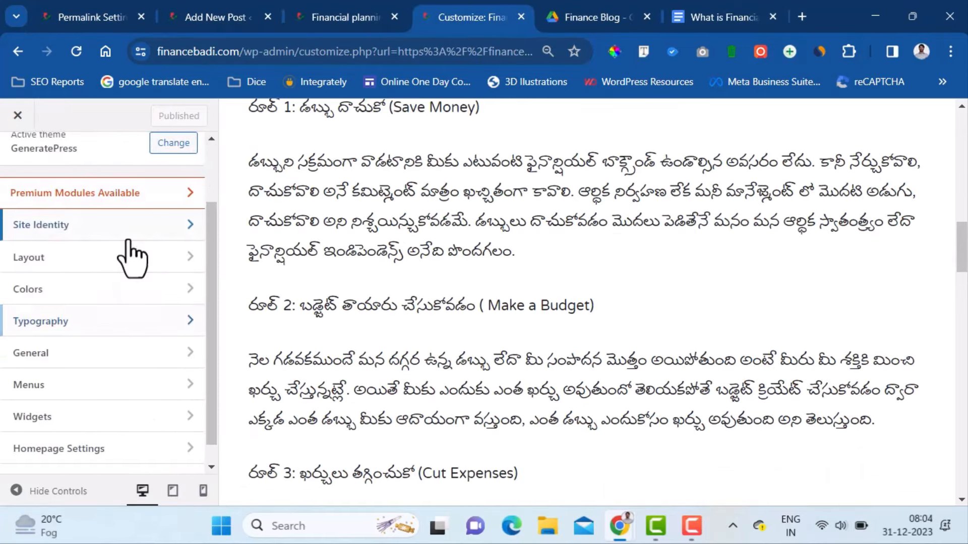
{"action": "scroll", "coordinate": [130, 252], "scroll_direction": "down", "scroll_amount": 1}
{"action": "left_click", "coordinate": [106, 237]}
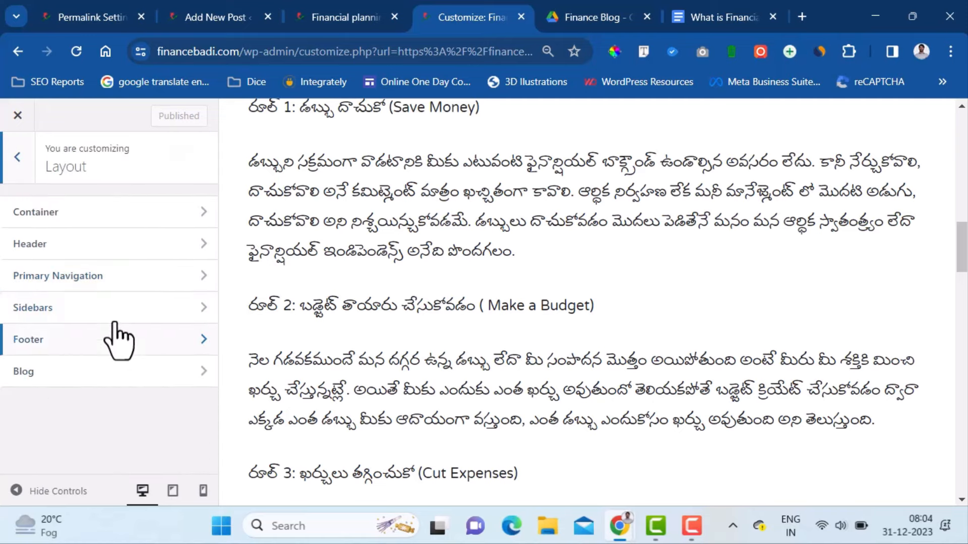
{"action": "left_click", "coordinate": [129, 308]}
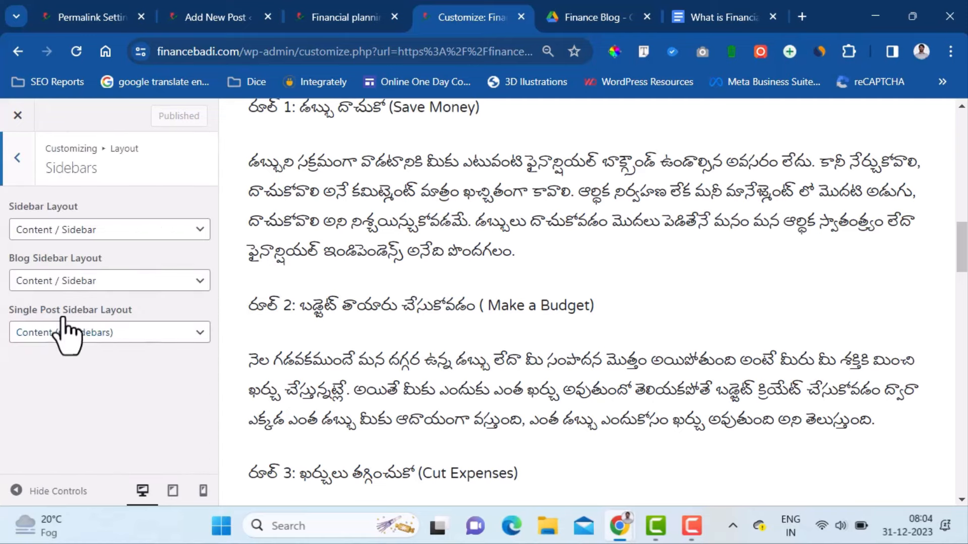
{"action": "left_click", "coordinate": [93, 337]}
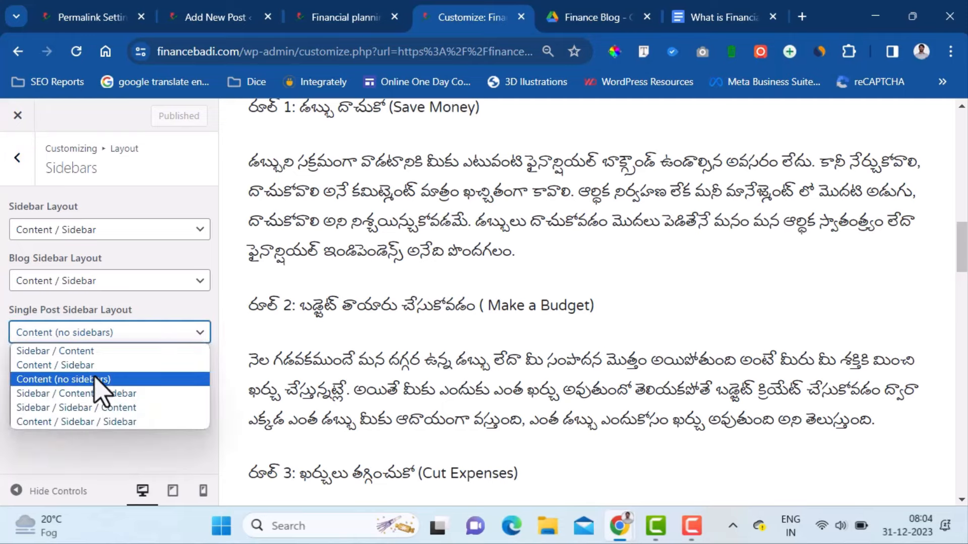
{"action": "left_click", "coordinate": [95, 365]}
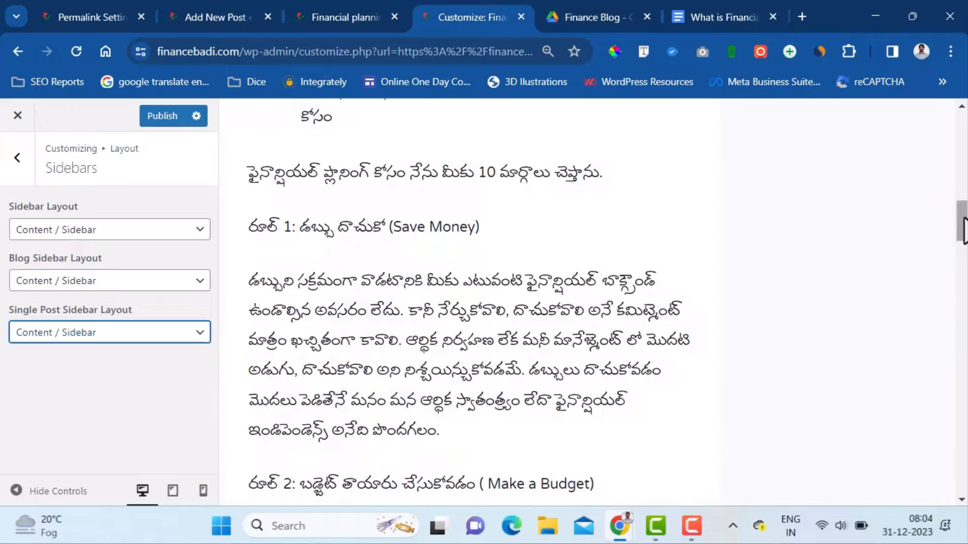
{"action": "mouse_move", "coordinate": [967, 228]}
{"action": "left_mouse_down"}
{"action": "mouse_move", "coordinate": [967, 143]}
{"action": "mouse_move", "coordinate": [966, 224]}
{"action": "left_mouse_up"}
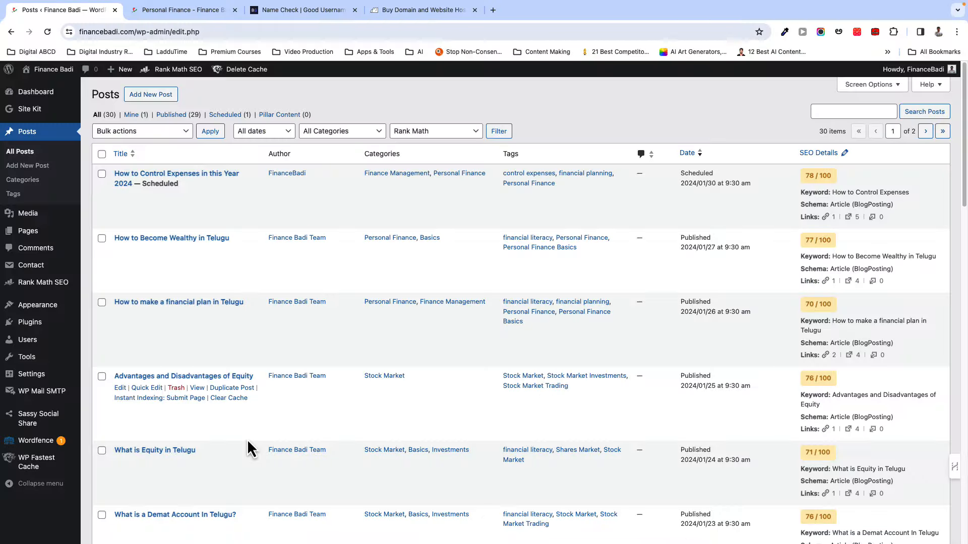
- Open 'What is Equity in Telugu' for editing and scroll its content and settings down to Layout
{"action": "scroll", "coordinate": [247, 439], "scroll_direction": "down", "scroll_amount": 3}
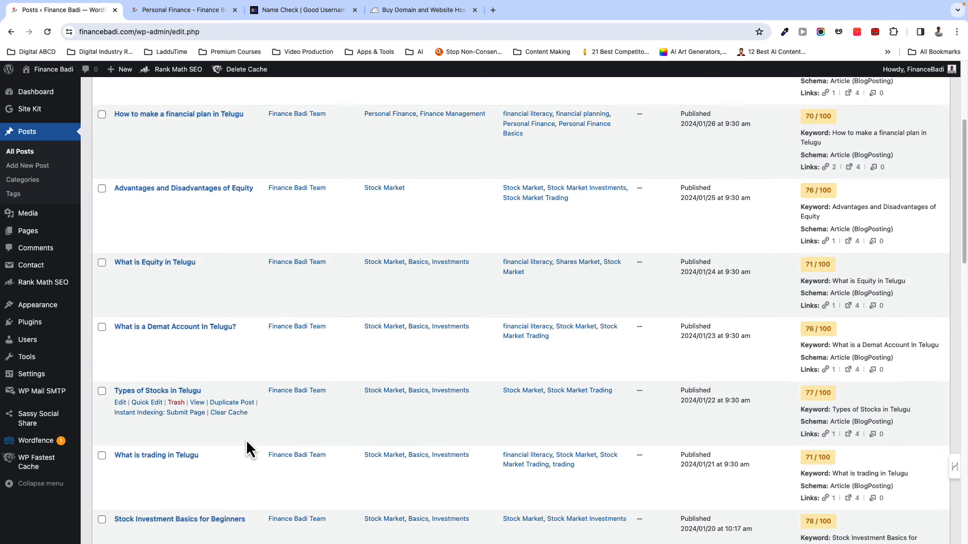
{"action": "left_click", "coordinate": [168, 263]}
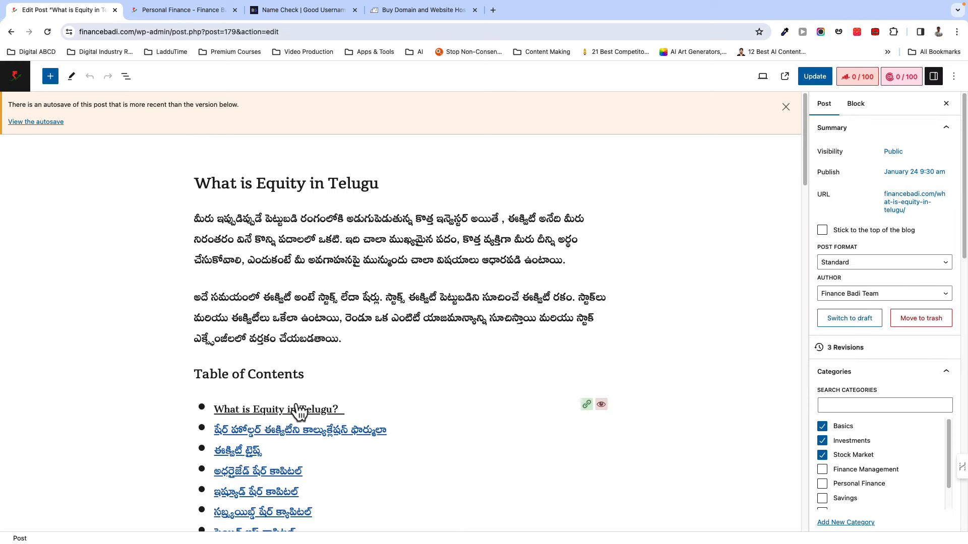
{"action": "scroll", "coordinate": [378, 404], "scroll_direction": "down", "scroll_amount": 8}
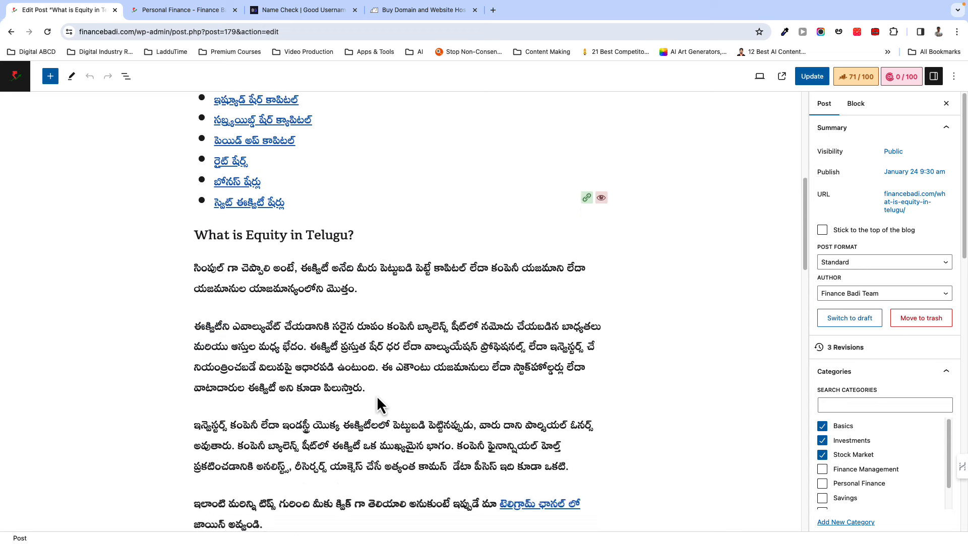
{"action": "scroll", "coordinate": [377, 395], "scroll_direction": "down", "scroll_amount": 2}
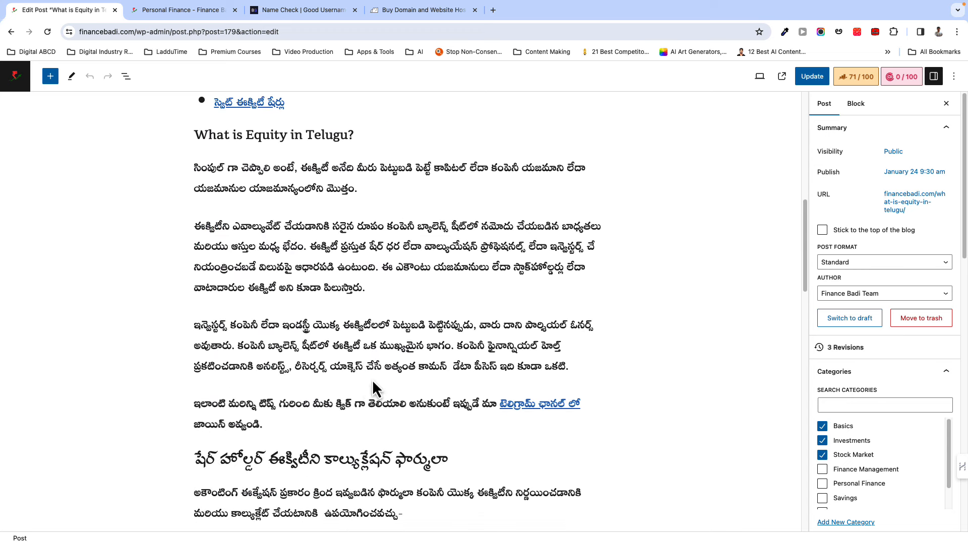
{"action": "scroll", "coordinate": [373, 382], "scroll_direction": "down", "scroll_amount": 2}
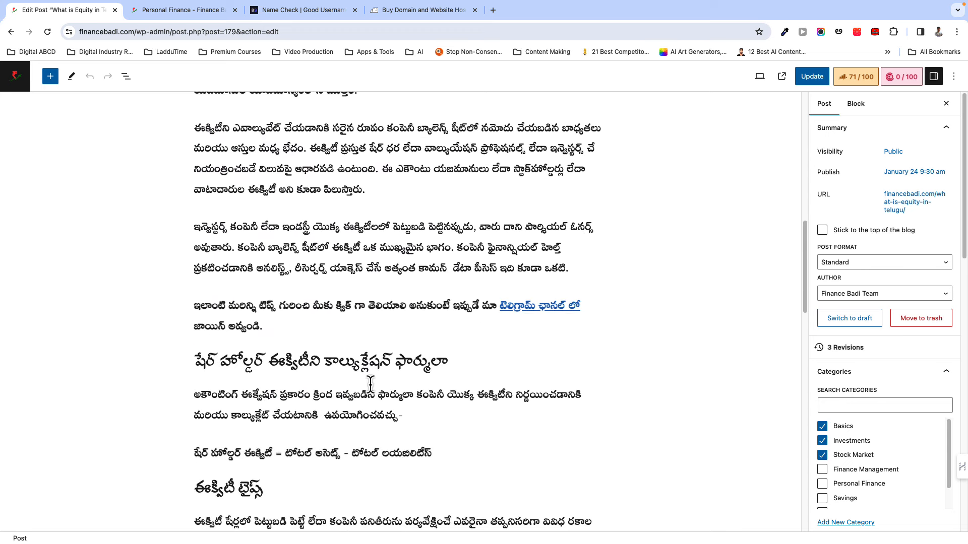
{"action": "scroll", "coordinate": [370, 384], "scroll_direction": "down", "scroll_amount": 9}
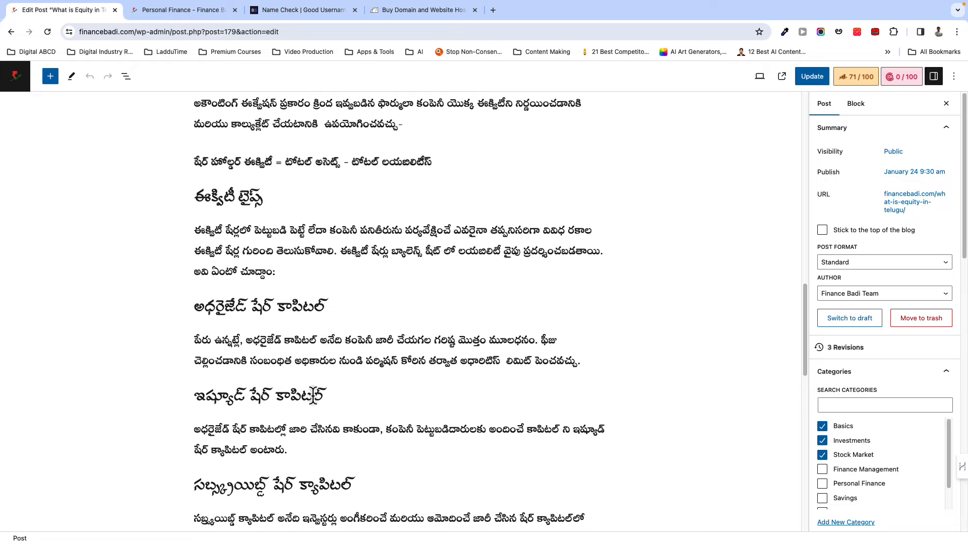
{"action": "scroll", "coordinate": [298, 393], "scroll_direction": "up", "scroll_amount": 15}
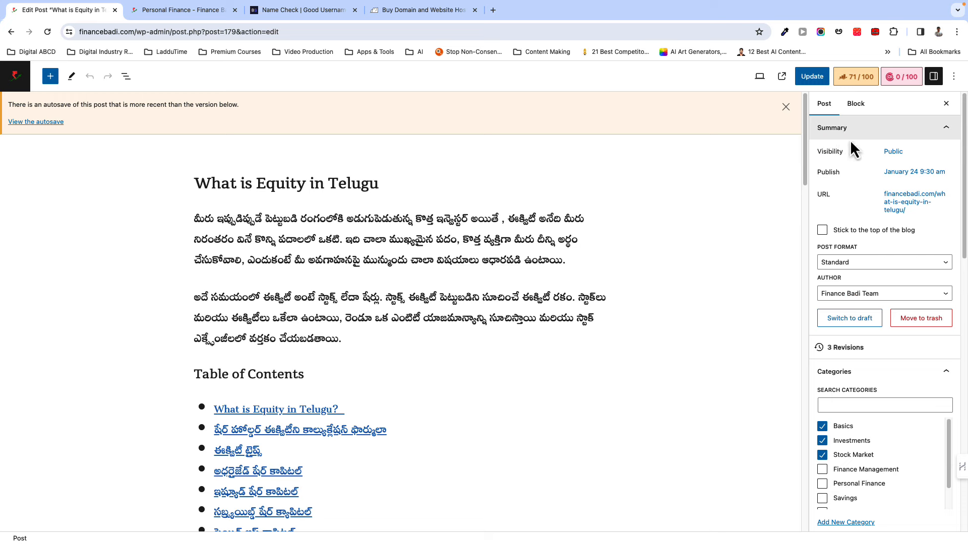
{"action": "scroll", "coordinate": [868, 328], "scroll_direction": "down", "scroll_amount": 1}
{"action": "scroll", "coordinate": [872, 325], "scroll_direction": "down", "scroll_amount": 3}
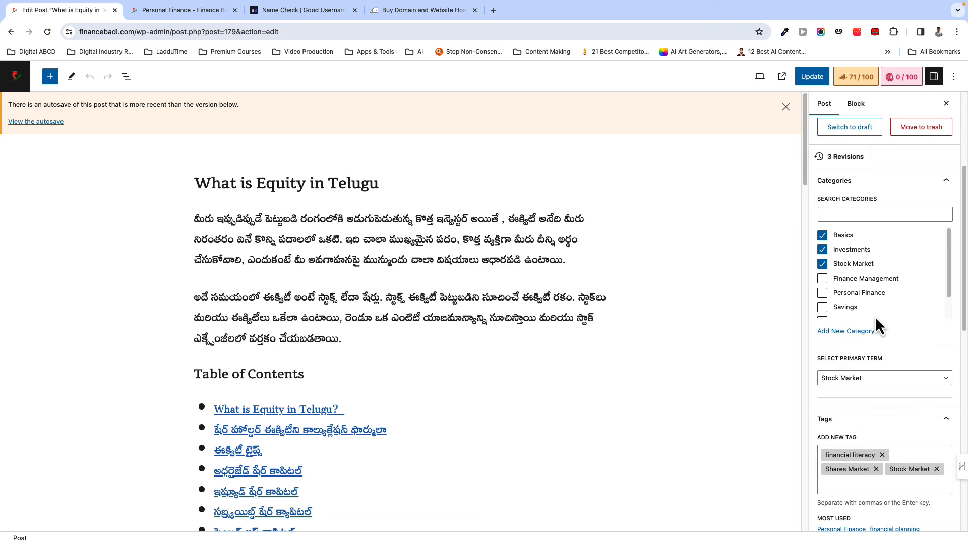
{"action": "scroll", "coordinate": [882, 302], "scroll_direction": "down", "scroll_amount": 2}
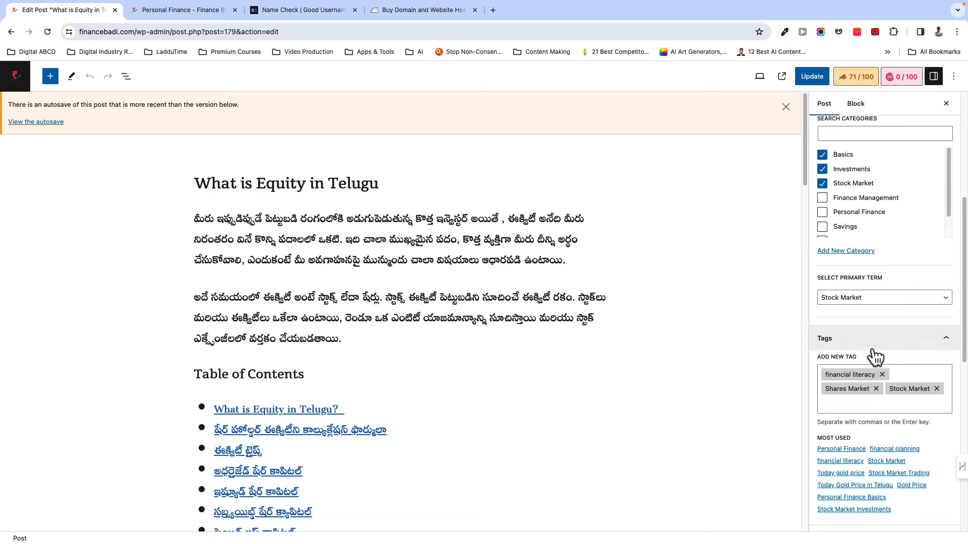
{"action": "scroll", "coordinate": [879, 379], "scroll_direction": "down", "scroll_amount": 6}
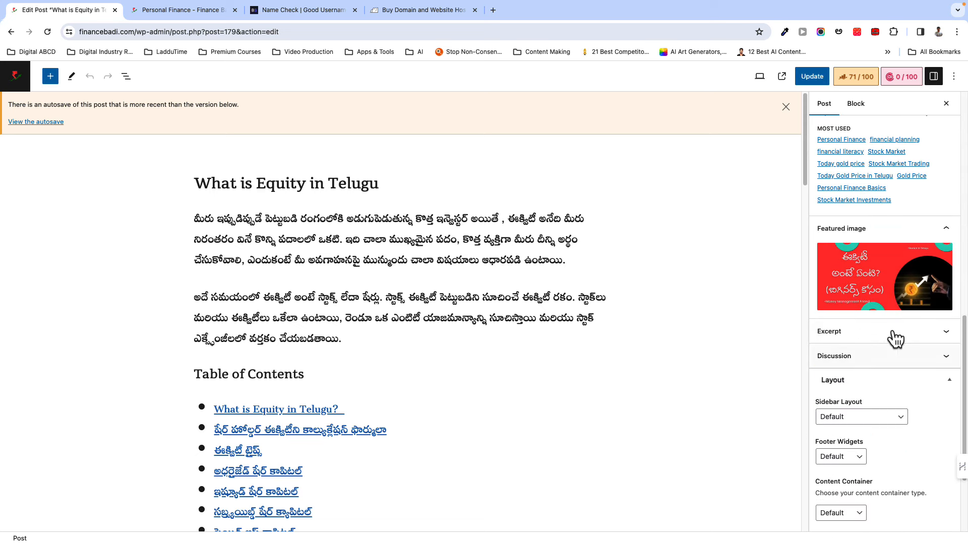
{"action": "scroll", "coordinate": [852, 436], "scroll_direction": "down", "scroll_amount": 2}
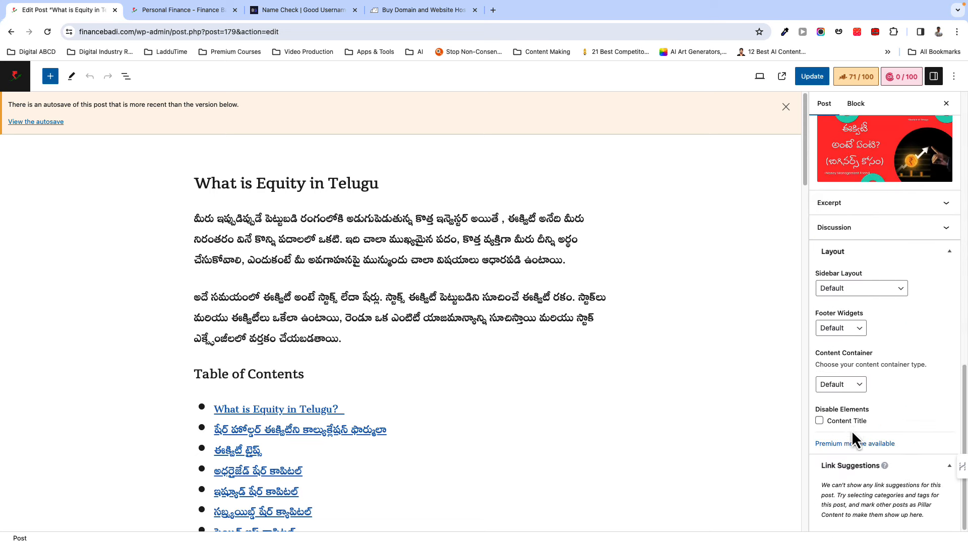
{"action": "scroll", "coordinate": [857, 422], "scroll_direction": "up", "scroll_amount": 12}
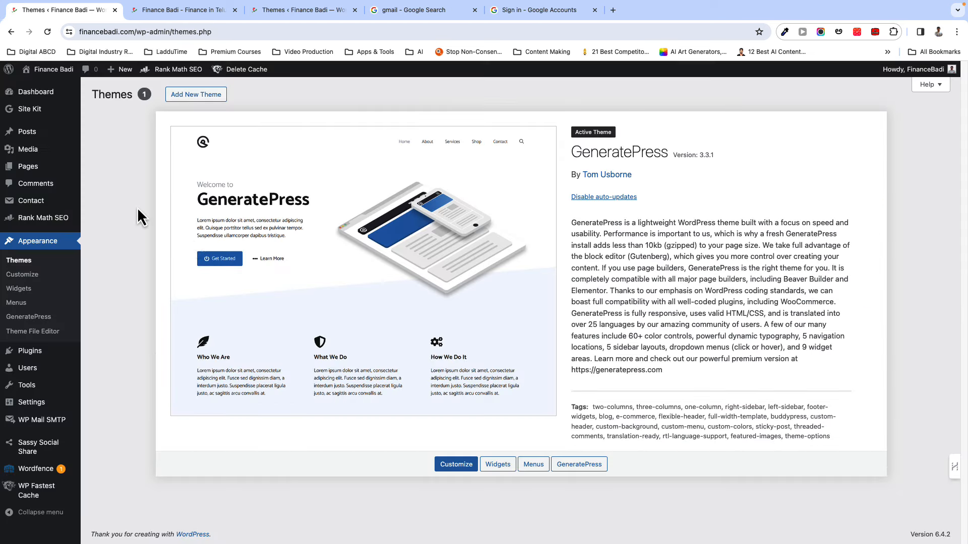
- Start a new post and fill its body with the Telugu Financial planning article
{"action": "mouse_move", "coordinate": [33, 139]}
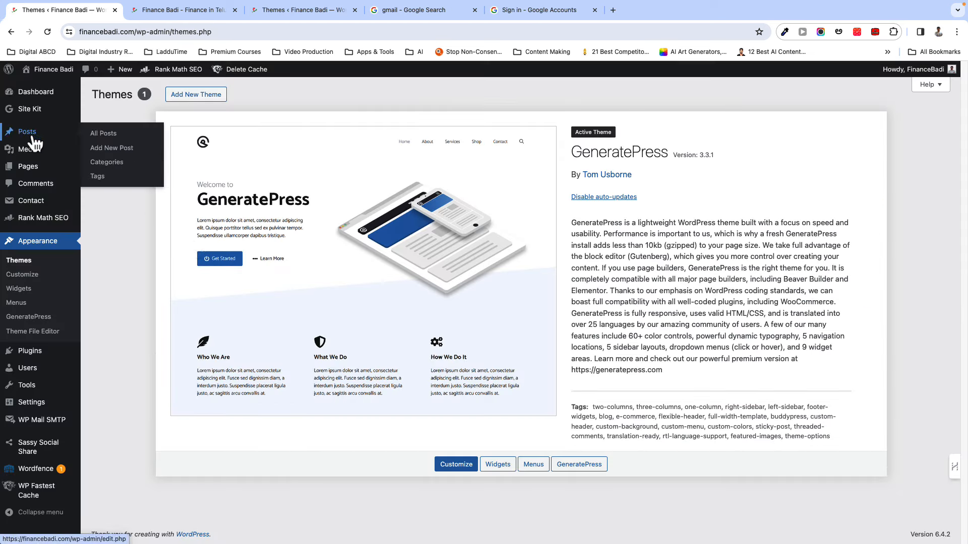
{"action": "left_click", "coordinate": [115, 150]}
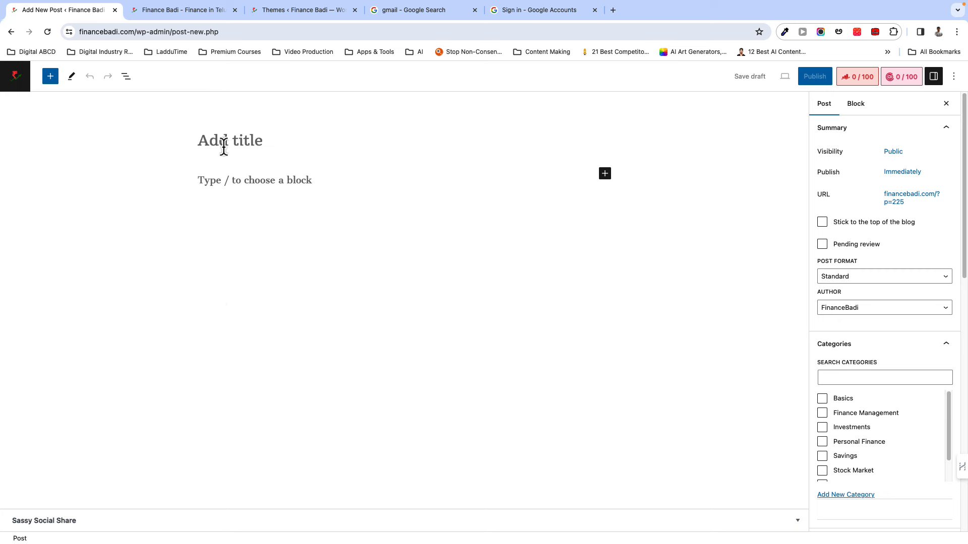
{"action": "left_click", "coordinate": [220, 185]}
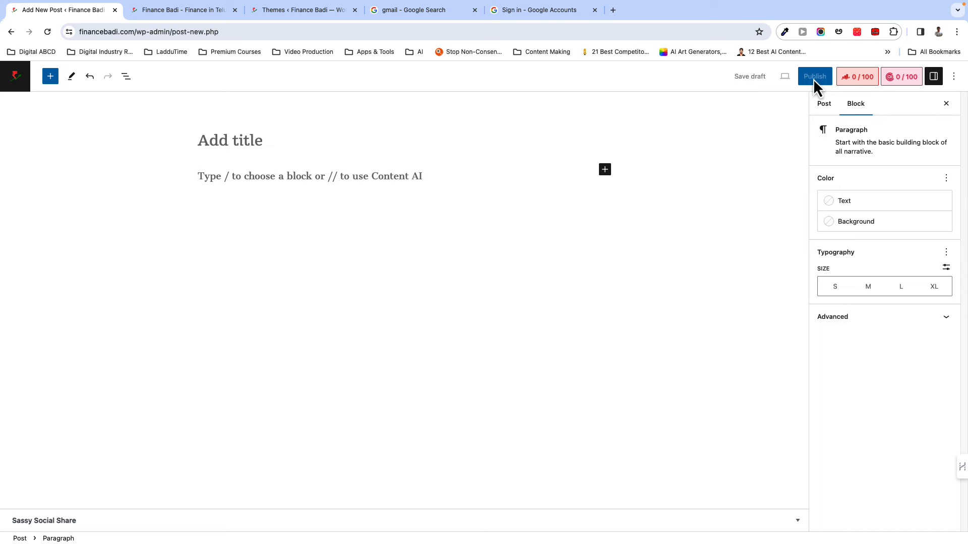
- Review the Post settings sidebar, including visibility options, scrolling up toward Categories
{"action": "left_click", "coordinate": [825, 104]}
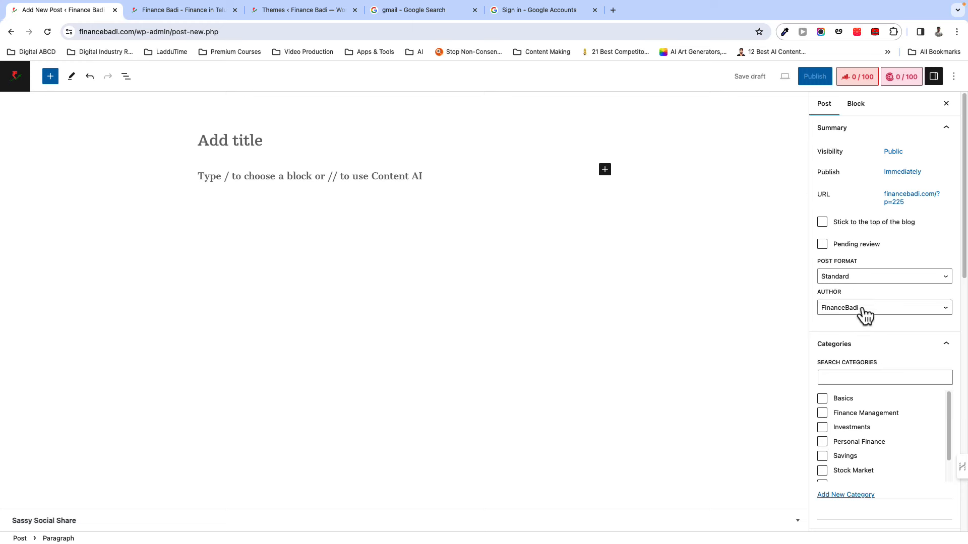
{"action": "scroll", "coordinate": [892, 402], "scroll_direction": "down", "scroll_amount": 2}
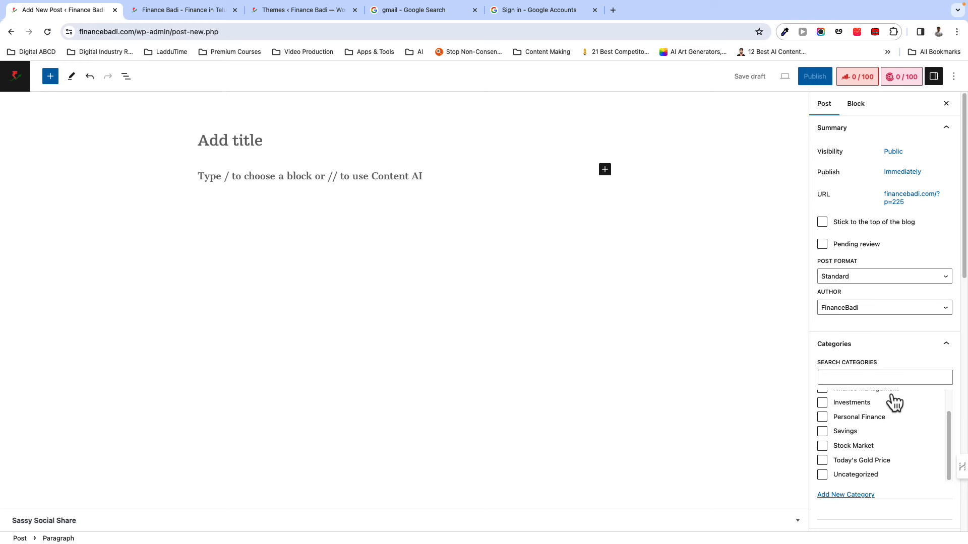
{"action": "scroll", "coordinate": [888, 401], "scroll_direction": "up", "scroll_amount": 2}
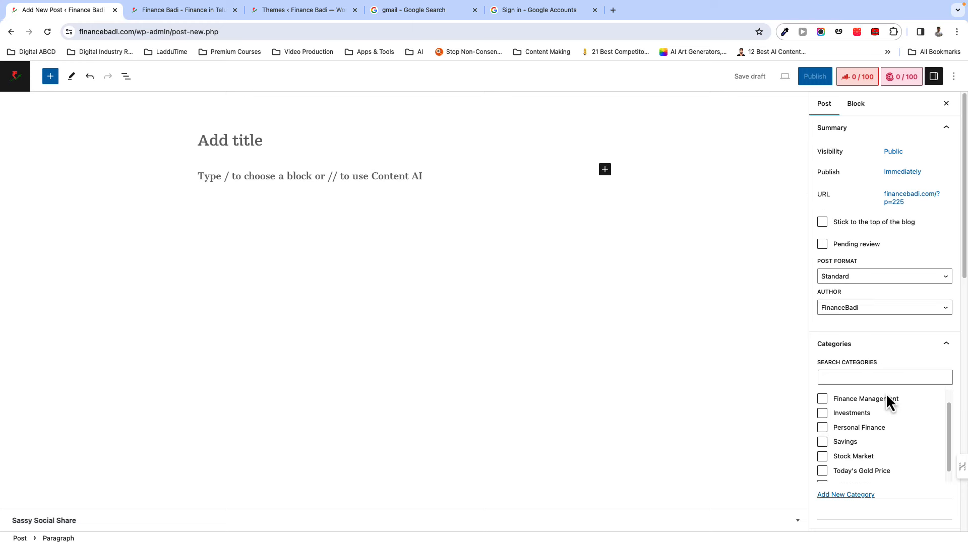
{"action": "left_click", "coordinate": [895, 153]}
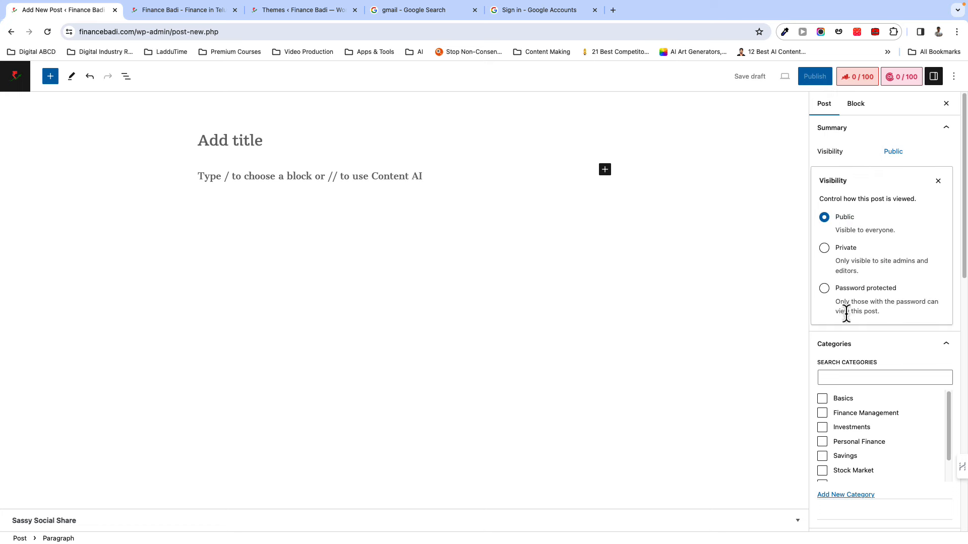
{"action": "left_click", "coordinate": [938, 182]}
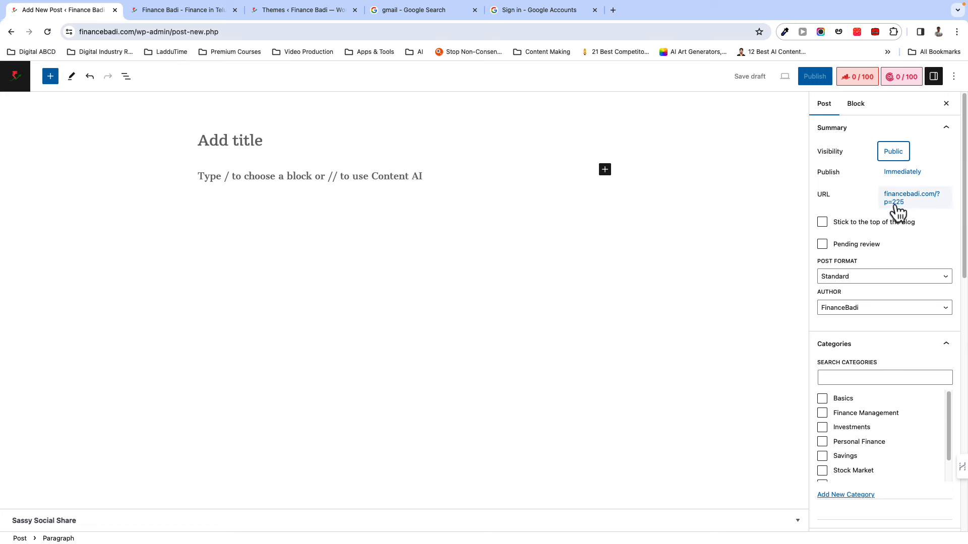
{"action": "scroll", "coordinate": [884, 338], "scroll_direction": "down", "scroll_amount": 5}
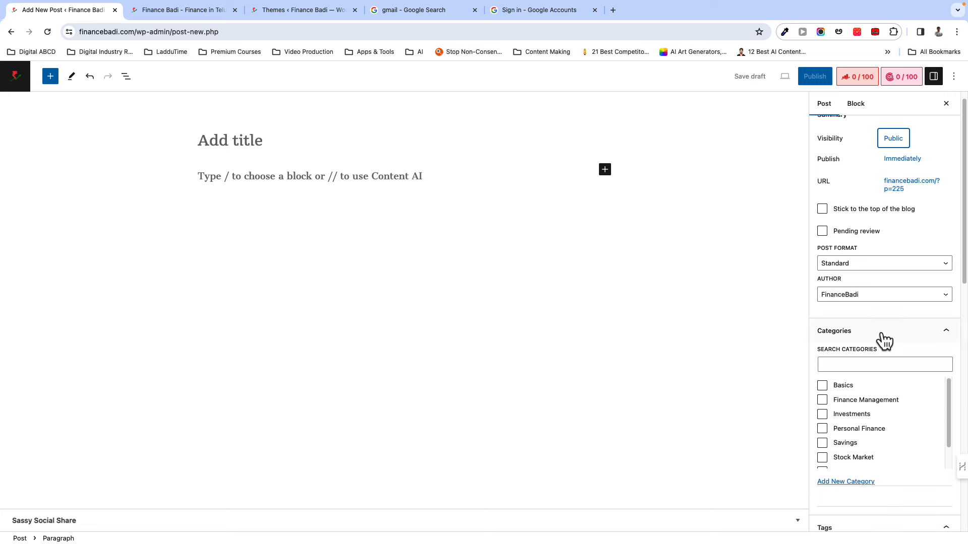
{"action": "scroll", "coordinate": [811, 343], "scroll_direction": "up", "scroll_amount": 2}
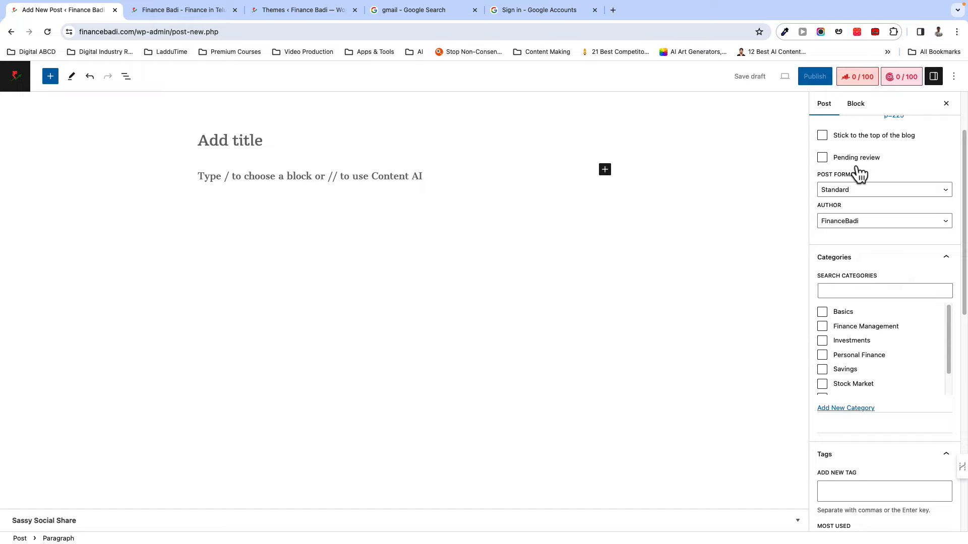
{"action": "scroll", "coordinate": [860, 227], "scroll_direction": "up", "scroll_amount": 3}
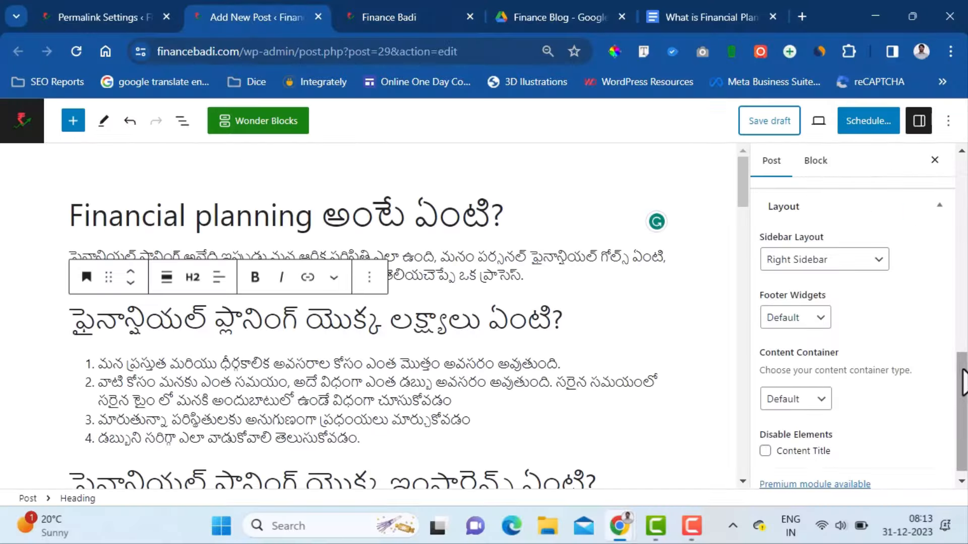
{"action": "scroll", "coordinate": [918, 459], "scroll_direction": "down", "scroll_amount": 1}
{"action": "scroll", "coordinate": [877, 403], "scroll_direction": "up", "scroll_amount": 3}
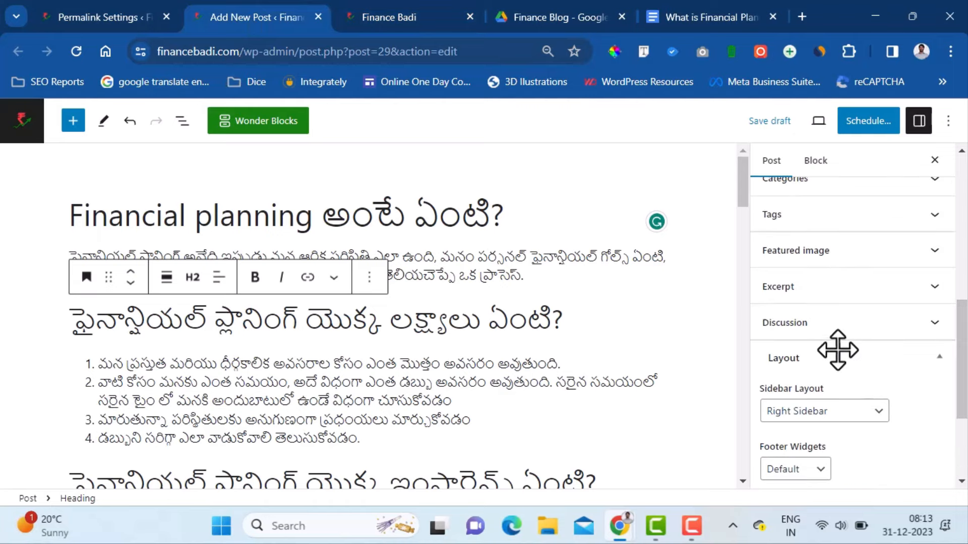
- Create a 'Basics' category for the post and uncheck Uncategorized
{"action": "scroll", "coordinate": [851, 323], "scroll_direction": "up", "scroll_amount": 2}
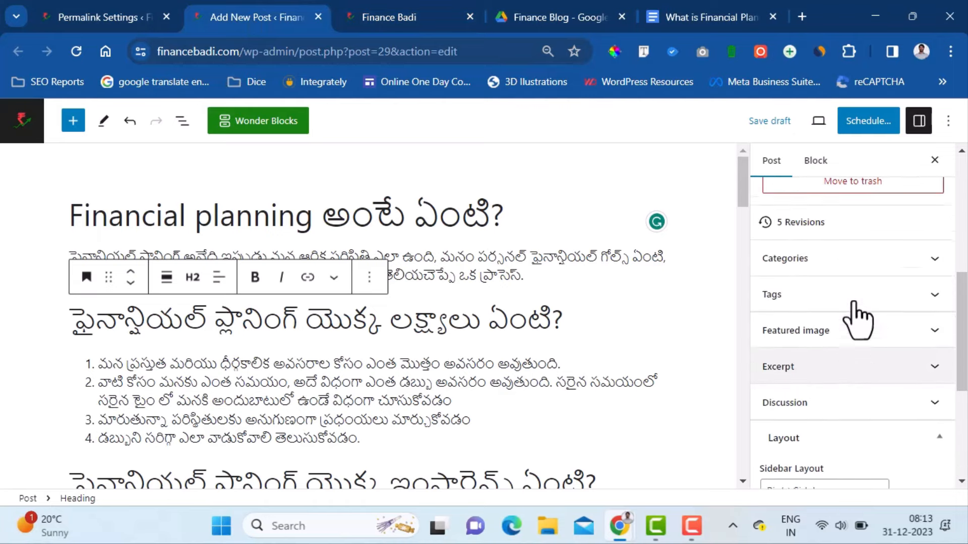
{"action": "left_click", "coordinate": [930, 266]}
{"action": "left_click", "coordinate": [821, 317]}
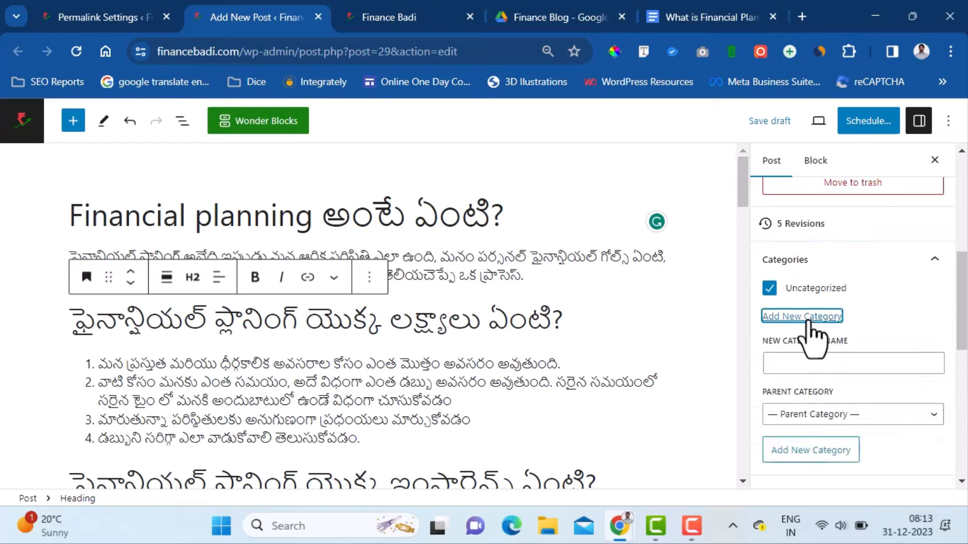
{"action": "left_click", "coordinate": [840, 357]}
{"action": "type", "text": "basics"}
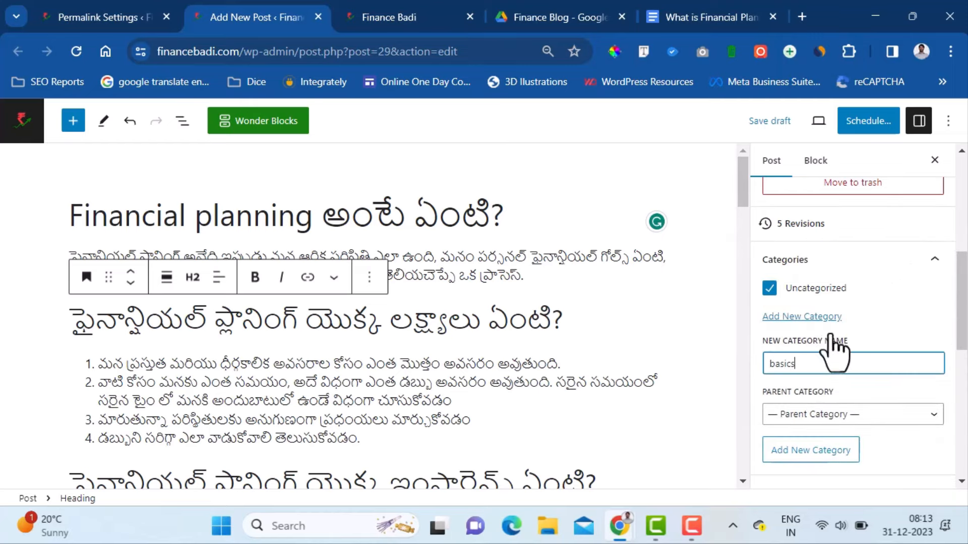
{"action": "left_click", "coordinate": [769, 289]}
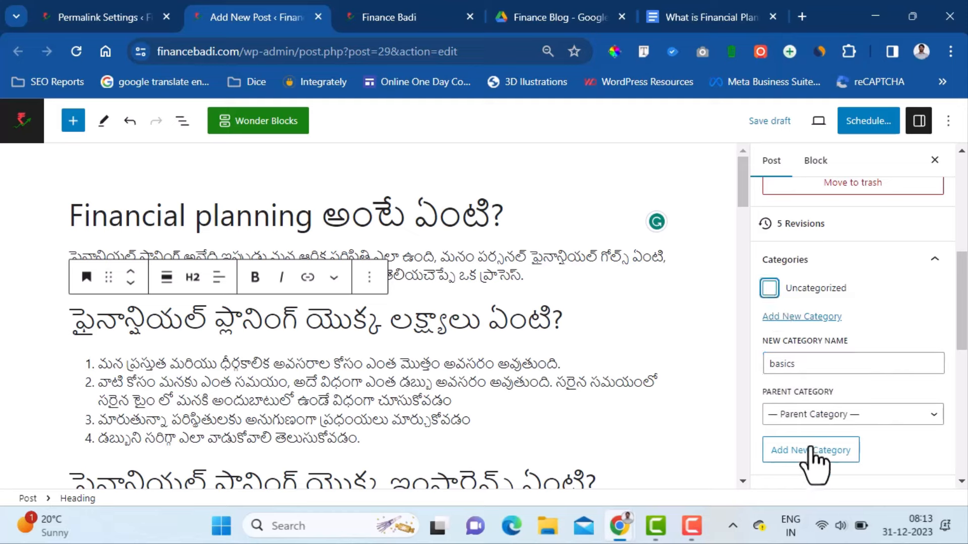
{"action": "left_click", "coordinate": [762, 365]}
{"action": "type", "text": "B"}
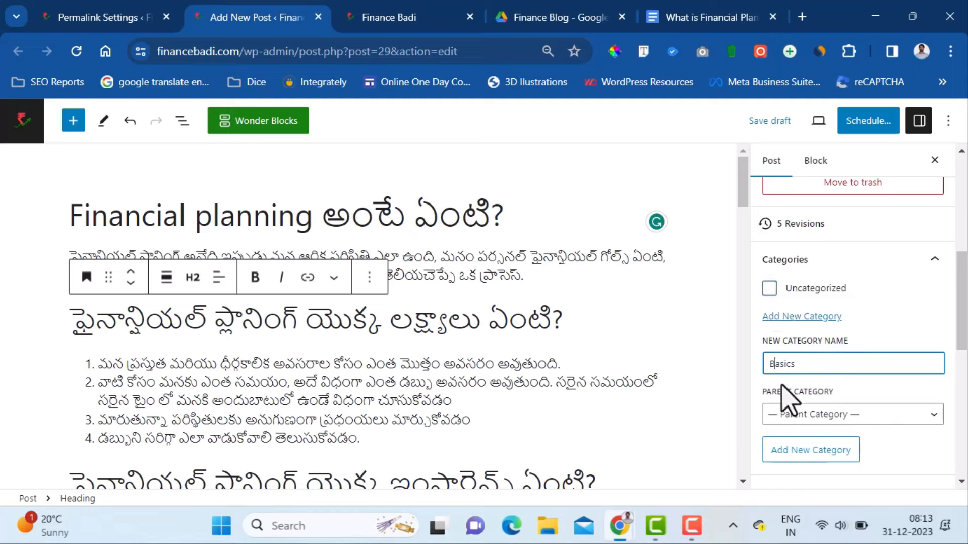
{"action": "left_click", "coordinate": [821, 448]}
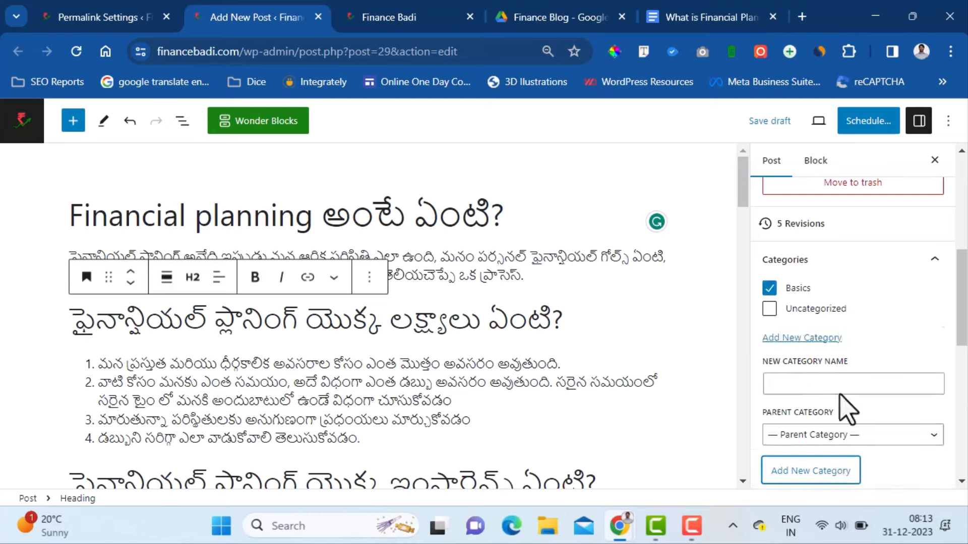
{"action": "scroll", "coordinate": [937, 363], "scroll_direction": "down", "scroll_amount": 3}
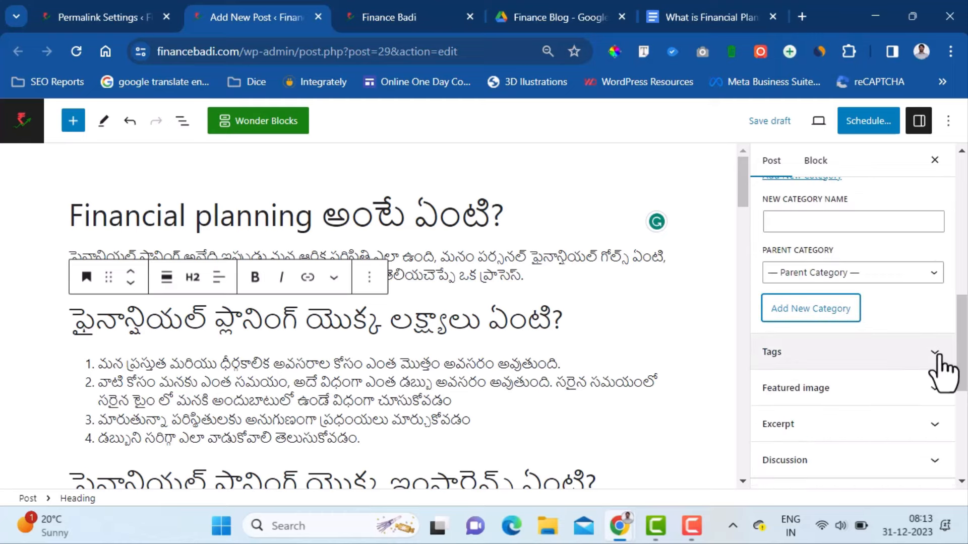
- Add tags financial literacy, financial planning and what is financial planning to the post
{"action": "scroll", "coordinate": [943, 368], "scroll_direction": "up", "scroll_amount": 5}
{"action": "scroll", "coordinate": [939, 366], "scroll_direction": "down", "scroll_amount": 3}
{"action": "scroll", "coordinate": [937, 363], "scroll_direction": "down", "scroll_amount": 2}
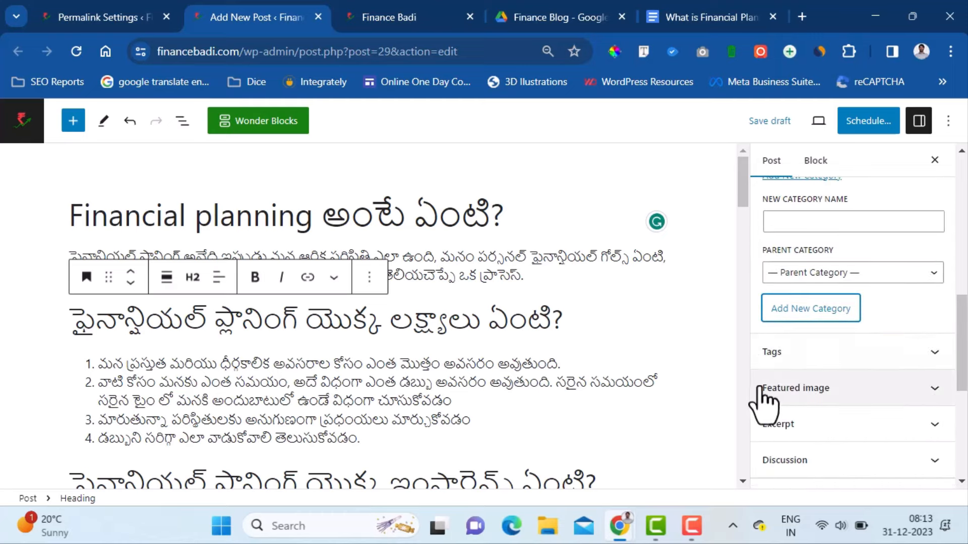
{"action": "left_click", "coordinate": [911, 356]}
{"action": "left_click", "coordinate": [835, 405]}
{"action": "type", "text": "what is financial planning"}
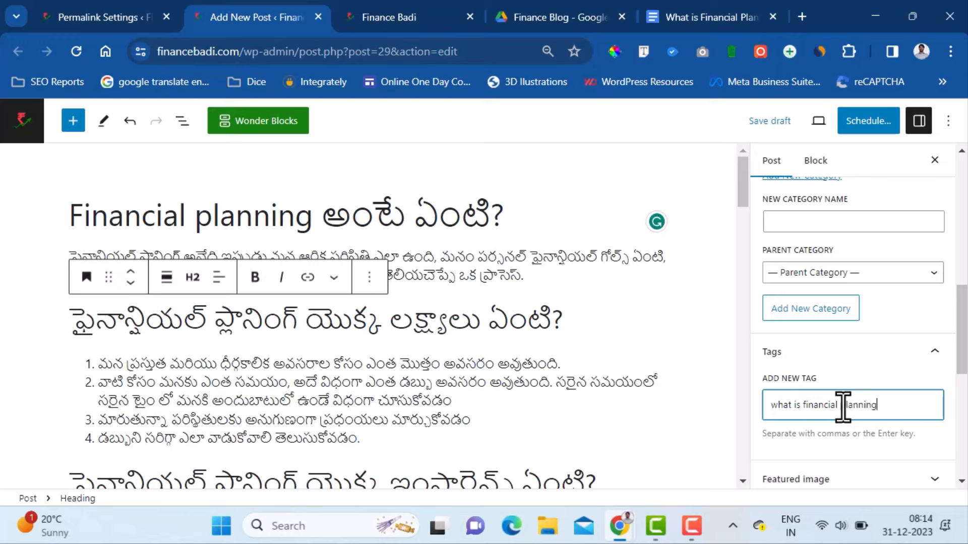
{"action": "key", "text": "Return"}
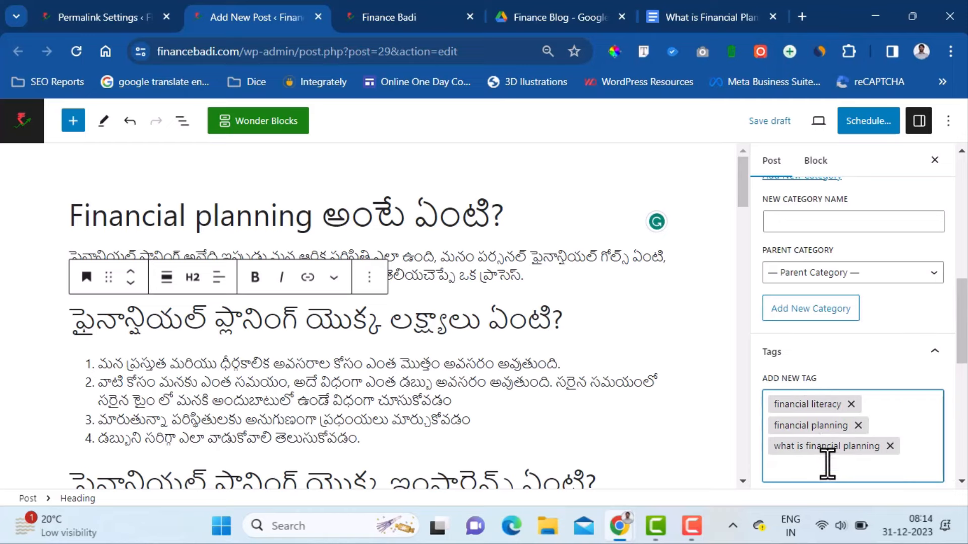
{"action": "scroll", "coordinate": [828, 463], "scroll_direction": "down", "scroll_amount": 3}
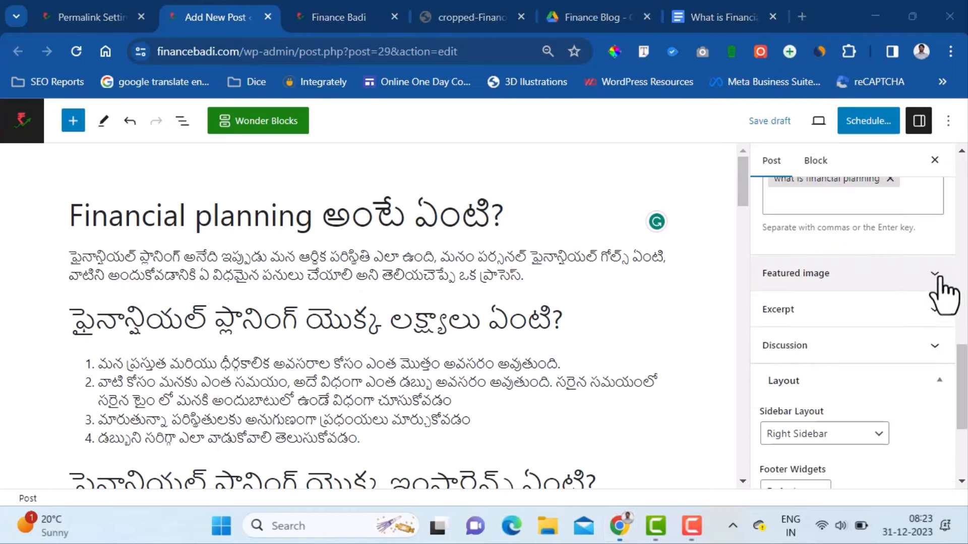
- Upload What-is-Financial-Planning-in-Telugu.jpg and set it as the post's featured image
{"action": "left_click", "coordinate": [935, 274]}
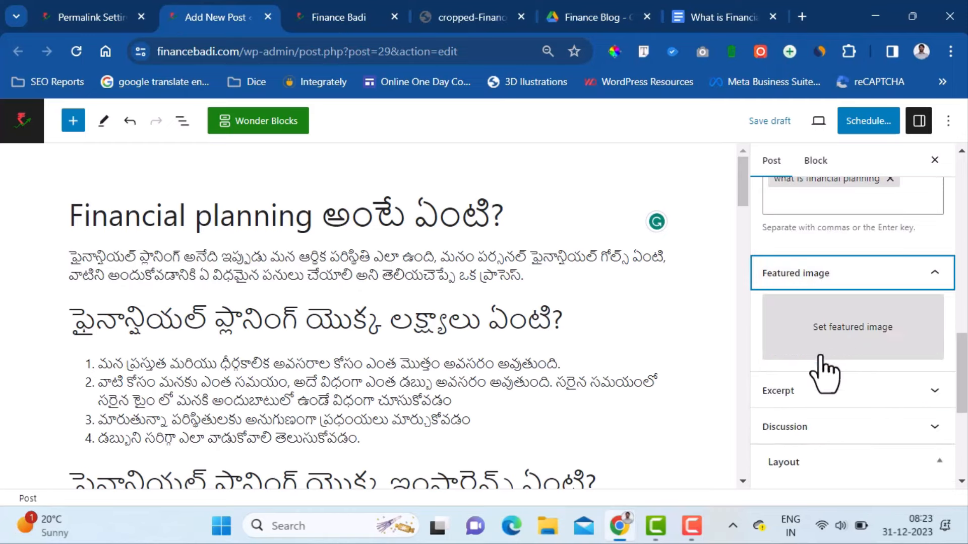
{"action": "left_click", "coordinate": [851, 332]}
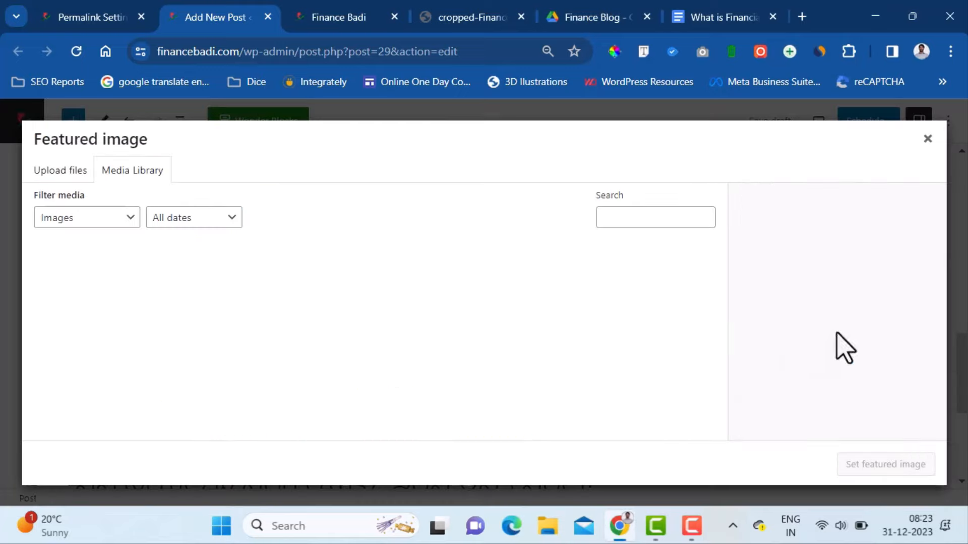
{"action": "left_click", "coordinate": [57, 175]}
{"action": "left_click", "coordinate": [517, 337]}
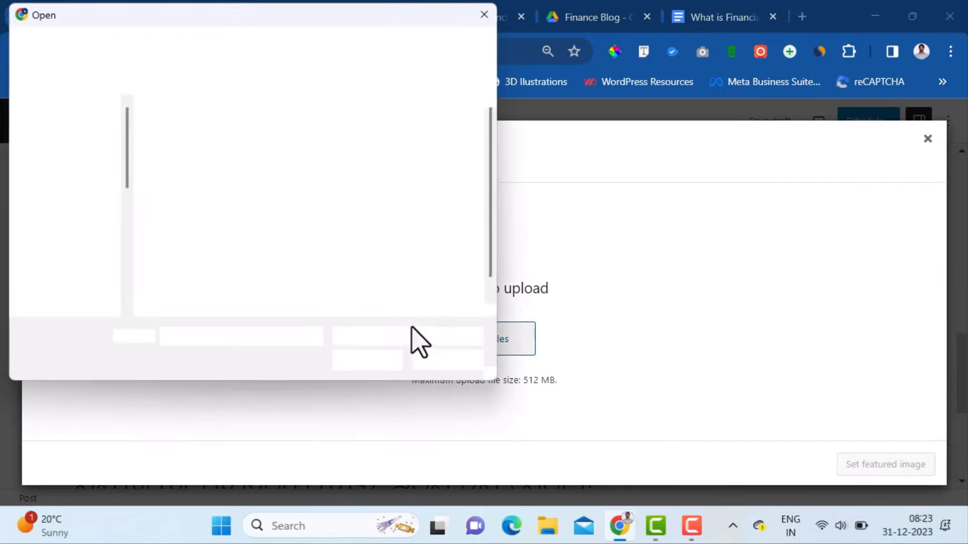
{"action": "scroll", "coordinate": [498, 252], "scroll_direction": "down", "scroll_amount": 1}
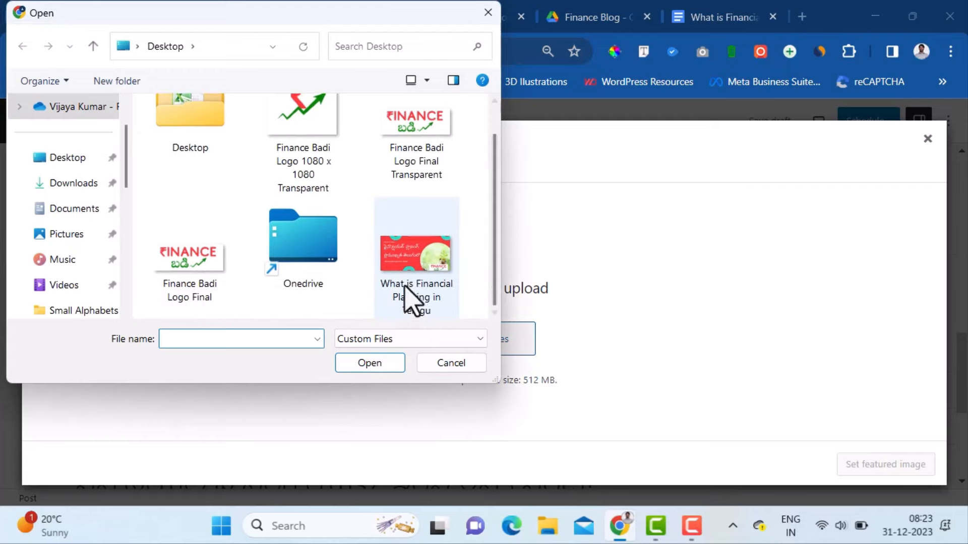
{"action": "left_click", "coordinate": [414, 298]}
{"action": "left_click", "coordinate": [373, 364]}
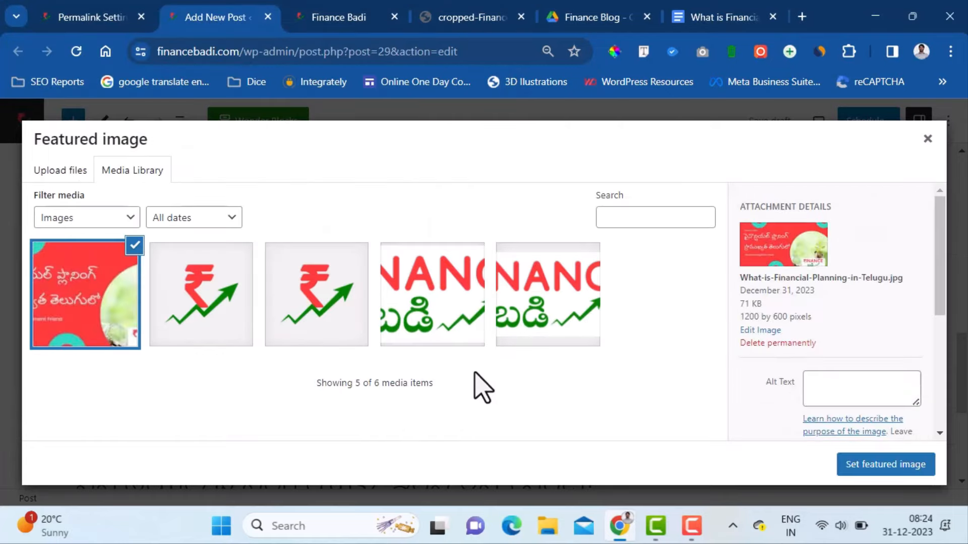
{"action": "left_click", "coordinate": [896, 466]}
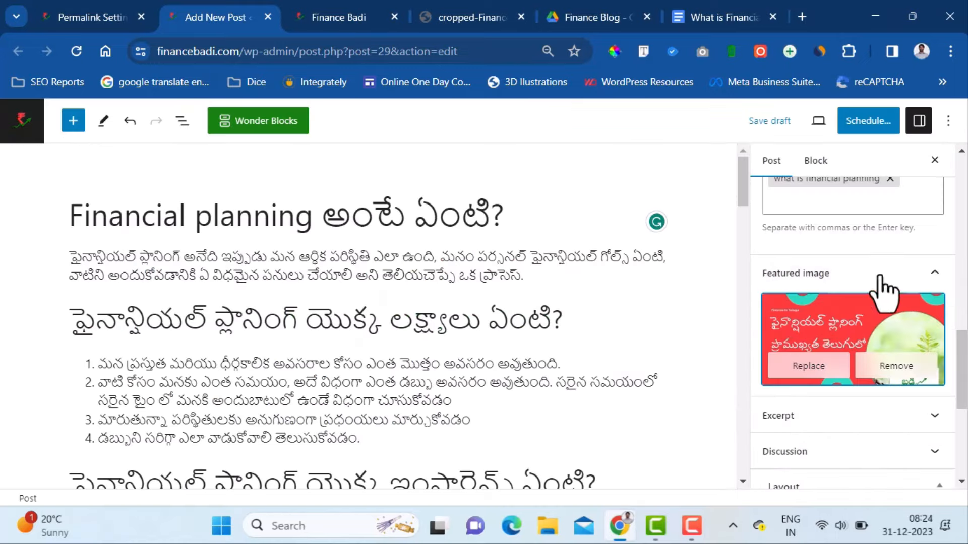
- Save the draft, check its preview for banner, Basics category and tags, then return to the editor
{"action": "left_click", "coordinate": [772, 122]}
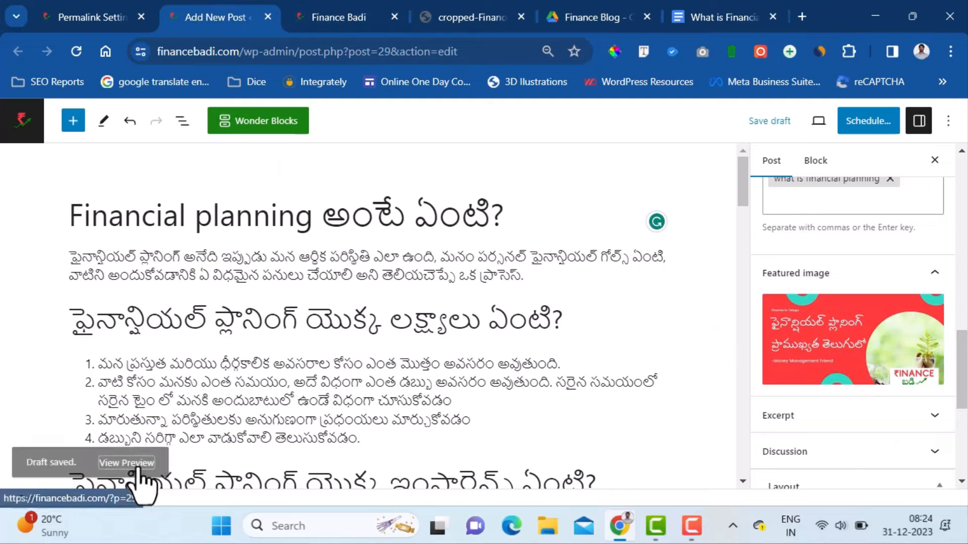
{"action": "left_click", "coordinate": [126, 462]}
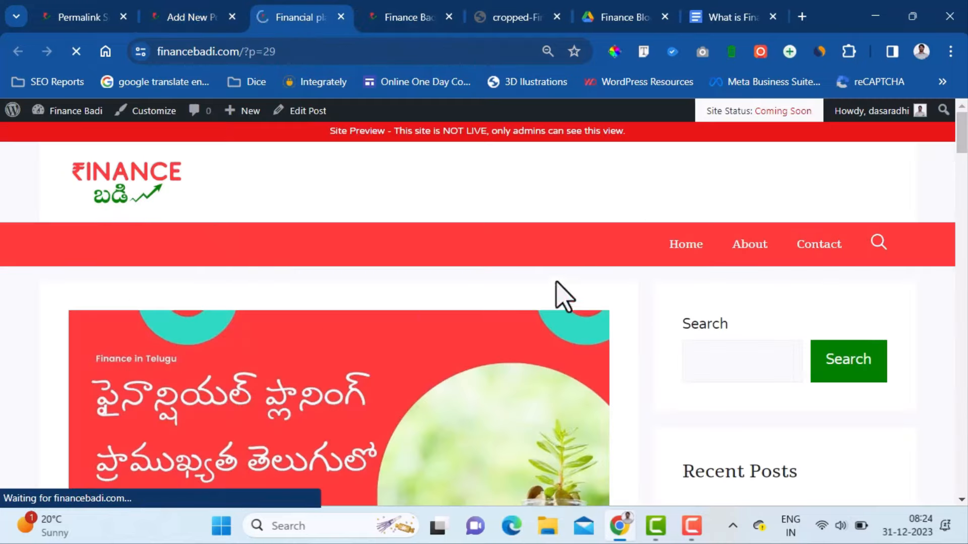
{"action": "scroll", "coordinate": [780, 301], "scroll_direction": "down", "scroll_amount": 3}
{"action": "scroll", "coordinate": [721, 263], "scroll_direction": "up", "scroll_amount": 2}
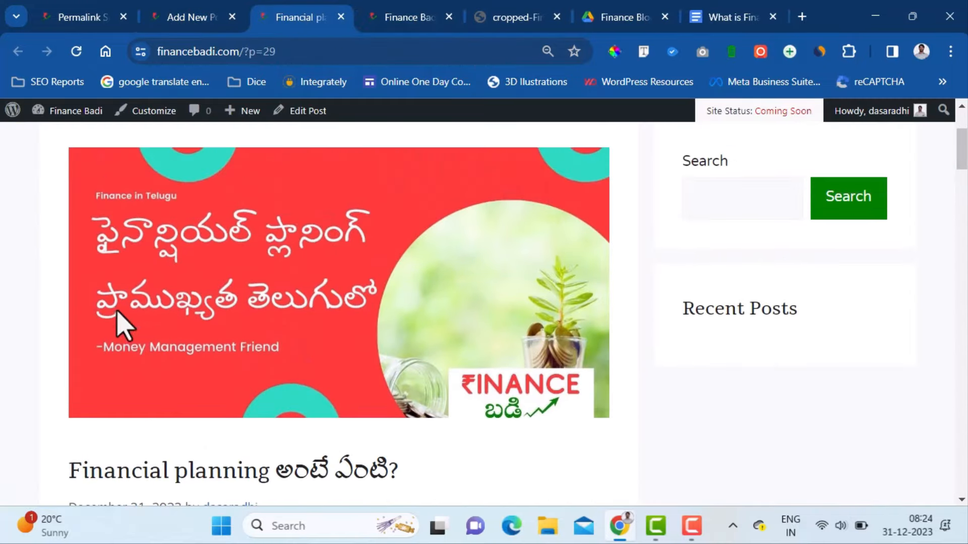
{"action": "scroll", "coordinate": [469, 314], "scroll_direction": "down", "scroll_amount": 15}
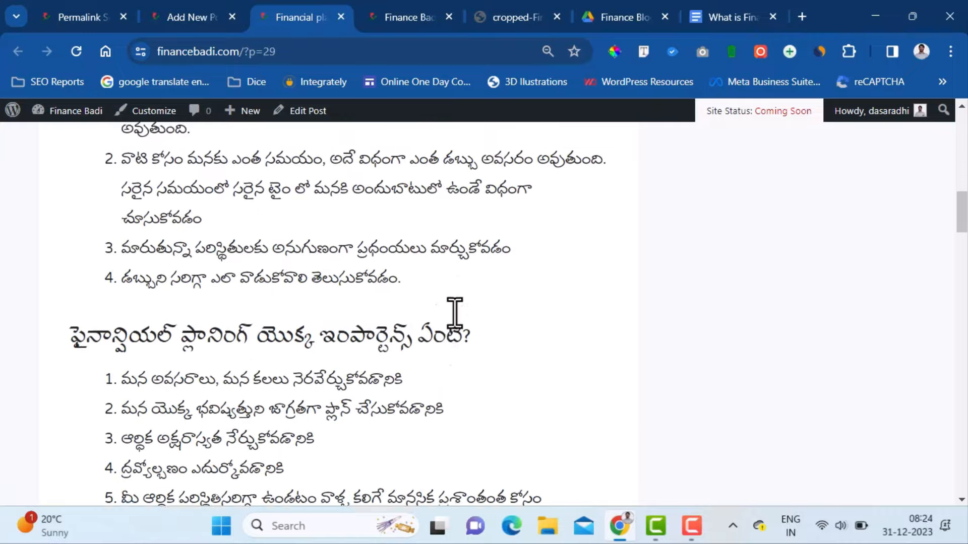
{"action": "scroll", "coordinate": [454, 320], "scroll_direction": "down", "scroll_amount": 10}
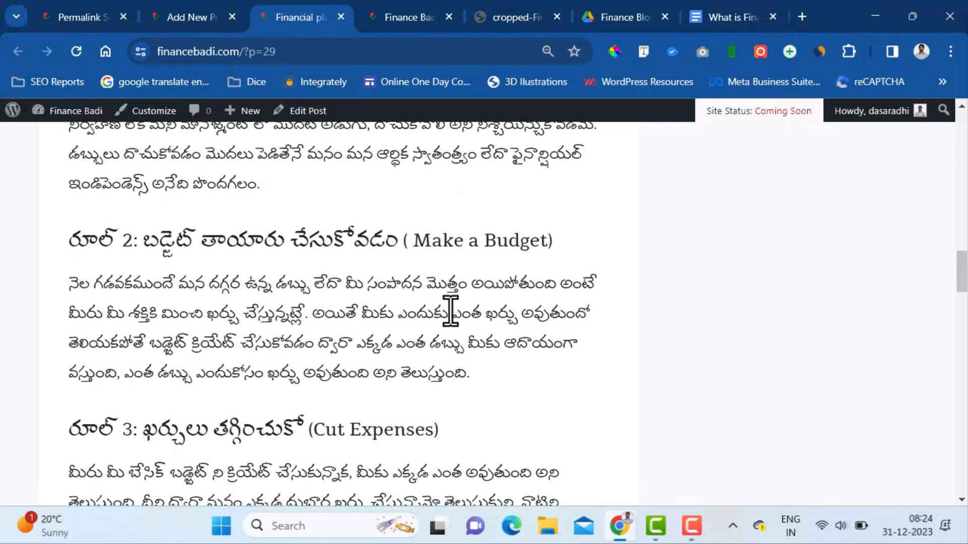
{"action": "scroll", "coordinate": [450, 311], "scroll_direction": "down", "scroll_amount": 12}
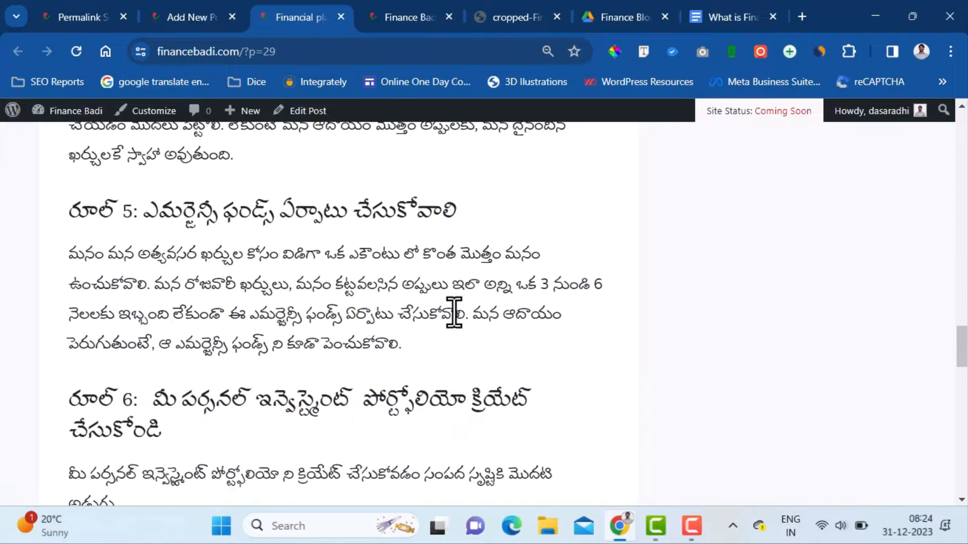
{"action": "scroll", "coordinate": [453, 312], "scroll_direction": "down", "scroll_amount": 12}
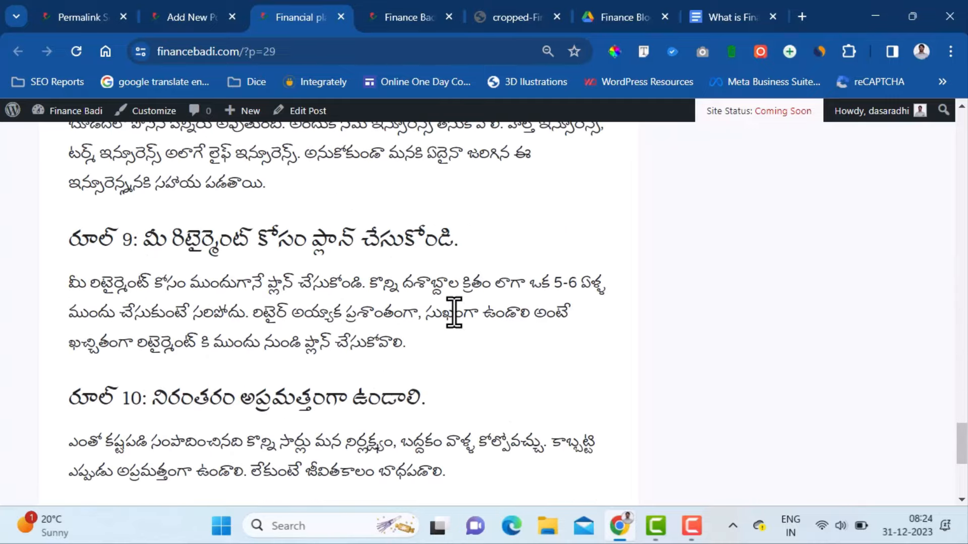
{"action": "scroll", "coordinate": [454, 312], "scroll_direction": "down", "scroll_amount": 2}
{"action": "scroll", "coordinate": [454, 312], "scroll_direction": "up", "scroll_amount": 2}
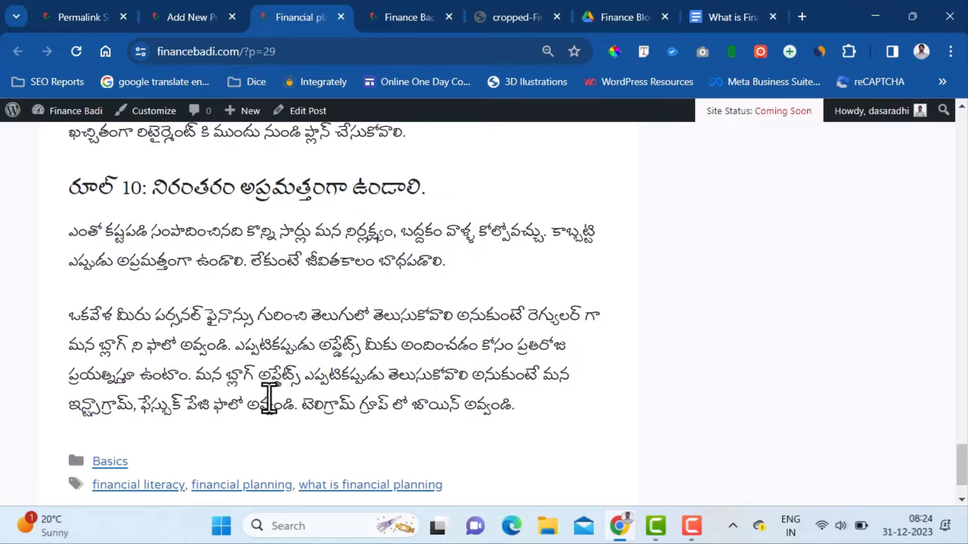
{"action": "left_click", "coordinate": [171, 15]}
{"action": "scroll", "coordinate": [465, 397], "scroll_direction": "down", "scroll_amount": 20}
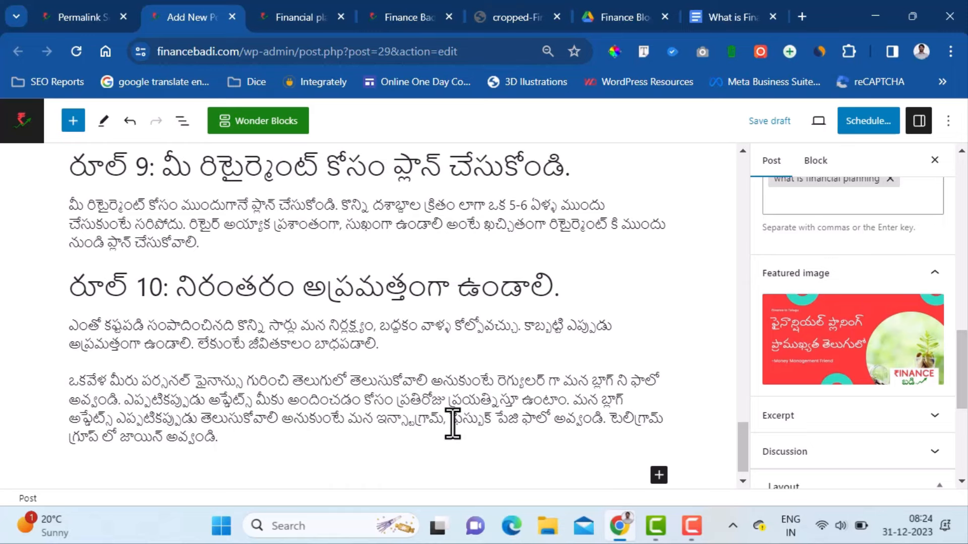
{"action": "left_click", "coordinate": [375, 426]}
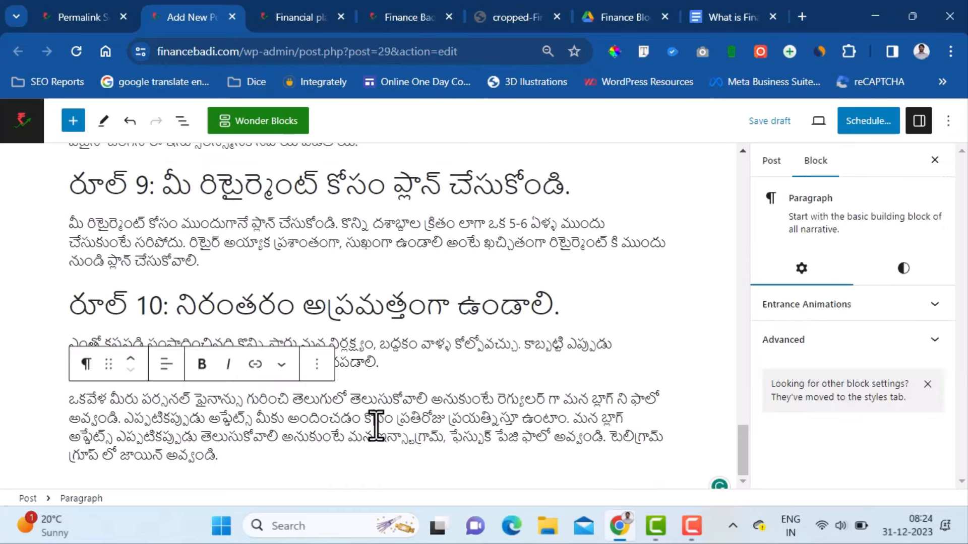
{"action": "double_click", "coordinate": [442, 439]}
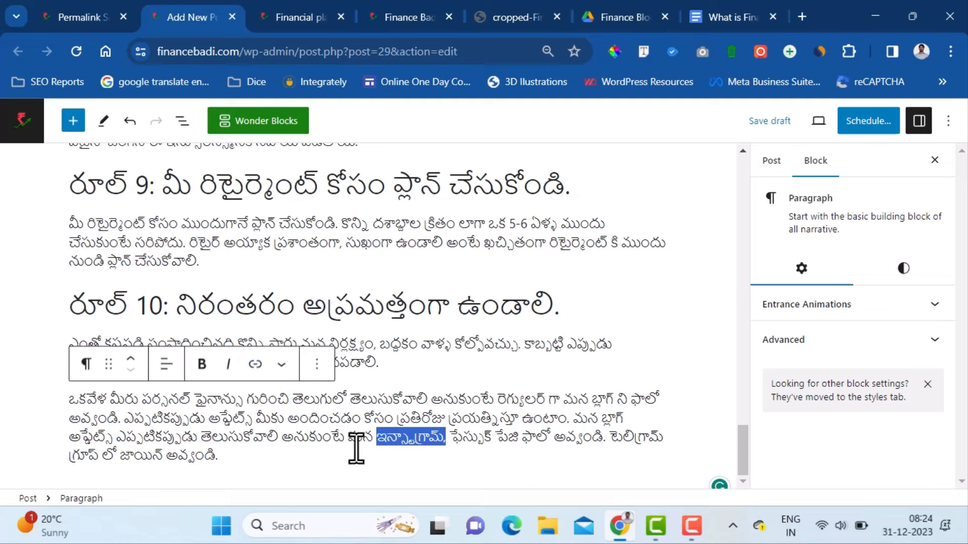
{"action": "left_click", "coordinate": [255, 365]}
{"action": "type", "text": "h"}
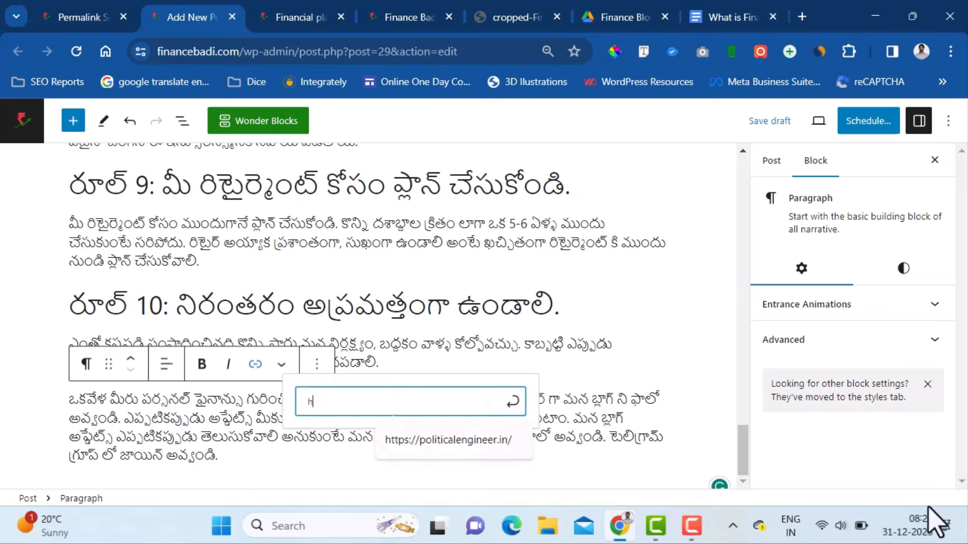
{"action": "type", "text": "ttps"}
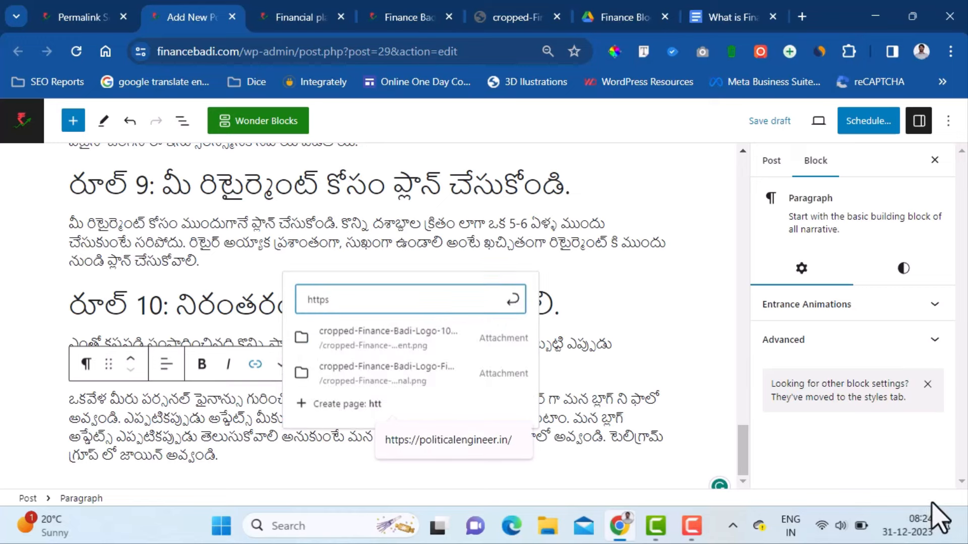
{"action": "type", "text": "://instagram.com/financebadi"}
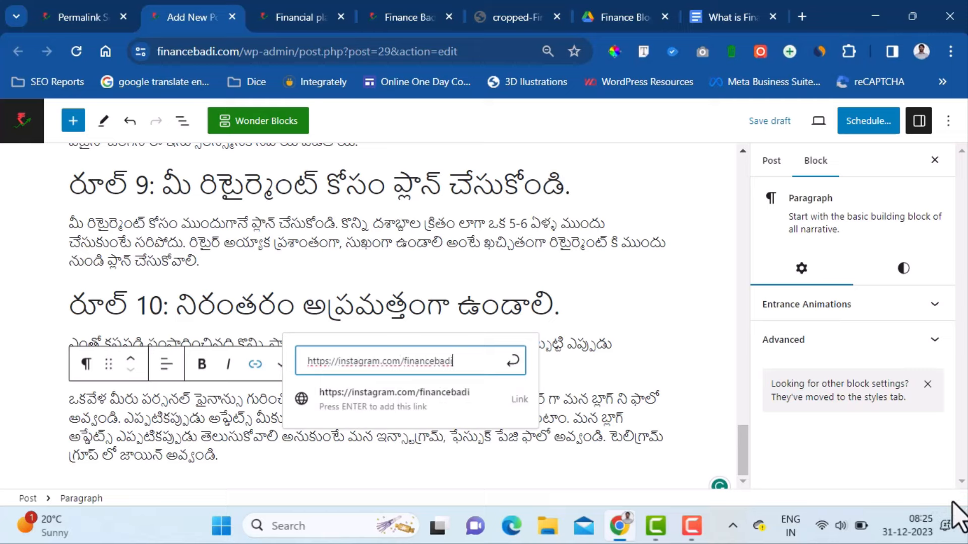
{"action": "left_click", "coordinate": [513, 361]}
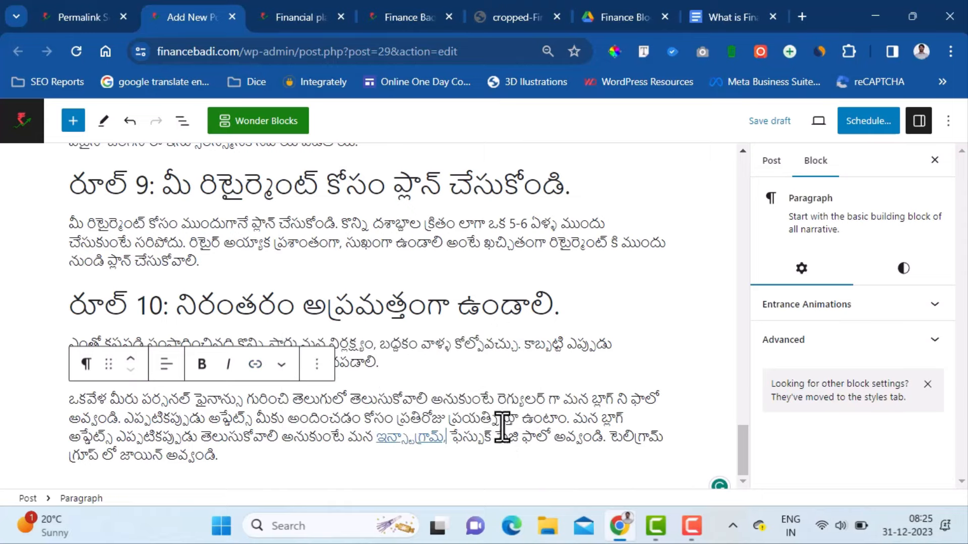
- Save the draft, reload the post to check the link, then make it open in a new tab
{"action": "left_click", "coordinate": [786, 128]}
{"action": "left_click", "coordinate": [295, 18]}
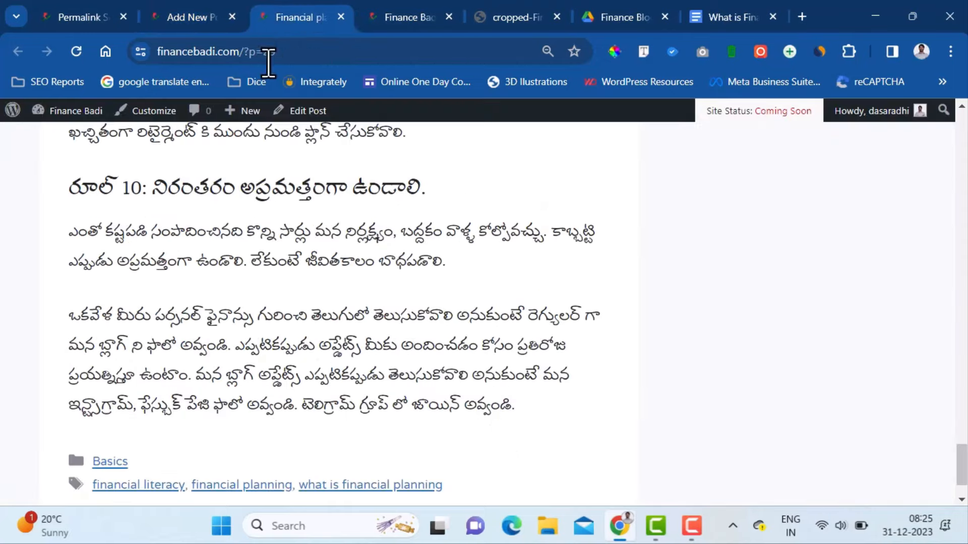
{"action": "left_click", "coordinate": [76, 51]}
{"action": "scroll", "coordinate": [467, 312], "scroll_direction": "down", "scroll_amount": 2}
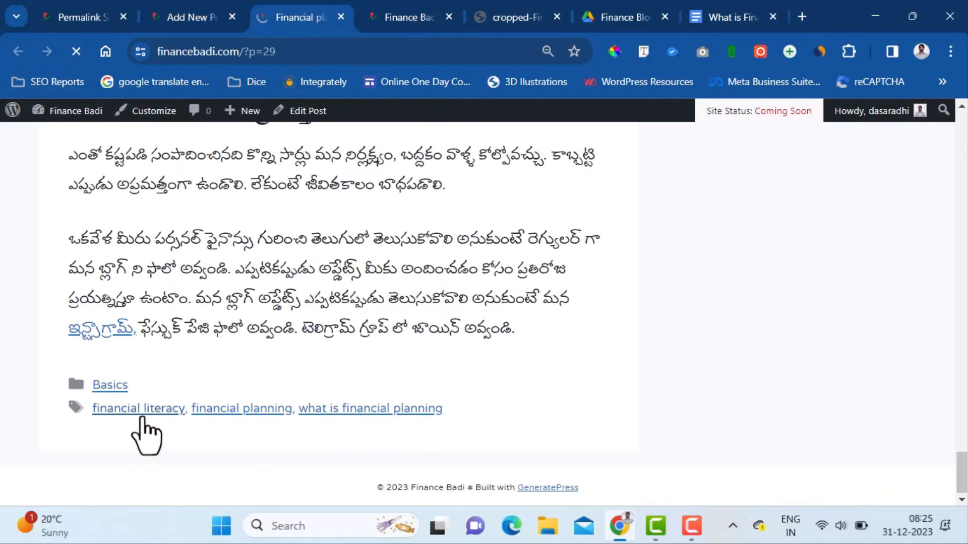
{"action": "left_click", "coordinate": [167, 17]}
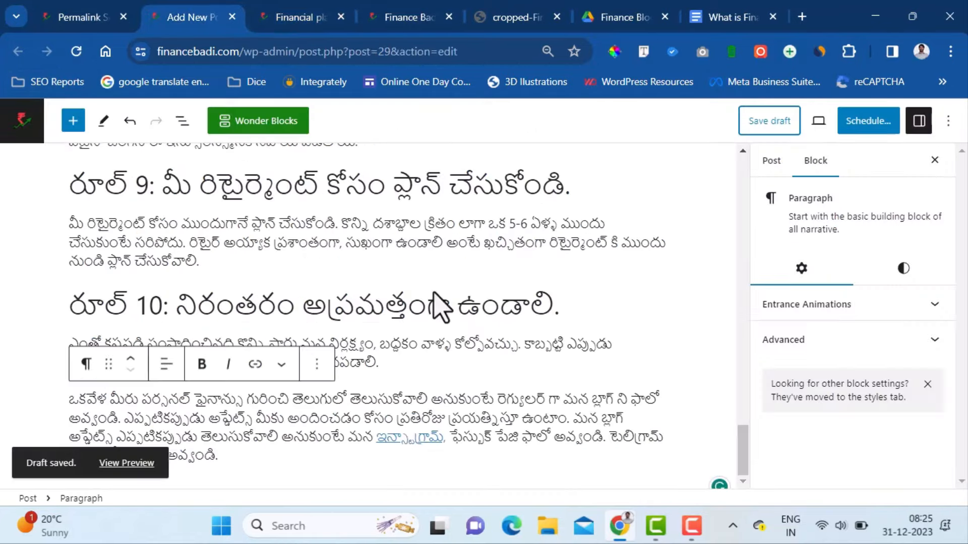
{"action": "left_click", "coordinate": [422, 441]}
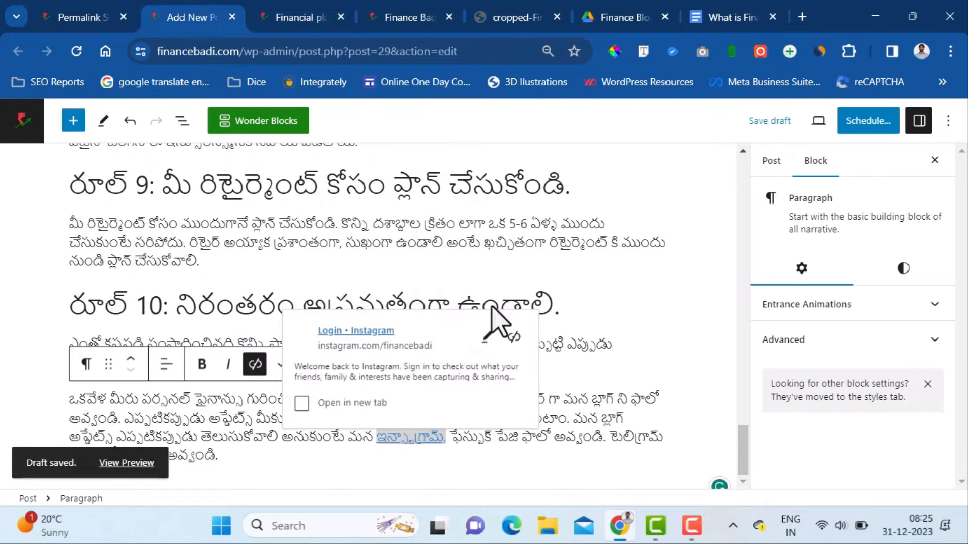
{"action": "left_click", "coordinate": [301, 410]}
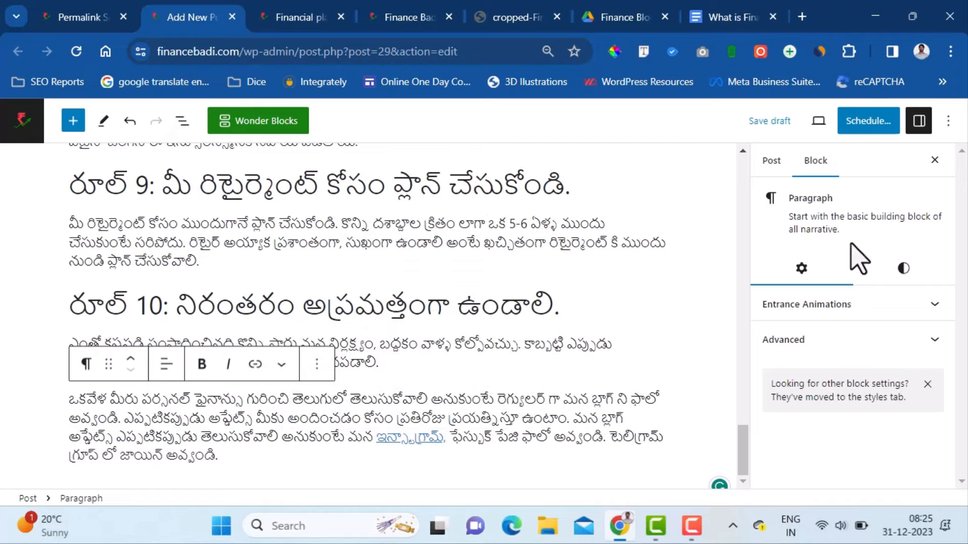
- Open the Contact Form 7 result on wordpress.org and enlarge its plugin screenshot
{"action": "left_click", "coordinate": [302, 17]}
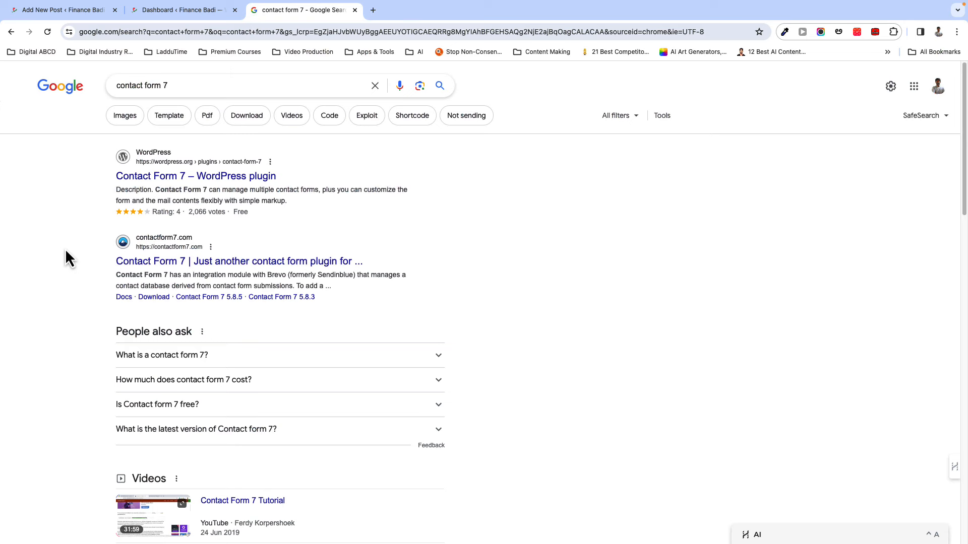
{"action": "left_click", "coordinate": [149, 180]}
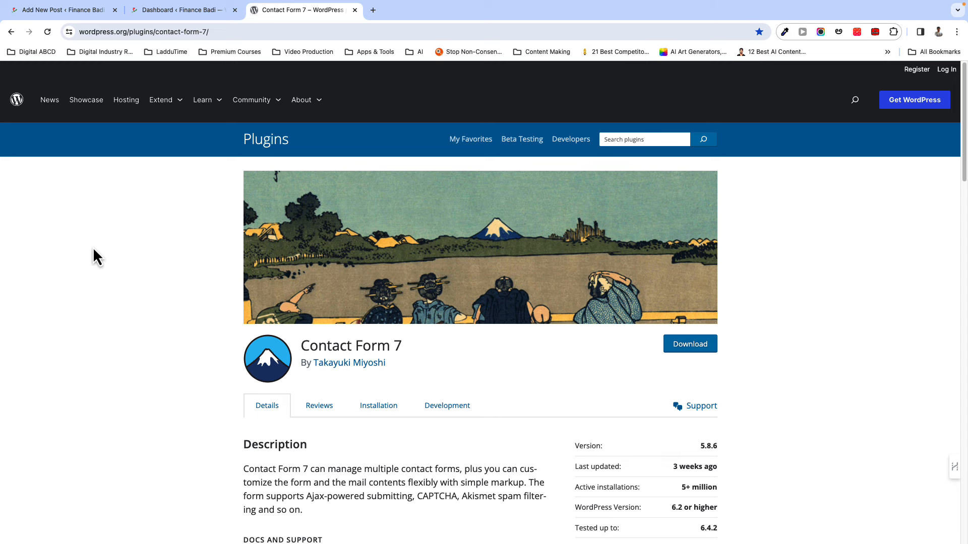
{"action": "scroll", "coordinate": [169, 342], "scroll_direction": "down", "scroll_amount": 2}
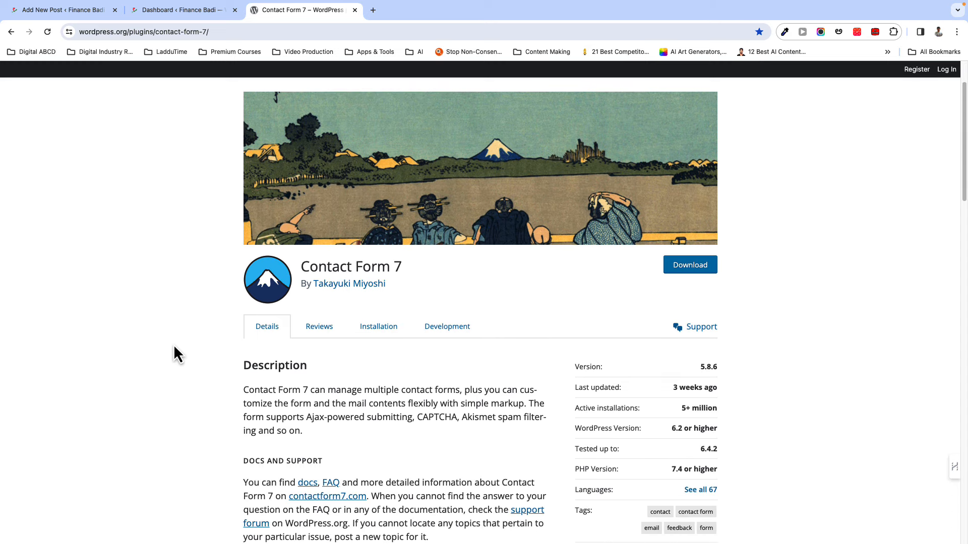
{"action": "scroll", "coordinate": [363, 330], "scroll_direction": "down", "scroll_amount": 2}
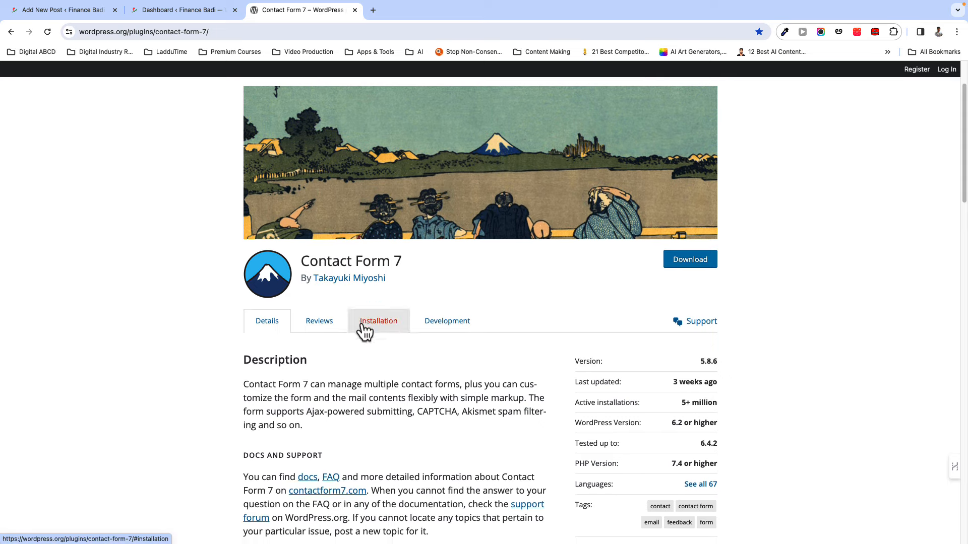
{"action": "scroll", "coordinate": [290, 327], "scroll_direction": "down", "scroll_amount": 7}
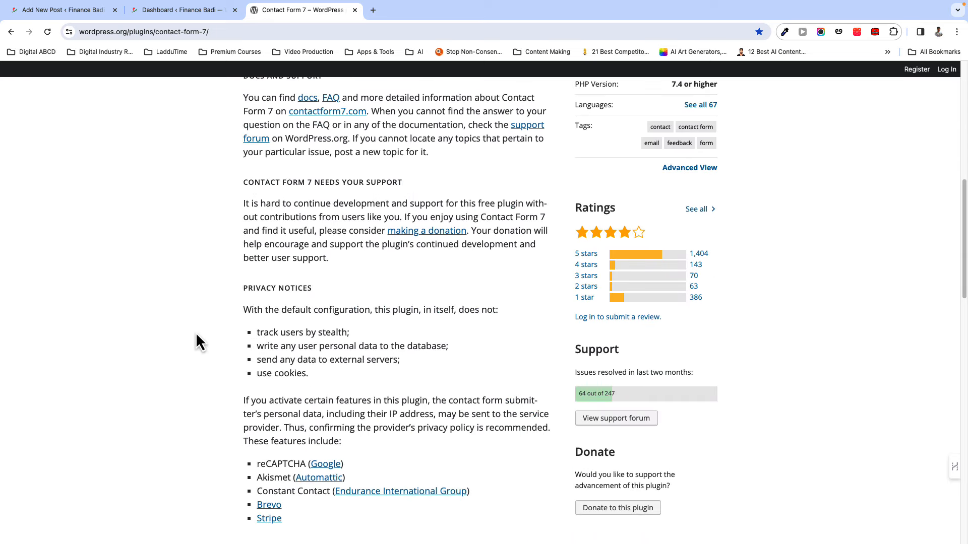
{"action": "scroll", "coordinate": [179, 333], "scroll_direction": "down", "scroll_amount": 2}
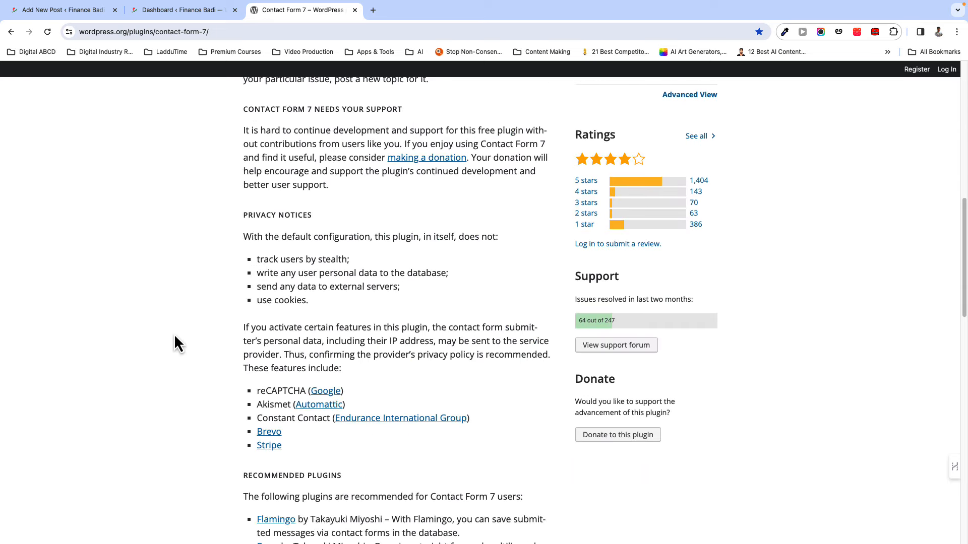
{"action": "scroll", "coordinate": [170, 334], "scroll_direction": "down", "scroll_amount": 2}
{"action": "scroll", "coordinate": [170, 333], "scroll_direction": "down", "scroll_amount": 1}
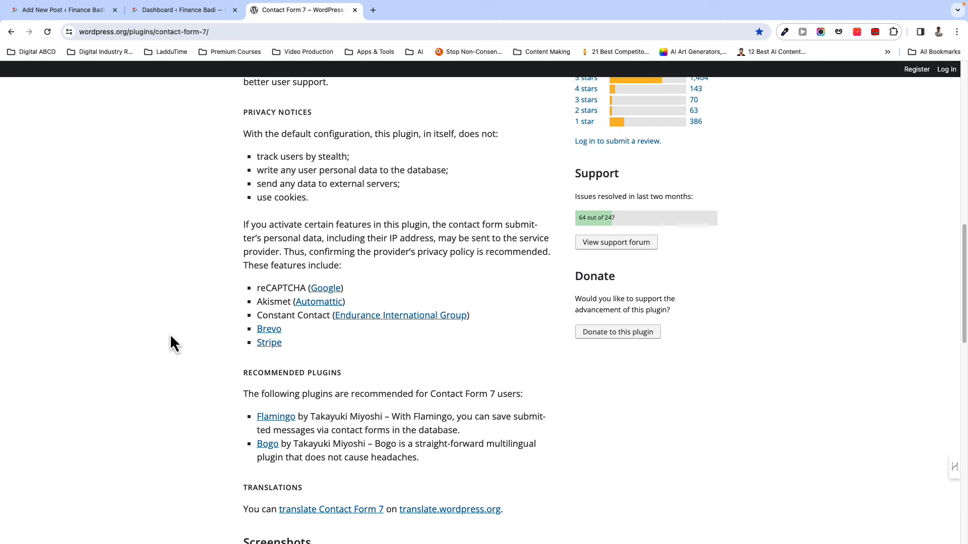
{"action": "scroll", "coordinate": [190, 340], "scroll_direction": "down", "scroll_amount": 8}
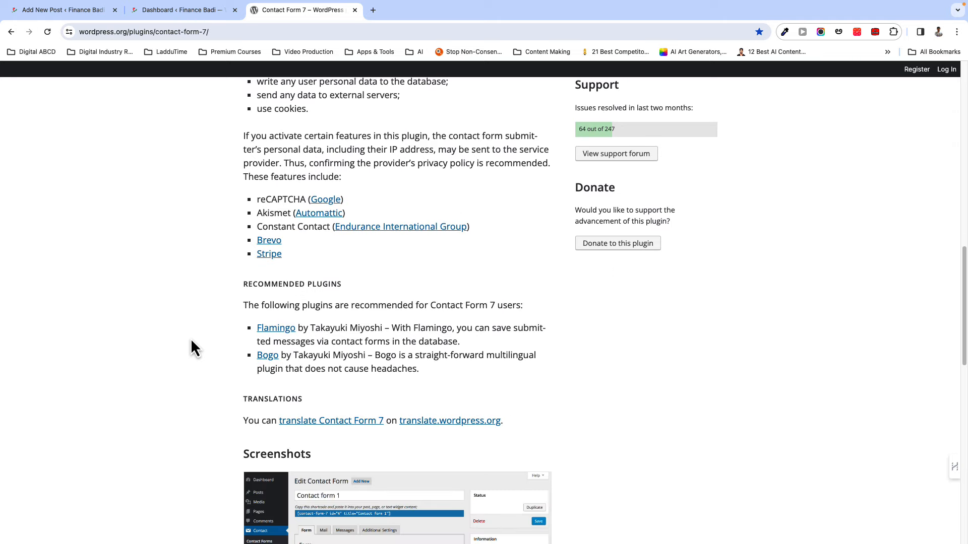
{"action": "scroll", "coordinate": [189, 339], "scroll_direction": "down", "scroll_amount": 1}
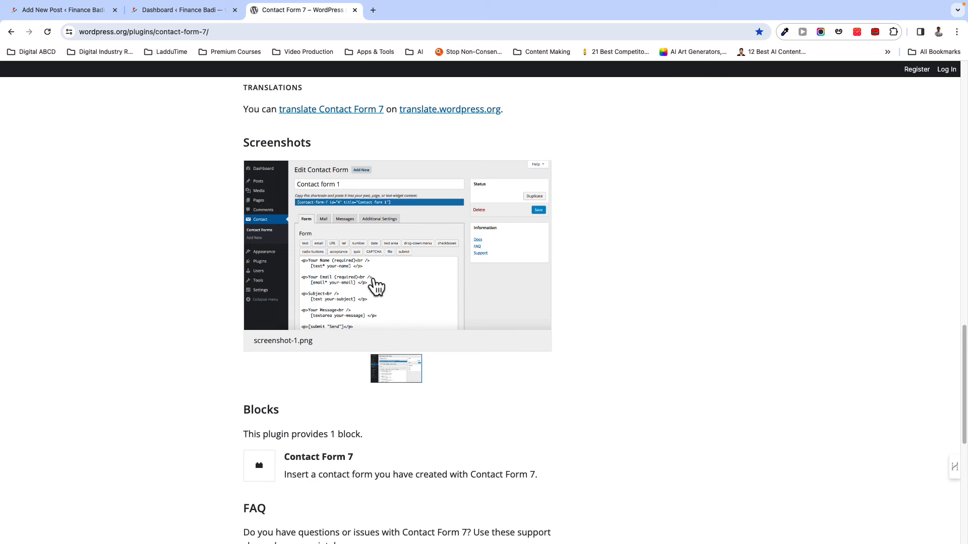
{"action": "left_click", "coordinate": [371, 309]}
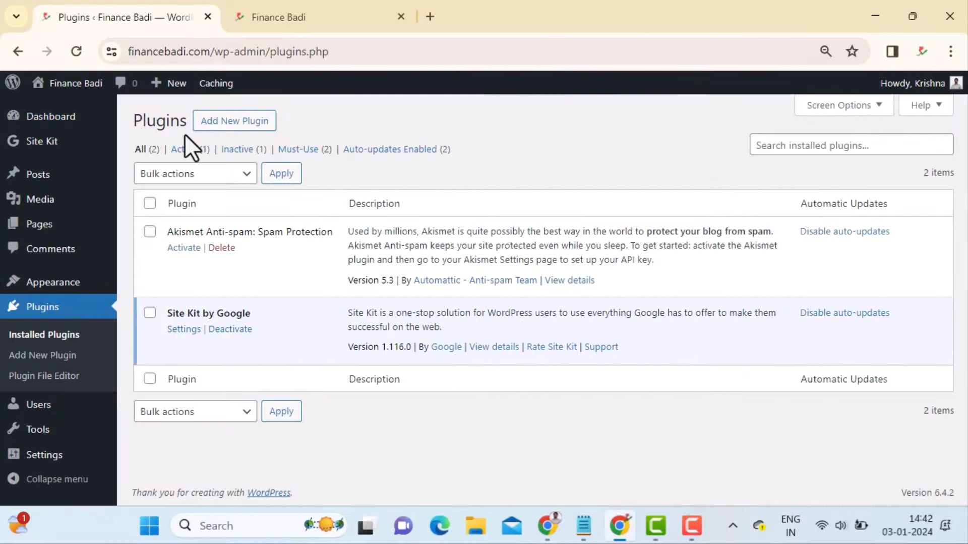
- Search the plugin directory for 'contact form7' and review the Contact Form 7 result
{"action": "left_click", "coordinate": [230, 126]}
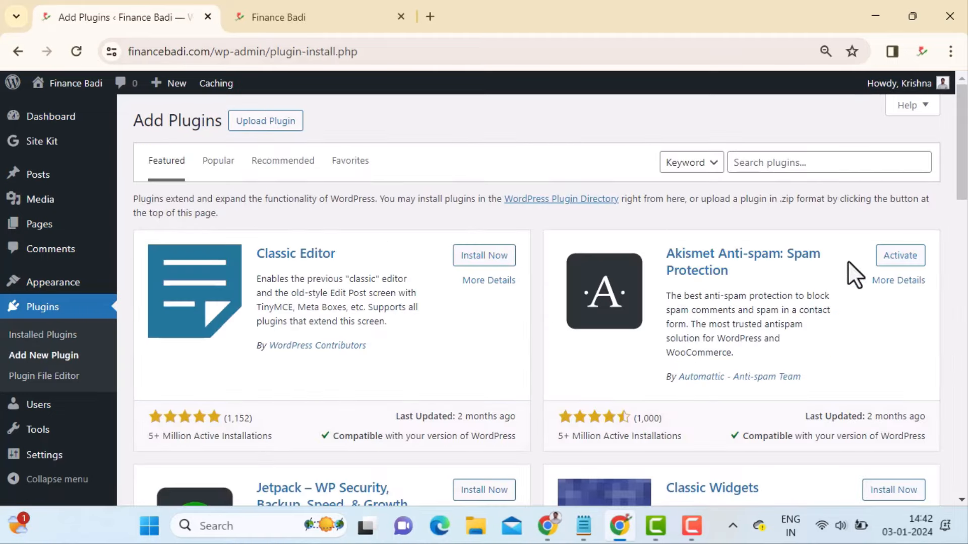
{"action": "left_click", "coordinate": [794, 166]}
{"action": "type", "text": "contact form"}
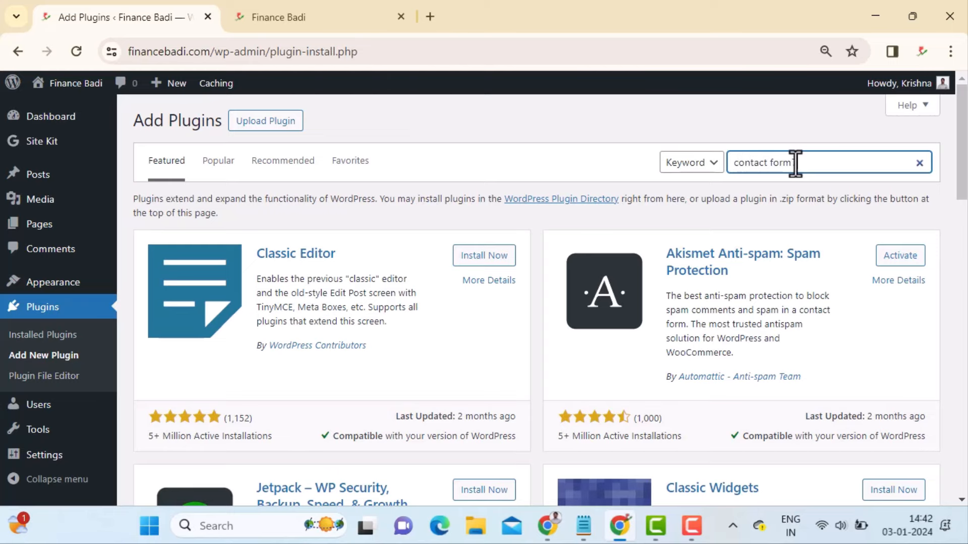
{"action": "type", "text": "7"}
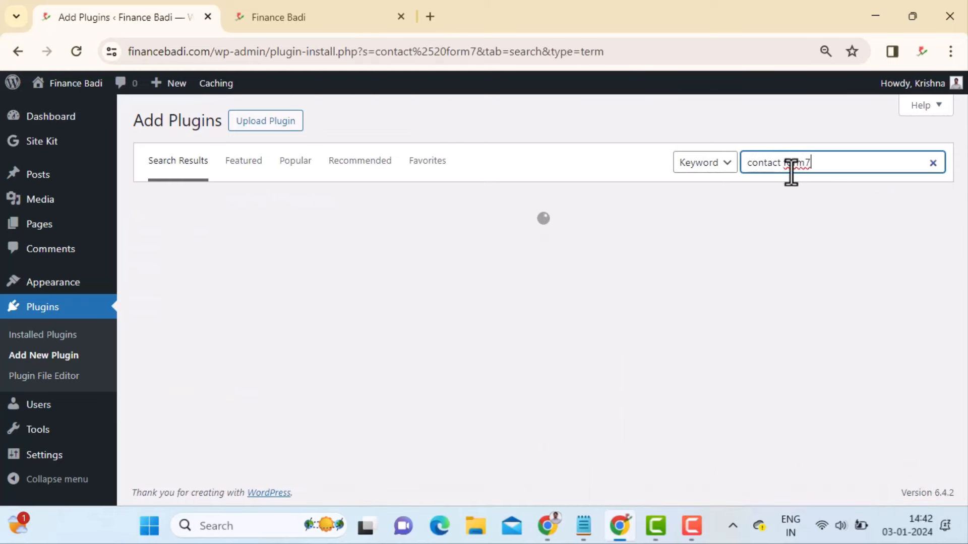
{"action": "left_click_drag", "start_coordinate": [349, 244], "coordinate": [257, 238]}
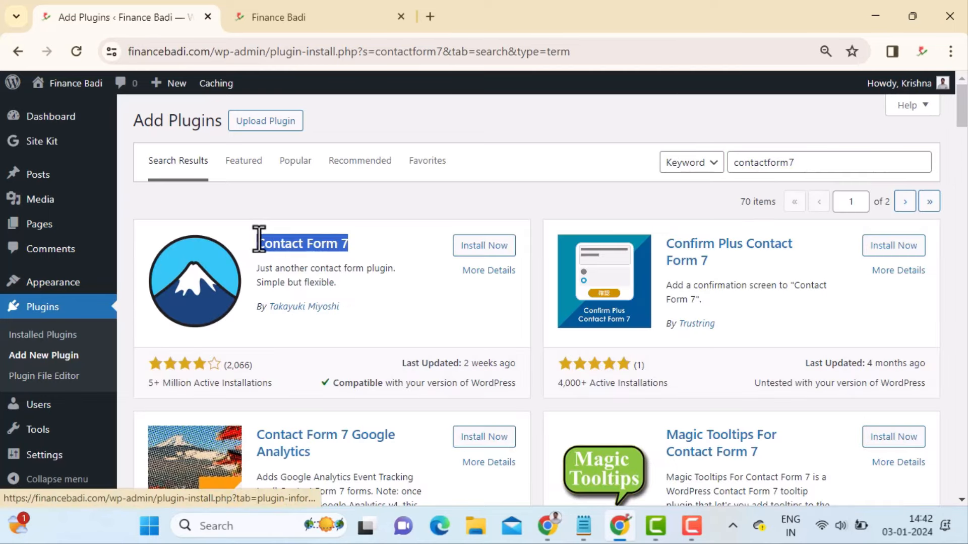
{"action": "left_click_drag", "start_coordinate": [286, 389], "coordinate": [160, 389]}
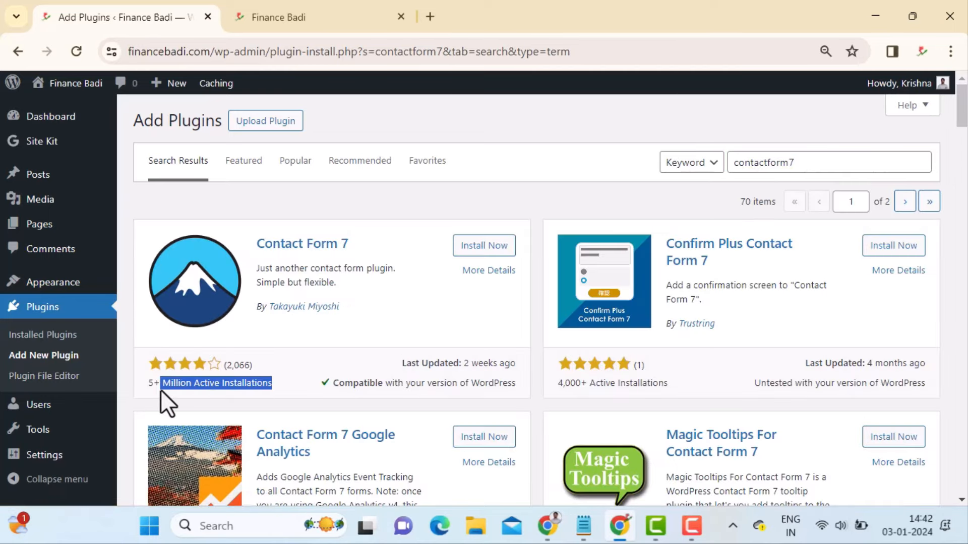
{"action": "triple_click", "coordinate": [419, 385]}
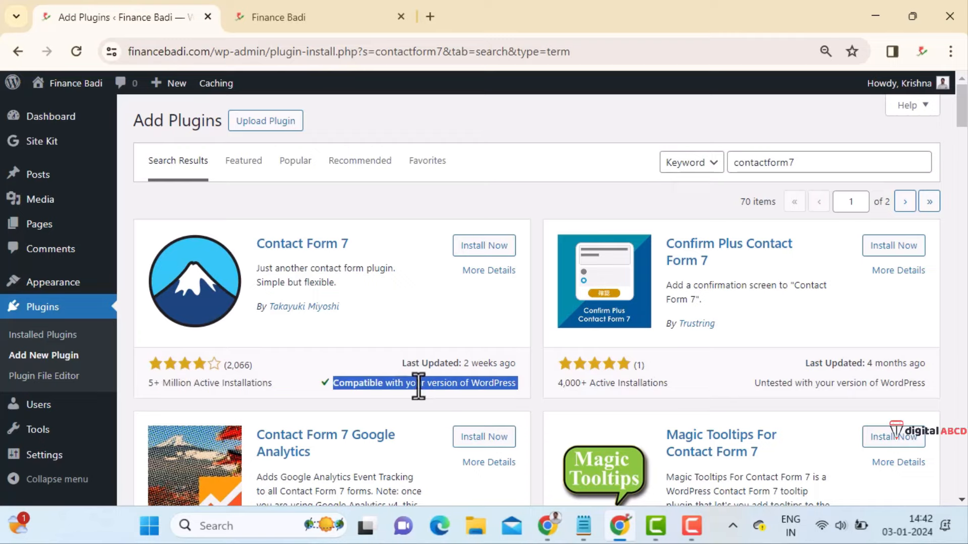
- Preview the site's Contact page, then return and activate Contact Form 7
{"action": "left_click", "coordinate": [294, 20]}
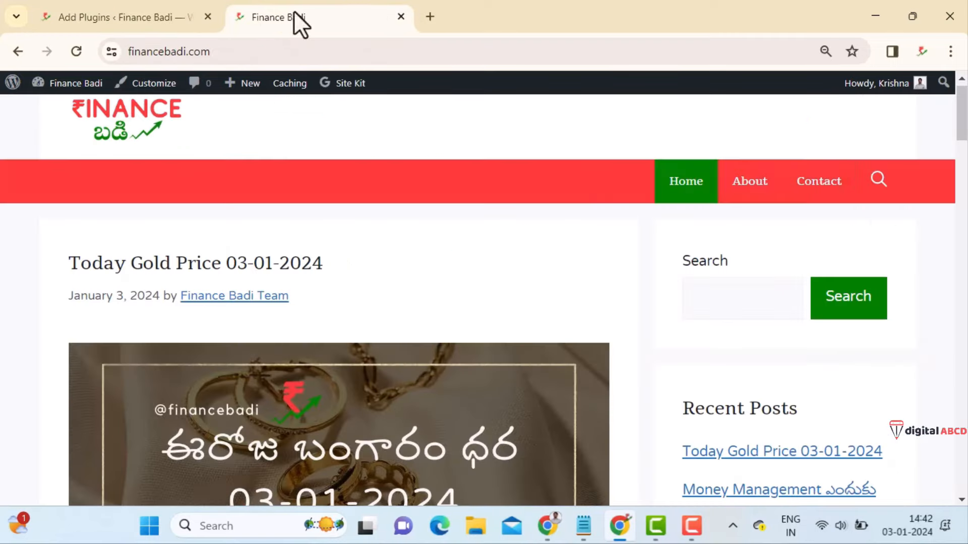
{"action": "left_click", "coordinate": [838, 201]}
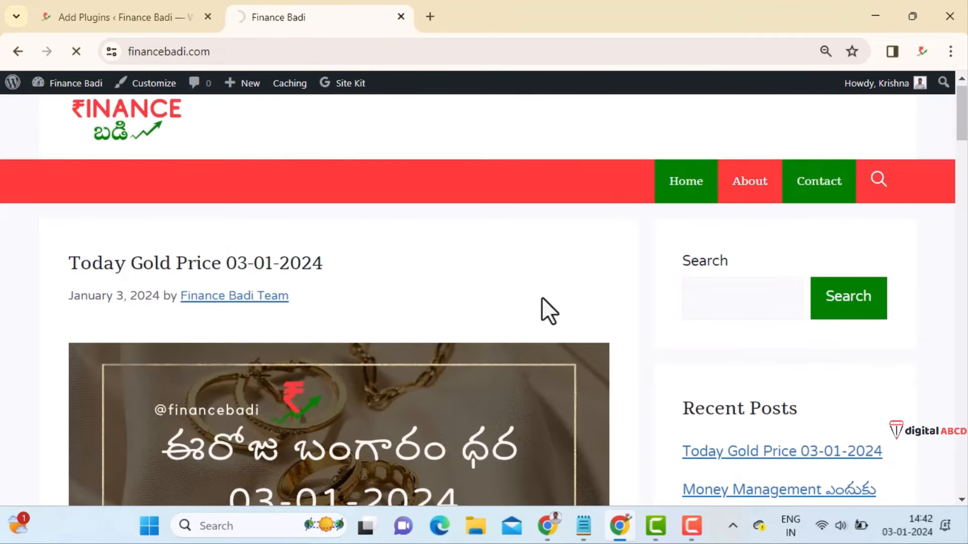
{"action": "scroll", "coordinate": [542, 298], "scroll_direction": "down", "scroll_amount": 5}
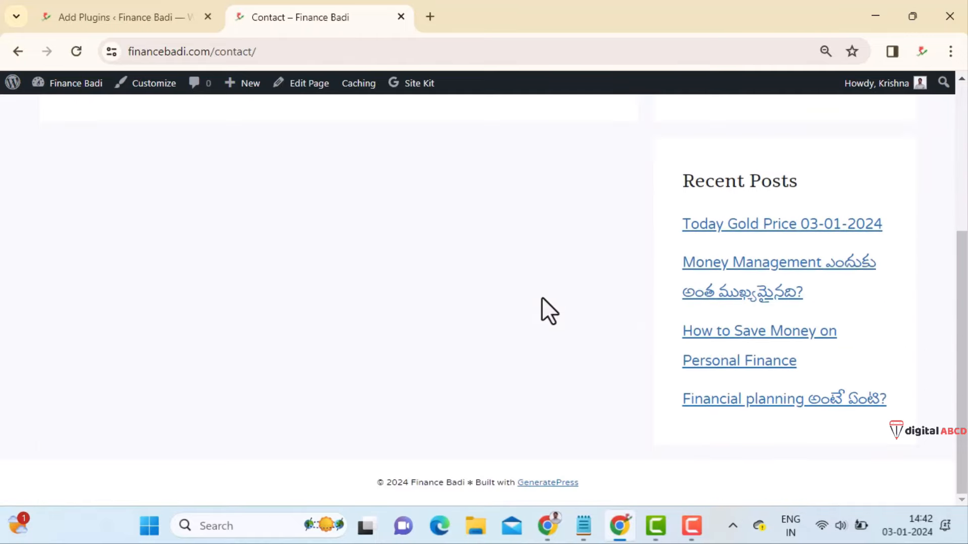
{"action": "scroll", "coordinate": [541, 298], "scroll_direction": "up", "scroll_amount": 3}
{"action": "scroll", "coordinate": [541, 297], "scroll_direction": "up", "scroll_amount": 2}
{"action": "left_click", "coordinate": [106, 15]}
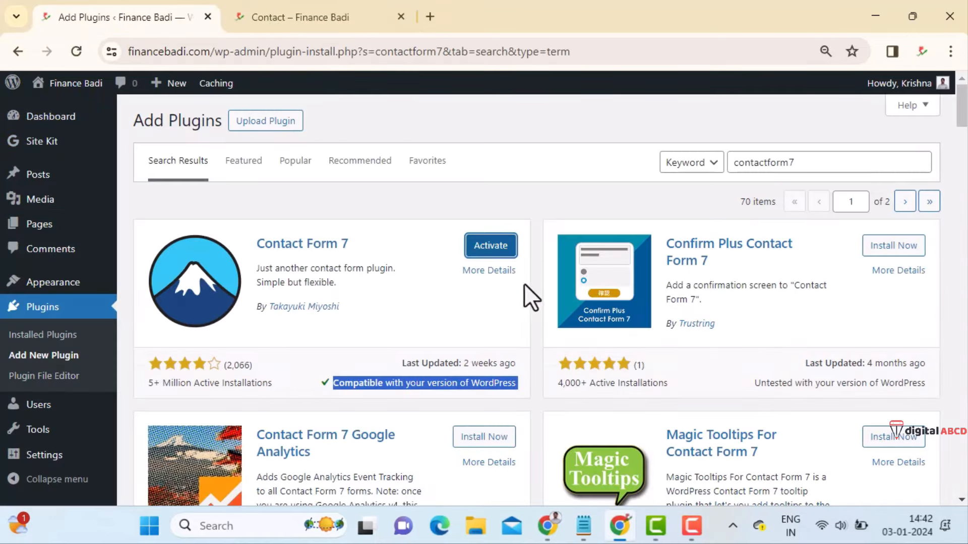
{"action": "left_click", "coordinate": [491, 245]}
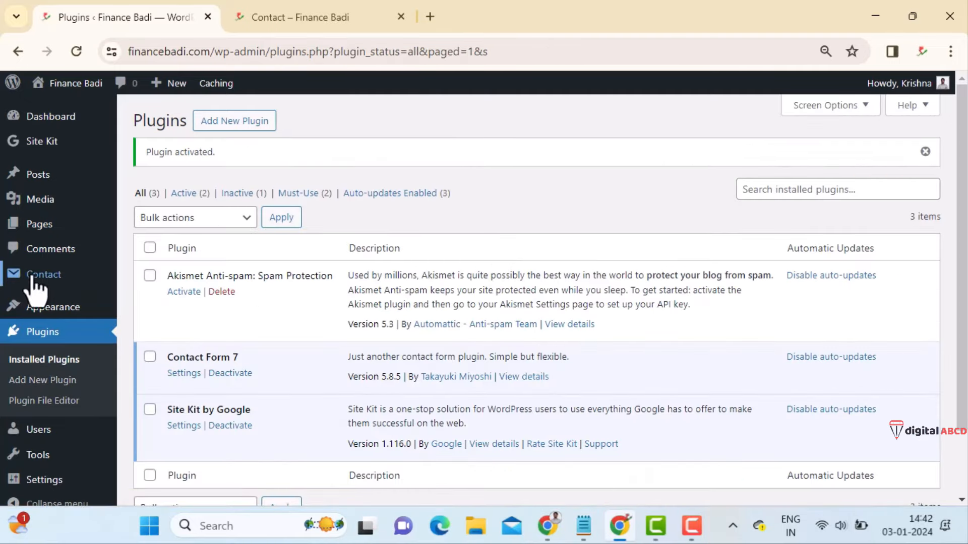
- Copy the [contact-form-7] shortcode of Contact form 1 and open that form for editing
{"action": "mouse_move", "coordinate": [60, 277]}
{"action": "left_click", "coordinate": [194, 283]}
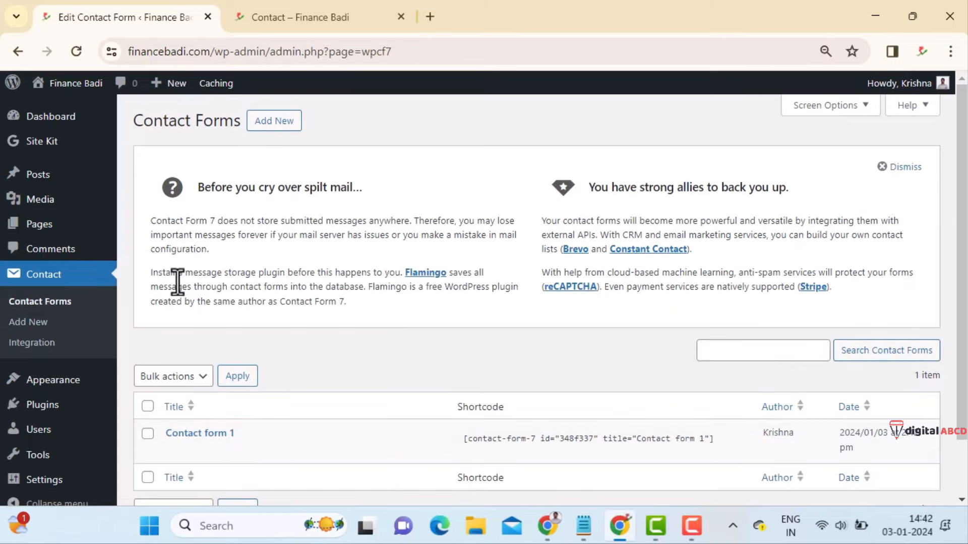
{"action": "scroll", "coordinate": [368, 333], "scroll_direction": "down", "scroll_amount": 3}
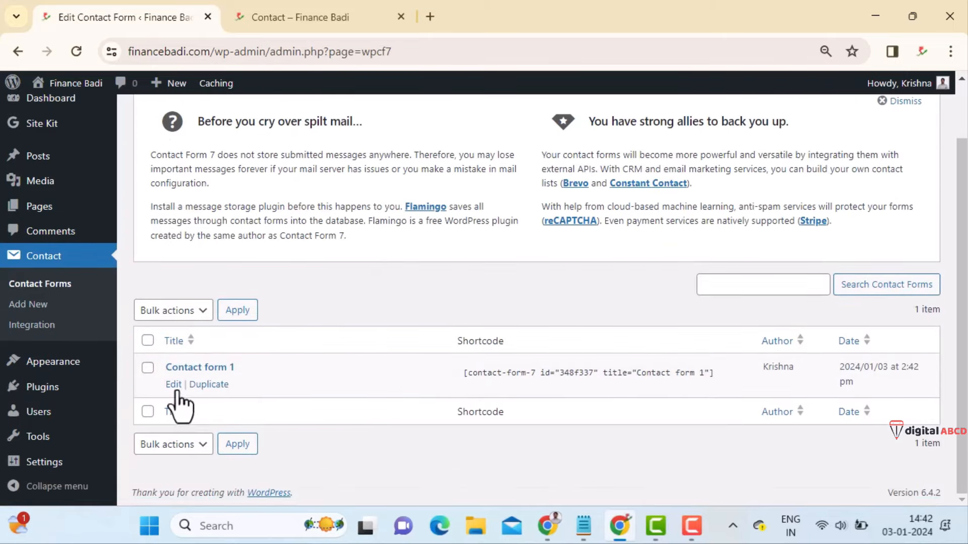
{"action": "left_click", "coordinate": [625, 373]}
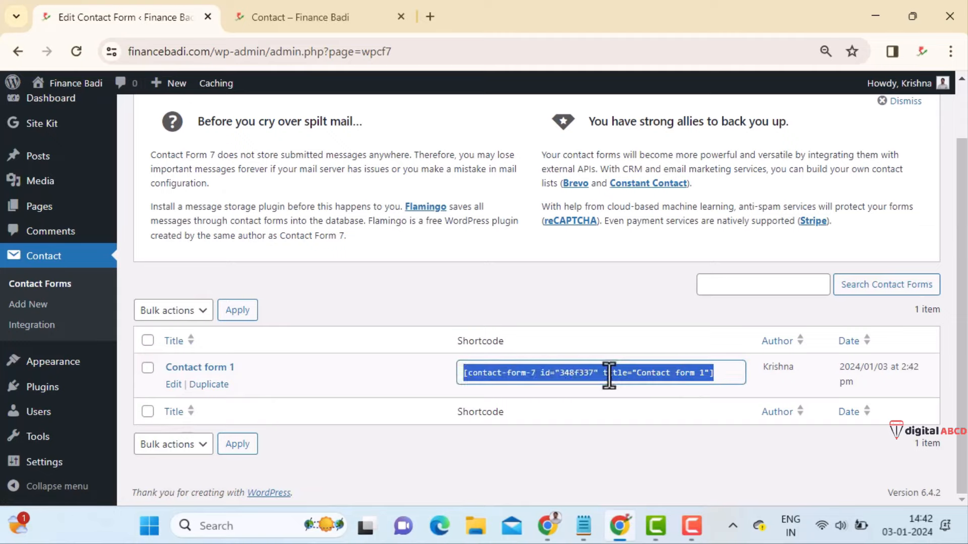
{"action": "right_click", "coordinate": [688, 367]}
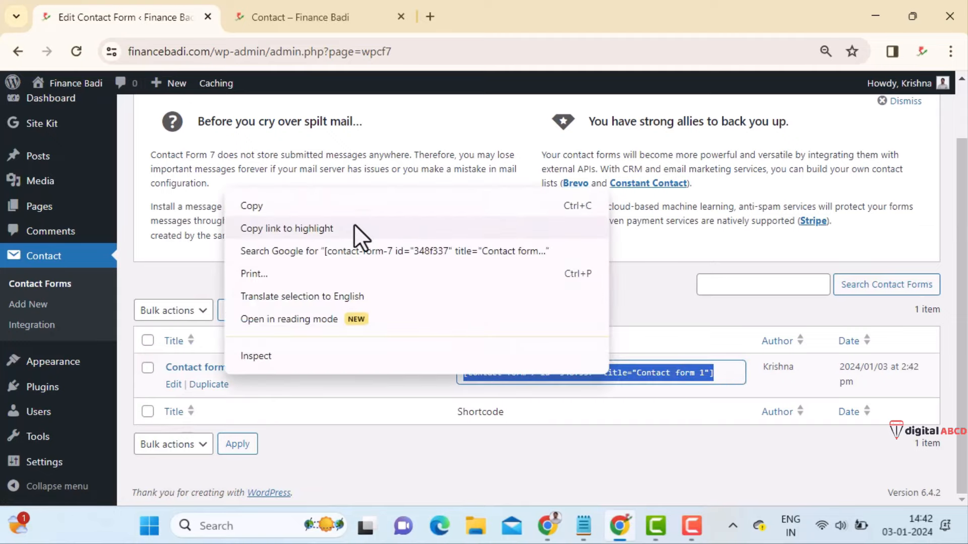
{"action": "left_click", "coordinate": [323, 205]}
{"action": "left_click", "coordinate": [173, 384]}
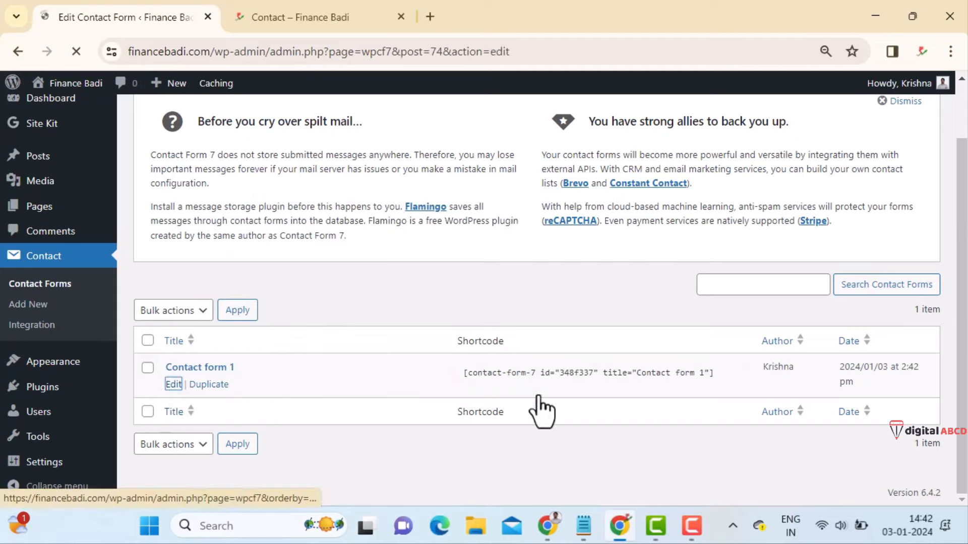
{"action": "scroll", "coordinate": [353, 358], "scroll_direction": "down", "scroll_amount": 5}
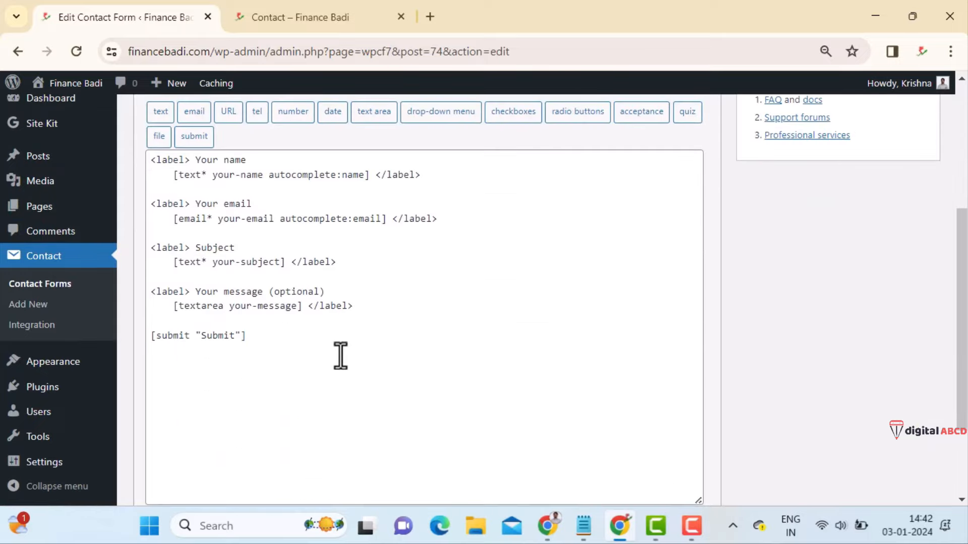
{"action": "scroll", "coordinate": [341, 355], "scroll_direction": "up", "scroll_amount": 3}
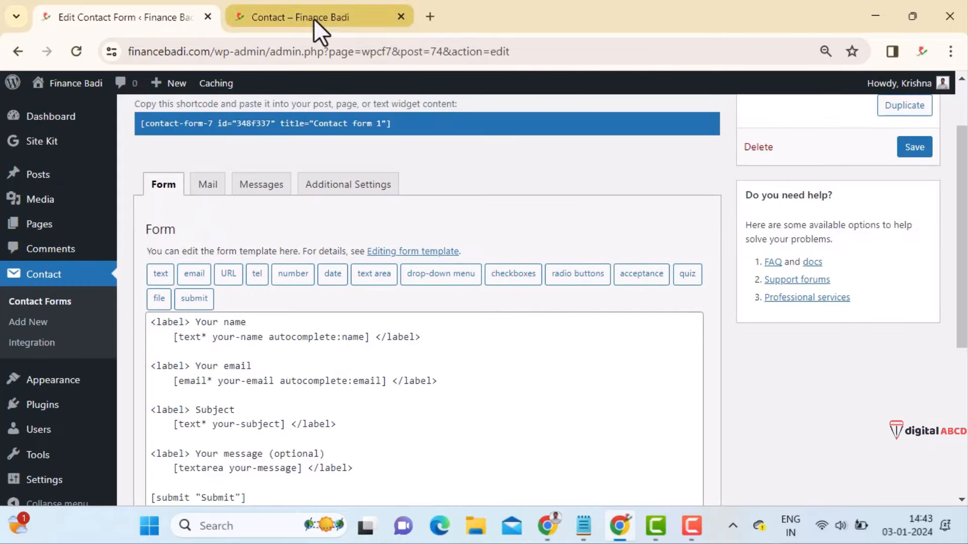
- Open the Contact page's editor in a new tab from All Pages
{"action": "mouse_move", "coordinate": [34, 231]}
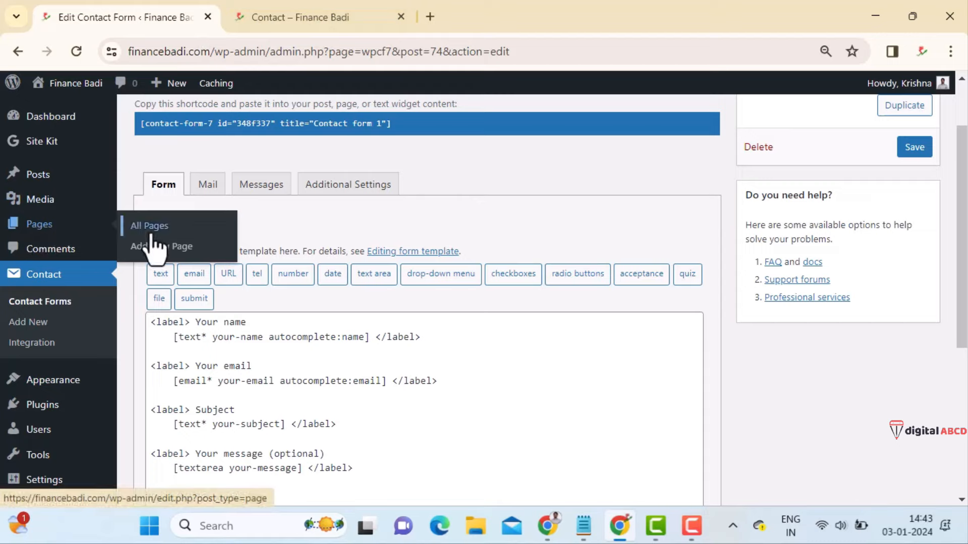
{"action": "left_click", "coordinate": [150, 232]}
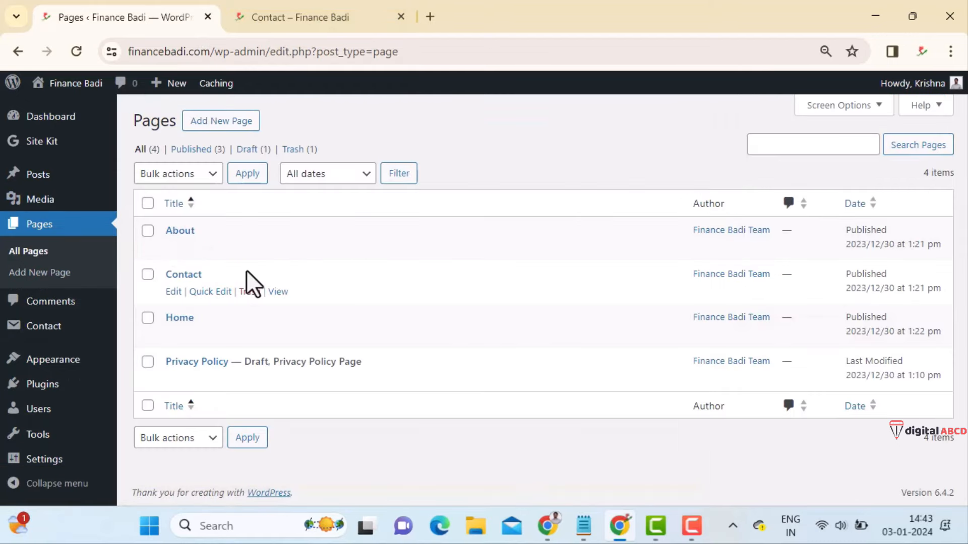
{"action": "middle_click", "coordinate": [173, 292]}
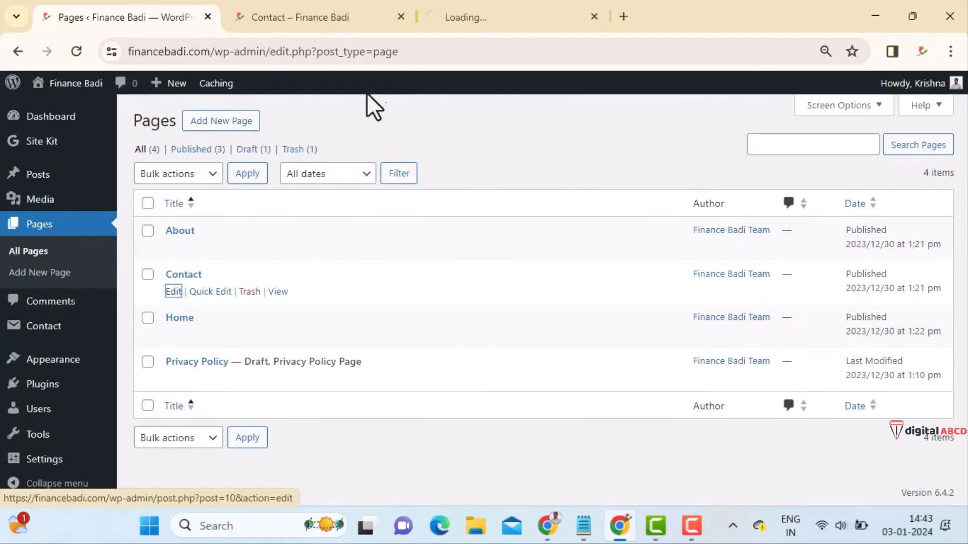
{"action": "left_click", "coordinate": [515, 15]}
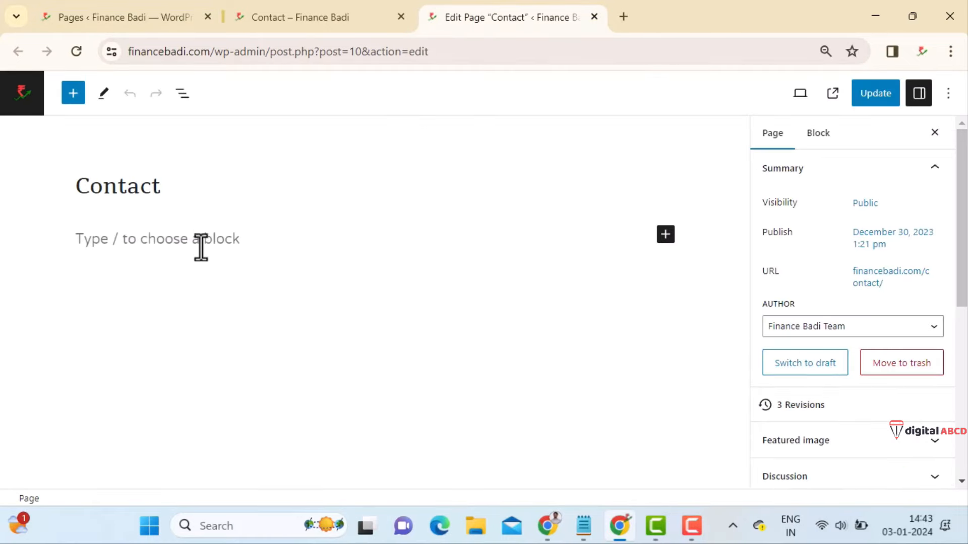
- Add a Shortcode block holding the pasted Contact form 1 shortcode and update the page
{"action": "left_click", "coordinate": [204, 246]}
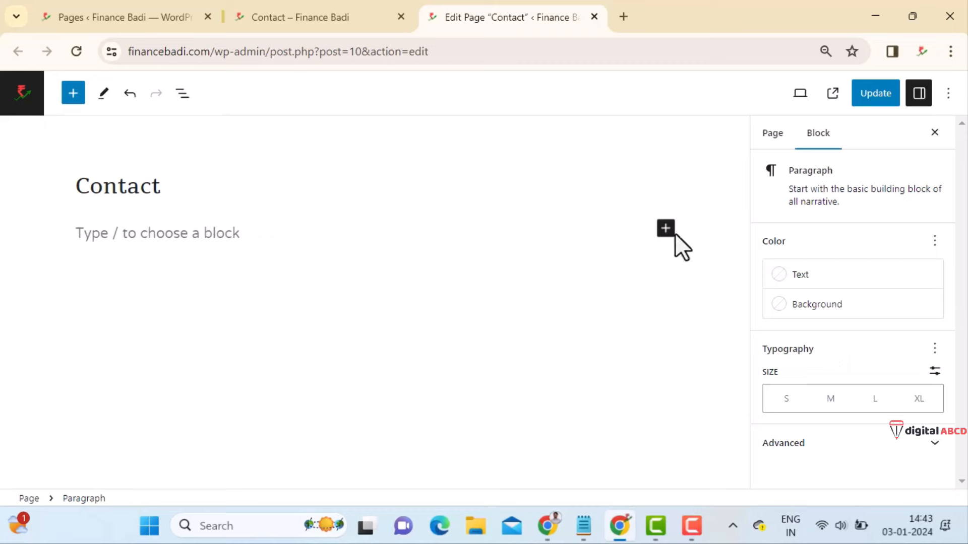
{"action": "left_click", "coordinate": [665, 229]}
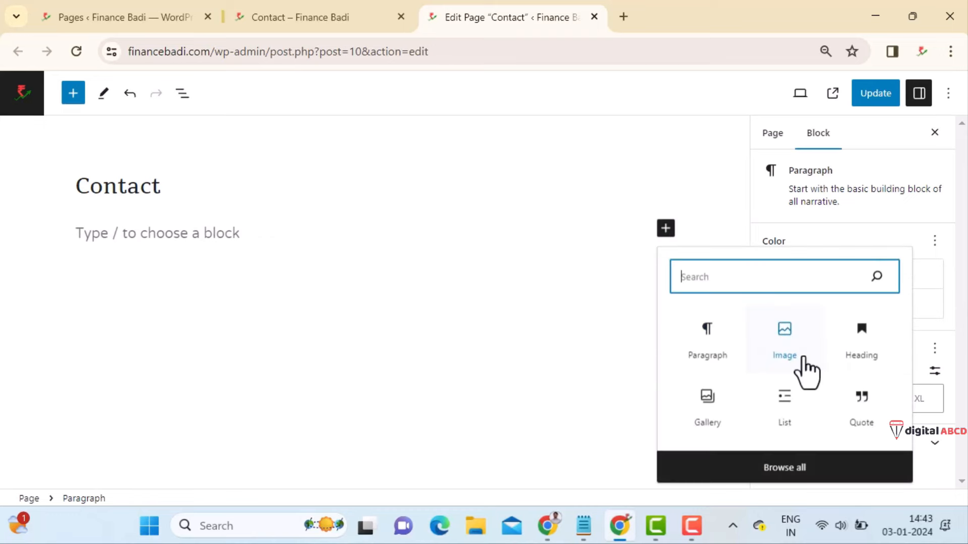
{"action": "type", "text": "sh"}
{"action": "type", "text": "ort"}
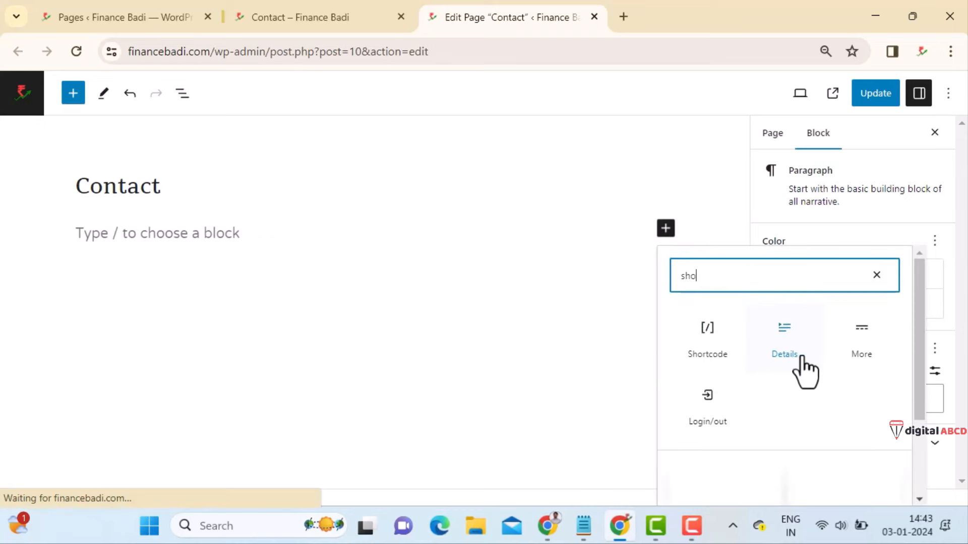
{"action": "left_click", "coordinate": [707, 336]}
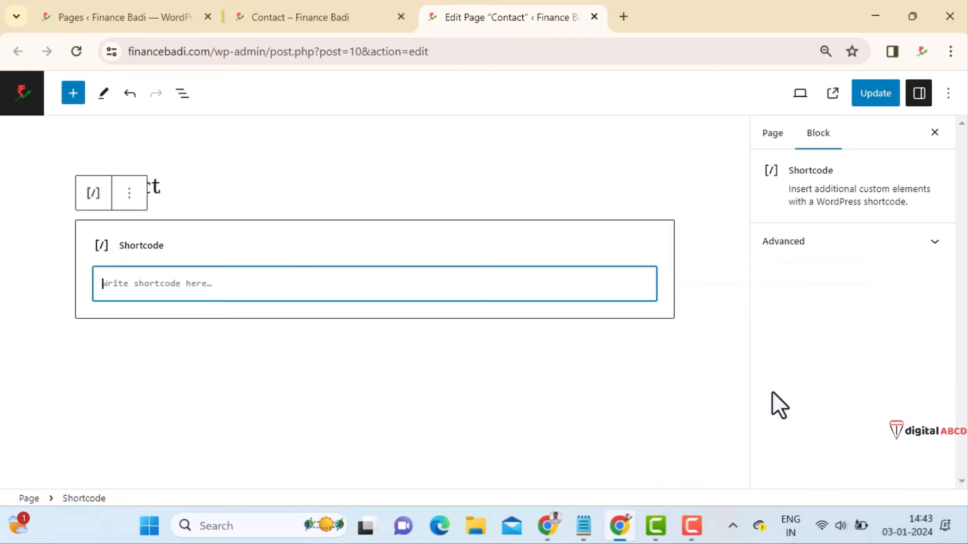
{"action": "right_click", "coordinate": [261, 278]}
{"action": "left_click", "coordinate": [325, 211]}
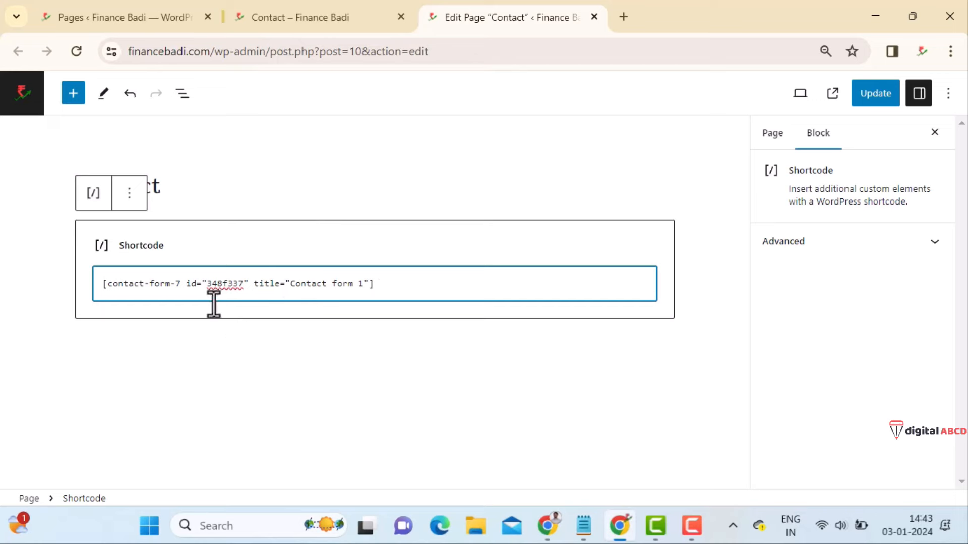
{"action": "left_click", "coordinate": [380, 334]}
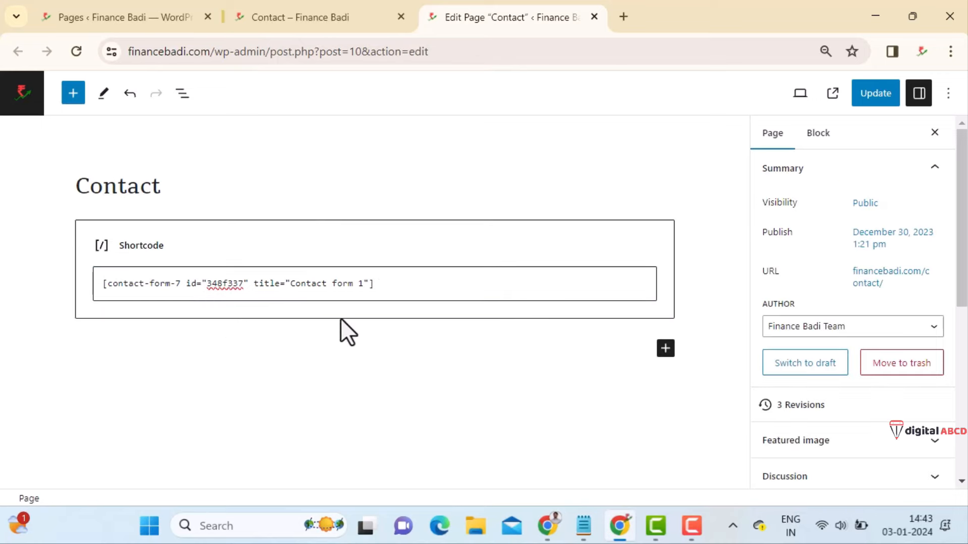
{"action": "left_click", "coordinate": [873, 96]}
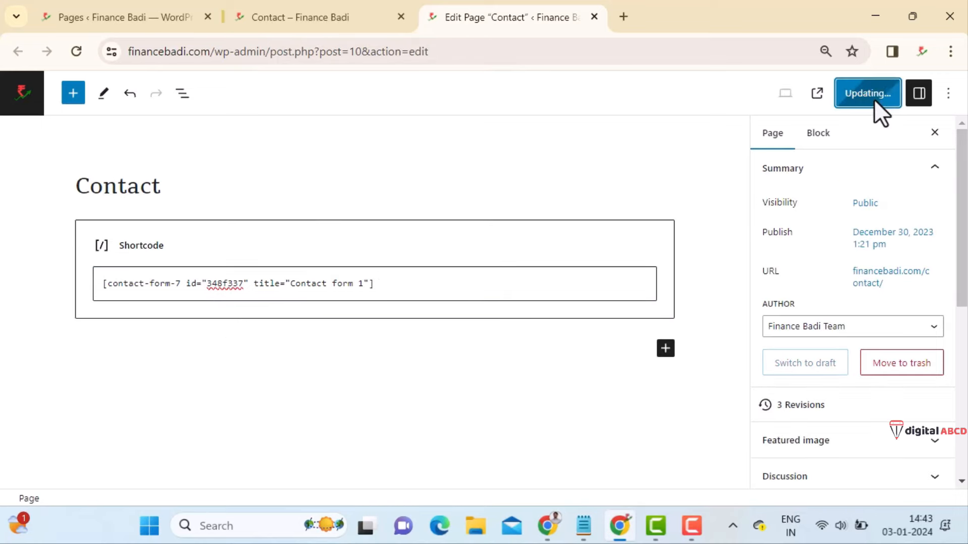
{"action": "left_click_drag", "start_coordinate": [514, 15], "coordinate": [363, 17]}
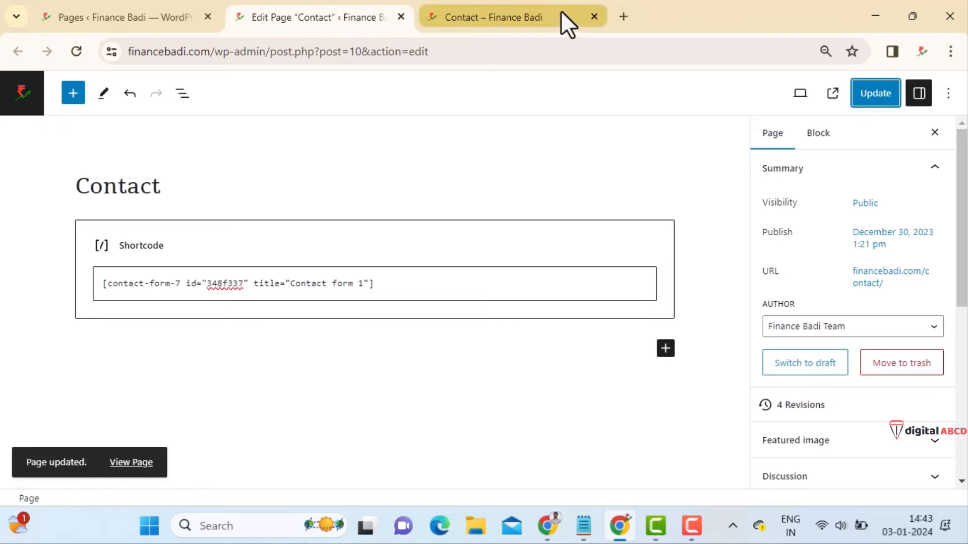
- Reload the live Contact page so the name, email, subject and message fields appear
{"action": "left_click", "coordinate": [560, 15]}
{"action": "left_click", "coordinate": [77, 51]}
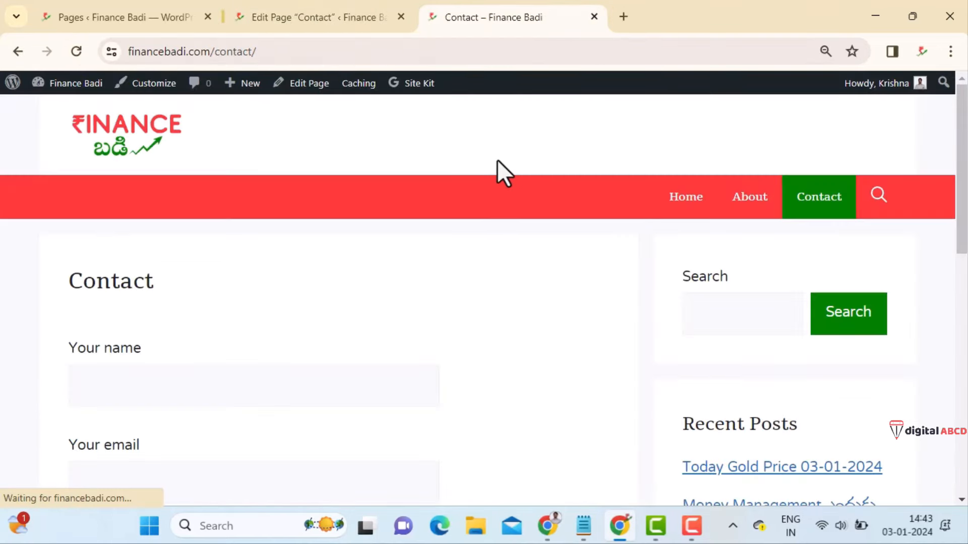
{"action": "scroll", "coordinate": [136, 368], "scroll_direction": "down", "scroll_amount": 3}
{"action": "left_click", "coordinate": [125, 219]}
{"action": "left_click", "coordinate": [175, 328]}
{"action": "scroll", "coordinate": [225, 380], "scroll_direction": "down", "scroll_amount": 2}
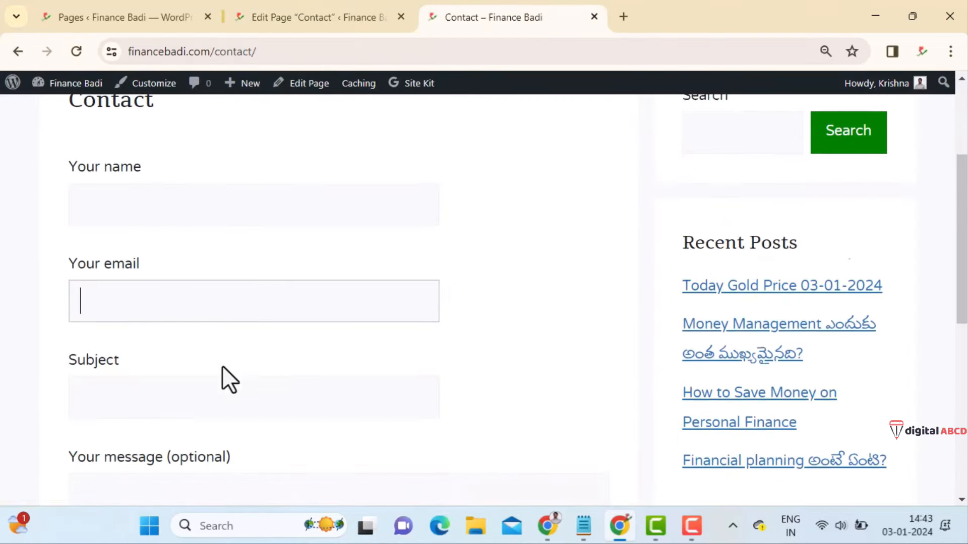
{"action": "left_click", "coordinate": [202, 347]}
{"action": "left_click", "coordinate": [242, 444]}
{"action": "left_click", "coordinate": [203, 157]}
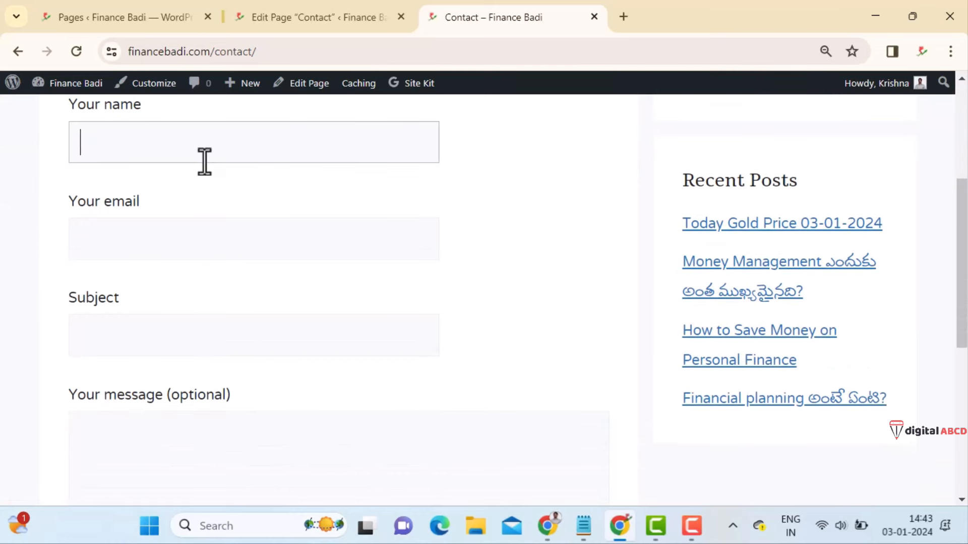
- Fill in name 'Testing', a test email address, subject 'Testing Mail' and message 'Hai, this is a test mail'
{"action": "type", "text": "Testing"}
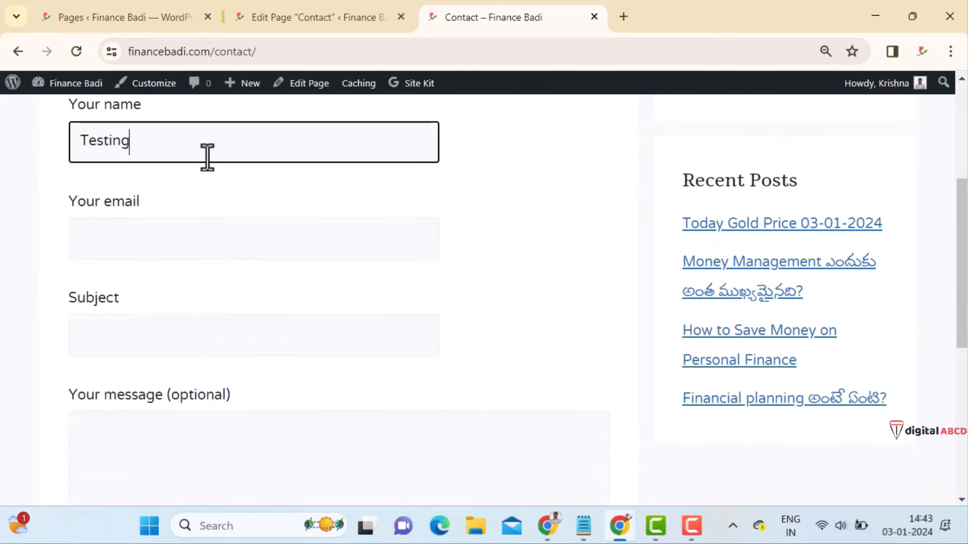
{"action": "key", "text": "Tab"}
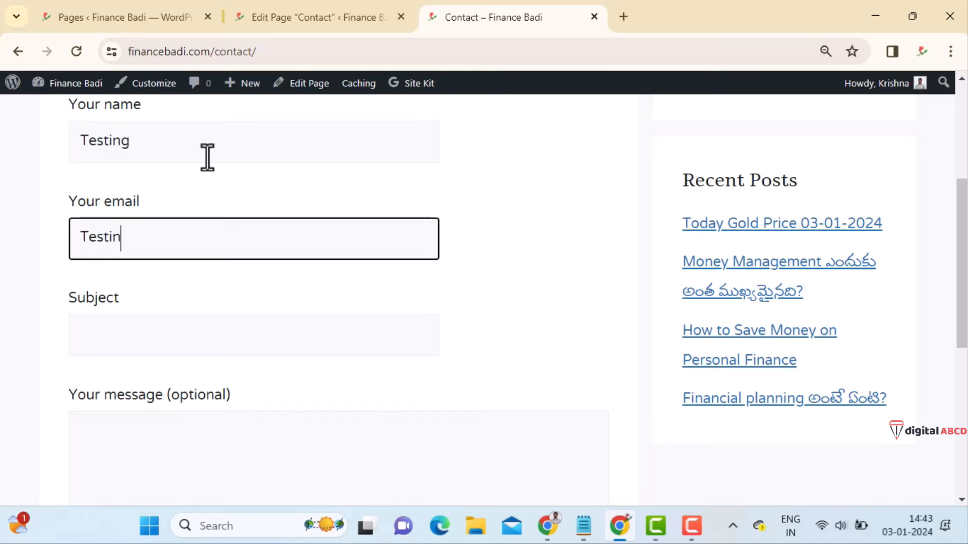
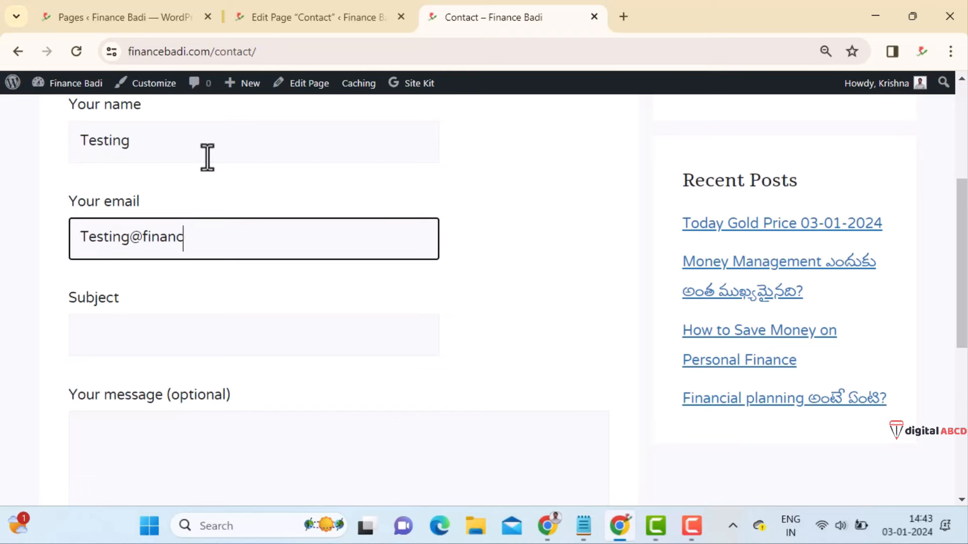
{"action": "key", "text": "Tab"}
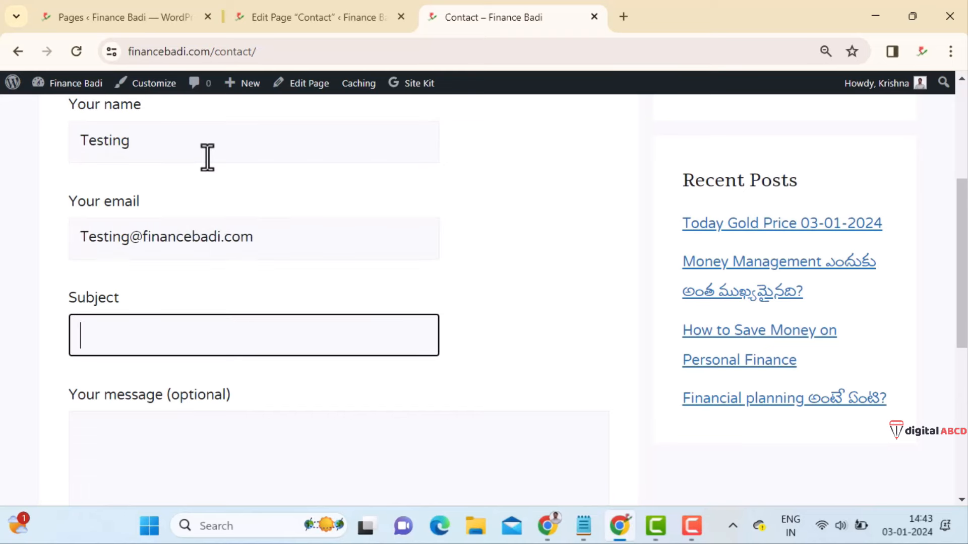
{"action": "type", "text": "Testing Mail"}
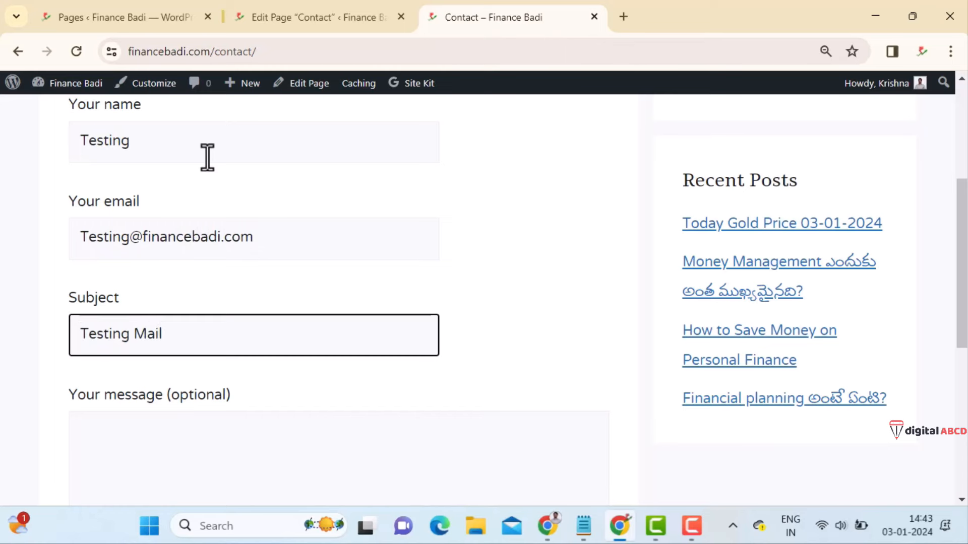
{"action": "key", "text": "Tab"}
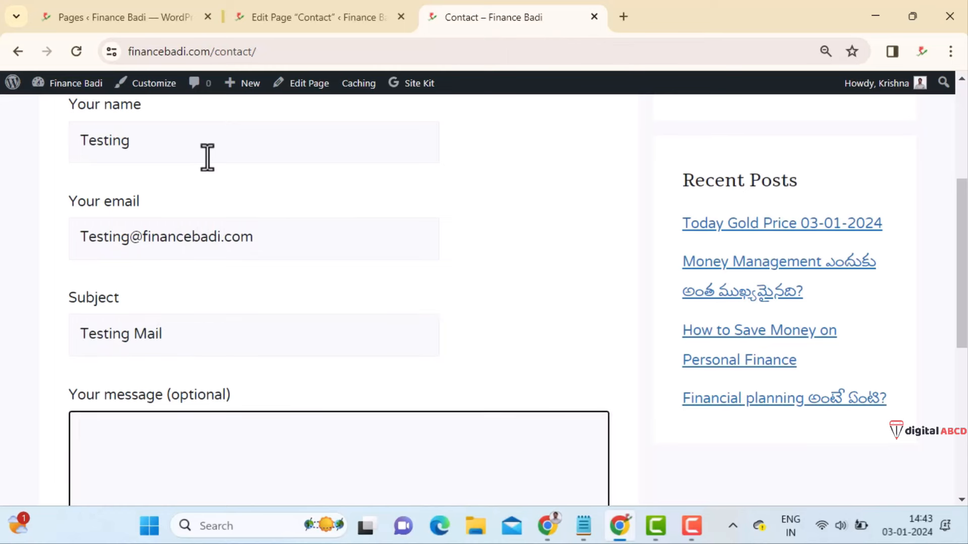
{"action": "type", "text": "Hai, this is a eg"}
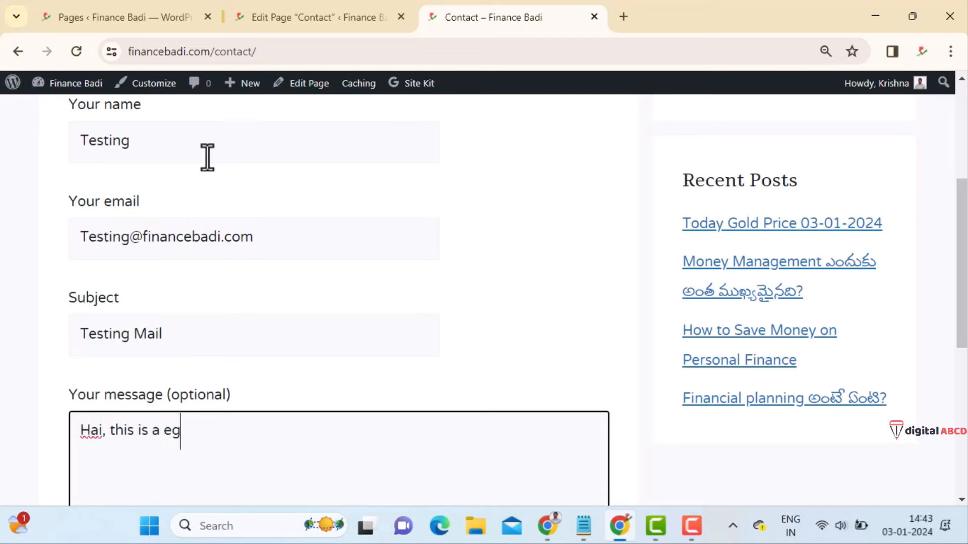
{"action": "key", "text": "BackSpace"}
{"action": "key", "text": "BackSpace"}
{"action": "type", "text": "test mail"}
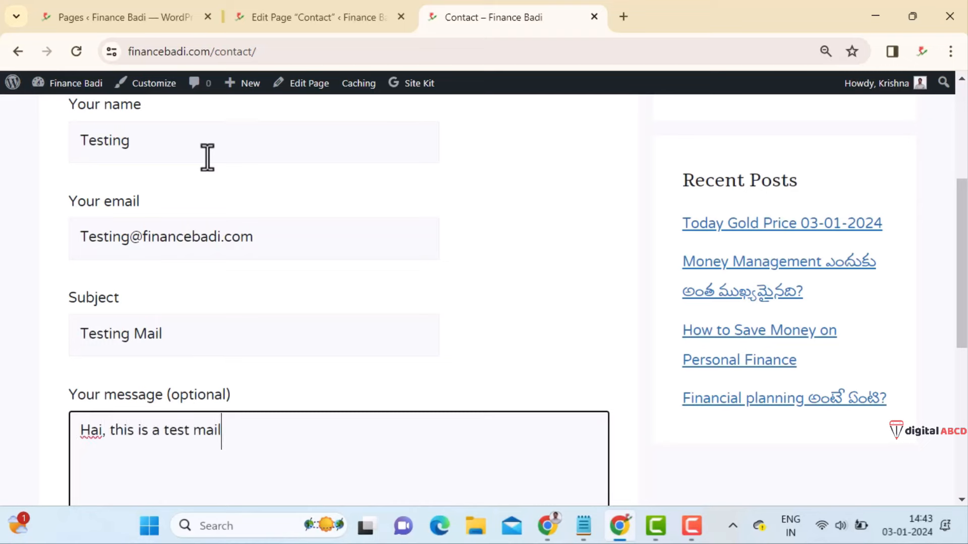
- Submit the test message and highlight the success confirmation
{"action": "scroll", "coordinate": [130, 227], "scroll_direction": "down", "scroll_amount": 6}
{"action": "left_click", "coordinate": [102, 433]}
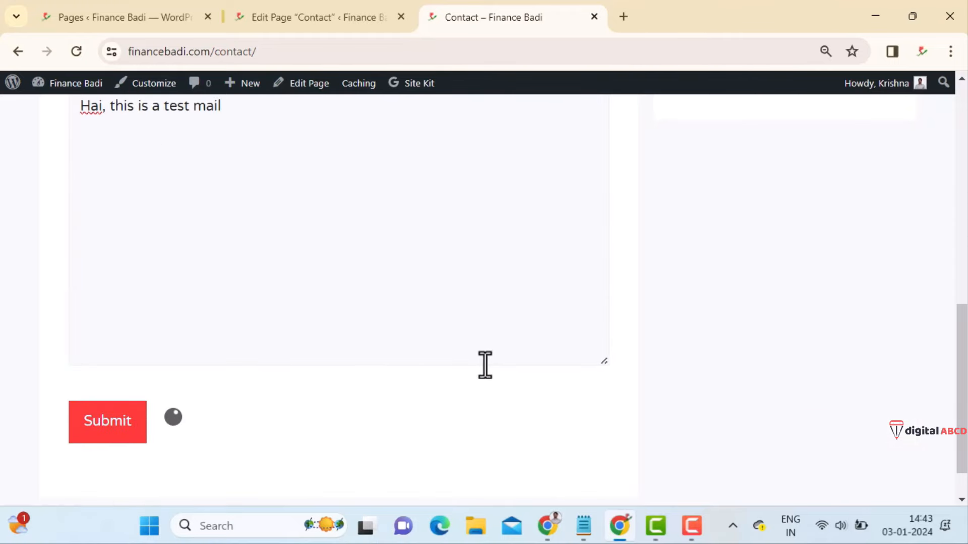
{"action": "scroll", "coordinate": [484, 373], "scroll_direction": "down", "scroll_amount": 2}
{"action": "left_click_drag", "start_coordinate": [104, 377], "coordinate": [426, 395]}
{"action": "triple_click", "coordinate": [354, 384]}
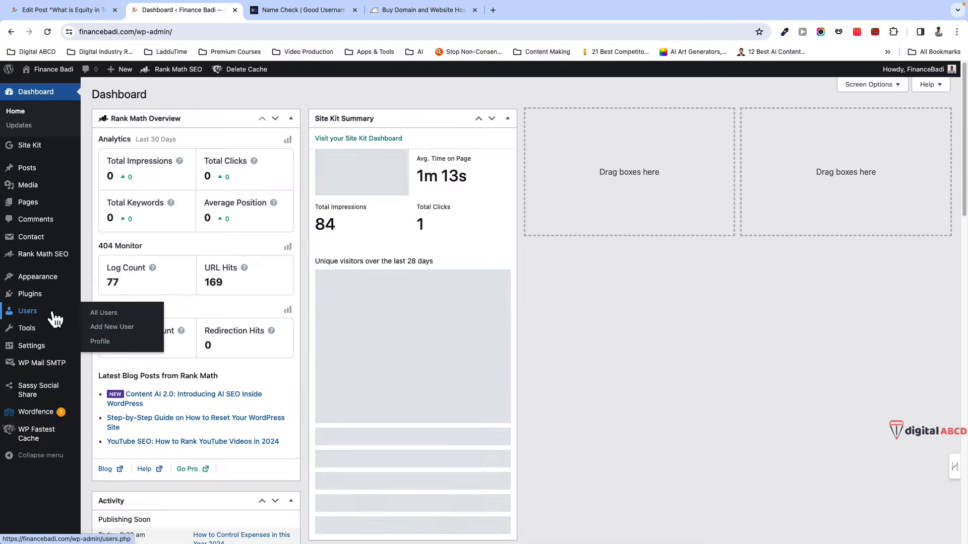
- Open Installed Plugins and scroll through the list showing Akismet Anti-spam and Contact Form 7
{"action": "left_click", "coordinate": [111, 297]}
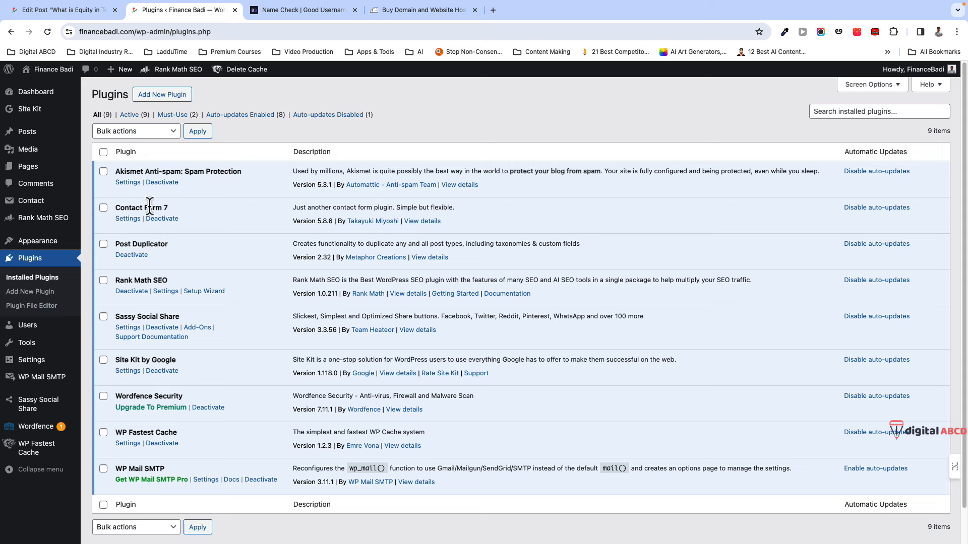
{"action": "scroll", "coordinate": [225, 493], "scroll_direction": "down", "scroll_amount": 2}
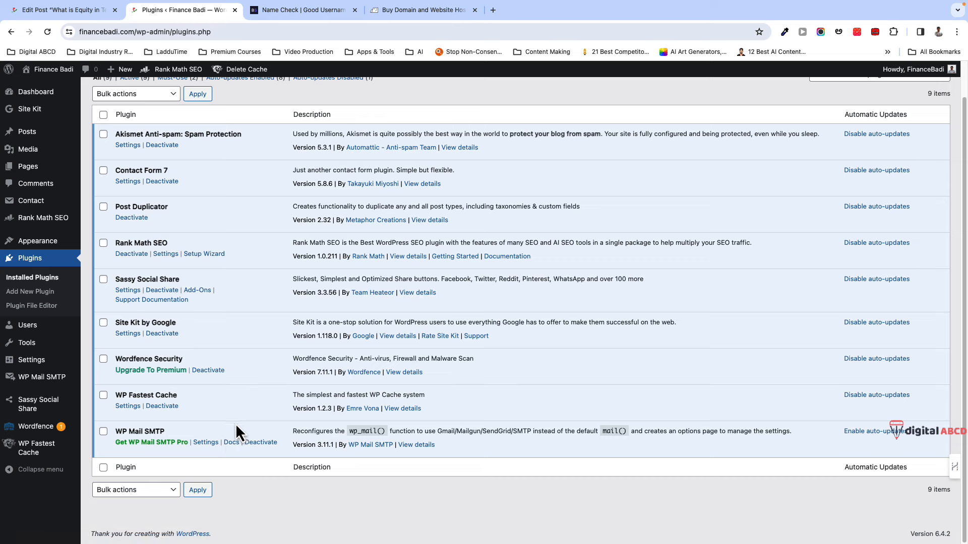
{"action": "scroll", "coordinate": [227, 439], "scroll_direction": "up", "scroll_amount": 2}
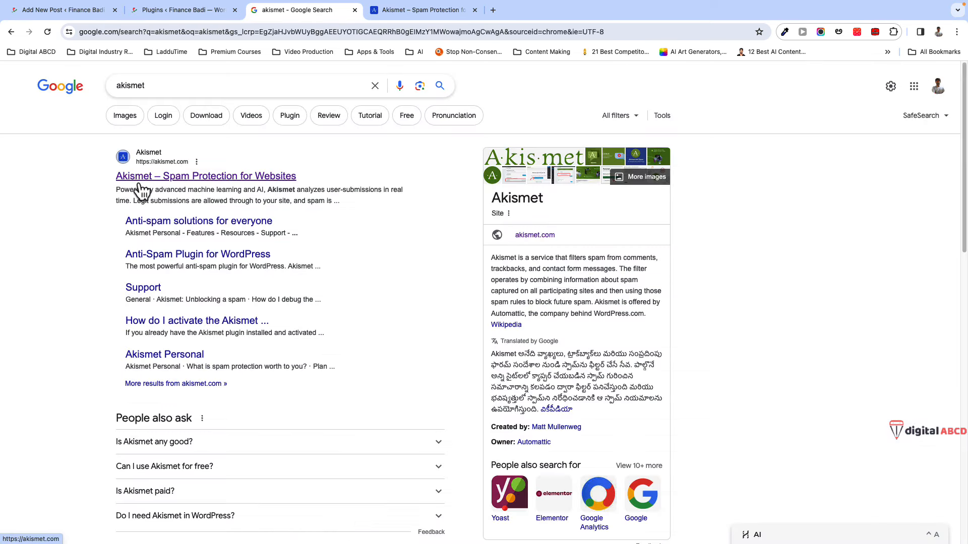
{"action": "left_click", "coordinate": [398, 17]}
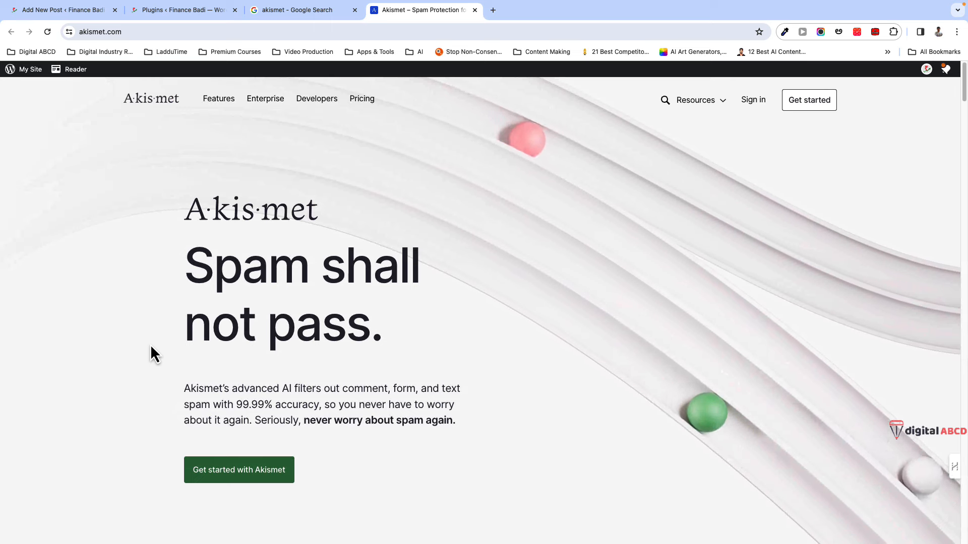
{"action": "scroll", "coordinate": [150, 347], "scroll_direction": "down", "scroll_amount": 1}
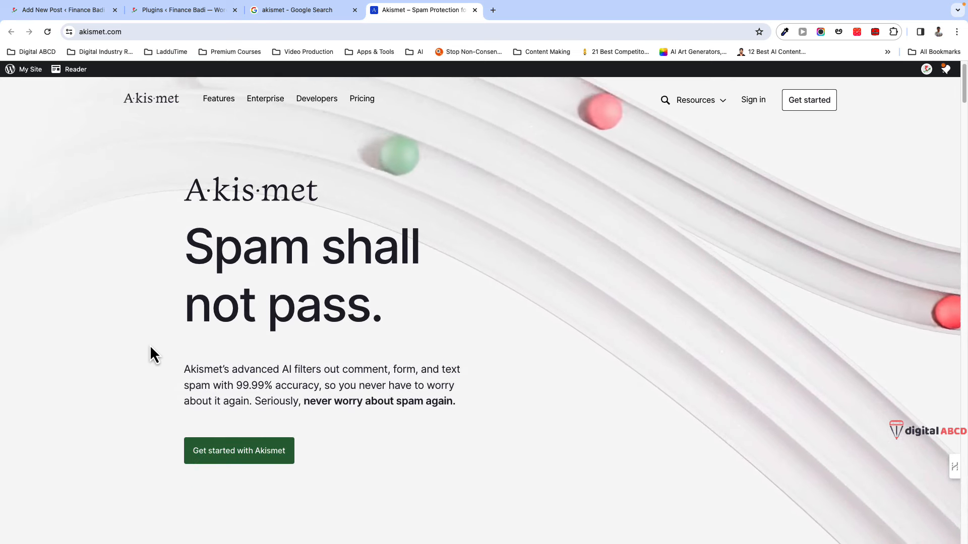
{"action": "scroll", "coordinate": [149, 346], "scroll_direction": "down", "scroll_amount": 3}
{"action": "scroll", "coordinate": [146, 349], "scroll_direction": "down", "scroll_amount": 6}
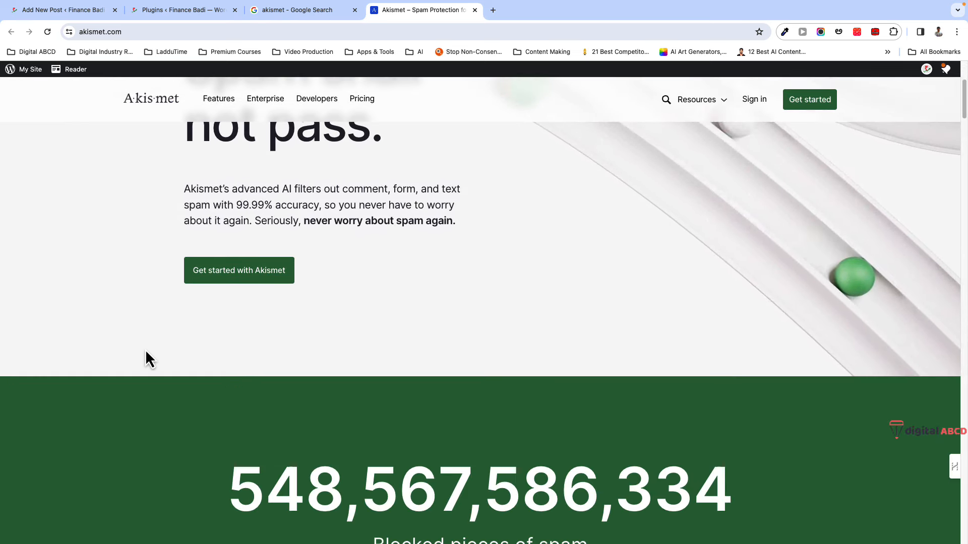
{"action": "scroll", "coordinate": [148, 348], "scroll_direction": "down", "scroll_amount": 4}
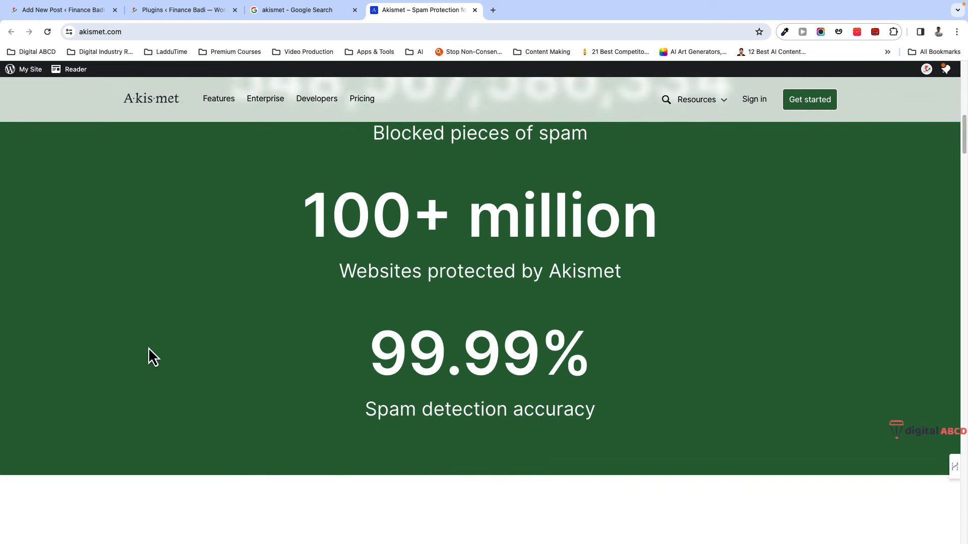
{"action": "scroll", "coordinate": [148, 347], "scroll_direction": "down", "scroll_amount": 6}
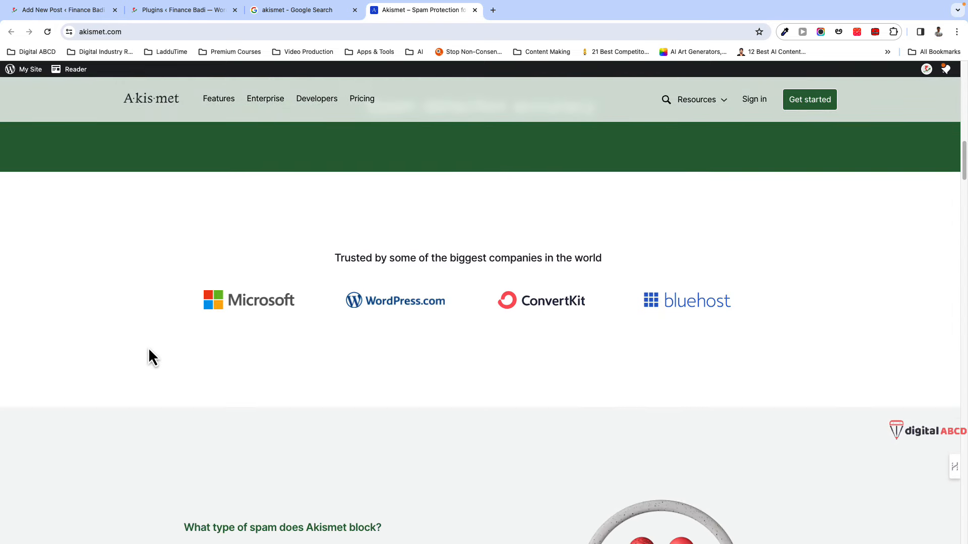
{"action": "scroll", "coordinate": [148, 347], "scroll_direction": "down", "scroll_amount": 6}
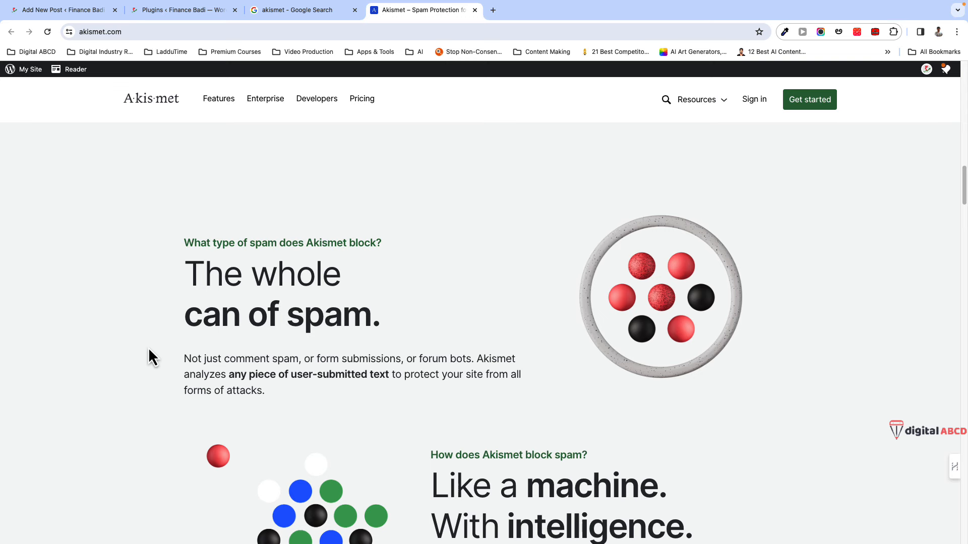
{"action": "scroll", "coordinate": [148, 347], "scroll_direction": "down", "scroll_amount": 8}
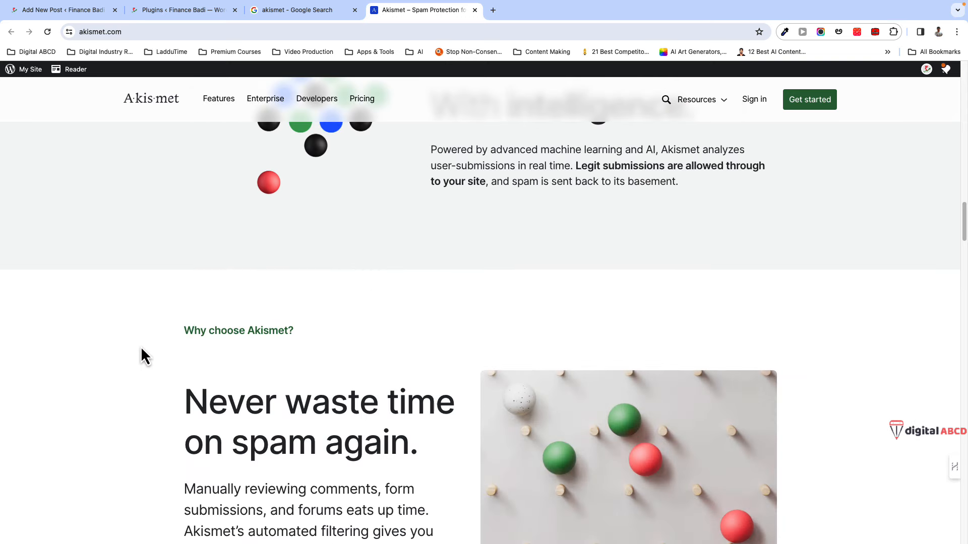
{"action": "scroll", "coordinate": [137, 351], "scroll_direction": "down", "scroll_amount": 2}
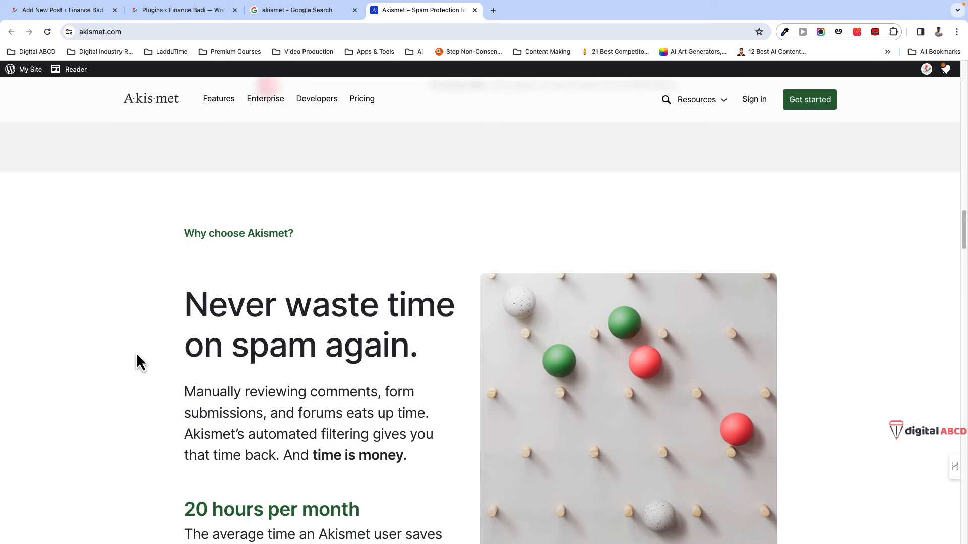
{"action": "scroll", "coordinate": [136, 356], "scroll_direction": "down", "scroll_amount": 4}
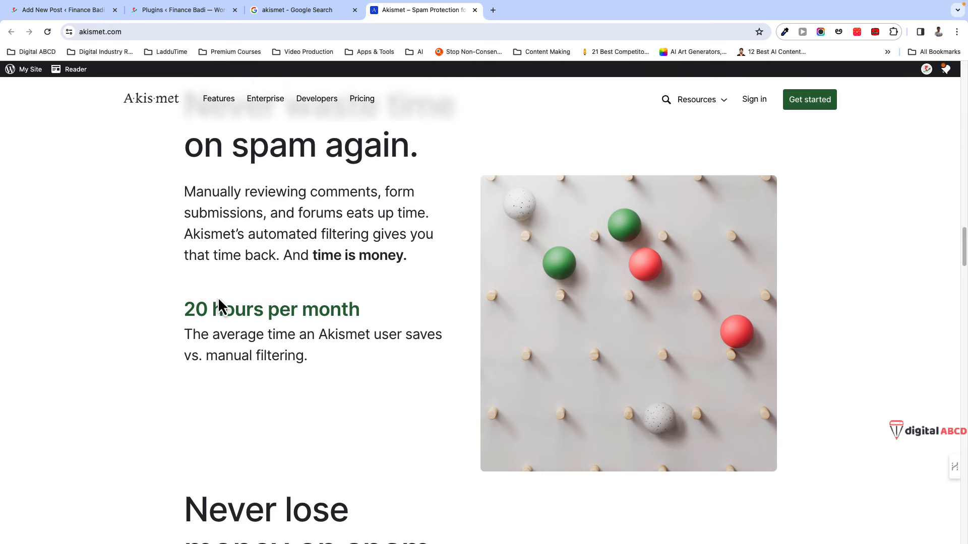
{"action": "scroll", "coordinate": [172, 322], "scroll_direction": "up", "scroll_amount": 7}
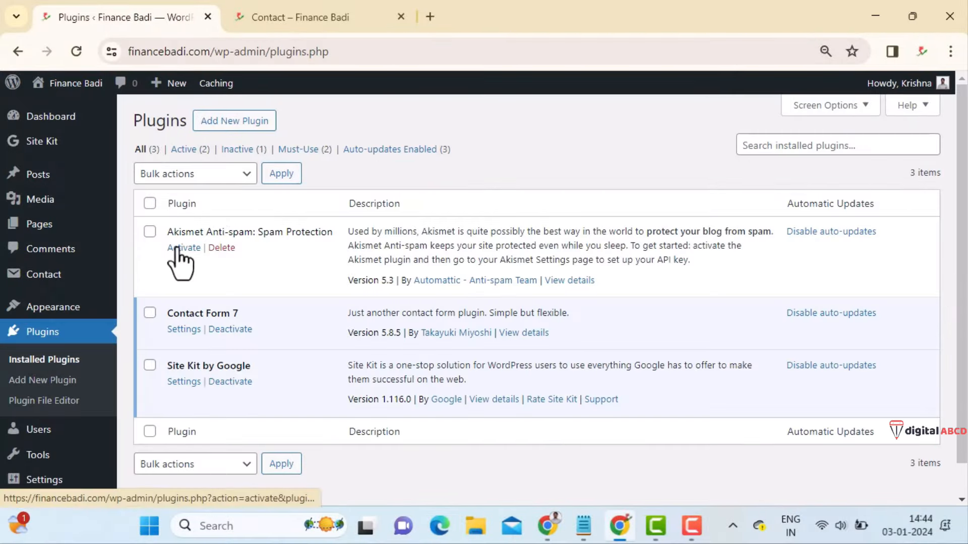
- Activate Akismet Anti-spam and start account setup, switching to the new Akismet pricing tab
{"action": "left_click", "coordinate": [176, 248]}
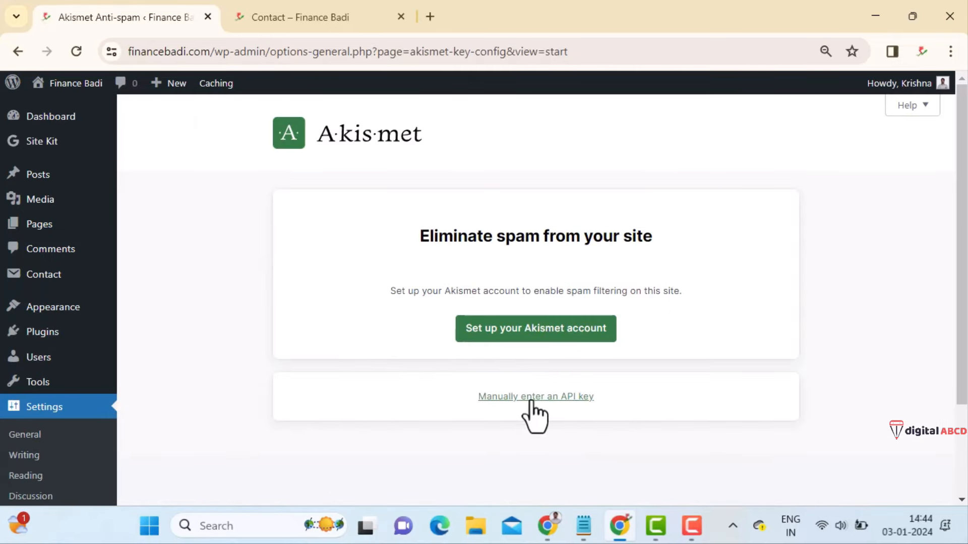
{"action": "left_click", "coordinate": [530, 335]}
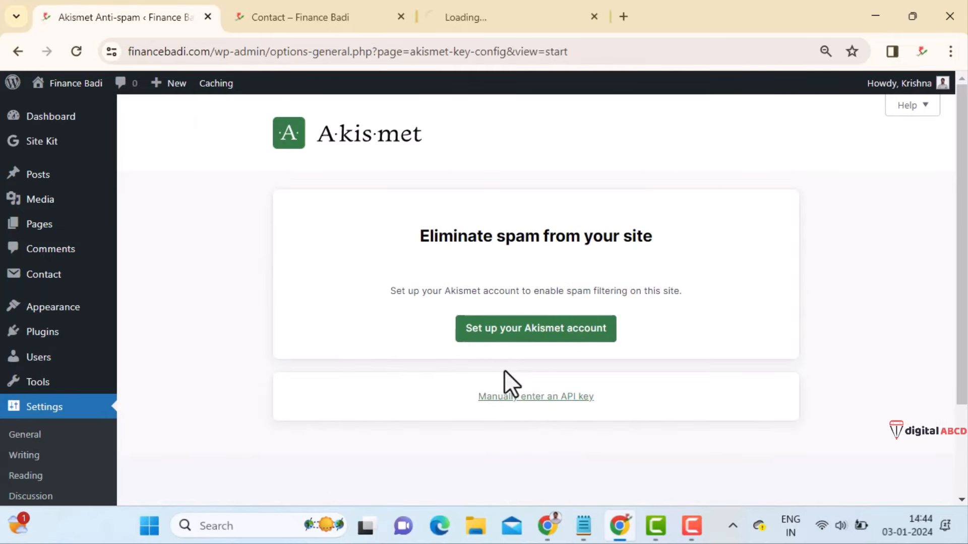
{"action": "left_click", "coordinate": [529, 4]}
- Choose the Akismet Personal plan on the pricing page
{"action": "left_click_drag", "start_coordinate": [520, 20], "coordinate": [329, 25]}
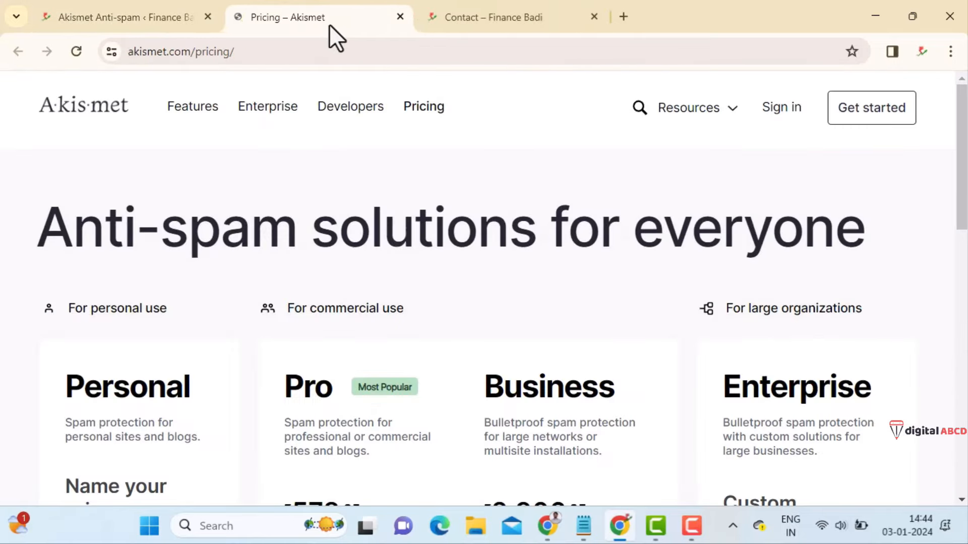
{"action": "scroll", "coordinate": [108, 270], "scroll_direction": "down", "scroll_amount": 3}
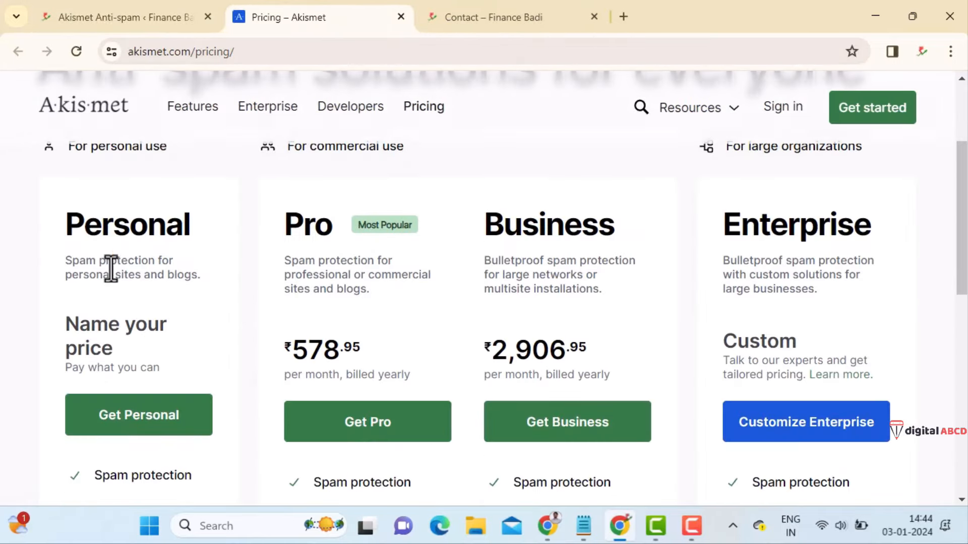
{"action": "left_click_drag", "start_coordinate": [67, 228], "coordinate": [225, 230]}
{"action": "scroll", "coordinate": [149, 382], "scroll_direction": "down", "scroll_amount": 3}
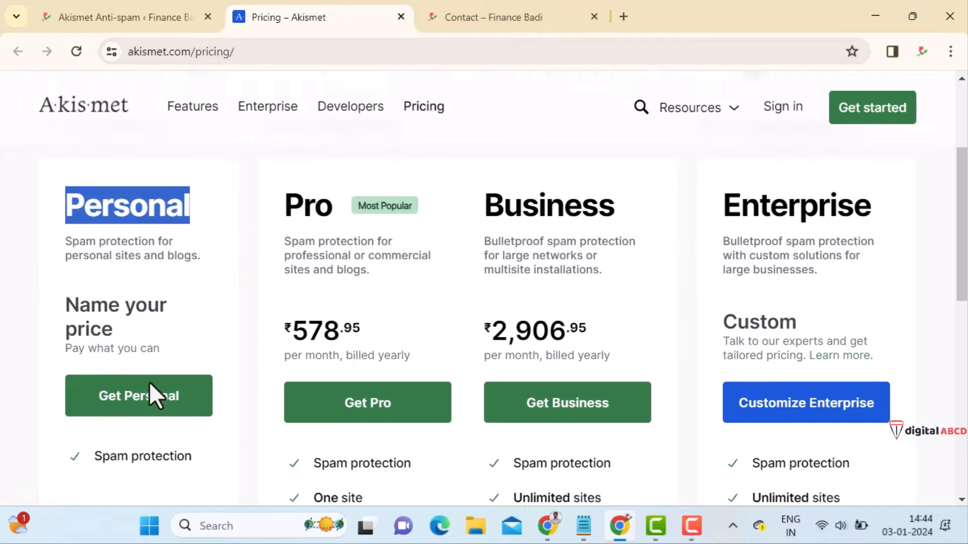
{"action": "scroll", "coordinate": [146, 363], "scroll_direction": "up", "scroll_amount": 3}
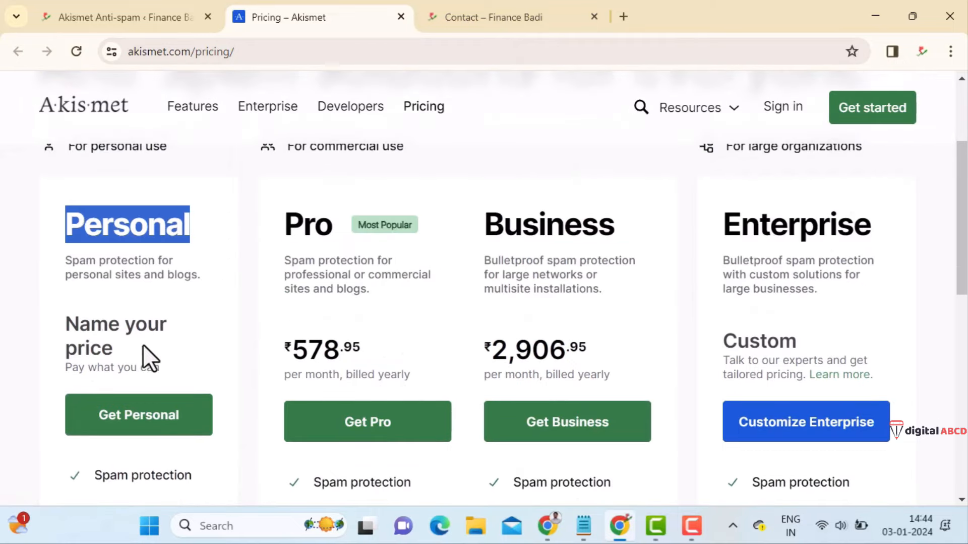
{"action": "left_click", "coordinate": [151, 427]}
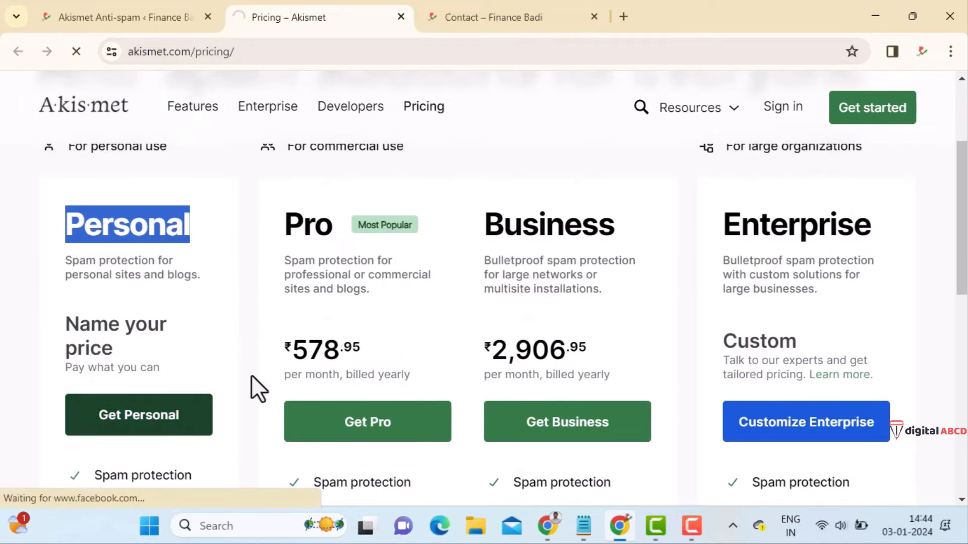
- Set the yearly price to ₹0, confirm the non-commercial conditions, and continue with the subscription
{"action": "scroll", "coordinate": [419, 399], "scroll_direction": "down", "scroll_amount": 2}
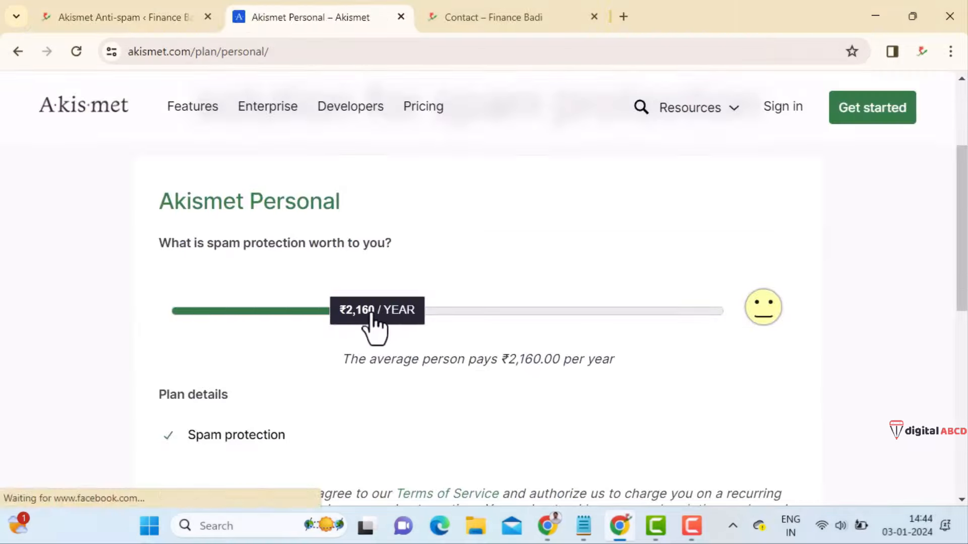
{"action": "left_click_drag", "start_coordinate": [374, 328], "coordinate": [184, 323]}
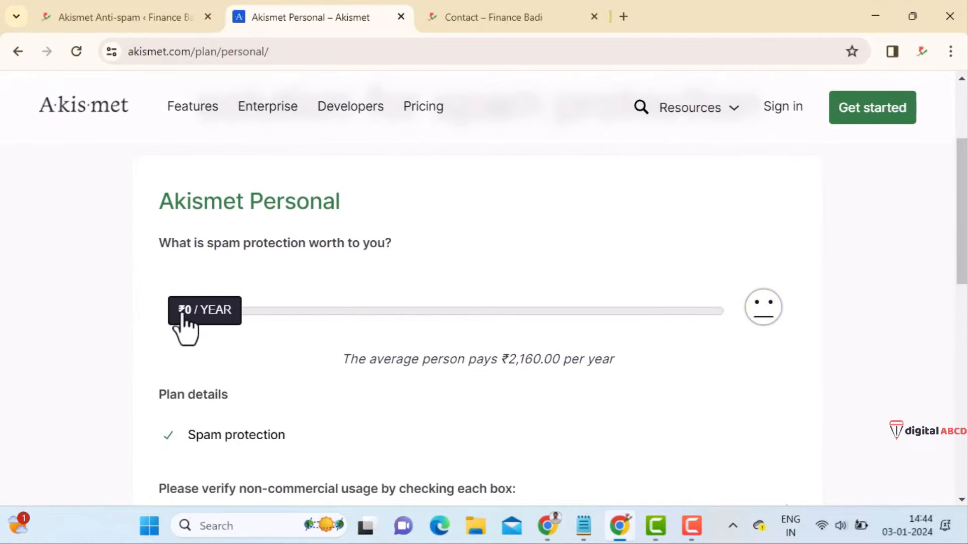
{"action": "scroll", "coordinate": [373, 383], "scroll_direction": "down", "scroll_amount": 3}
{"action": "left_click", "coordinate": [168, 355]}
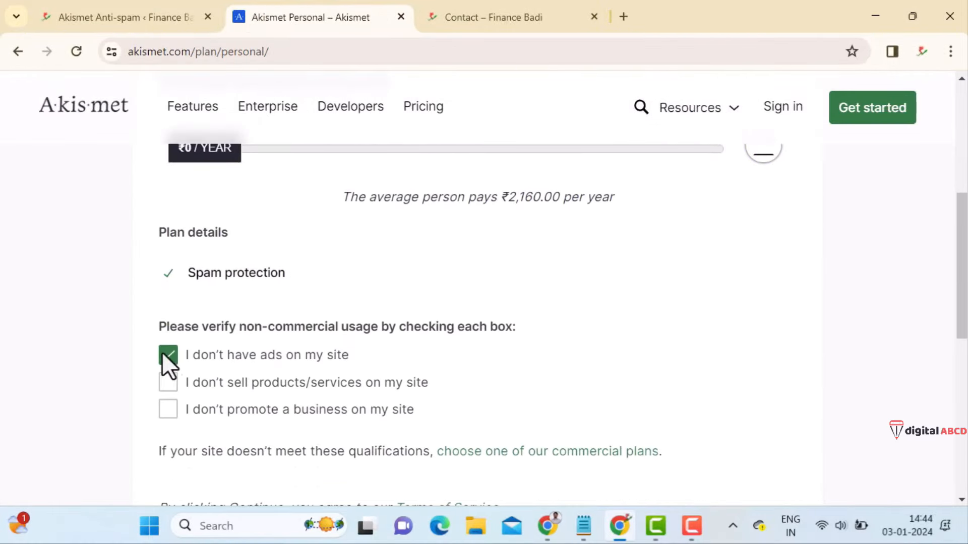
{"action": "left_click", "coordinate": [171, 411]}
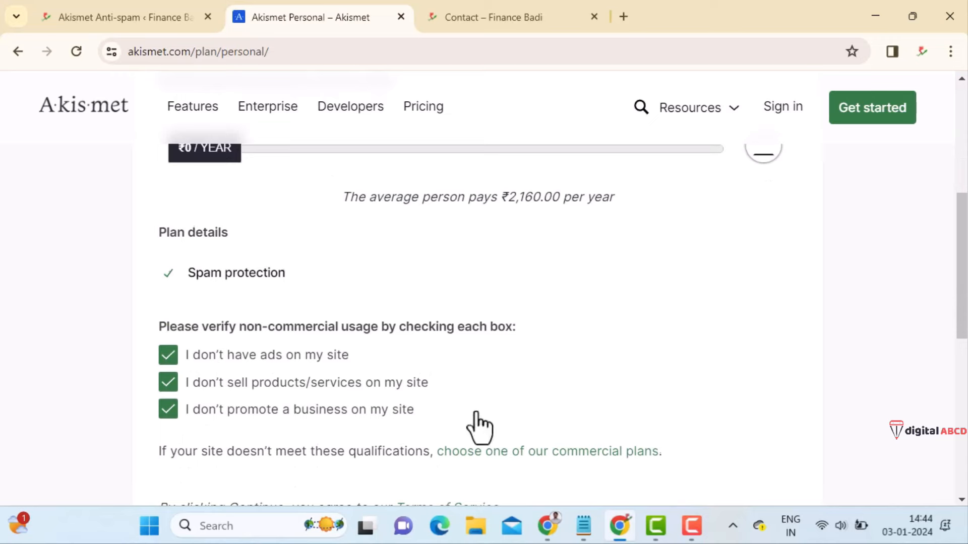
{"action": "scroll", "coordinate": [267, 335], "scroll_direction": "down", "scroll_amount": 2}
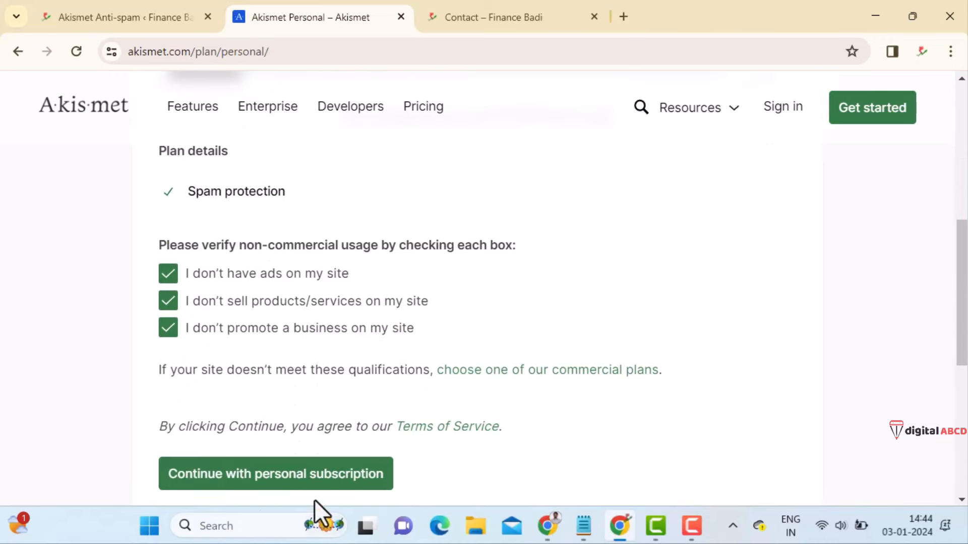
{"action": "left_click", "coordinate": [258, 483]}
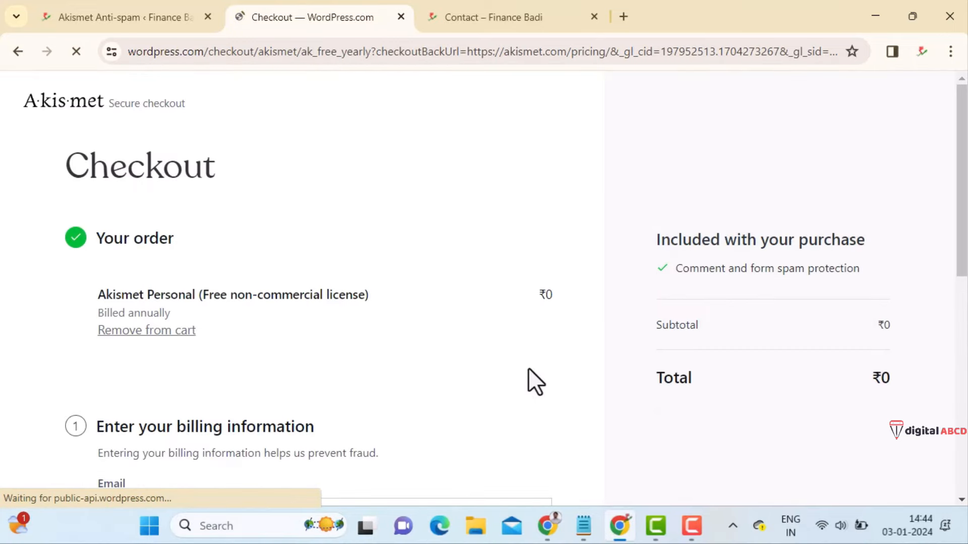
- Enter the billing e-mail address and complete the free Akismet Personal checkout
{"action": "scroll", "coordinate": [528, 369], "scroll_direction": "down", "scroll_amount": 2}
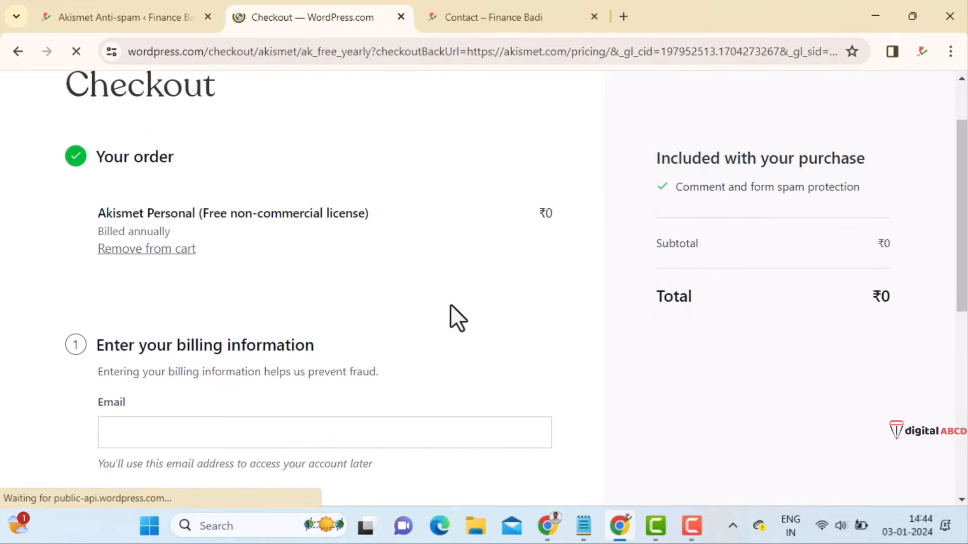
{"action": "scroll", "coordinate": [450, 317], "scroll_direction": "down", "scroll_amount": 2}
{"action": "scroll", "coordinate": [388, 325], "scroll_direction": "down", "scroll_amount": 1}
{"action": "left_click", "coordinate": [272, 279]}
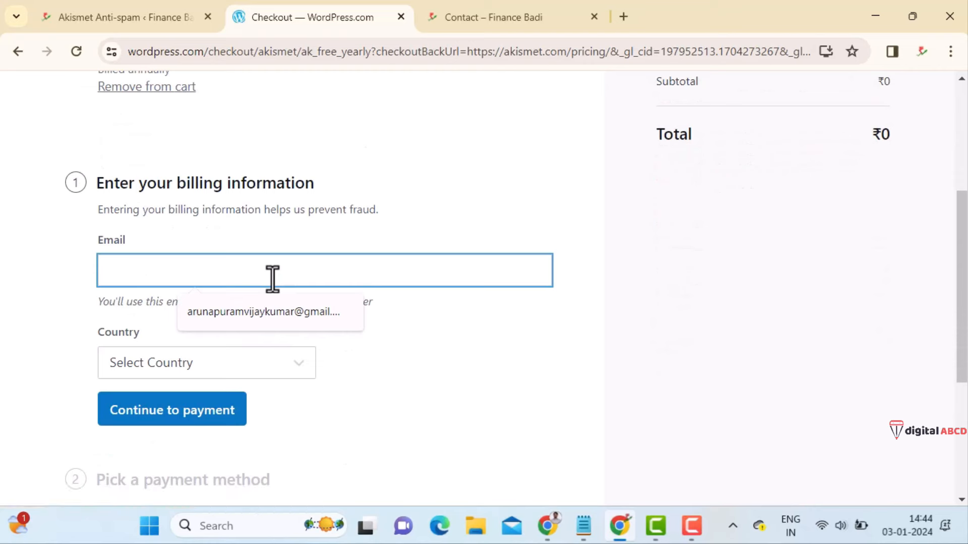
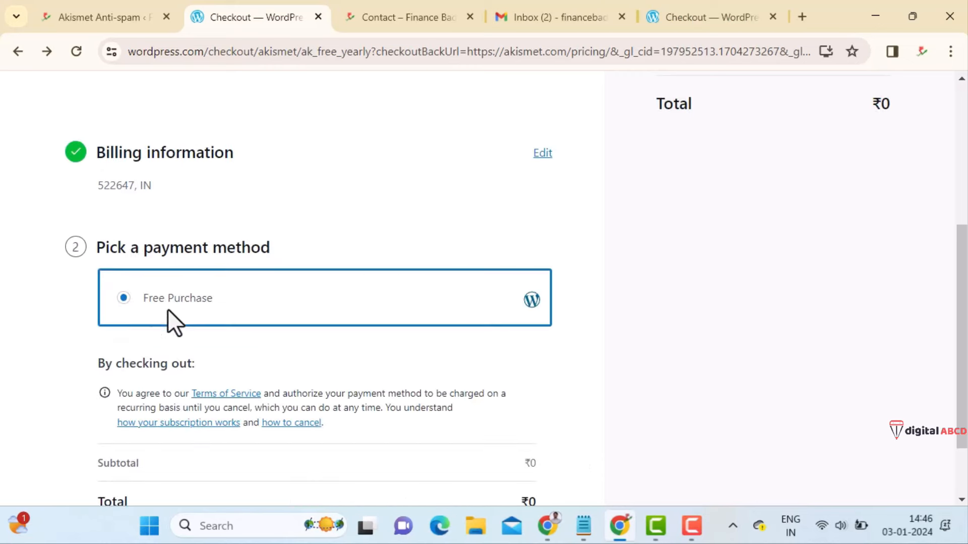
{"action": "scroll", "coordinate": [350, 342], "scroll_direction": "down", "scroll_amount": 2}
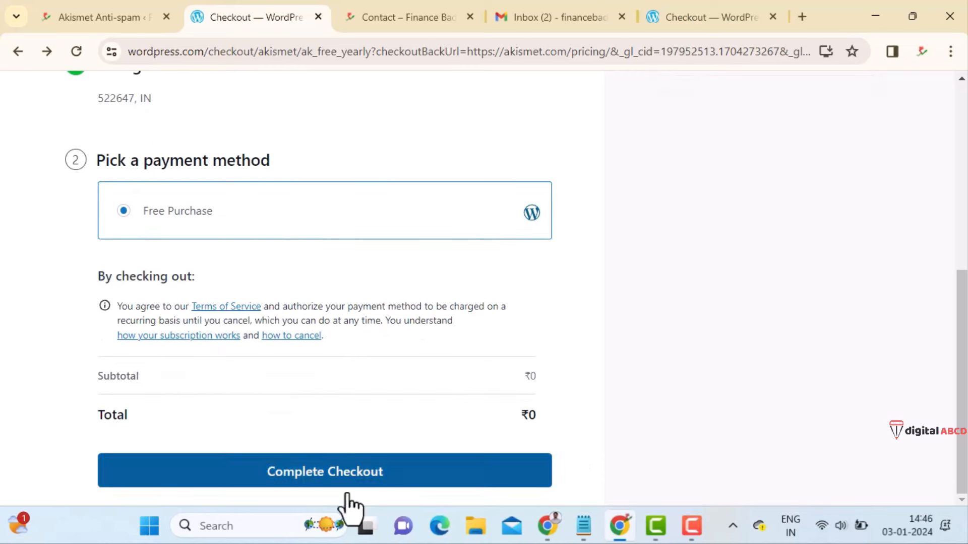
{"action": "left_click", "coordinate": [364, 473]}
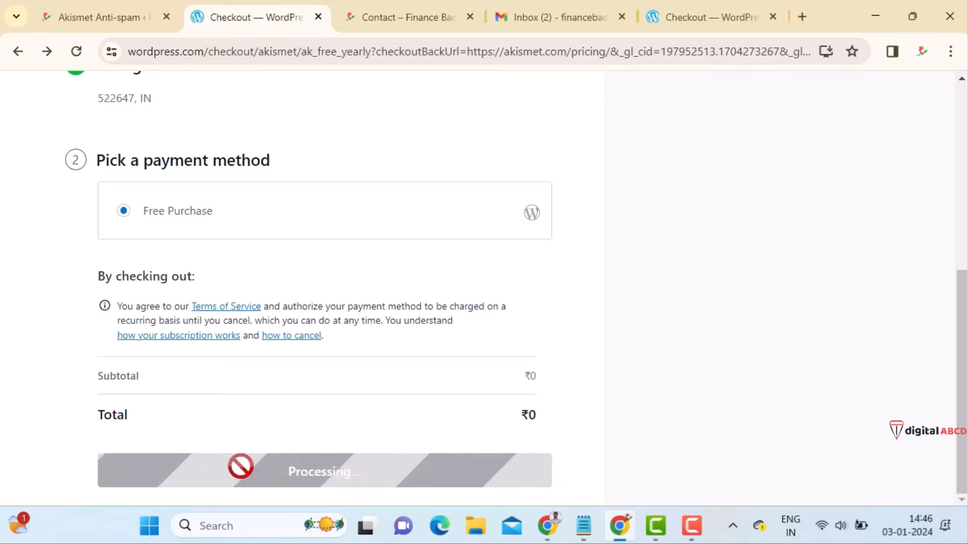
- Close the duplicate checkout tab and copy the newly issued Akismet API key
{"action": "left_click", "coordinate": [774, 18]}
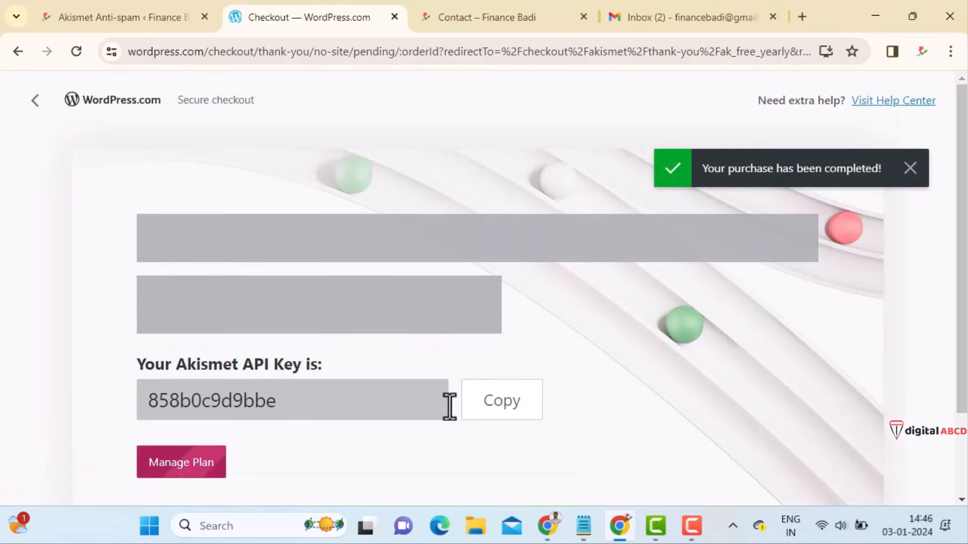
{"action": "scroll", "coordinate": [487, 401], "scroll_direction": "down", "scroll_amount": 1}
{"action": "scroll", "coordinate": [489, 403], "scroll_direction": "down", "scroll_amount": 4}
{"action": "left_click", "coordinate": [497, 297]}
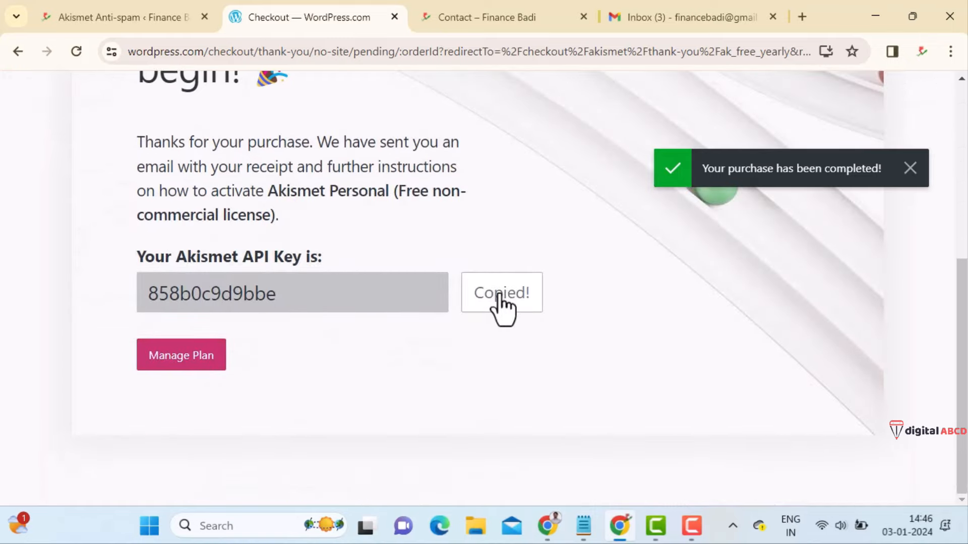
- Paste the copied API key into Akismet's manual key entry and connect the site
{"action": "left_click", "coordinate": [148, 17]}
{"action": "left_click", "coordinate": [562, 398]}
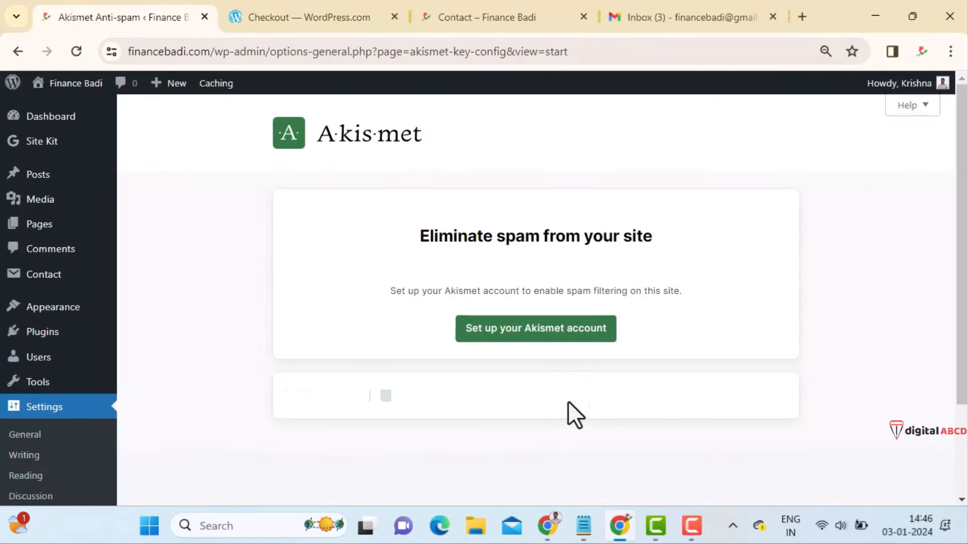
{"action": "key", "text": "ctrl+v"}
{"action": "left_click", "coordinate": [703, 438]}
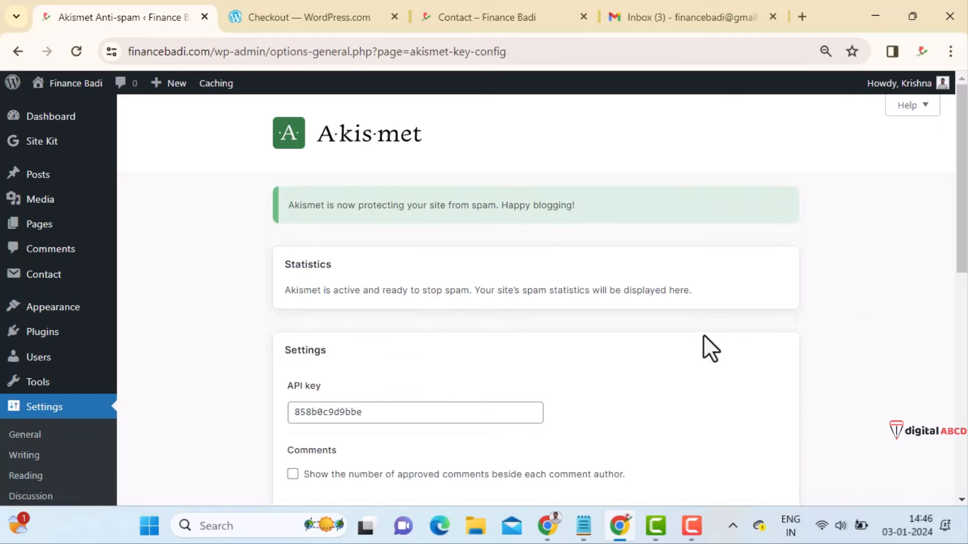
{"action": "scroll", "coordinate": [693, 341], "scroll_direction": "down", "scroll_amount": 5}
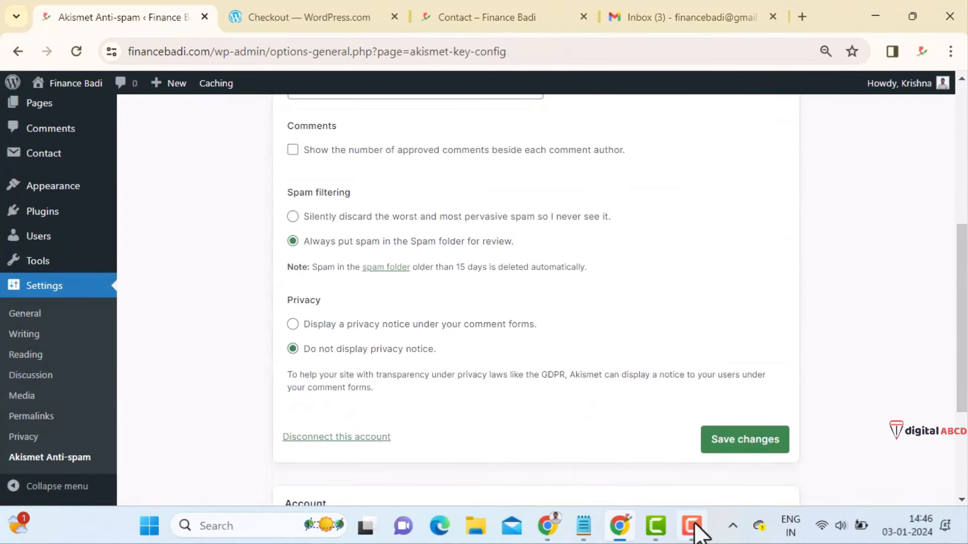
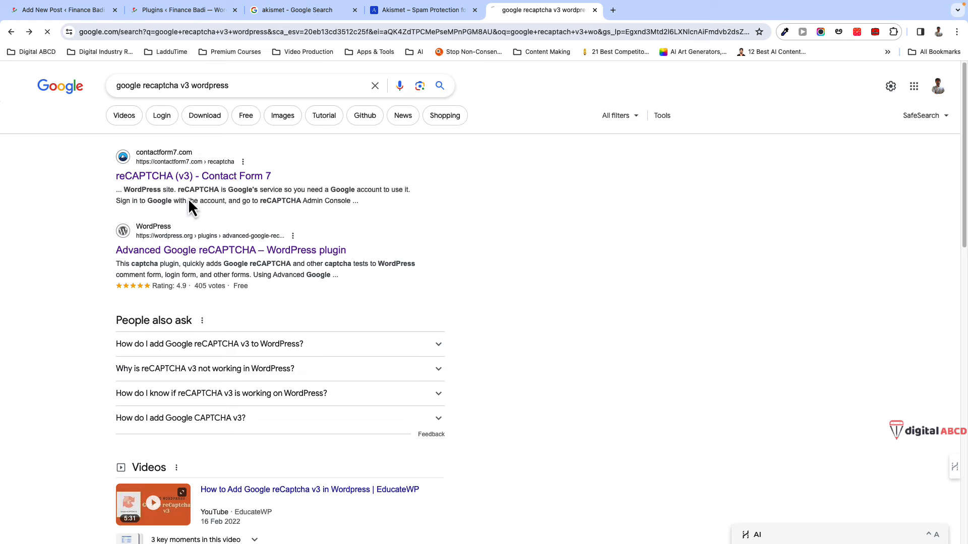
- Scroll the Contact Form 7 reCAPTCHA (v3) guide down to the Site Key and Secret Key instructions
{"action": "scroll", "coordinate": [156, 337], "scroll_direction": "down", "scroll_amount": 3}
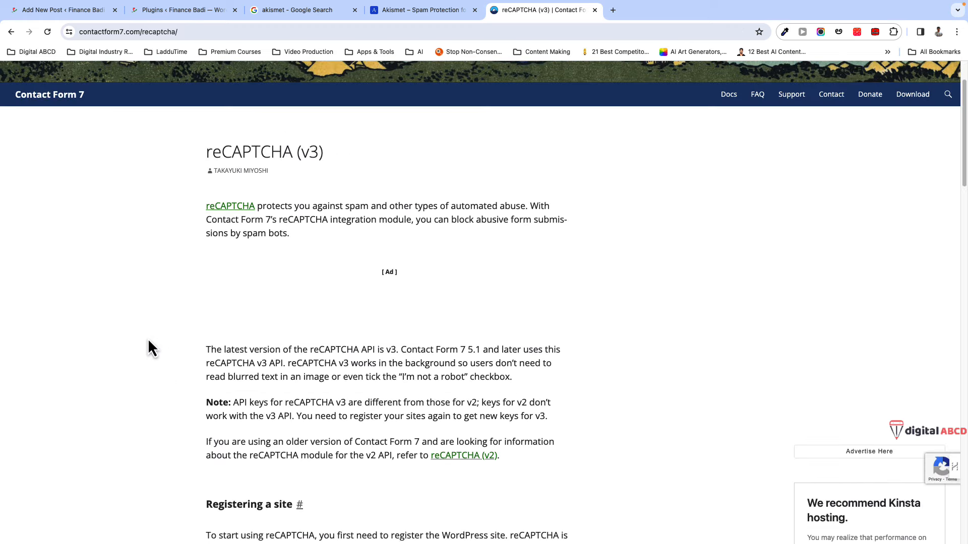
{"action": "scroll", "coordinate": [148, 341], "scroll_direction": "down", "scroll_amount": 5}
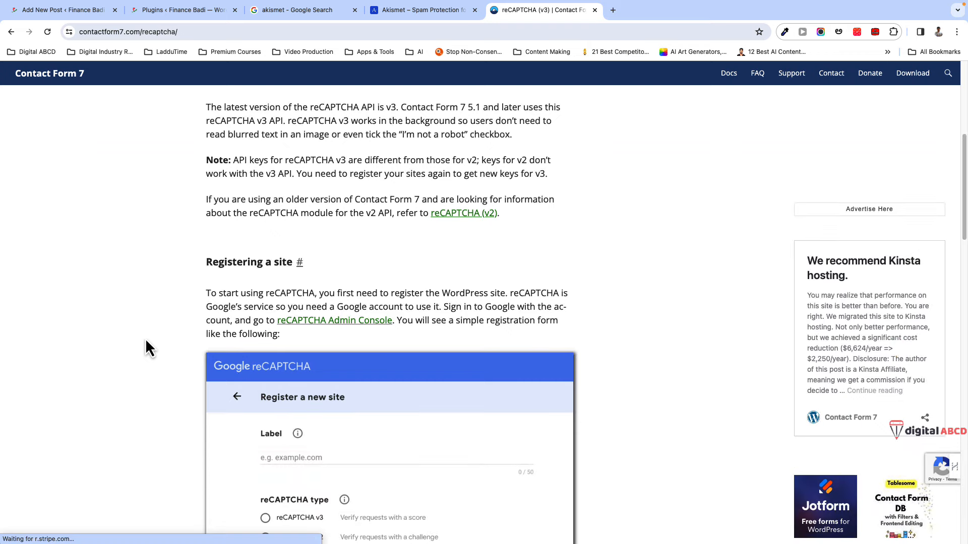
{"action": "scroll", "coordinate": [145, 342], "scroll_direction": "down", "scroll_amount": 6}
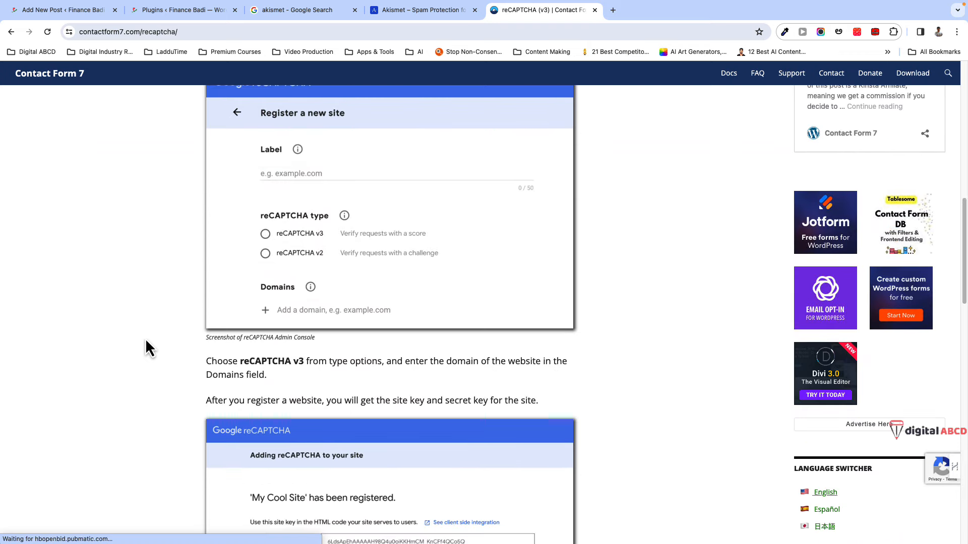
{"action": "scroll", "coordinate": [145, 342], "scroll_direction": "down", "scroll_amount": 3}
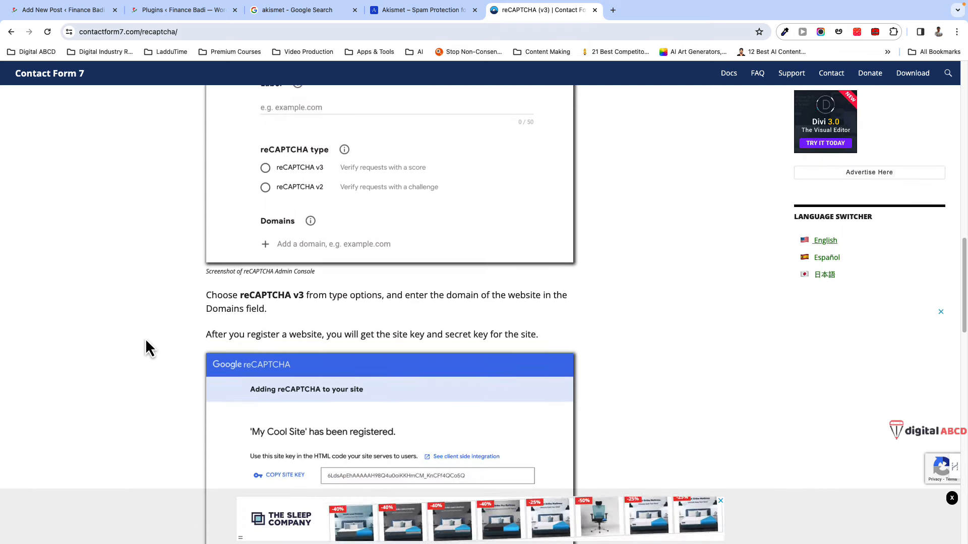
{"action": "scroll", "coordinate": [146, 342], "scroll_direction": "down", "scroll_amount": 6}
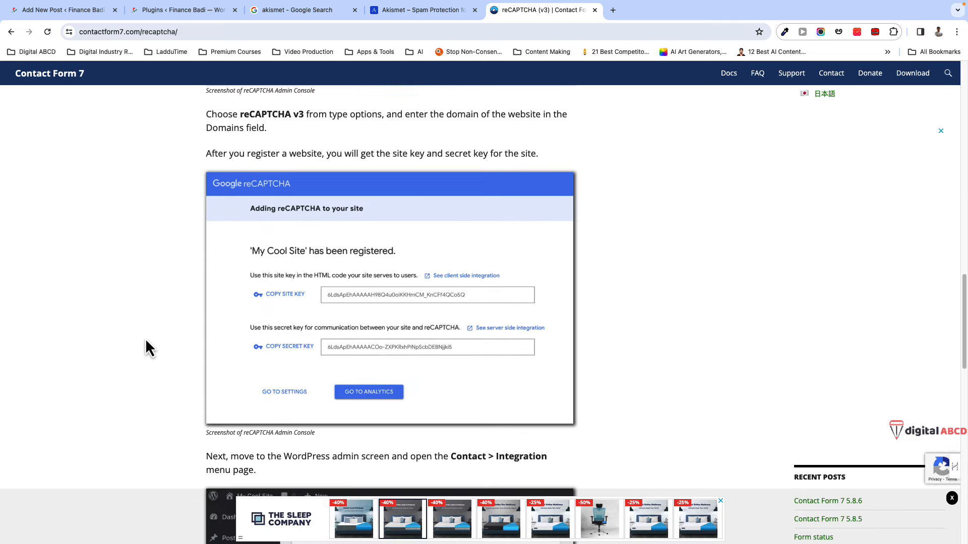
{"action": "scroll", "coordinate": [145, 348], "scroll_direction": "down", "scroll_amount": 4}
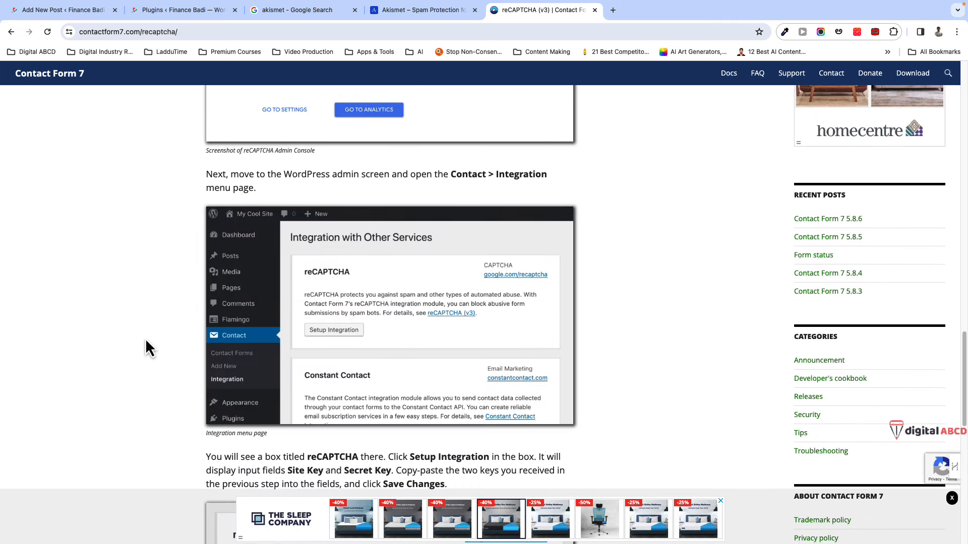
{"action": "scroll", "coordinate": [145, 348], "scroll_direction": "down", "scroll_amount": 4}
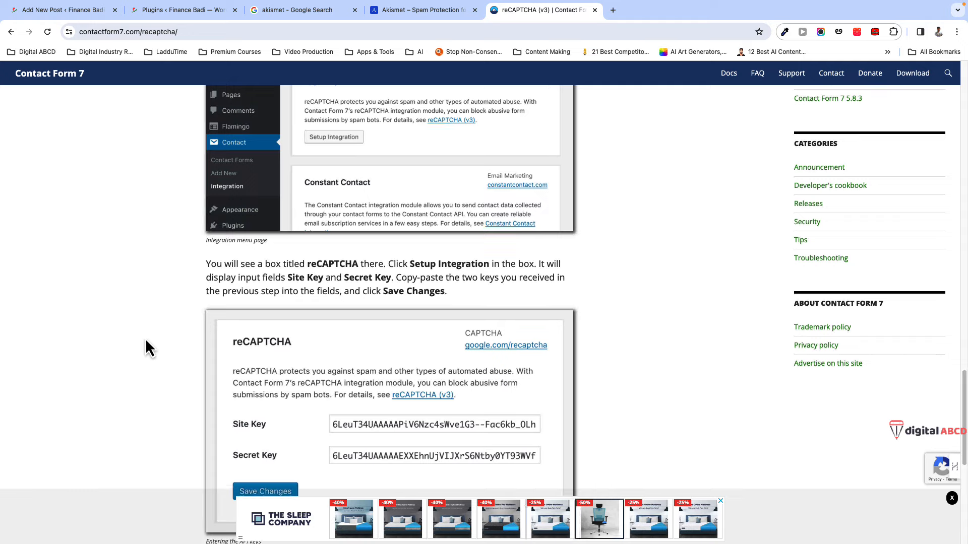
{"action": "scroll", "coordinate": [145, 348], "scroll_direction": "down", "scroll_amount": 6}
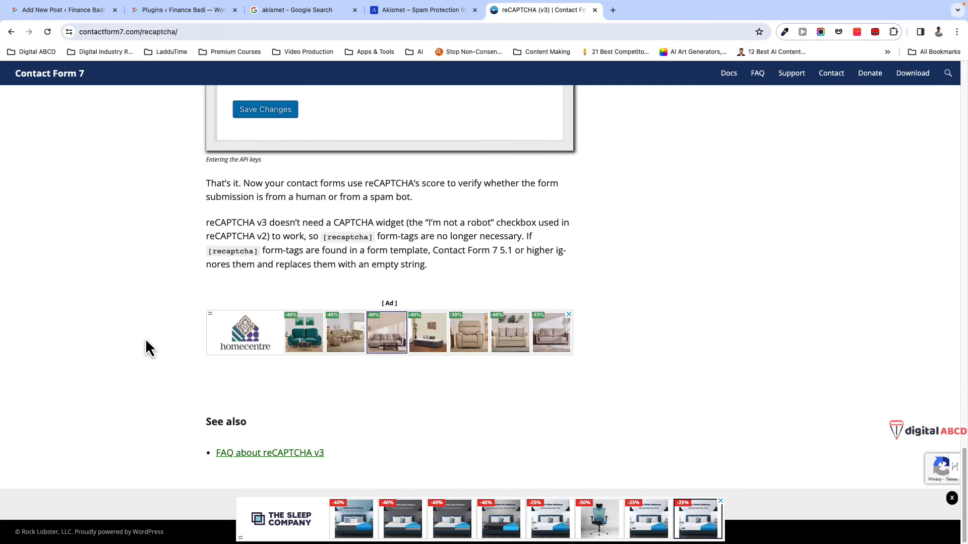
{"action": "scroll", "coordinate": [146, 341], "scroll_direction": "up", "scroll_amount": 6}
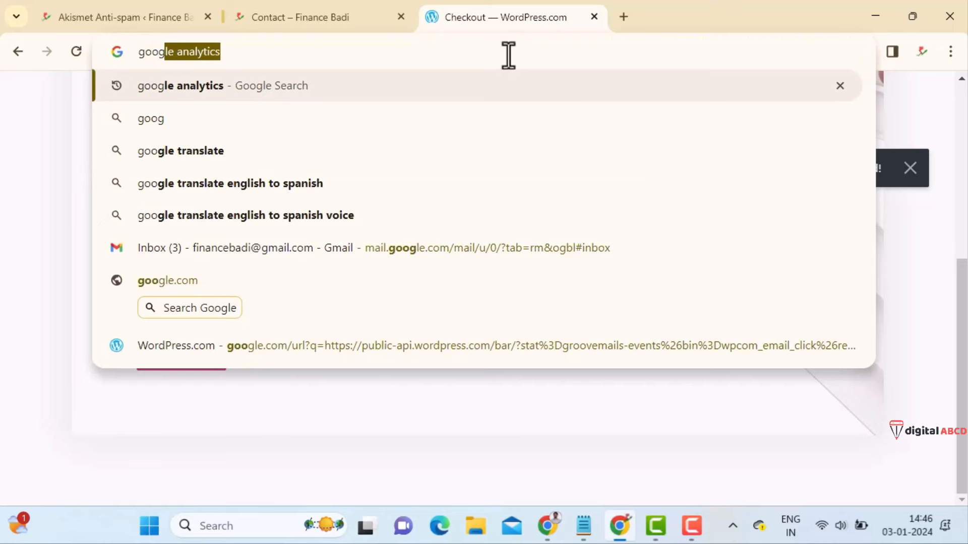
- Search Google for 'google captcha v3' and open the google.com/recaptcha introduction page
{"action": "type", "text": "el"}
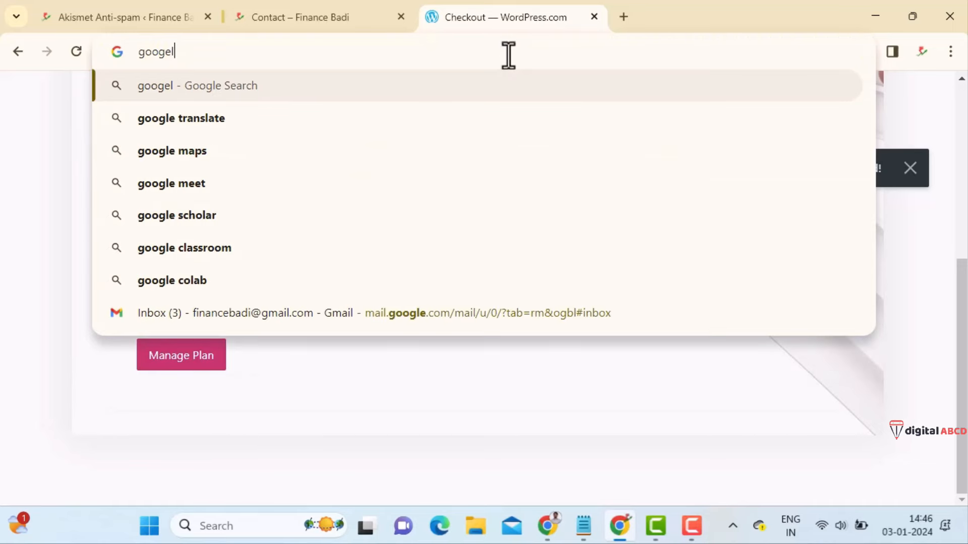
{"action": "key", "text": "BackSpace"}
{"action": "key", "text": "BackSpace"}
{"action": "type", "text": "le cap"}
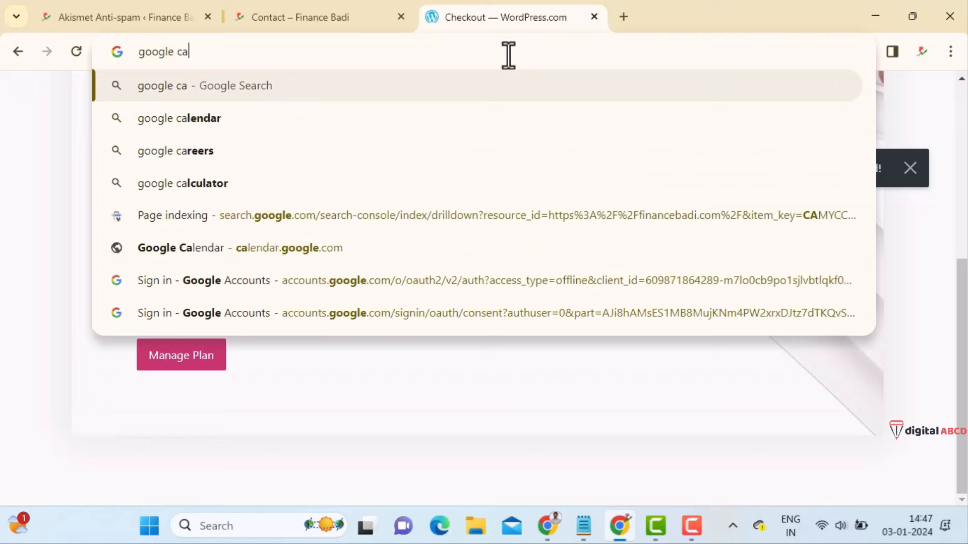
{"action": "key", "text": "Down"}
{"action": "key", "text": "Down"}
{"action": "key", "text": "Return"}
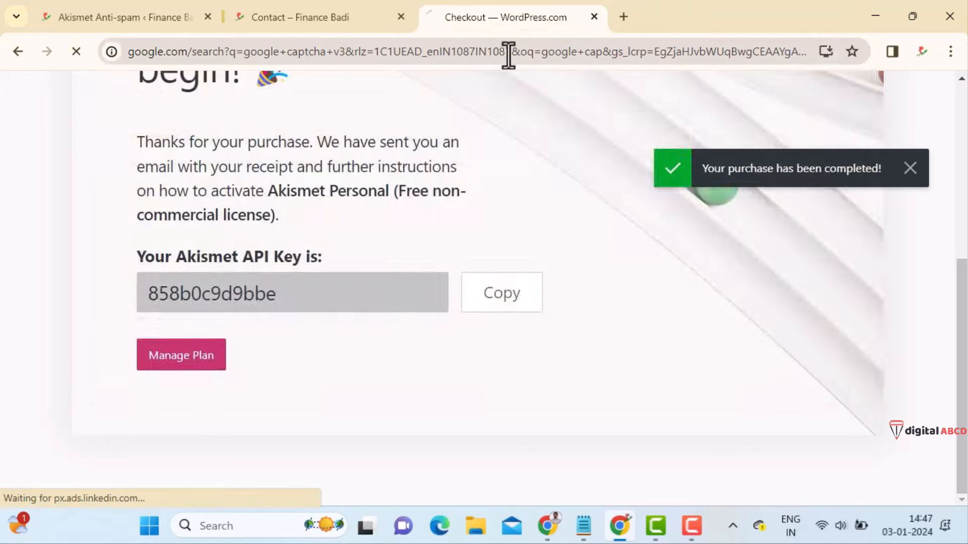
{"action": "scroll", "coordinate": [905, 255], "scroll_direction": "down", "scroll_amount": 2}
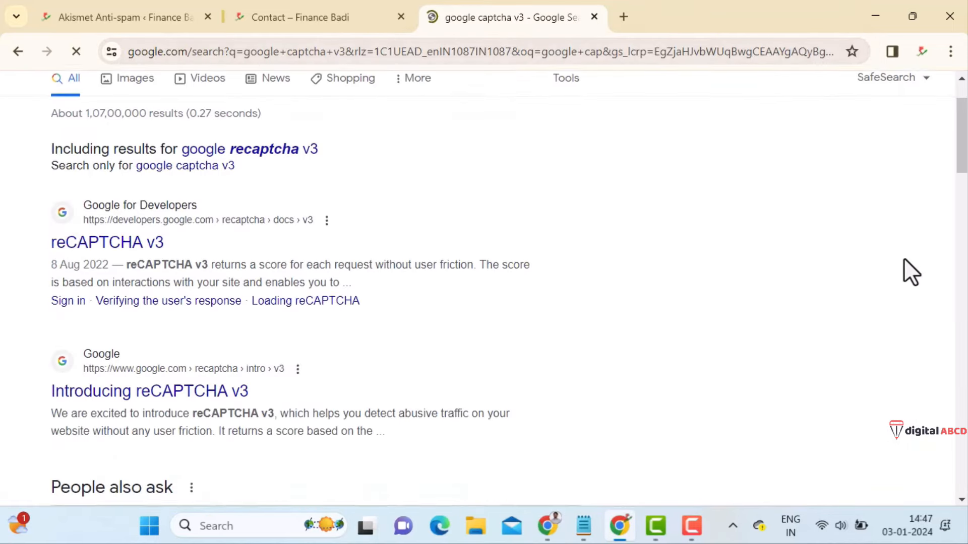
{"action": "scroll", "coordinate": [904, 258], "scroll_direction": "down", "scroll_amount": 2}
{"action": "scroll", "coordinate": [426, 320], "scroll_direction": "down", "scroll_amount": 5}
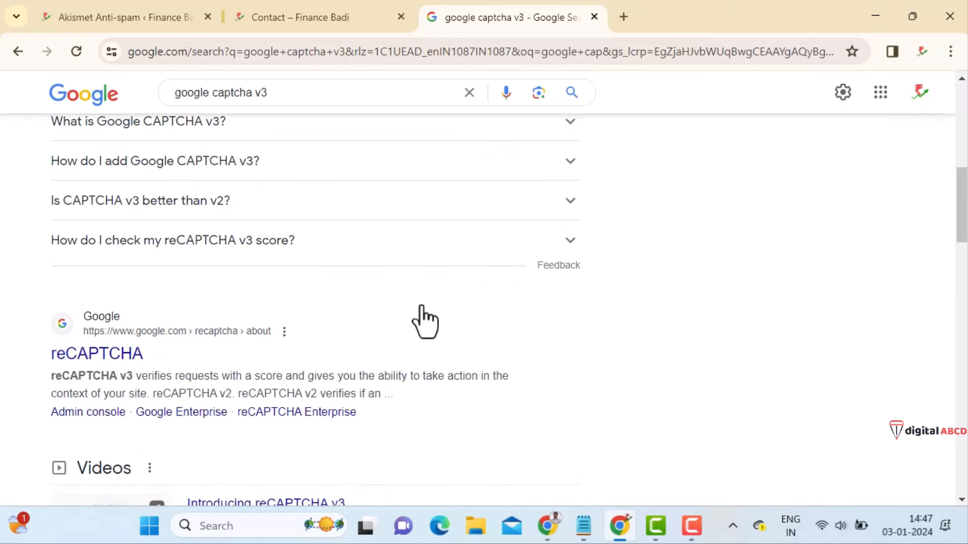
{"action": "scroll", "coordinate": [382, 327], "scroll_direction": "up", "scroll_amount": 4}
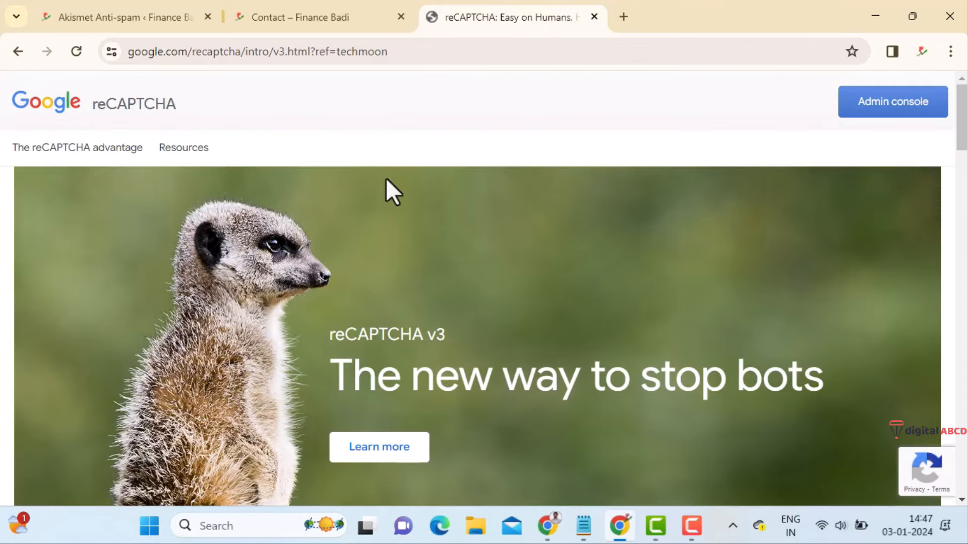
- In the Admin Console, start a new site labelled 'Finance Badi' with the Score based (v3) type
{"action": "left_click", "coordinate": [901, 112]}
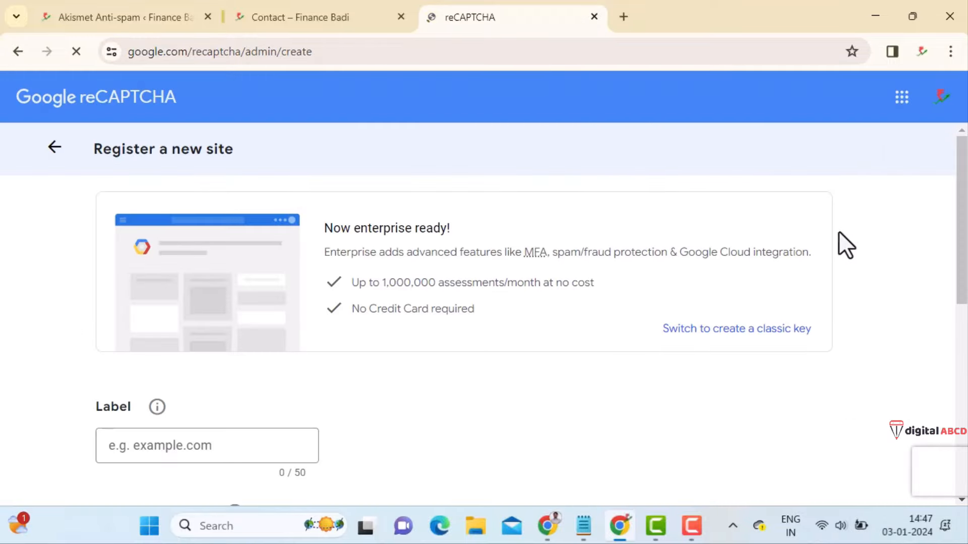
{"action": "scroll", "coordinate": [307, 310], "scroll_direction": "down", "scroll_amount": 3}
{"action": "left_click", "coordinate": [179, 287]}
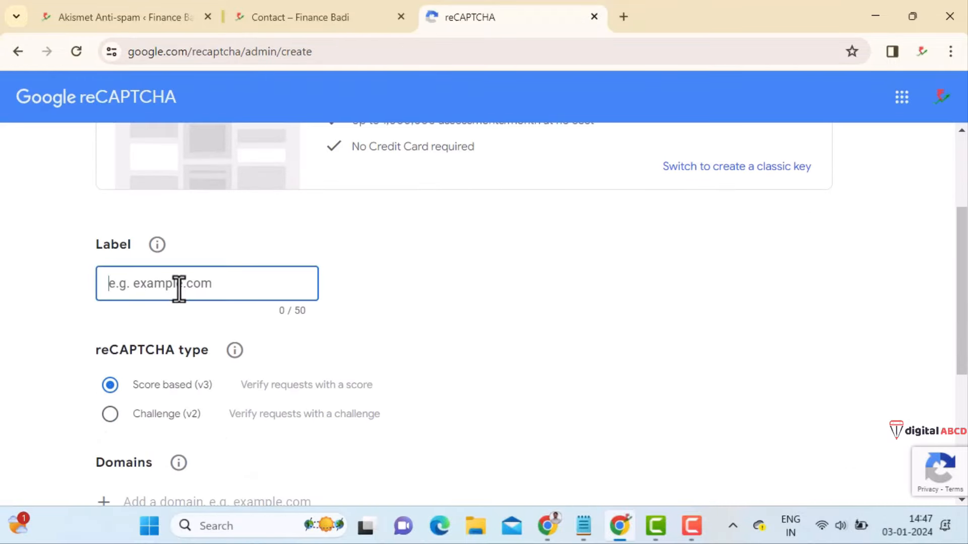
{"action": "type", "text": "Finance Badi"}
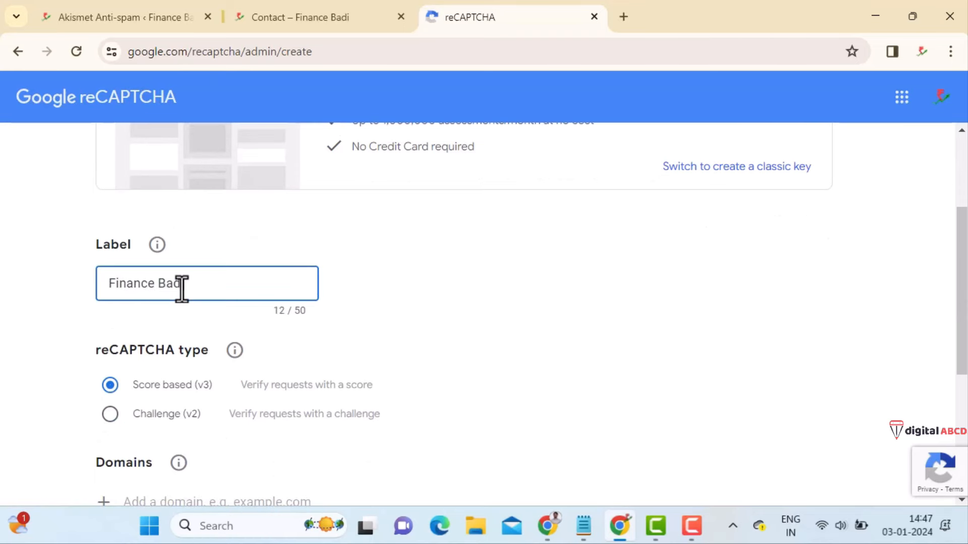
{"action": "scroll", "coordinate": [174, 295], "scroll_direction": "down", "scroll_amount": 2}
{"action": "left_click_drag", "start_coordinate": [129, 304], "coordinate": [210, 298]}
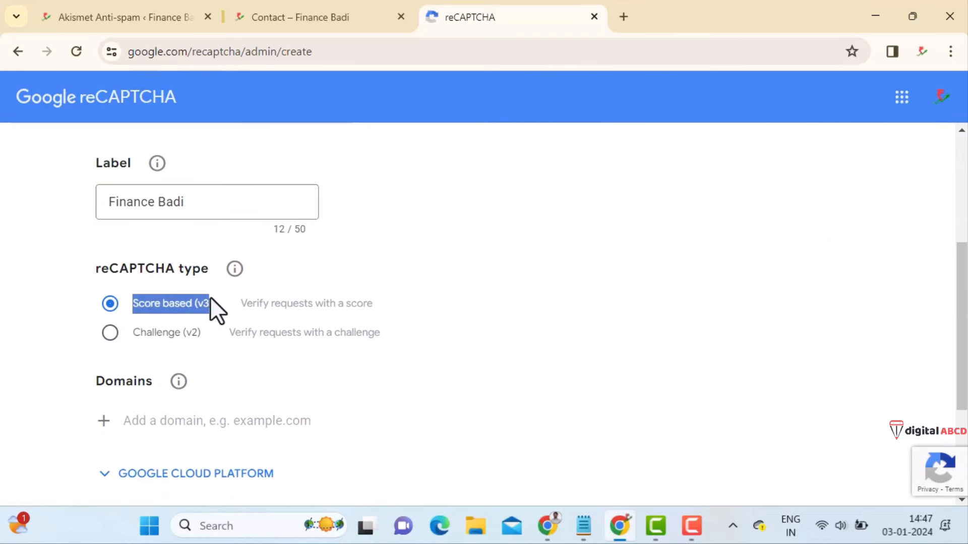
{"action": "scroll", "coordinate": [370, 326], "scroll_direction": "down", "scroll_amount": 2}
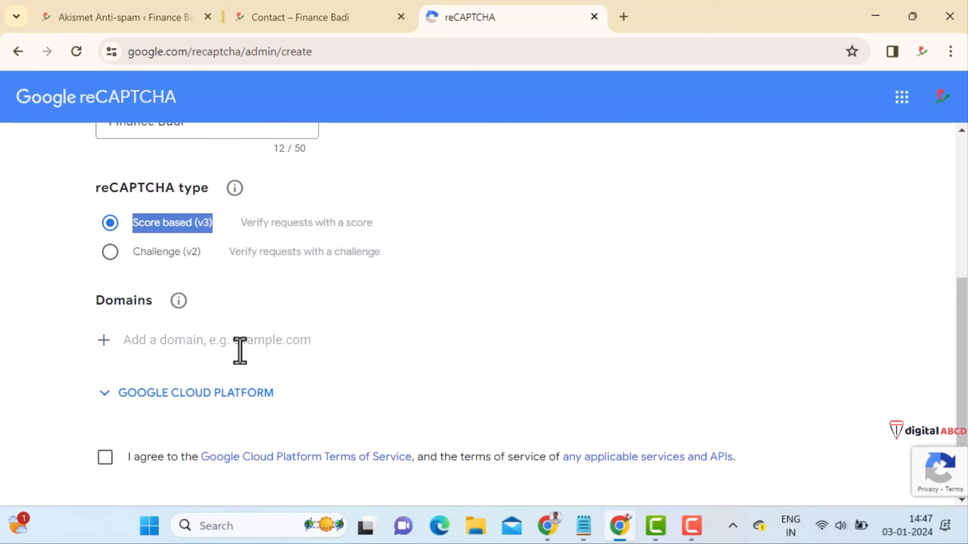
{"action": "left_click", "coordinate": [156, 343]}
{"action": "type", "text": "w"}
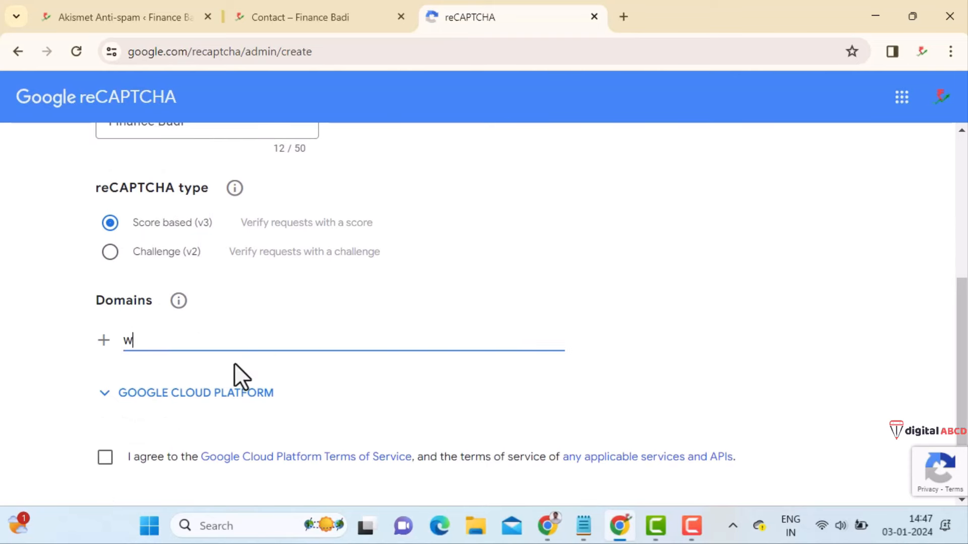
{"action": "type", "text": "ww.financebadi.com"}
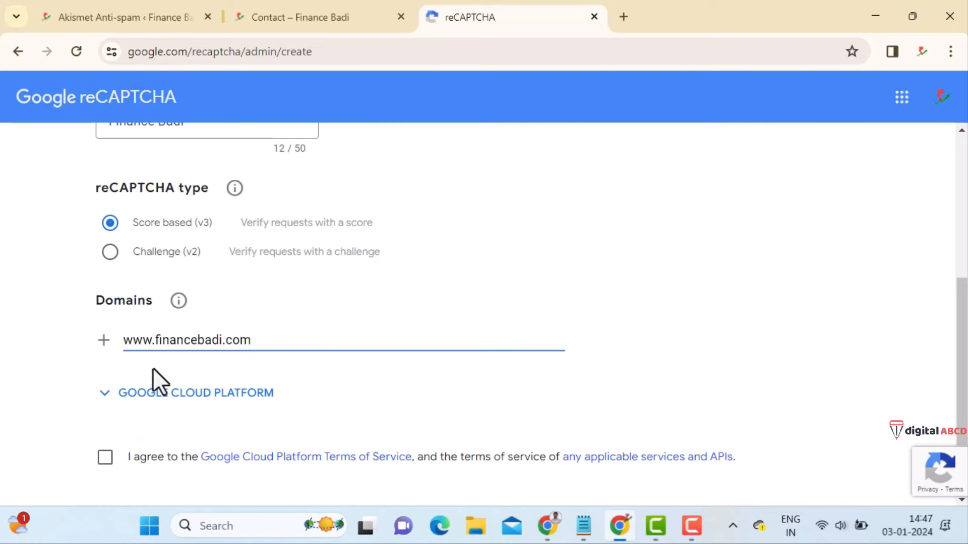
{"action": "left_click", "coordinate": [104, 340]}
{"action": "scroll", "coordinate": [326, 352], "scroll_direction": "down", "scroll_amount": 1}
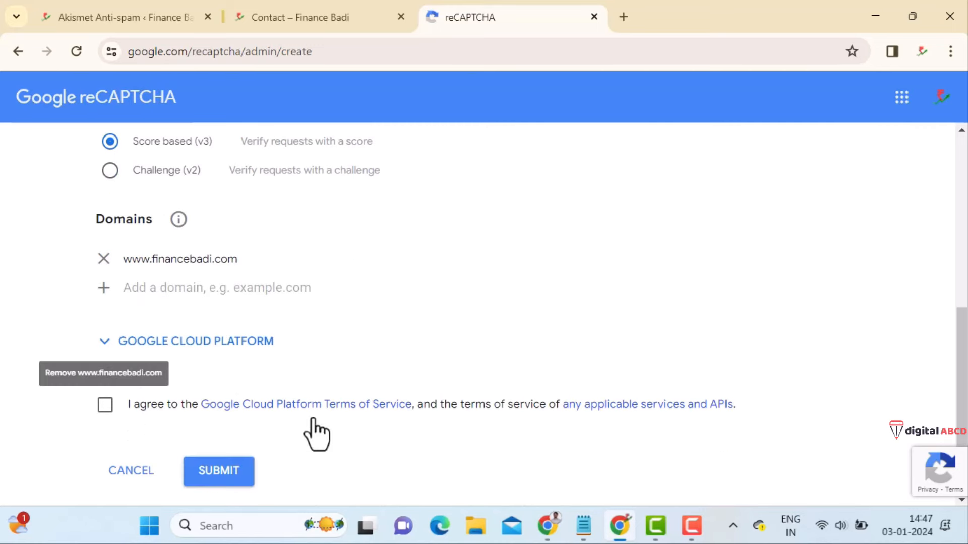
{"action": "left_click", "coordinate": [105, 405]}
{"action": "scroll", "coordinate": [270, 437], "scroll_direction": "down", "scroll_amount": 1}
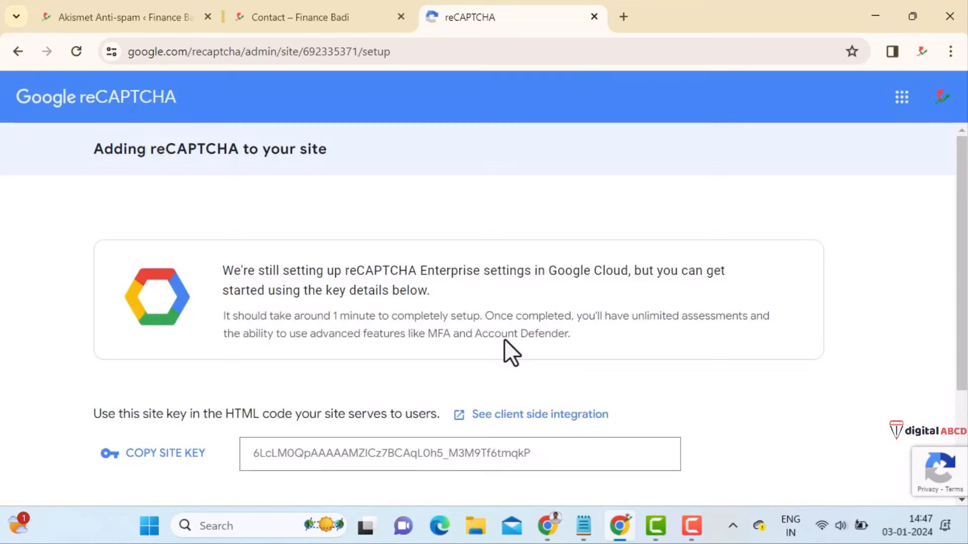
{"action": "scroll", "coordinate": [504, 339], "scroll_direction": "down", "scroll_amount": 3}
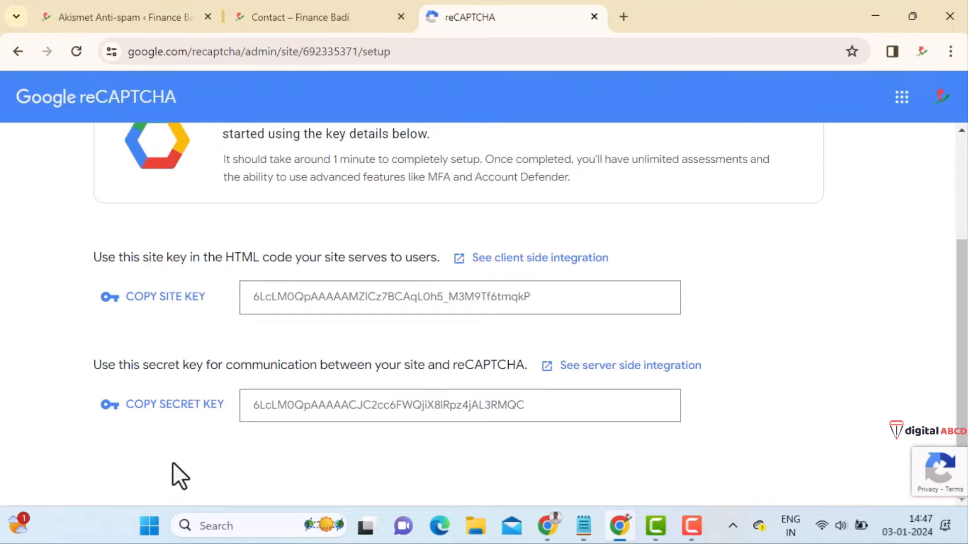
- Back in WordPress, open the Contact Form 7 reCAPTCHA integration key form
{"action": "left_click", "coordinate": [125, 21]}
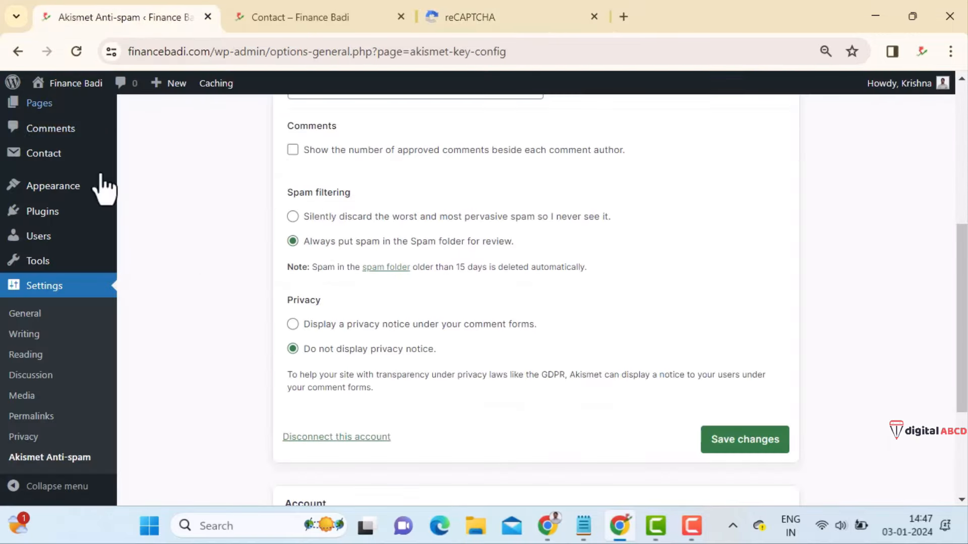
{"action": "scroll", "coordinate": [168, 292], "scroll_direction": "up", "scroll_amount": 5}
{"action": "mouse_move", "coordinate": [56, 277]}
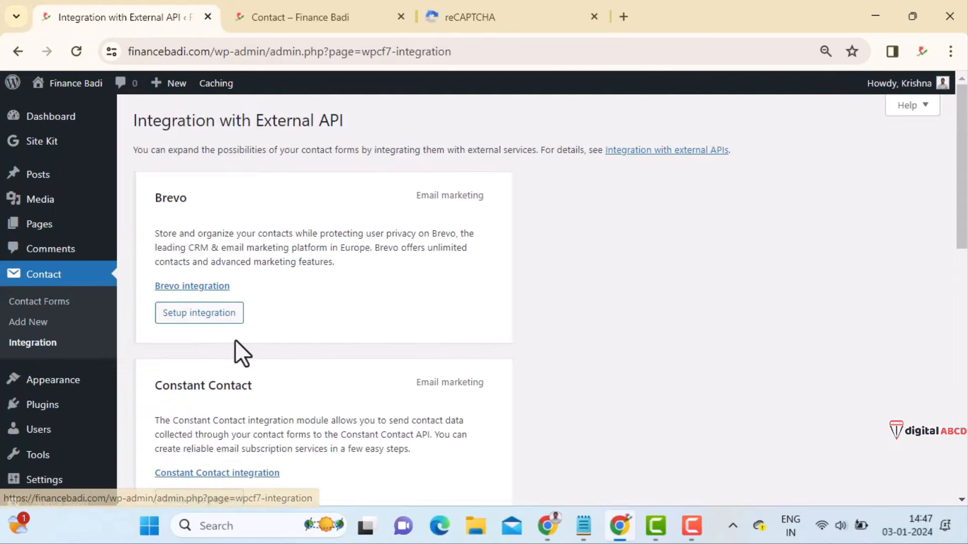
{"action": "scroll", "coordinate": [272, 352], "scroll_direction": "down", "scroll_amount": 3}
{"action": "scroll", "coordinate": [270, 342], "scroll_direction": "down", "scroll_amount": 8}
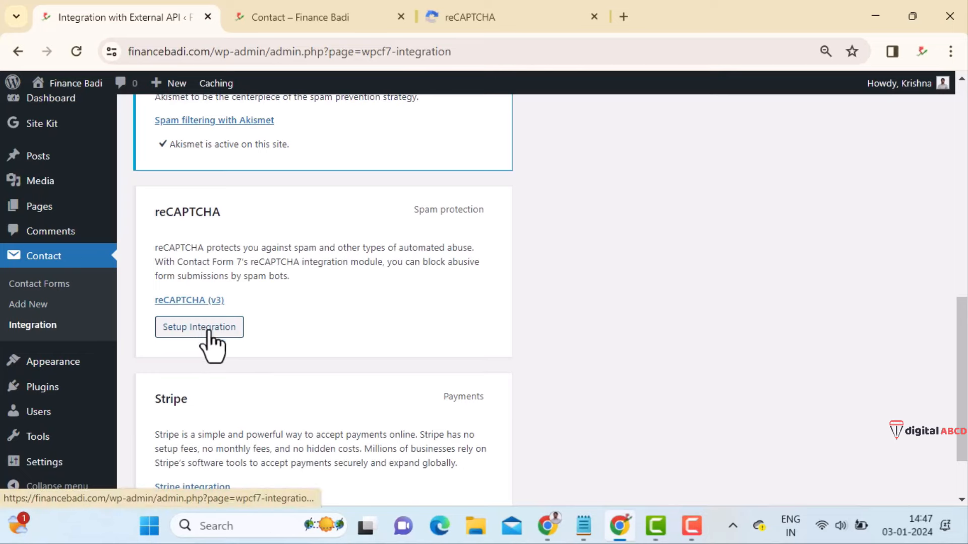
{"action": "left_click", "coordinate": [203, 330]}
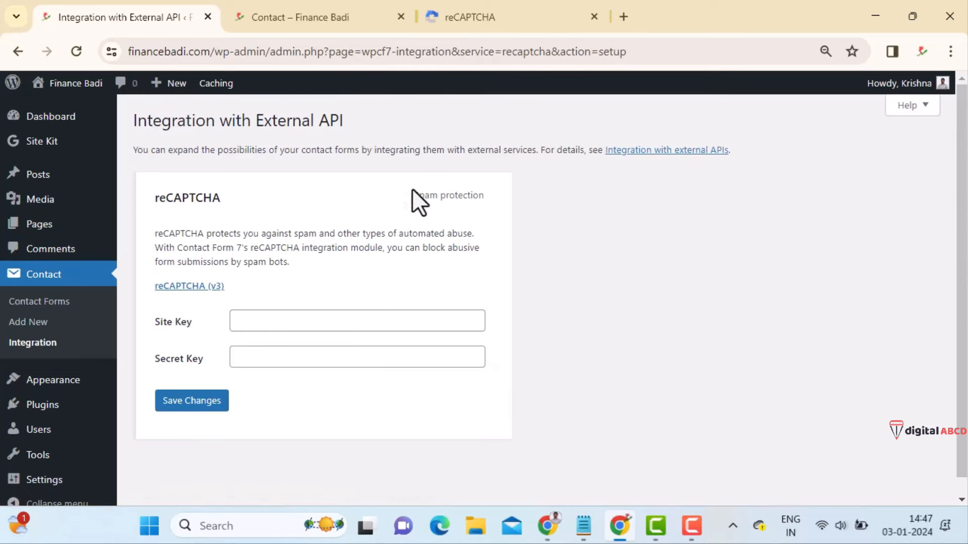
- Copy the reCAPTCHA site key and paste it into the integration's Site Key field
{"action": "left_click", "coordinate": [530, 15]}
{"action": "left_click", "coordinate": [163, 300]}
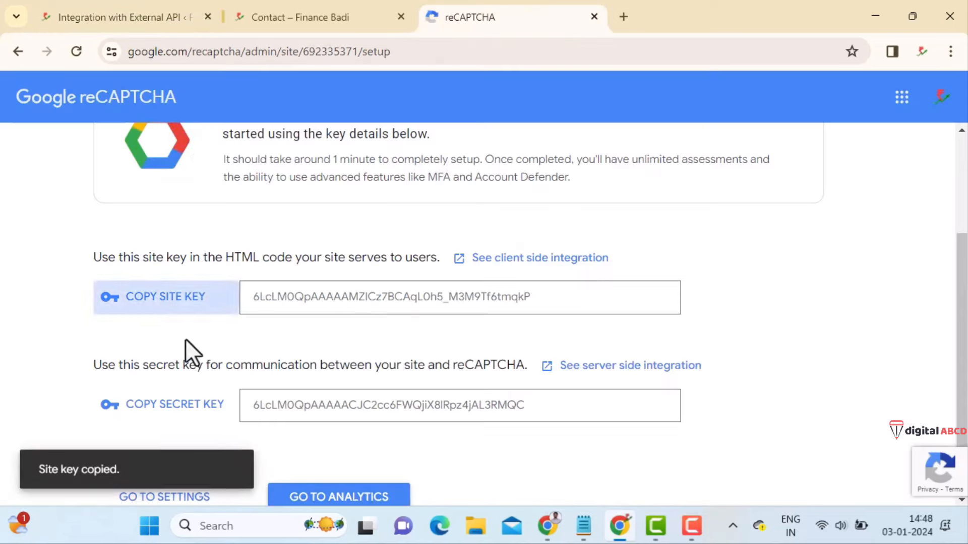
{"action": "left_click", "coordinate": [102, 23]}
{"action": "left_click", "coordinate": [289, 320]}
{"action": "key", "text": "ctrl+v"}
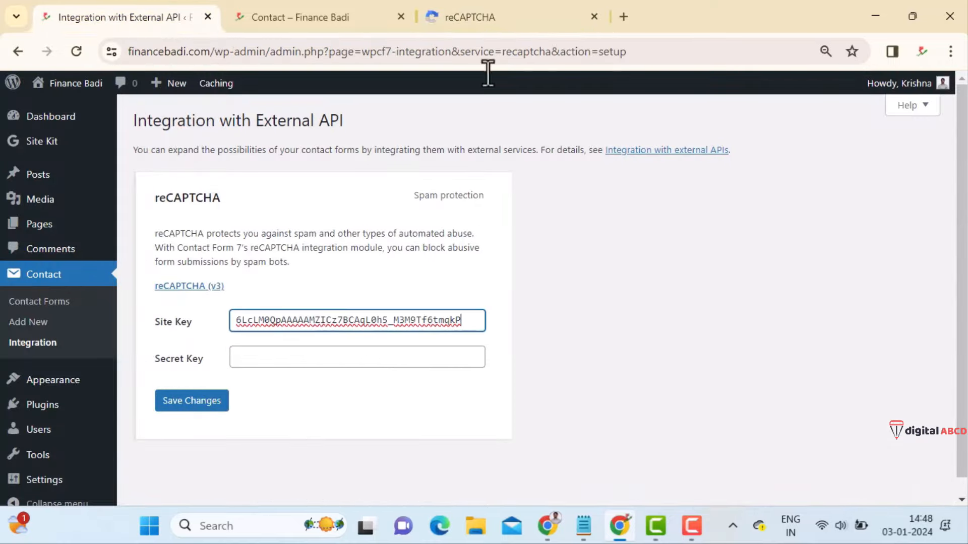
- Paste the secret key into its field, save the keys, and view the Contact page
{"action": "left_click", "coordinate": [453, 17]}
{"action": "left_click", "coordinate": [187, 411]}
{"action": "left_click", "coordinate": [138, 12]}
{"action": "left_click", "coordinate": [271, 357]}
{"action": "key", "text": "ctrl+v"}
{"action": "left_click", "coordinate": [213, 405]}
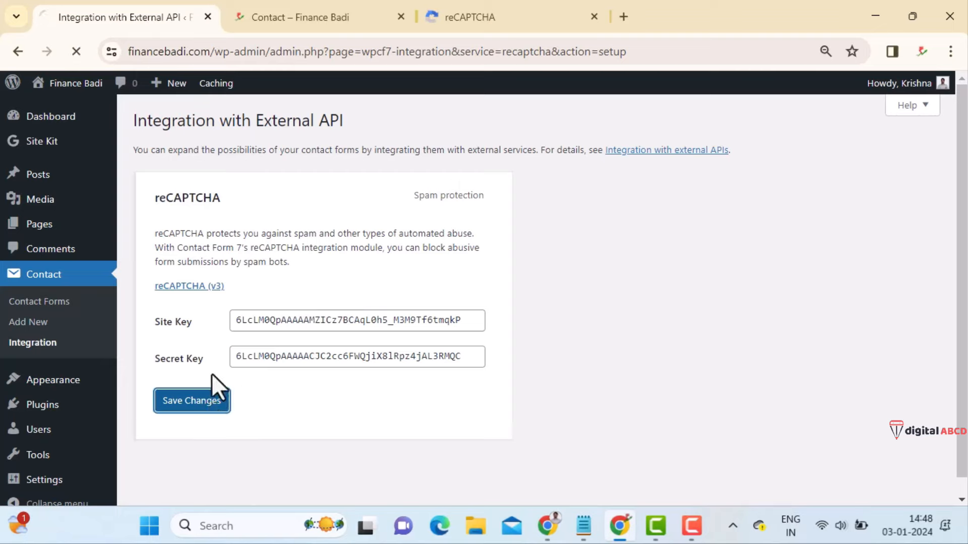
{"action": "left_click", "coordinate": [324, 14]}
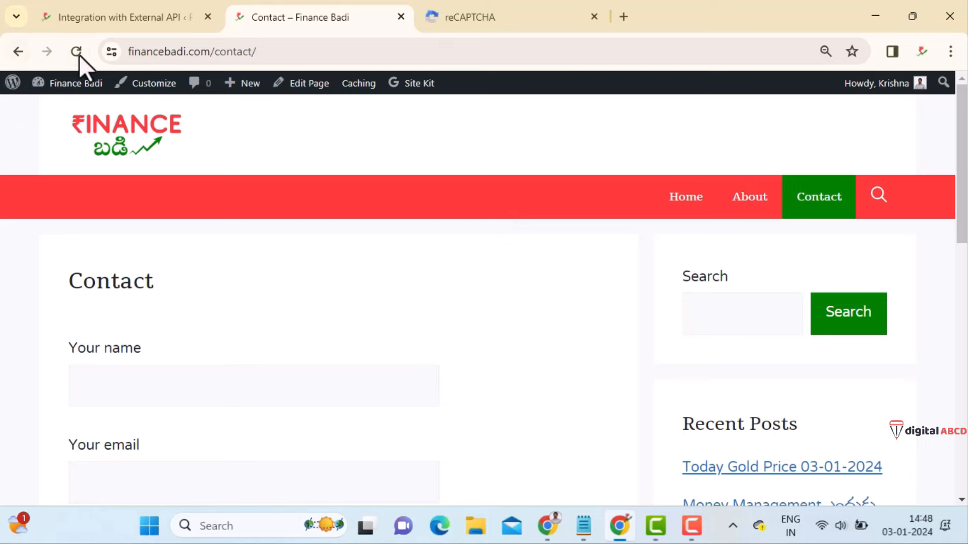
- Reload the Contact page and check the reCAPTCHA badge in the bottom-right corner
{"action": "left_click", "coordinate": [76, 51]}
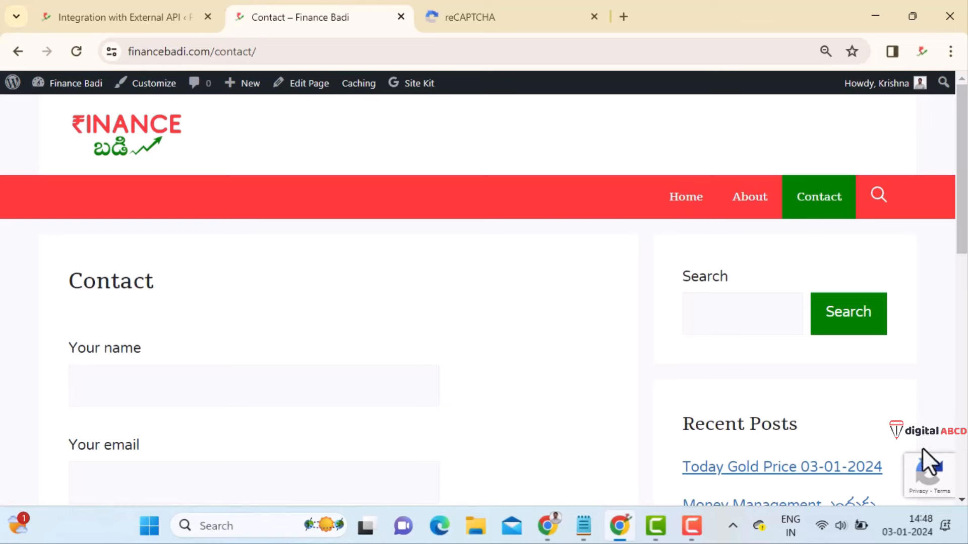
{"action": "mouse_move", "coordinate": [903, 479]}
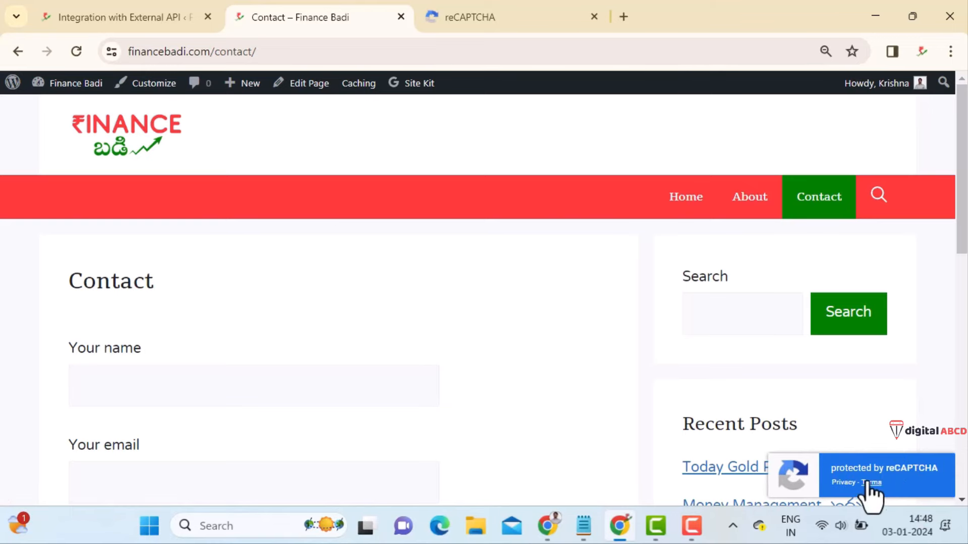
{"action": "left_click", "coordinate": [114, 17]}
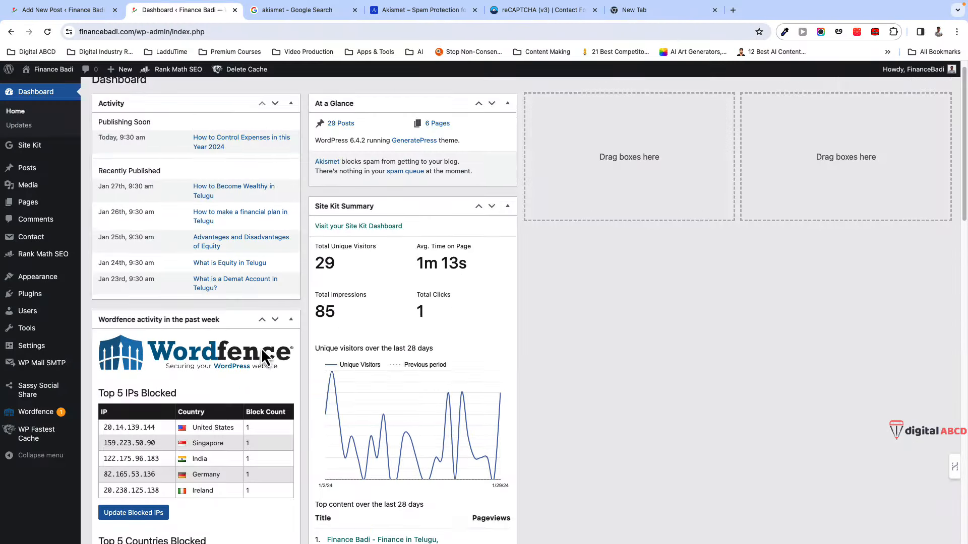
- Go to Plugins > Add New Plugin and search the directory for 'wordfence'
{"action": "scroll", "coordinate": [264, 357], "scroll_direction": "down", "scroll_amount": 2}
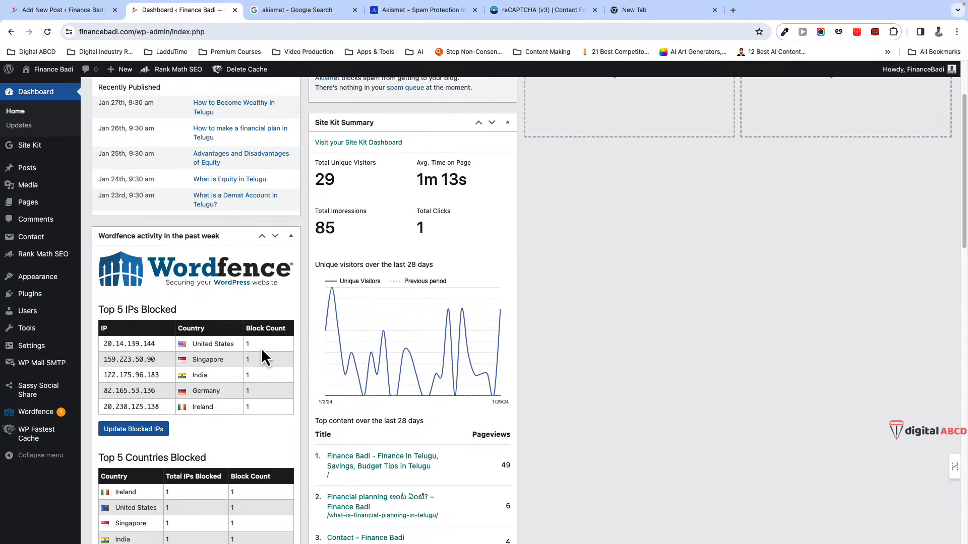
{"action": "scroll", "coordinate": [247, 355], "scroll_direction": "down", "scroll_amount": 4}
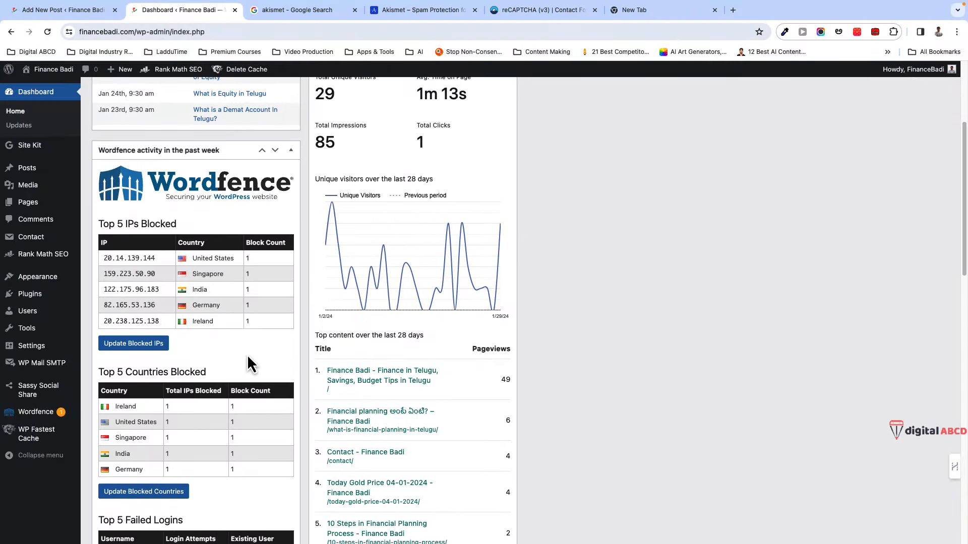
{"action": "scroll", "coordinate": [247, 355], "scroll_direction": "down", "scroll_amount": 4}
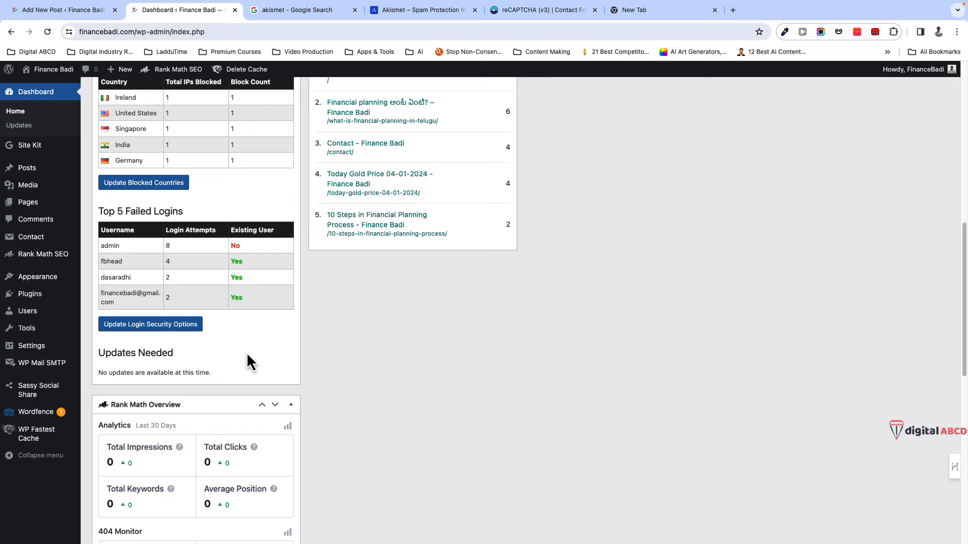
{"action": "scroll", "coordinate": [247, 355], "scroll_direction": "up", "scroll_amount": 10}
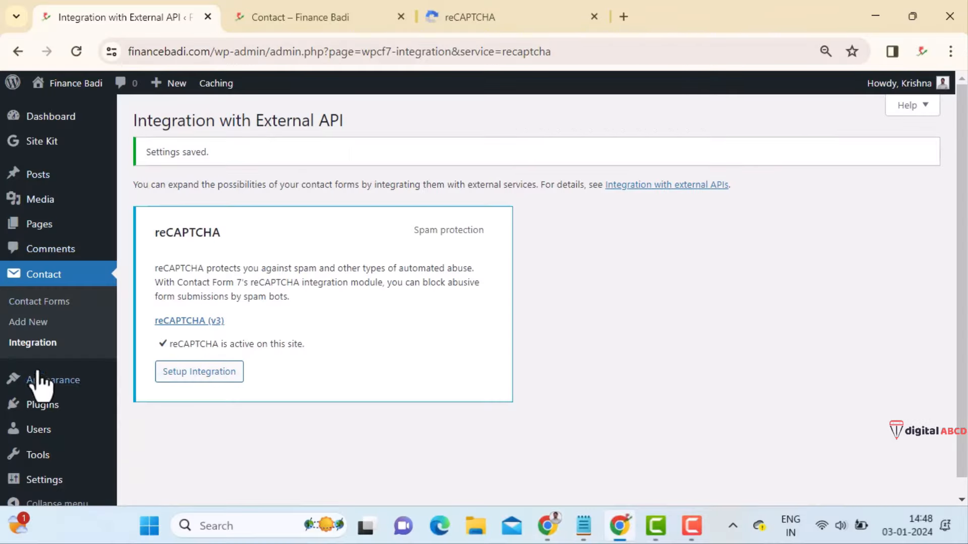
{"action": "mouse_move", "coordinate": [48, 405]}
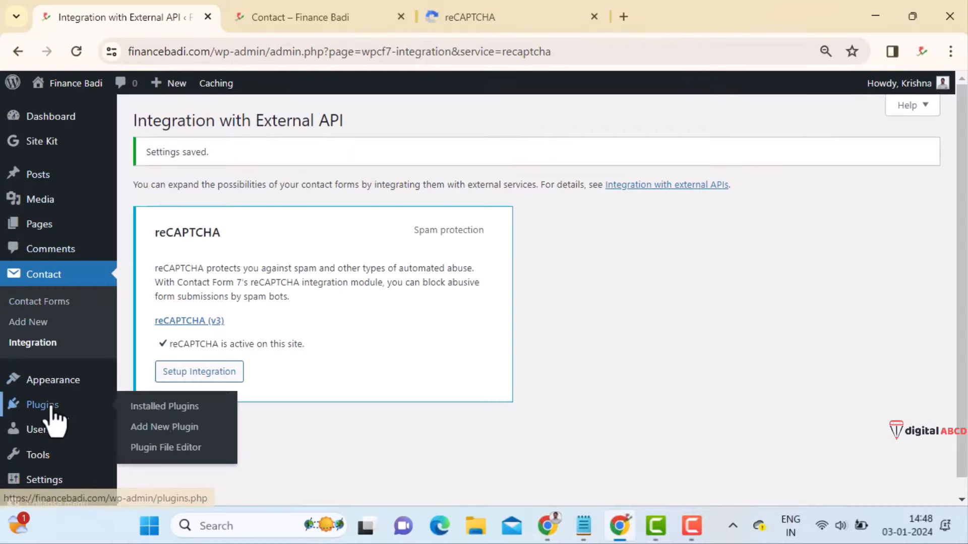
{"action": "left_click", "coordinate": [160, 407]}
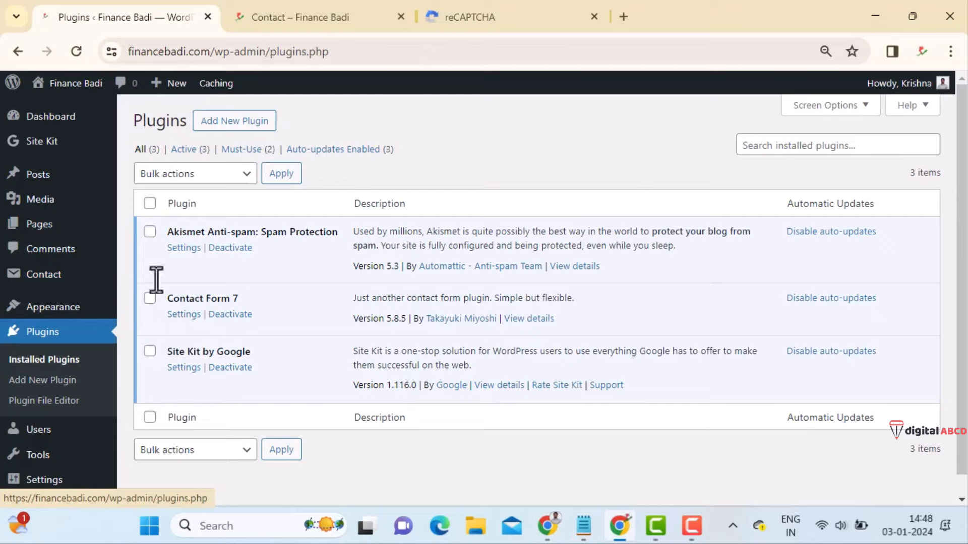
{"action": "left_click", "coordinate": [825, 146]}
{"action": "left_click", "coordinate": [254, 121]}
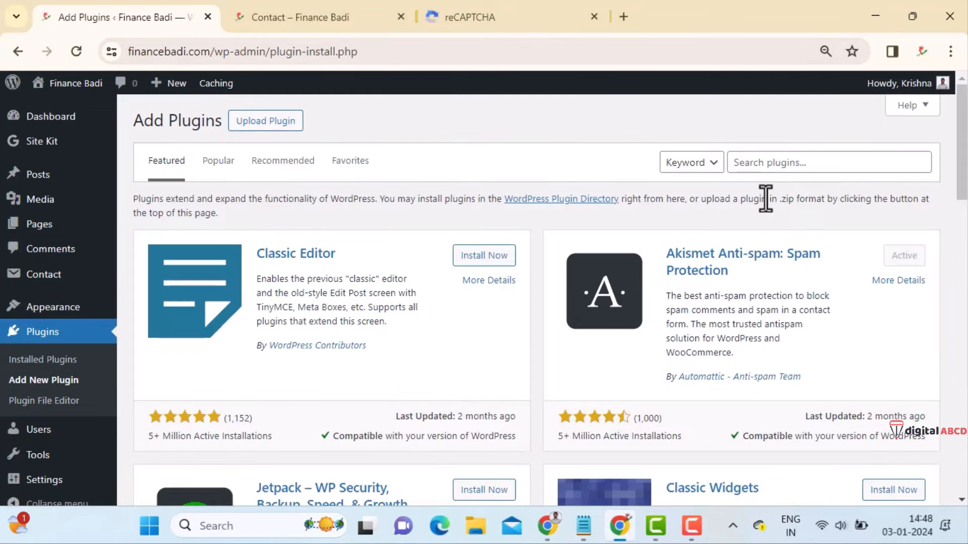
{"action": "left_click", "coordinate": [779, 166]}
{"action": "type", "text": "wordfen"}
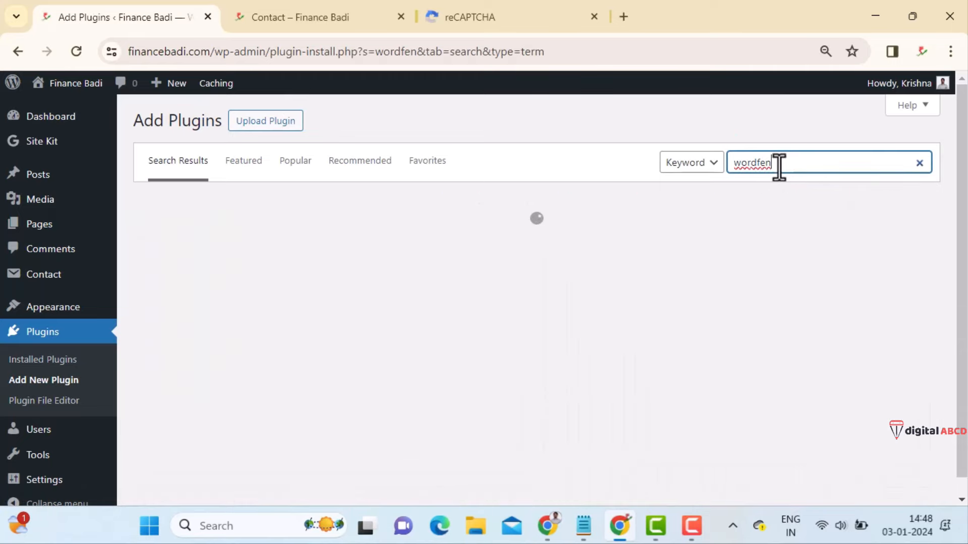
{"action": "type", "text": "ce"}
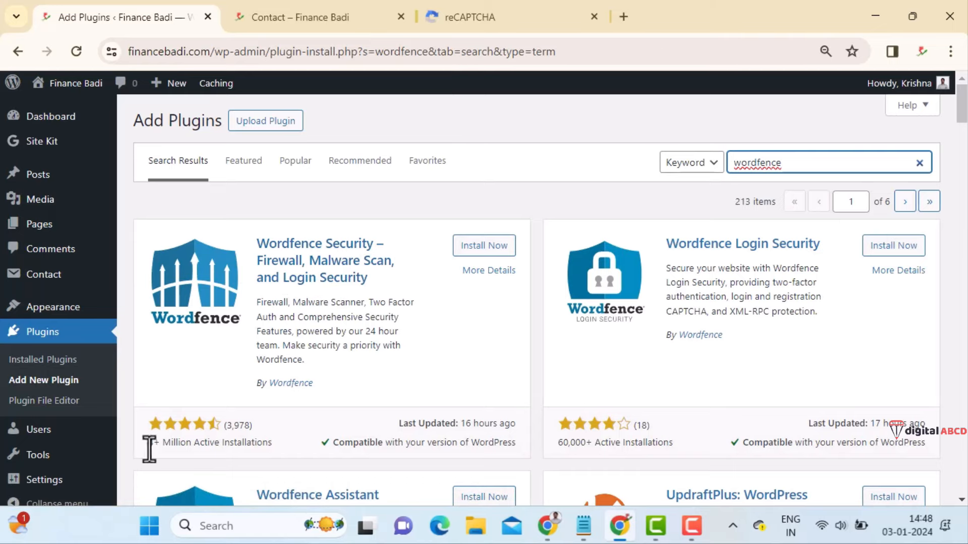
- Install and activate Wordfence Security, then request a Wordfence license
{"action": "left_click_drag", "start_coordinate": [149, 447], "coordinate": [294, 432]}
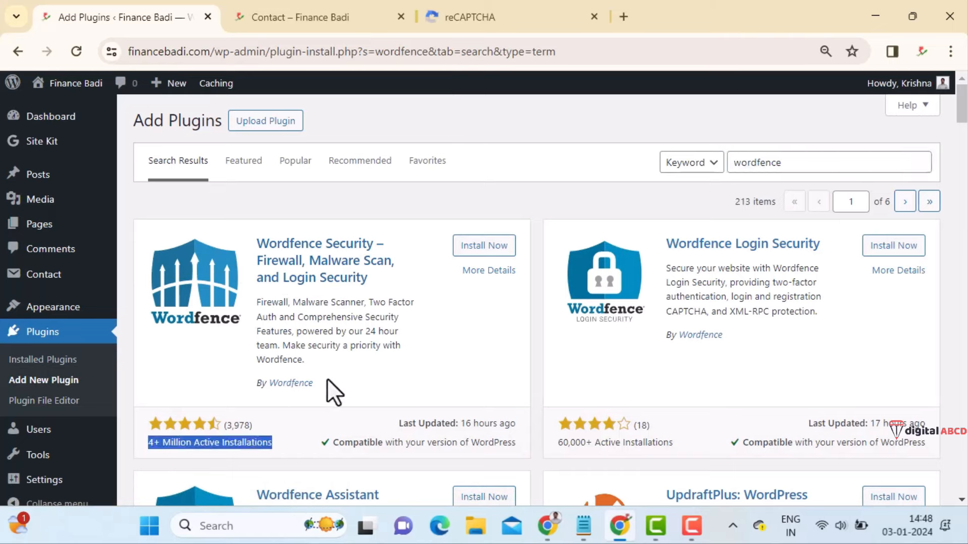
{"action": "left_click_drag", "start_coordinate": [314, 384], "coordinate": [267, 384]}
{"action": "left_click", "coordinate": [470, 247]}
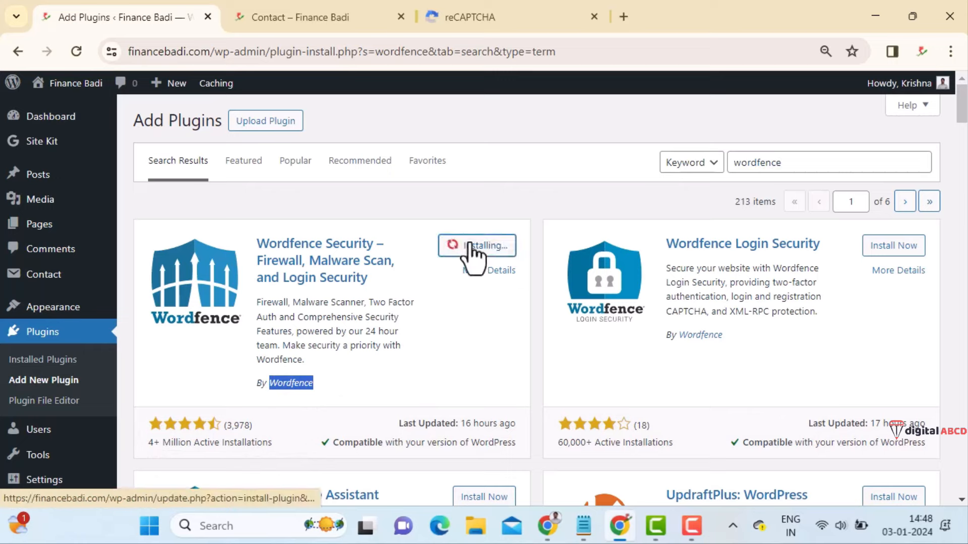
{"action": "left_click", "coordinate": [496, 247]}
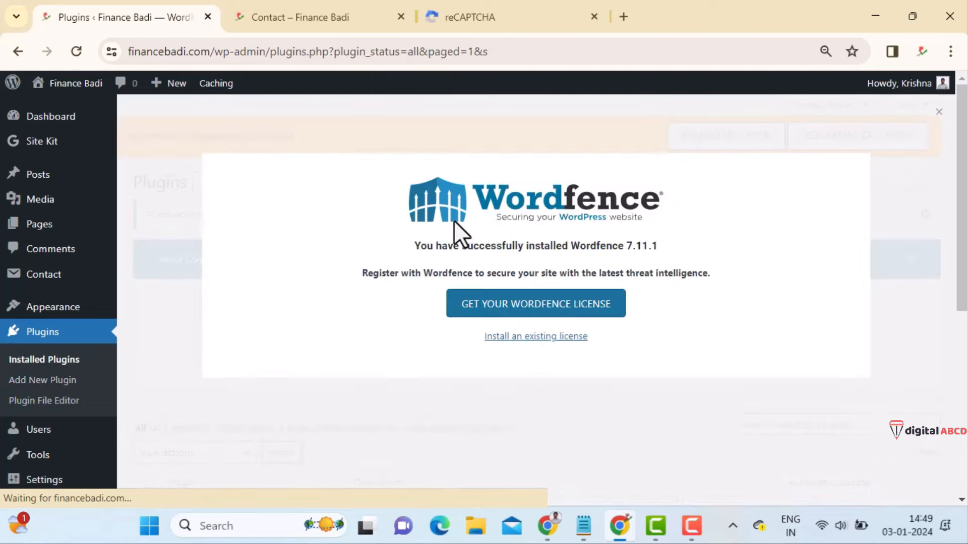
{"action": "left_click", "coordinate": [585, 315]}
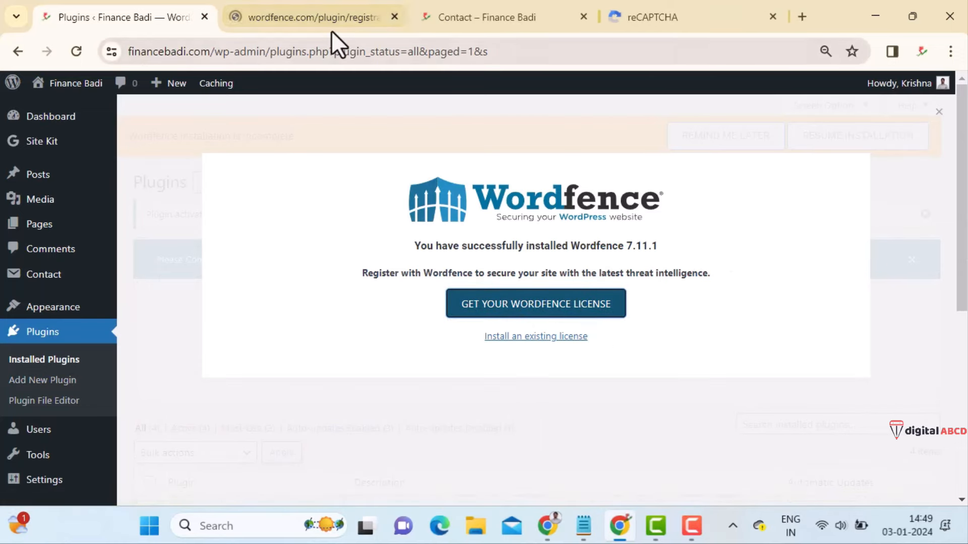
- Register a free Wordfence license with the 30-day wait, an e-mail address, alerts on and terms accepted
{"action": "left_click", "coordinate": [331, 18]}
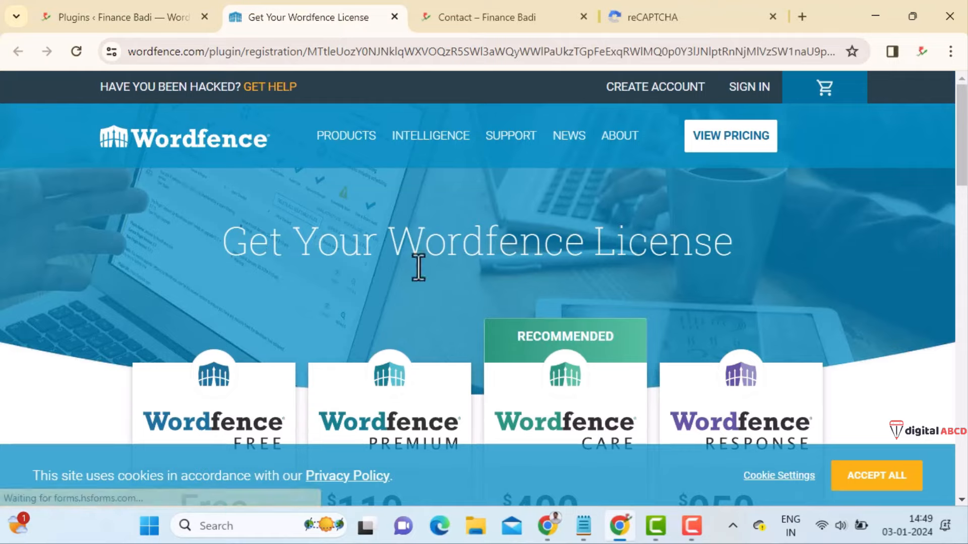
{"action": "scroll", "coordinate": [484, 298], "scroll_direction": "down", "scroll_amount": 4}
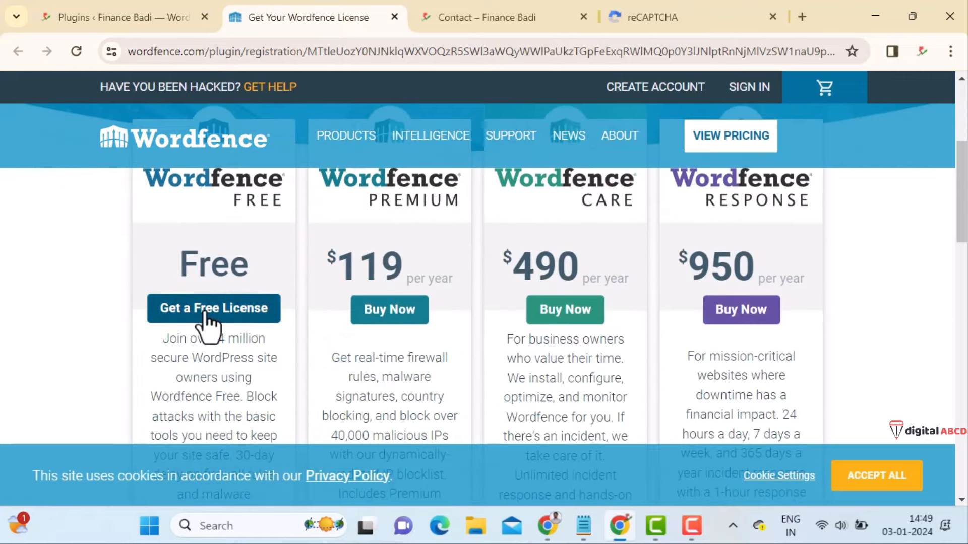
{"action": "left_click", "coordinate": [226, 322]}
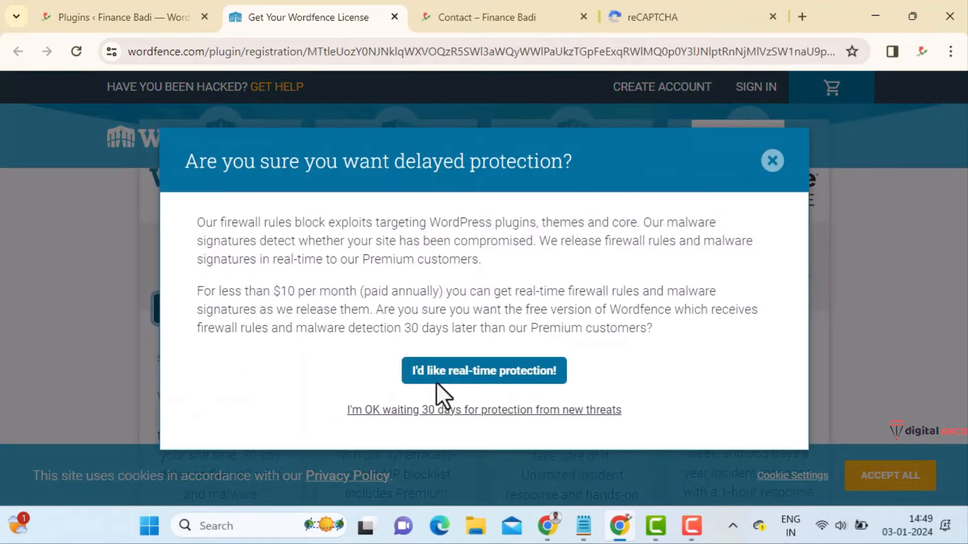
{"action": "left_click", "coordinate": [474, 409]}
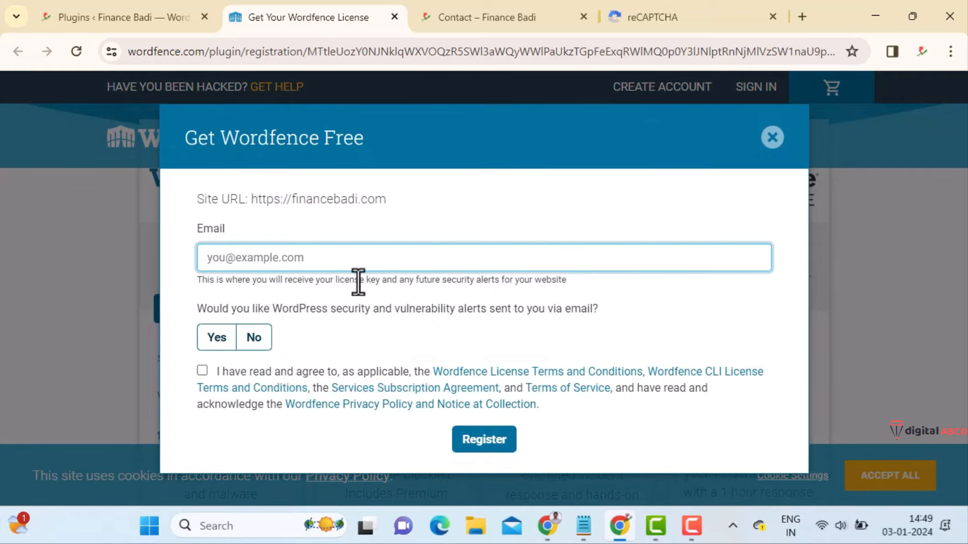
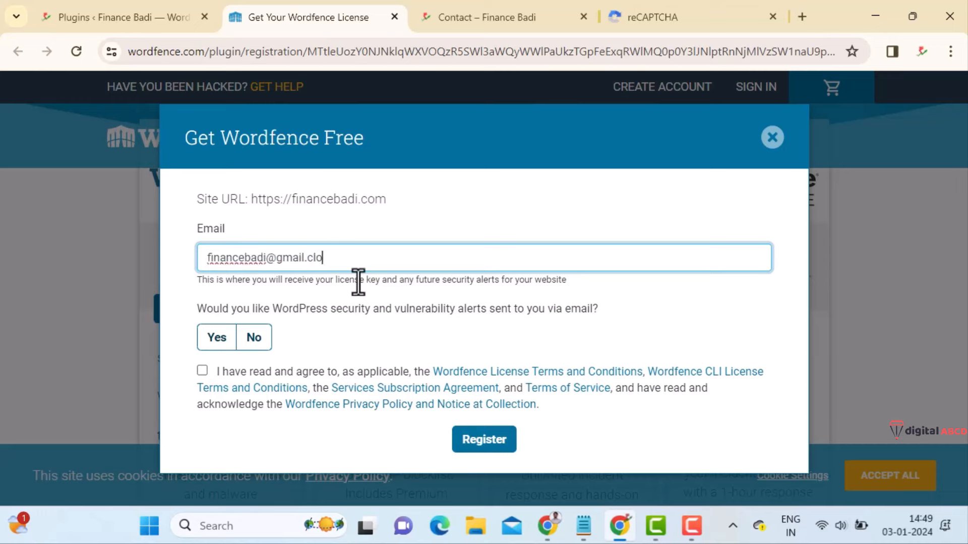
{"action": "left_click", "coordinate": [216, 338]}
{"action": "left_click", "coordinate": [202, 371]}
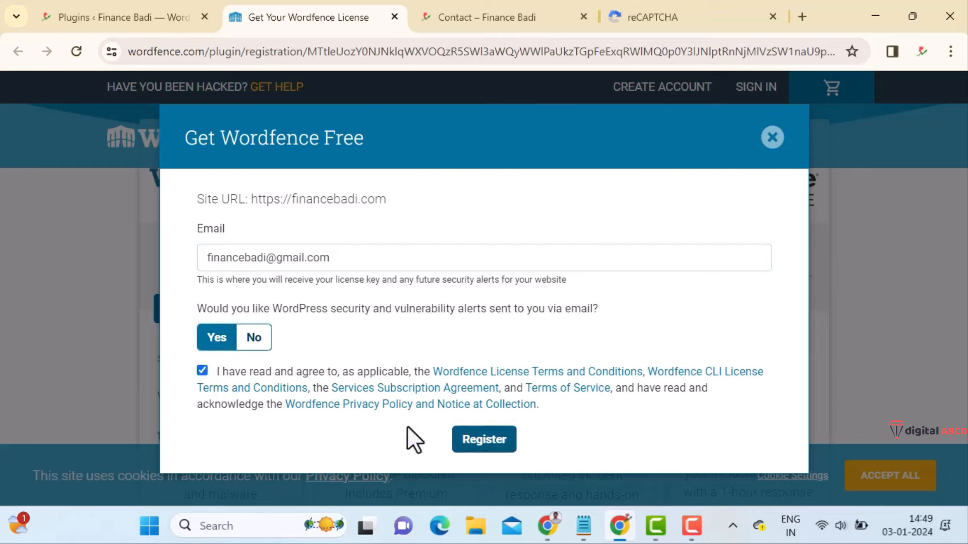
{"action": "left_click", "coordinate": [483, 439]}
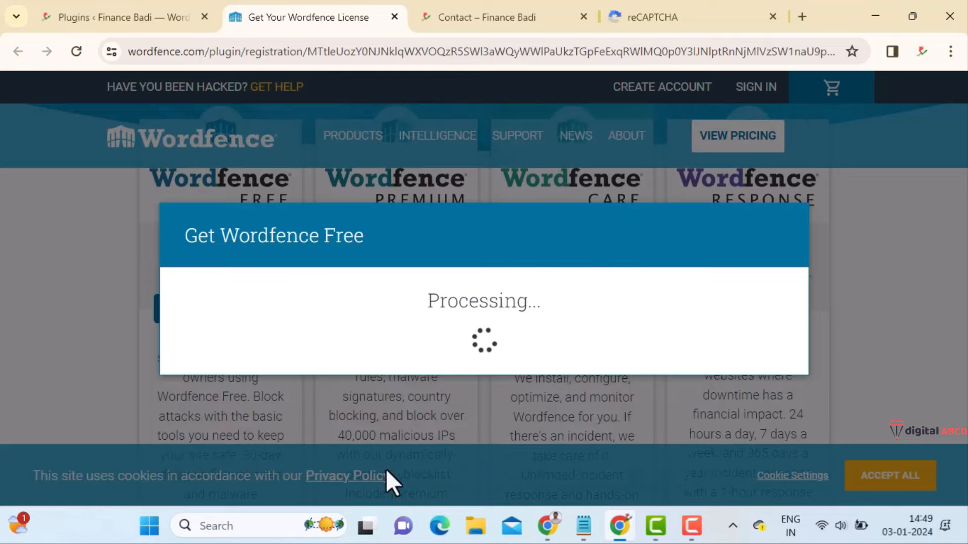
{"action": "left_click", "coordinate": [664, 17]}
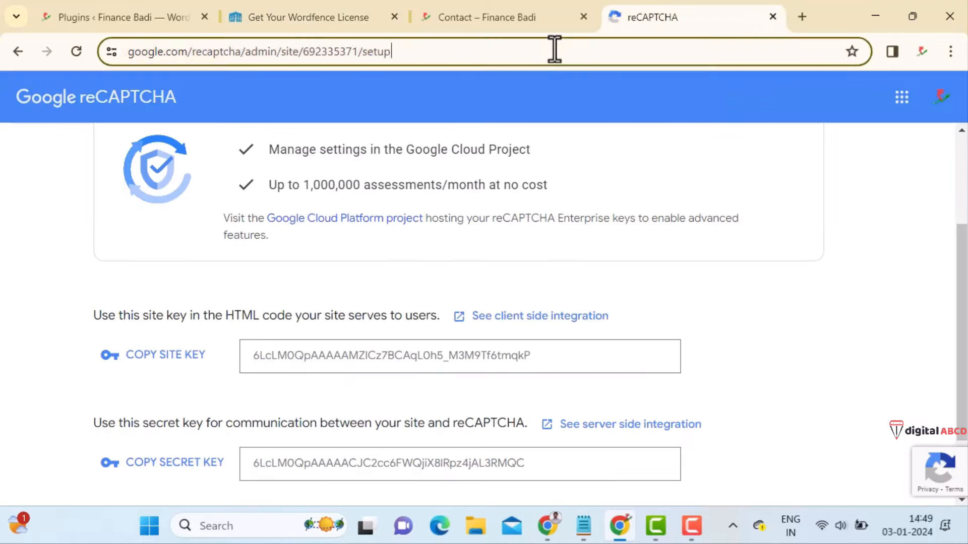
- Open Gmail and select the license key in the Wordfence license e-mail
{"action": "left_click", "coordinate": [553, 50]}
{"action": "type", "text": "mail"}
{"action": "key", "text": "Return"}
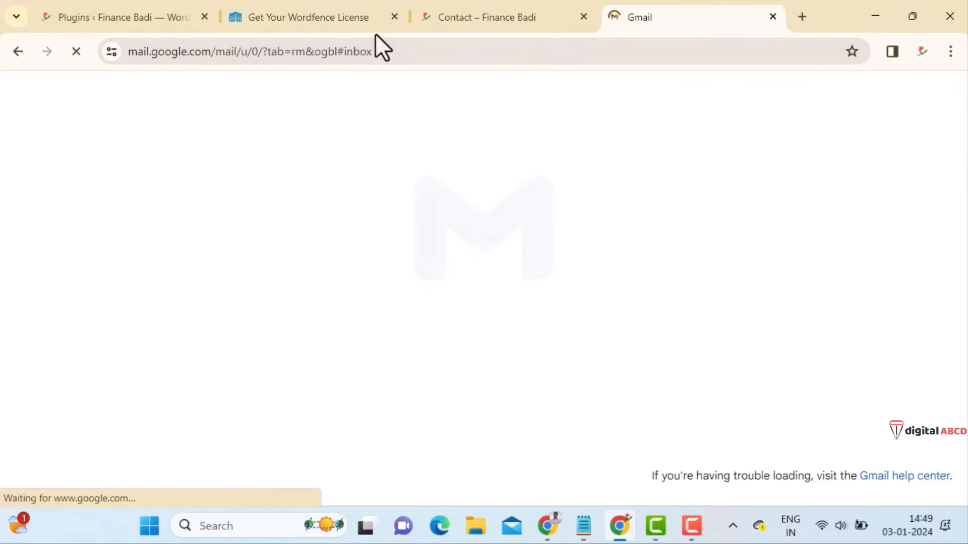
{"action": "left_click", "coordinate": [374, 22]}
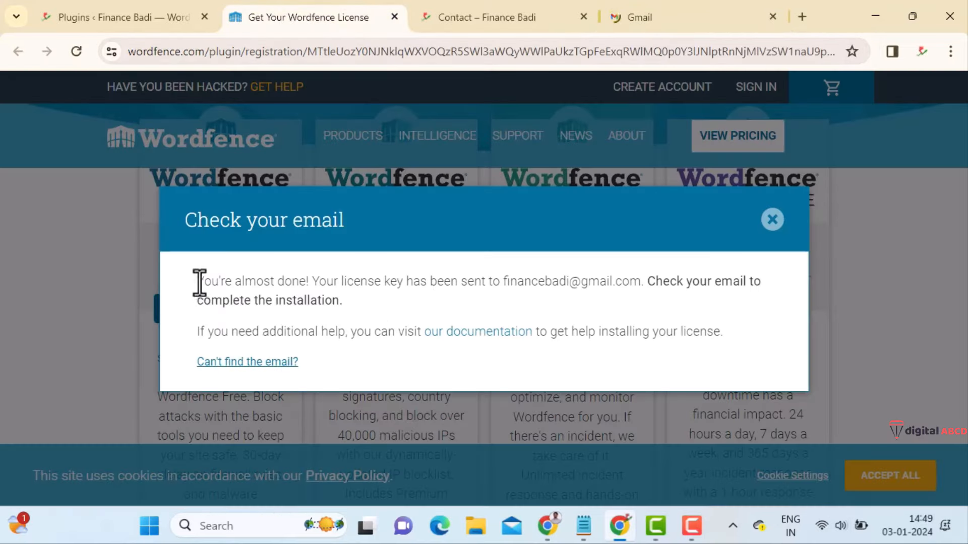
{"action": "left_click_drag", "start_coordinate": [199, 282], "coordinate": [687, 287]}
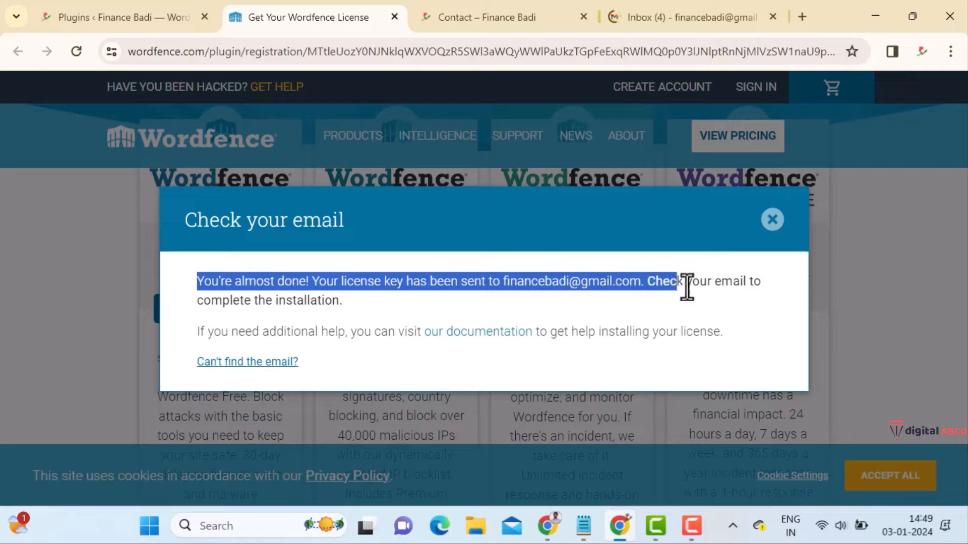
{"action": "left_click", "coordinate": [643, 278]}
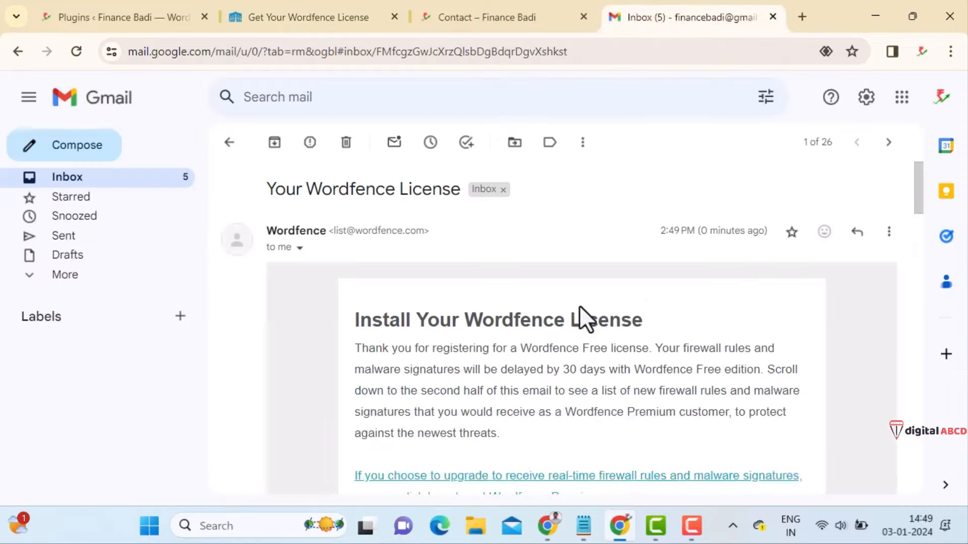
{"action": "scroll", "coordinate": [579, 313], "scroll_direction": "down", "scroll_amount": 10}
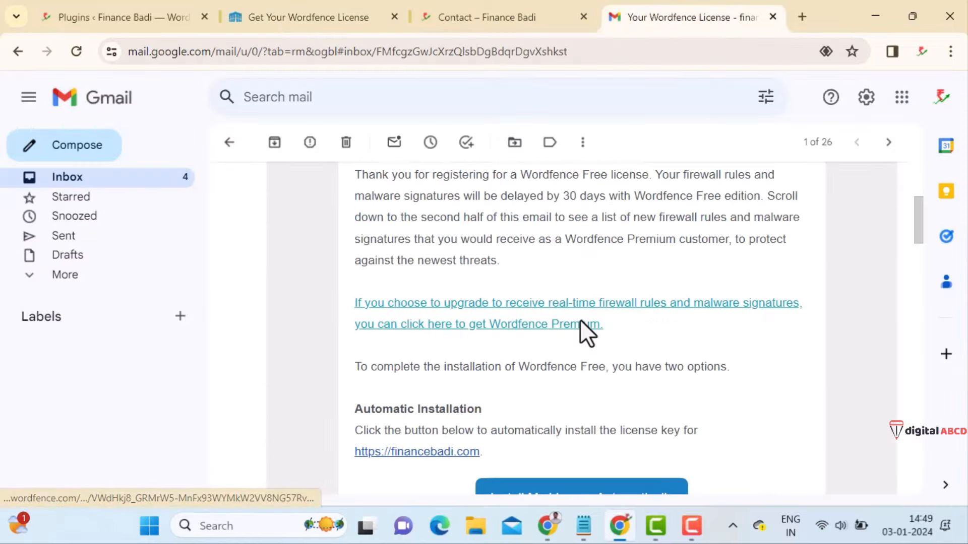
{"action": "scroll", "coordinate": [565, 337], "scroll_direction": "down", "scroll_amount": 2}
{"action": "scroll", "coordinate": [562, 331], "scroll_direction": "up", "scroll_amount": 4}
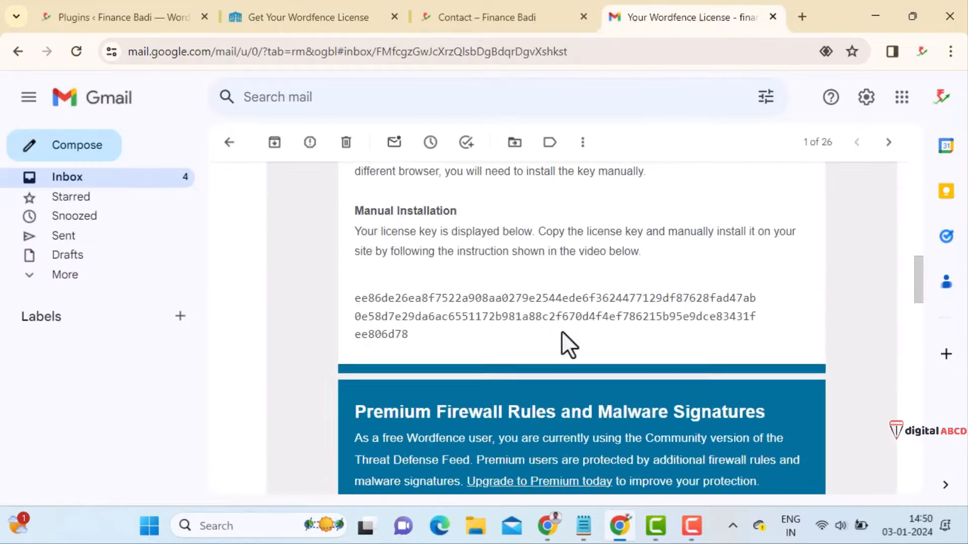
{"action": "left_click_drag", "start_coordinate": [418, 433], "coordinate": [347, 397]}
{"action": "key", "text": "ctrl+c"}
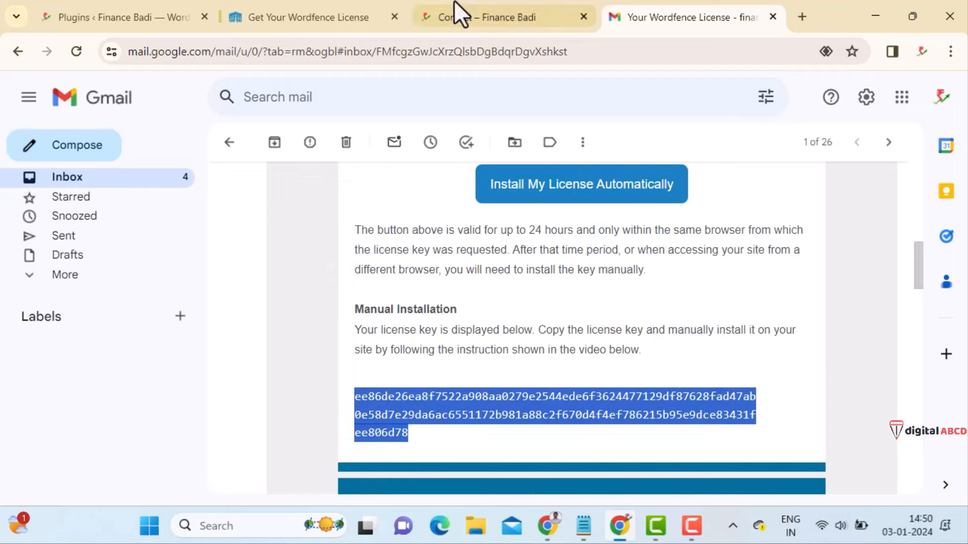
{"action": "left_click", "coordinate": [268, 4]}
- Choose to install an existing Wordfence license and paste in the copied key
{"action": "left_click", "coordinate": [152, 17]}
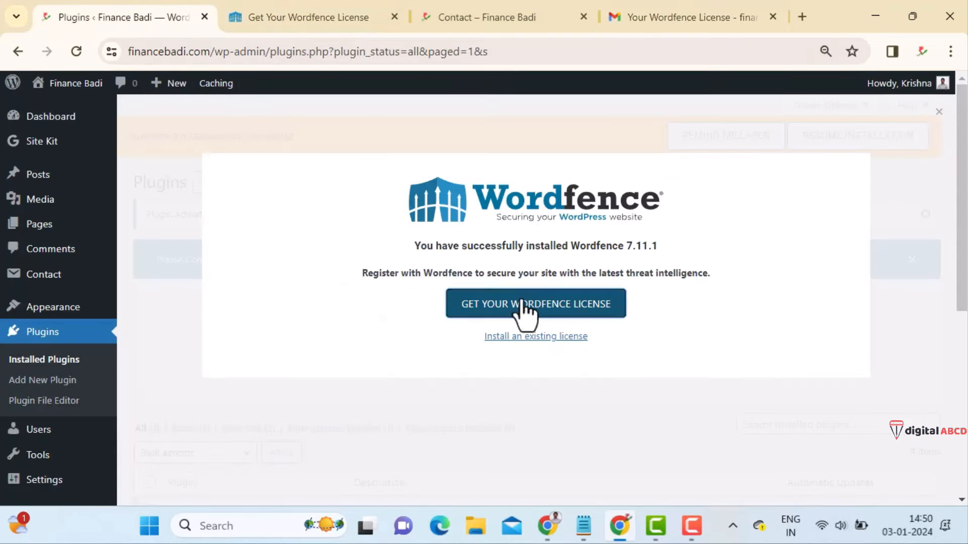
{"action": "left_click", "coordinate": [529, 337]}
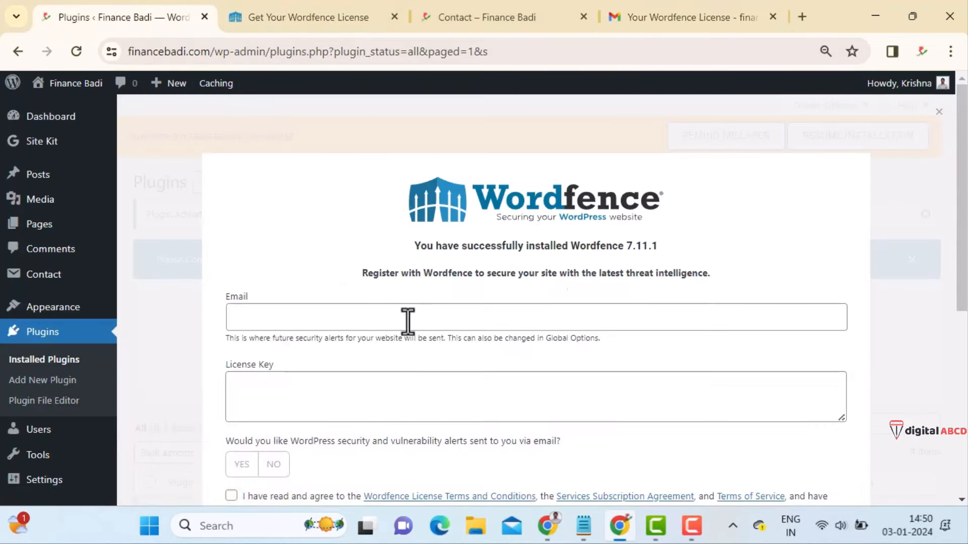
{"action": "left_click", "coordinate": [404, 318]}
{"action": "left_click", "coordinate": [422, 388]}
{"action": "key", "text": "ctrl+v"}
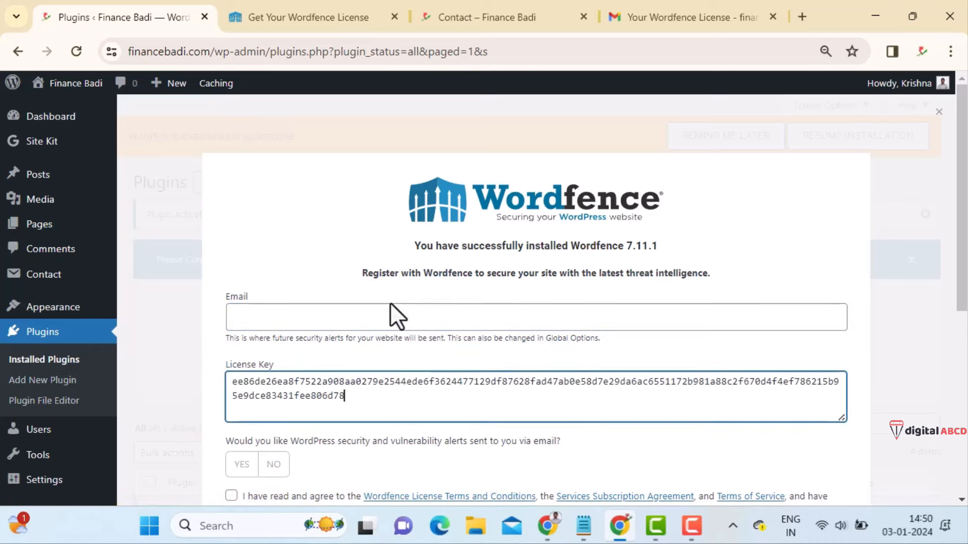
- Enter the alert e-mail, accept the terms, and install the free license
{"action": "left_click", "coordinate": [401, 318]}
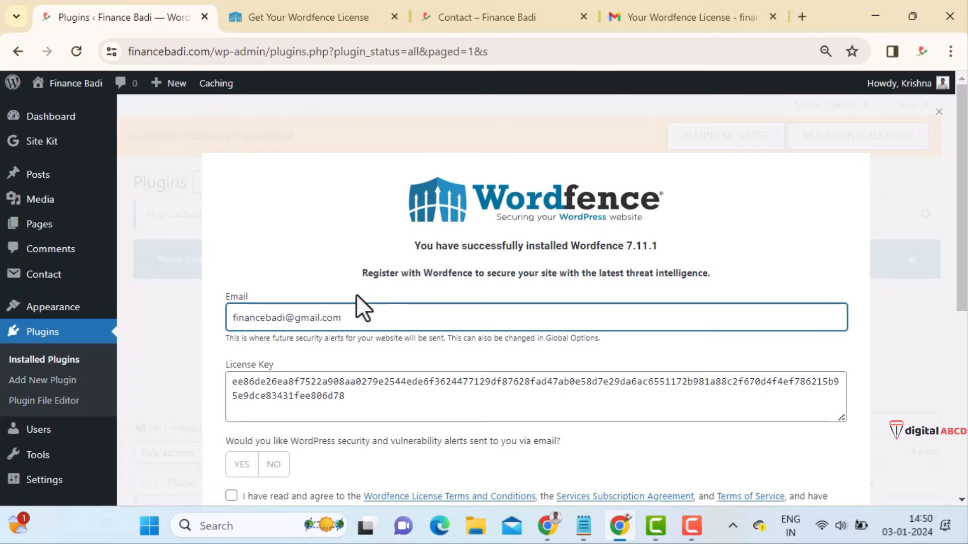
{"action": "scroll", "coordinate": [353, 312], "scroll_direction": "down", "scroll_amount": 5}
{"action": "left_click", "coordinate": [231, 252]}
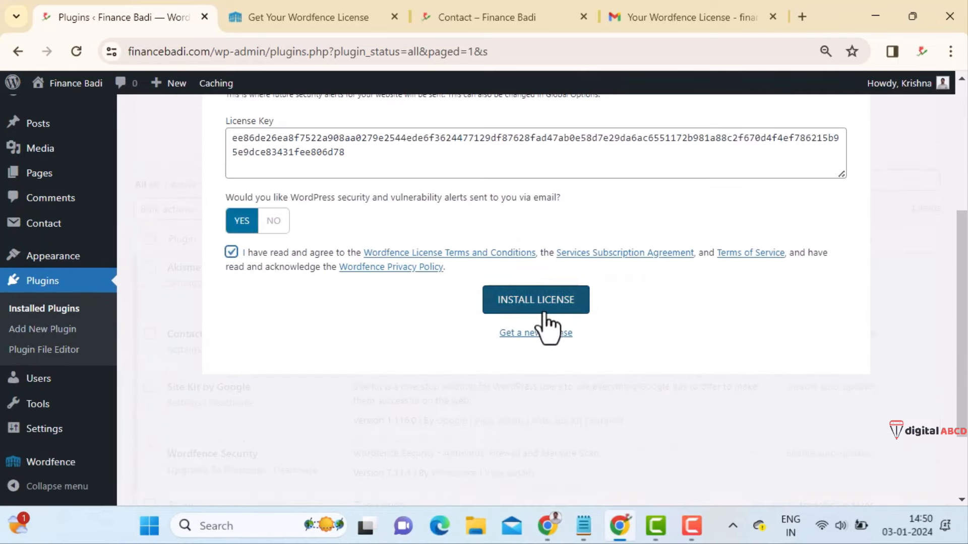
{"action": "left_click", "coordinate": [554, 306]}
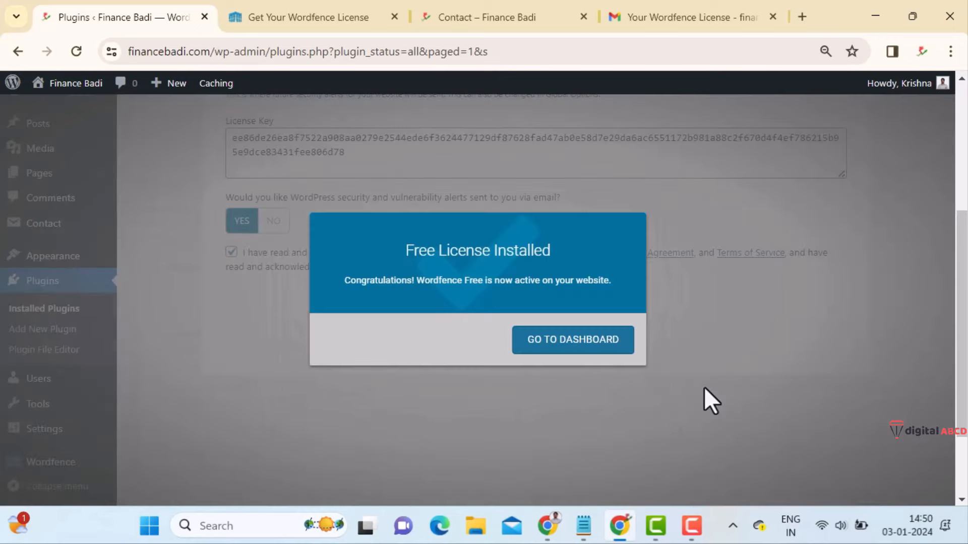
{"action": "left_click_drag", "start_coordinate": [406, 250], "coordinate": [551, 250]}
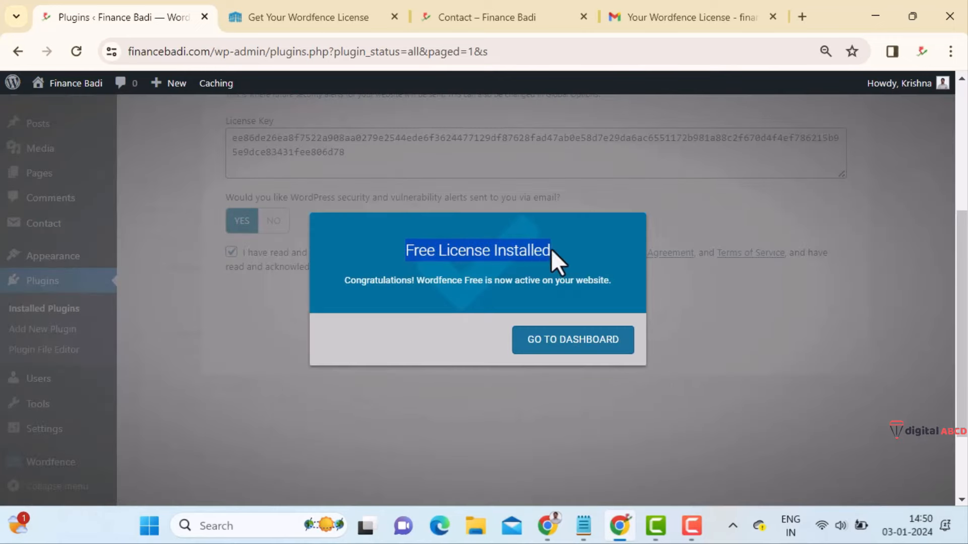
{"action": "triple_click", "coordinate": [460, 277]}
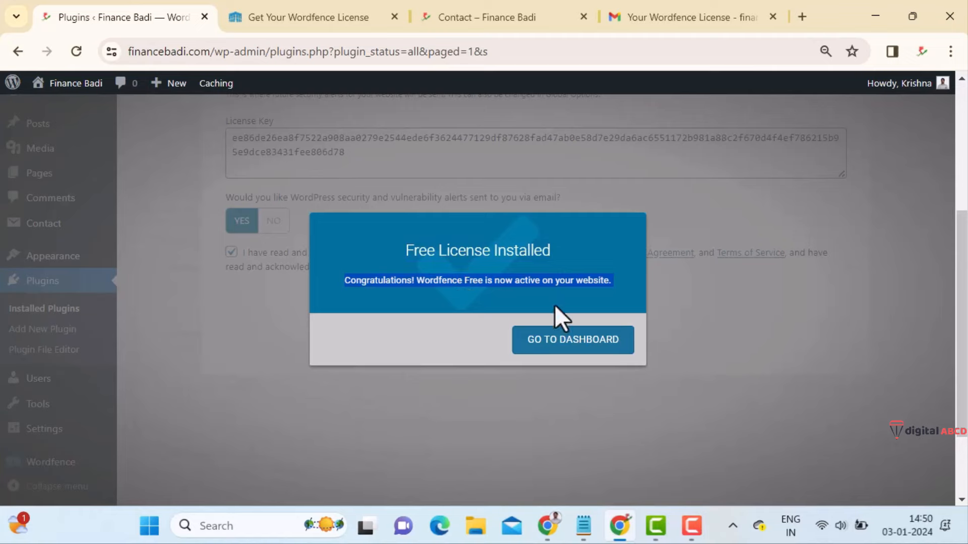
{"action": "left_click", "coordinate": [571, 347]}
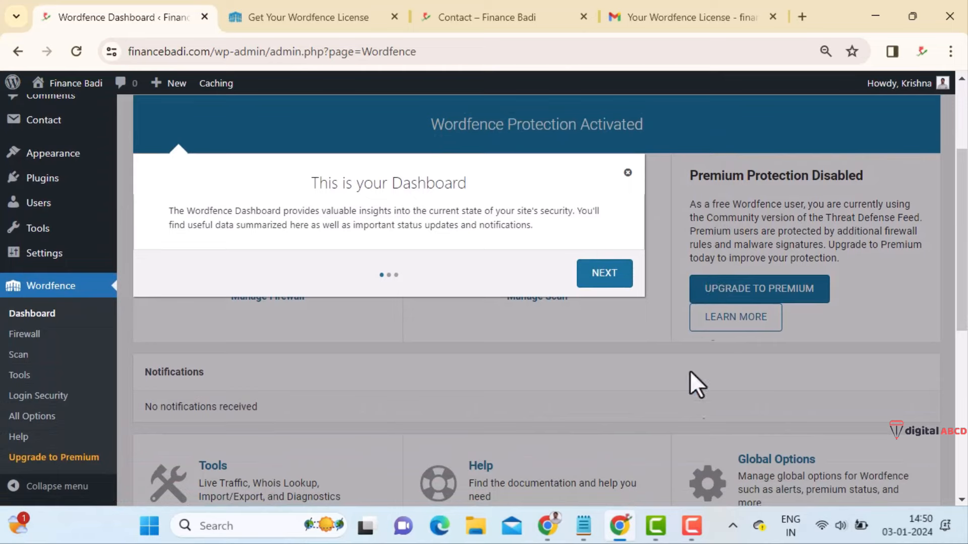
- Step through and dismiss the Wordfence dashboard tour, then go to Manage Firewall
{"action": "left_click", "coordinate": [699, 535]}
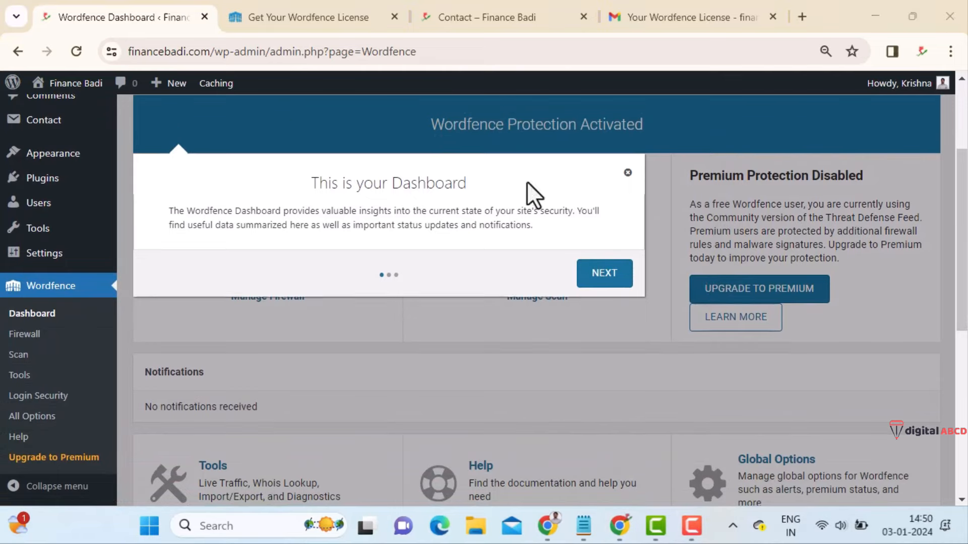
{"action": "left_click", "coordinate": [609, 268]}
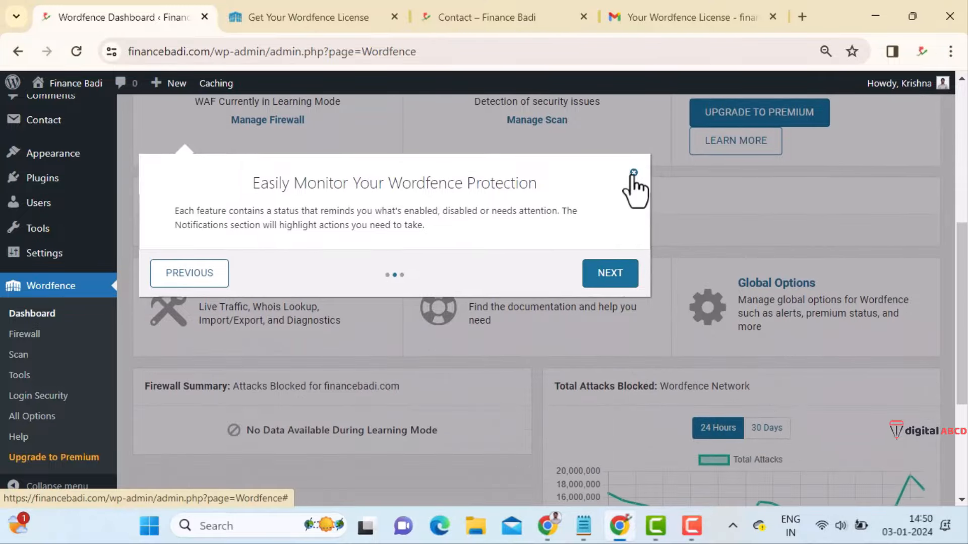
{"action": "left_click", "coordinate": [616, 276]}
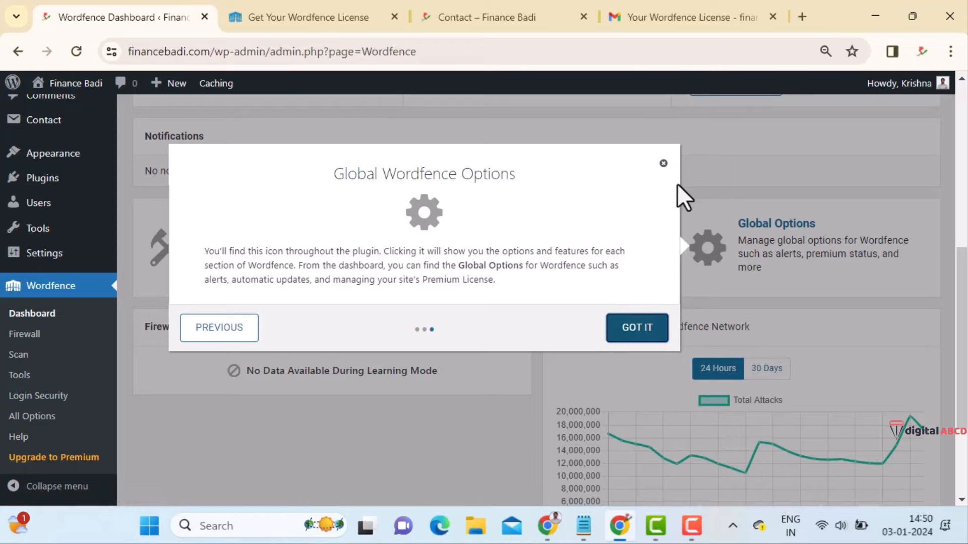
{"action": "left_click", "coordinate": [663, 164]}
{"action": "scroll", "coordinate": [559, 257], "scroll_direction": "up", "scroll_amount": 6}
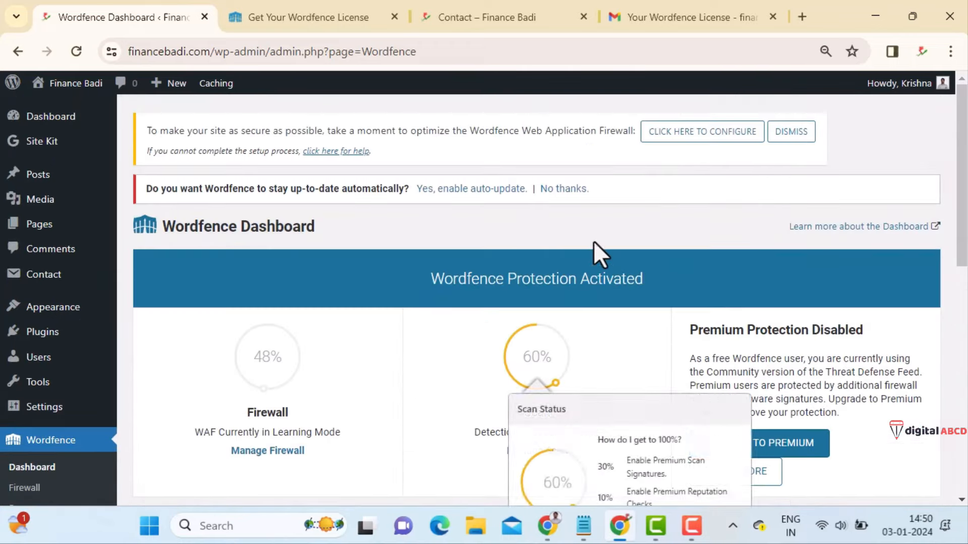
{"action": "scroll", "coordinate": [594, 240], "scroll_direction": "down", "scroll_amount": 3}
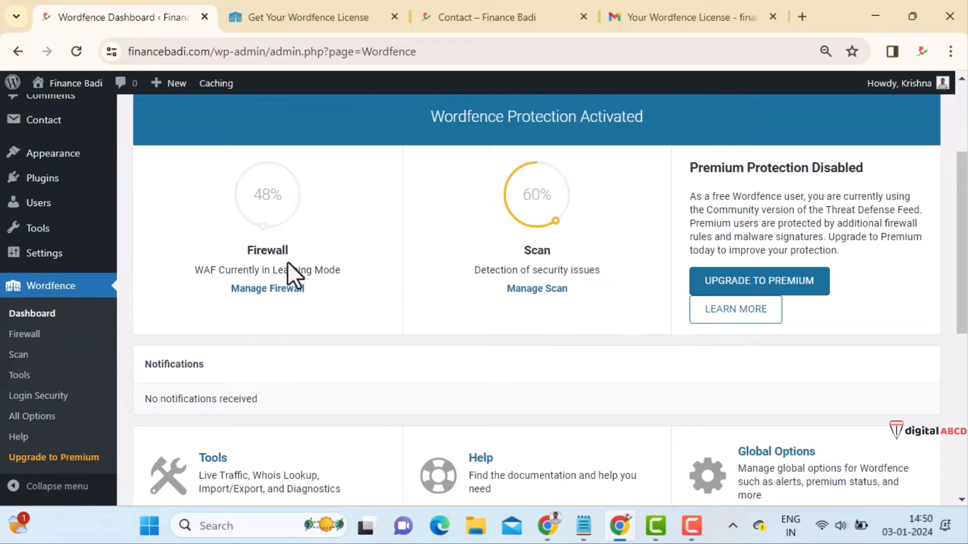
{"action": "left_click", "coordinate": [266, 292]}
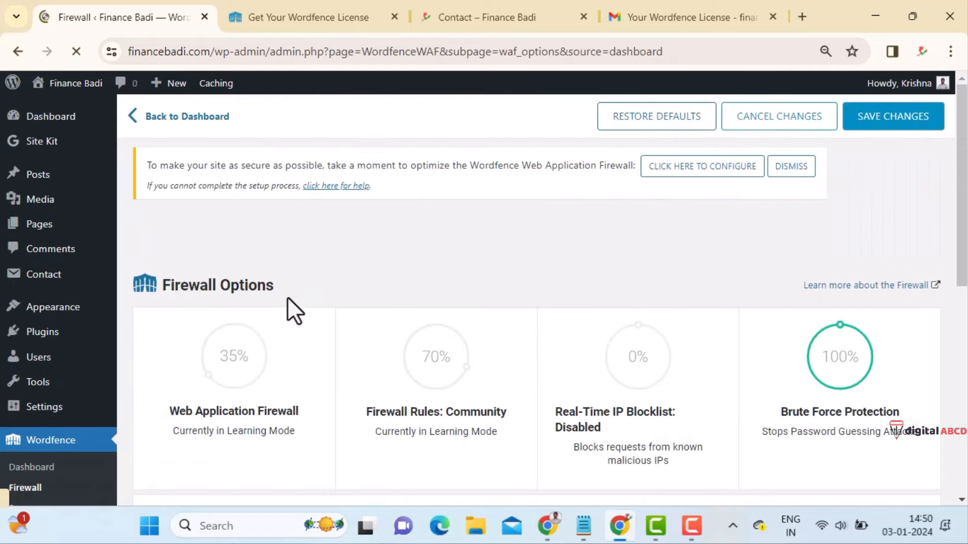
- Set the Wordfence firewall status to Enabled and Protecting and save the change
{"action": "scroll", "coordinate": [428, 305], "scroll_direction": "down", "scroll_amount": 5}
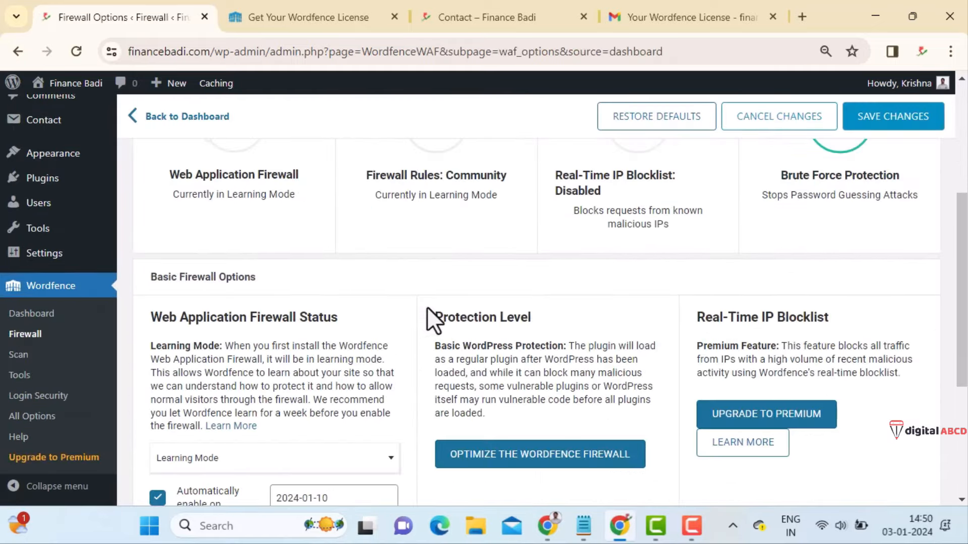
{"action": "scroll", "coordinate": [319, 364], "scroll_direction": "down", "scroll_amount": 3}
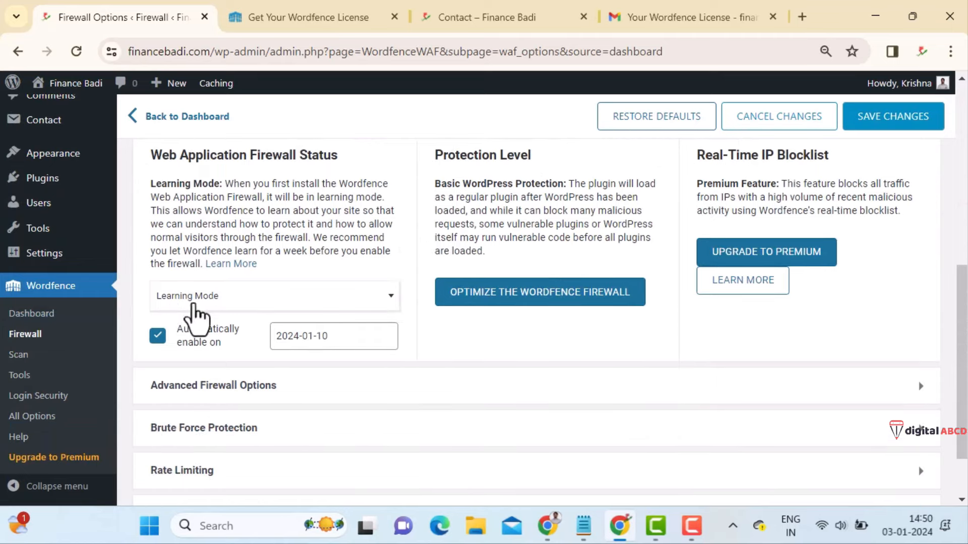
{"action": "left_click", "coordinate": [192, 302]}
{"action": "left_click", "coordinate": [237, 322]}
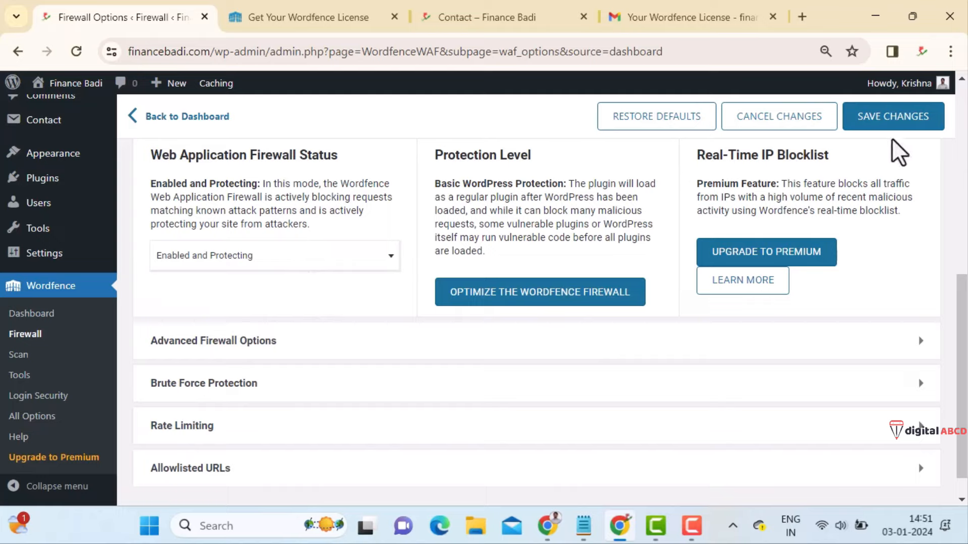
{"action": "left_click", "coordinate": [893, 123]}
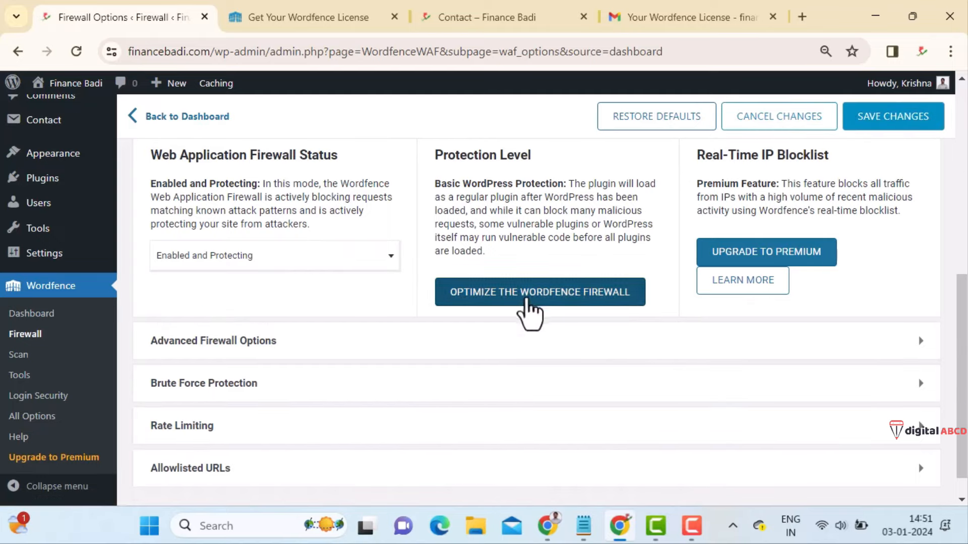
- Optimize the Wordfence firewall after downloading a .htaccess backup to the desktop, then dismiss the success message
{"action": "left_click", "coordinate": [531, 300]}
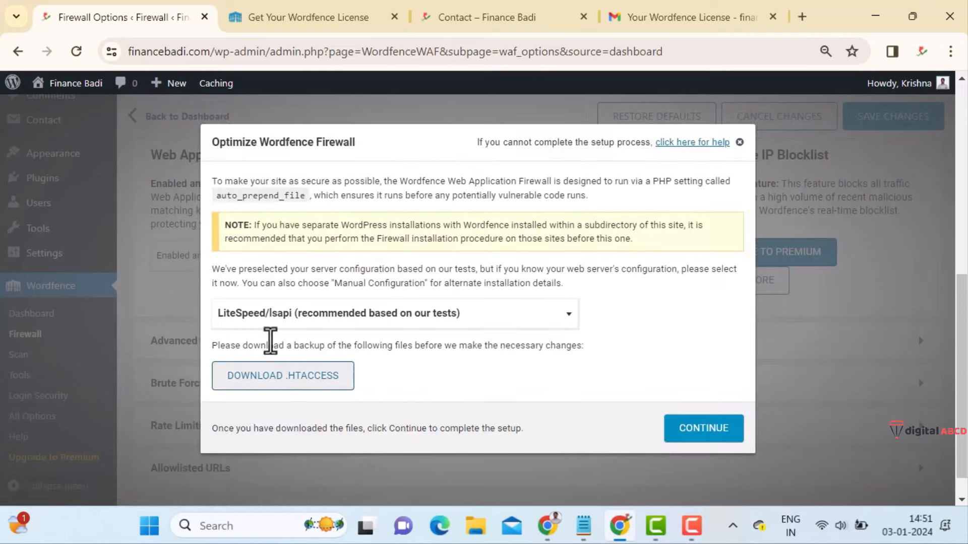
{"action": "left_click", "coordinate": [286, 384]}
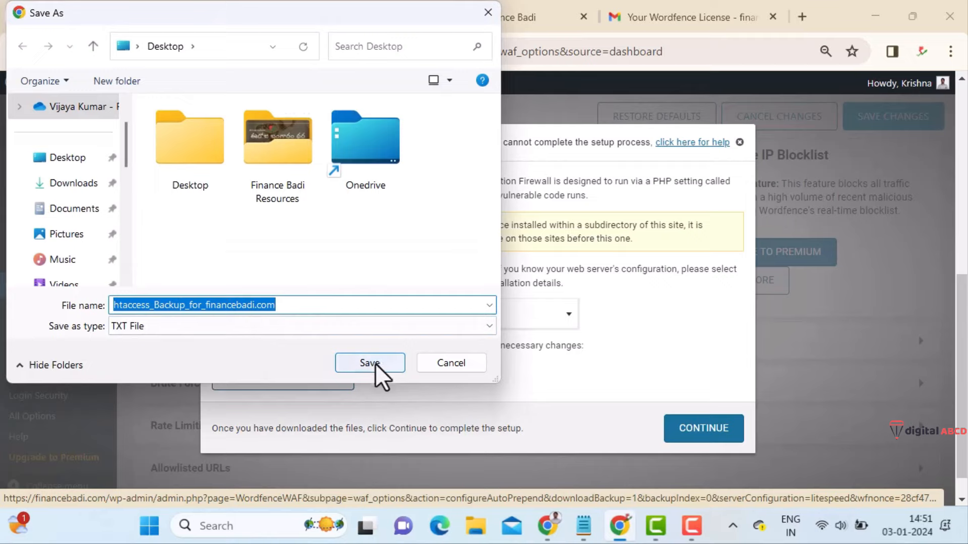
{"action": "left_click", "coordinate": [371, 363]}
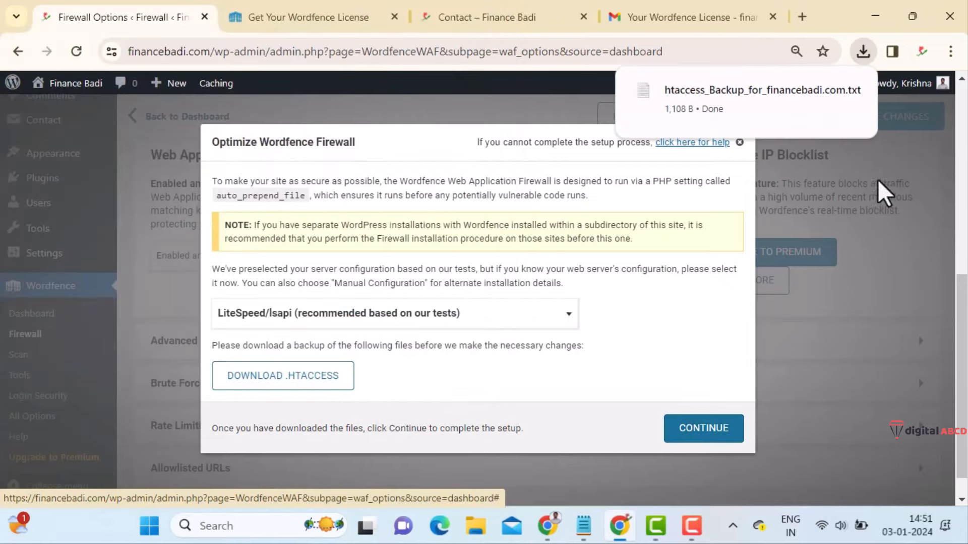
{"action": "left_click", "coordinate": [713, 436]}
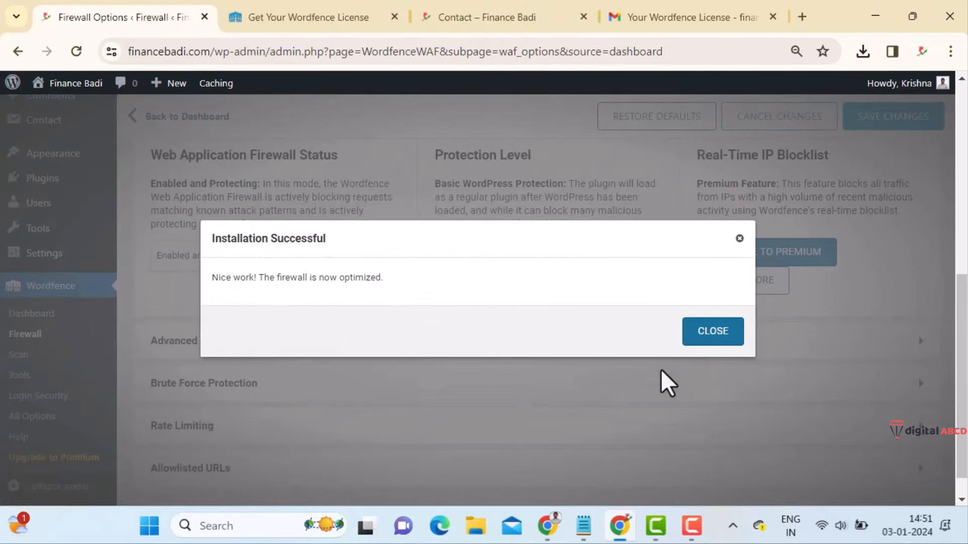
{"action": "left_click_drag", "start_coordinate": [398, 277], "coordinate": [218, 278]}
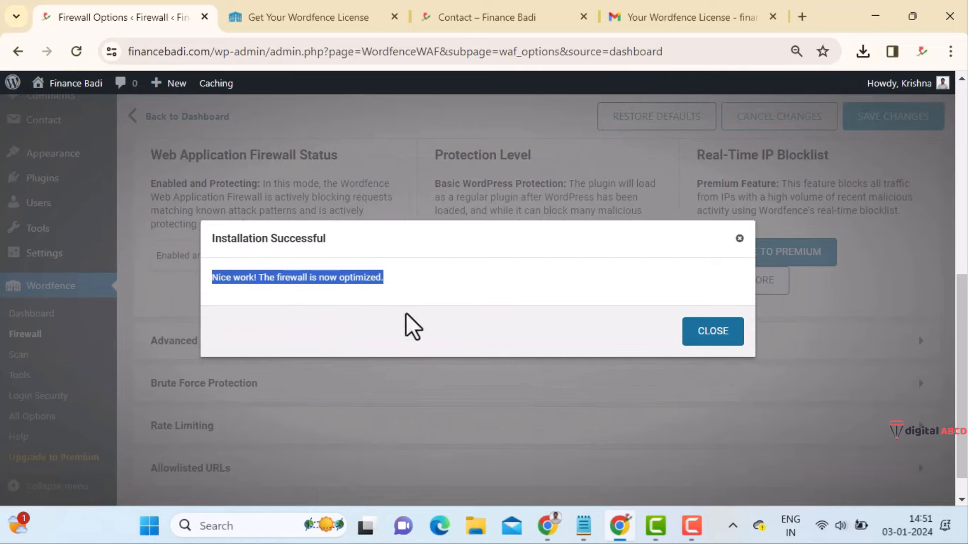
{"action": "left_click", "coordinate": [733, 334]}
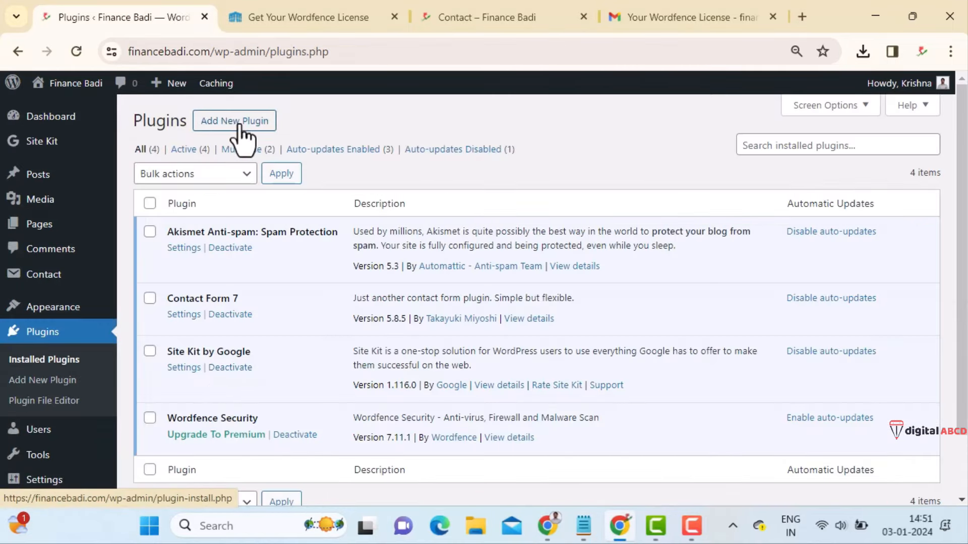
- Search the plugin directory for 'sassy social share', then install and activate Sassy Social Share
{"action": "left_click", "coordinate": [241, 127]}
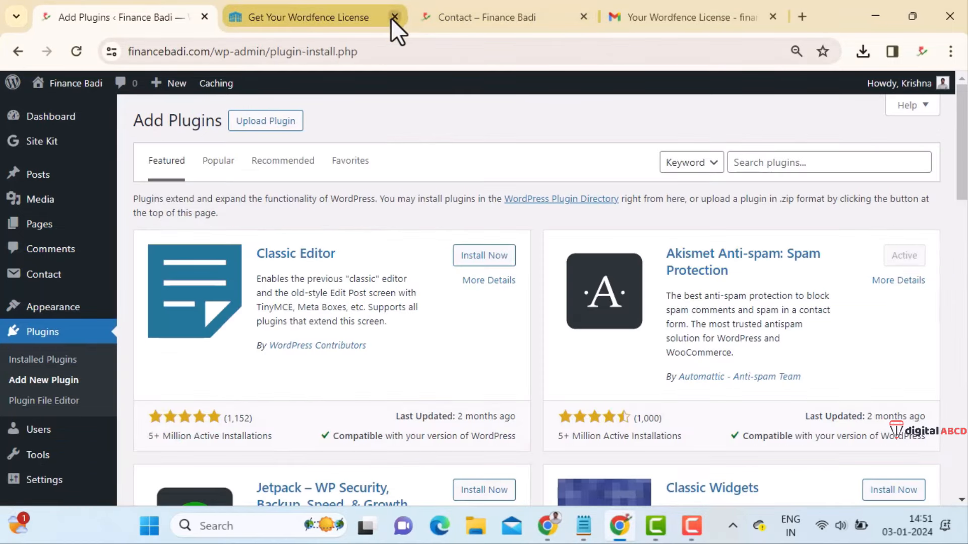
{"action": "left_click", "coordinate": [395, 17]}
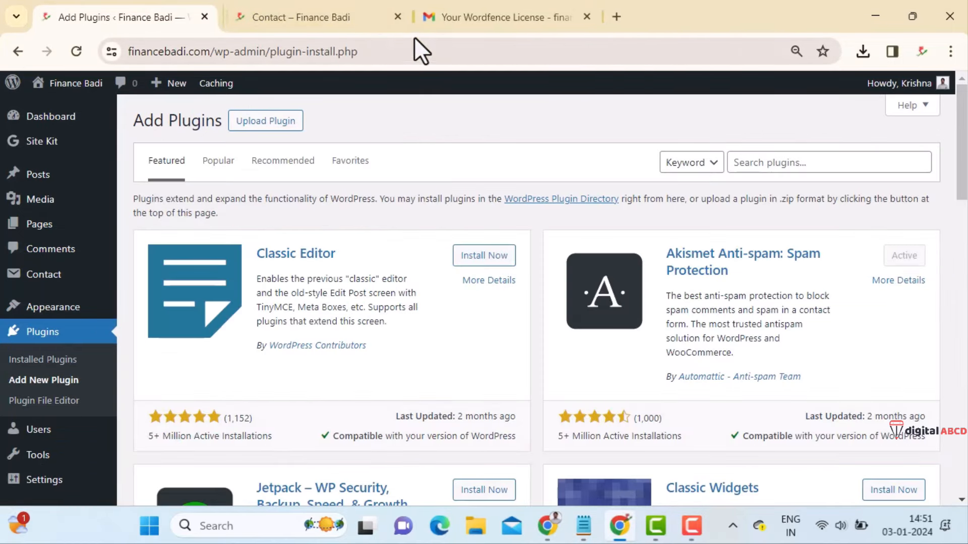
{"action": "left_click", "coordinate": [795, 161]}
{"action": "type", "text": "sassy social share"}
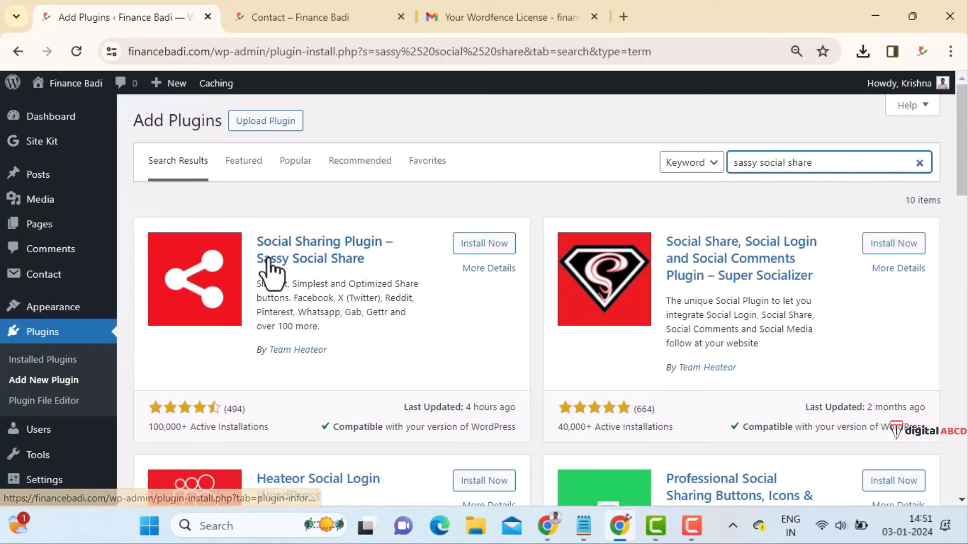
{"action": "left_click", "coordinate": [497, 244]}
{"action": "left_click", "coordinate": [497, 247]}
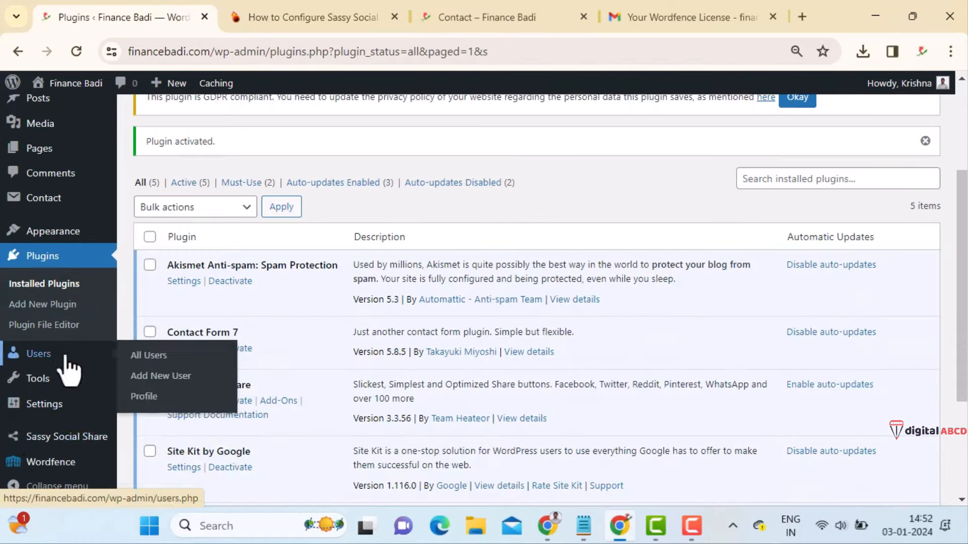
{"action": "mouse_move", "coordinate": [65, 437]}
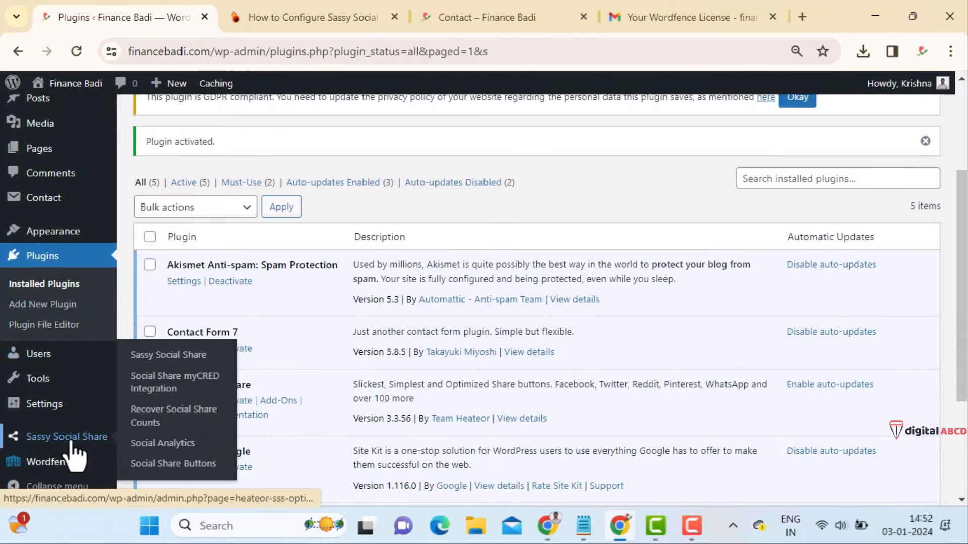
- Open Sassy Social Share settings and save the Theme Selection tab unchanged
{"action": "left_click", "coordinate": [173, 356]}
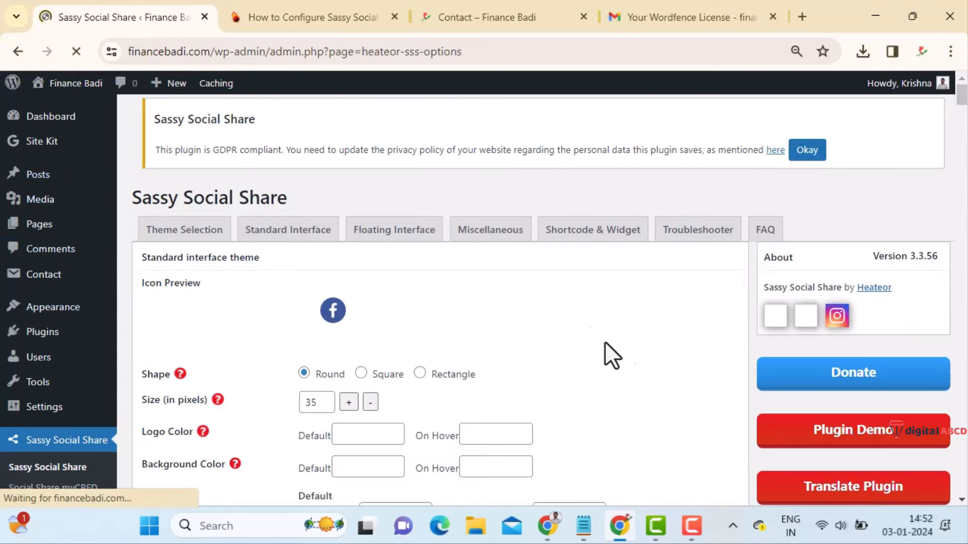
{"action": "scroll", "coordinate": [633, 343], "scroll_direction": "down", "scroll_amount": 2}
{"action": "scroll", "coordinate": [636, 339], "scroll_direction": "up", "scroll_amount": 1}
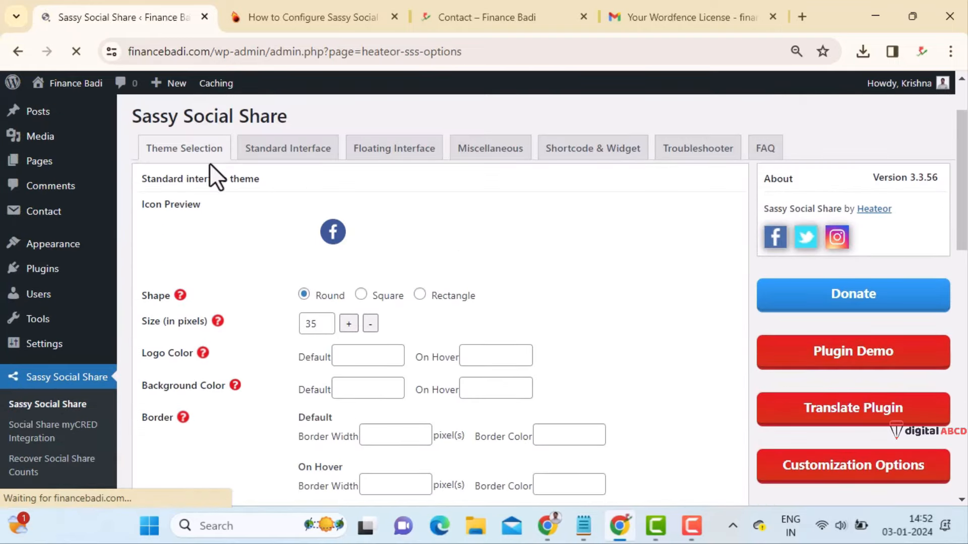
{"action": "scroll", "coordinate": [345, 302], "scroll_direction": "down", "scroll_amount": 5}
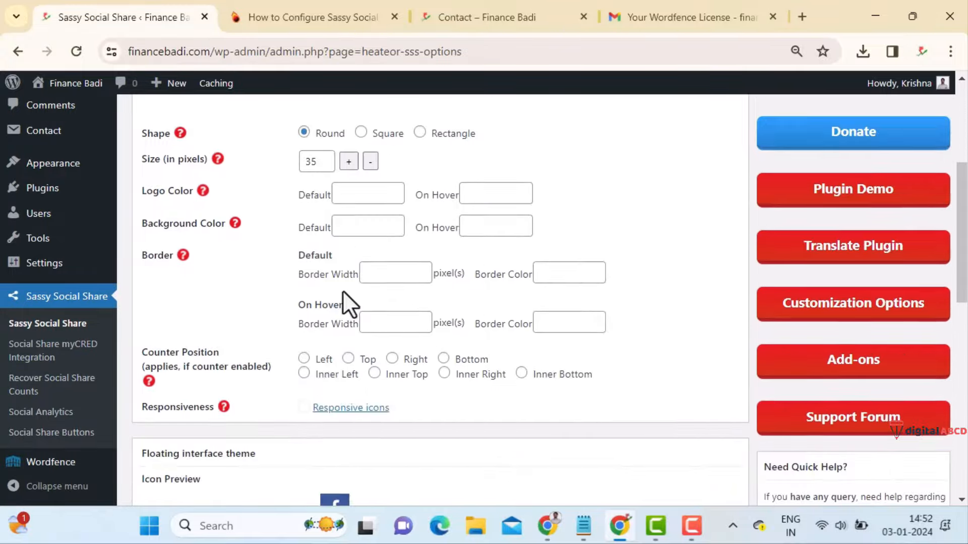
{"action": "scroll", "coordinate": [343, 292], "scroll_direction": "down", "scroll_amount": 5}
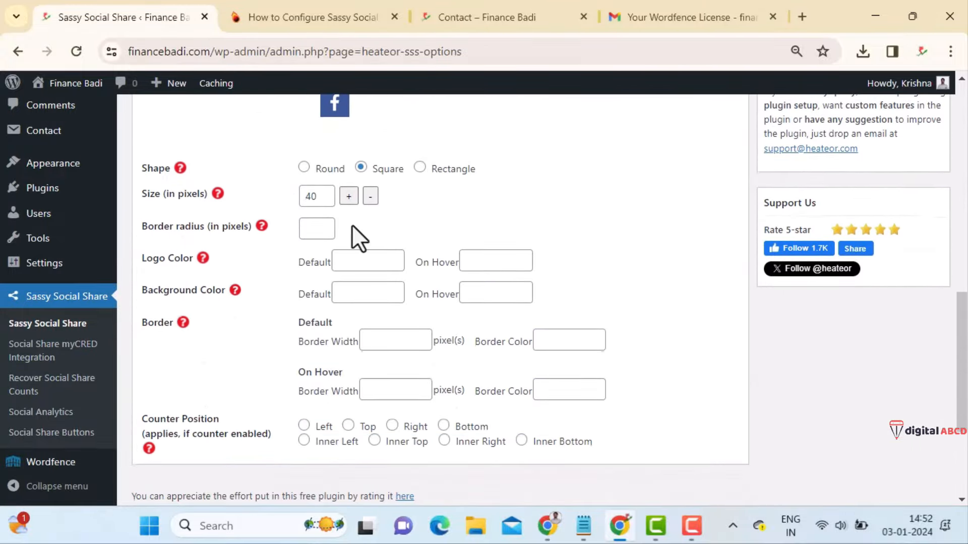
{"action": "scroll", "coordinate": [337, 262], "scroll_direction": "up", "scroll_amount": 3}
{"action": "scroll", "coordinate": [383, 292], "scroll_direction": "down", "scroll_amount": 6}
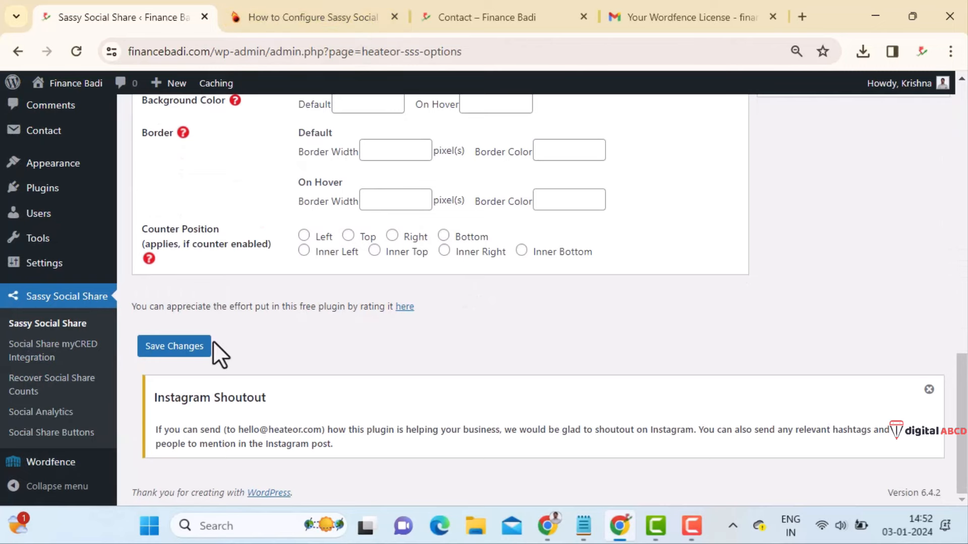
{"action": "left_click", "coordinate": [174, 353]}
- Reload the live Contact page to check for the new share icons
{"action": "left_click", "coordinate": [431, 29]}
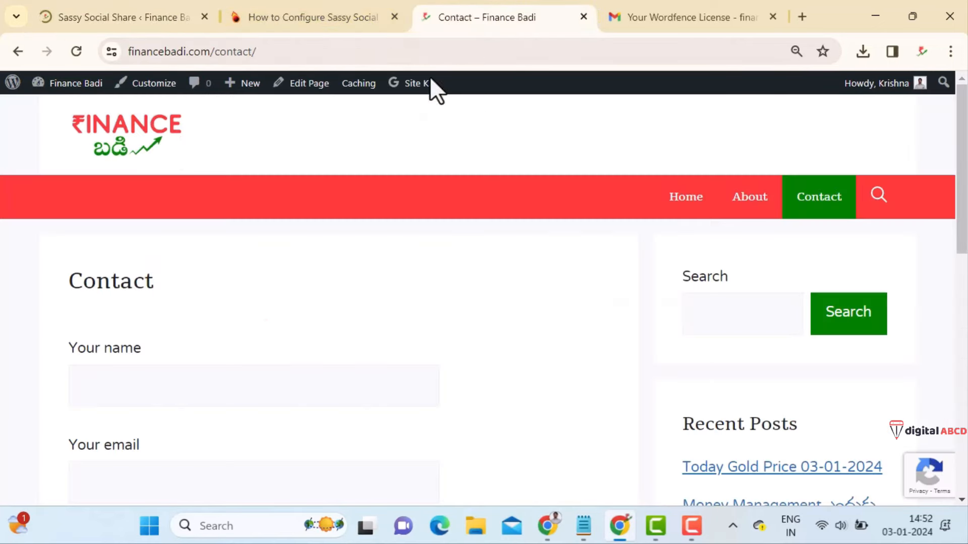
{"action": "left_click", "coordinate": [76, 52]}
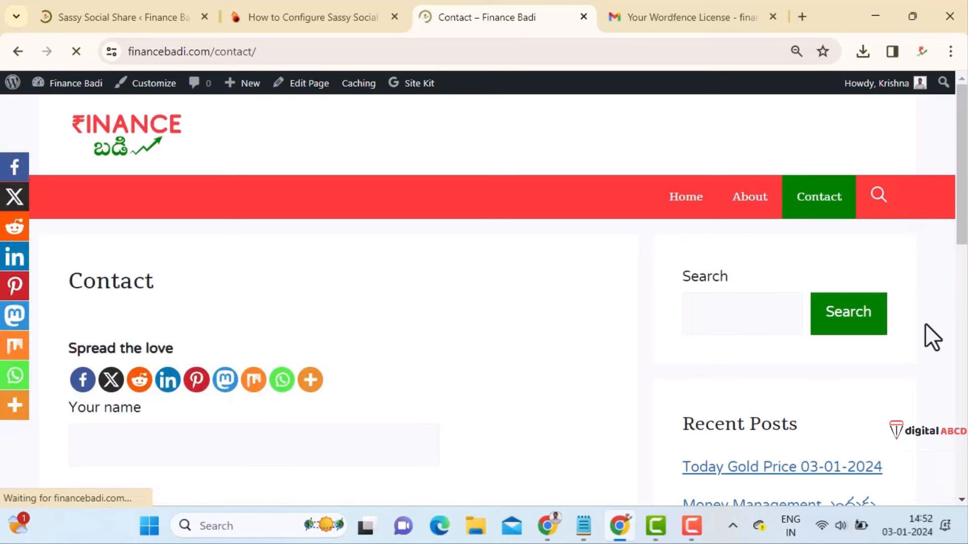
{"action": "scroll", "coordinate": [925, 319], "scroll_direction": "down", "scroll_amount": 3}
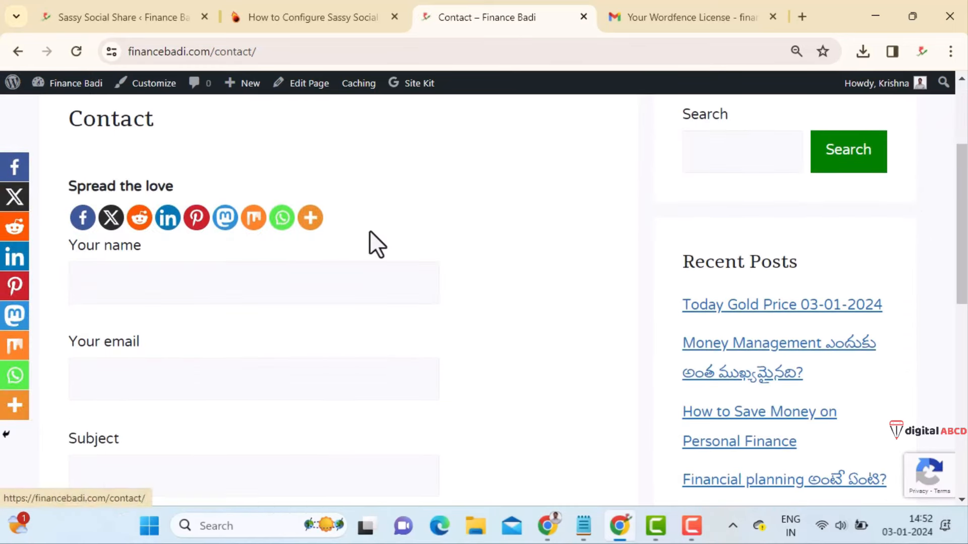
{"action": "scroll", "coordinate": [366, 247], "scroll_direction": "up", "scroll_amount": 3}
- Open the Today Gold Price 03-01-2024 post and scroll through its share icons
{"action": "left_click", "coordinate": [684, 210]}
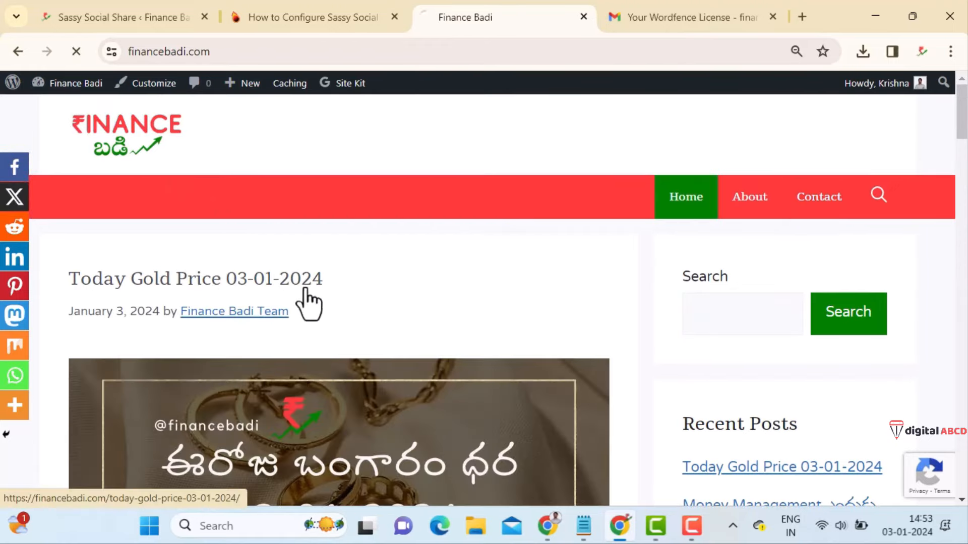
{"action": "left_click", "coordinate": [305, 284]}
{"action": "scroll", "coordinate": [449, 282], "scroll_direction": "down", "scroll_amount": 7}
{"action": "scroll", "coordinate": [362, 289], "scroll_direction": "down", "scroll_amount": 1}
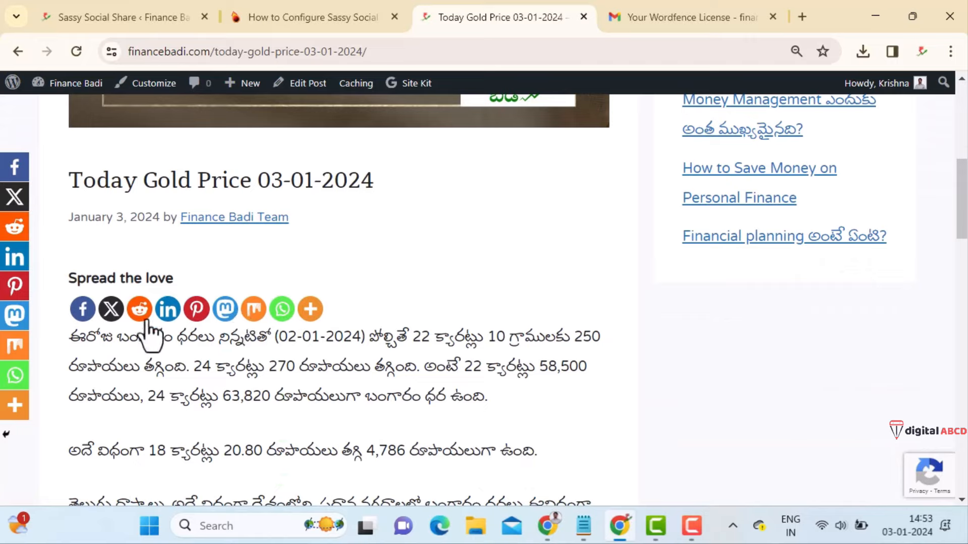
{"action": "scroll", "coordinate": [434, 298], "scroll_direction": "down", "scroll_amount": 2}
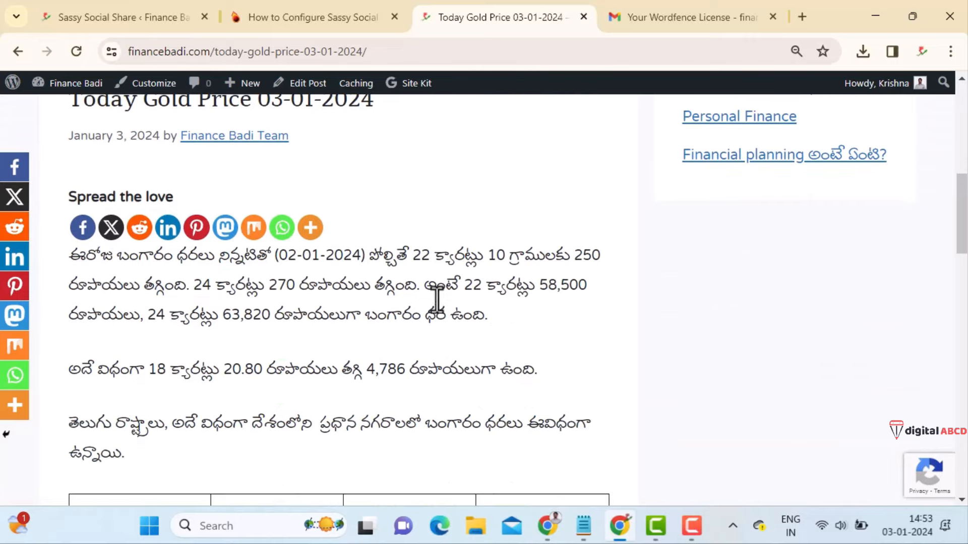
{"action": "scroll", "coordinate": [402, 319], "scroll_direction": "down", "scroll_amount": 10}
{"action": "scroll", "coordinate": [401, 312], "scroll_direction": "down", "scroll_amount": 5}
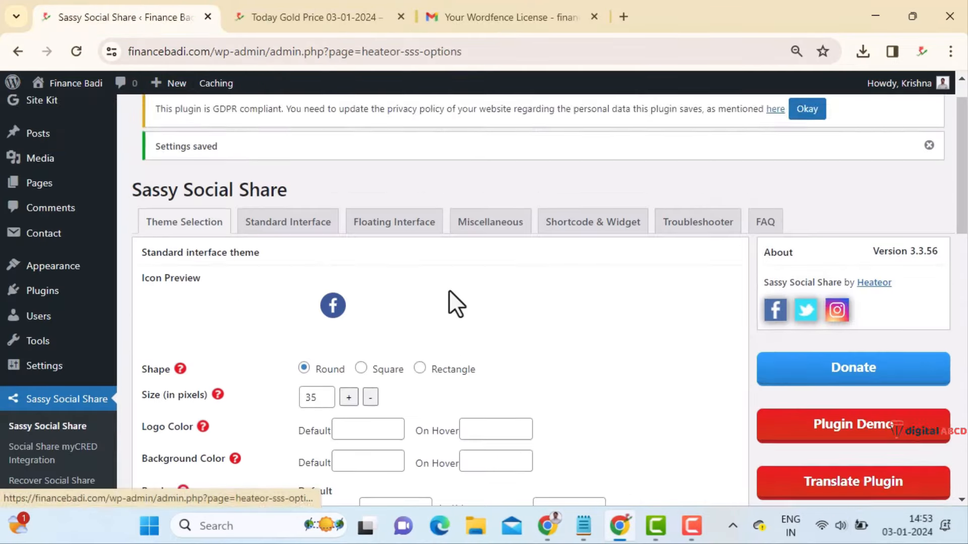
{"action": "scroll", "coordinate": [448, 287], "scroll_direction": "down", "scroll_amount": 5}
{"action": "scroll", "coordinate": [449, 285], "scroll_direction": "up", "scroll_amount": 6}
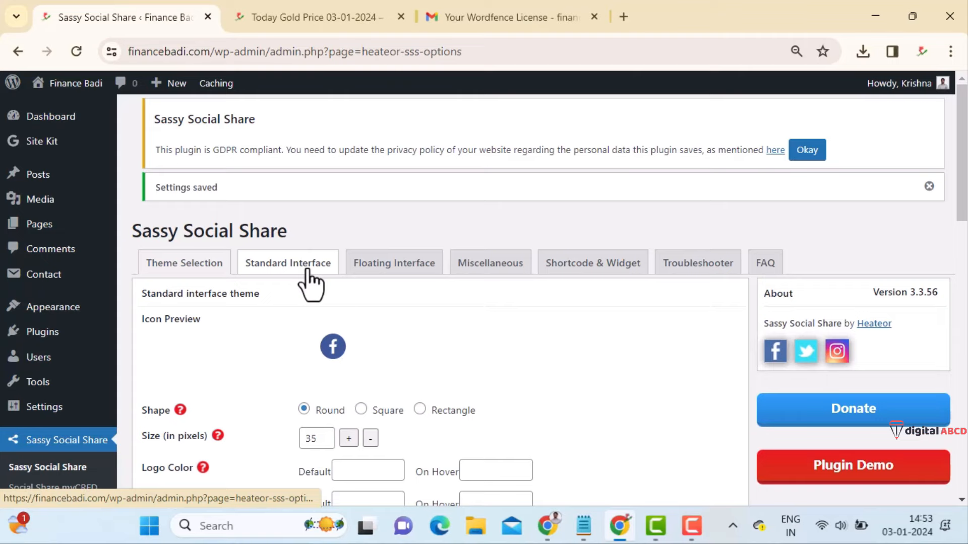
- In the Standard Interface, remove Mastodon from the selected sharing services
{"action": "left_click", "coordinate": [307, 269]}
{"action": "scroll", "coordinate": [425, 305], "scroll_direction": "down", "scroll_amount": 1}
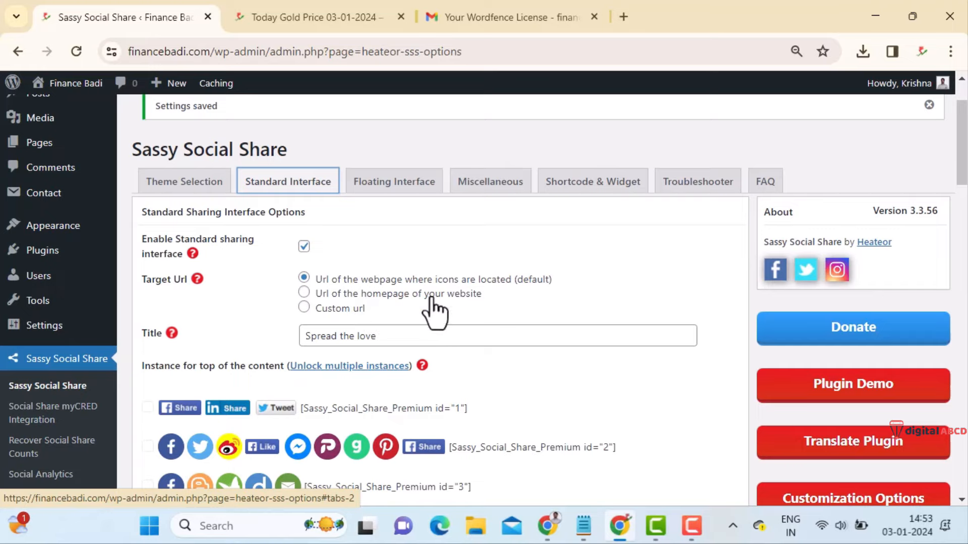
{"action": "scroll", "coordinate": [518, 298], "scroll_direction": "down", "scroll_amount": 2}
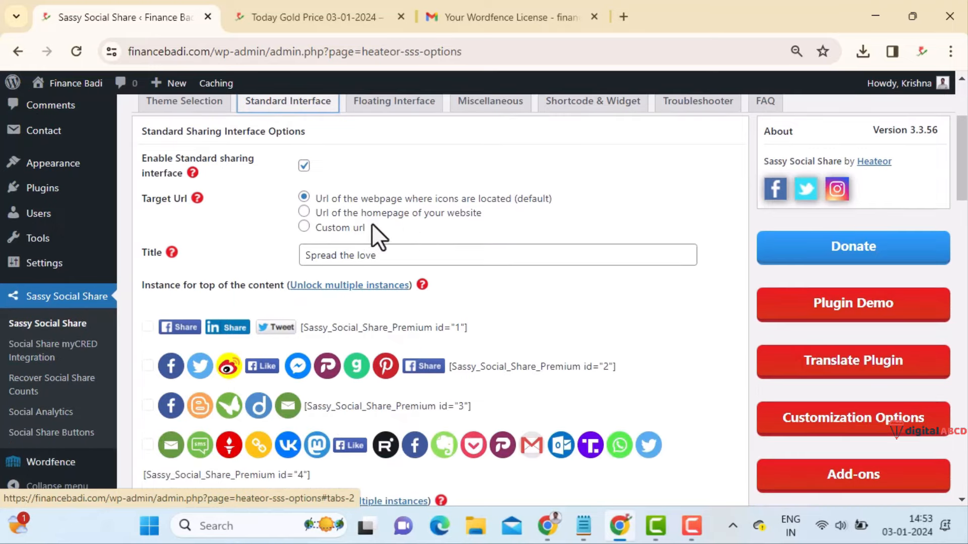
{"action": "scroll", "coordinate": [394, 272], "scroll_direction": "down", "scroll_amount": 2}
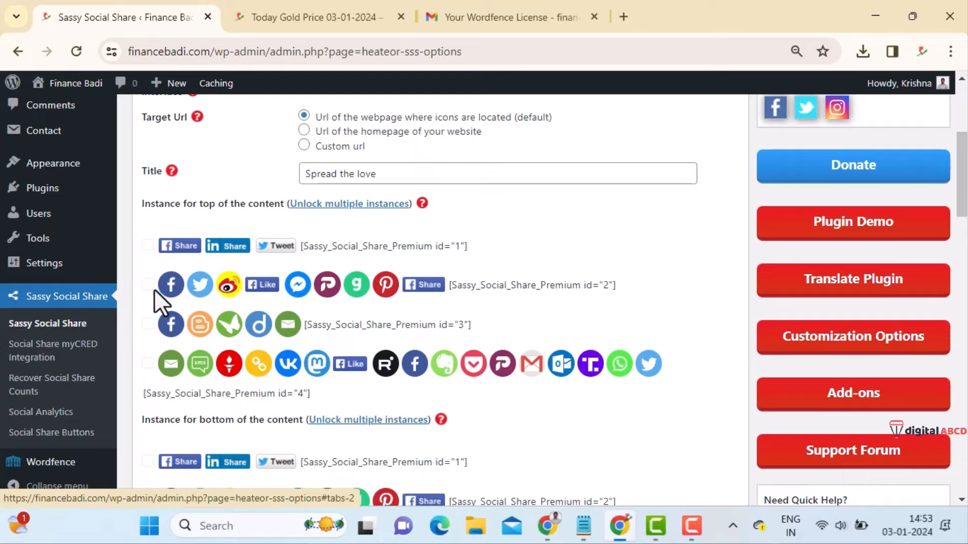
{"action": "scroll", "coordinate": [554, 295], "scroll_direction": "down", "scroll_amount": 4}
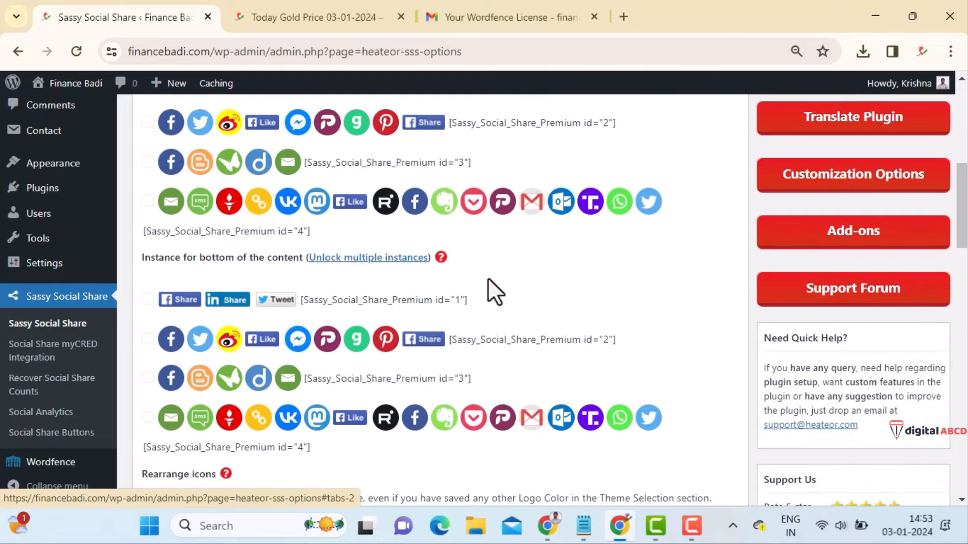
{"action": "scroll", "coordinate": [388, 255], "scroll_direction": "down", "scroll_amount": 6}
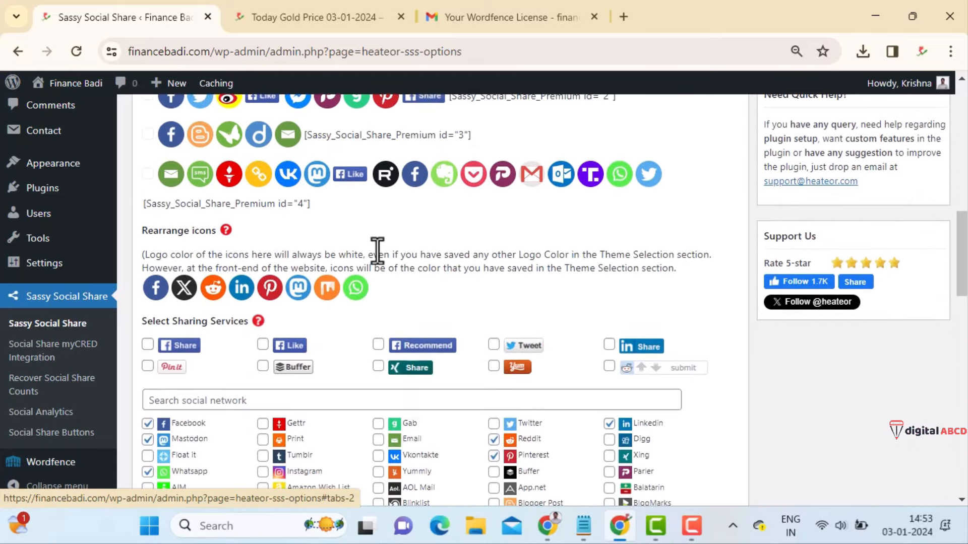
{"action": "scroll", "coordinate": [377, 250], "scroll_direction": "down", "scroll_amount": 4}
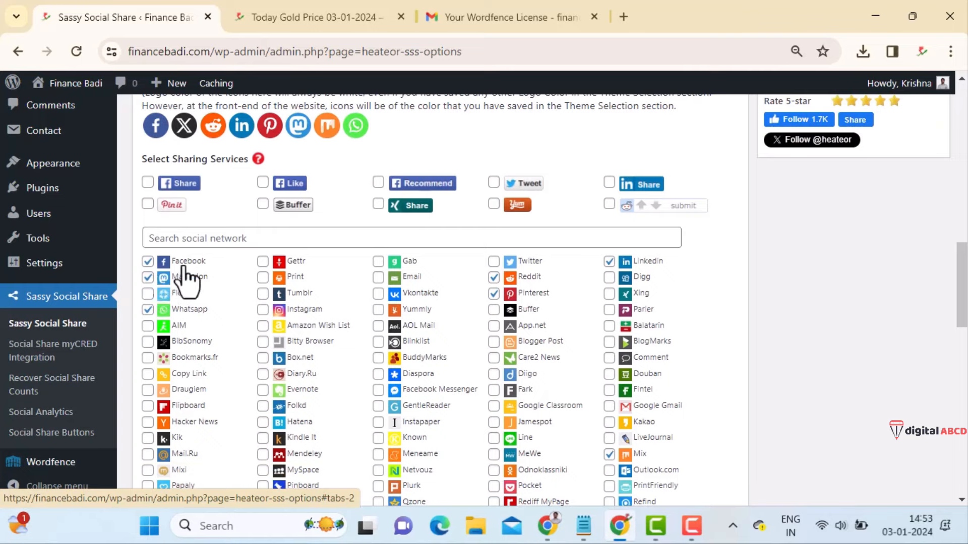
{"action": "left_click", "coordinate": [147, 277]}
- Move WhatsApp to the front, then add Telegram and place it first
{"action": "scroll", "coordinate": [136, 283], "scroll_direction": "up", "scroll_amount": 2}
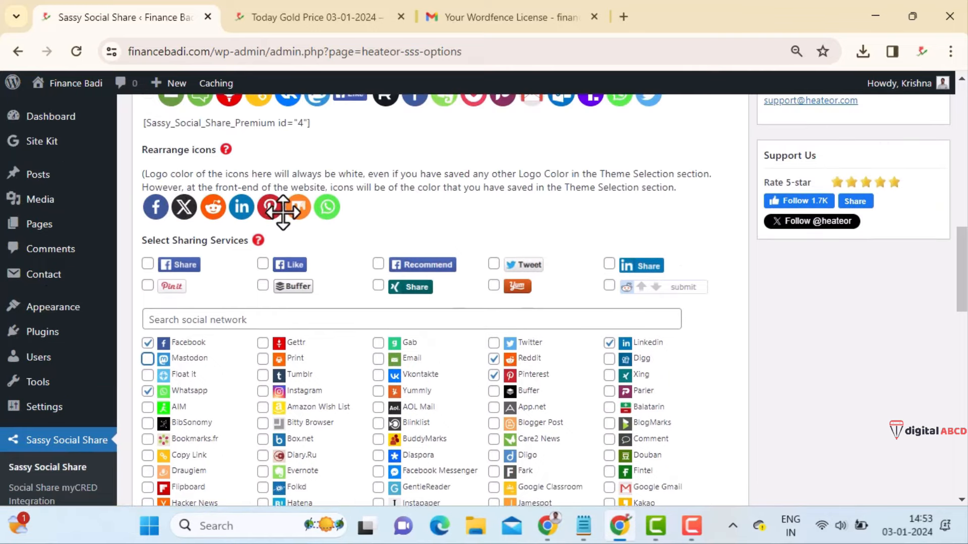
{"action": "left_click_drag", "start_coordinate": [327, 210], "coordinate": [151, 209]}
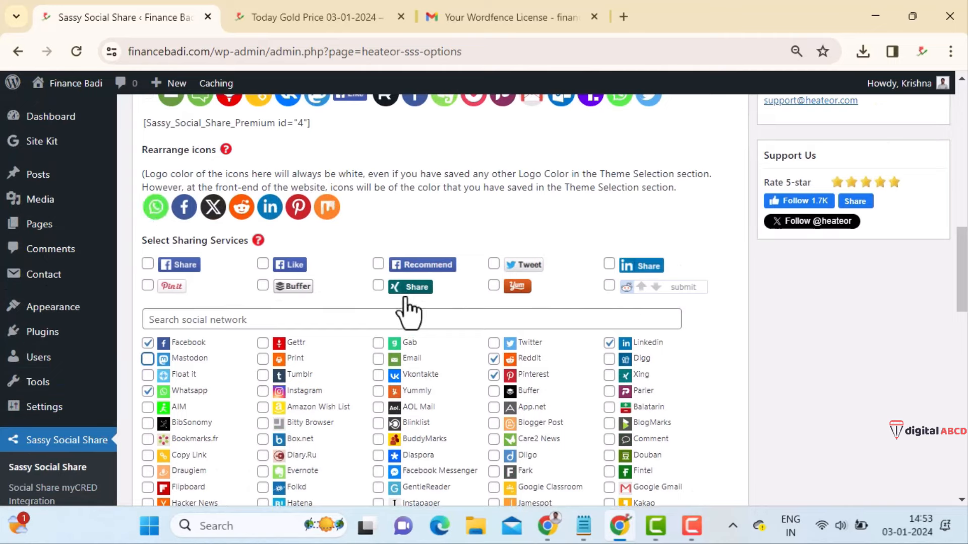
{"action": "left_click", "coordinate": [382, 318]}
{"action": "type", "text": "tele"}
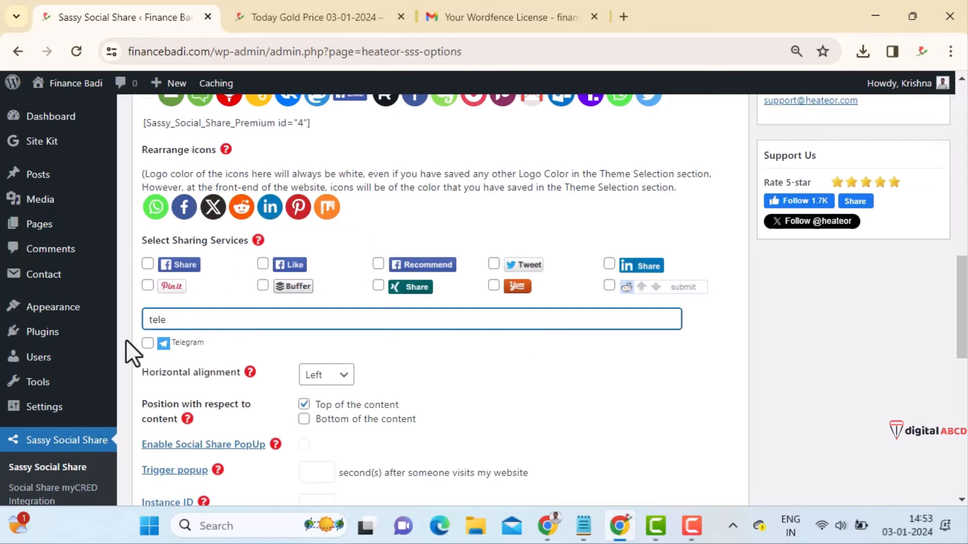
{"action": "left_click", "coordinate": [148, 344]}
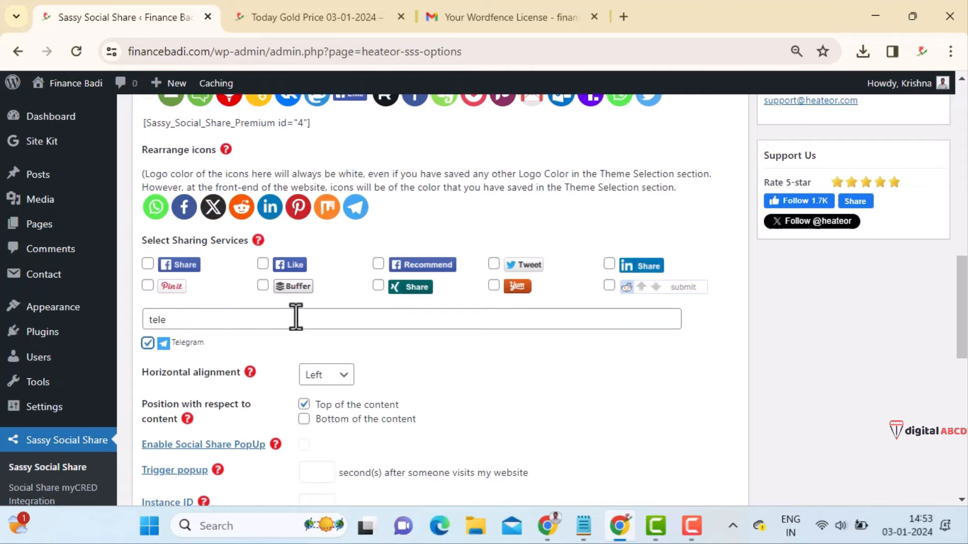
{"action": "left_click_drag", "start_coordinate": [367, 212], "coordinate": [156, 211]}
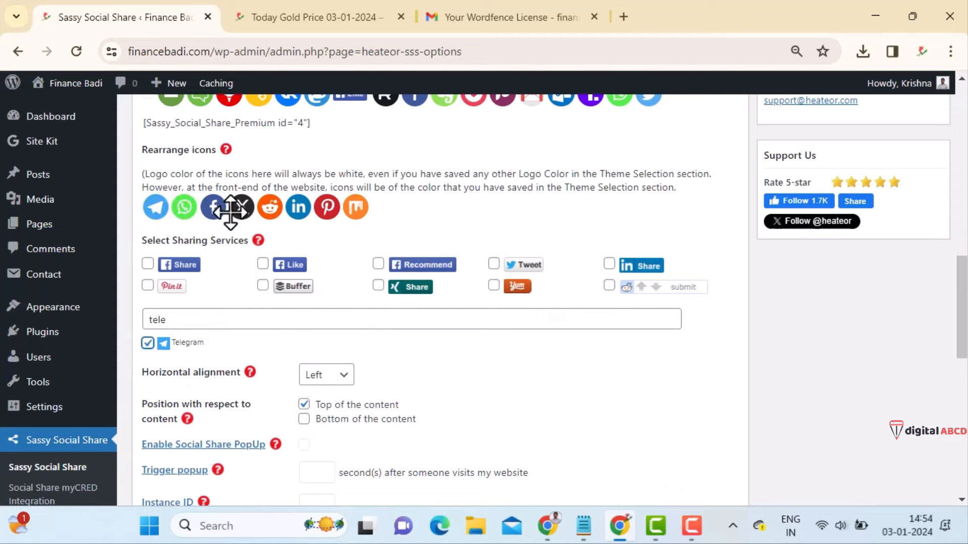
- Add Instagram between Facebook and X, and move Pinterest between X and Reddit
{"action": "double_click", "coordinate": [246, 315]}
{"action": "type", "text": "insta"}
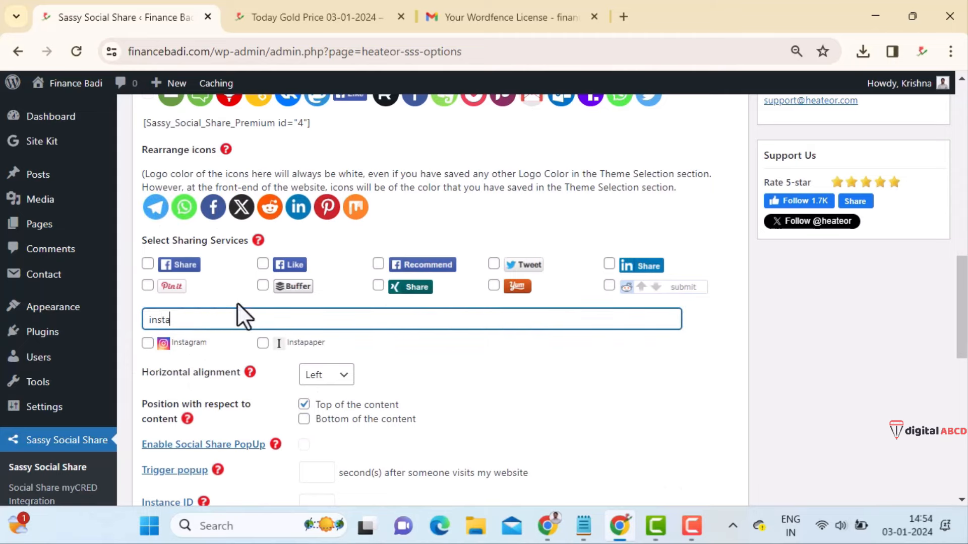
{"action": "left_click", "coordinate": [147, 342]}
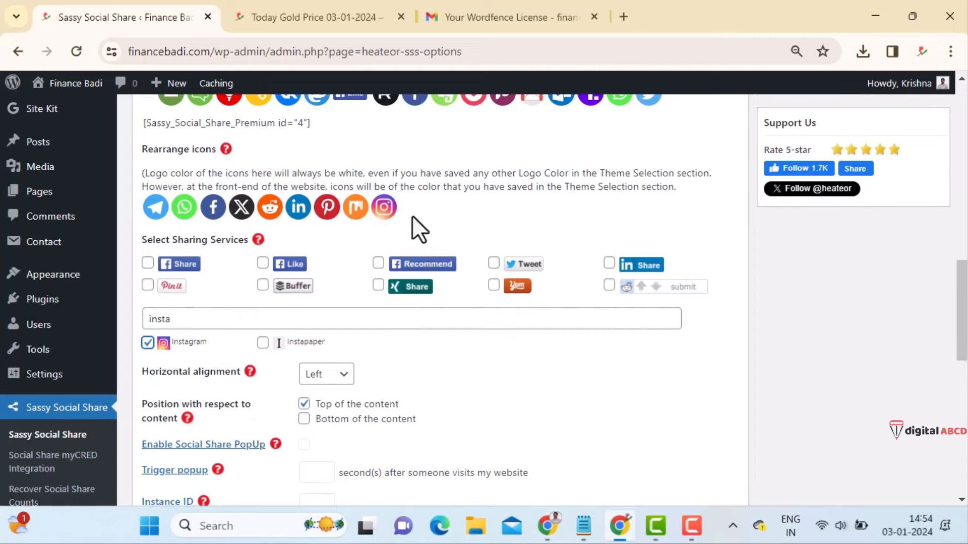
{"action": "left_click_drag", "start_coordinate": [384, 207], "coordinate": [241, 207]}
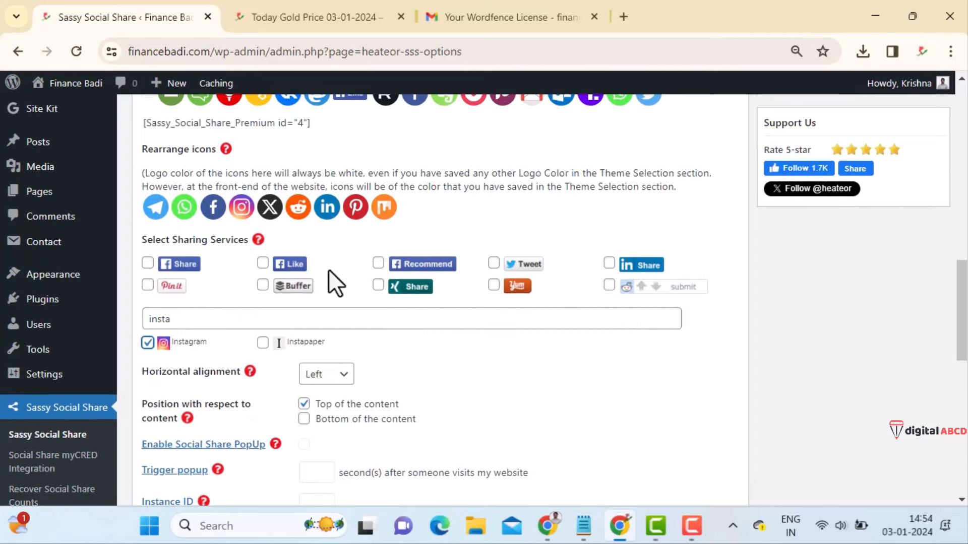
{"action": "left_click", "coordinate": [240, 318]}
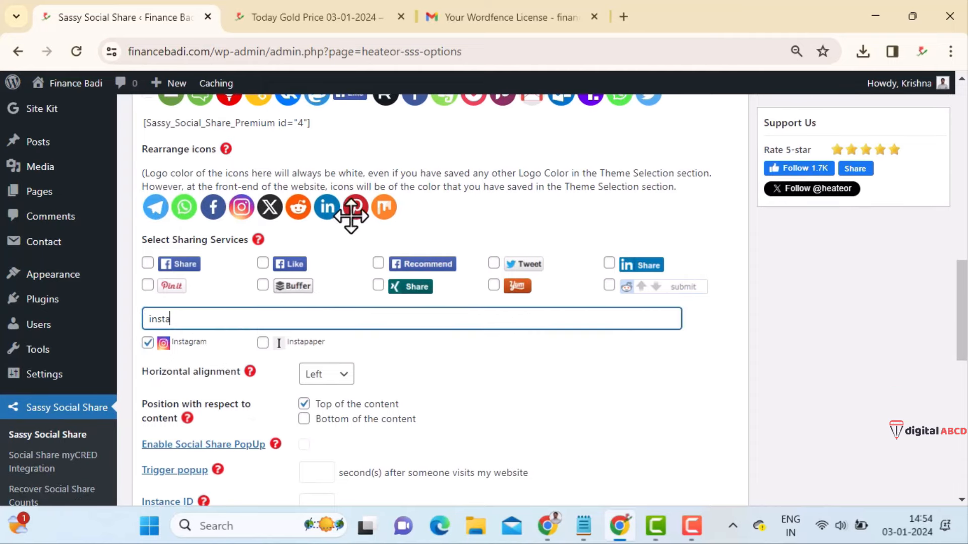
{"action": "left_click_drag", "start_coordinate": [351, 214], "coordinate": [295, 211]}
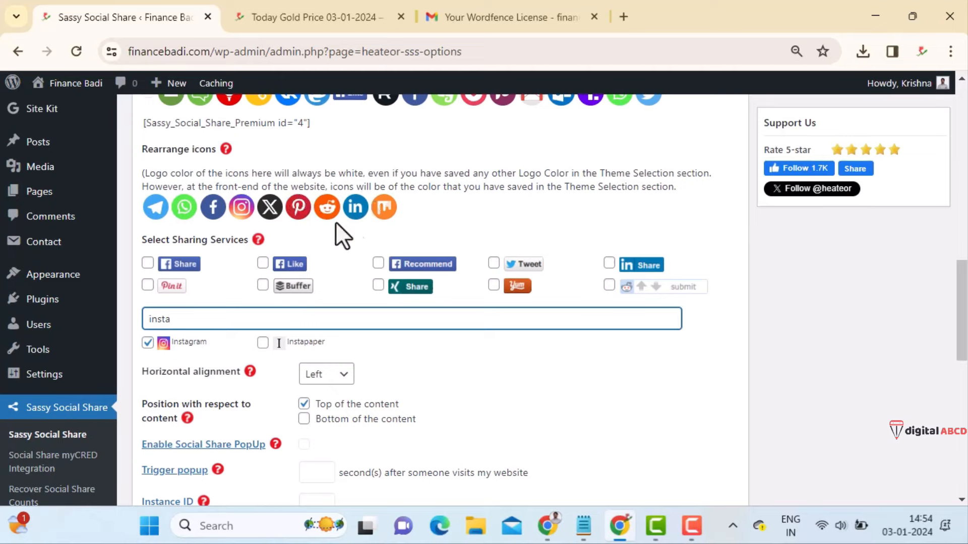
- Clear the service search and remove Reddit from the standard share icons
{"action": "key", "text": "BackSpace"}
{"action": "key", "text": "BackSpace"}
{"action": "key", "text": "BackSpace"}
{"action": "key", "text": "BackSpace"}
{"action": "key", "text": "BackSpace"}
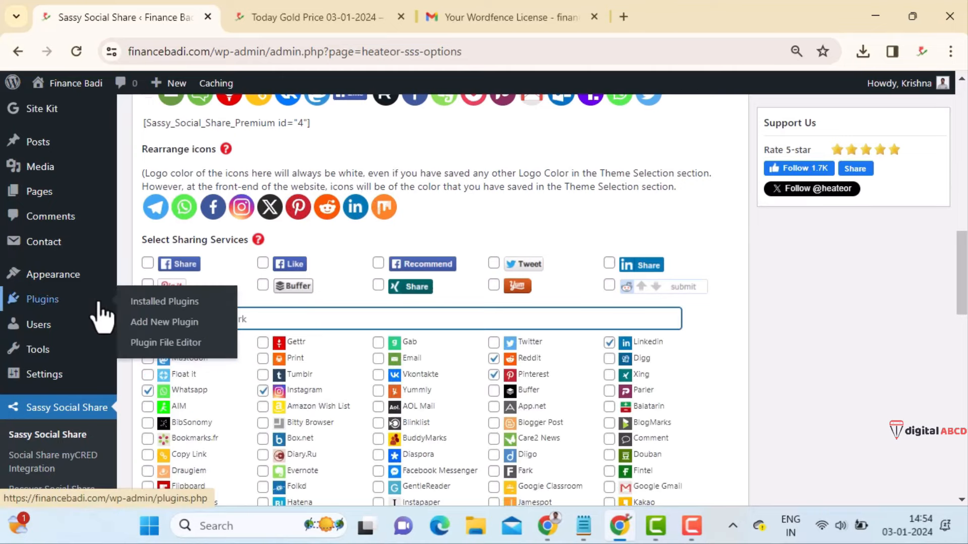
{"action": "scroll", "coordinate": [653, 381], "scroll_direction": "down", "scroll_amount": 3}
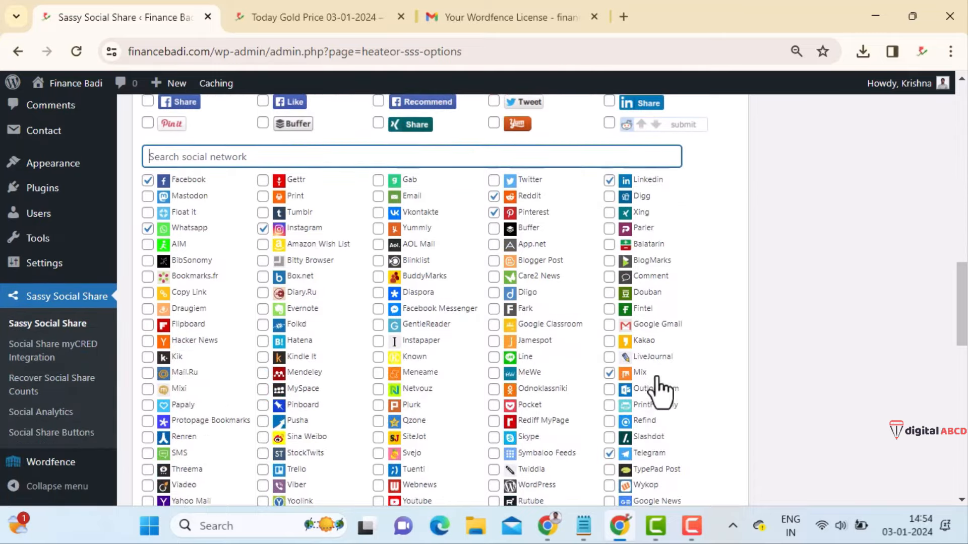
{"action": "scroll", "coordinate": [464, 324], "scroll_direction": "down", "scroll_amount": 3}
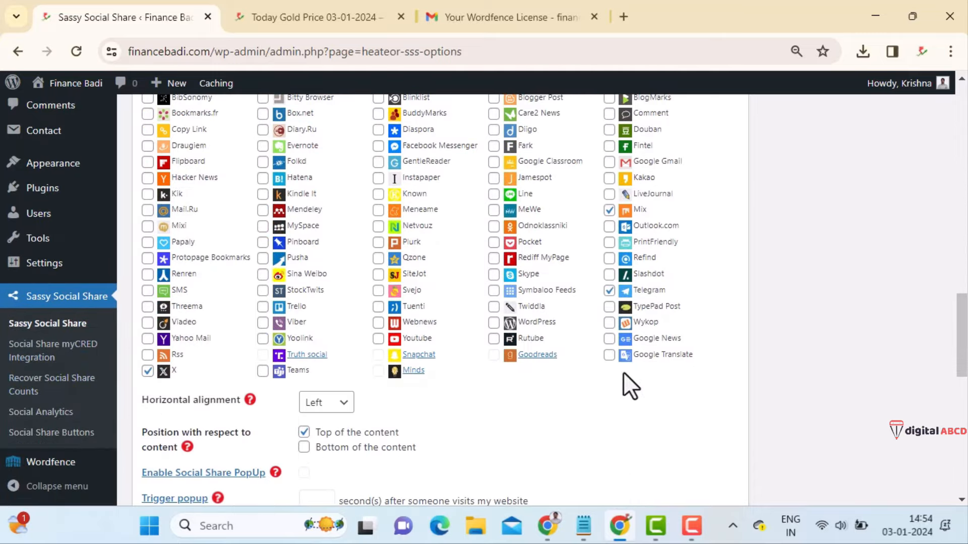
{"action": "scroll", "coordinate": [624, 374], "scroll_direction": "up", "scroll_amount": 3}
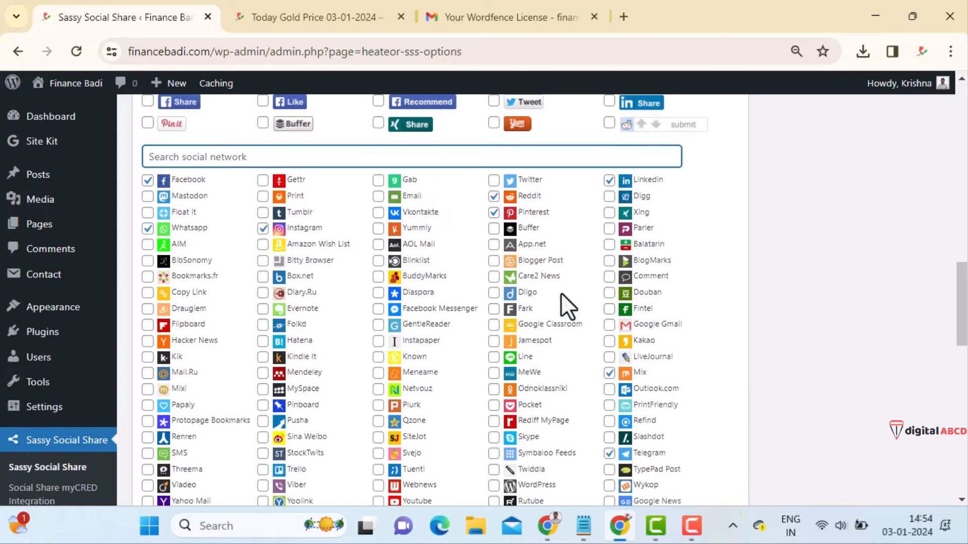
{"action": "left_click", "coordinate": [494, 196]}
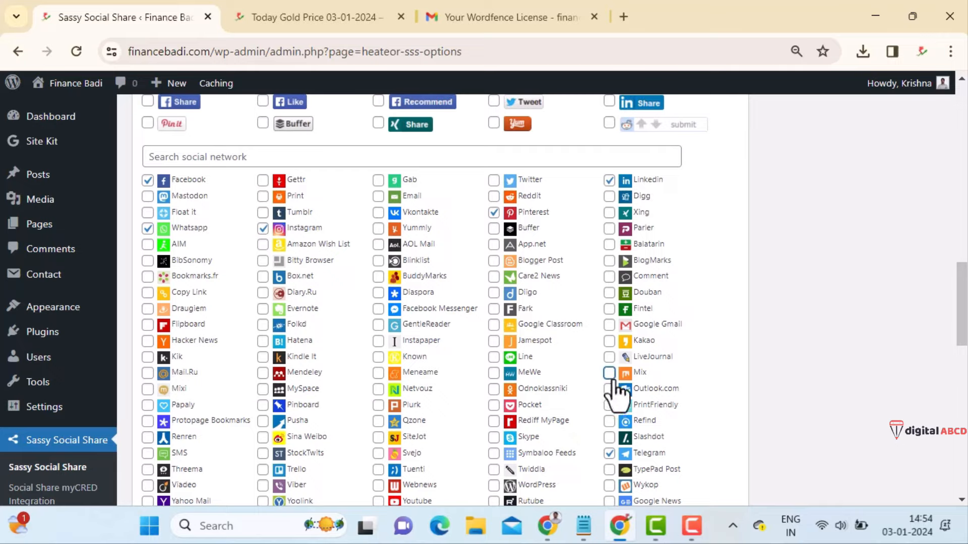
- Save the Standard Interface share icon settings
{"action": "scroll", "coordinate": [524, 313], "scroll_direction": "up", "scroll_amount": 7}
{"action": "scroll", "coordinate": [524, 307], "scroll_direction": "down", "scroll_amount": 2}
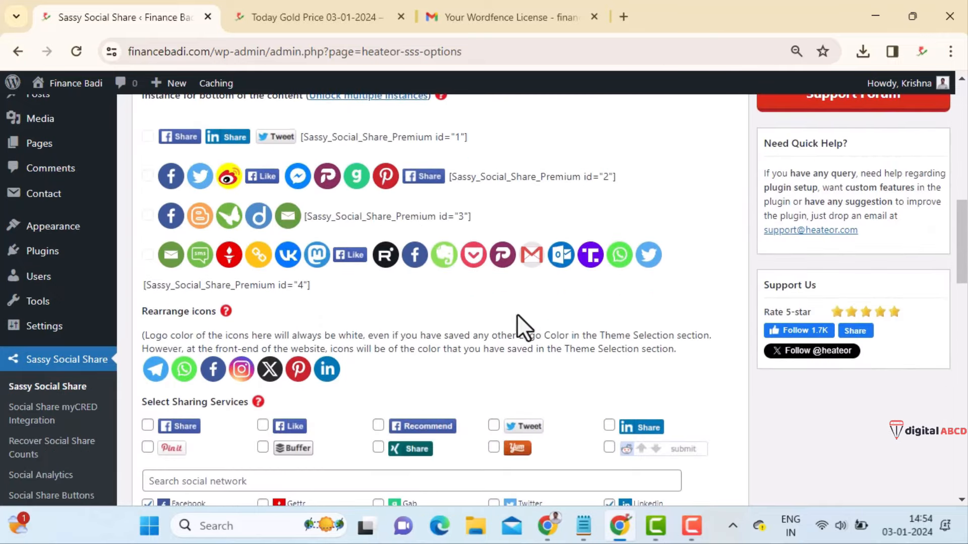
{"action": "scroll", "coordinate": [392, 376], "scroll_direction": "down", "scroll_amount": 12}
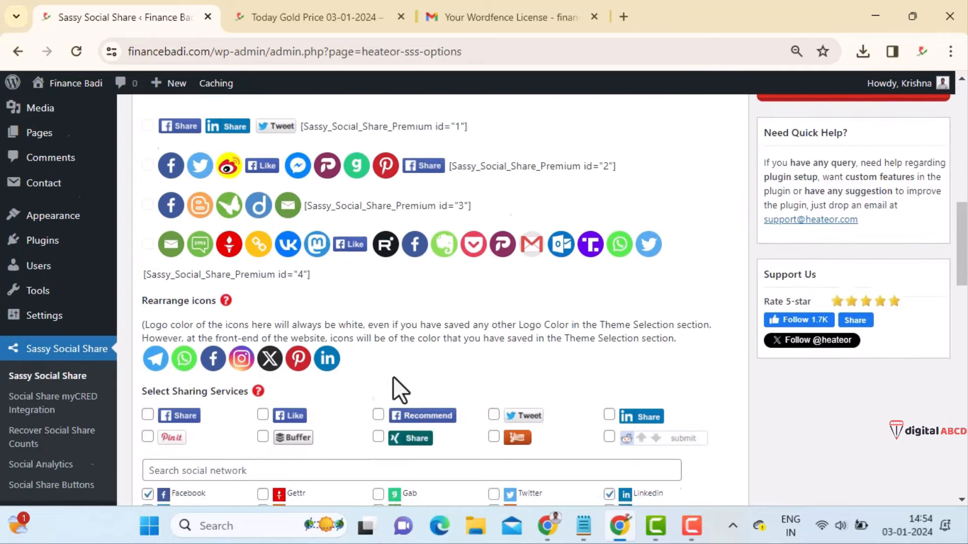
{"action": "scroll", "coordinate": [307, 303], "scroll_direction": "down", "scroll_amount": 7}
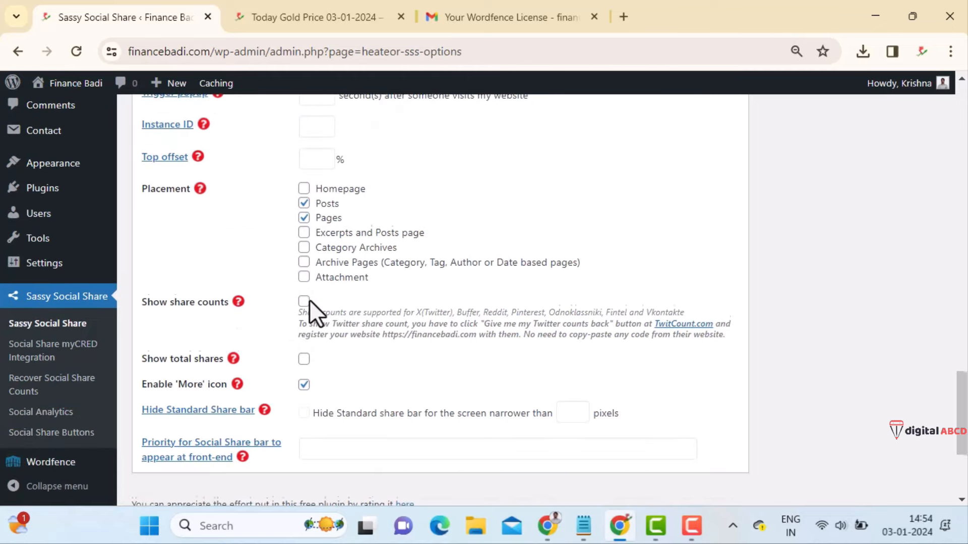
{"action": "left_click", "coordinate": [201, 352]}
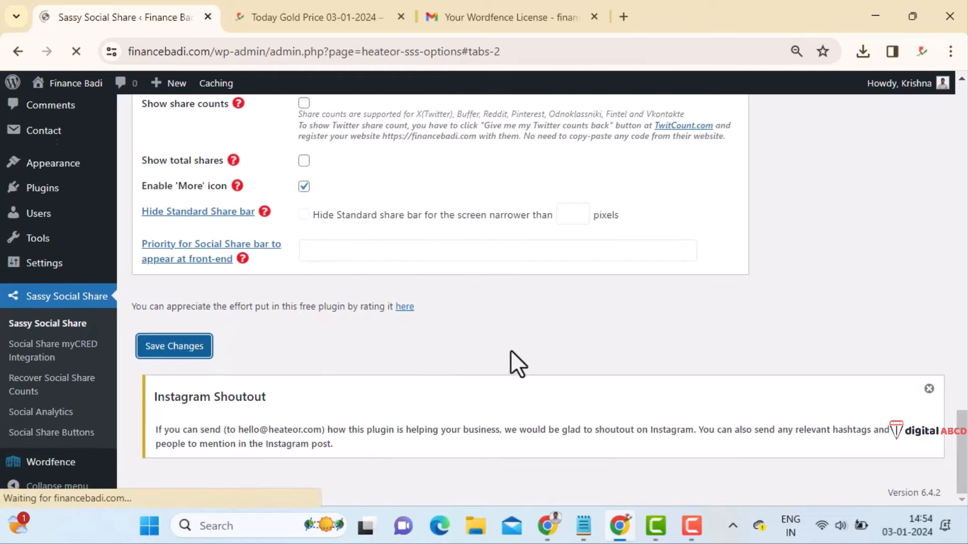
{"action": "scroll", "coordinate": [533, 347], "scroll_direction": "down", "scroll_amount": 3}
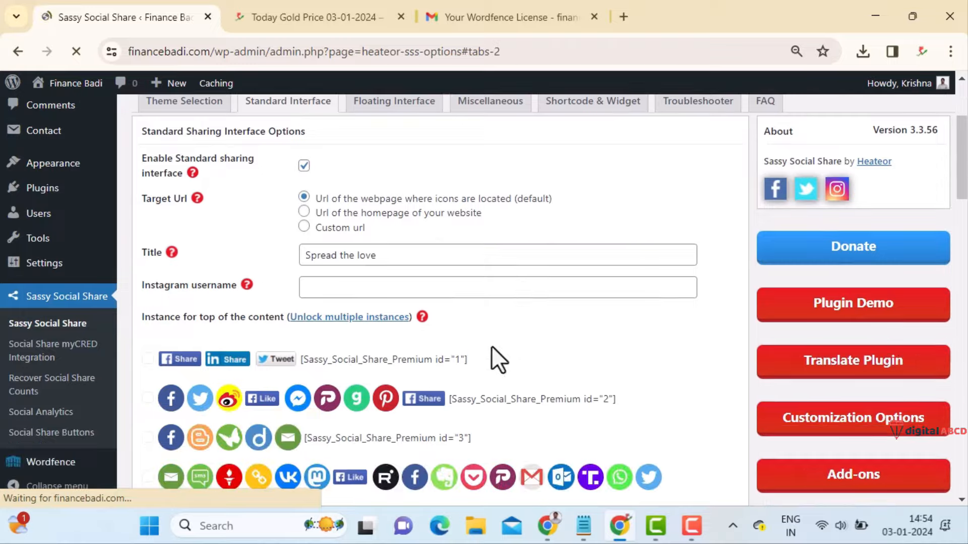
{"action": "scroll", "coordinate": [403, 325], "scroll_direction": "up", "scroll_amount": 2}
- Reload the Today Gold Price post to verify the Telegram-first share row, then return to settings
{"action": "left_click", "coordinate": [394, 182]}
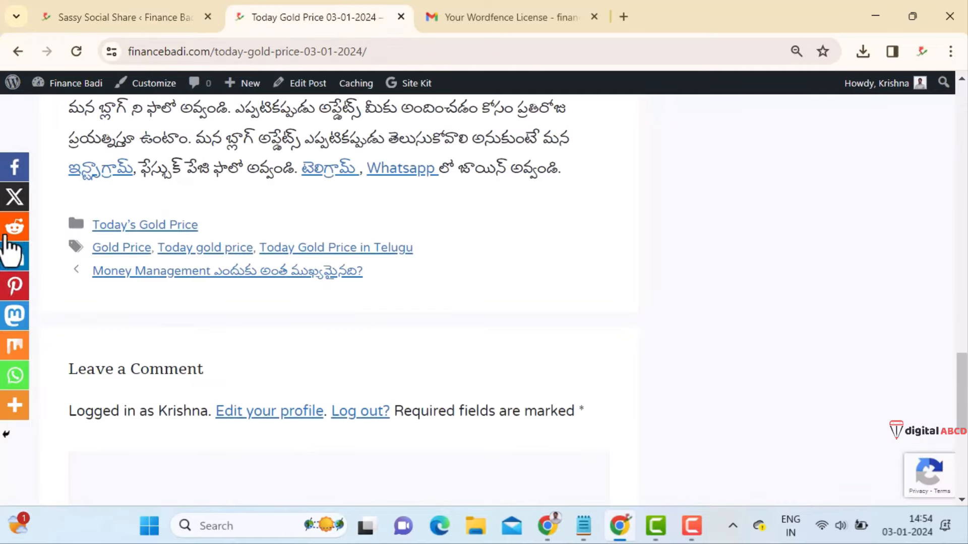
{"action": "scroll", "coordinate": [14, 379], "scroll_direction": "up", "scroll_amount": 15}
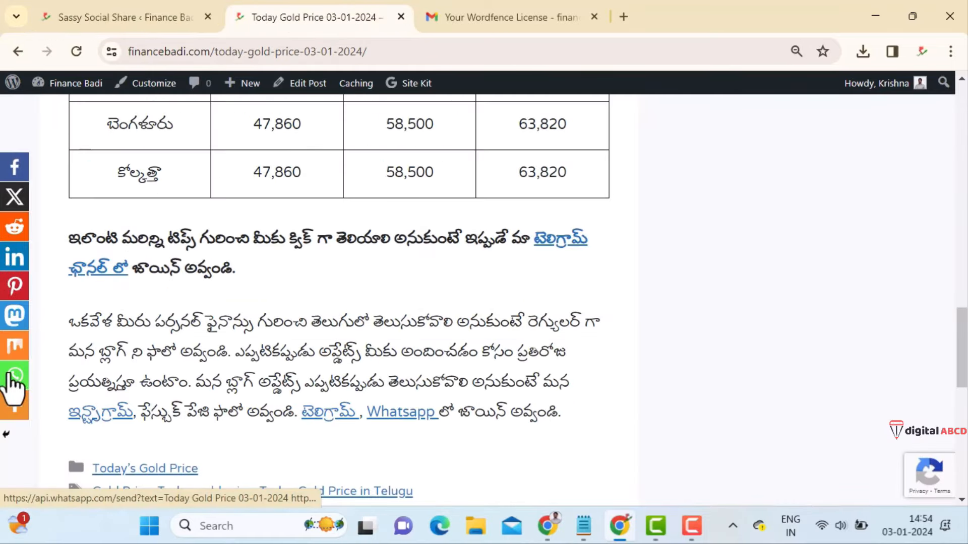
{"action": "scroll", "coordinate": [14, 379], "scroll_direction": "up", "scroll_amount": 5}
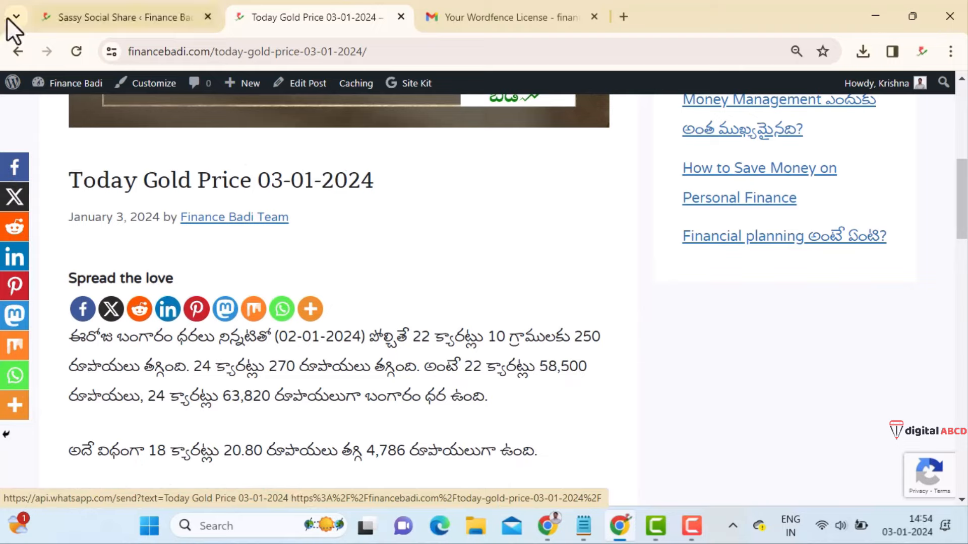
{"action": "left_click", "coordinate": [76, 51]}
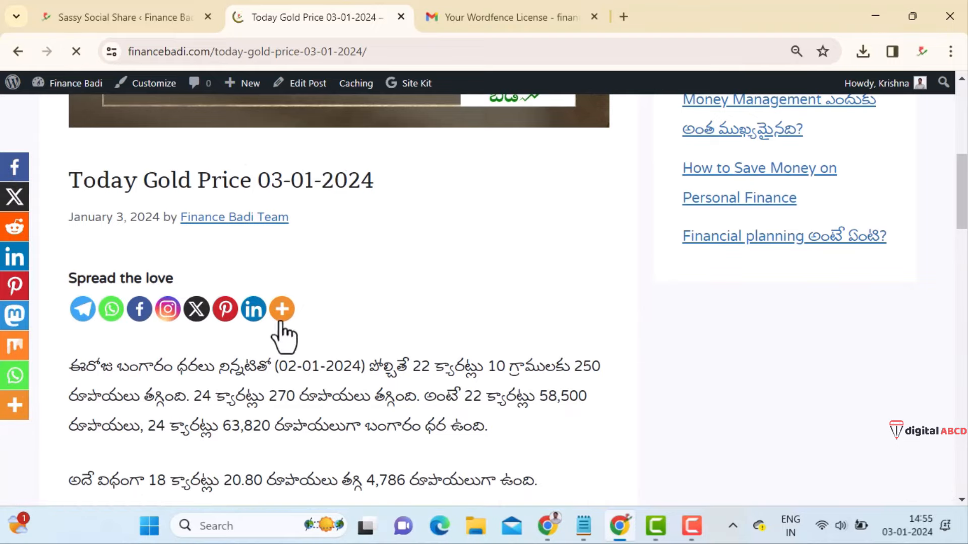
{"action": "left_click", "coordinate": [176, 18]}
- In the Floating Interface, remove Facebook from the floating share bar
{"action": "left_click", "coordinate": [383, 272]}
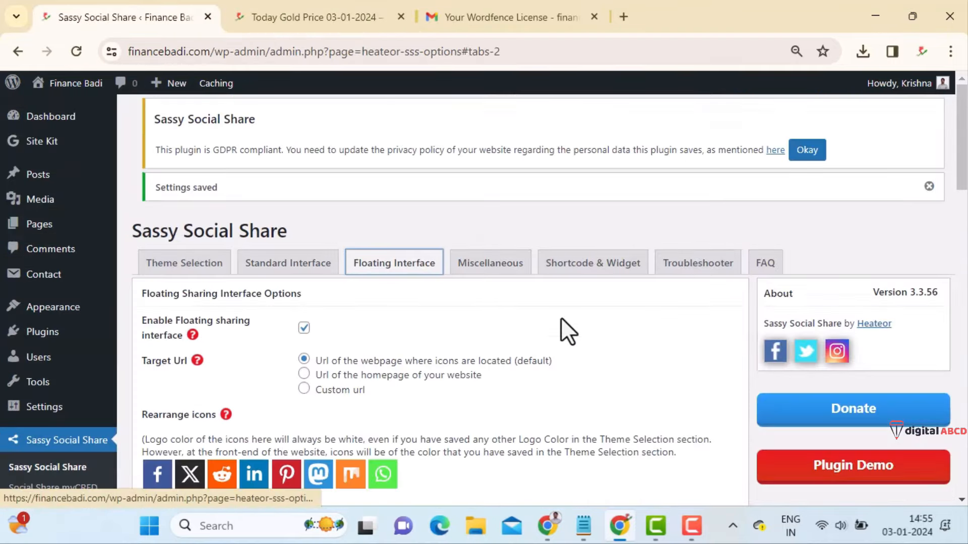
{"action": "scroll", "coordinate": [560, 315], "scroll_direction": "down", "scroll_amount": 6}
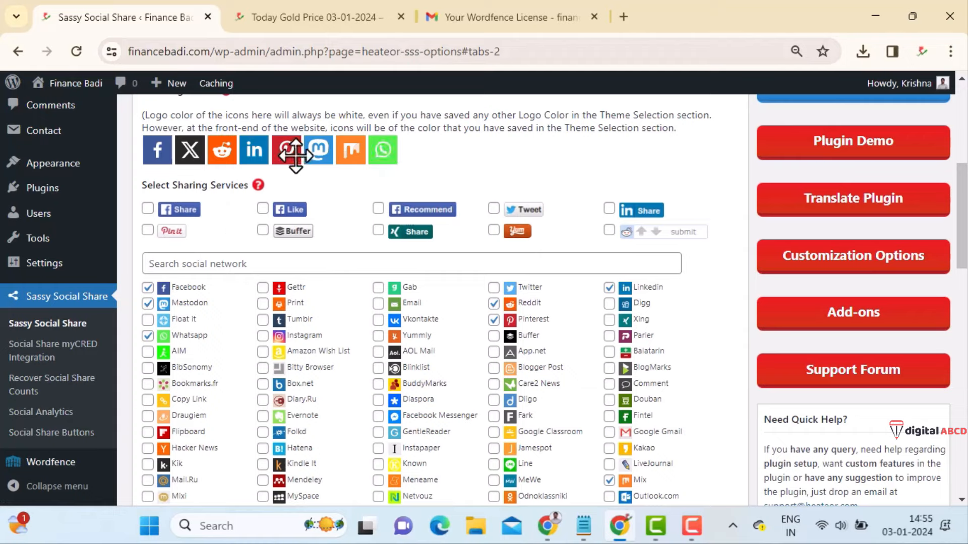
{"action": "left_click", "coordinate": [148, 290]}
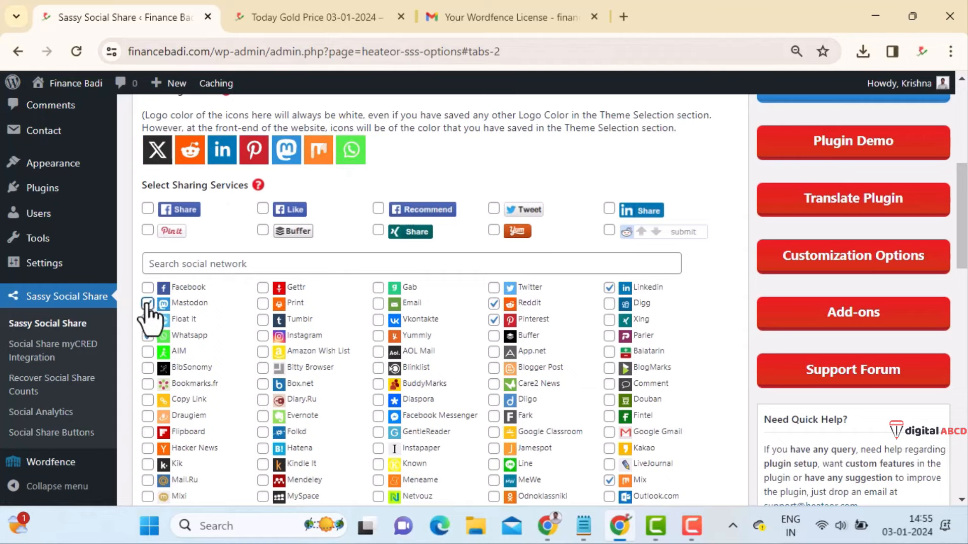
{"action": "scroll", "coordinate": [287, 343], "scroll_direction": "down", "scroll_amount": 5}
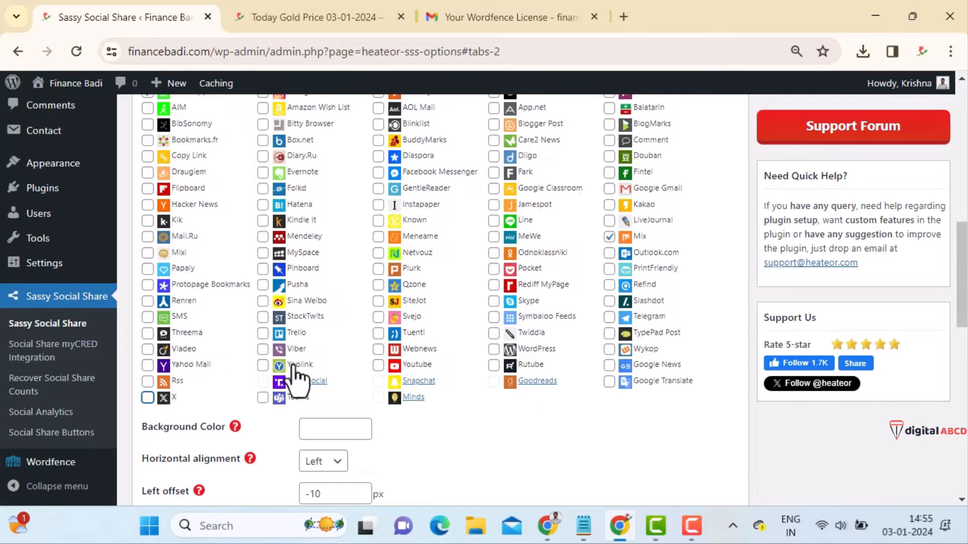
{"action": "scroll", "coordinate": [298, 378], "scroll_direction": "up", "scroll_amount": 3}
{"action": "scroll", "coordinate": [296, 312], "scroll_direction": "down", "scroll_amount": 4}
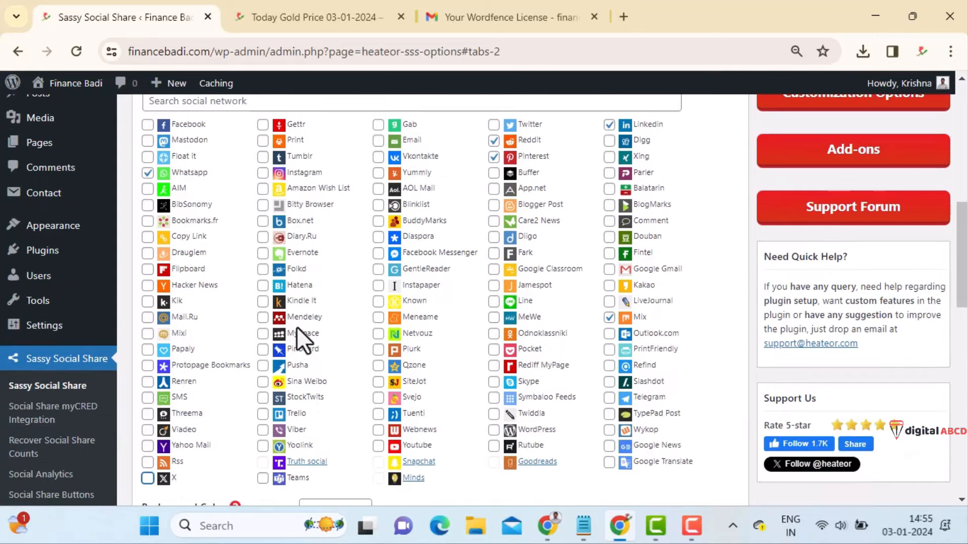
{"action": "scroll", "coordinate": [328, 323], "scroll_direction": "up", "scroll_amount": 4}
{"action": "scroll", "coordinate": [409, 321], "scroll_direction": "down", "scroll_amount": 3}
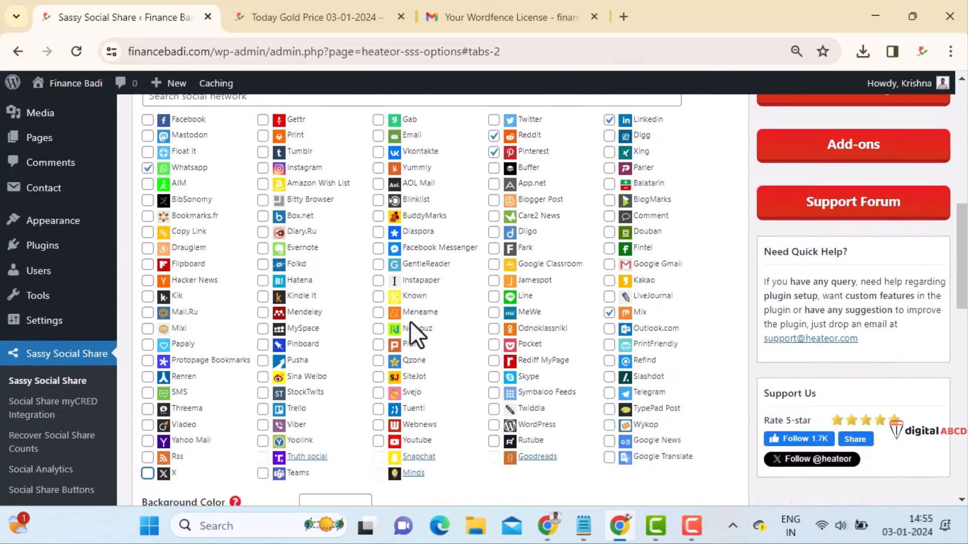
{"action": "scroll", "coordinate": [499, 333], "scroll_direction": "up", "scroll_amount": 1}
{"action": "scroll", "coordinate": [510, 343], "scroll_direction": "up", "scroll_amount": 1}
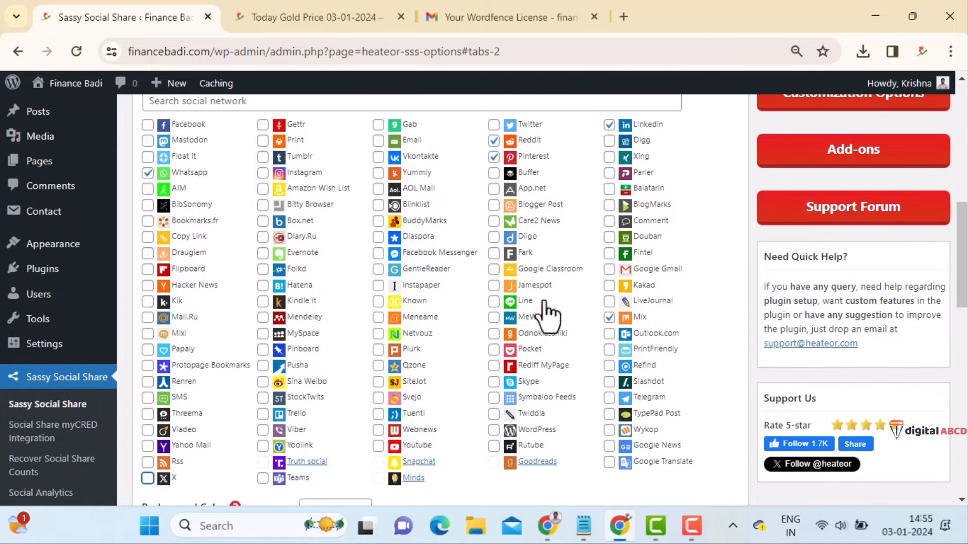
- Remove Reddit, Pinterest and Mix from the floating share bar
{"action": "left_click", "coordinate": [493, 140]}
{"action": "left_click", "coordinate": [494, 156]}
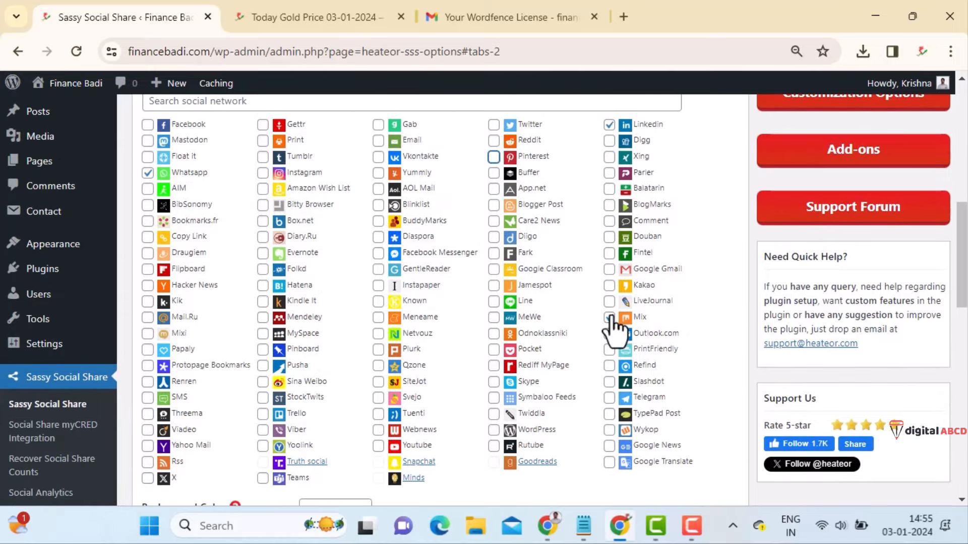
{"action": "left_click", "coordinate": [608, 316]}
{"action": "scroll", "coordinate": [534, 297], "scroll_direction": "up", "scroll_amount": 5}
{"action": "scroll", "coordinate": [519, 308], "scroll_direction": "up", "scroll_amount": 3}
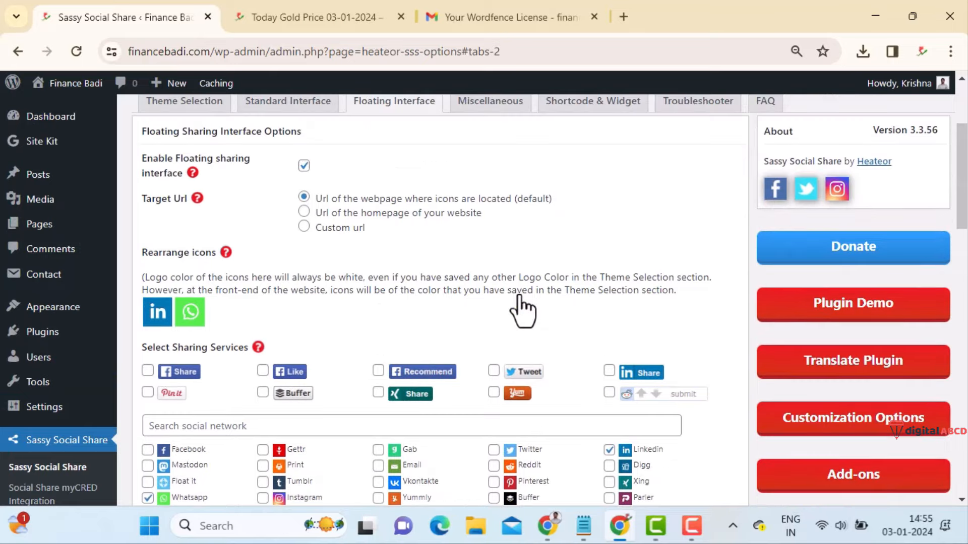
{"action": "scroll", "coordinate": [520, 297], "scroll_direction": "down", "scroll_amount": 1}
{"action": "scroll", "coordinate": [223, 362], "scroll_direction": "down", "scroll_amount": 4}
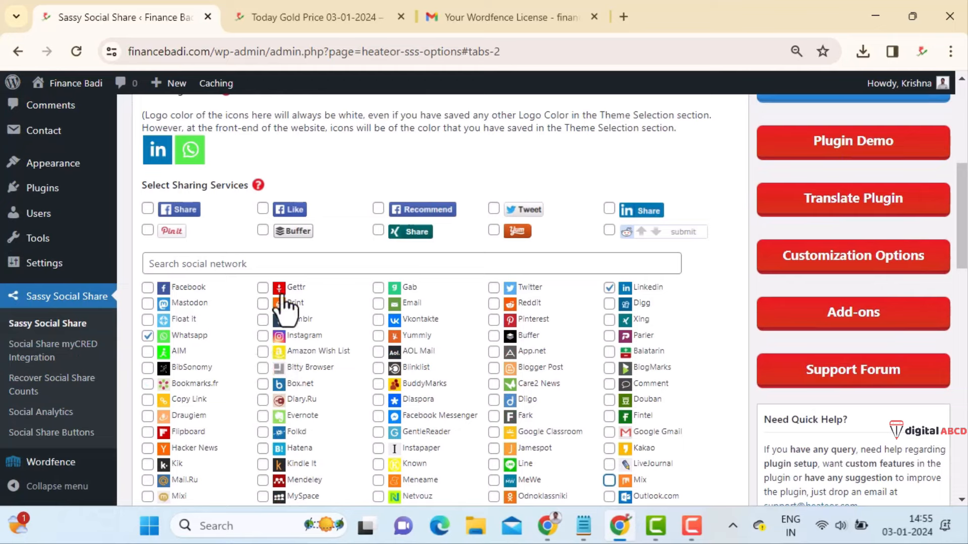
- Search 'tele' to add Telegram, then search 'iin' to remove LinkedIn from the floating bar
{"action": "left_click", "coordinate": [280, 262]}
{"action": "type", "text": "tele"}
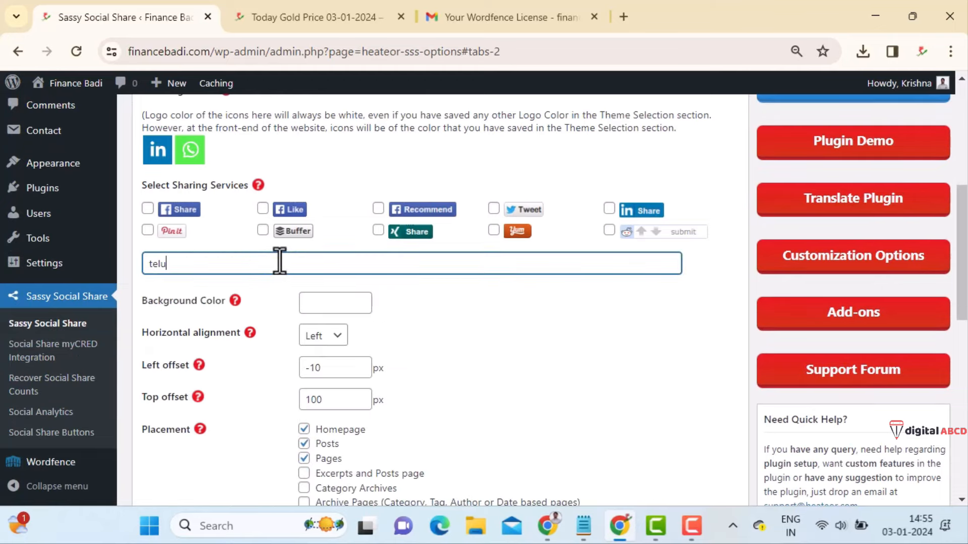
{"action": "left_click", "coordinate": [148, 288]}
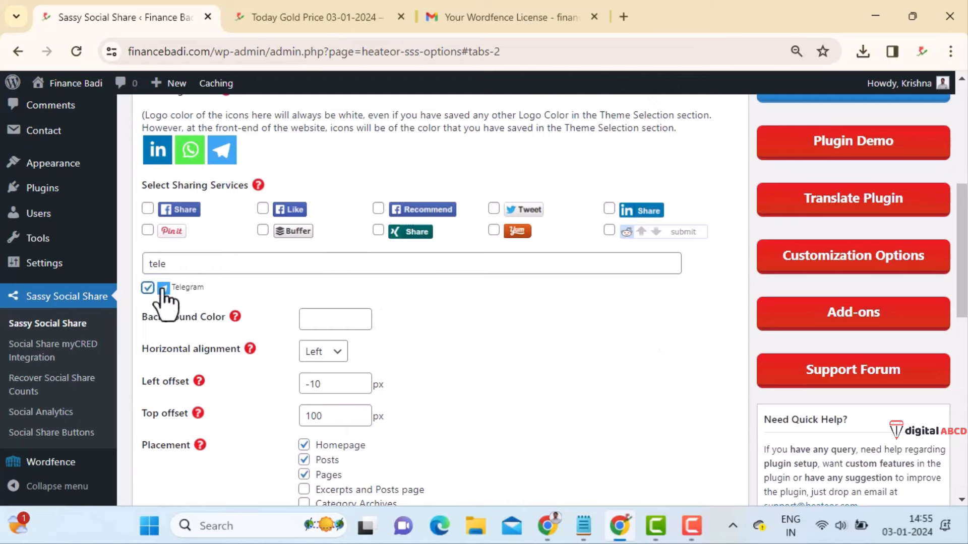
{"action": "left_click_drag", "start_coordinate": [211, 265], "coordinate": [123, 264]}
{"action": "type", "text": "iin"}
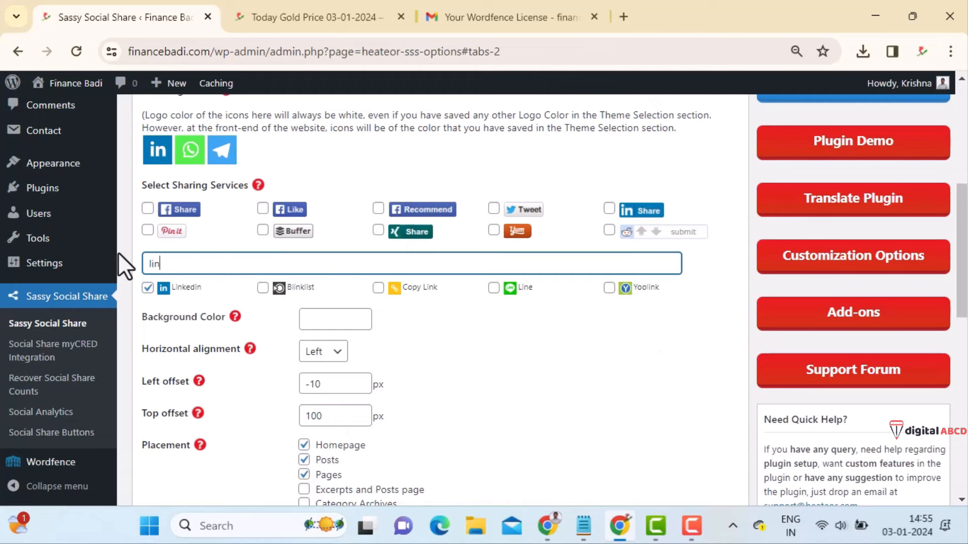
{"action": "left_click", "coordinate": [148, 288]}
{"action": "left_click", "coordinate": [148, 288]}
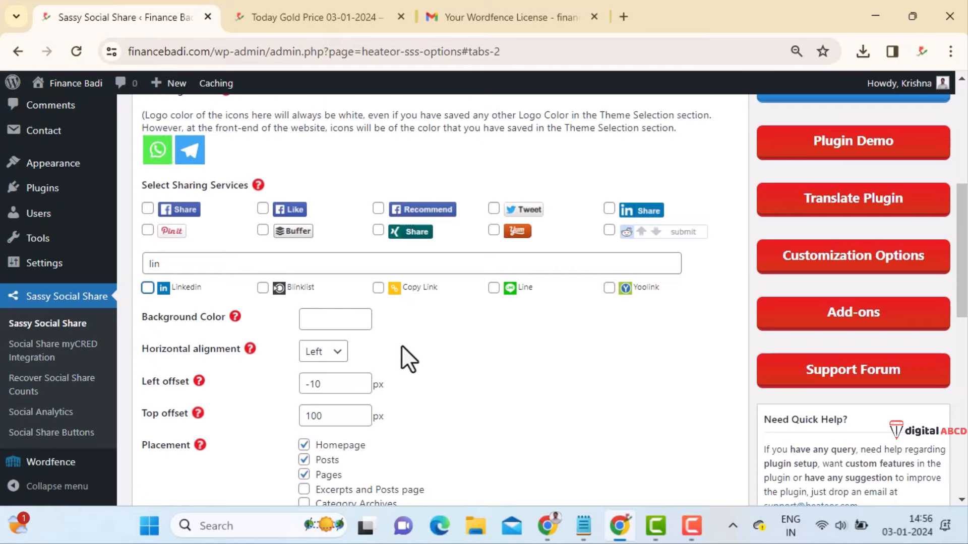
{"action": "scroll", "coordinate": [404, 347], "scroll_direction": "down", "scroll_amount": 5}
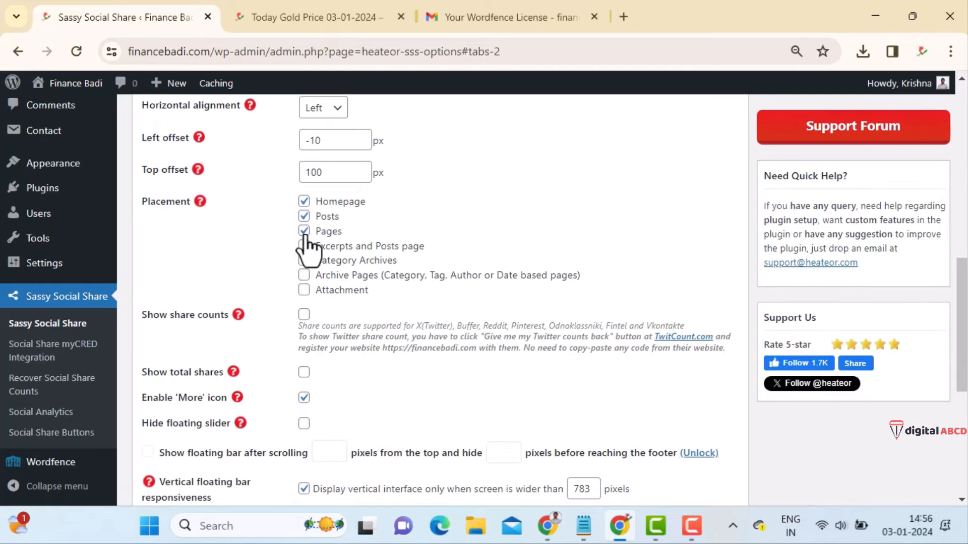
- Hide the floating bar on Pages, keep the 'More' icon, and save the floating settings
{"action": "left_click", "coordinate": [327, 232]}
{"action": "scroll", "coordinate": [403, 295], "scroll_direction": "down", "scroll_amount": 3}
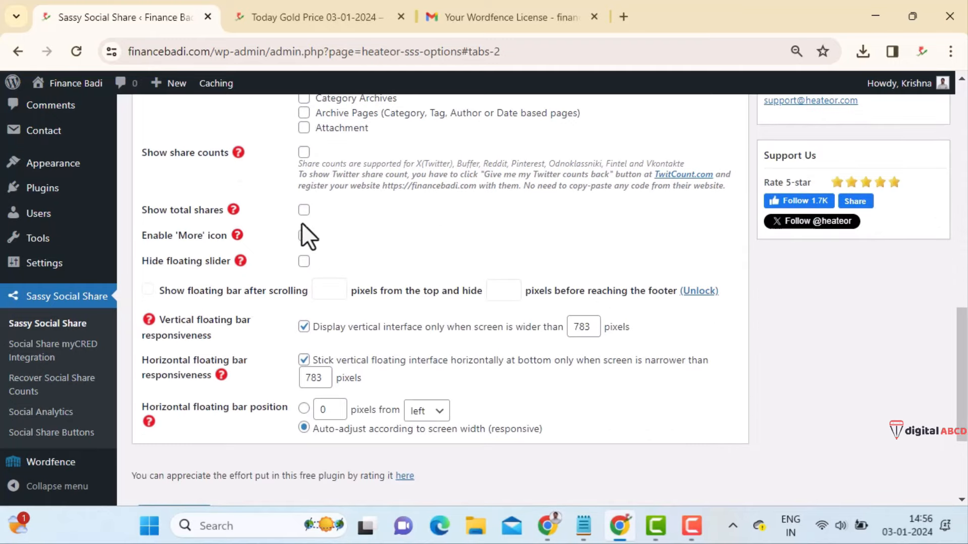
{"action": "left_click", "coordinate": [304, 235]}
{"action": "scroll", "coordinate": [497, 417], "scroll_direction": "down", "scroll_amount": 3}
{"action": "scroll", "coordinate": [501, 400], "scroll_direction": "up", "scroll_amount": 5}
{"action": "scroll", "coordinate": [276, 410], "scroll_direction": "down", "scroll_amount": 5}
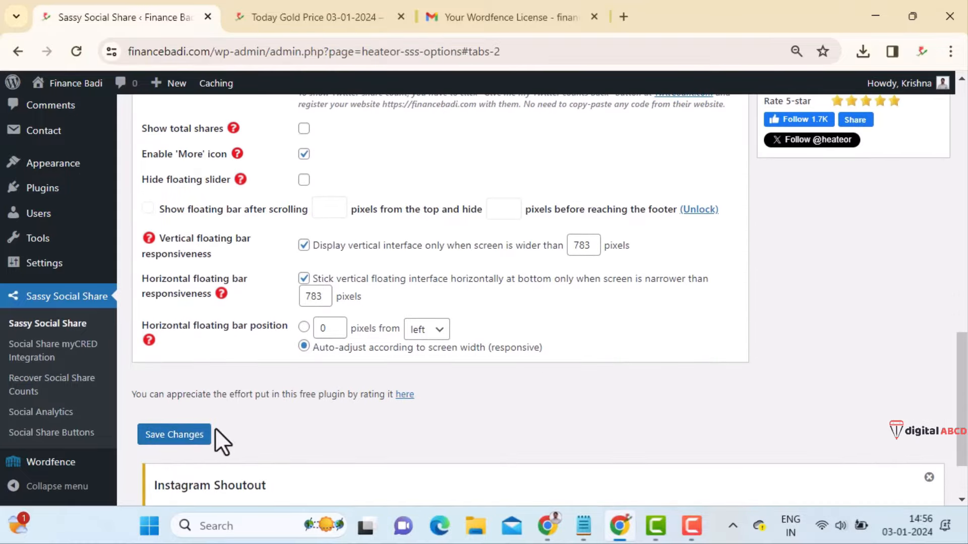
{"action": "left_click", "coordinate": [174, 436]}
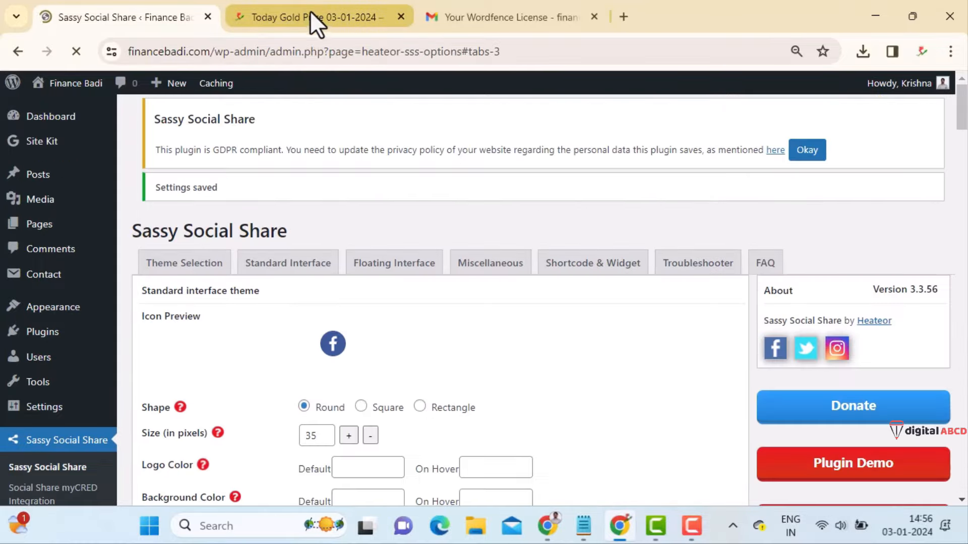
- Reload the Today Gold Price post to check the WhatsApp and Telegram floating bar
{"action": "left_click", "coordinate": [311, 15]}
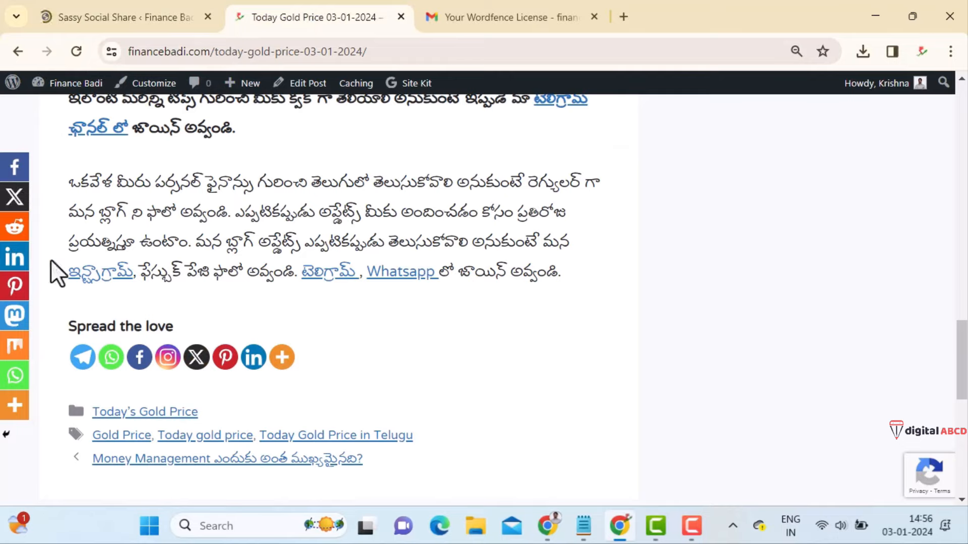
{"action": "left_click", "coordinate": [76, 52]}
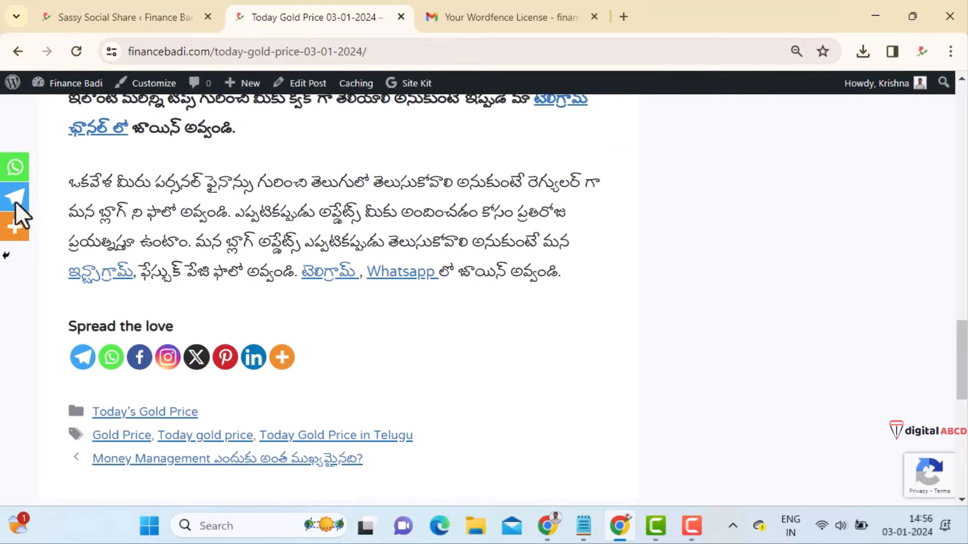
{"action": "scroll", "coordinate": [189, 267], "scroll_direction": "up", "scroll_amount": 15}
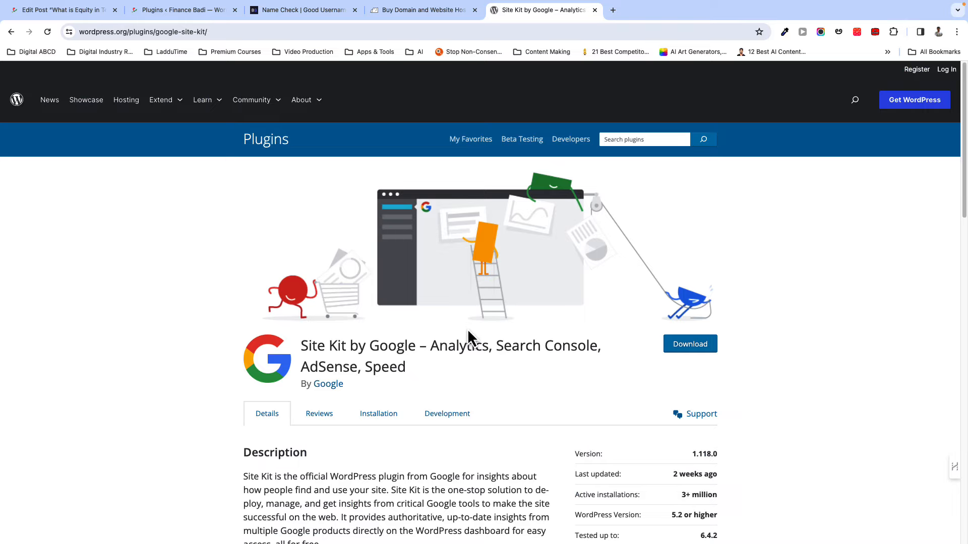
{"action": "scroll", "coordinate": [468, 336], "scroll_direction": "down", "scroll_amount": 1}
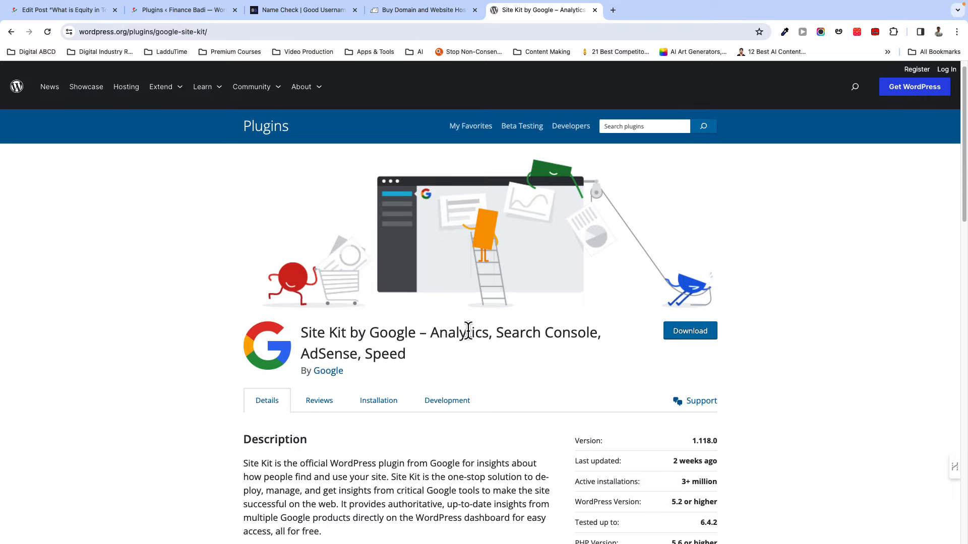
{"action": "scroll", "coordinate": [468, 332], "scroll_direction": "down", "scroll_amount": 1}
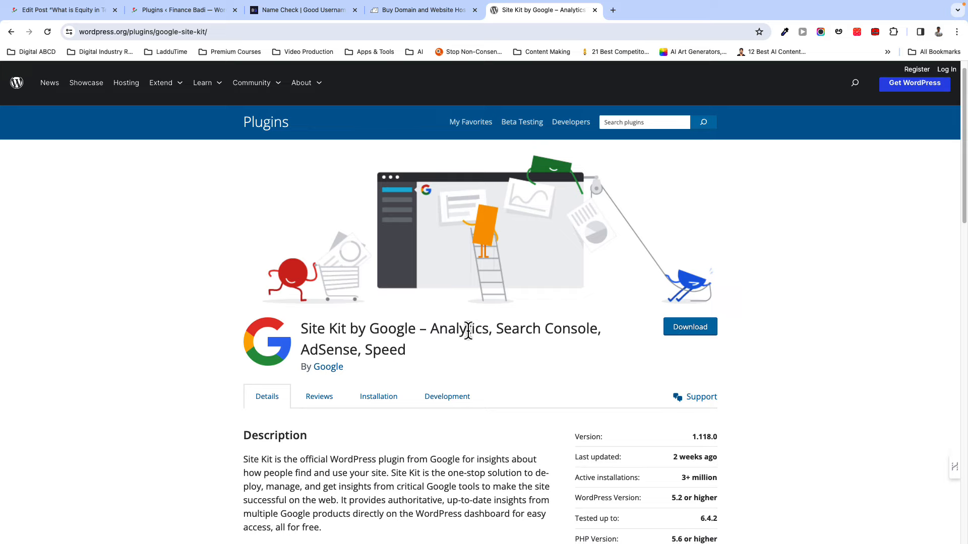
{"action": "scroll", "coordinate": [467, 331], "scroll_direction": "down", "scroll_amount": 4}
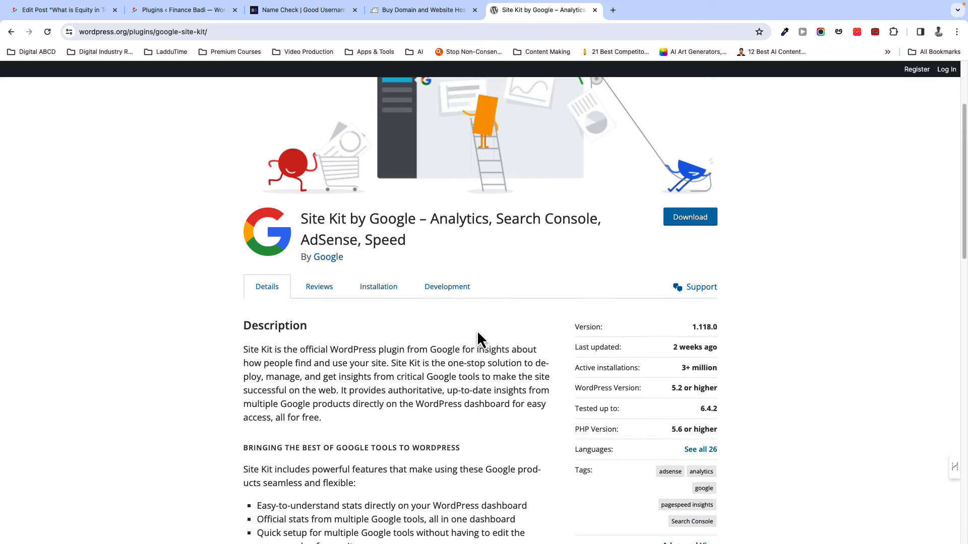
{"action": "scroll", "coordinate": [301, 276], "scroll_direction": "up", "scroll_amount": 1}
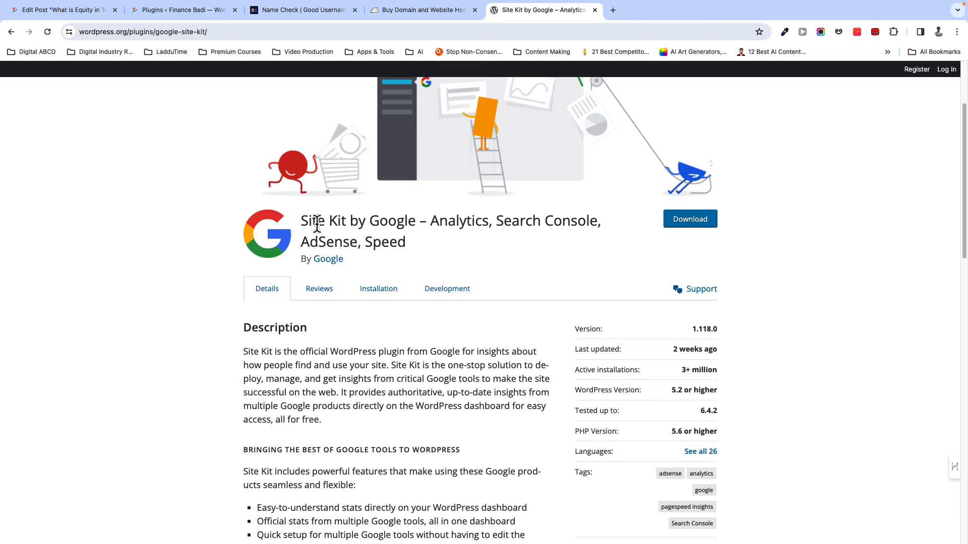
{"action": "scroll", "coordinate": [329, 326], "scroll_direction": "down", "scroll_amount": 3}
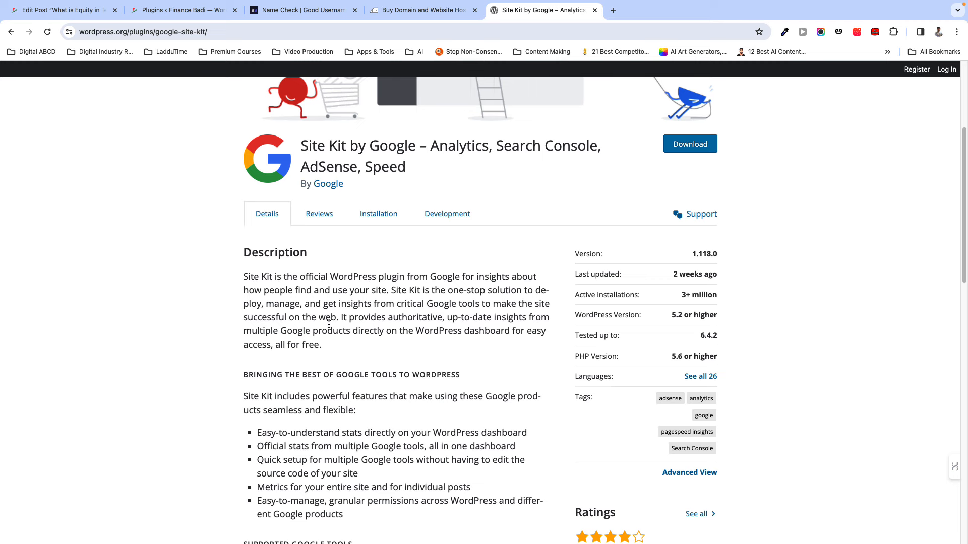
{"action": "scroll", "coordinate": [328, 325], "scroll_direction": "down", "scroll_amount": 1}
{"action": "scroll", "coordinate": [330, 344], "scroll_direction": "up", "scroll_amount": 5}
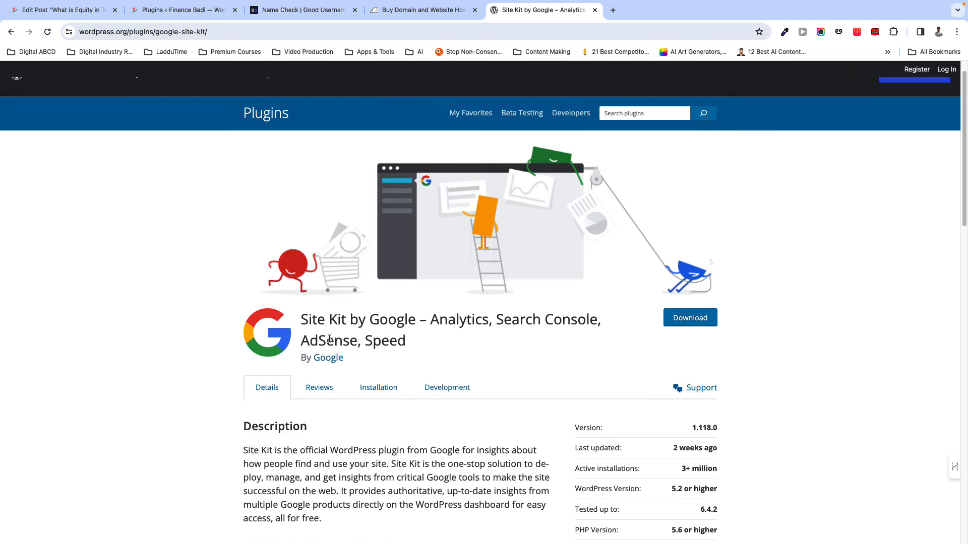
{"action": "scroll", "coordinate": [332, 340], "scroll_direction": "down", "scroll_amount": 5}
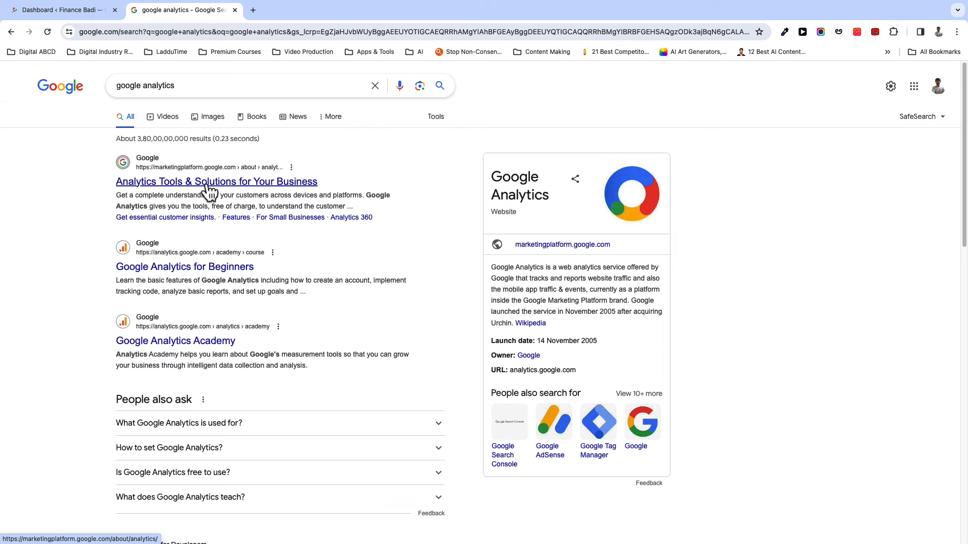
- Open the Google Analytics product page from the search results, sign in, and choose Start measuring
{"action": "left_click", "coordinate": [208, 183]}
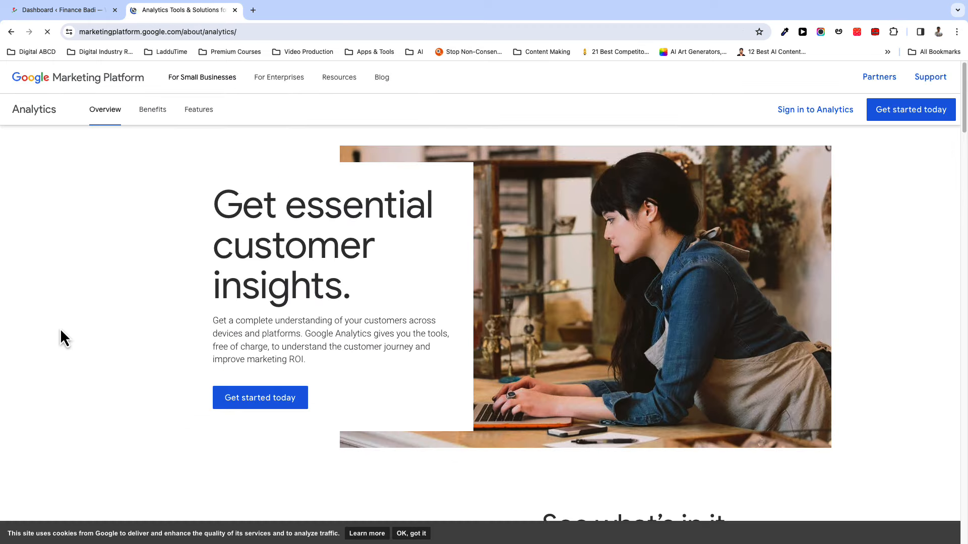
{"action": "scroll", "coordinate": [135, 391], "scroll_direction": "down", "scroll_amount": 10}
{"action": "scroll", "coordinate": [134, 392], "scroll_direction": "up", "scroll_amount": 10}
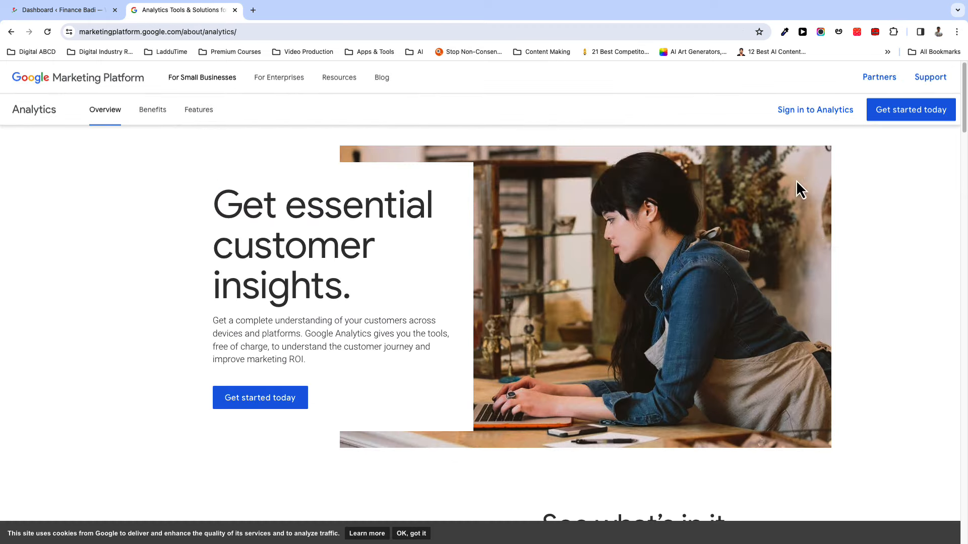
{"action": "left_click", "coordinate": [807, 113]}
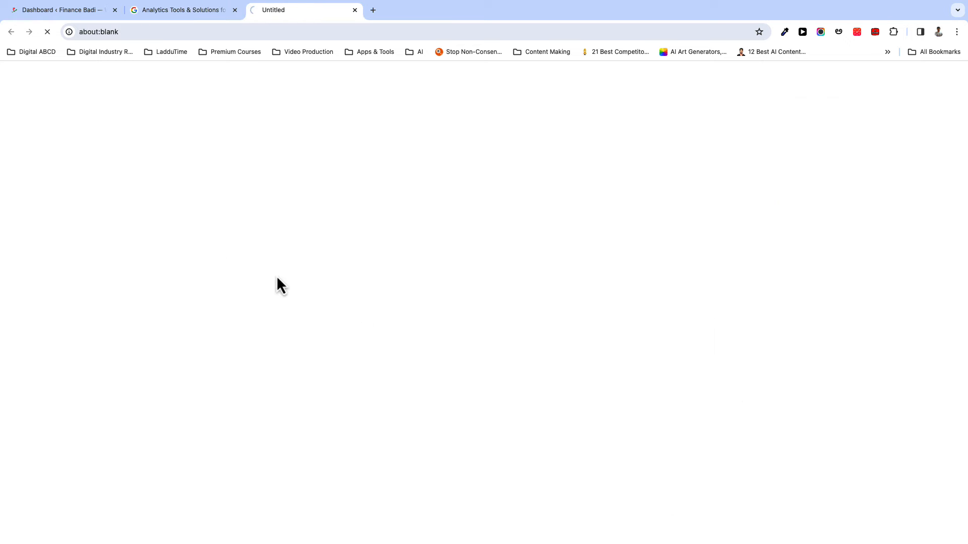
{"action": "left_click", "coordinate": [518, 226]}
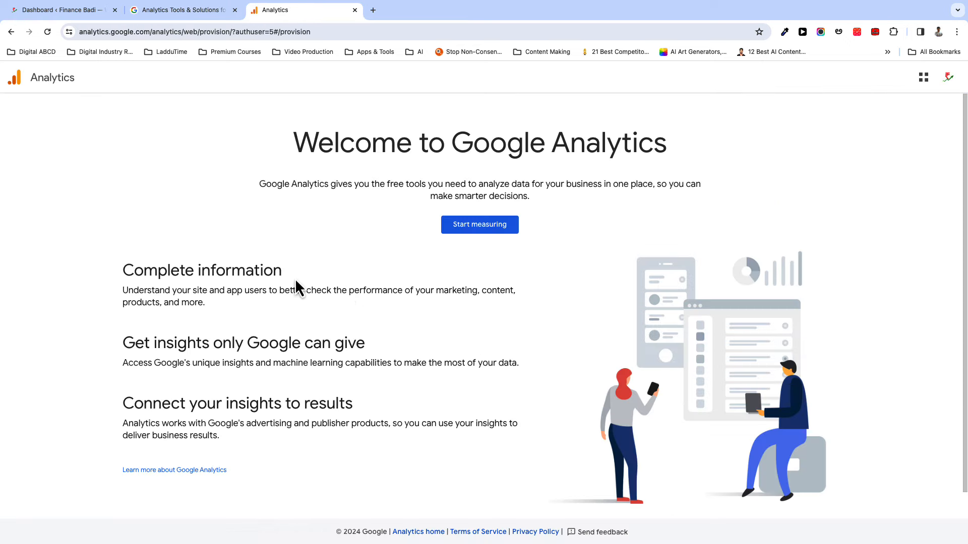
{"action": "left_click", "coordinate": [535, 227]}
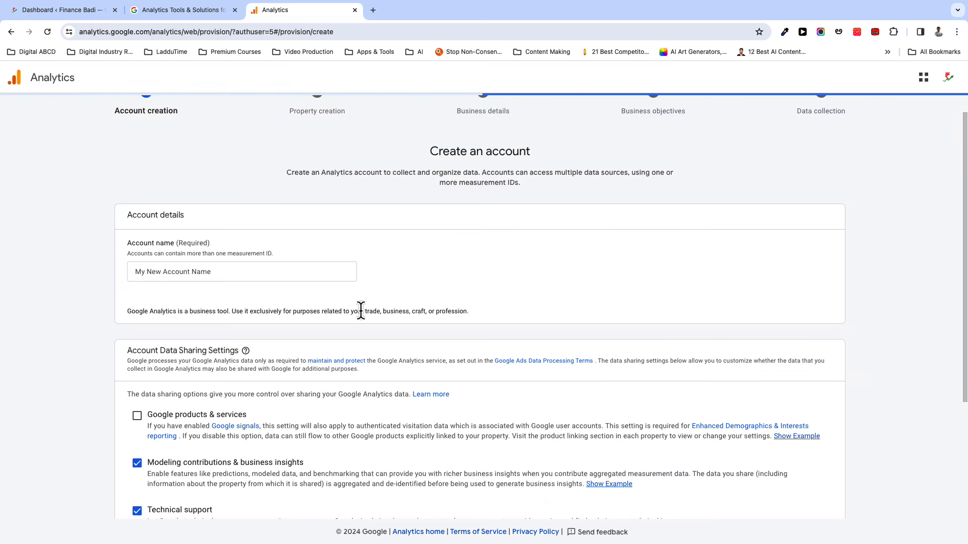
- Name the account 'financebadi', untick Modeling contributions & business insights, and continue
{"action": "scroll", "coordinate": [361, 309], "scroll_direction": "up", "scroll_amount": 1}
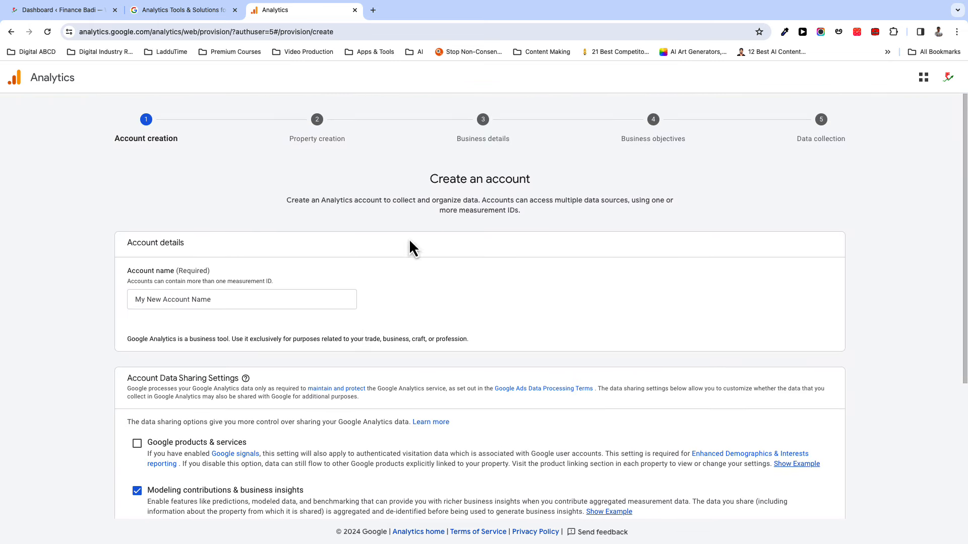
{"action": "left_click", "coordinate": [175, 301]}
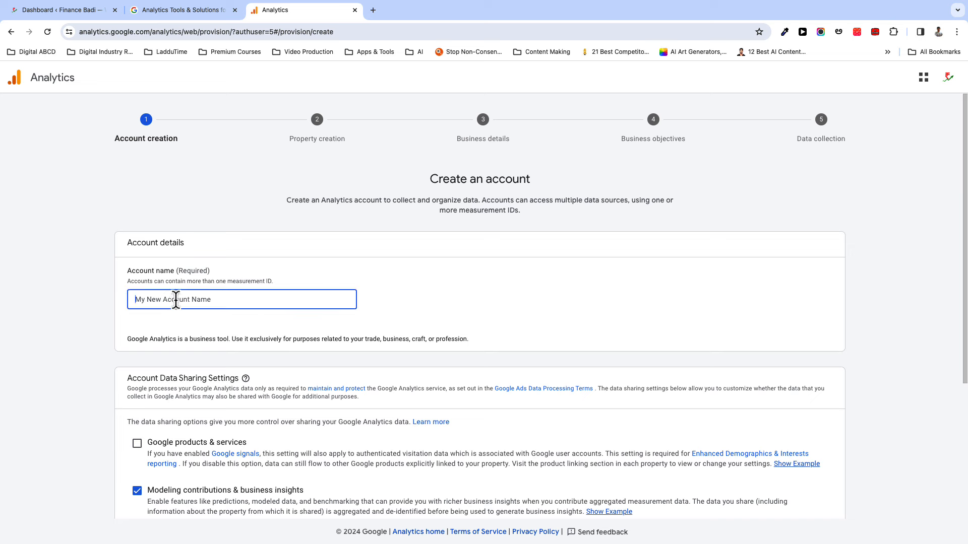
{"action": "type", "text": "financebadi"}
{"action": "scroll", "coordinate": [35, 385], "scroll_direction": "down", "scroll_amount": 5}
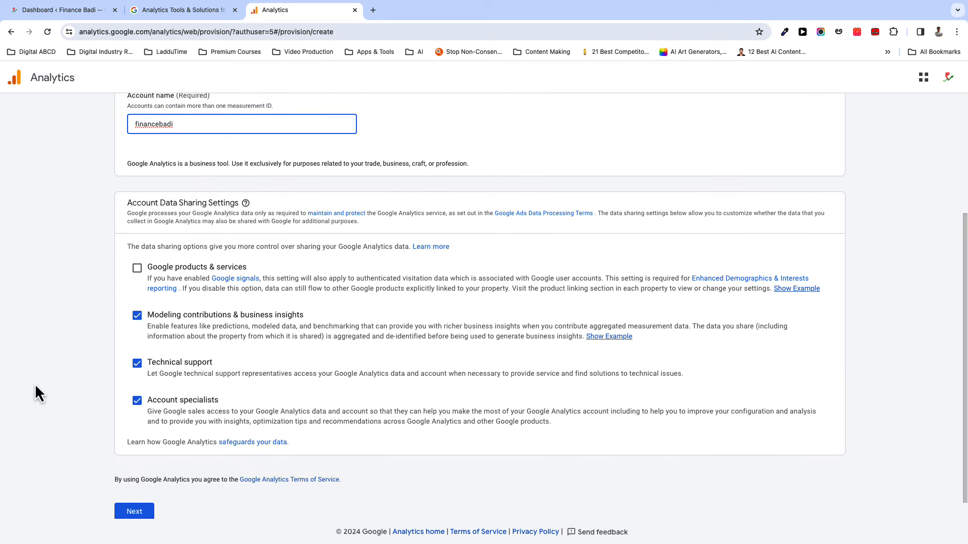
{"action": "scroll", "coordinate": [36, 386], "scroll_direction": "down", "scroll_amount": 1}
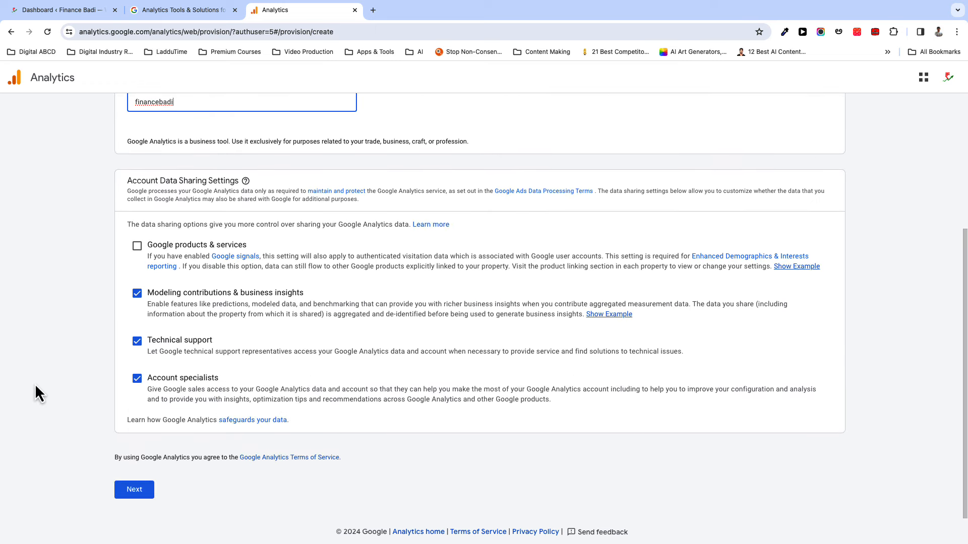
{"action": "left_click", "coordinate": [137, 293]}
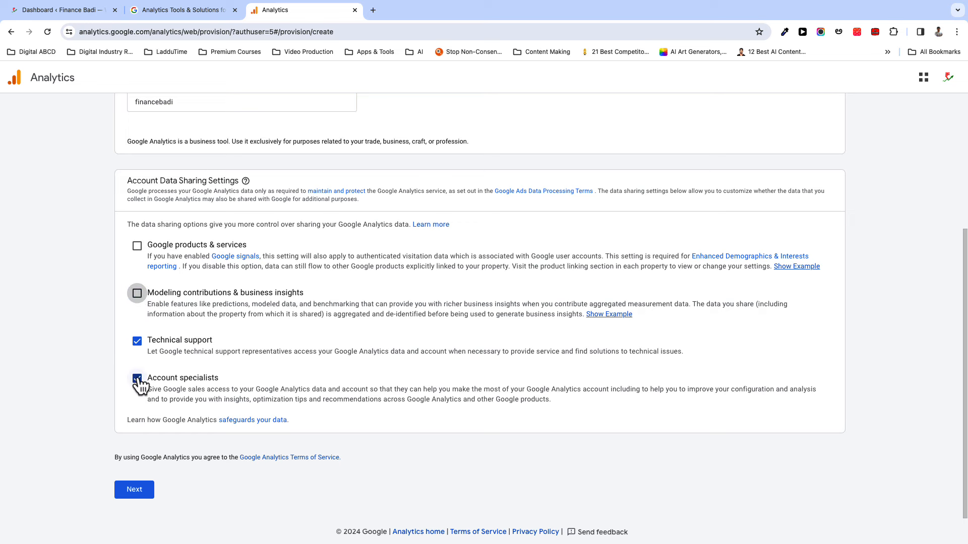
{"action": "left_click", "coordinate": [145, 490]}
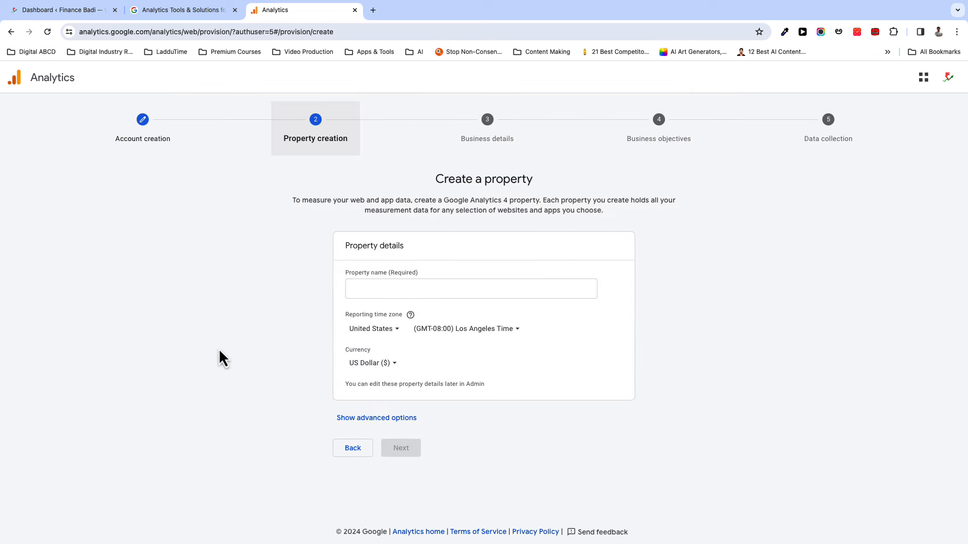
- Name the property financebadi with India time zone and Indian Rupee currency
{"action": "left_click", "coordinate": [363, 294]}
{"action": "left_click", "coordinate": [370, 291]}
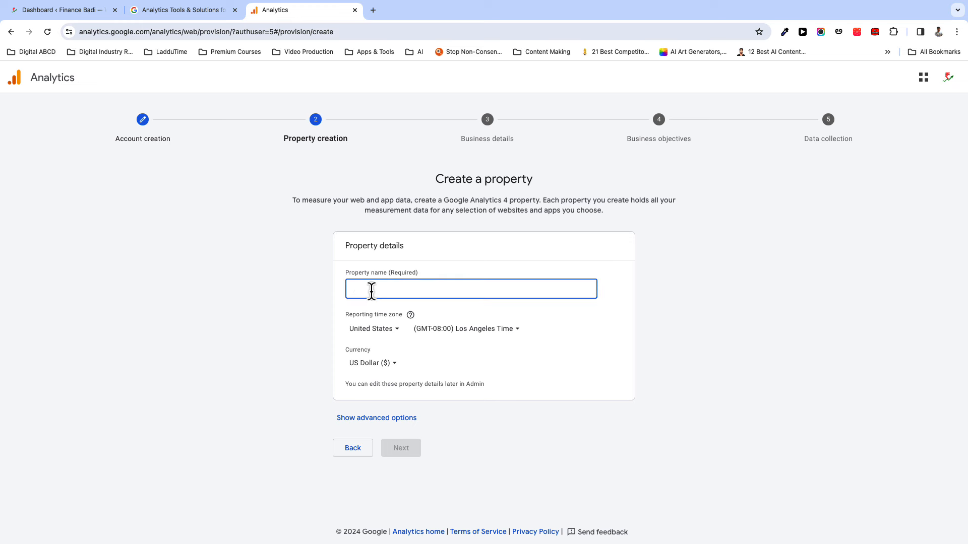
{"action": "type", "text": "financebadi"}
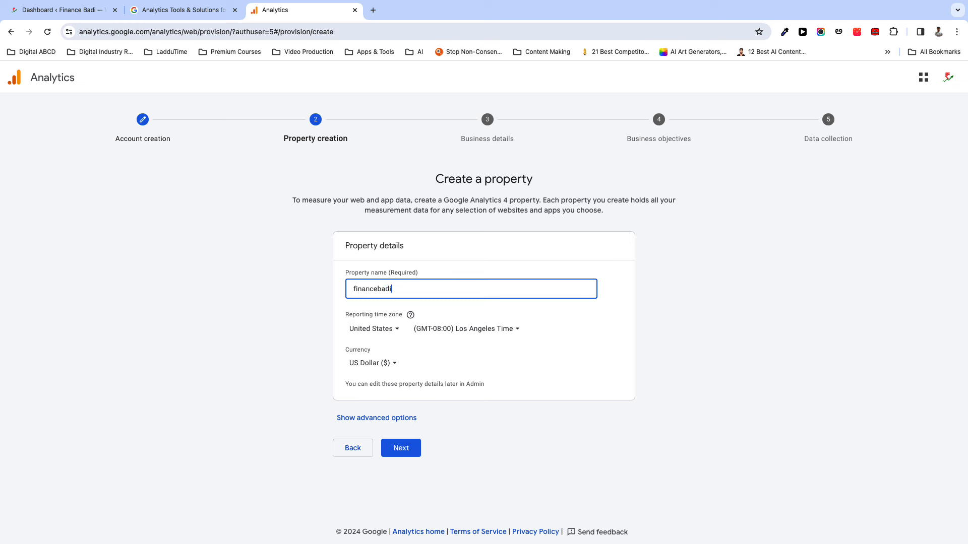
{"action": "left_click", "coordinate": [385, 331]}
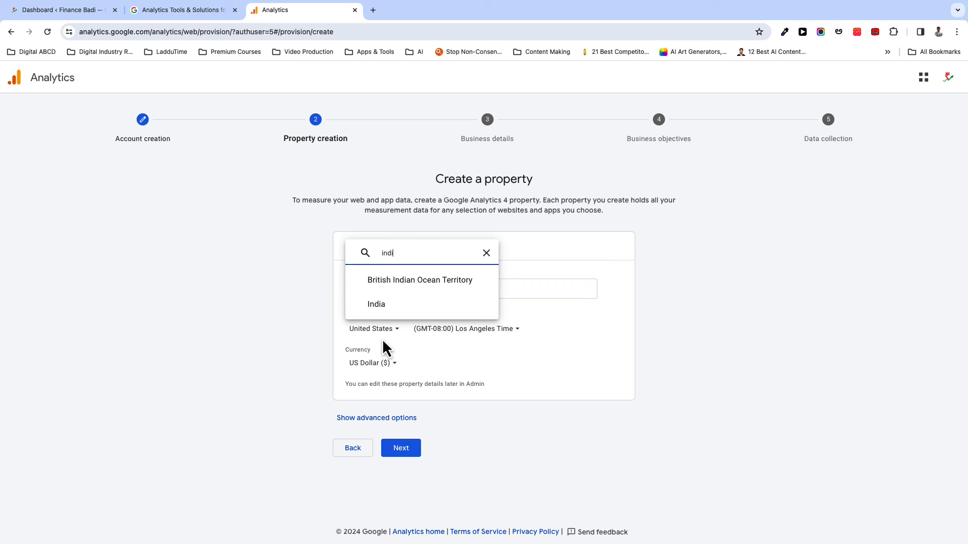
{"action": "left_click", "coordinate": [379, 305]}
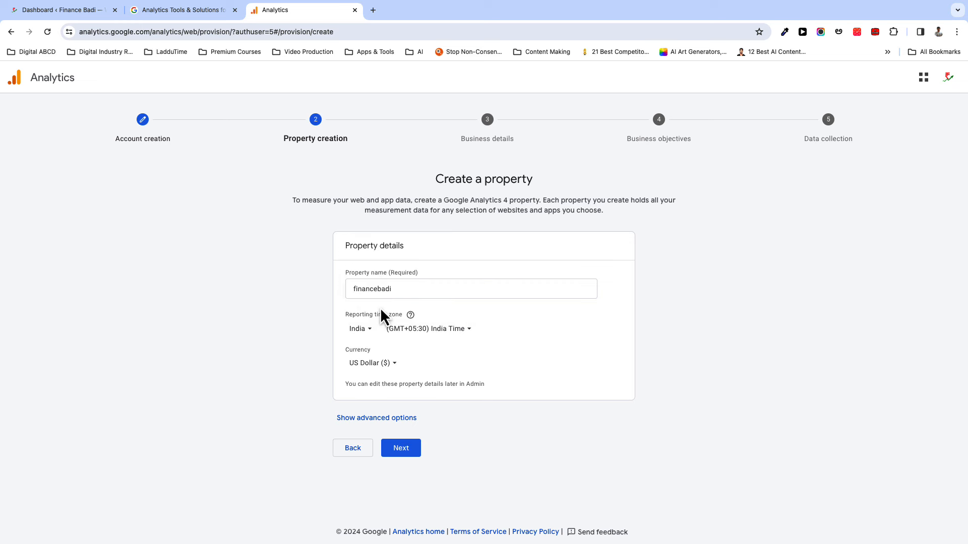
{"action": "left_click", "coordinate": [391, 365]}
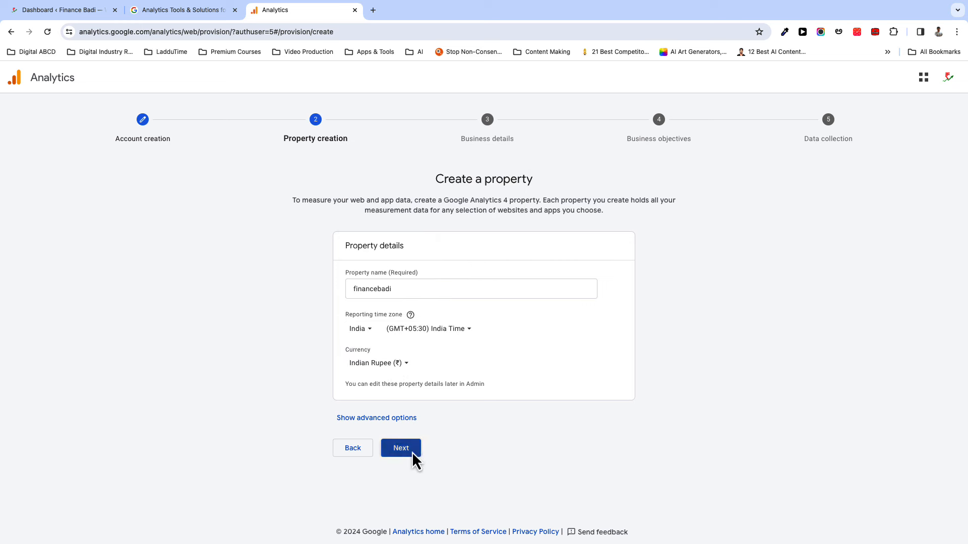
{"action": "left_click", "coordinate": [412, 451]}
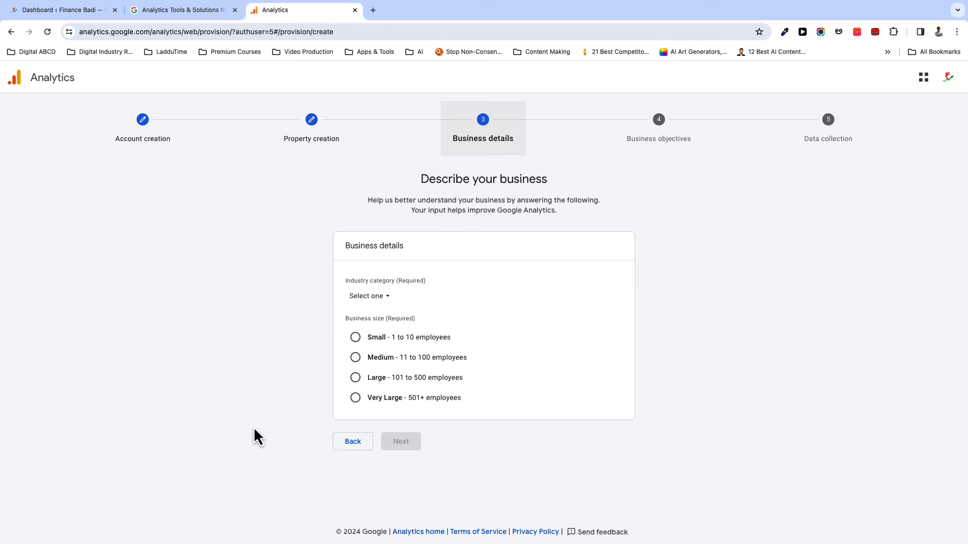
- Set the business details to Finance industry and Small (1 to 10 employees) size
{"action": "left_click", "coordinate": [393, 300]}
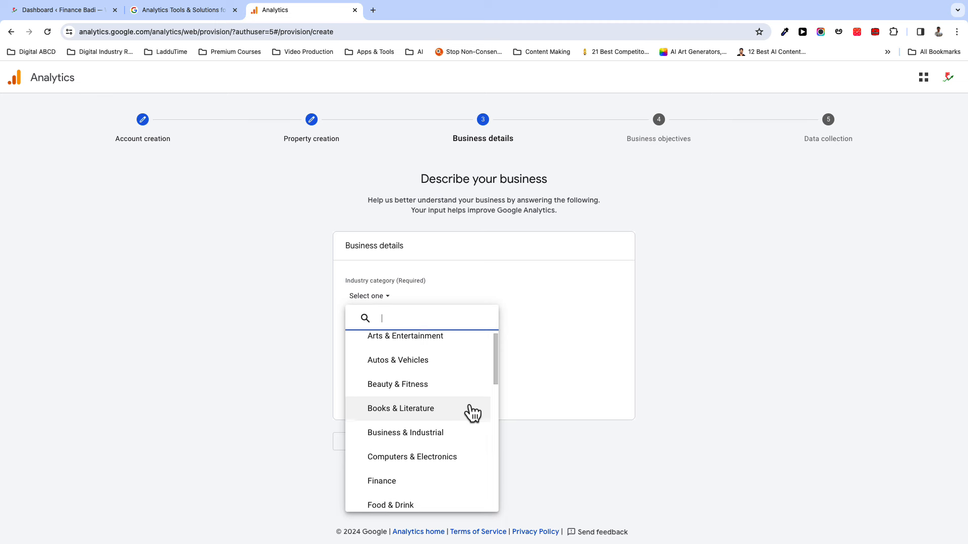
{"action": "scroll", "coordinate": [473, 416], "scroll_direction": "down", "scroll_amount": 1}
{"action": "scroll", "coordinate": [472, 418], "scroll_direction": "down", "scroll_amount": 1}
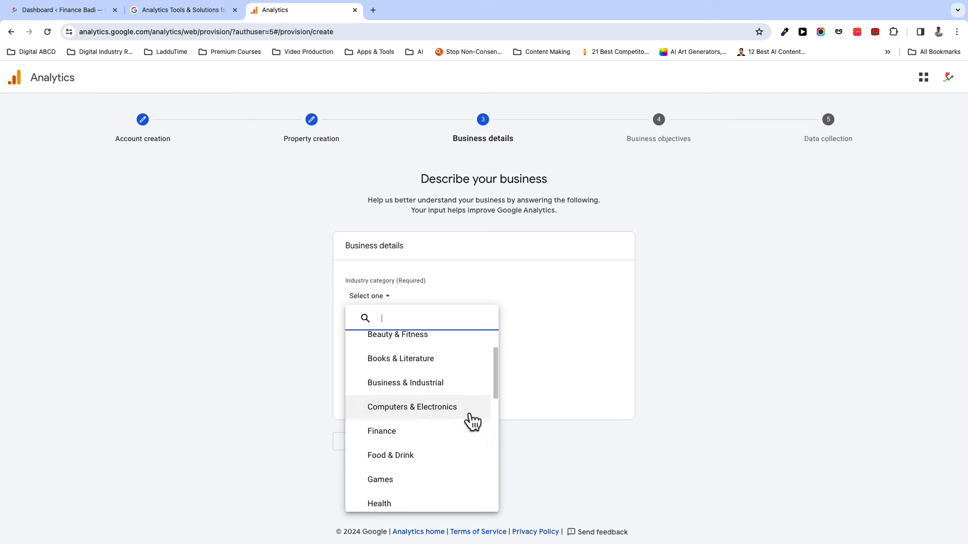
{"action": "left_click", "coordinate": [396, 420]}
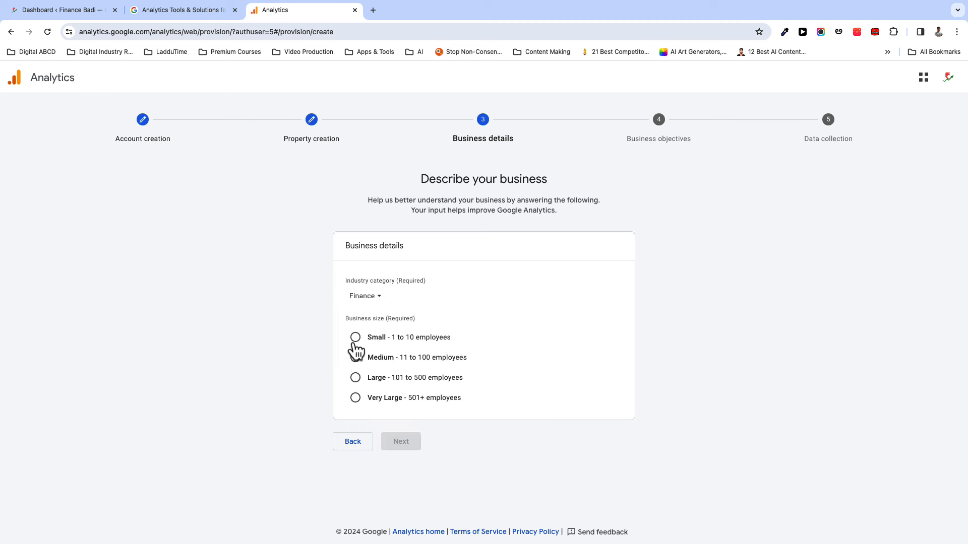
{"action": "left_click", "coordinate": [355, 343]}
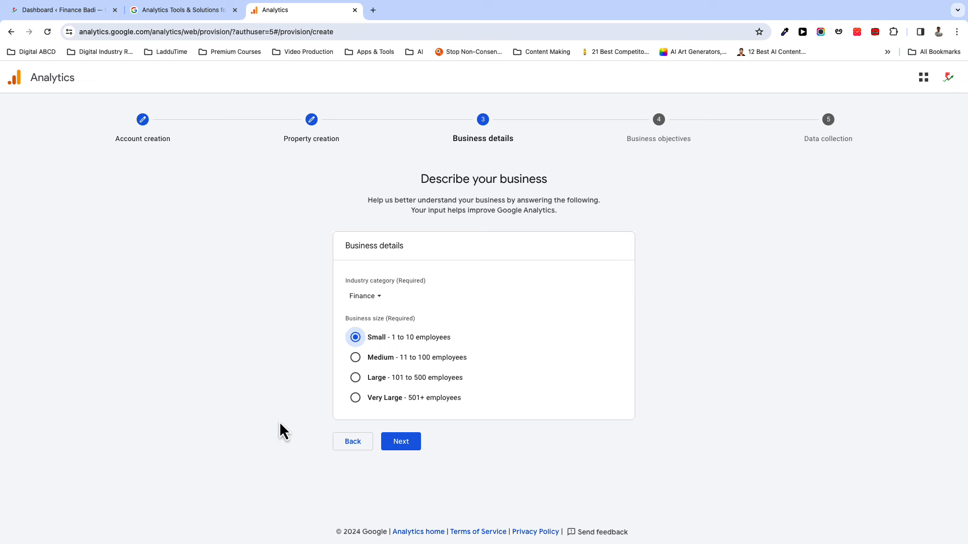
{"action": "left_click", "coordinate": [377, 299]}
{"action": "scroll", "coordinate": [453, 413], "scroll_direction": "down", "scroll_amount": 2}
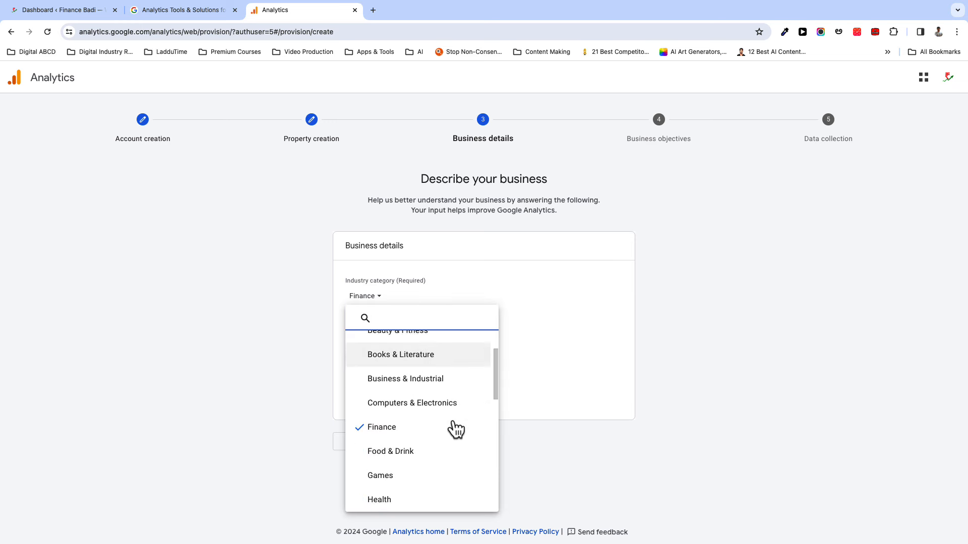
{"action": "scroll", "coordinate": [456, 428], "scroll_direction": "down", "scroll_amount": 4}
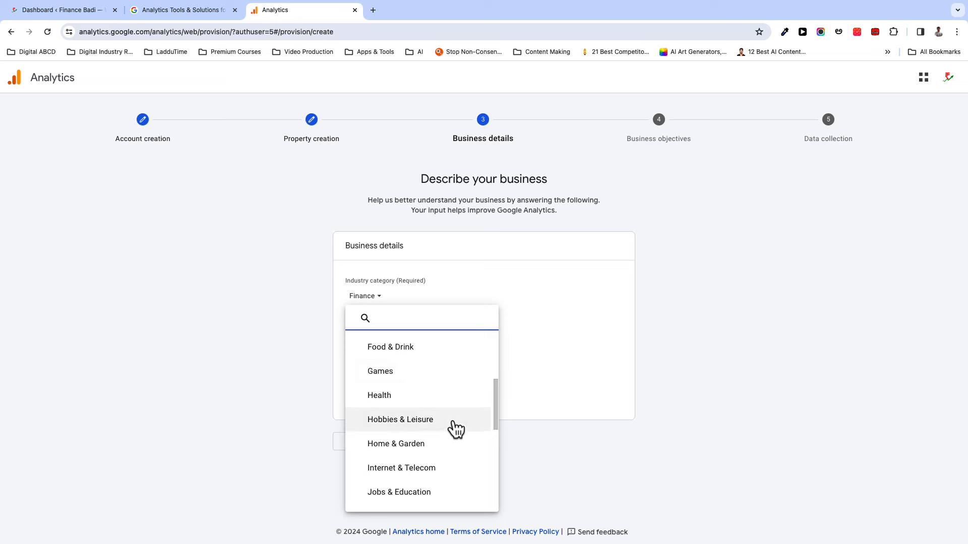
{"action": "left_click", "coordinate": [396, 441]}
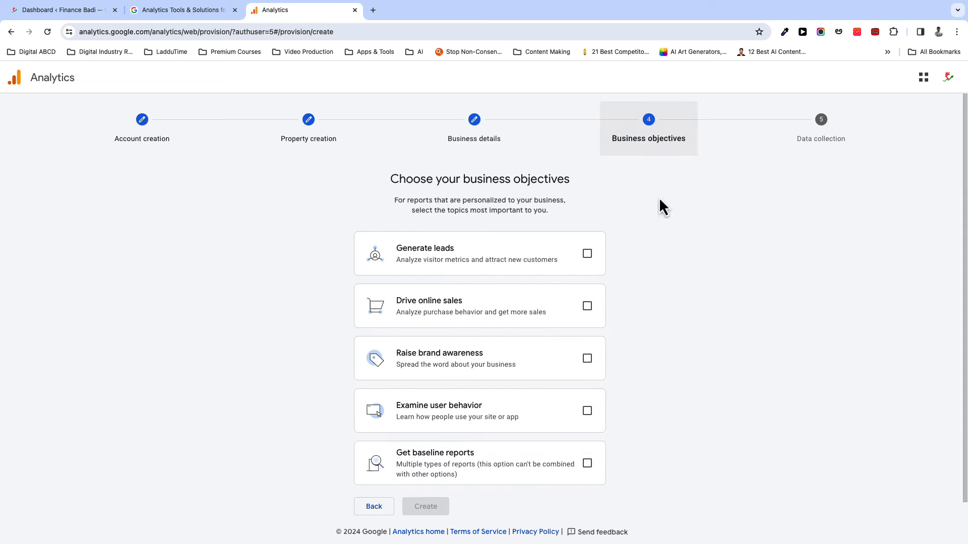
- Pick Generate leads and Raise brand awareness, create the account, and accept the GDPR and Analytics terms
{"action": "scroll", "coordinate": [732, 309], "scroll_direction": "down", "scroll_amount": 1}
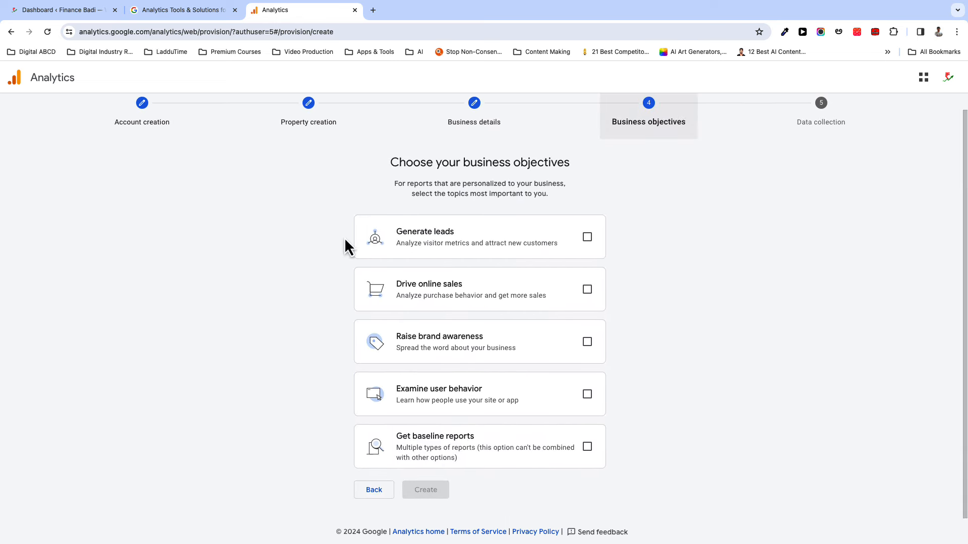
{"action": "left_click", "coordinate": [433, 221]}
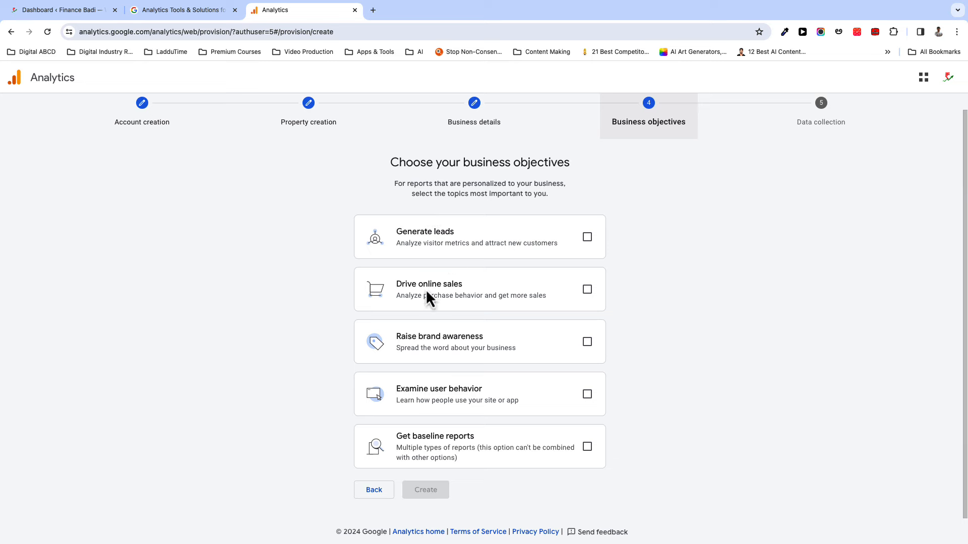
{"action": "left_click", "coordinate": [593, 343]}
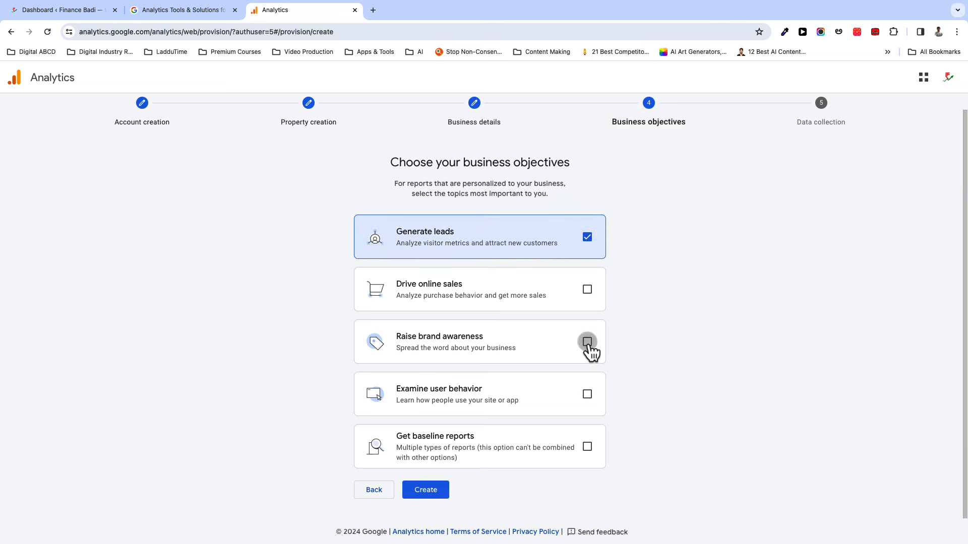
{"action": "left_click", "coordinate": [418, 496]}
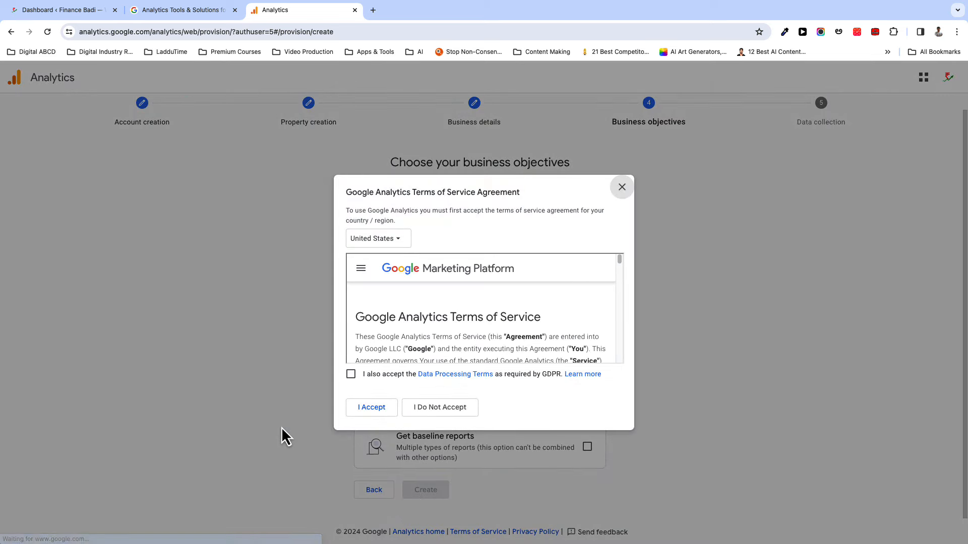
{"action": "left_click", "coordinate": [351, 374]}
{"action": "left_click", "coordinate": [371, 409]}
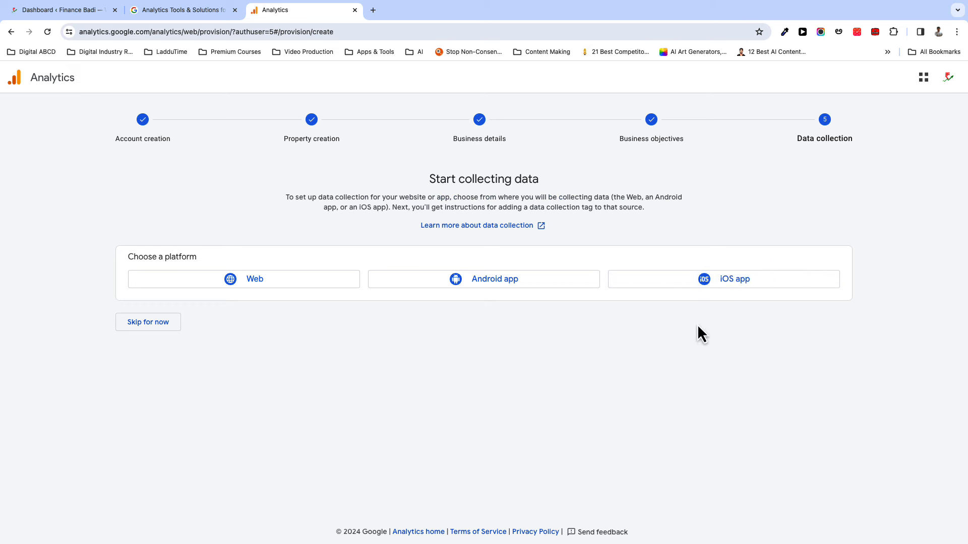
- Create a Web stream named FinanceBadi for financebadi.com with enhanced measurement on
{"action": "left_click", "coordinate": [215, 286]}
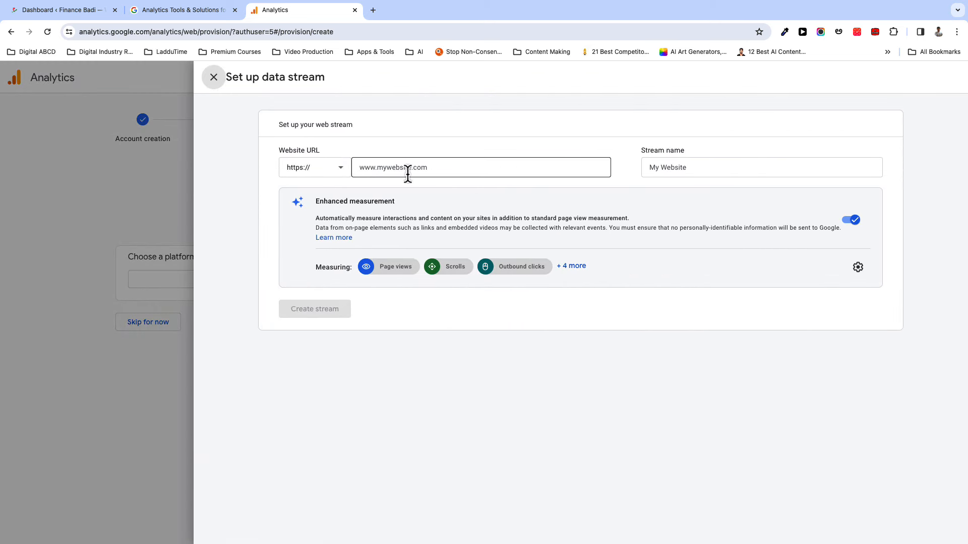
{"action": "left_click", "coordinate": [81, 11]}
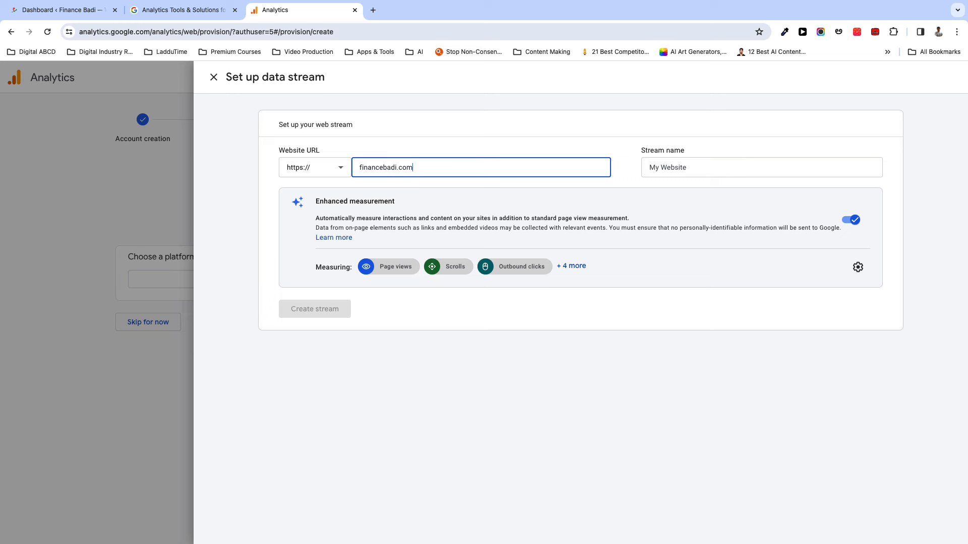
{"action": "left_click", "coordinate": [661, 168]}
{"action": "type", "text": "FinanceBadi"}
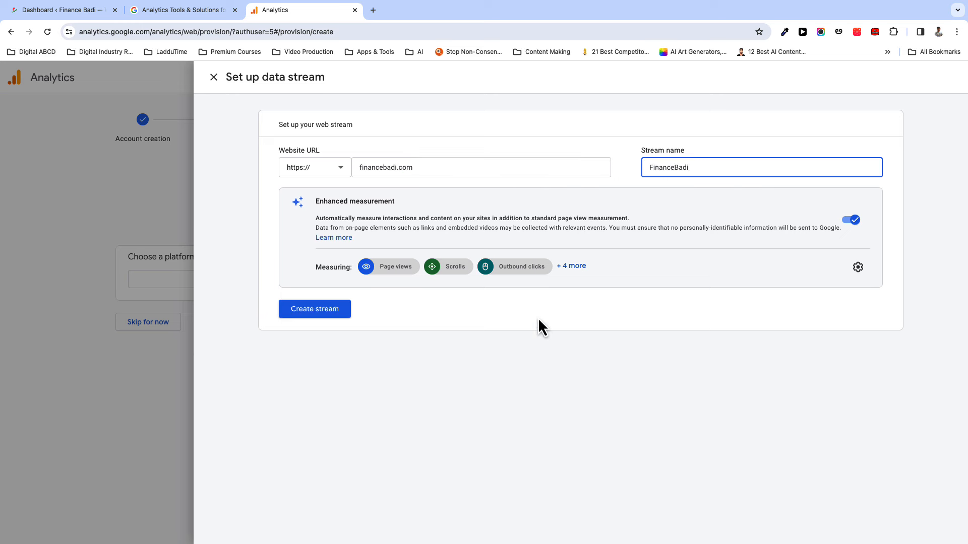
{"action": "left_click", "coordinate": [487, 362]}
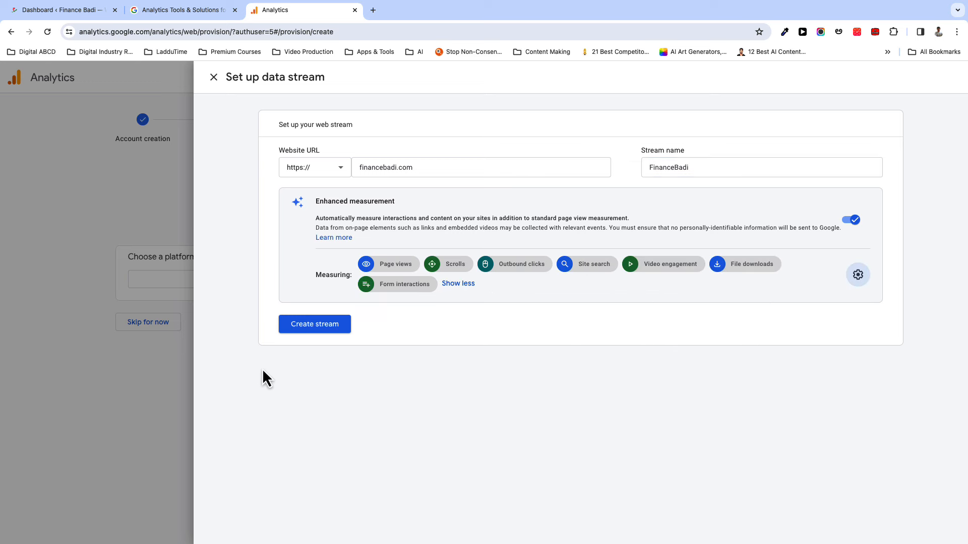
{"action": "left_click", "coordinate": [317, 325]}
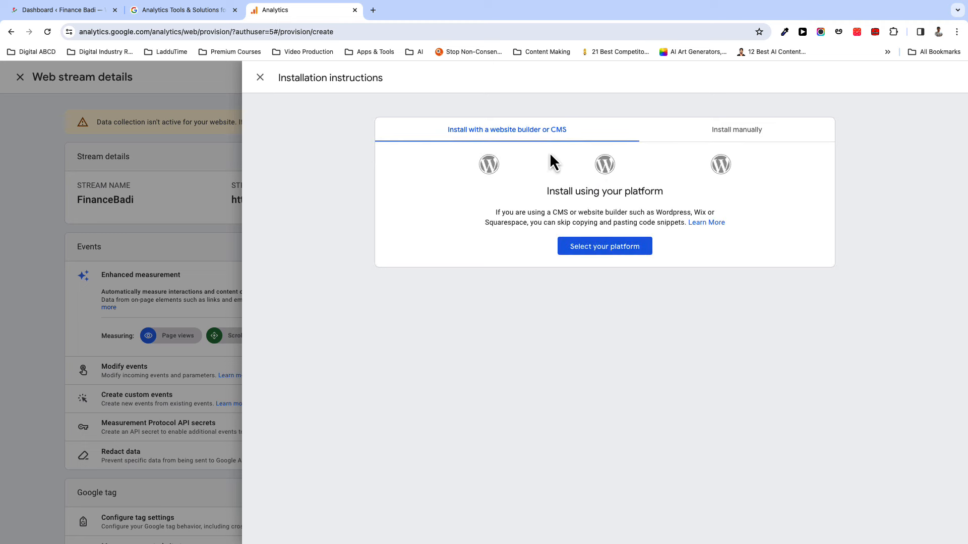
- Review the platforms that can install the tag, then return to the Finance Badi WordPress dashboard
{"action": "left_click", "coordinate": [604, 248]}
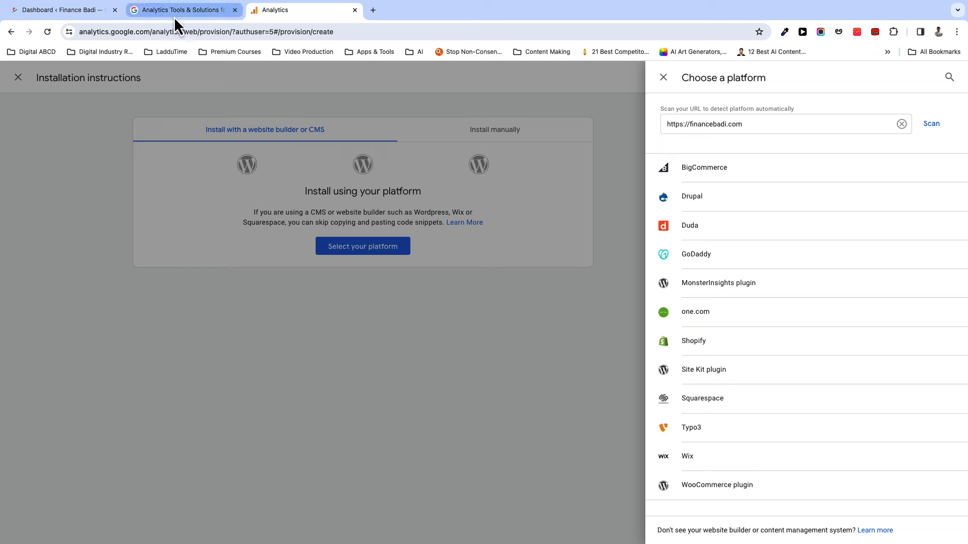
{"action": "left_click", "coordinate": [64, 10]}
{"action": "mouse_move", "coordinate": [28, 243]}
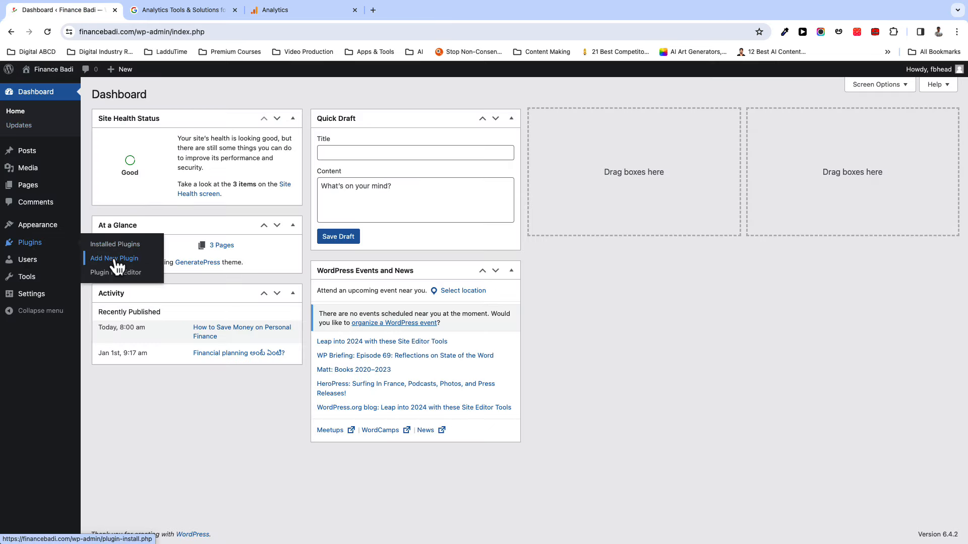
- Search the plugin directory for 'kit' and activate Site Kit by Google
{"action": "left_click", "coordinate": [115, 260]}
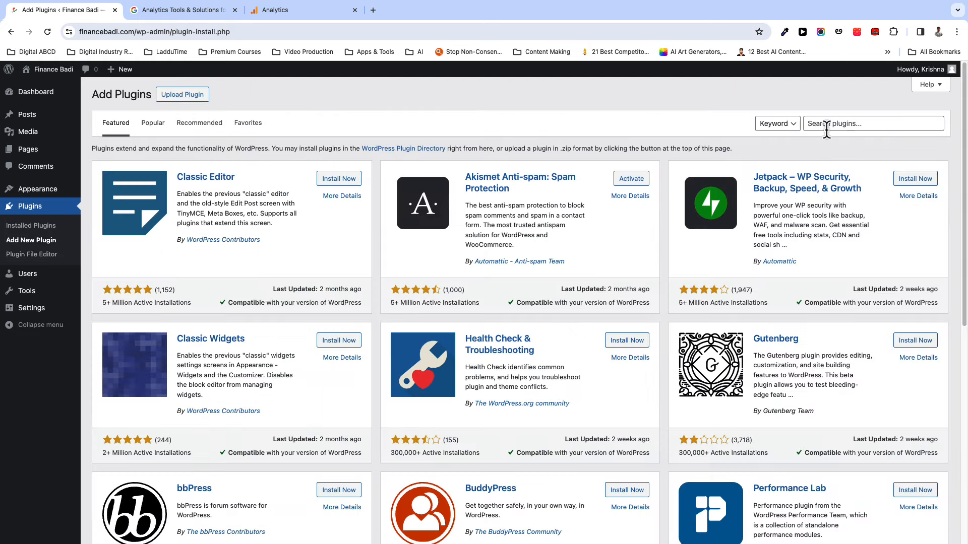
{"action": "left_click", "coordinate": [828, 126]}
{"action": "type", "text": "kit"}
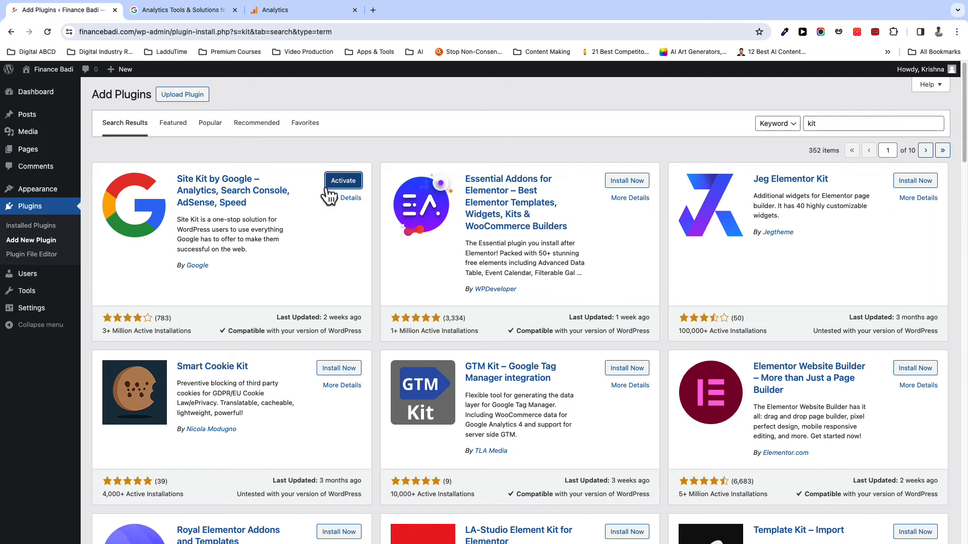
{"action": "left_click", "coordinate": [328, 185]}
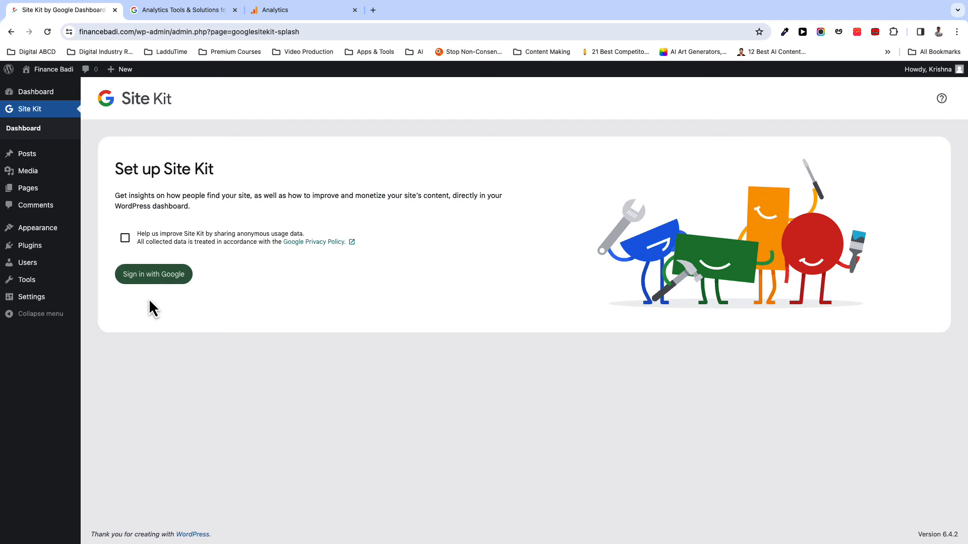
- Sign Site Kit in with the Google account, selecting all permissions on the consent page
{"action": "left_click", "coordinate": [143, 282]}
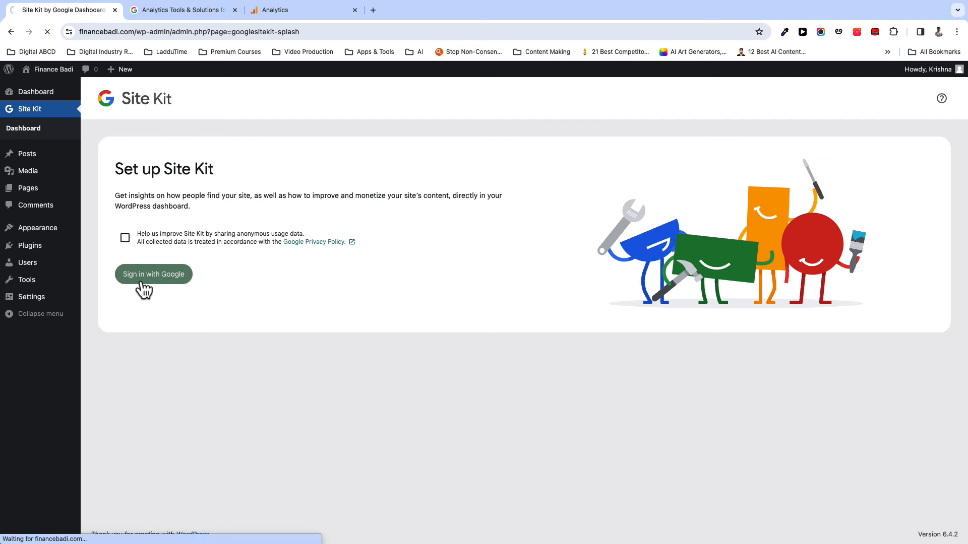
{"action": "scroll", "coordinate": [321, 421], "scroll_direction": "down", "scroll_amount": 3}
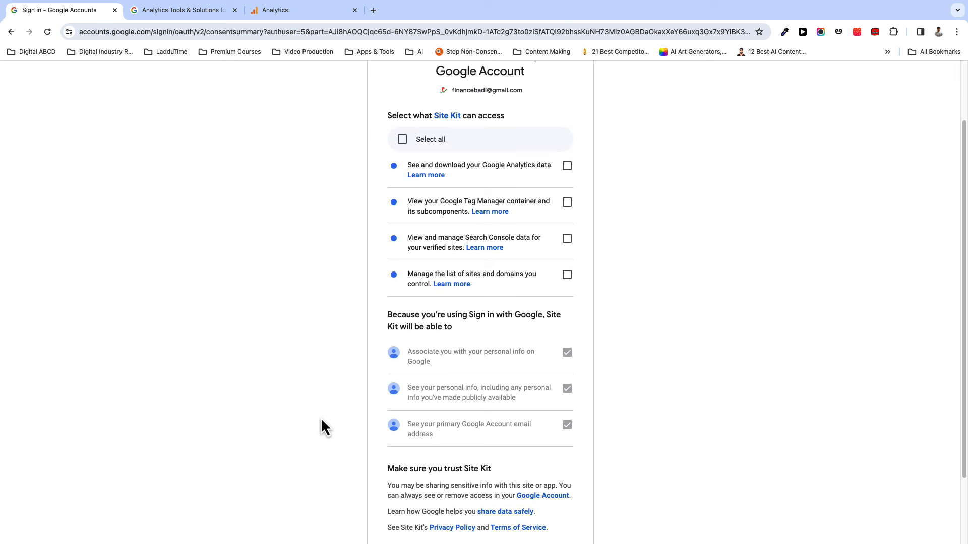
{"action": "scroll", "coordinate": [322, 421], "scroll_direction": "up", "scroll_amount": 3}
{"action": "scroll", "coordinate": [321, 421], "scroll_direction": "down", "scroll_amount": 5}
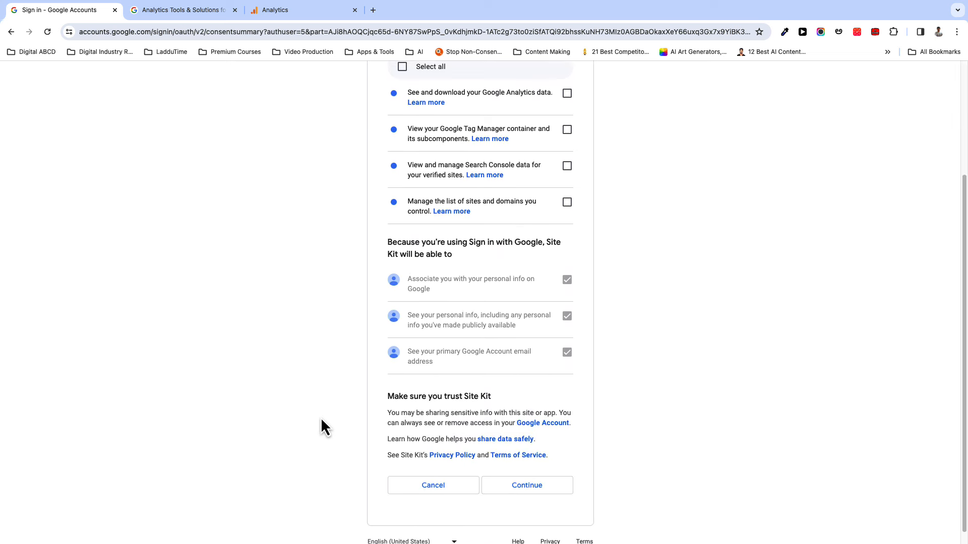
{"action": "scroll", "coordinate": [356, 319], "scroll_direction": "up", "scroll_amount": 2}
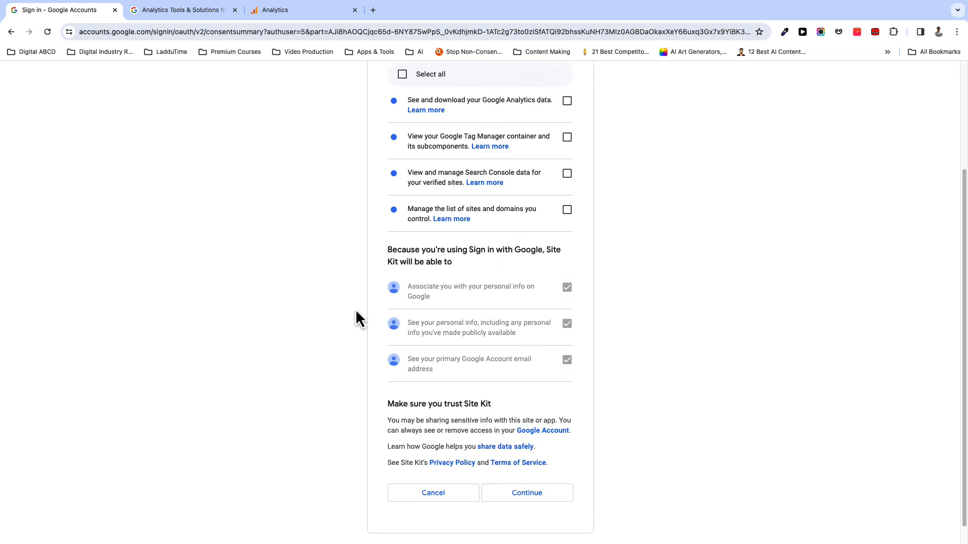
{"action": "scroll", "coordinate": [406, 343], "scroll_direction": "down", "scroll_amount": 1}
{"action": "left_click", "coordinate": [402, 78]}
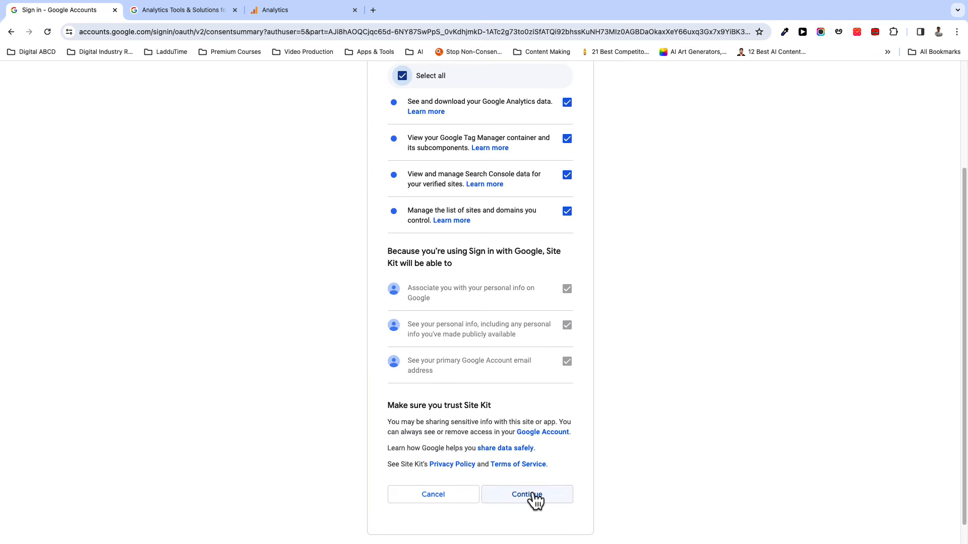
{"action": "left_click", "coordinate": [532, 495]}
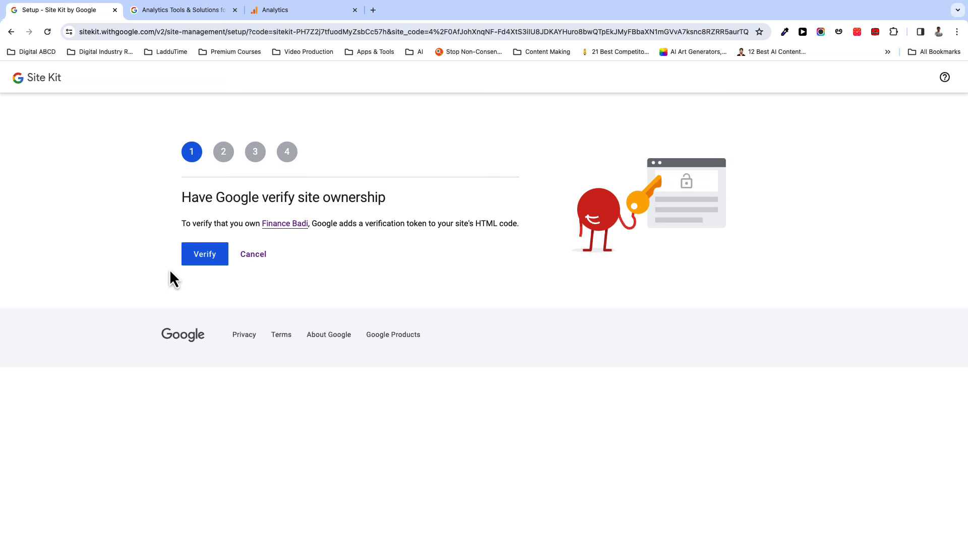
- Verify Finance Badi ownership, allow account data access, and add the site to Search Console
{"action": "left_click", "coordinate": [204, 254]}
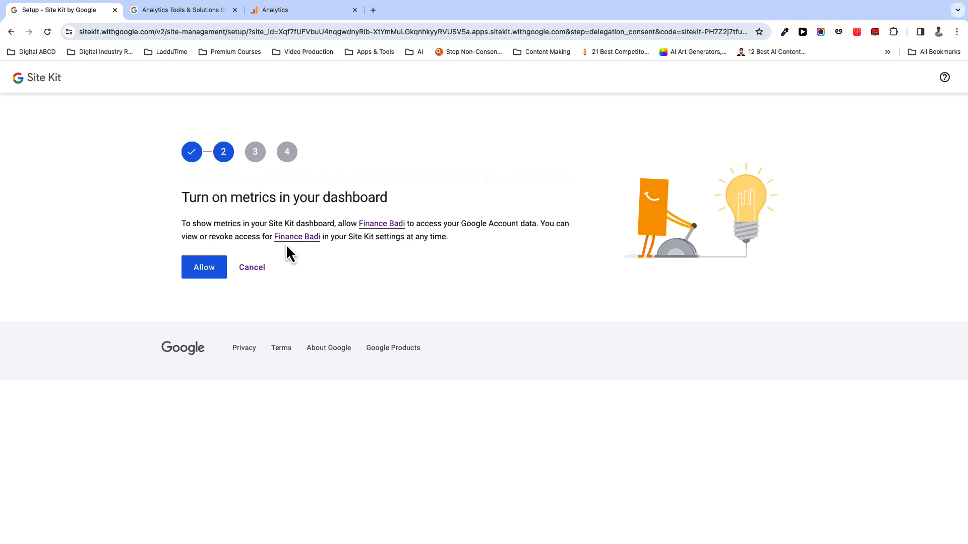
{"action": "left_click", "coordinate": [204, 275]}
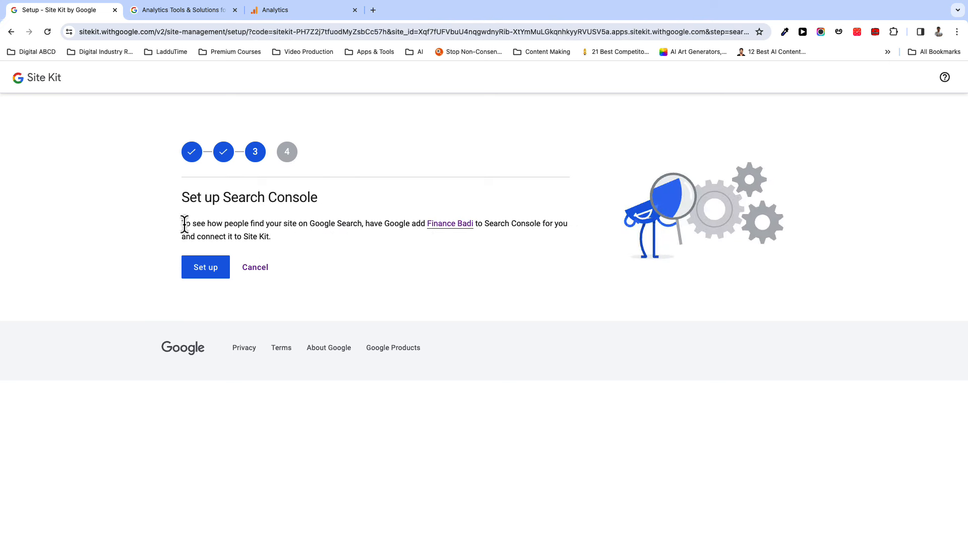
{"action": "left_click_drag", "start_coordinate": [183, 224], "coordinate": [266, 245]}
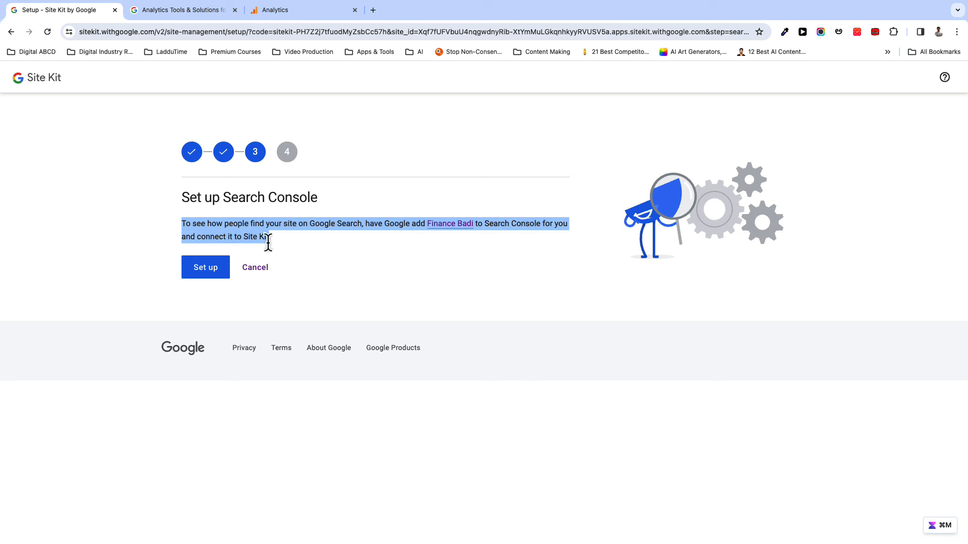
{"action": "left_click", "coordinate": [195, 263]}
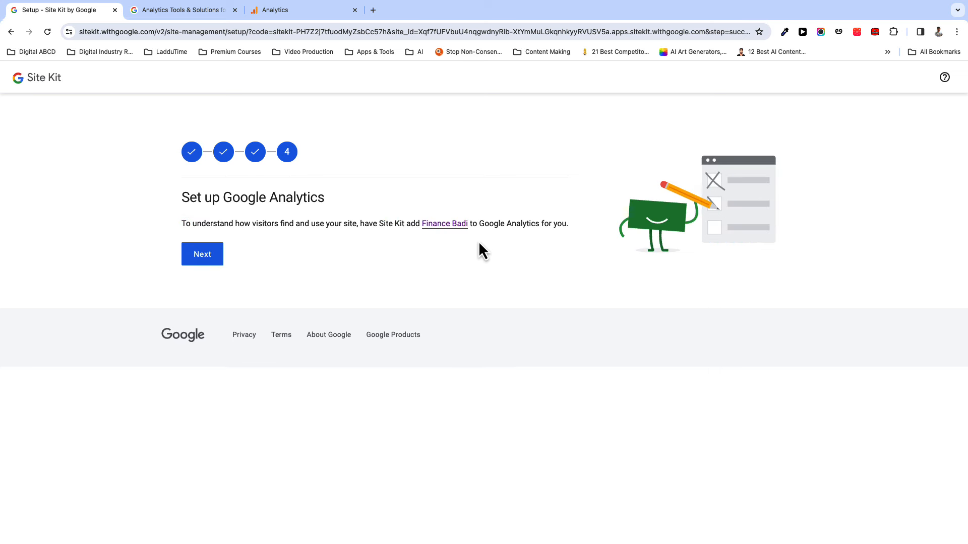
{"action": "left_click", "coordinate": [201, 260]}
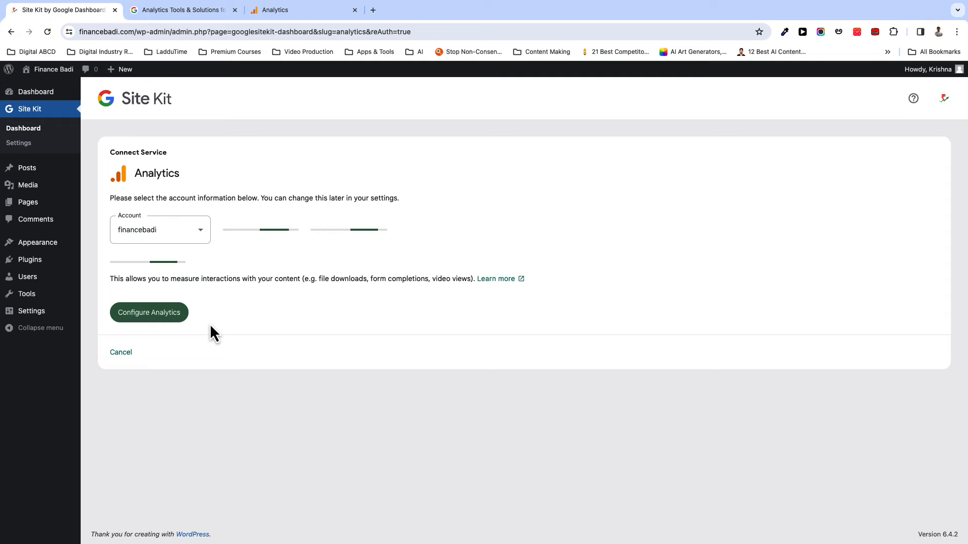
- Check the FinanceBadi stream details, then configure Site Kit with the financebadi property and stream
{"action": "left_click", "coordinate": [276, 11]}
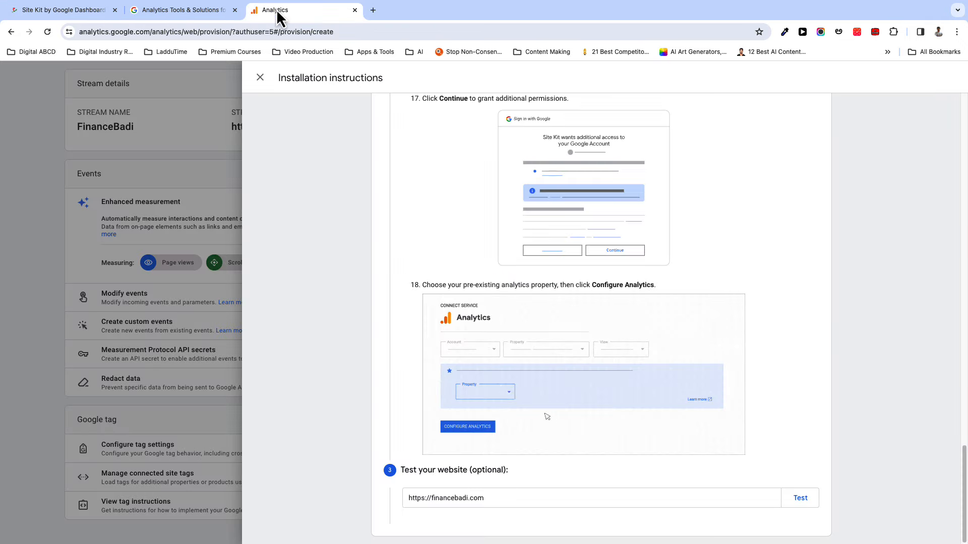
{"action": "left_click", "coordinate": [260, 77]}
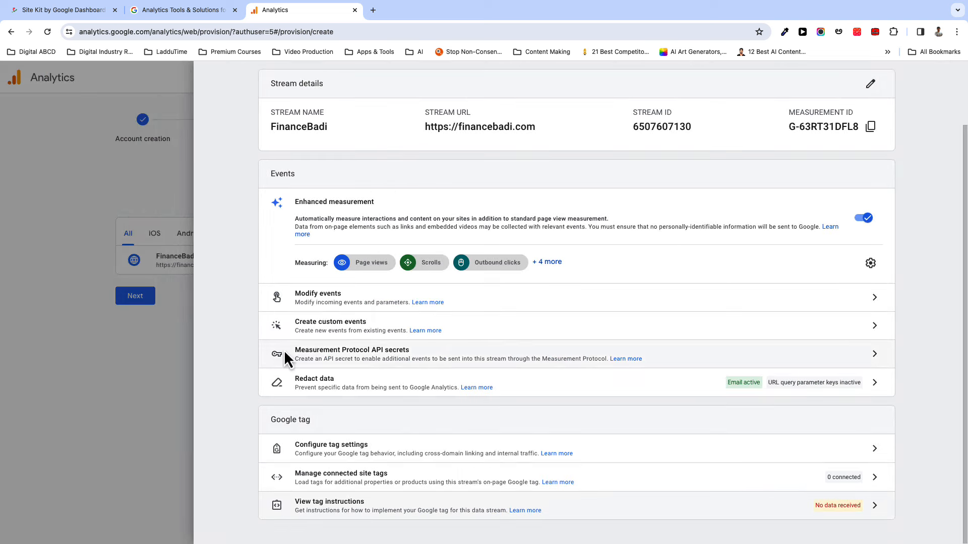
{"action": "left_click", "coordinate": [75, 16]}
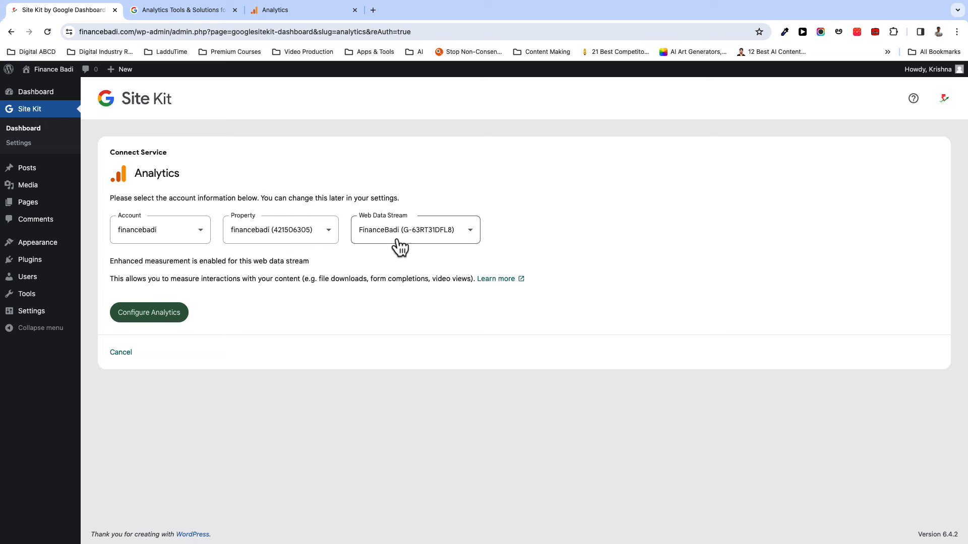
{"action": "left_click", "coordinate": [155, 316]}
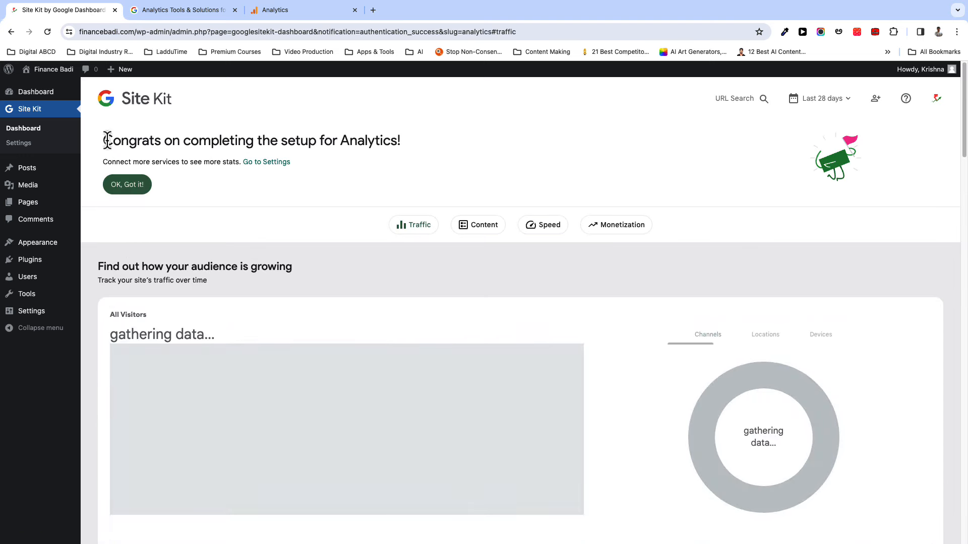
- Open Site Kit's settings from the Installed Plugins list
{"action": "left_click_drag", "start_coordinate": [107, 140], "coordinate": [408, 160]}
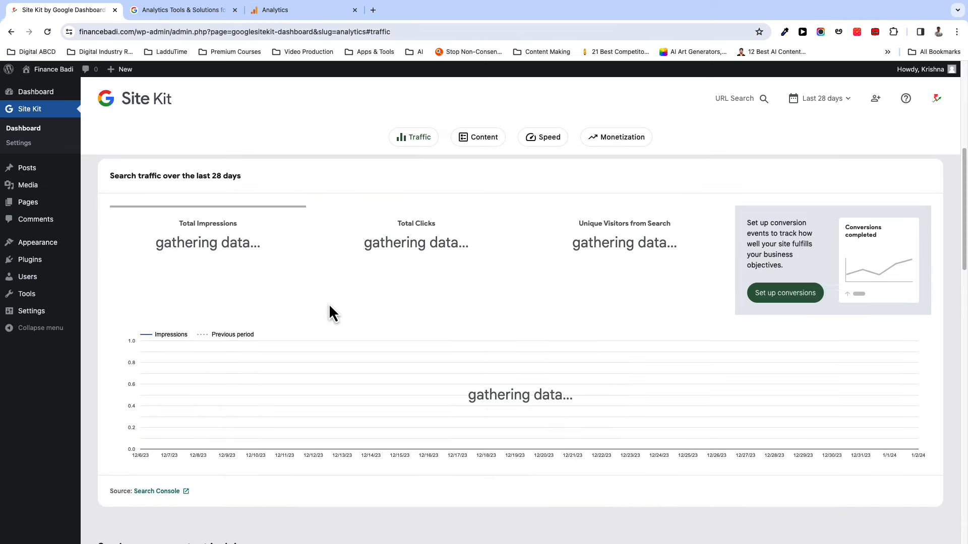
{"action": "scroll", "coordinate": [329, 304], "scroll_direction": "down", "scroll_amount": 6}
{"action": "mouse_move", "coordinate": [20, 260]}
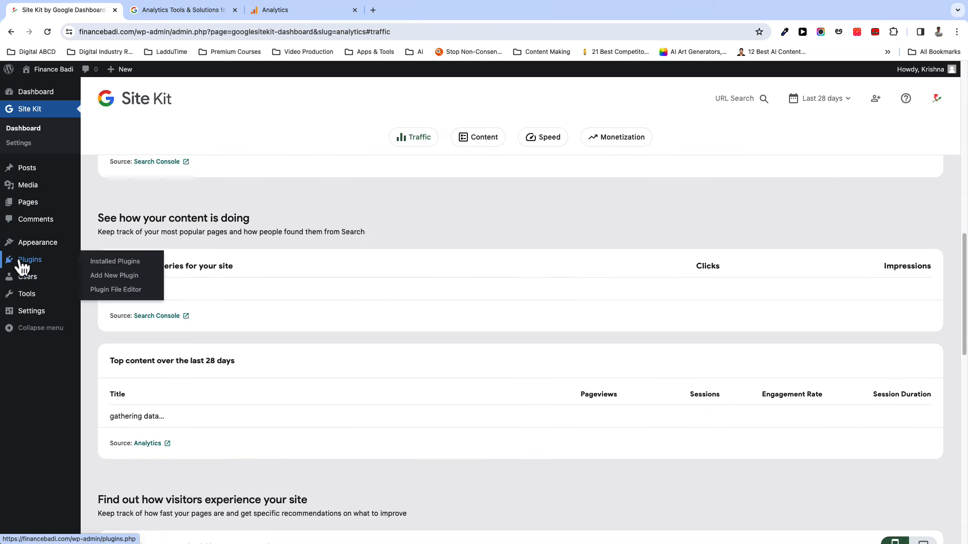
{"action": "left_click", "coordinate": [110, 263]}
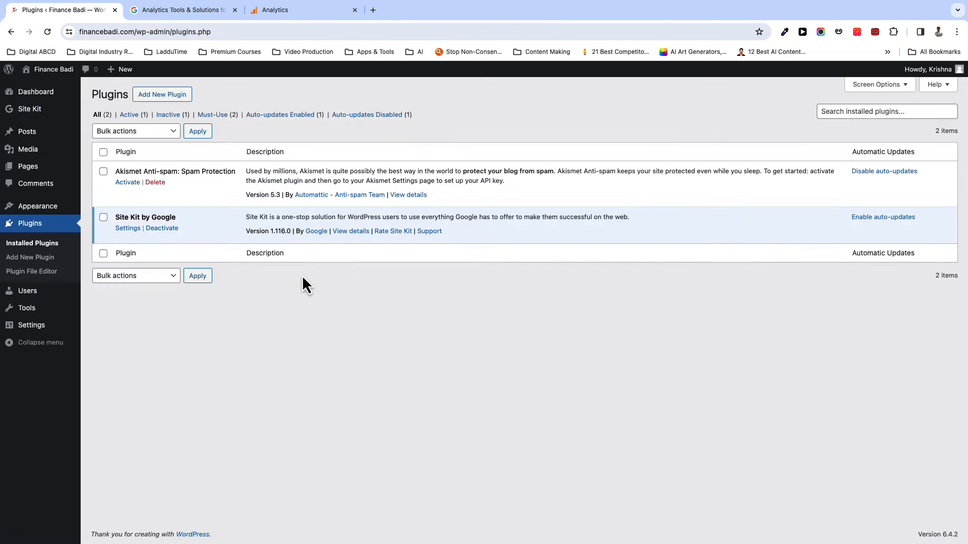
{"action": "left_click", "coordinate": [126, 230]}
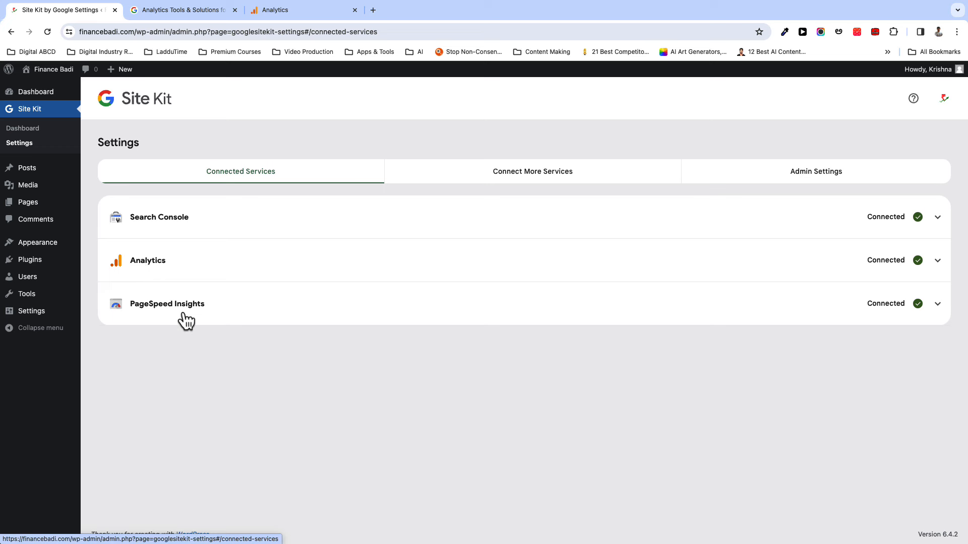
- Browse Site Kit's Connect More Services and Admin Settings tabs, then continue in Google Analytics
{"action": "left_click", "coordinate": [544, 187]}
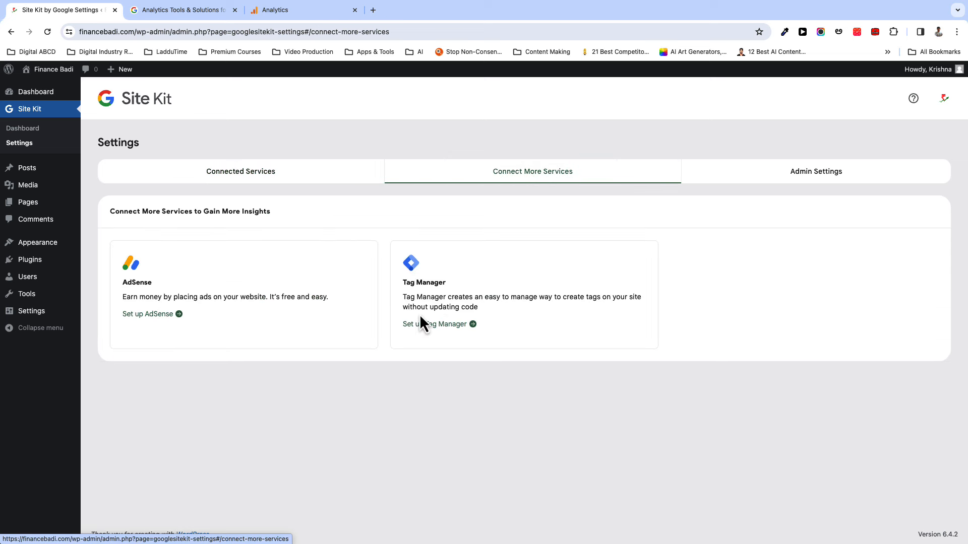
{"action": "left_click", "coordinate": [807, 183]}
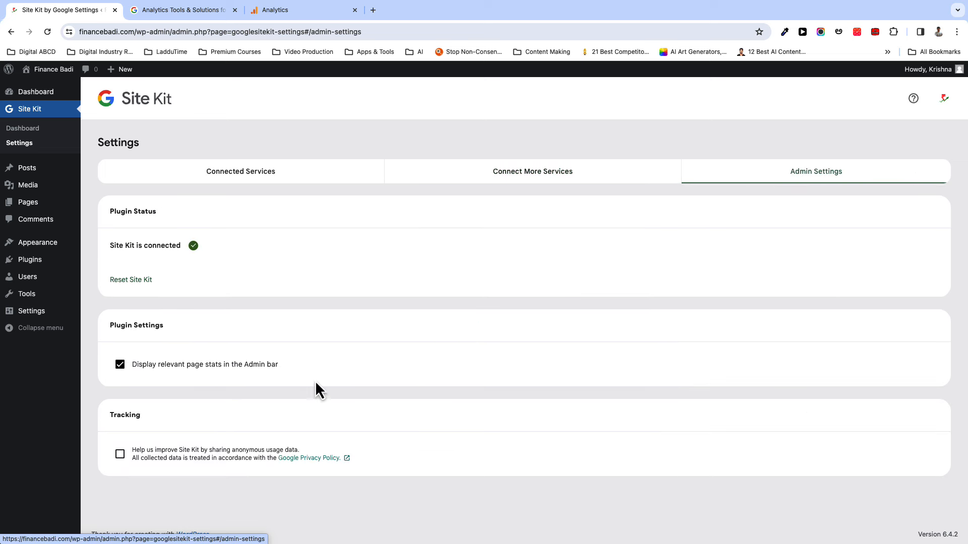
{"action": "left_click", "coordinate": [267, 147]}
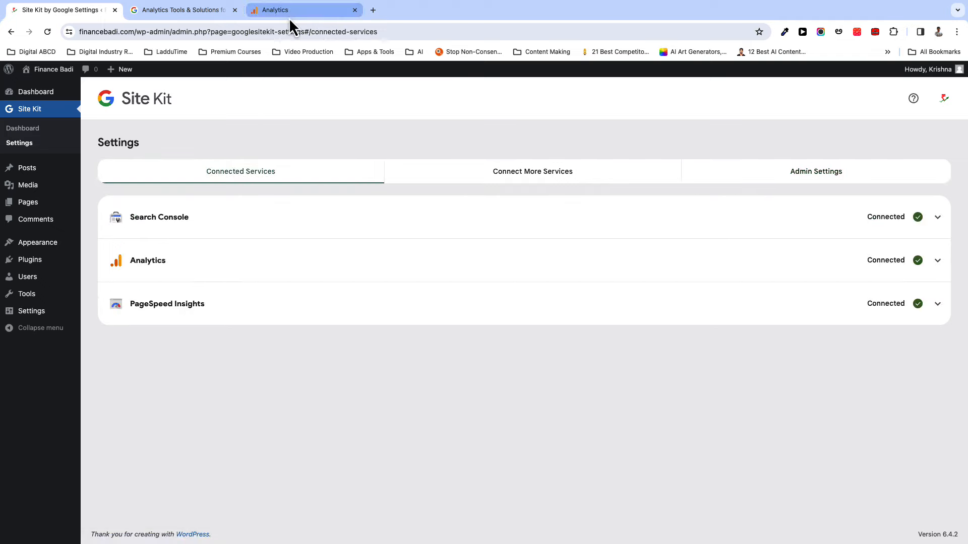
{"action": "left_click", "coordinate": [289, 11]}
{"action": "left_click", "coordinate": [140, 301]}
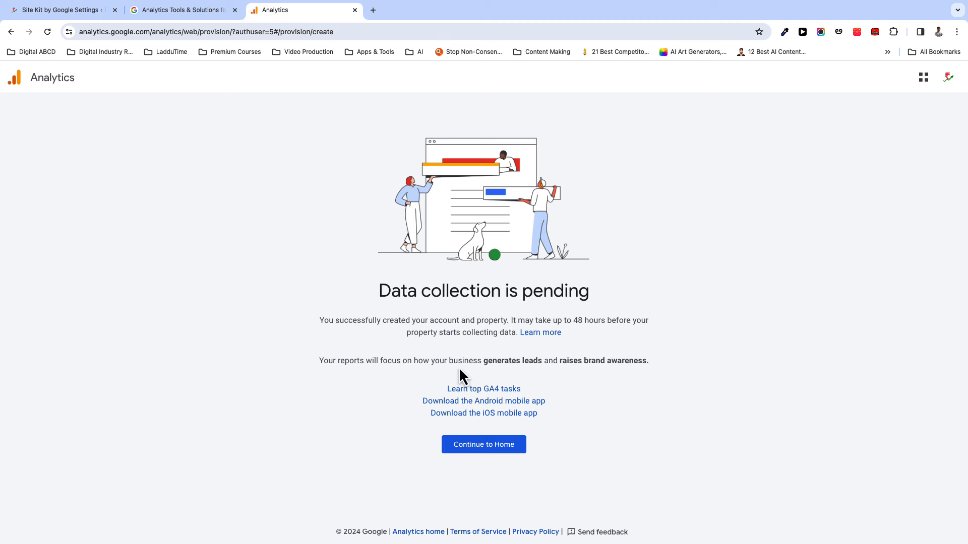
- Continue to the Analytics Home page, save the e-mail communication preferences, and return to the Home tab
{"action": "left_click", "coordinate": [481, 447]}
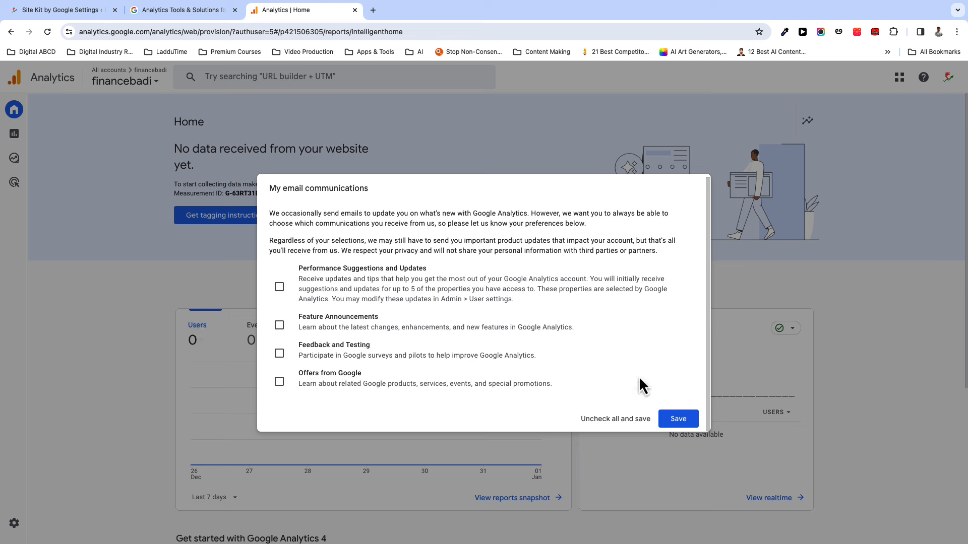
{"action": "left_click", "coordinate": [678, 419]}
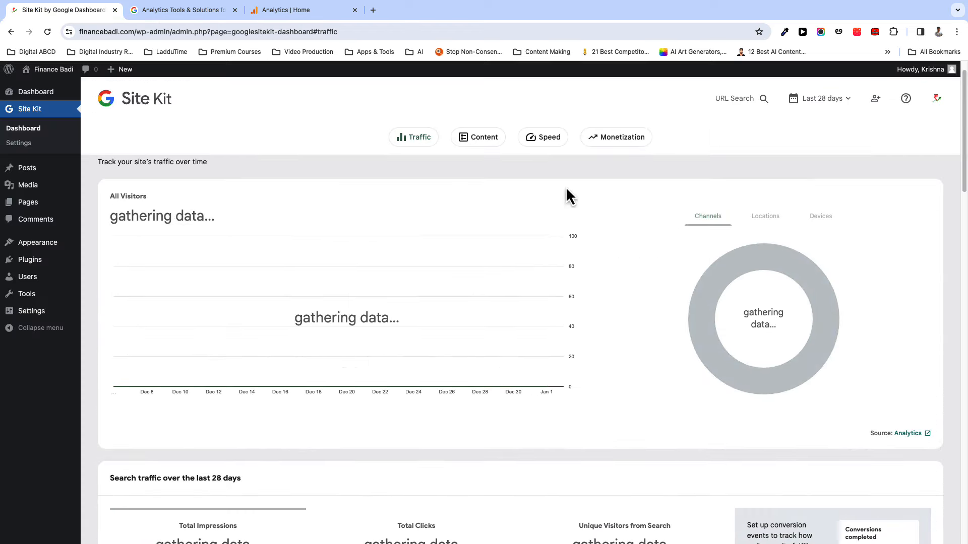
{"action": "left_click", "coordinate": [280, 15]}
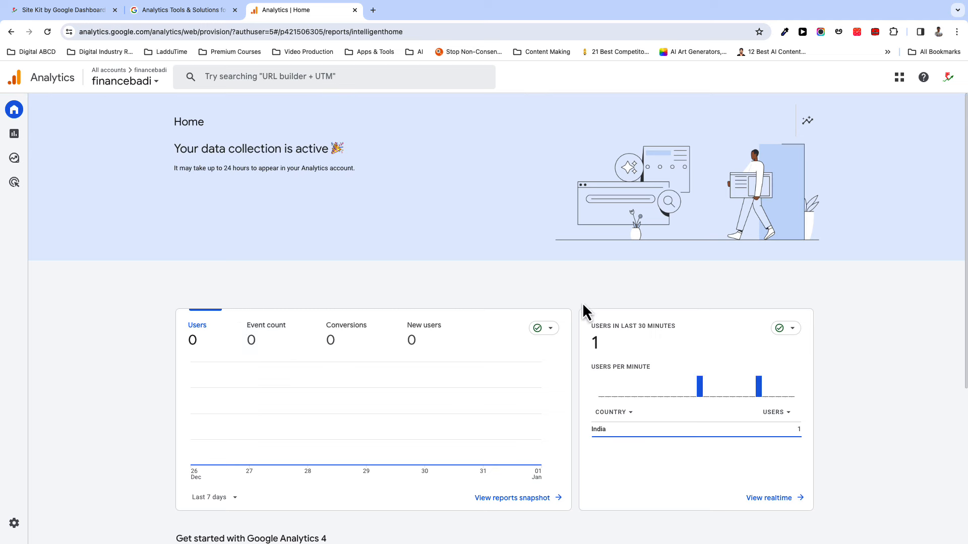
- Check the Home page's active data collection, then open the realtime report of current visitors
{"action": "scroll", "coordinate": [583, 304], "scroll_direction": "down", "scroll_amount": 3}
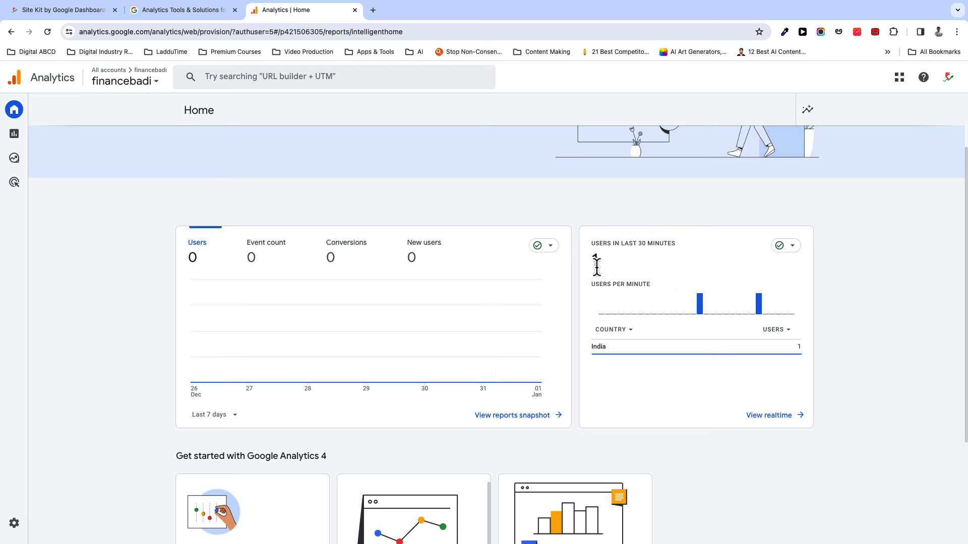
{"action": "mouse_move", "coordinate": [700, 310]}
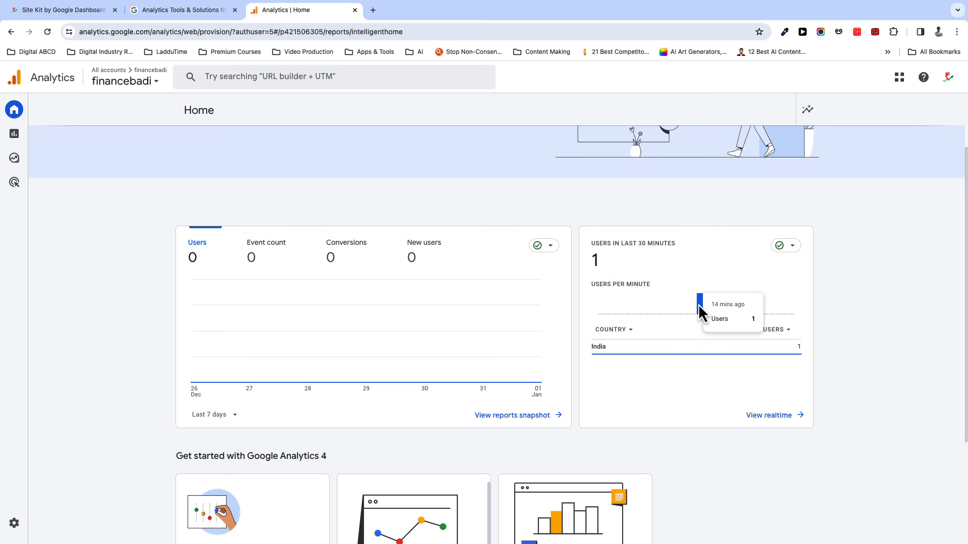
{"action": "mouse_move", "coordinate": [761, 306]}
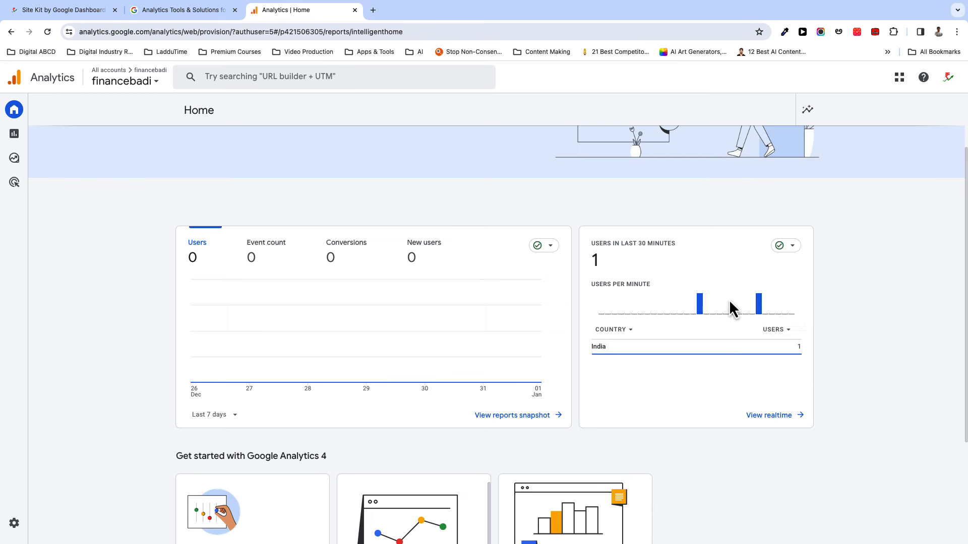
{"action": "scroll", "coordinate": [294, 392], "scroll_direction": "down", "scroll_amount": 1}
{"action": "scroll", "coordinate": [298, 396], "scroll_direction": "down", "scroll_amount": 3}
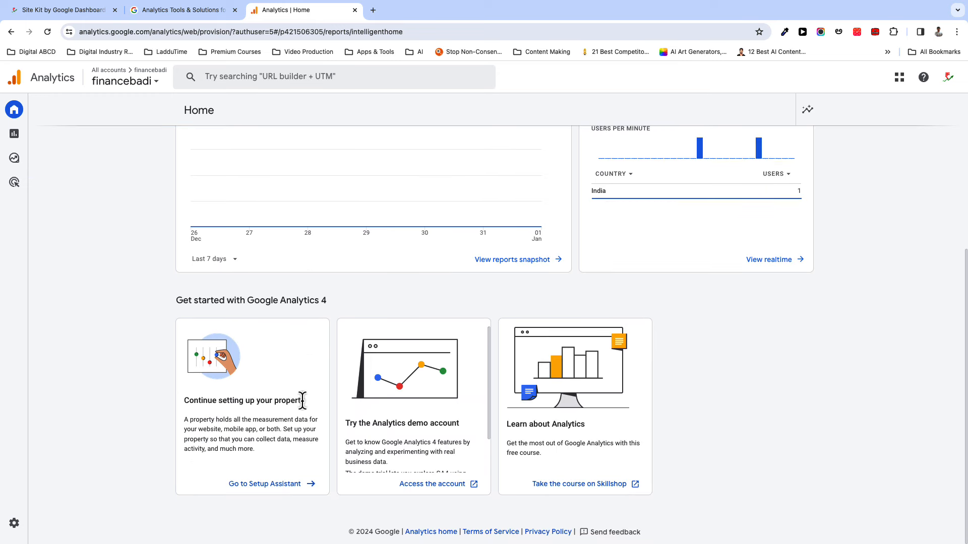
{"action": "scroll", "coordinate": [340, 403], "scroll_direction": "up", "scroll_amount": 5}
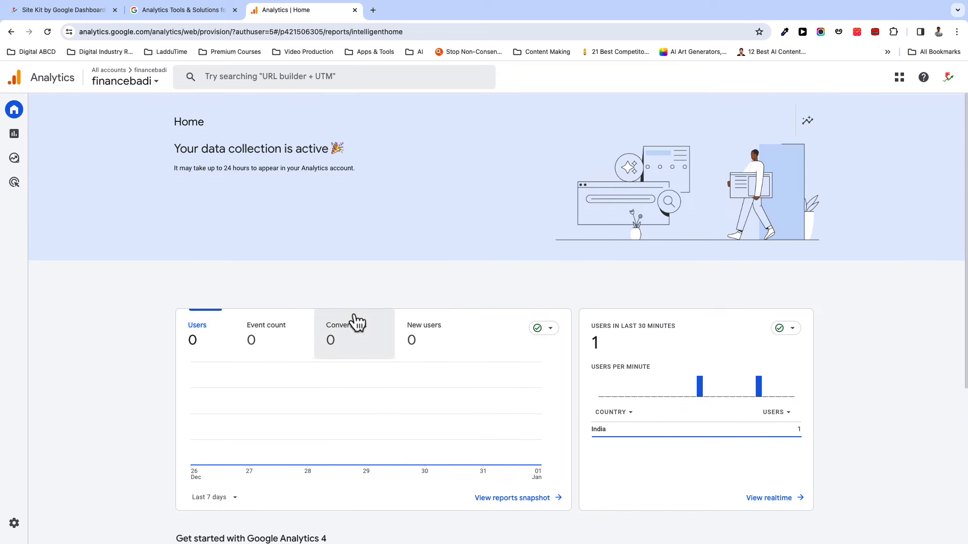
{"action": "left_click", "coordinate": [762, 498]}
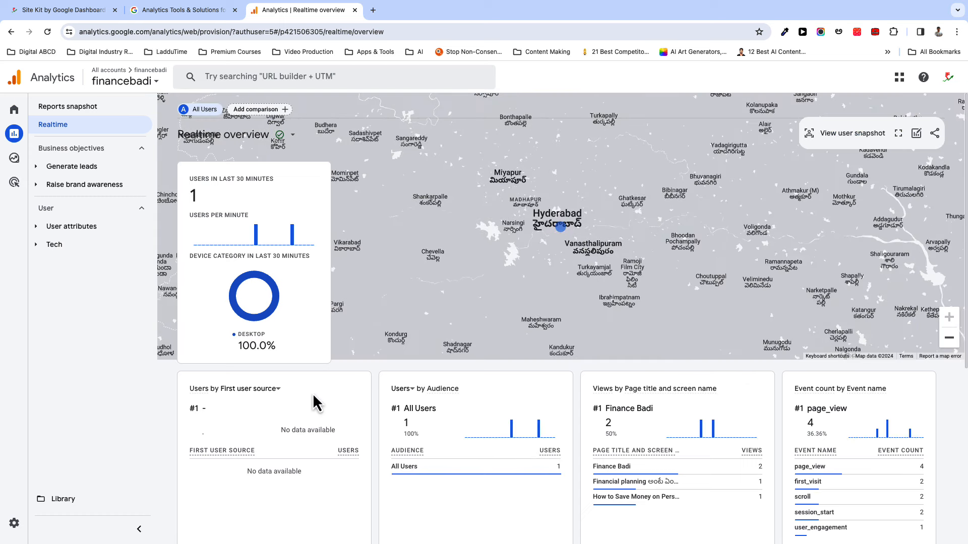
- Scroll the Realtime overview cards showing one visitor near Hyderabad and page_view and session_start events
{"action": "mouse_move", "coordinate": [296, 241]}
{"action": "scroll", "coordinate": [241, 421], "scroll_direction": "down", "scroll_amount": 5}
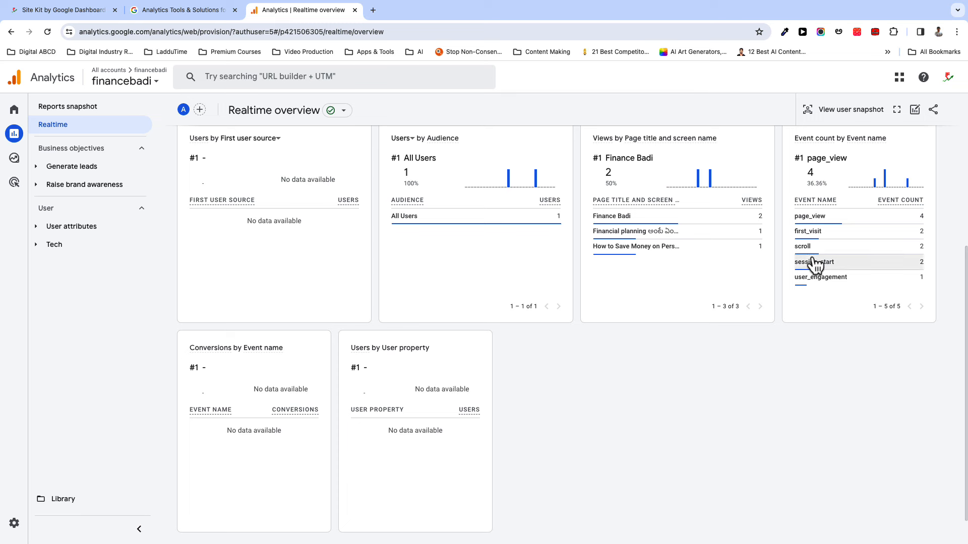
{"action": "mouse_move", "coordinate": [814, 269]}
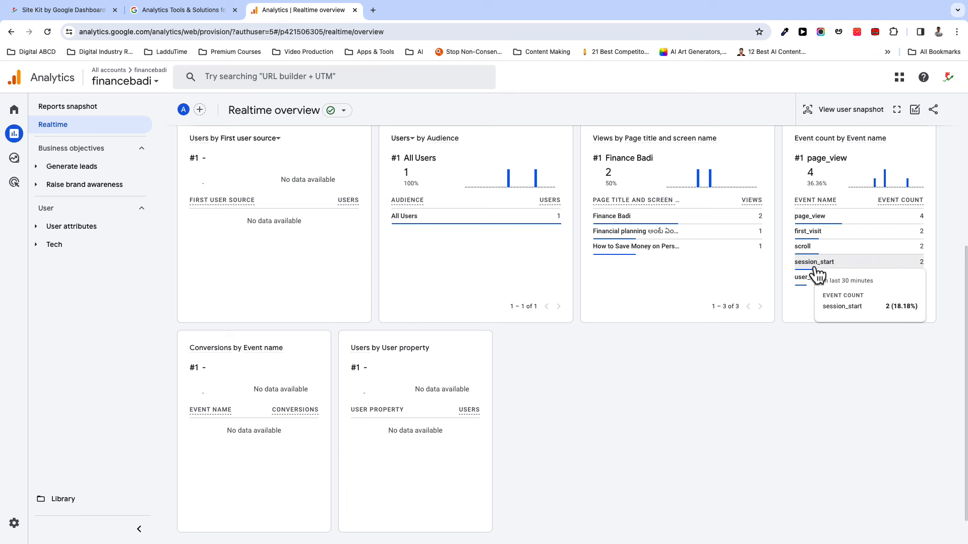
{"action": "mouse_move", "coordinate": [814, 227]}
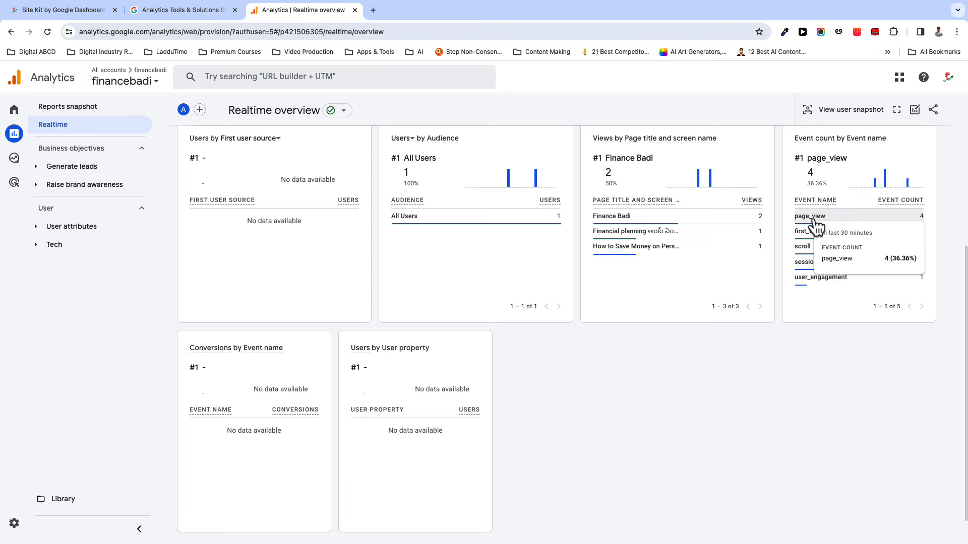
{"action": "scroll", "coordinate": [589, 464], "scroll_direction": "up", "scroll_amount": 5}
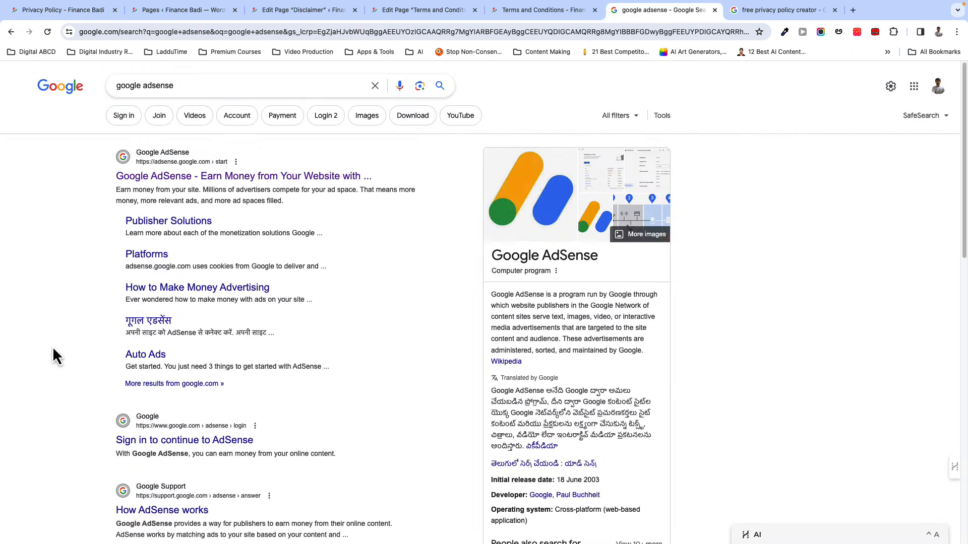
{"action": "scroll", "coordinate": [52, 347], "scroll_direction": "down", "scroll_amount": 2}
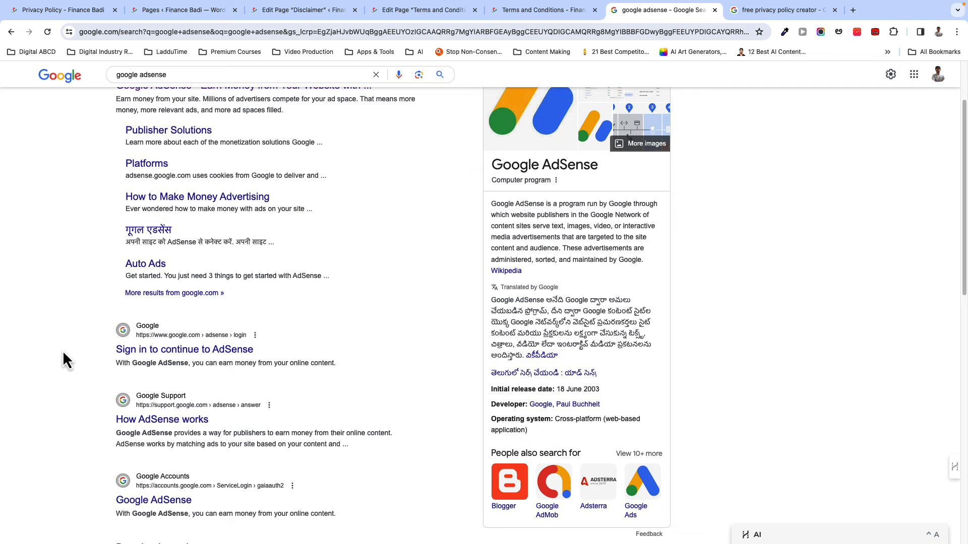
- Switch to the Finance Badi Privacy Policy page and reload it
{"action": "scroll", "coordinate": [62, 350], "scroll_direction": "up", "scroll_amount": 2}
{"action": "scroll", "coordinate": [151, 360], "scroll_direction": "down", "scroll_amount": 4}
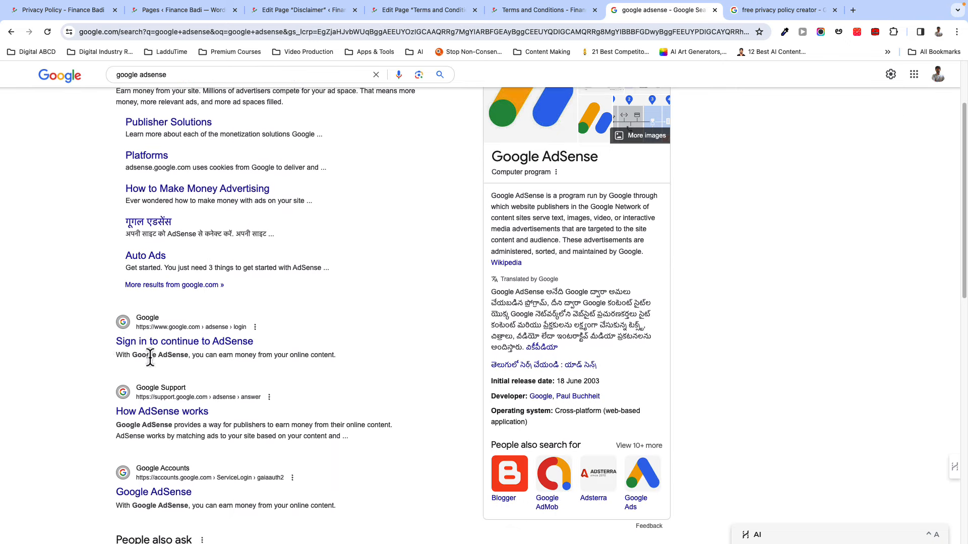
{"action": "scroll", "coordinate": [114, 361], "scroll_direction": "up", "scroll_amount": 4}
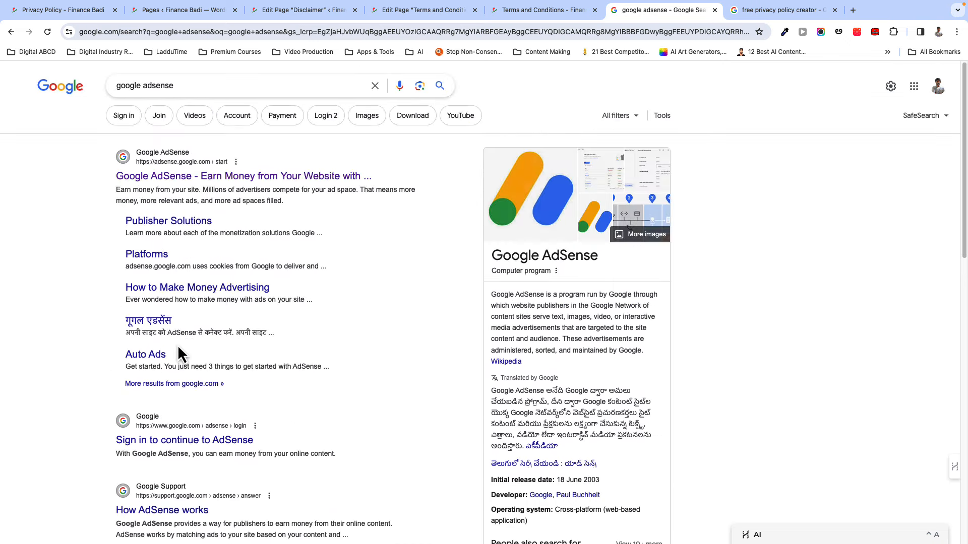
{"action": "left_click", "coordinate": [81, 15]}
{"action": "scroll", "coordinate": [174, 388], "scroll_direction": "down", "scroll_amount": 4}
{"action": "key", "text": "super+r"}
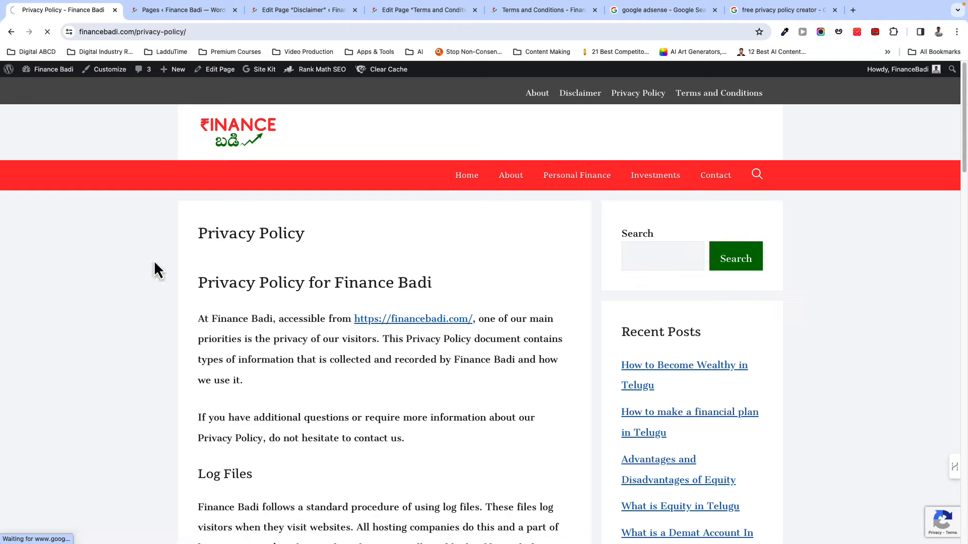
- Go to the financebadi.com home page and browse its posts, topped by How to Become Wealthy in Telugu
{"action": "left_click", "coordinate": [378, 318]}
{"action": "scroll", "coordinate": [452, 300], "scroll_direction": "down", "scroll_amount": 15}
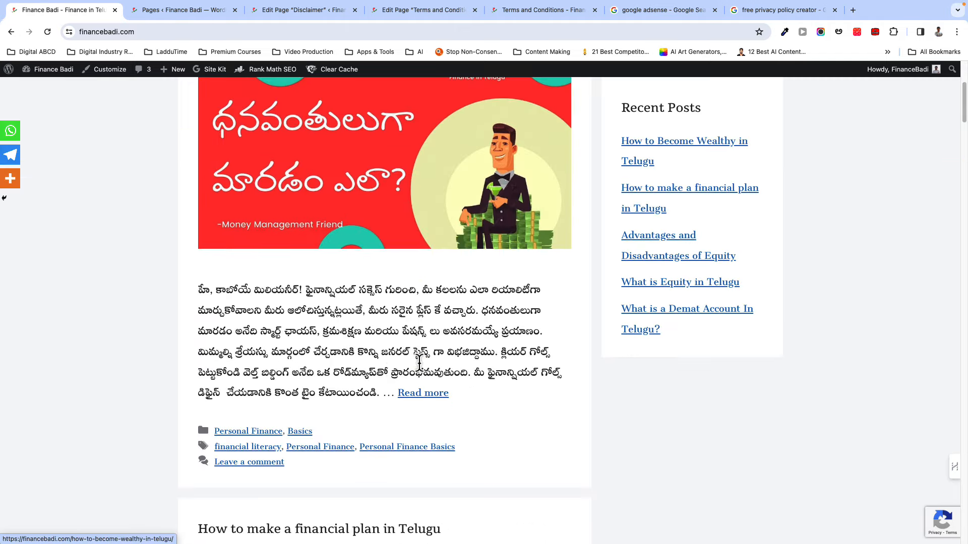
{"action": "scroll", "coordinate": [369, 371], "scroll_direction": "down", "scroll_amount": 8}
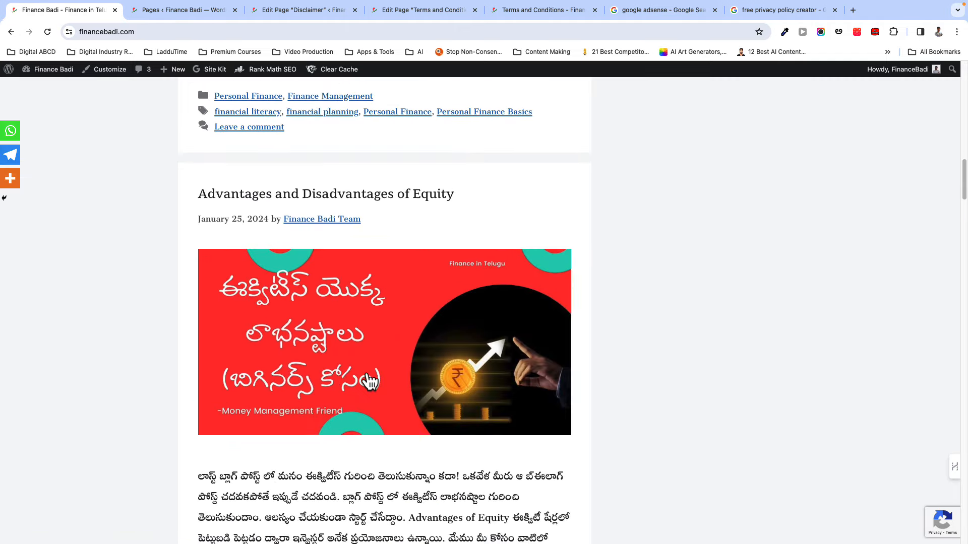
{"action": "scroll", "coordinate": [367, 370], "scroll_direction": "down", "scroll_amount": 10}
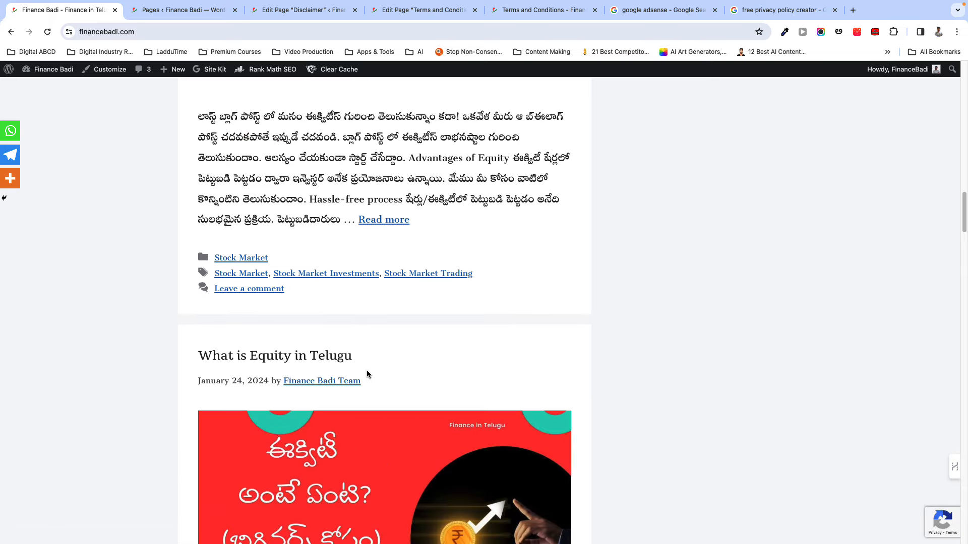
{"action": "scroll", "coordinate": [366, 374], "scroll_direction": "up", "scroll_amount": 20}
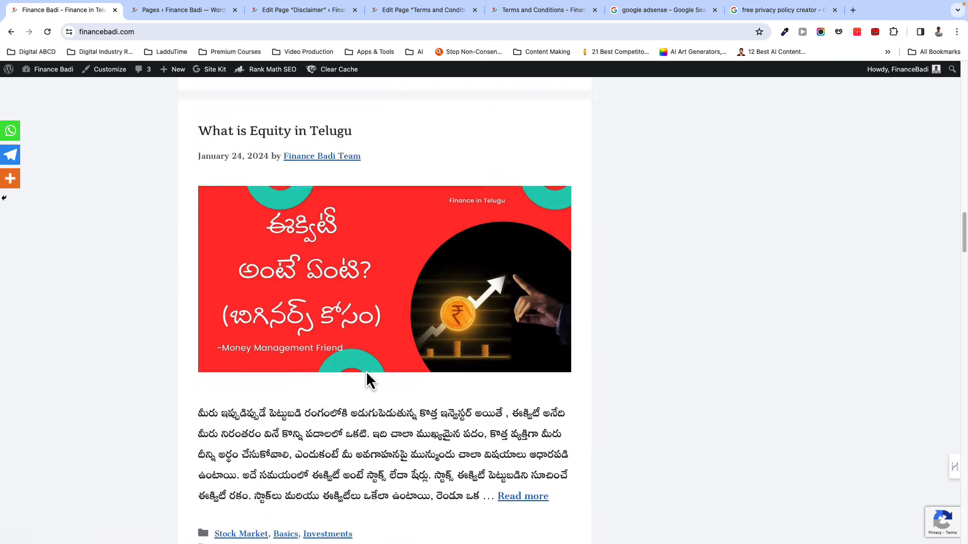
{"action": "scroll", "coordinate": [367, 376], "scroll_direction": "up", "scroll_amount": 6}
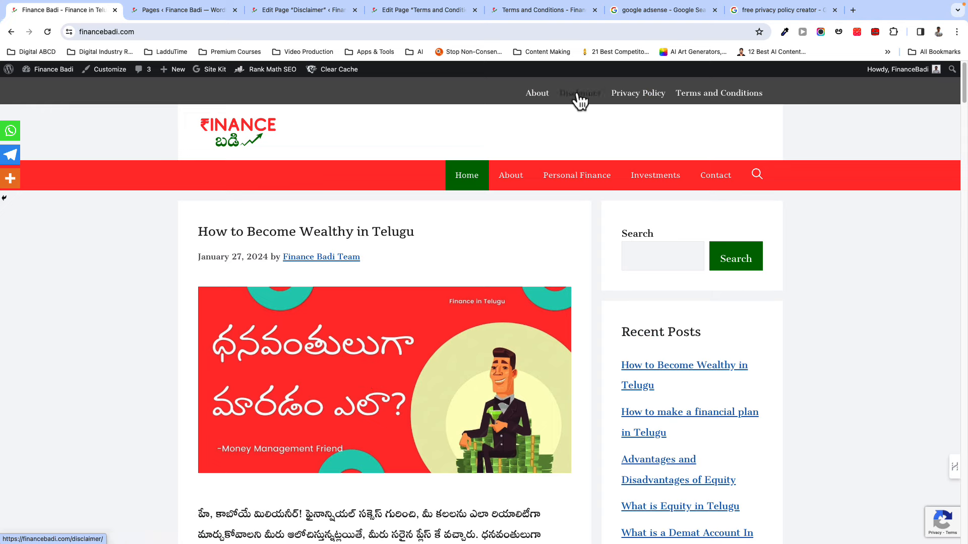
{"action": "left_click", "coordinate": [637, 94]}
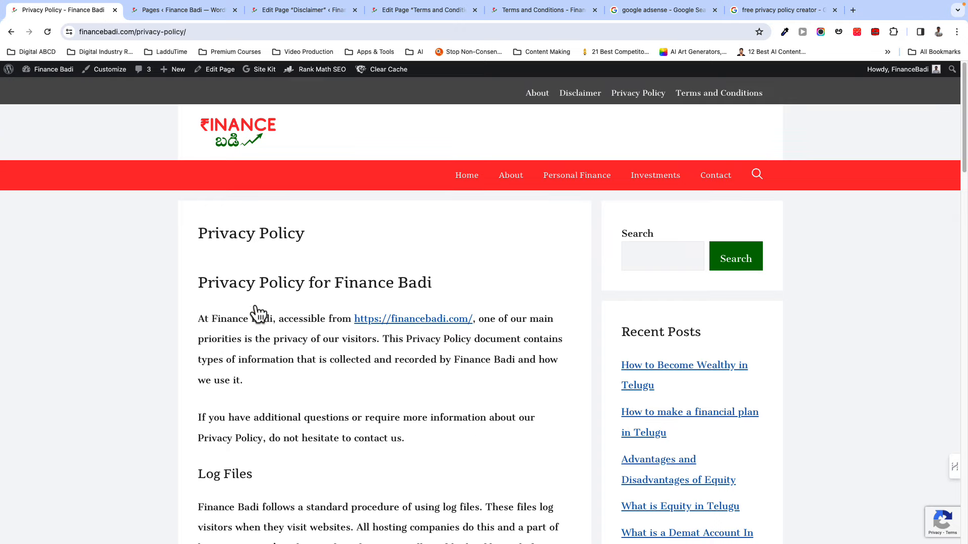
{"action": "scroll", "coordinate": [354, 388], "scroll_direction": "down", "scroll_amount": 2}
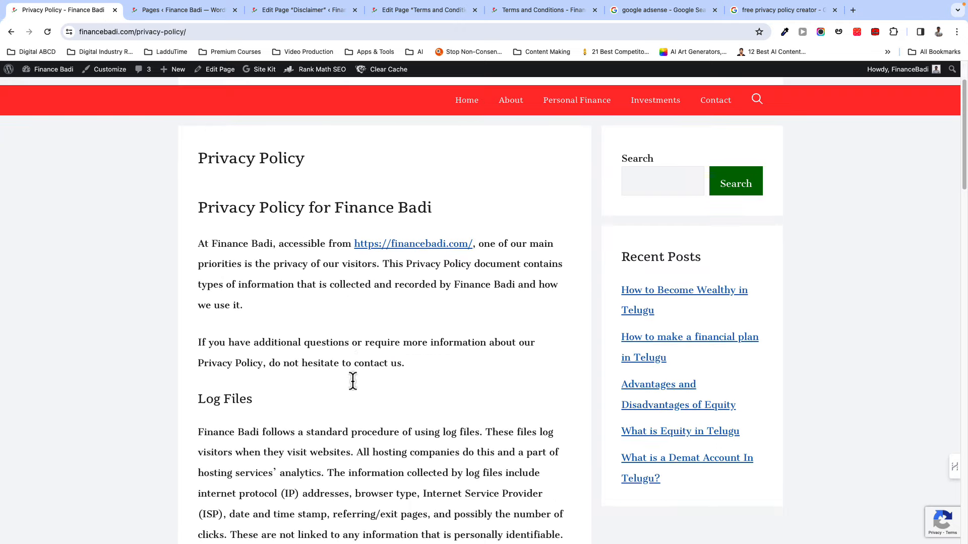
{"action": "scroll", "coordinate": [350, 389], "scroll_direction": "down", "scroll_amount": 3}
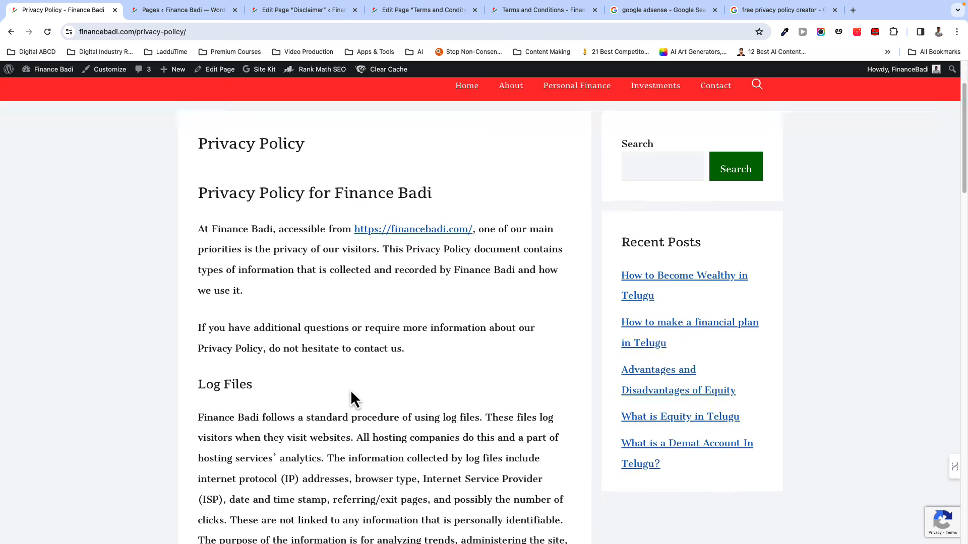
{"action": "scroll", "coordinate": [349, 388], "scroll_direction": "down", "scroll_amount": 3}
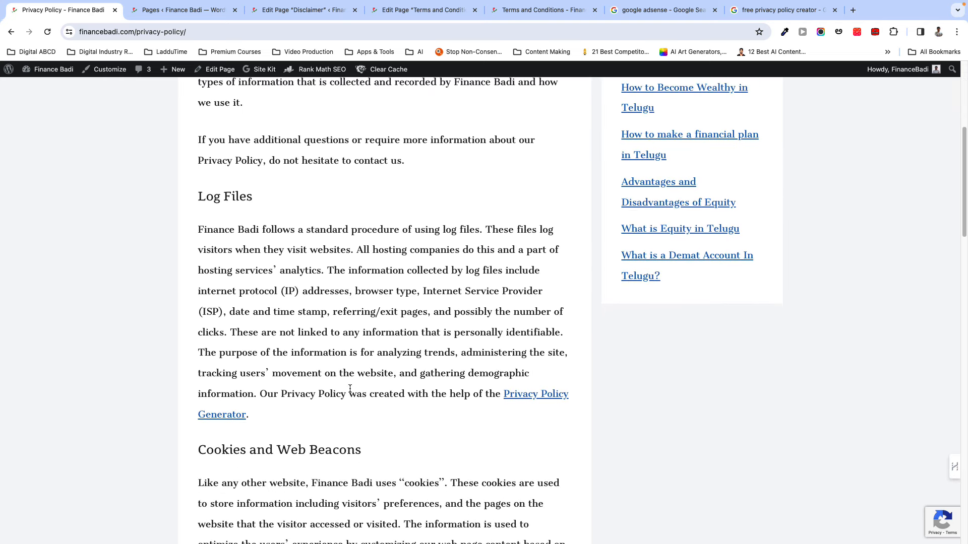
{"action": "scroll", "coordinate": [349, 389], "scroll_direction": "down", "scroll_amount": 5}
{"action": "scroll", "coordinate": [350, 389], "scroll_direction": "down", "scroll_amount": 2}
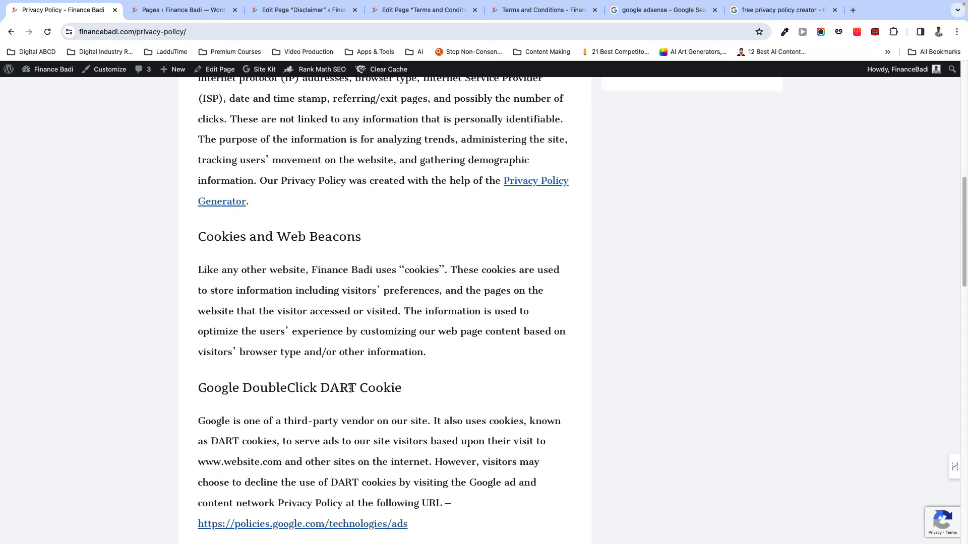
{"action": "scroll", "coordinate": [350, 389], "scroll_direction": "down", "scroll_amount": 5}
{"action": "scroll", "coordinate": [343, 389], "scroll_direction": "down", "scroll_amount": 5}
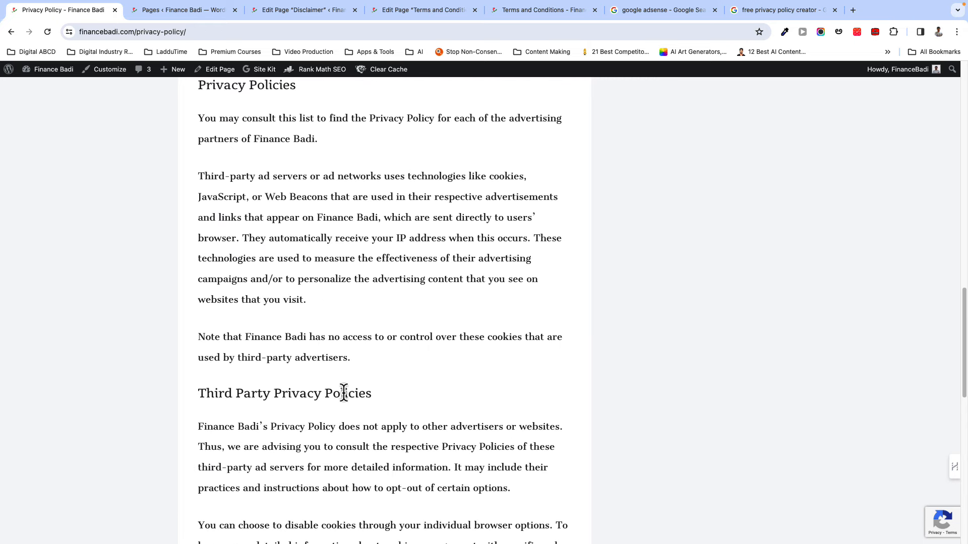
{"action": "scroll", "coordinate": [343, 393], "scroll_direction": "down", "scroll_amount": 5}
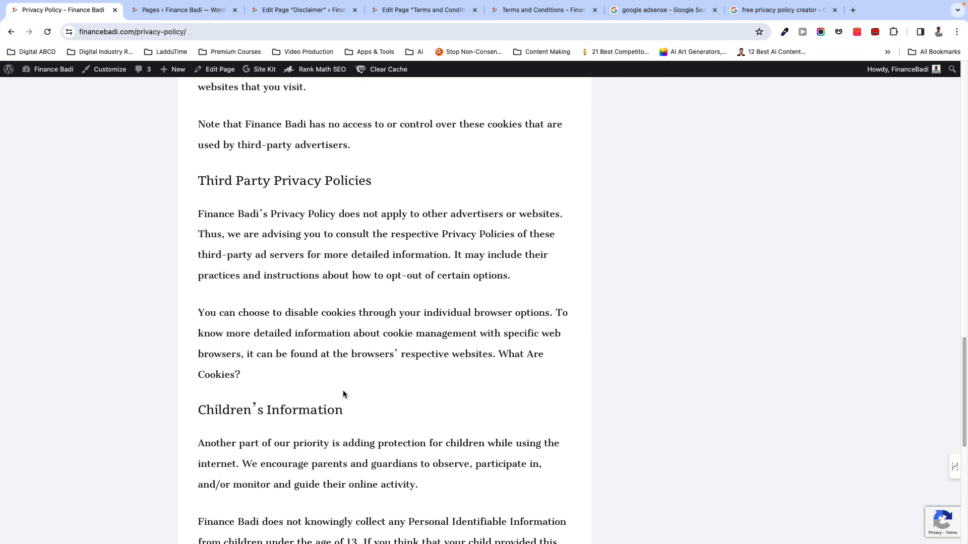
{"action": "scroll", "coordinate": [344, 394], "scroll_direction": "down", "scroll_amount": 5}
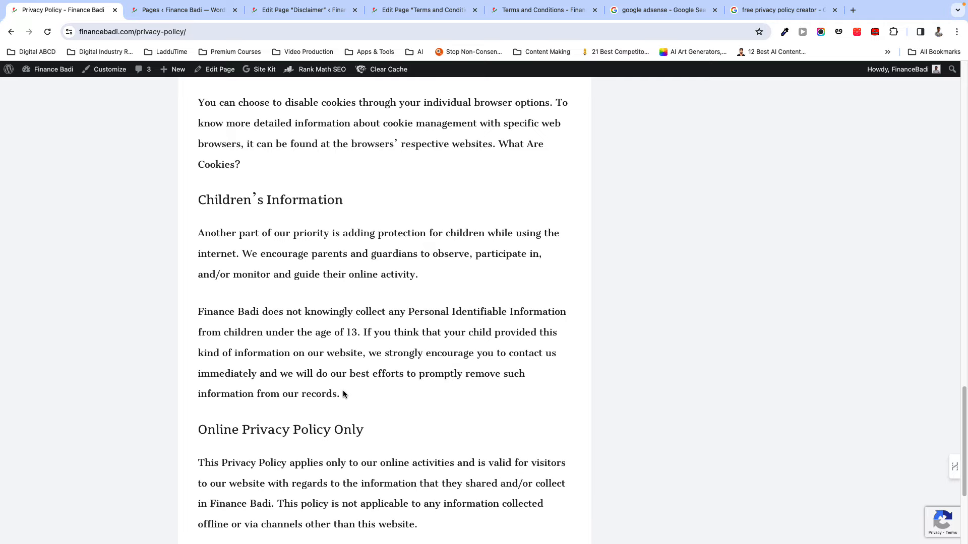
{"action": "scroll", "coordinate": [342, 392], "scroll_direction": "up", "scroll_amount": 15}
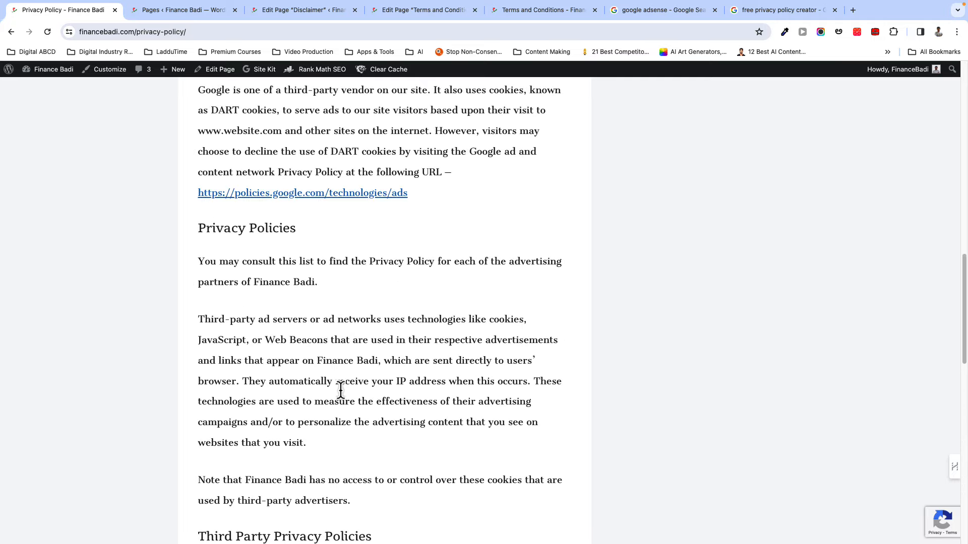
{"action": "scroll", "coordinate": [340, 389], "scroll_direction": "up", "scroll_amount": 20}
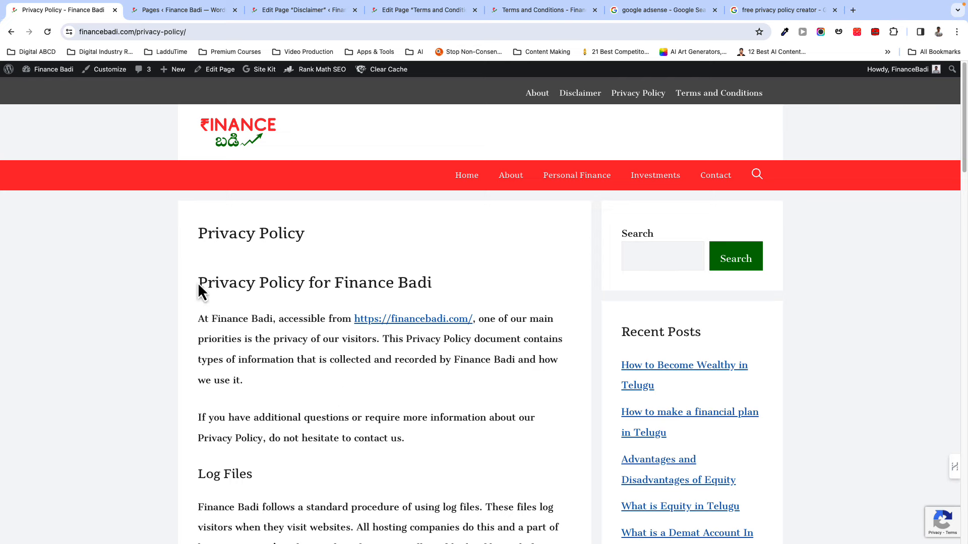
{"action": "scroll", "coordinate": [263, 341], "scroll_direction": "down", "scroll_amount": 3}
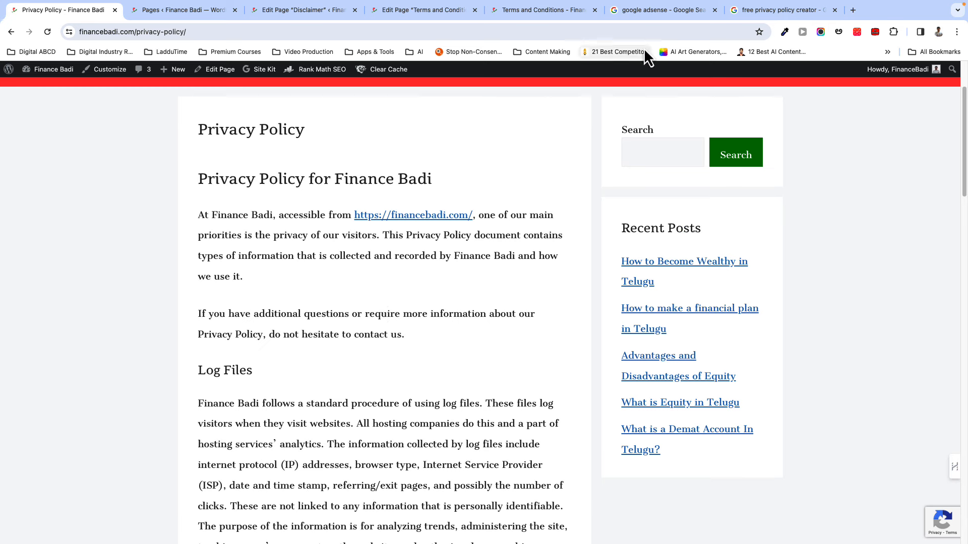
- Browse the 'free privacy policy creator' results and open the 100% Free Privacy Policy Generator site
{"action": "left_click", "coordinate": [749, 13]}
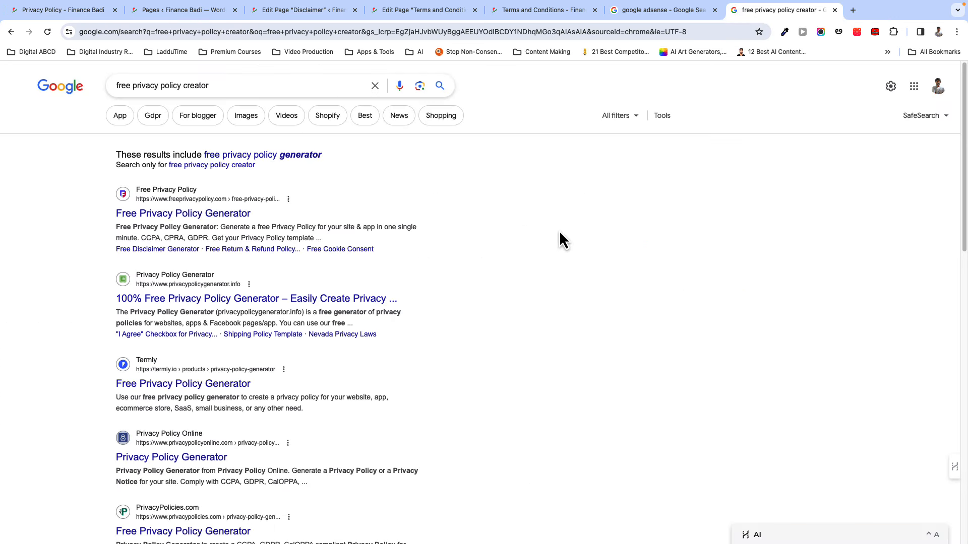
{"action": "scroll", "coordinate": [555, 241], "scroll_direction": "down", "scroll_amount": 3}
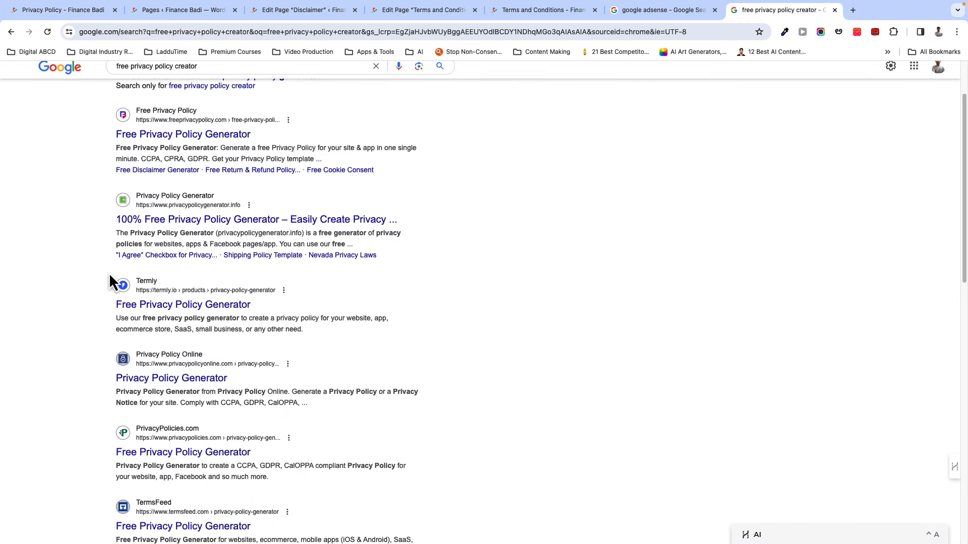
{"action": "scroll", "coordinate": [111, 262], "scroll_direction": "up", "scroll_amount": 3}
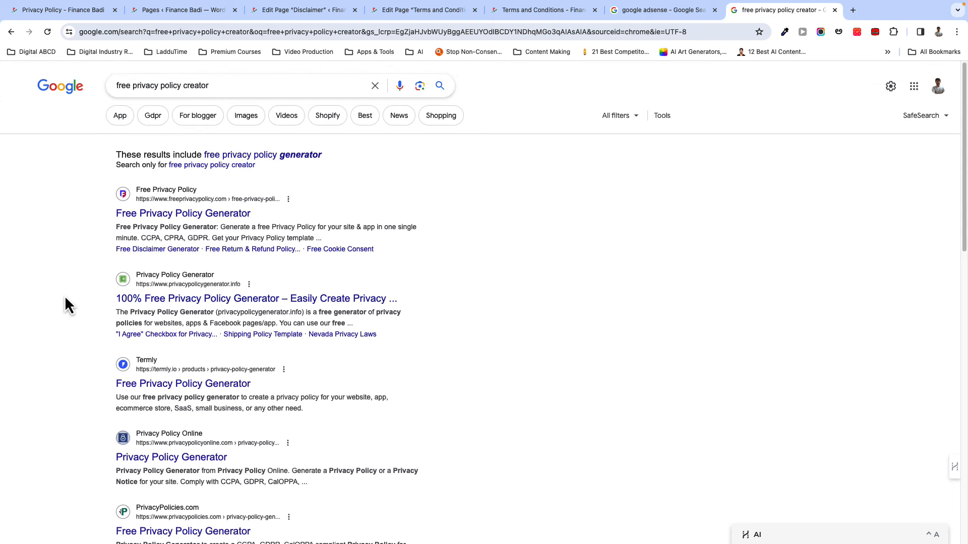
{"action": "scroll", "coordinate": [65, 295], "scroll_direction": "down", "scroll_amount": 3}
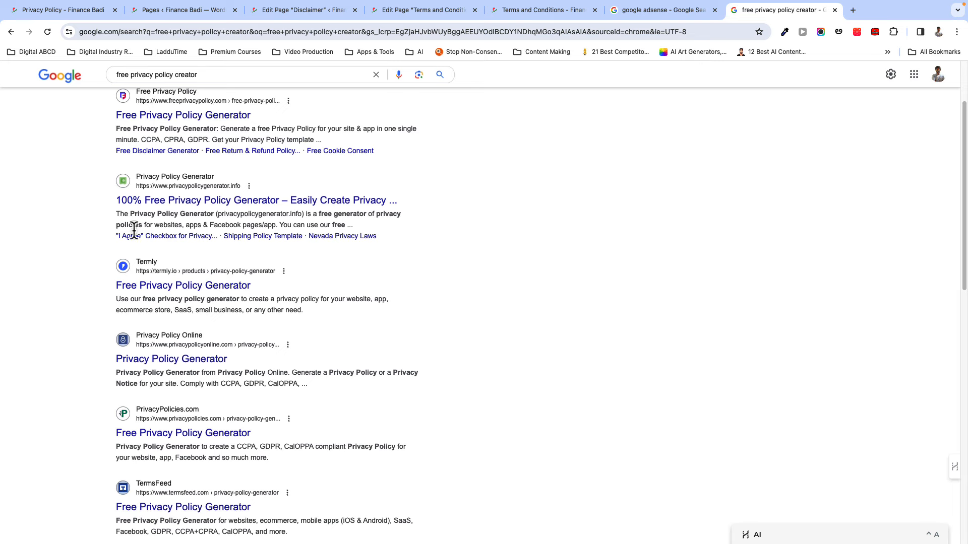
{"action": "scroll", "coordinate": [131, 328], "scroll_direction": "down", "scroll_amount": 2}
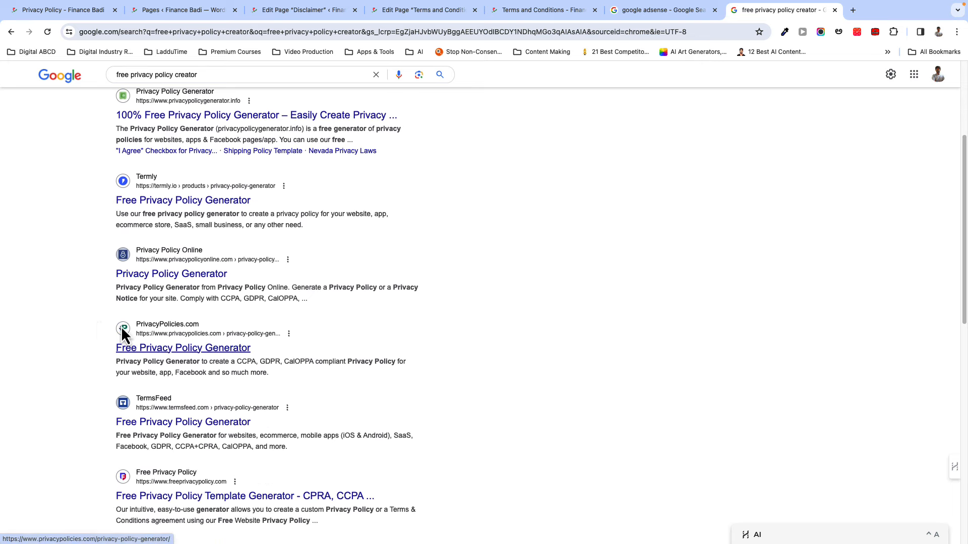
{"action": "scroll", "coordinate": [96, 340], "scroll_direction": "up", "scroll_amount": 4}
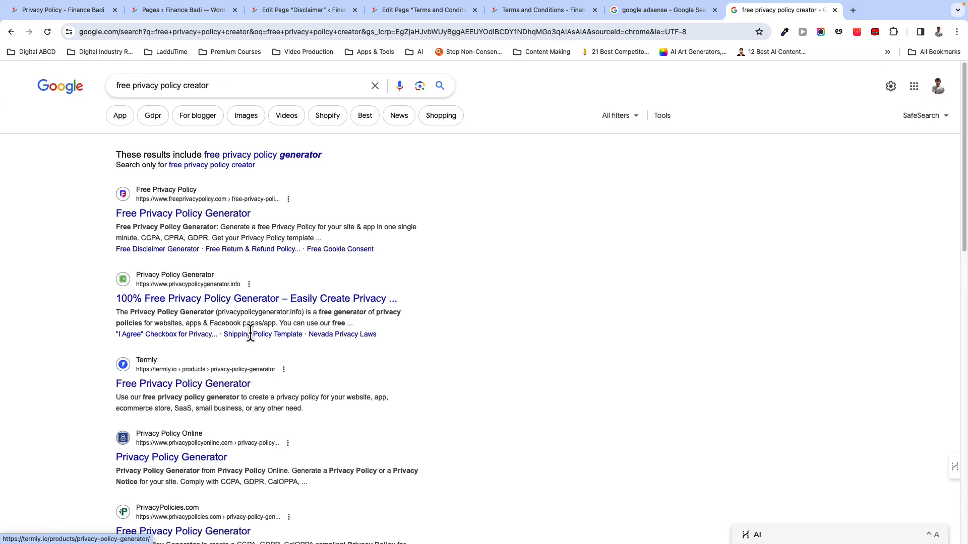
{"action": "left_click", "coordinate": [226, 302]}
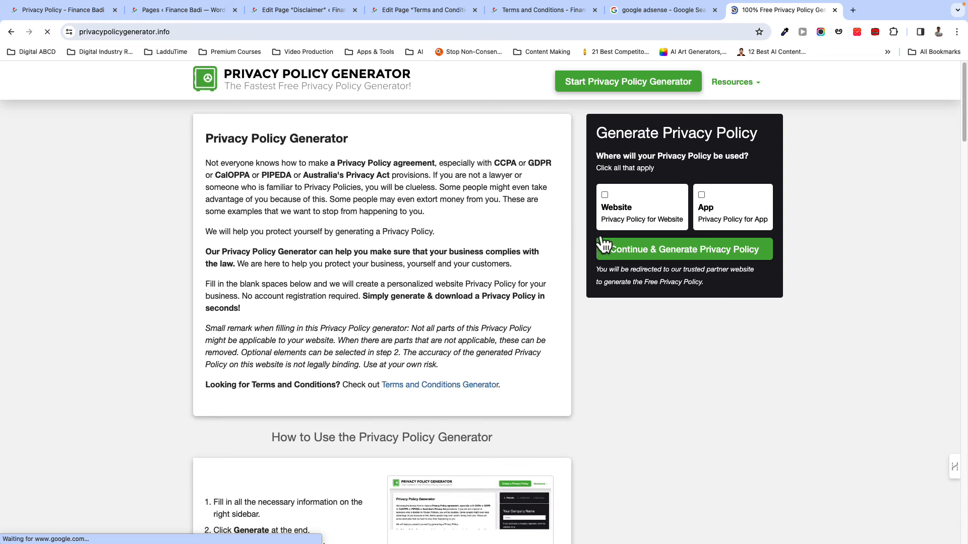
- Start a Website privacy policy and jump to wizard step 3, which asks what personal information is collected
{"action": "left_click", "coordinate": [608, 197]}
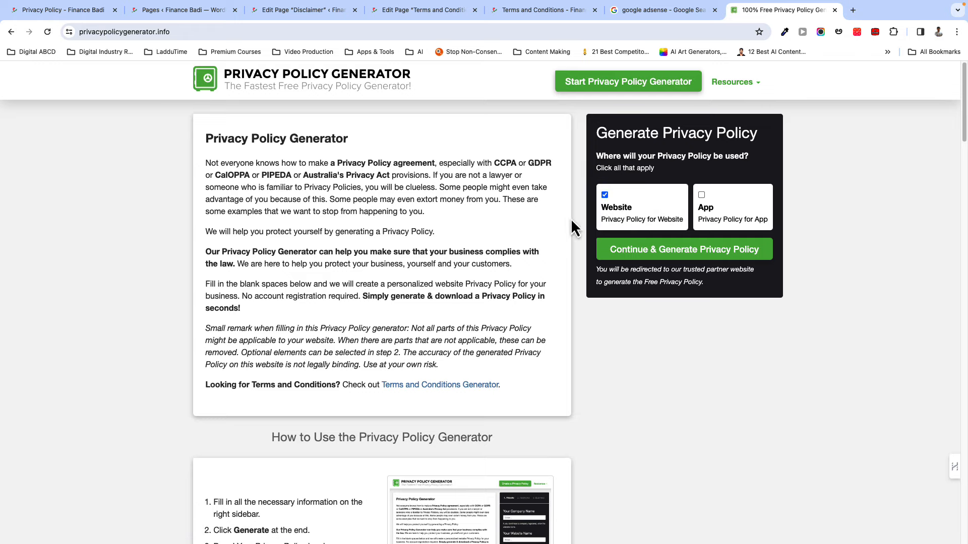
{"action": "left_click", "coordinate": [654, 251]}
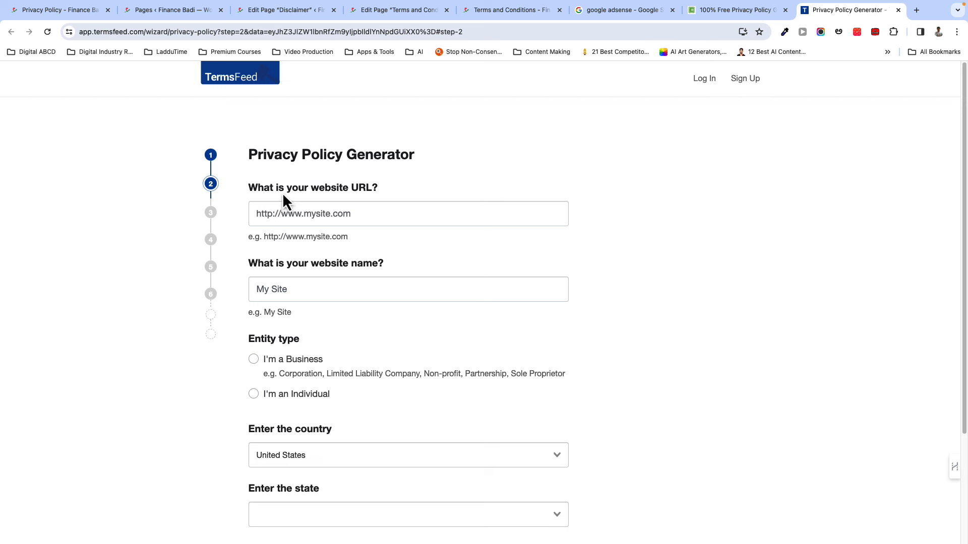
{"action": "scroll", "coordinate": [315, 302], "scroll_direction": "down", "scroll_amount": 1}
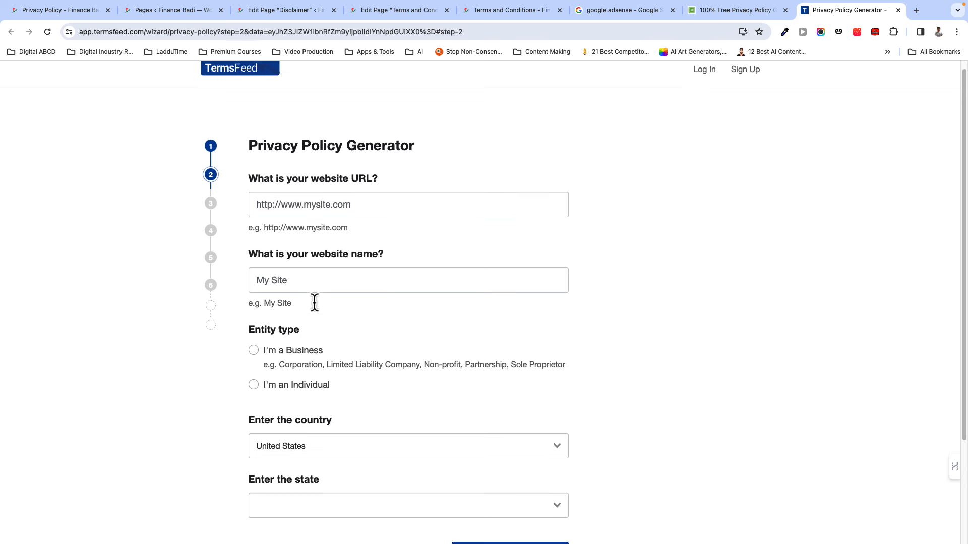
{"action": "scroll", "coordinate": [315, 302], "scroll_direction": "down", "scroll_amount": 3}
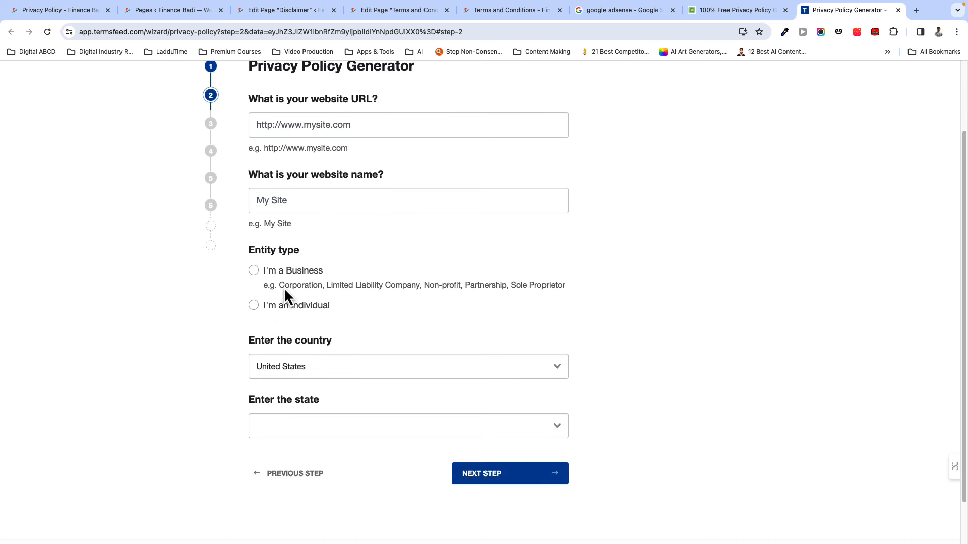
{"action": "scroll", "coordinate": [350, 356], "scroll_direction": "down", "scroll_amount": 2}
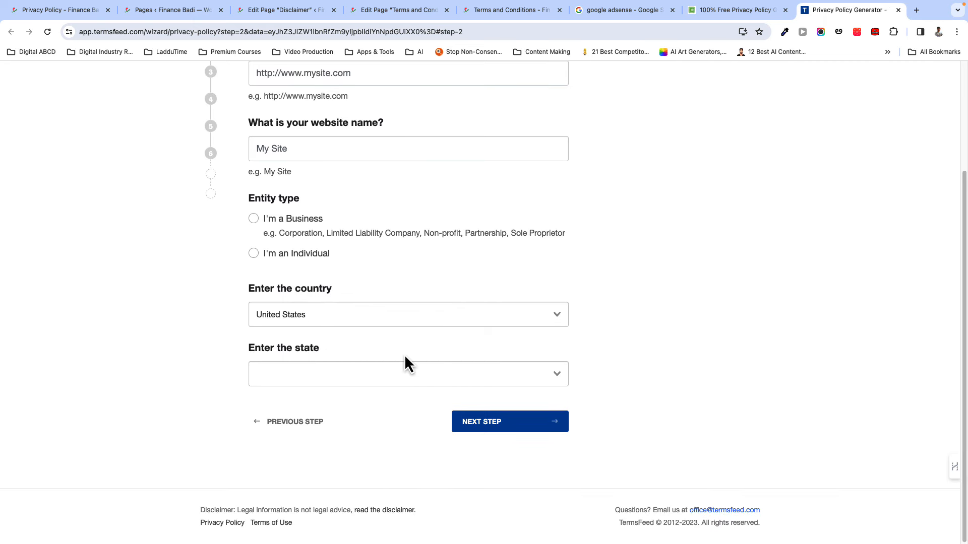
{"action": "scroll", "coordinate": [355, 266], "scroll_direction": "up", "scroll_amount": 5}
{"action": "left_click", "coordinate": [212, 214]}
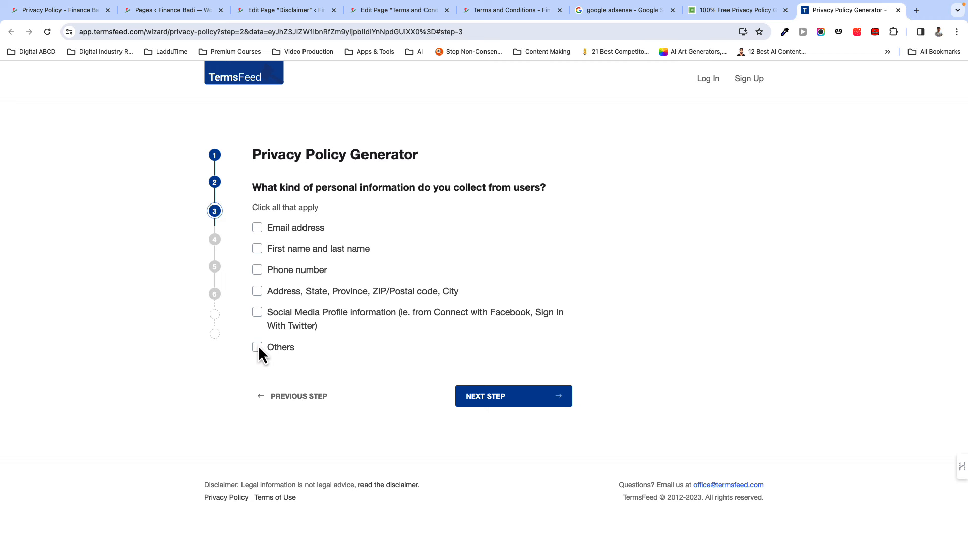
- Mark first and last name as collected, then try and clear the email, website and phone contact options
{"action": "left_click", "coordinate": [257, 249]}
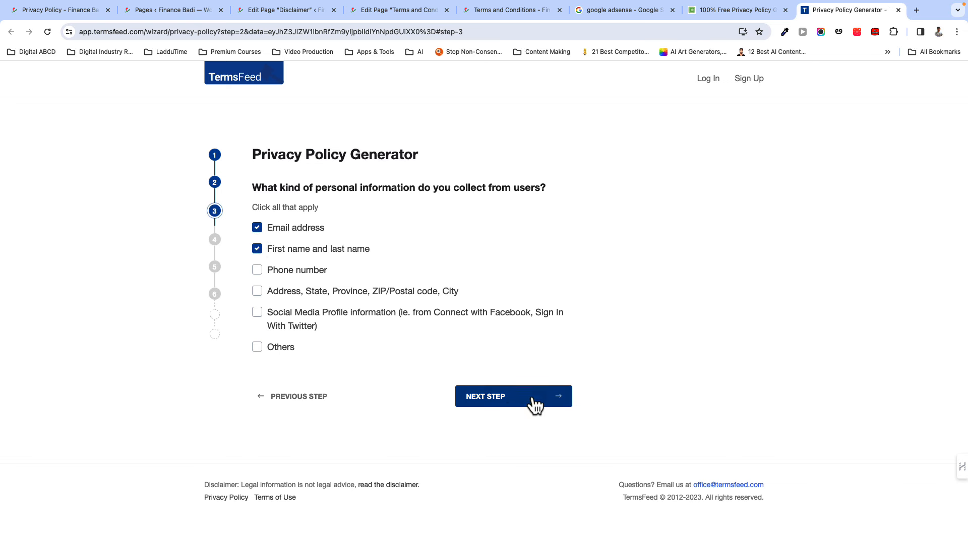
{"action": "left_click", "coordinate": [506, 403]}
{"action": "left_click", "coordinate": [257, 243]}
{"action": "scroll", "coordinate": [396, 401], "scroll_direction": "down", "scroll_amount": 1}
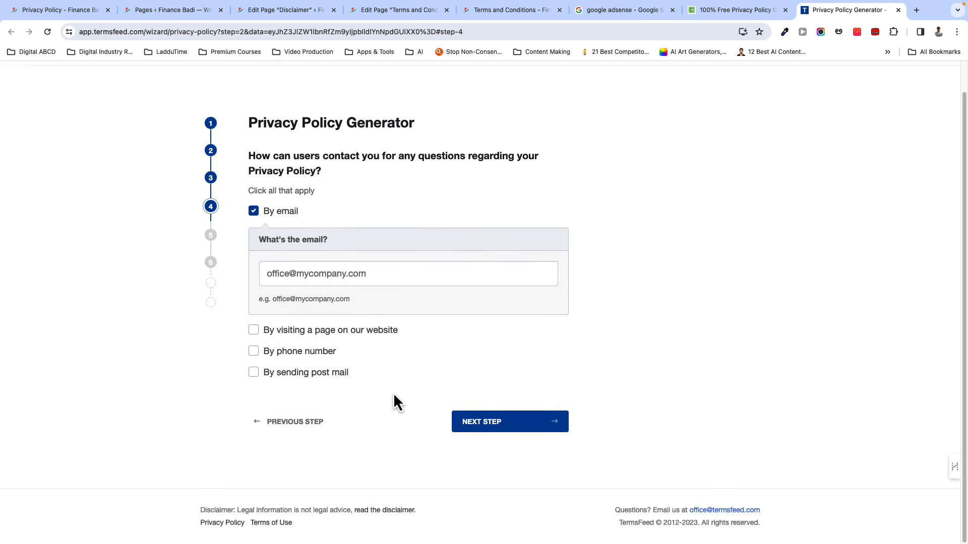
{"action": "left_click", "coordinate": [254, 330]}
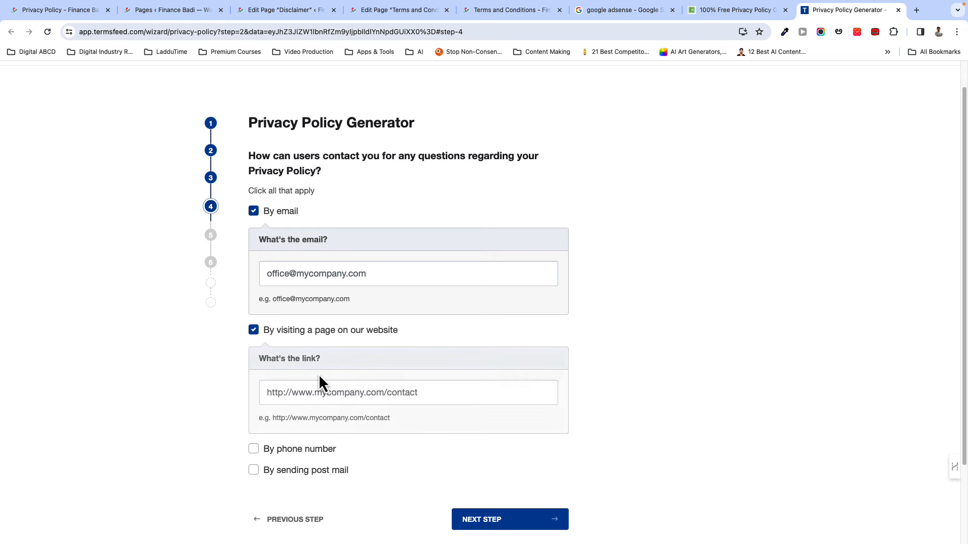
{"action": "scroll", "coordinate": [332, 388], "scroll_direction": "down", "scroll_amount": 3}
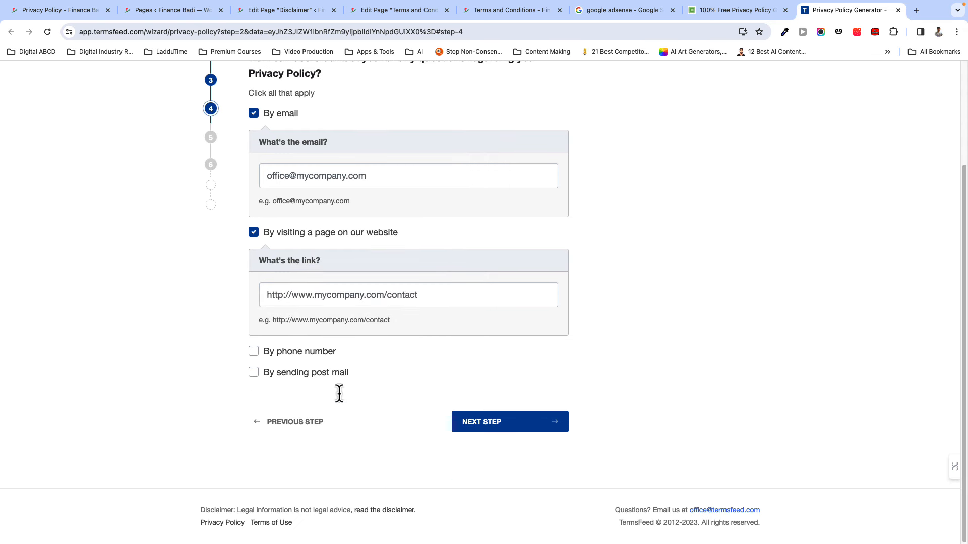
{"action": "left_click", "coordinate": [254, 354]}
{"action": "left_click", "coordinate": [254, 355]}
{"action": "left_click", "coordinate": [254, 233]}
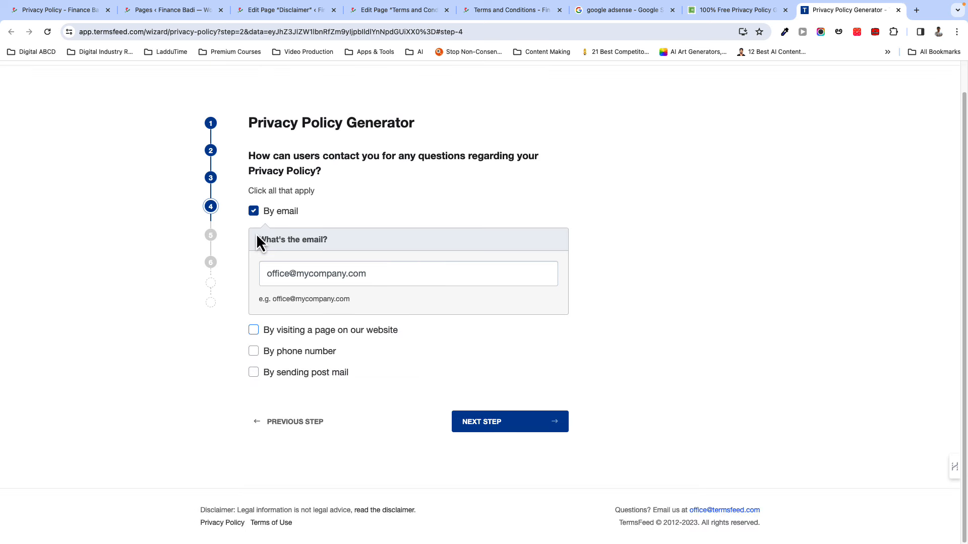
{"action": "left_click", "coordinate": [254, 211]}
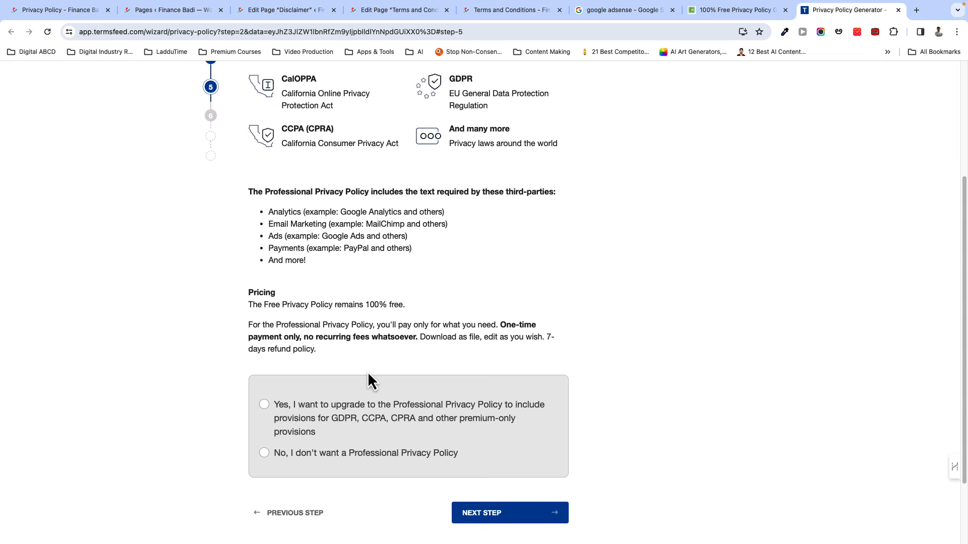
- Decline the Professional Privacy Policy, reach the free final step, and return to the Disclaimer editor
{"action": "scroll", "coordinate": [368, 371], "scroll_direction": "down", "scroll_amount": 3}
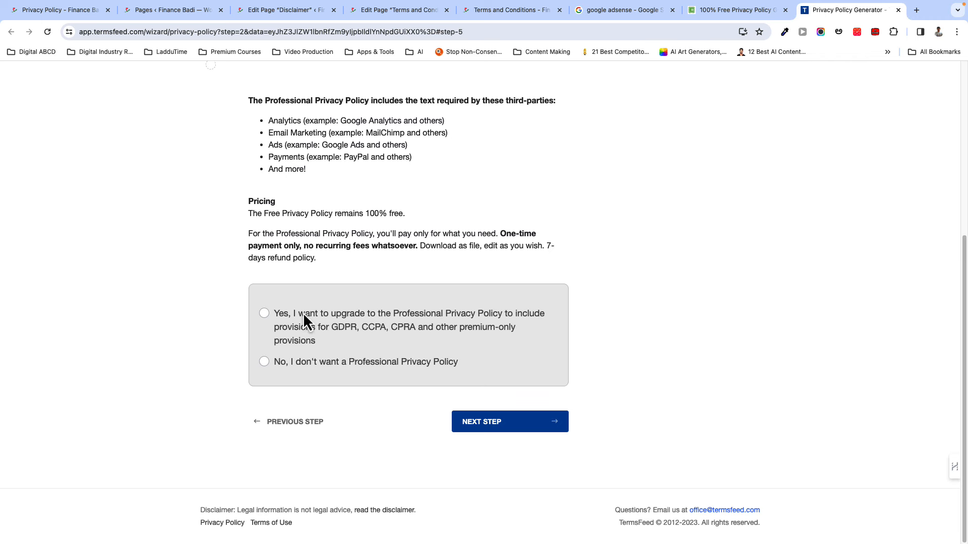
{"action": "left_click", "coordinate": [264, 313]}
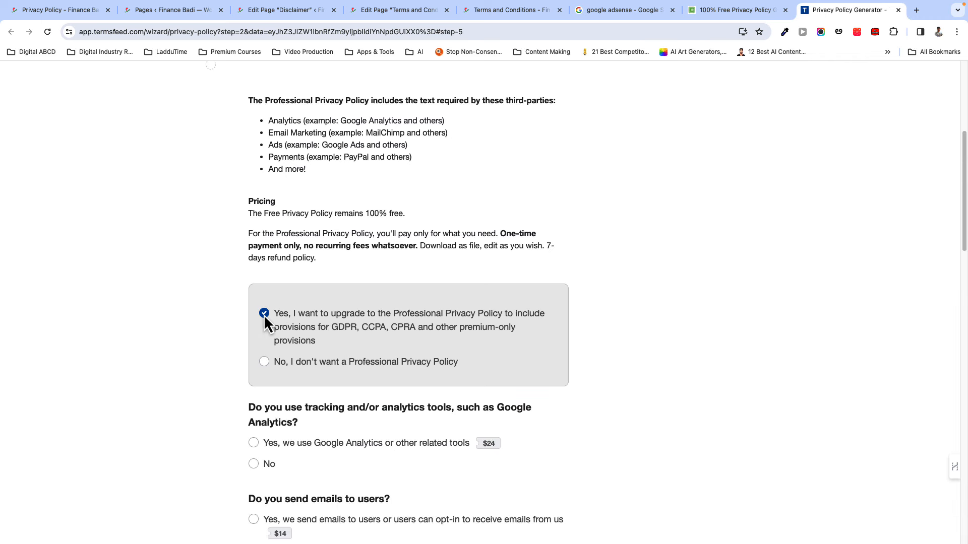
{"action": "scroll", "coordinate": [250, 370], "scroll_direction": "down", "scroll_amount": 4}
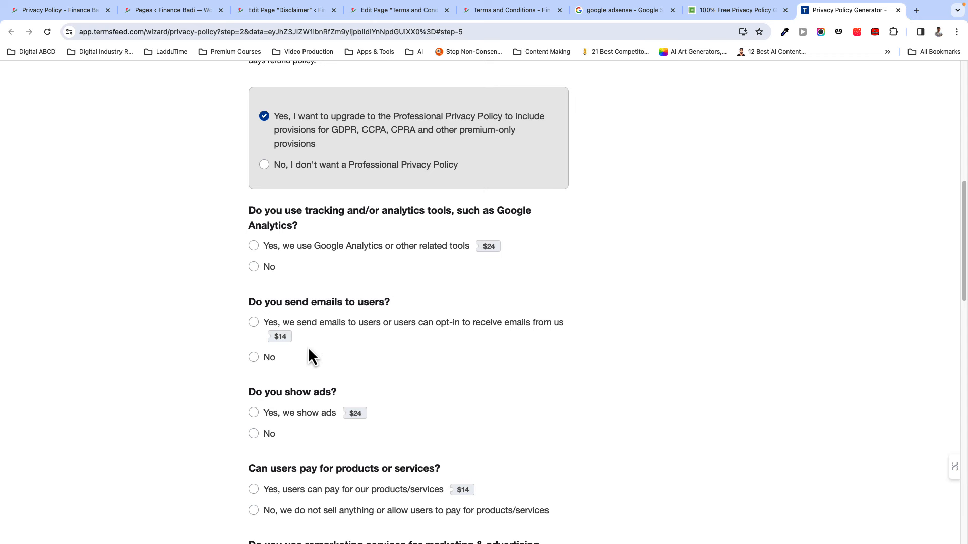
{"action": "scroll", "coordinate": [288, 355], "scroll_direction": "down", "scroll_amount": 2}
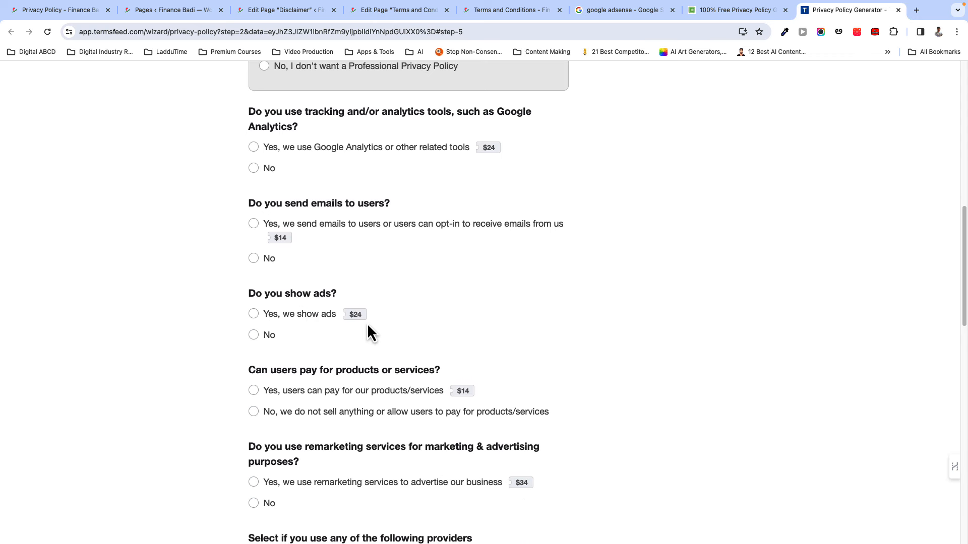
{"action": "left_click", "coordinate": [254, 225]}
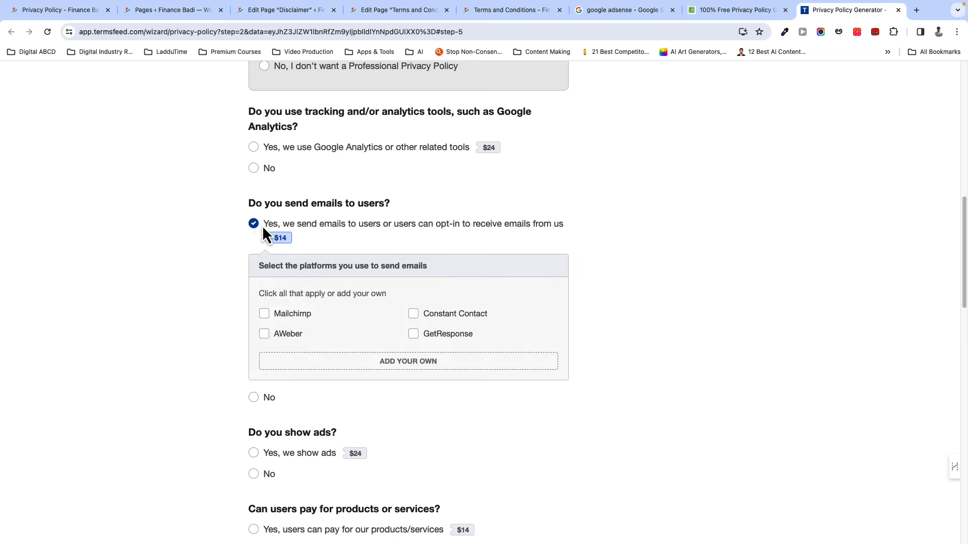
{"action": "scroll", "coordinate": [292, 285], "scroll_direction": "up", "scroll_amount": 4}
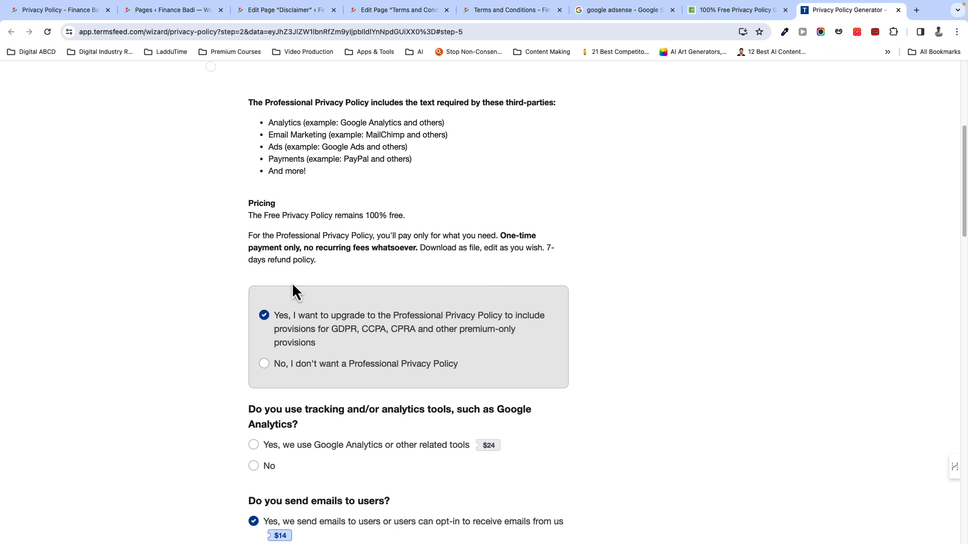
{"action": "left_click", "coordinate": [264, 364]}
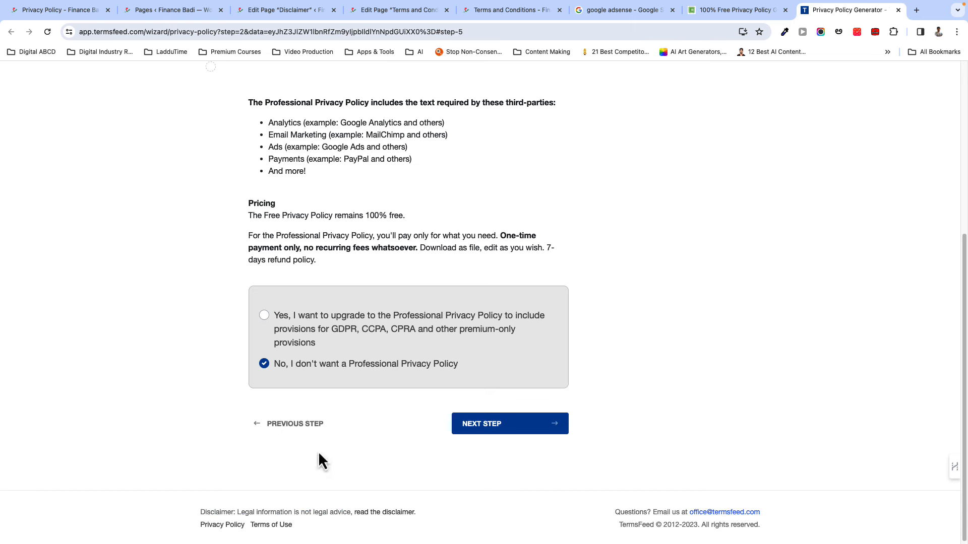
{"action": "left_click", "coordinate": [503, 429]}
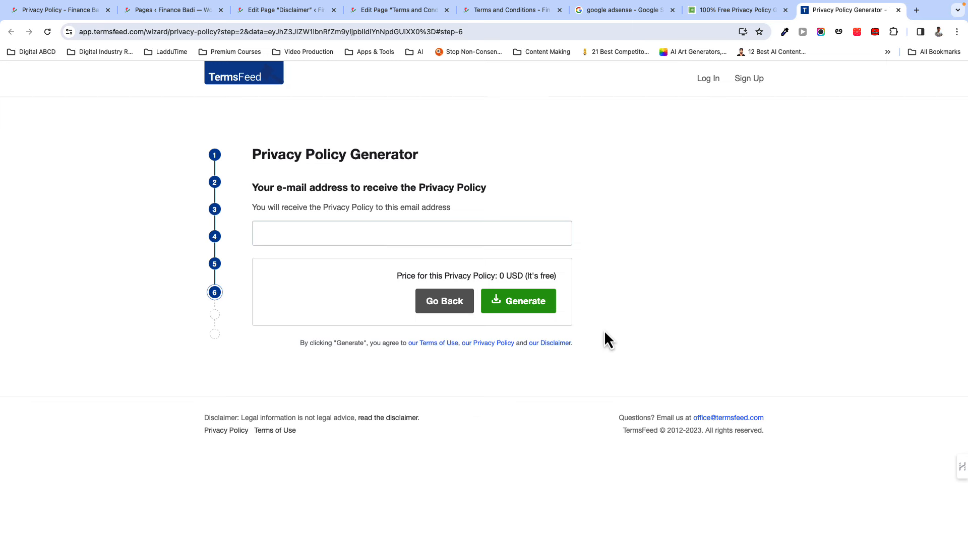
{"action": "left_click", "coordinate": [295, 11]}
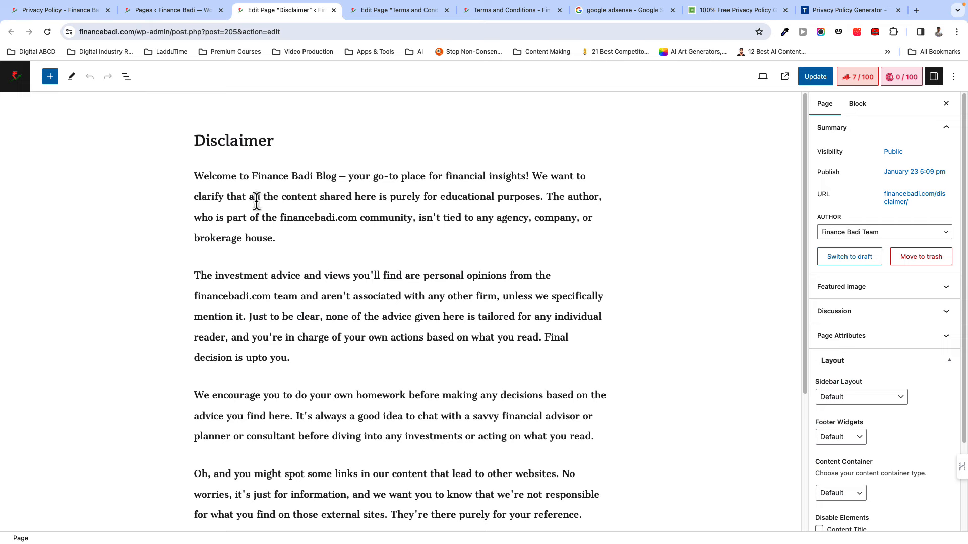
- Scroll through the Terms and Conditions page in the WordPress editor
{"action": "scroll", "coordinate": [275, 341], "scroll_direction": "down", "scroll_amount": 5}
{"action": "left_click", "coordinate": [416, 13]}
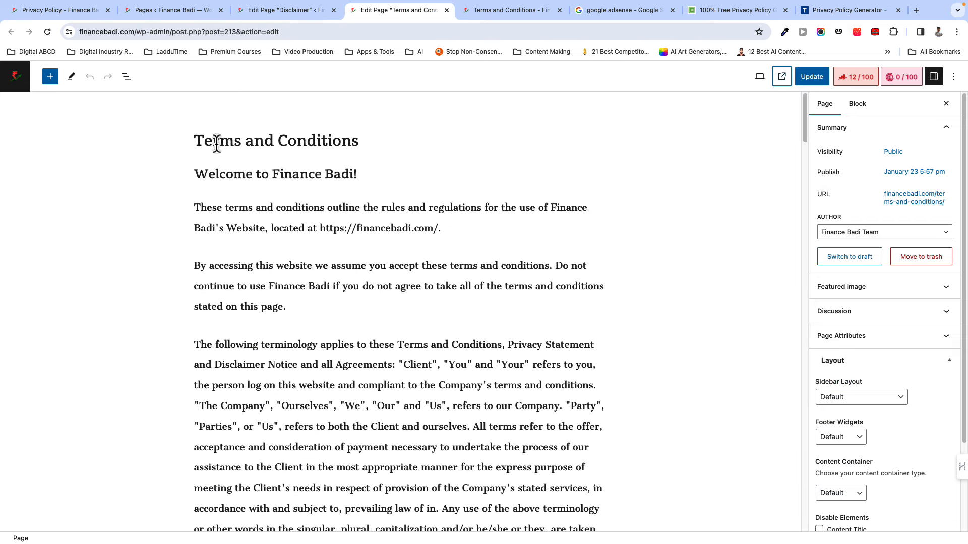
{"action": "scroll", "coordinate": [345, 275], "scroll_direction": "down", "scroll_amount": 2}
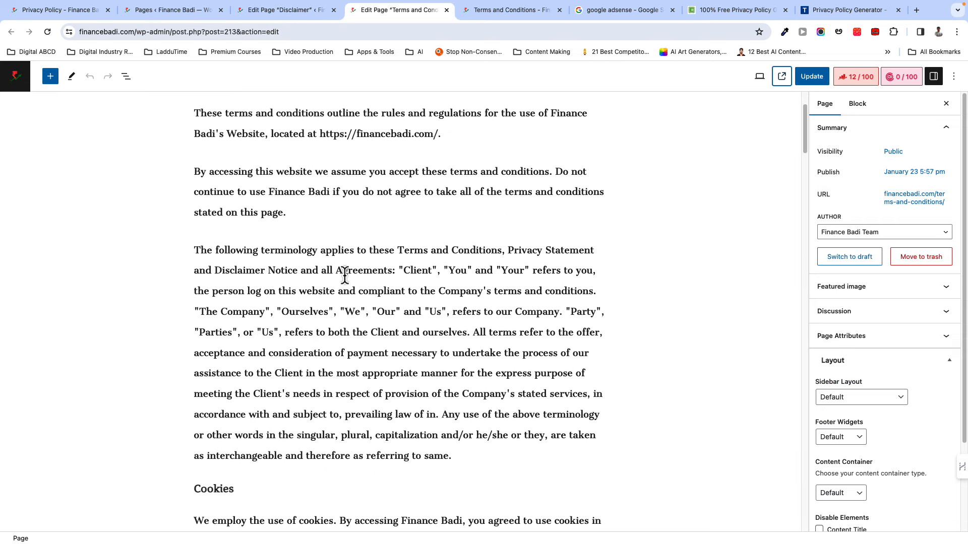
{"action": "scroll", "coordinate": [344, 276], "scroll_direction": "down", "scroll_amount": 2}
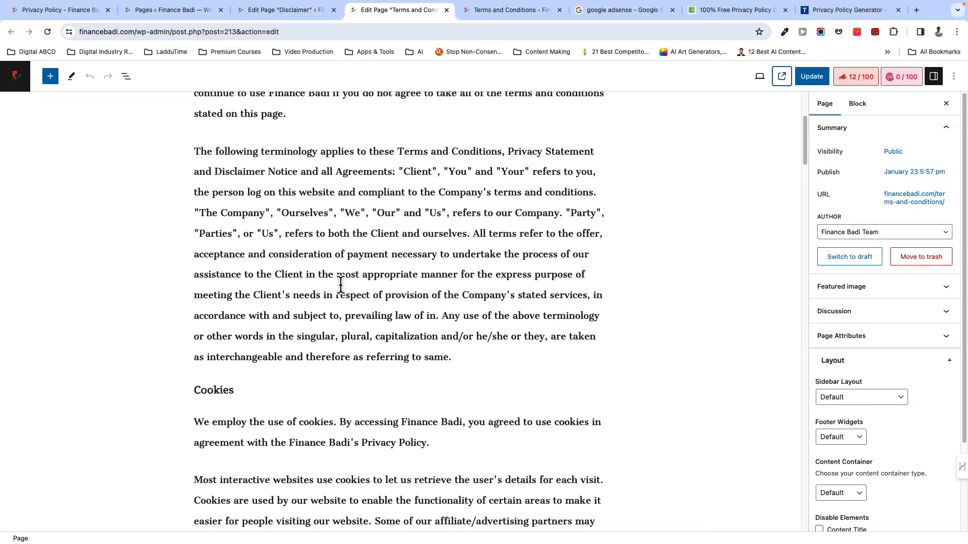
{"action": "scroll", "coordinate": [341, 284], "scroll_direction": "down", "scroll_amount": 4}
{"action": "scroll", "coordinate": [298, 346], "scroll_direction": "down", "scroll_amount": 3}
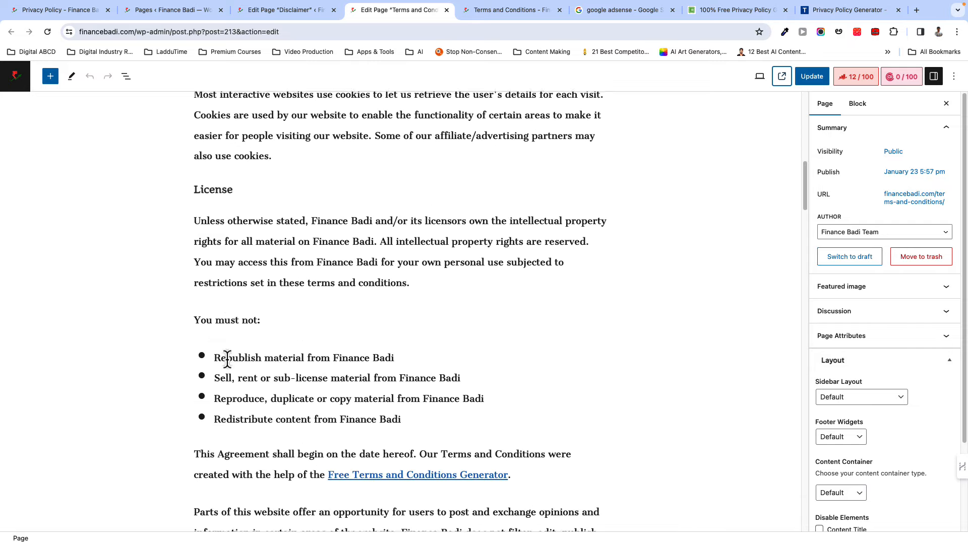
{"action": "scroll", "coordinate": [227, 359], "scroll_direction": "down", "scroll_amount": 12}
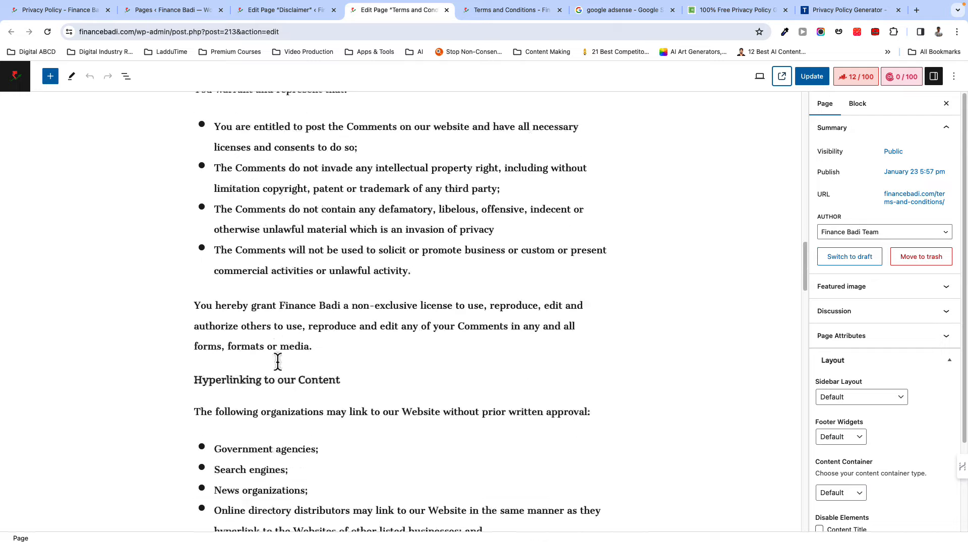
{"action": "scroll", "coordinate": [277, 361], "scroll_direction": "down", "scroll_amount": 6}
{"action": "scroll", "coordinate": [277, 361], "scroll_direction": "up", "scroll_amount": 15}
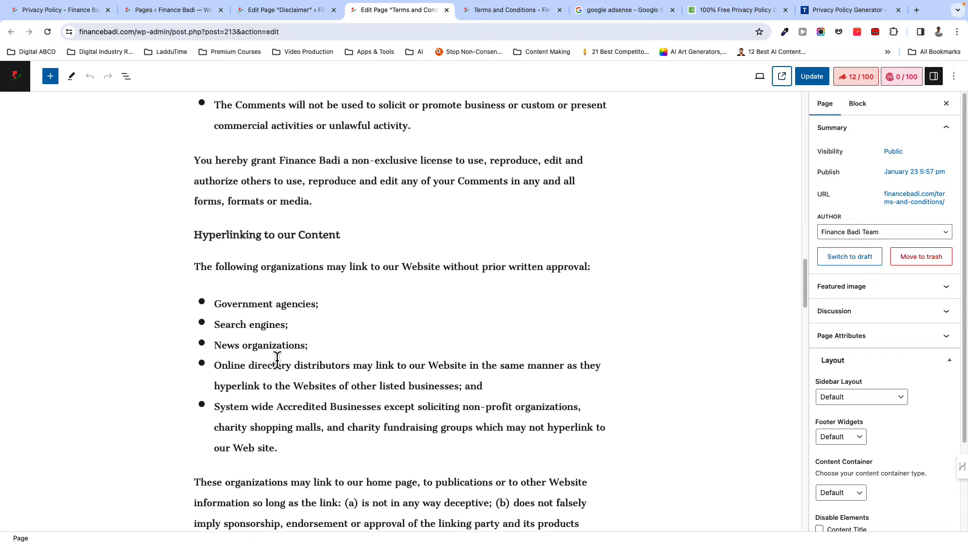
- View the live Privacy Policy page, then bring up the google adsense search results
{"action": "left_click", "coordinate": [85, 14]}
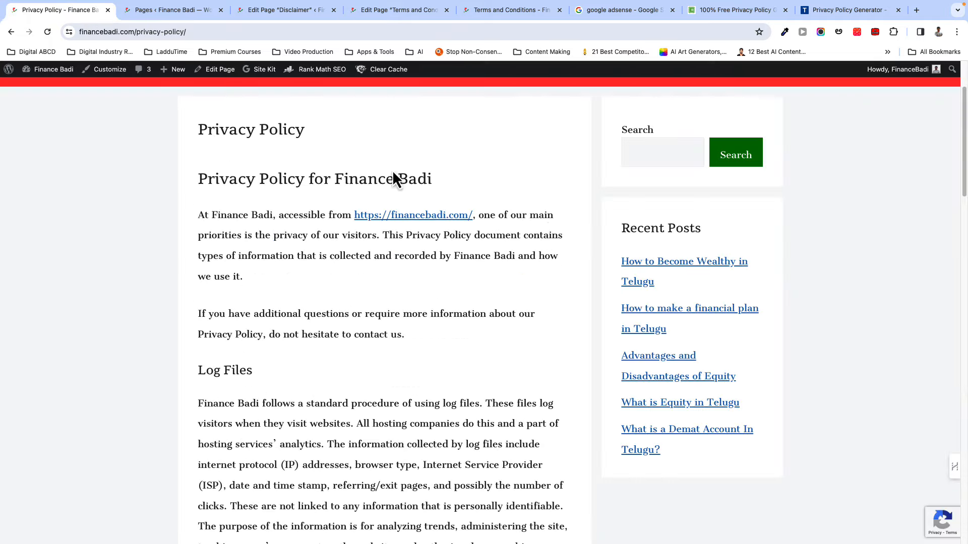
{"action": "scroll", "coordinate": [497, 250], "scroll_direction": "up", "scroll_amount": 2}
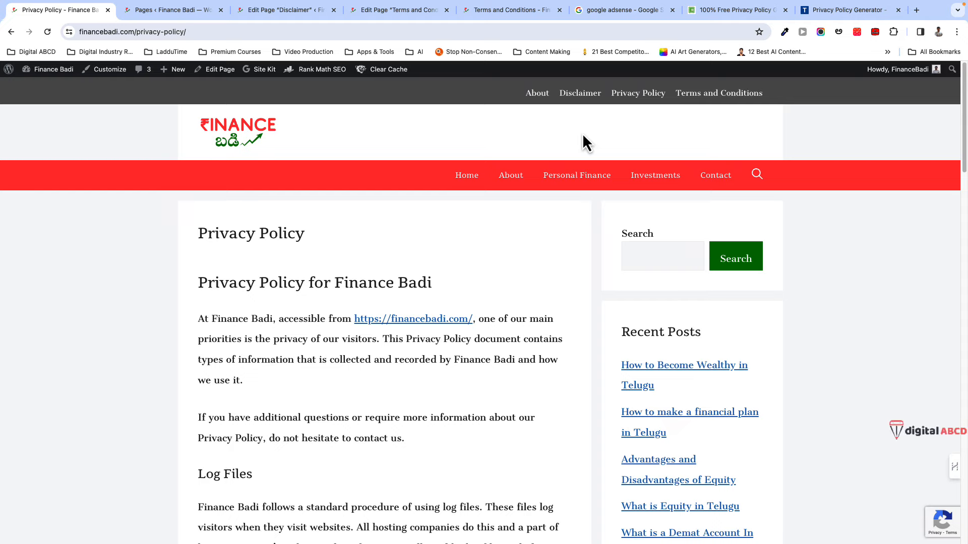
{"action": "left_click", "coordinate": [598, 16]}
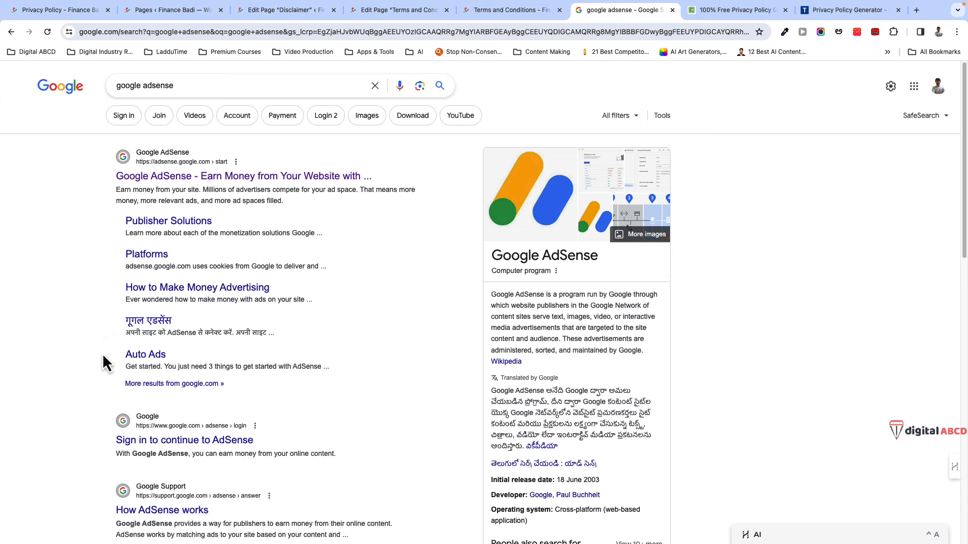
- Scan the google adsense results, then glance back at the live Privacy Policy page
{"action": "scroll", "coordinate": [102, 353], "scroll_direction": "down", "scroll_amount": 2}
{"action": "scroll", "coordinate": [102, 356], "scroll_direction": "down", "scroll_amount": 4}
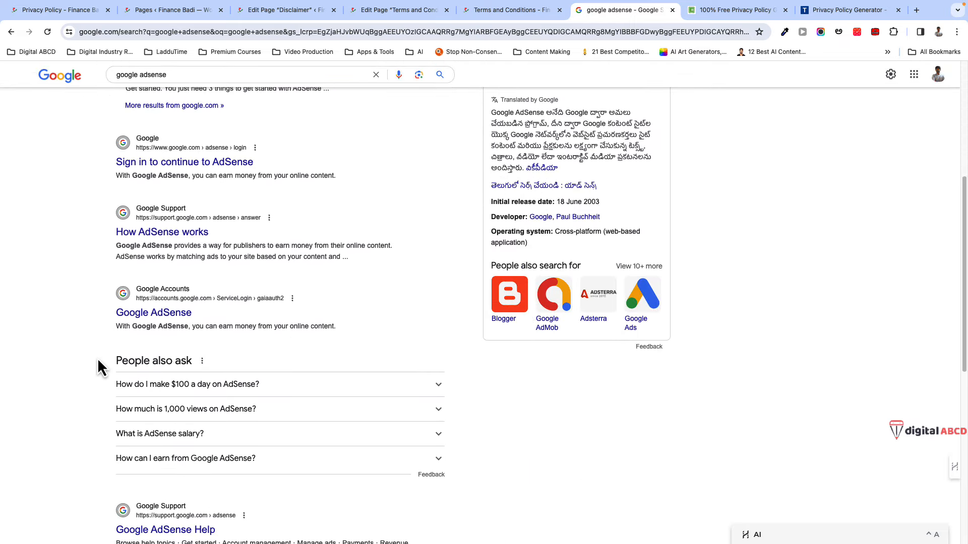
{"action": "scroll", "coordinate": [101, 367], "scroll_direction": "up", "scroll_amount": 4}
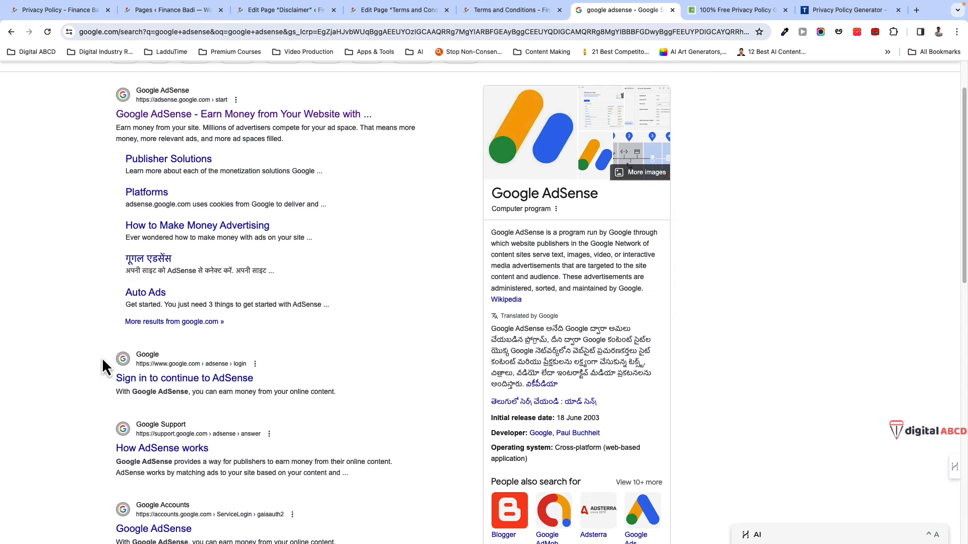
{"action": "scroll", "coordinate": [103, 353], "scroll_direction": "up", "scroll_amount": 1}
{"action": "left_click", "coordinate": [65, 17]}
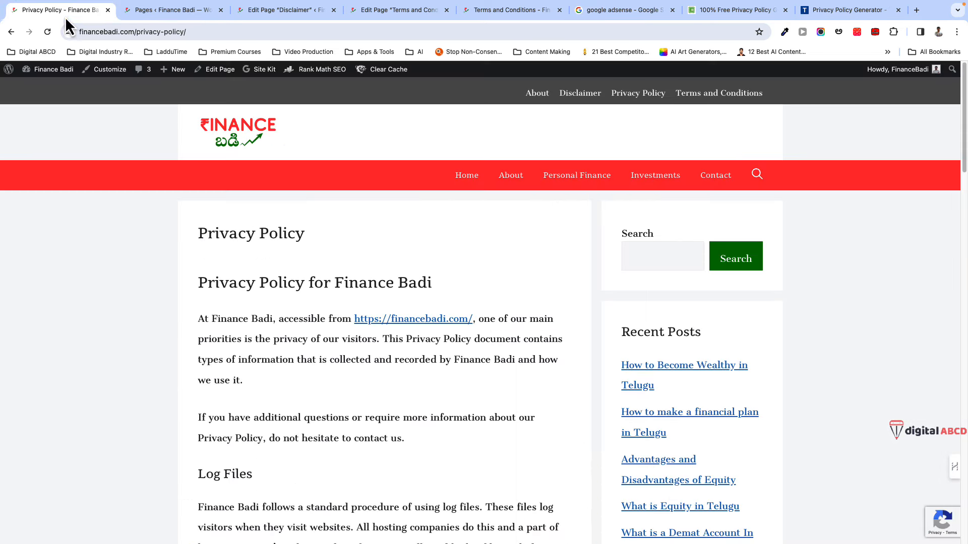
{"action": "scroll", "coordinate": [140, 398], "scroll_direction": "down", "scroll_amount": 1}
{"action": "scroll", "coordinate": [141, 398], "scroll_direction": "up", "scroll_amount": 1}
- Scroll through the posts on the Finance Badi homepage
{"action": "left_click", "coordinate": [224, 151]}
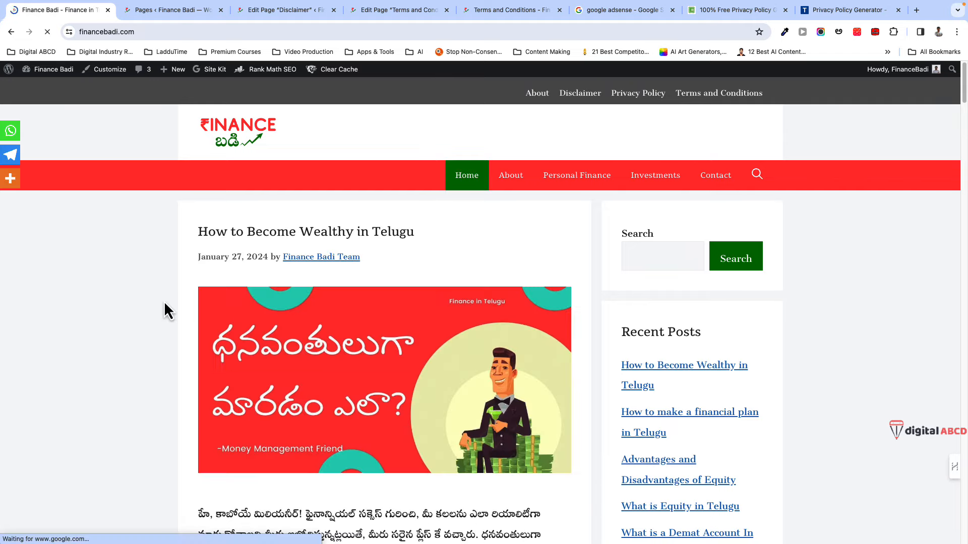
{"action": "scroll", "coordinate": [187, 461], "scroll_direction": "down", "scroll_amount": 6}
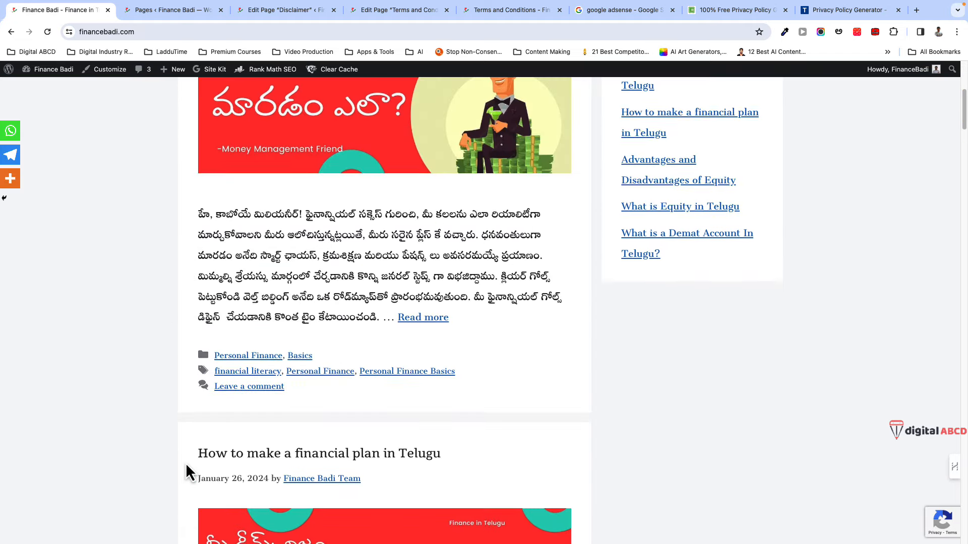
{"action": "scroll", "coordinate": [187, 471], "scroll_direction": "down", "scroll_amount": 9}
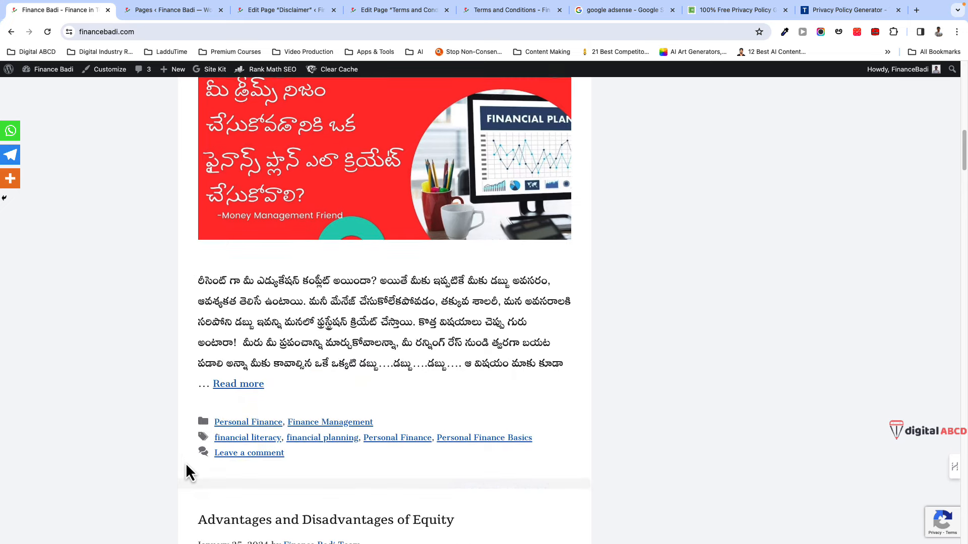
{"action": "scroll", "coordinate": [186, 463], "scroll_direction": "down", "scroll_amount": 6}
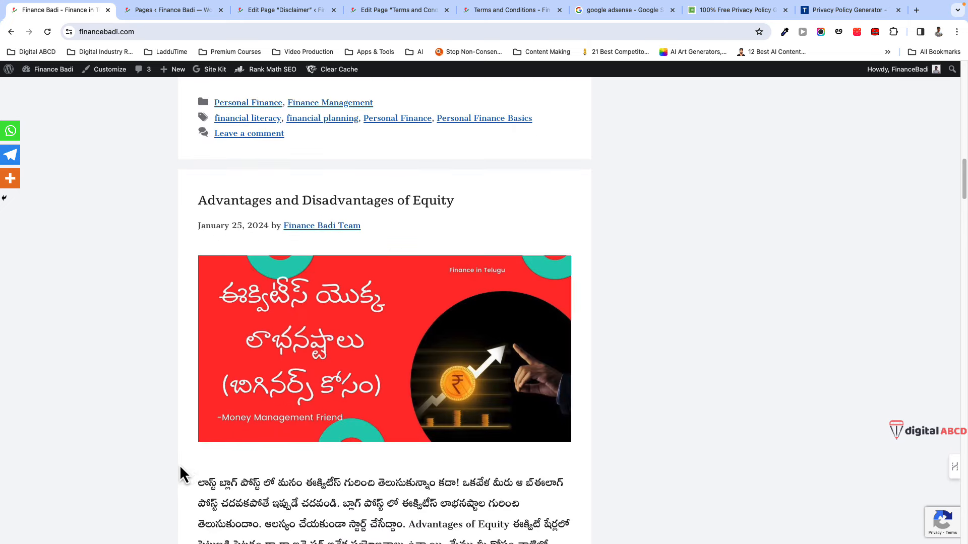
{"action": "scroll", "coordinate": [180, 473], "scroll_direction": "down", "scroll_amount": 7}
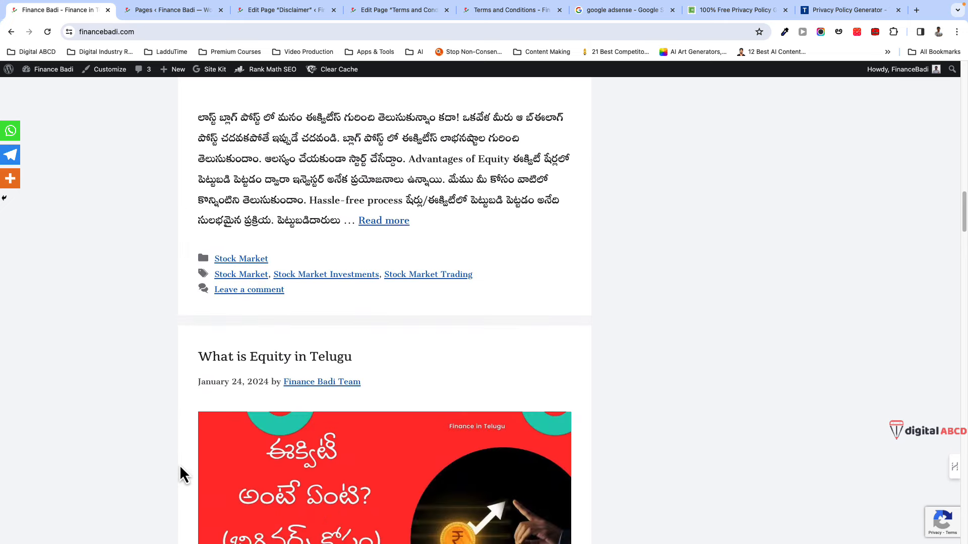
{"action": "scroll", "coordinate": [180, 466], "scroll_direction": "up", "scroll_amount": 20}
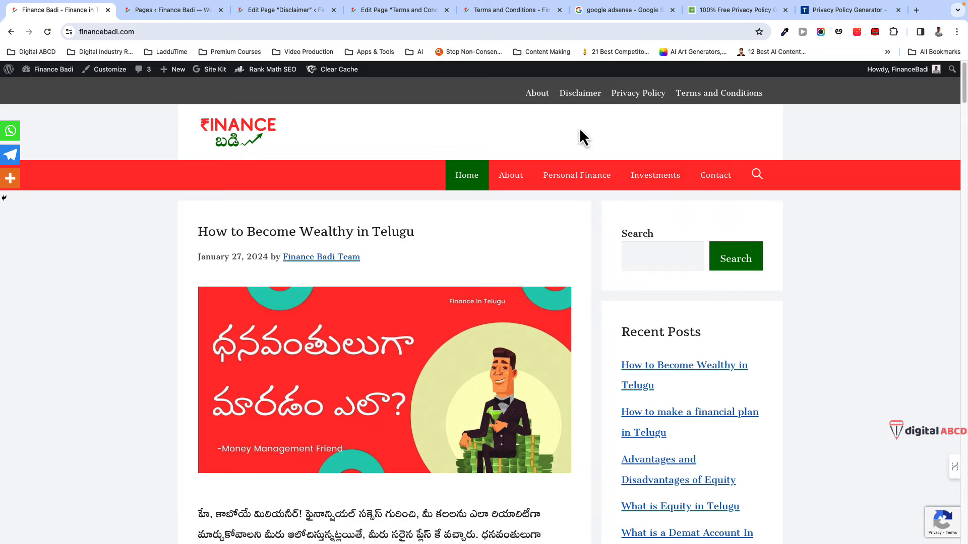
- Open the official Google AdSense website from the adsense search results
{"action": "left_click", "coordinate": [614, 16]}
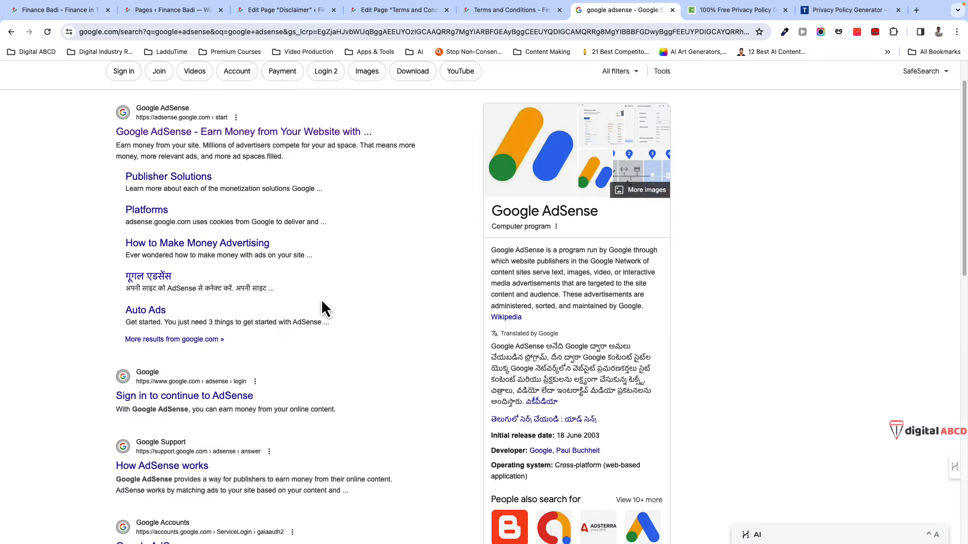
{"action": "scroll", "coordinate": [54, 346], "scroll_direction": "down", "scroll_amount": 3}
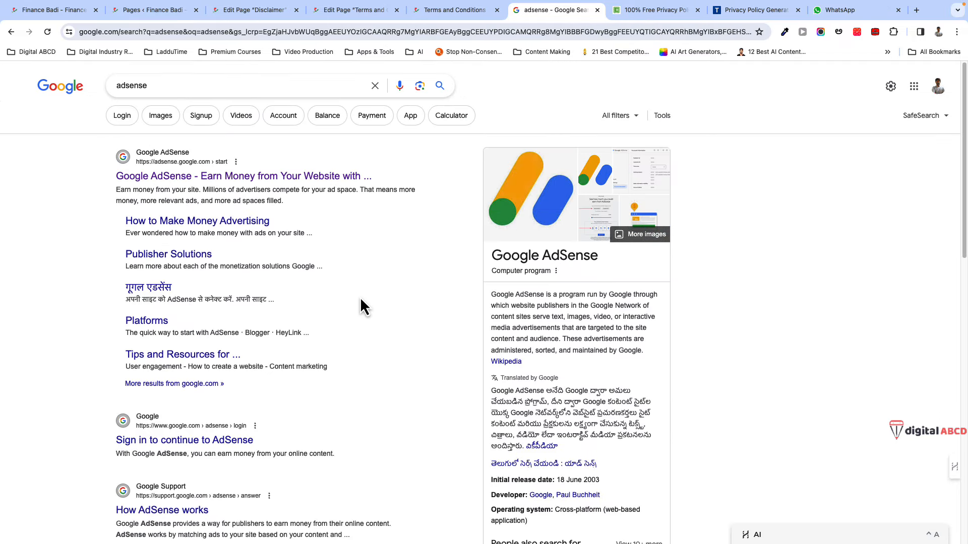
{"action": "left_click", "coordinate": [196, 178]}
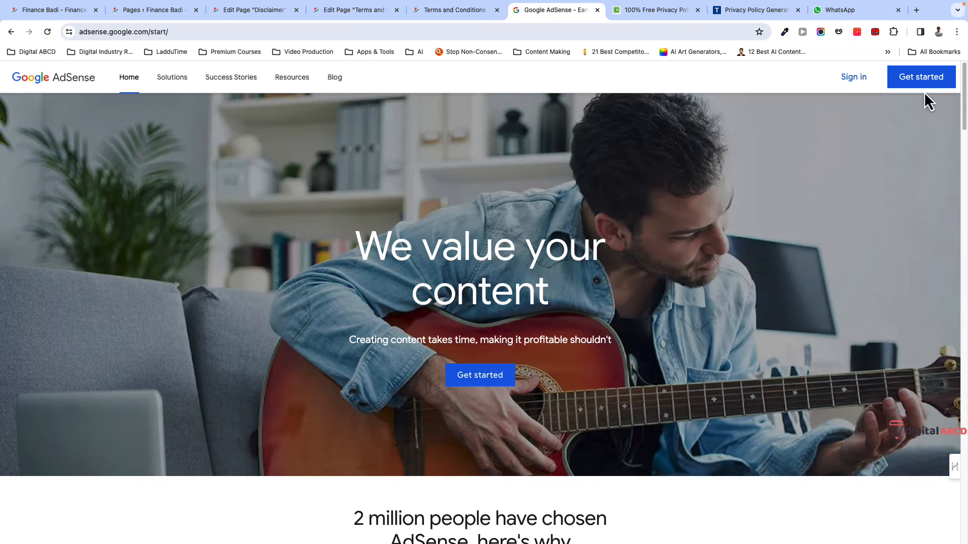
- Sign up financebadi.com for AdSense with no suggestions, India as payment country, and terms accepted
{"action": "left_click", "coordinate": [919, 89]}
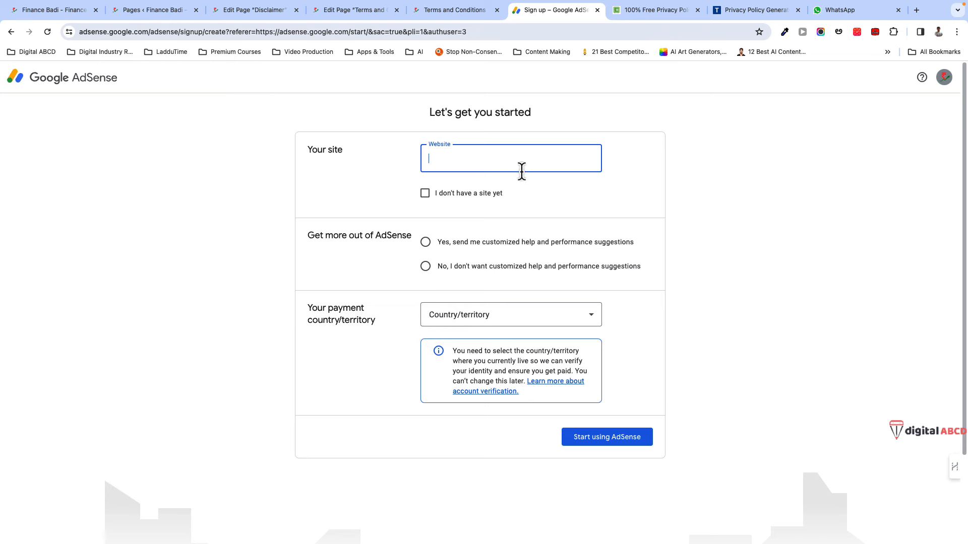
{"action": "left_click", "coordinate": [68, 15]}
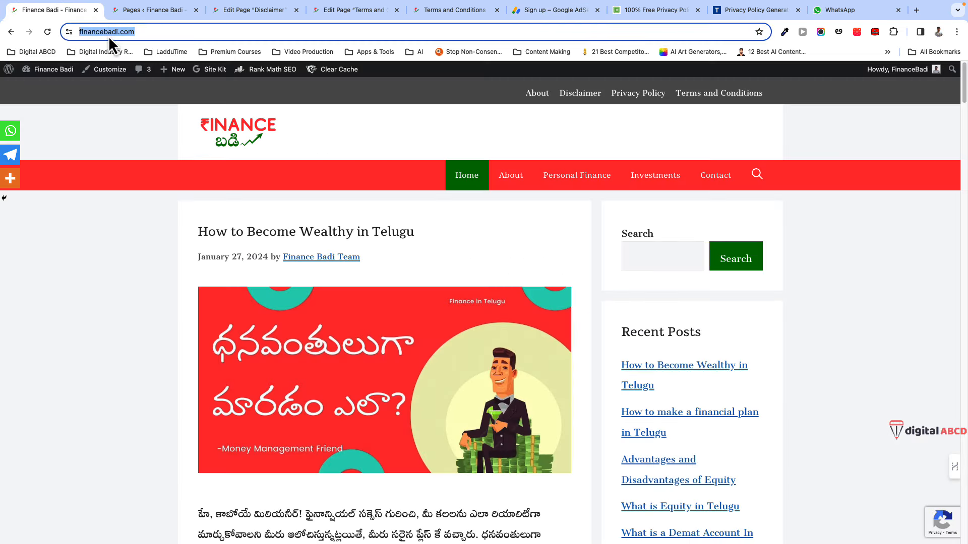
{"action": "left_click", "coordinate": [555, 10]}
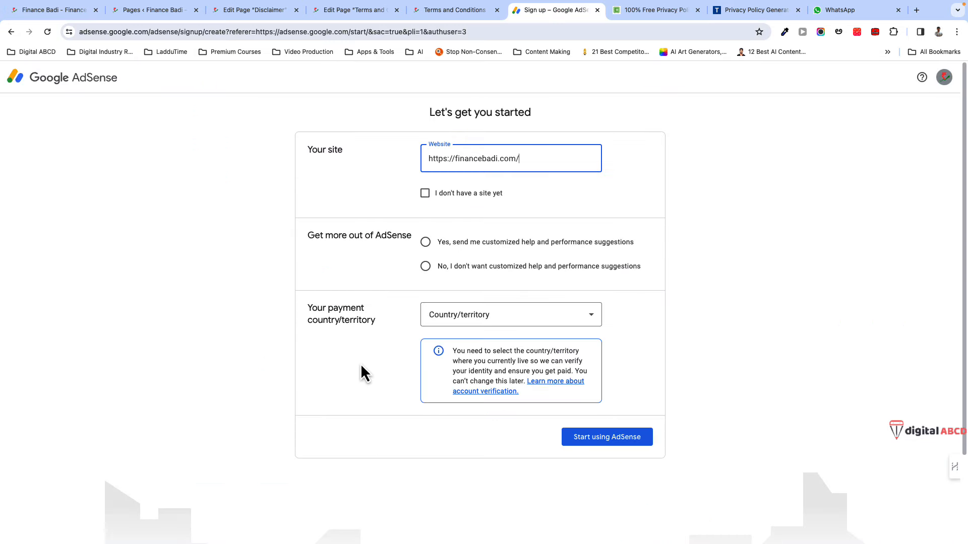
{"action": "left_click", "coordinate": [425, 266]}
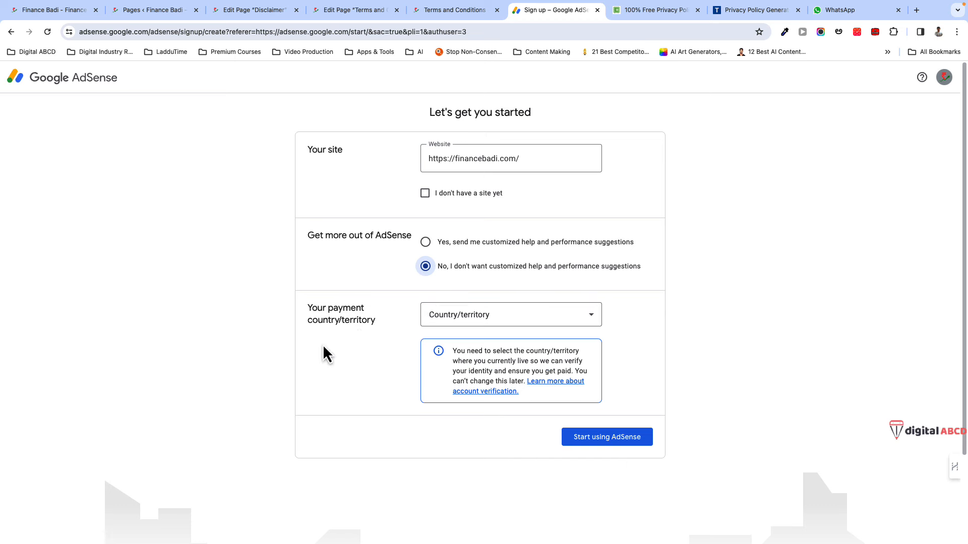
{"action": "left_click", "coordinate": [536, 328]}
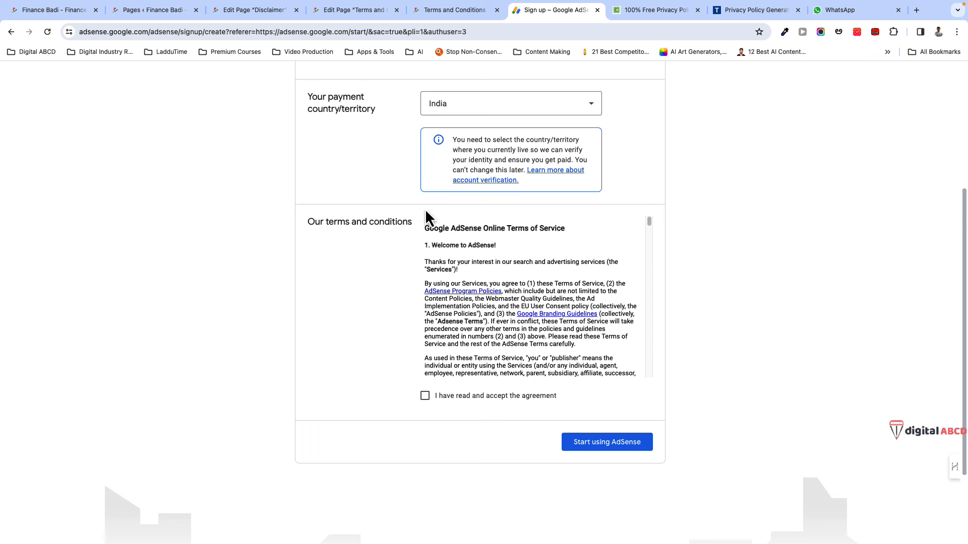
{"action": "scroll", "coordinate": [420, 235], "scroll_direction": "up", "scroll_amount": 1}
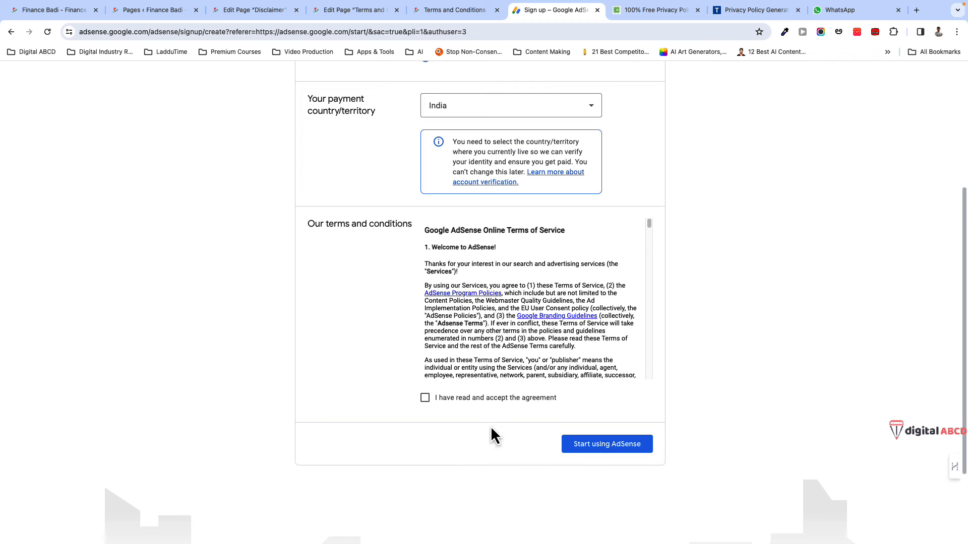
{"action": "left_click", "coordinate": [425, 398]}
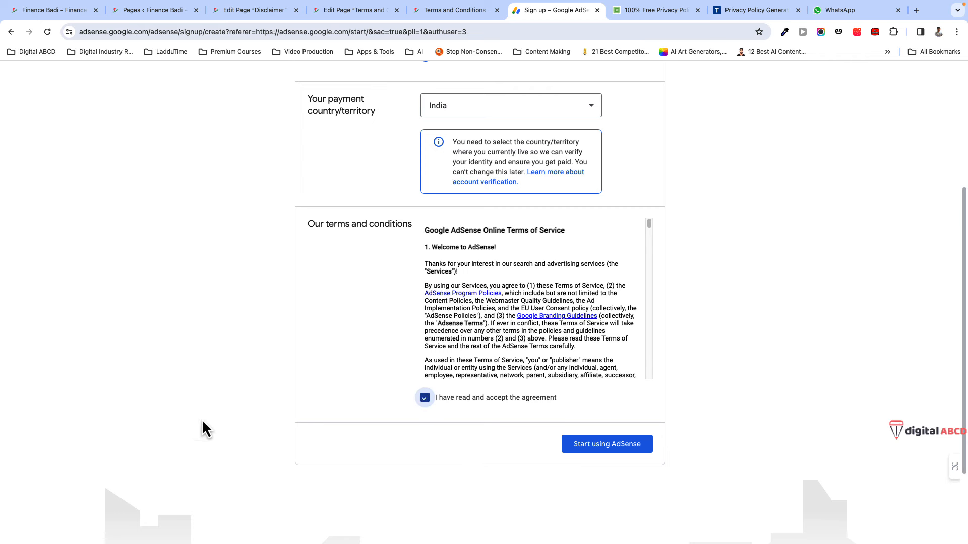
{"action": "left_click", "coordinate": [616, 450]}
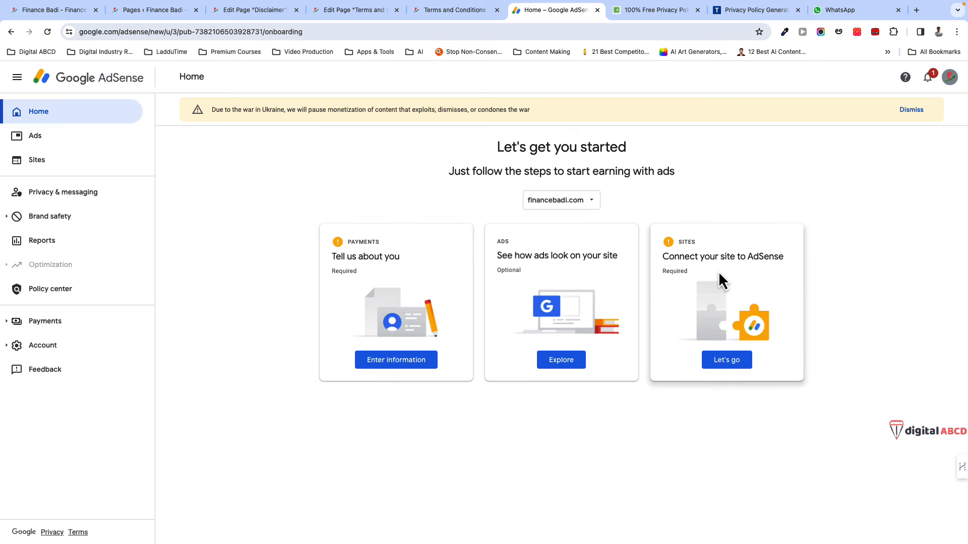
- Submit customer info for an Individual AdSense account, filling in the name and address fields
{"action": "left_click", "coordinate": [389, 361]}
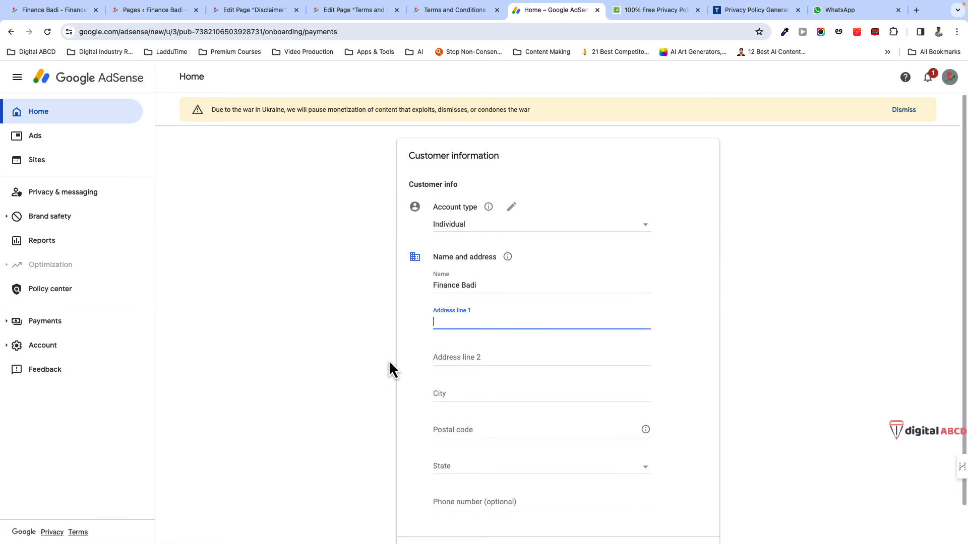
{"action": "scroll", "coordinate": [398, 341], "scroll_direction": "down", "scroll_amount": 1}
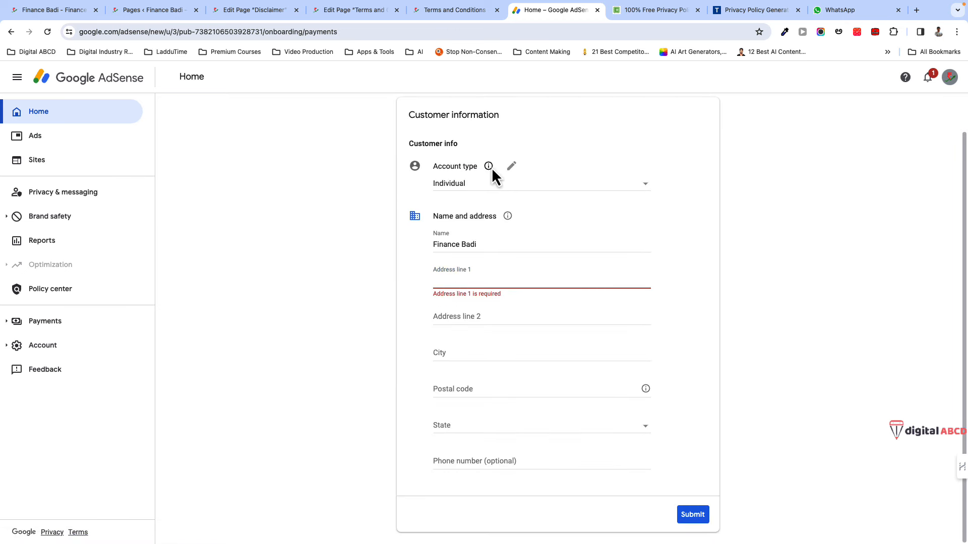
{"action": "left_click", "coordinate": [490, 167]}
{"action": "left_click", "coordinate": [646, 193]}
{"action": "left_click", "coordinate": [645, 187]}
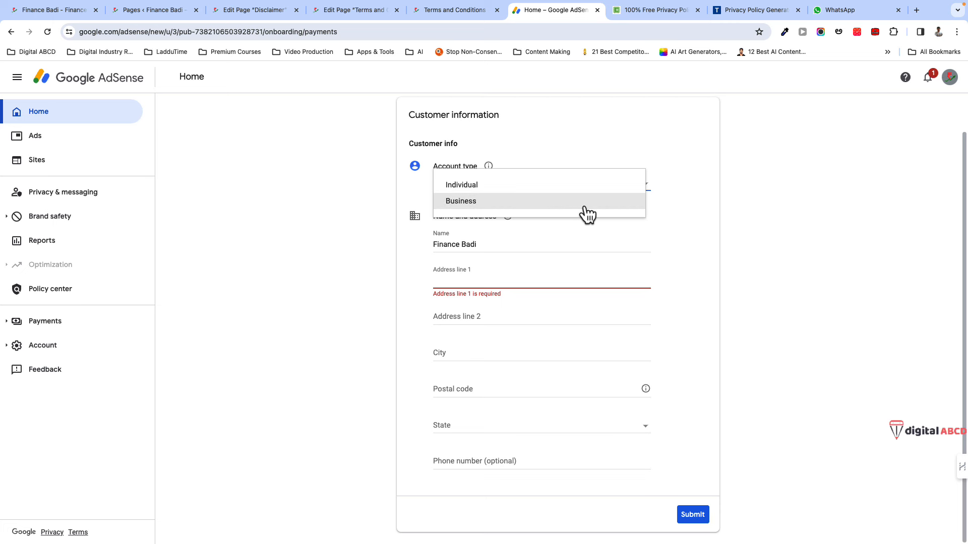
{"action": "left_click", "coordinate": [488, 194]}
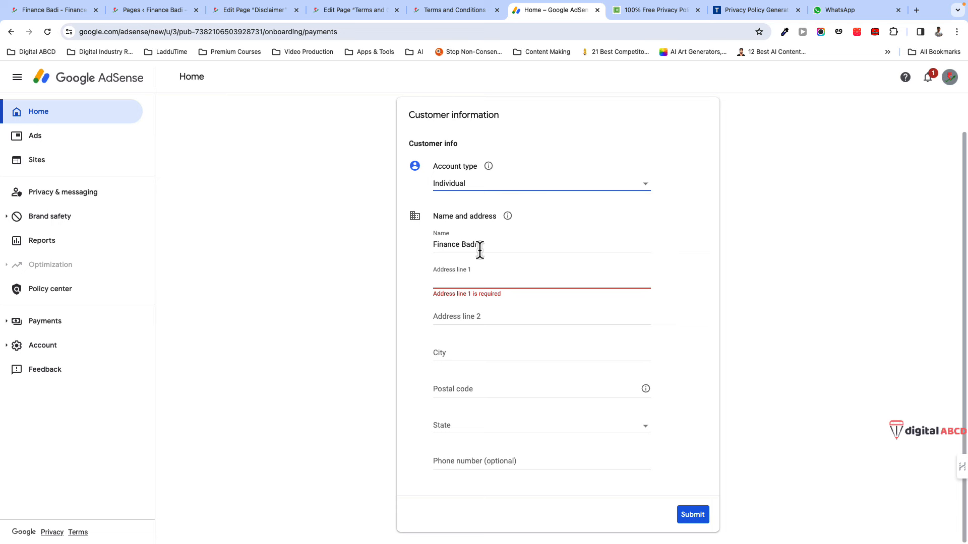
{"action": "left_click", "coordinate": [467, 187]}
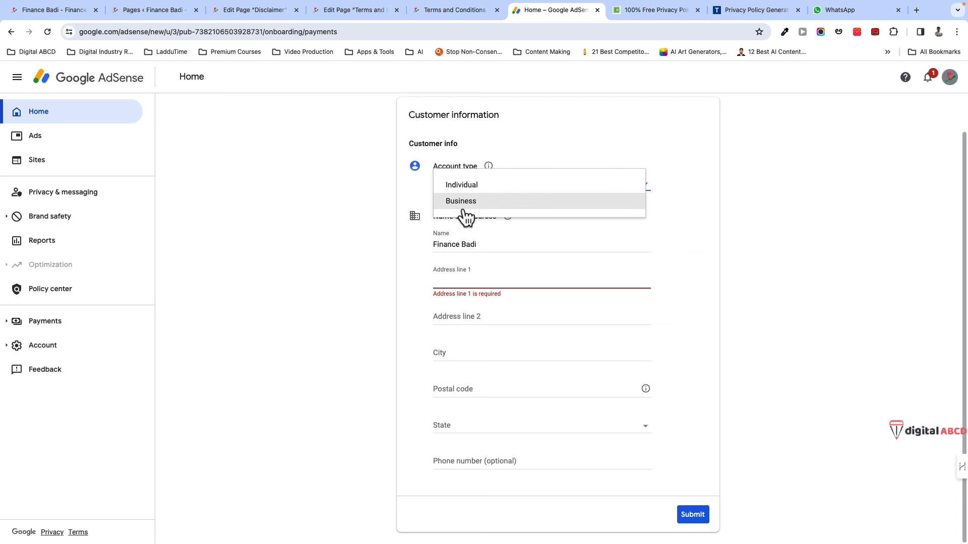
{"action": "left_click", "coordinate": [378, 264]}
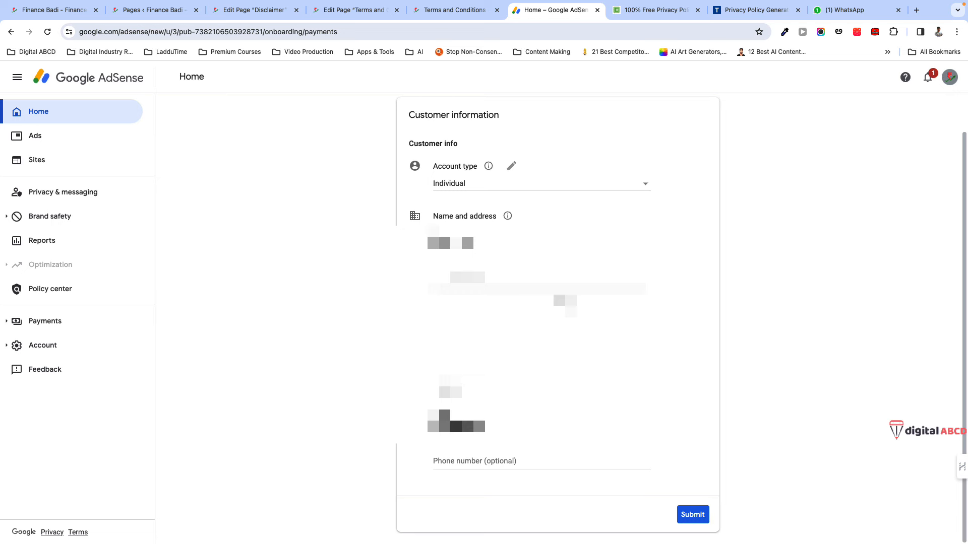
{"action": "left_click", "coordinate": [695, 519]}
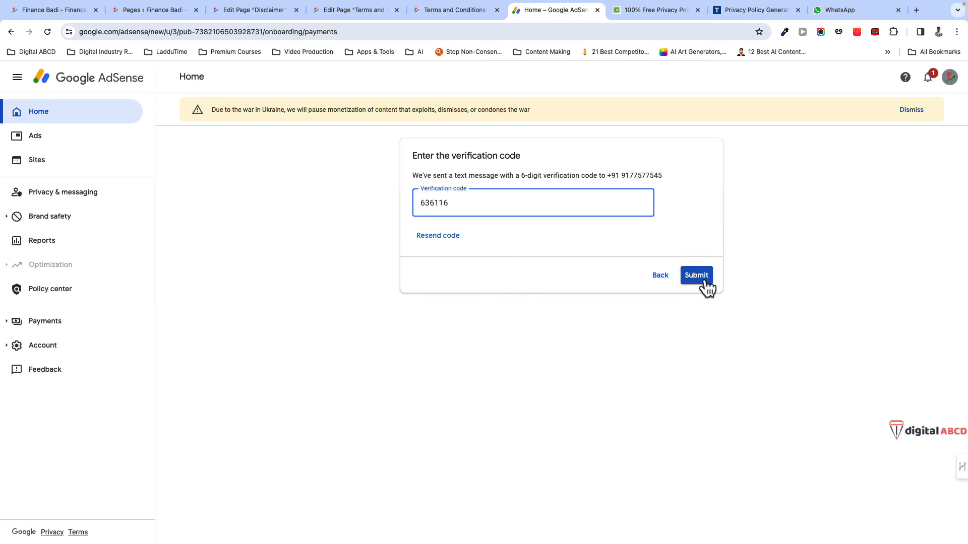
- Submit the phone verification code and begin connecting financebadi.com to AdSense
{"action": "left_click", "coordinate": [705, 283]}
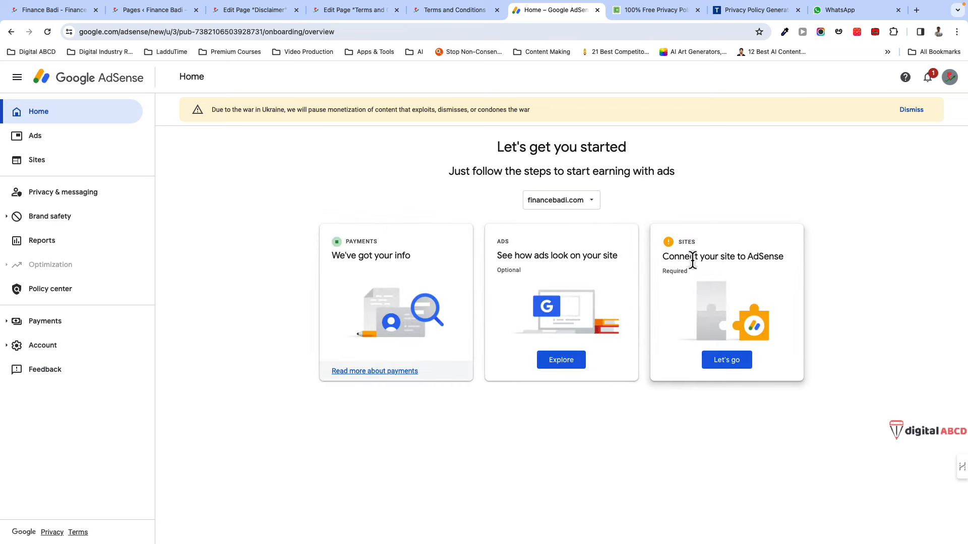
{"action": "left_click", "coordinate": [725, 364]}
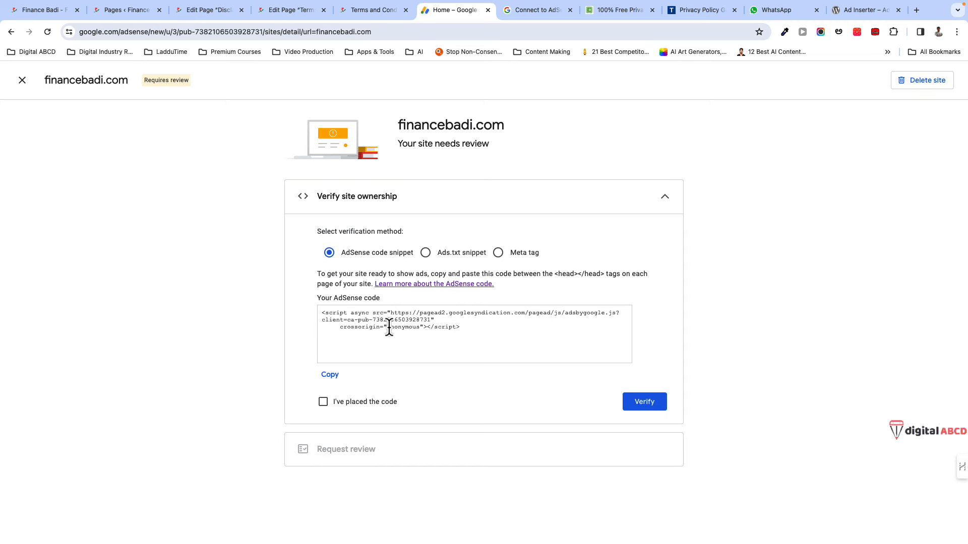
- Go to the WordPress dashboard's Site Kit settings and list the services not yet connected
{"action": "left_click", "coordinate": [35, 10]}
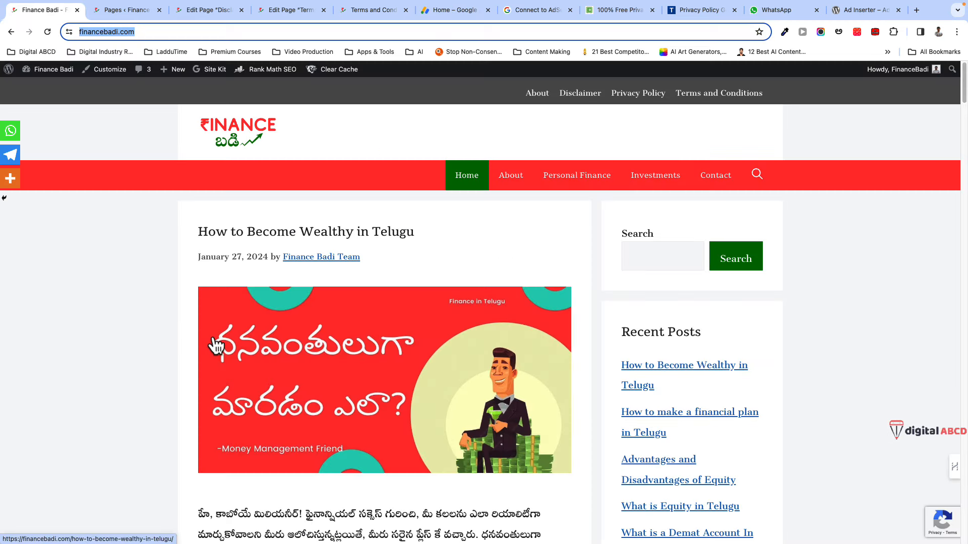
{"action": "mouse_move", "coordinate": [52, 71]}
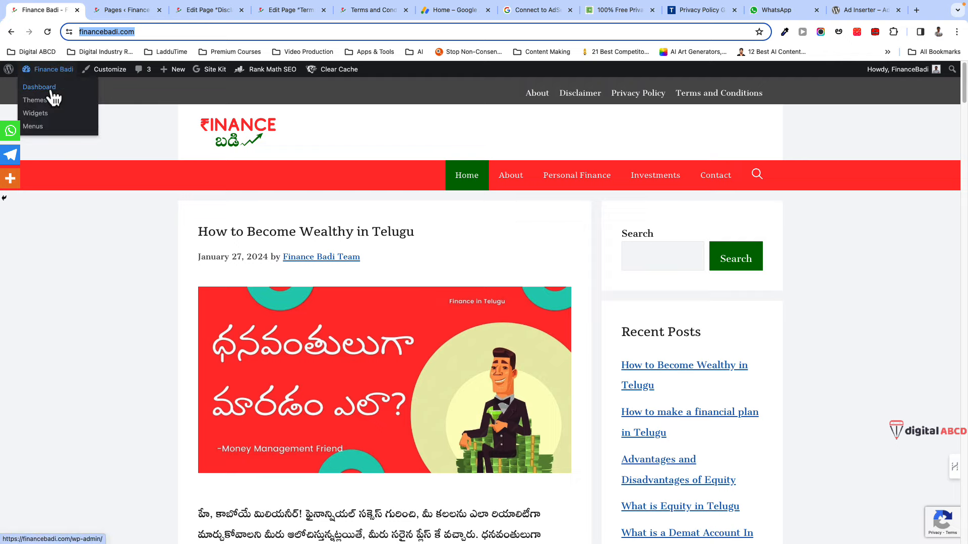
{"action": "left_click", "coordinate": [52, 92]}
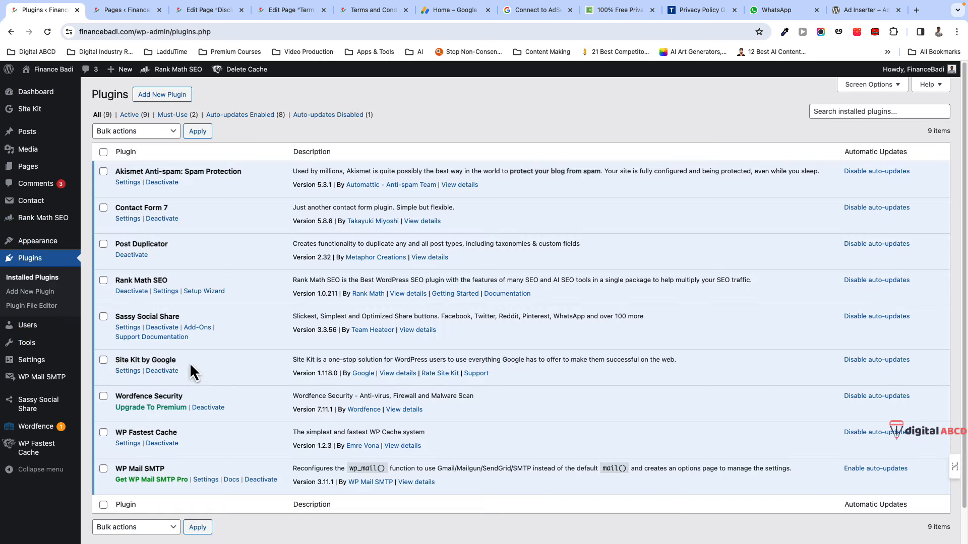
{"action": "left_click", "coordinate": [123, 373]}
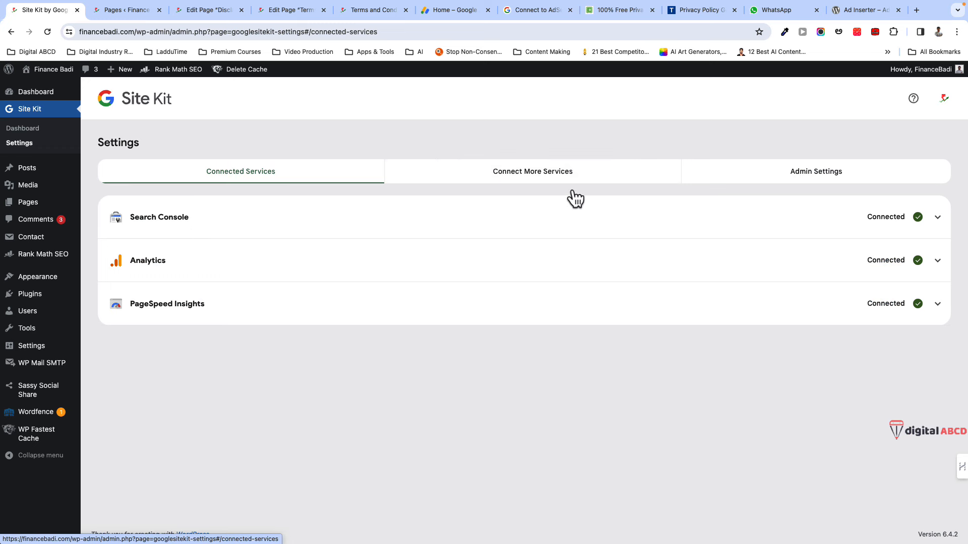
{"action": "left_click", "coordinate": [516, 187]}
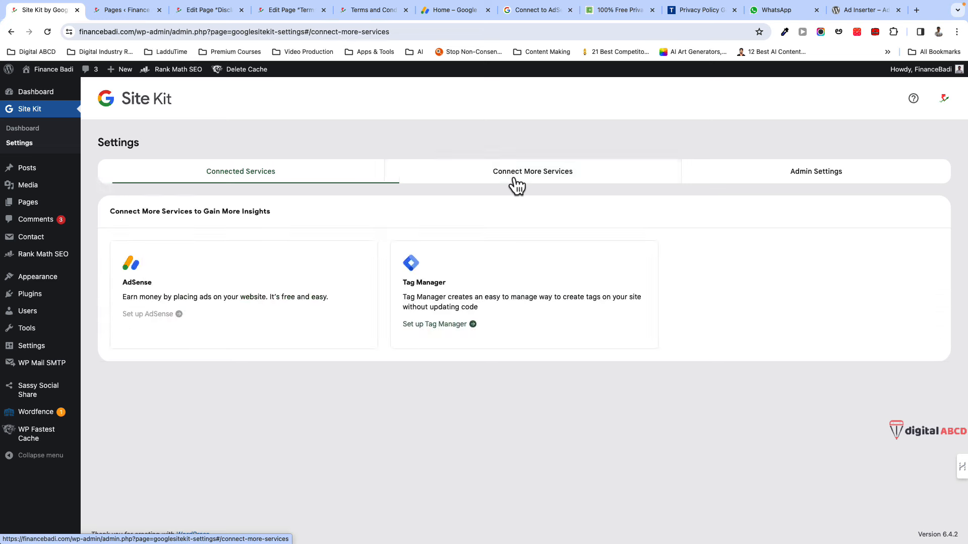
- Set up AdSense in Site Kit with the site's Google account and grant AdSense data access
{"action": "left_click", "coordinate": [157, 317]}
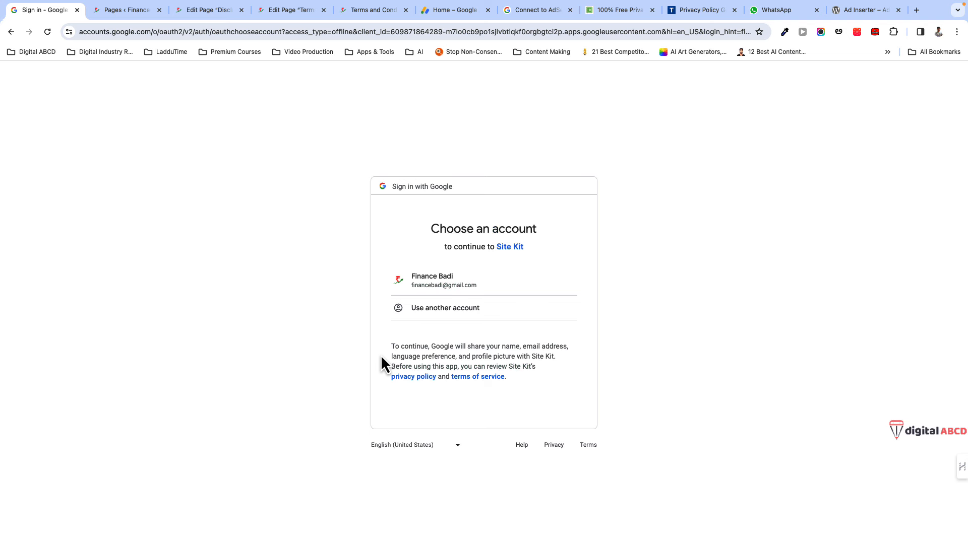
{"action": "left_click", "coordinate": [457, 288]}
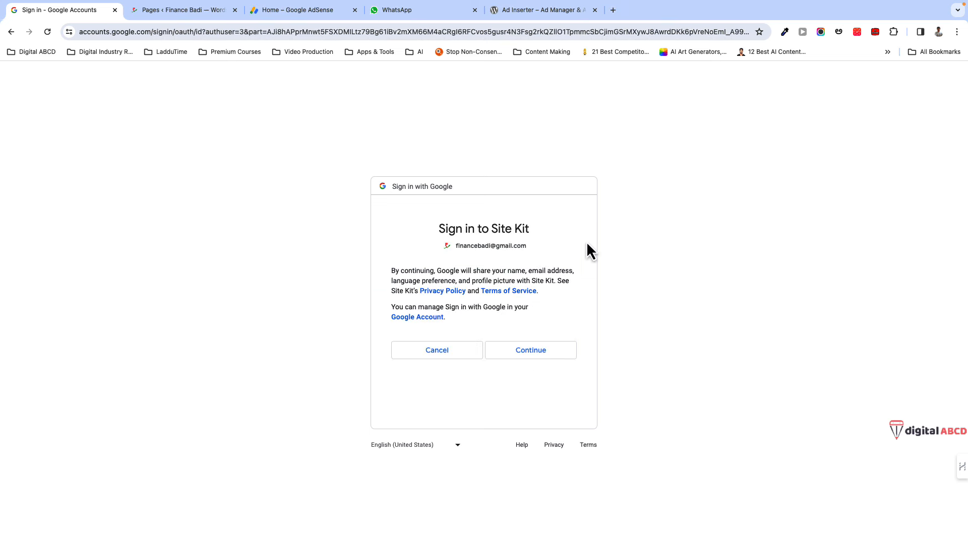
{"action": "left_click", "coordinate": [522, 356]}
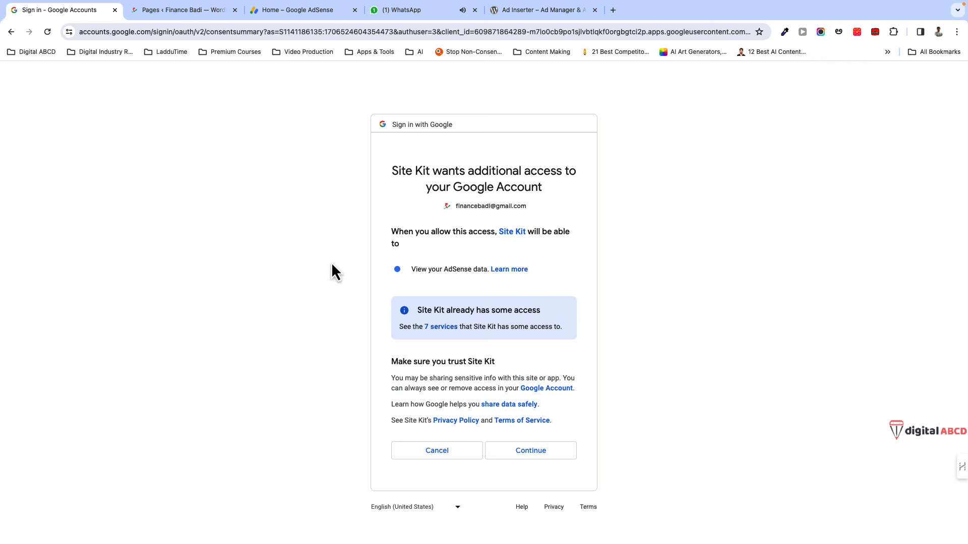
{"action": "left_click", "coordinate": [537, 456]}
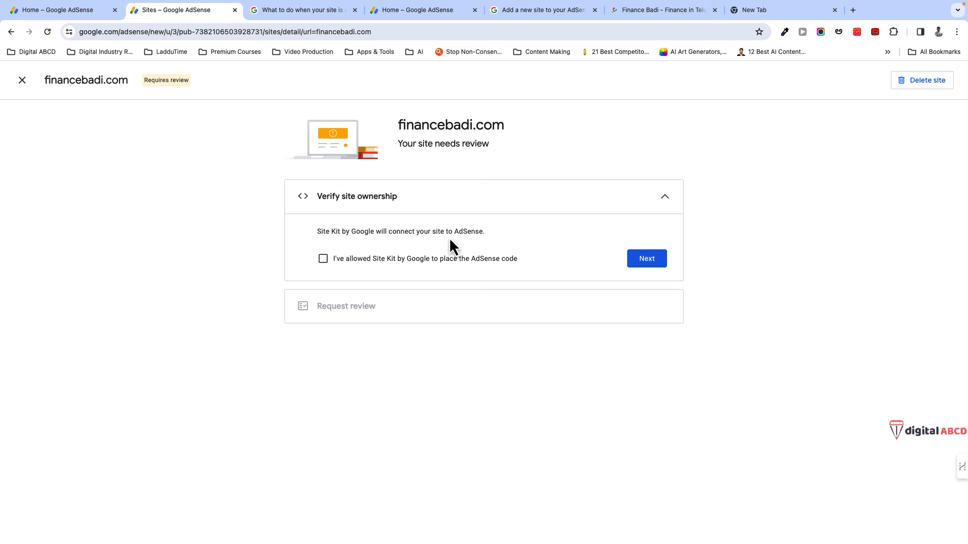
- Let Site Kit place the AdSense code to verify ownership, then request a site review
{"action": "left_click", "coordinate": [324, 259]}
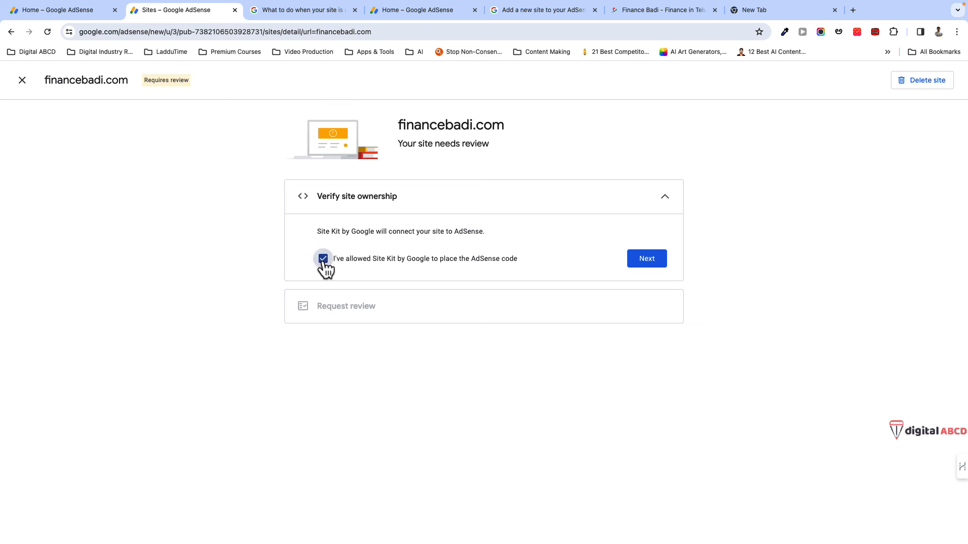
{"action": "left_click", "coordinate": [649, 264]}
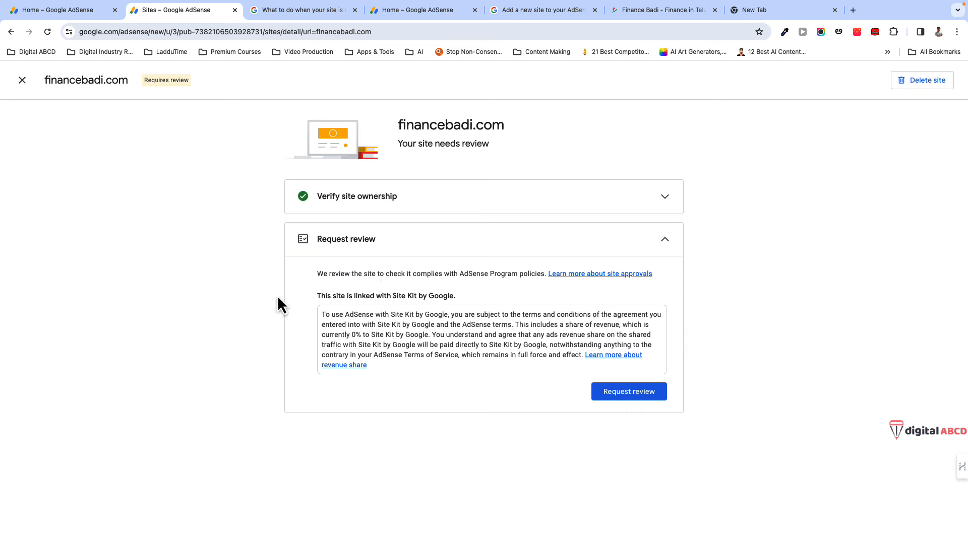
{"action": "left_click", "coordinate": [628, 398]}
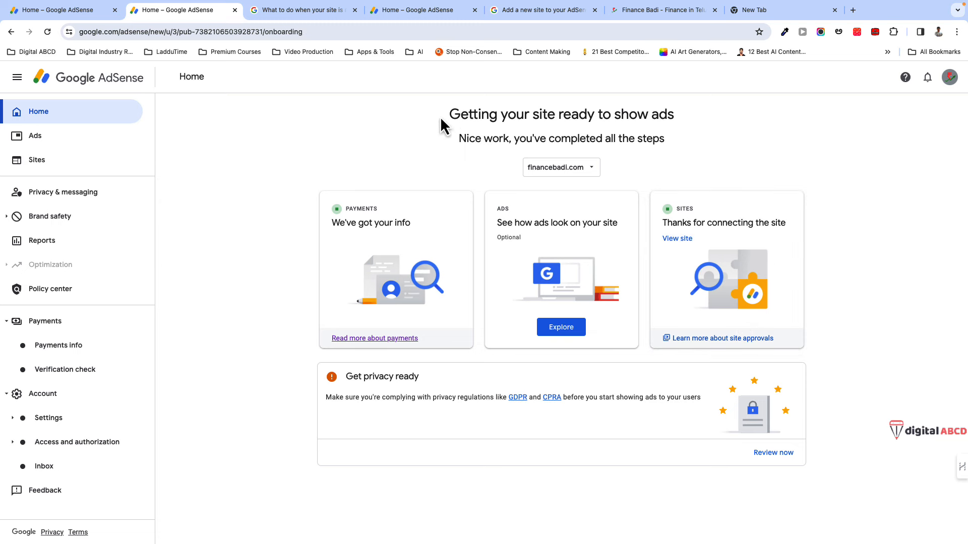
- Switch on Auto ads for financebadi.com and apply the change to the site now
{"action": "left_click_drag", "start_coordinate": [445, 117], "coordinate": [655, 129]}
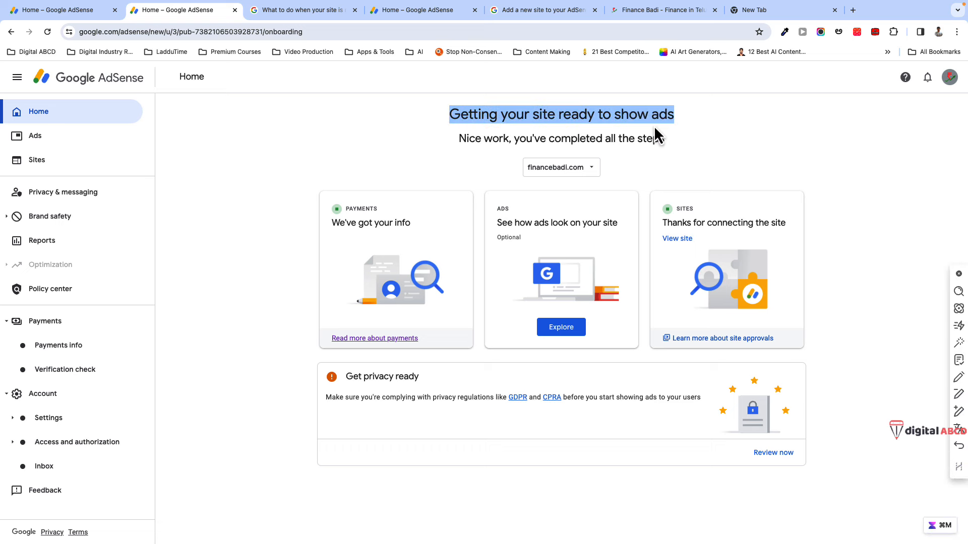
{"action": "left_click", "coordinate": [647, 175]}
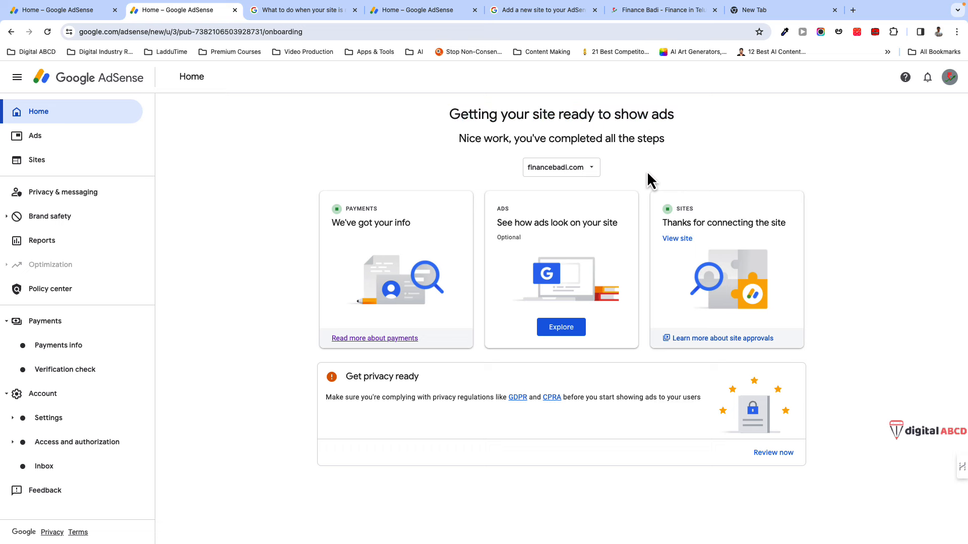
{"action": "left_click", "coordinate": [48, 140]}
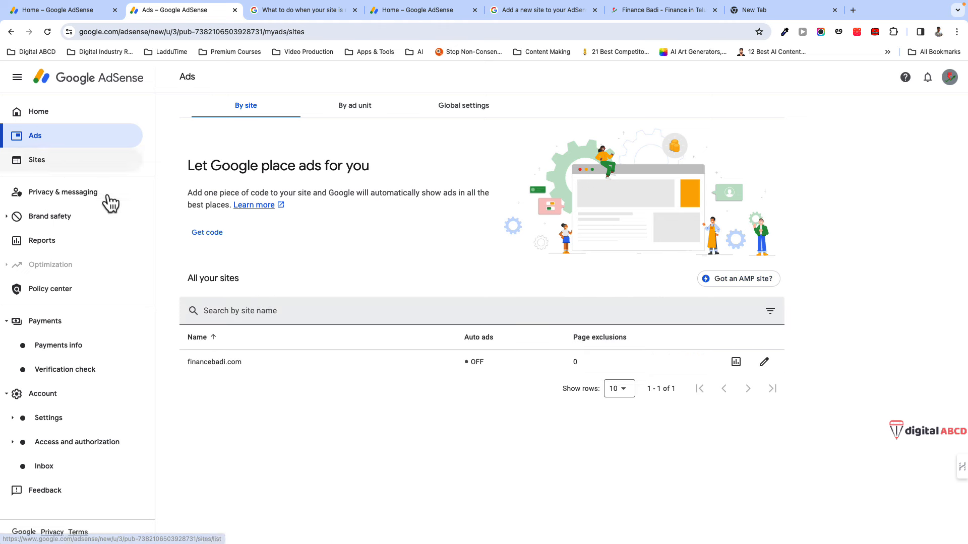
{"action": "left_click", "coordinate": [764, 363]}
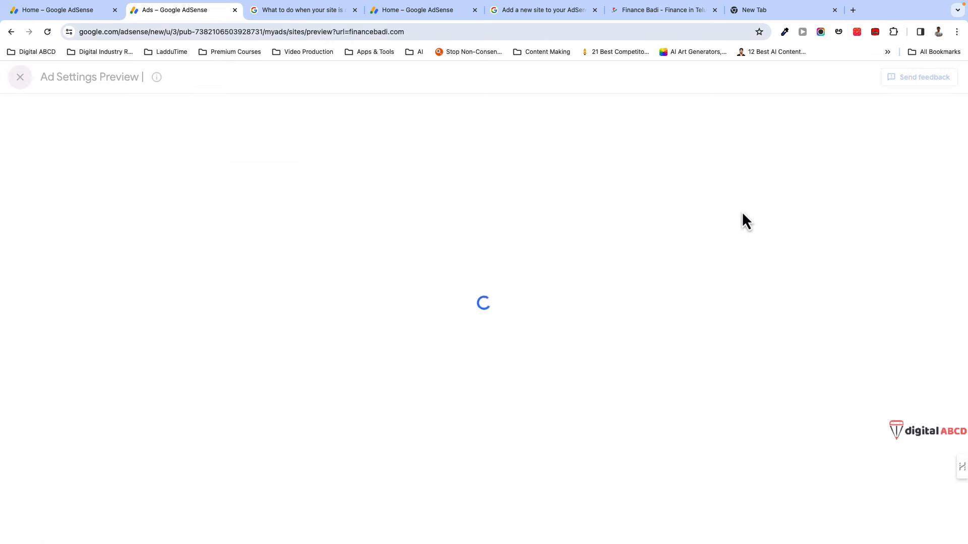
{"action": "left_click", "coordinate": [951, 139]}
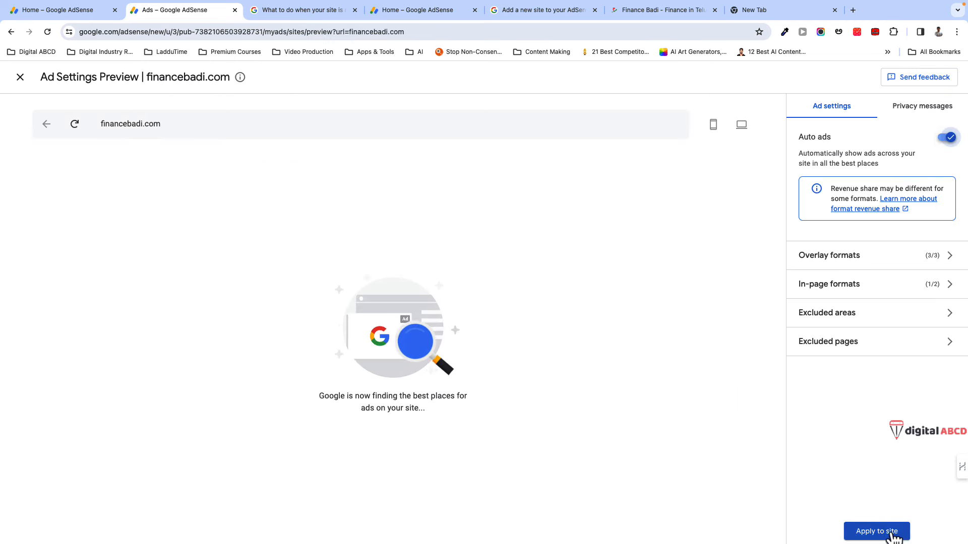
{"action": "left_click", "coordinate": [865, 533]}
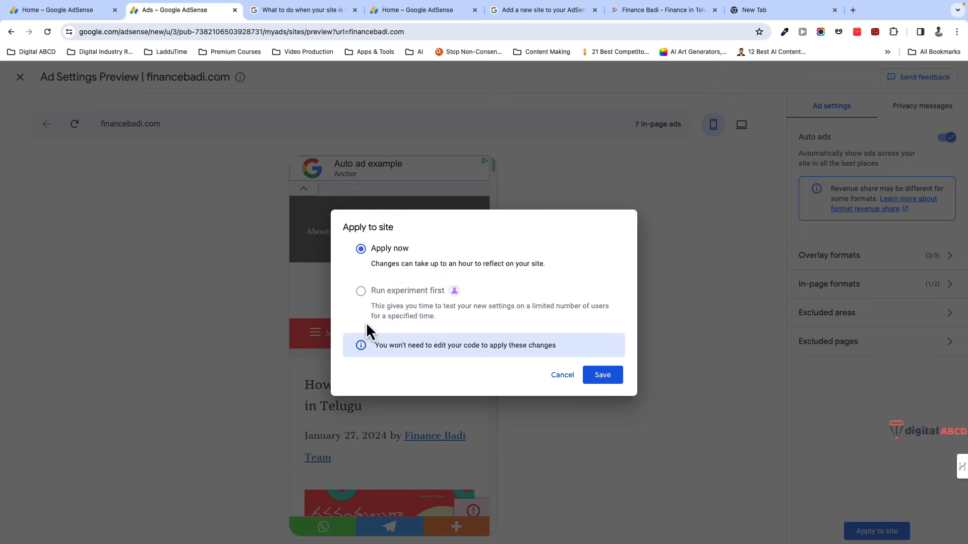
{"action": "left_click", "coordinate": [613, 381]}
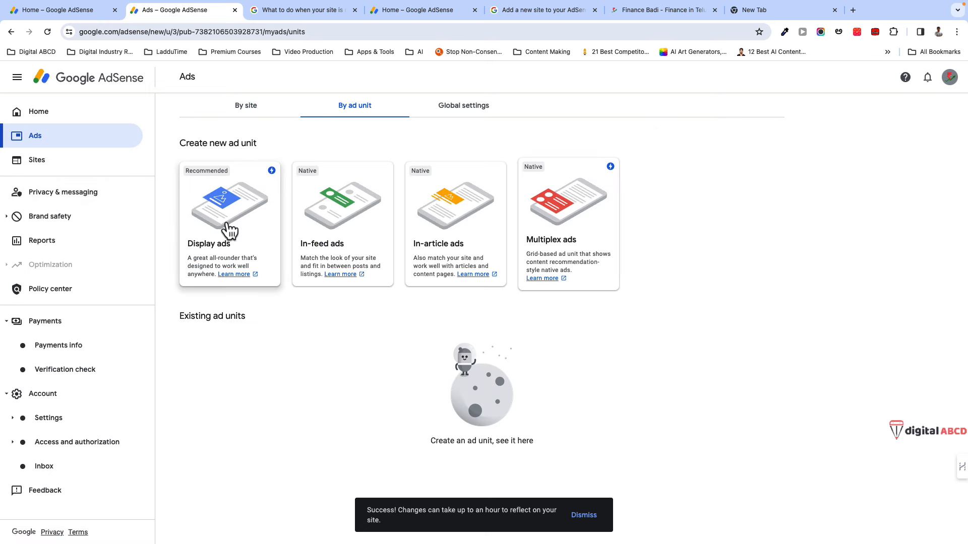
- Check the ad settings by site and reread the setup-complete heading on Home
{"action": "left_click", "coordinate": [250, 106]}
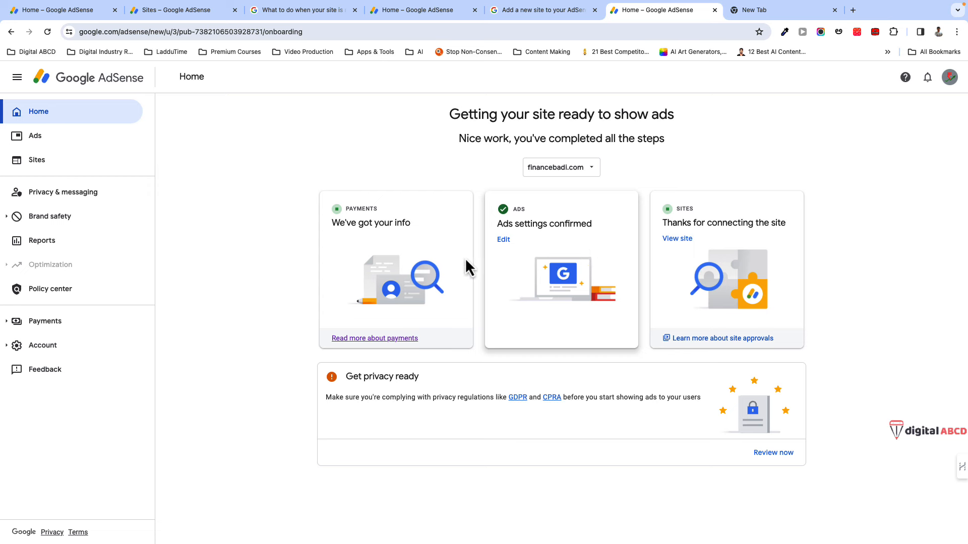
{"action": "left_click_drag", "start_coordinate": [450, 118], "coordinate": [678, 147]}
{"action": "left_click", "coordinate": [246, 383]}
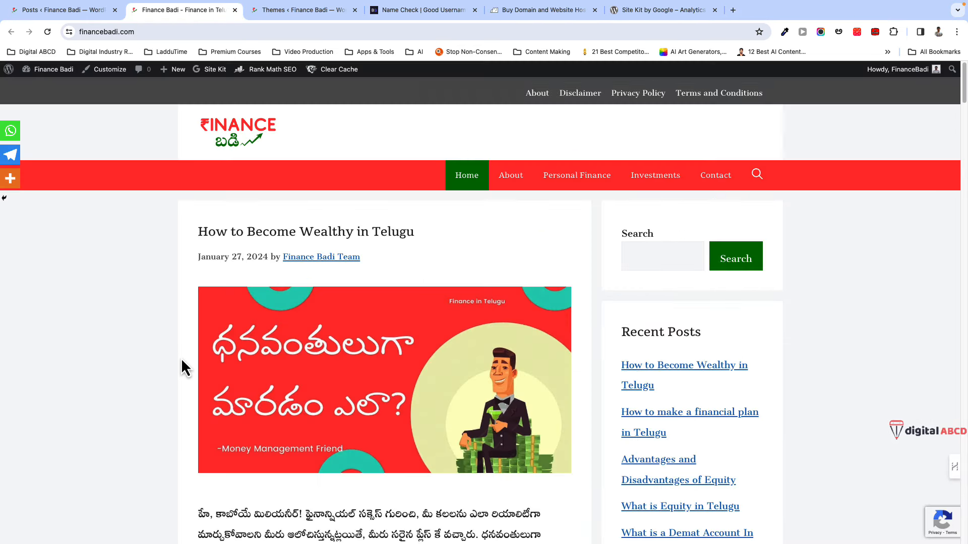
{"action": "scroll", "coordinate": [181, 358], "scroll_direction": "down", "scroll_amount": 2}
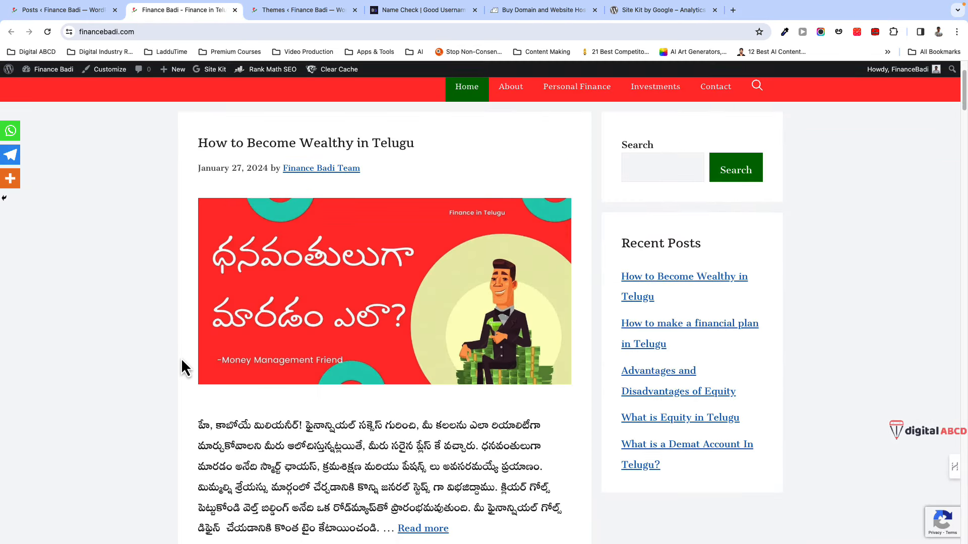
{"action": "scroll", "coordinate": [174, 370], "scroll_direction": "down", "scroll_amount": 3}
{"action": "scroll", "coordinate": [169, 364], "scroll_direction": "down", "scroll_amount": 1}
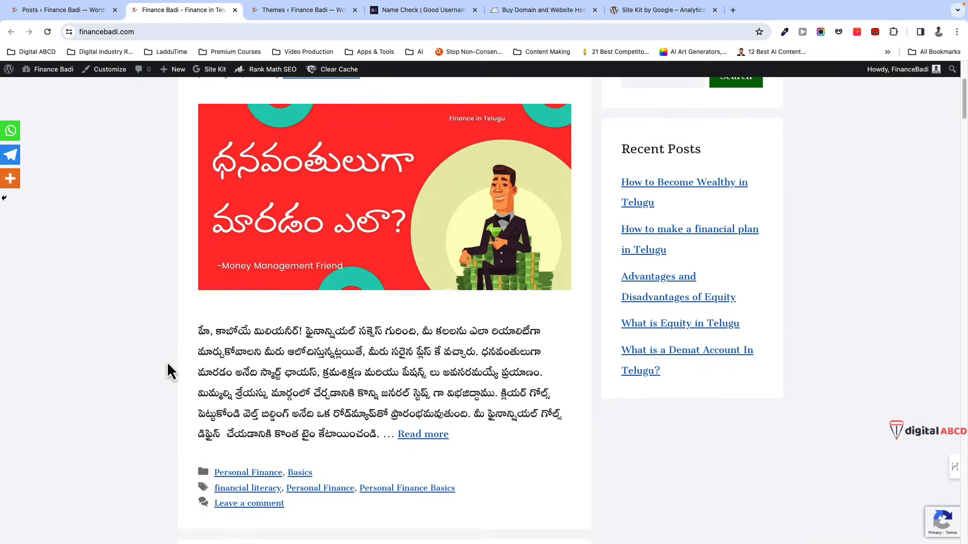
{"action": "scroll", "coordinate": [166, 364], "scroll_direction": "down", "scroll_amount": 1}
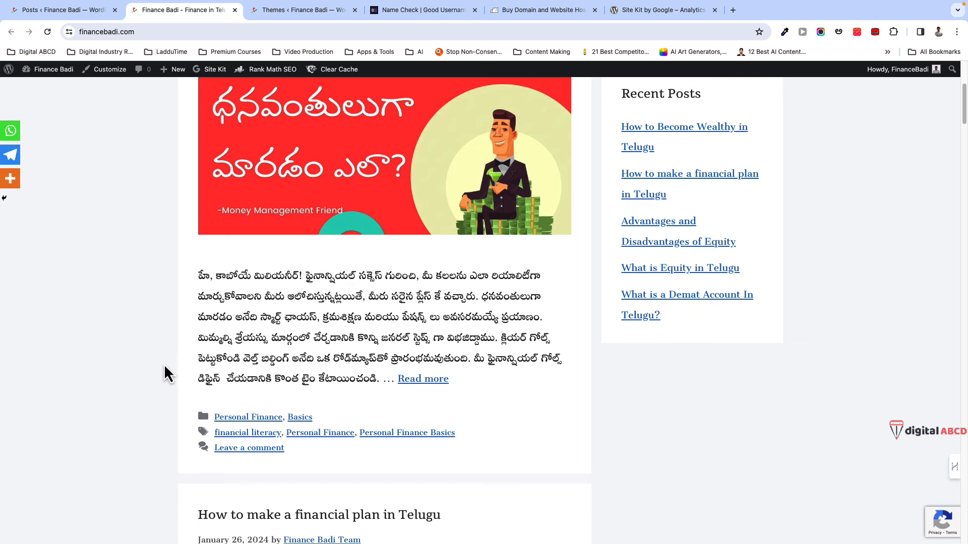
{"action": "scroll", "coordinate": [164, 367], "scroll_direction": "down", "scroll_amount": 3}
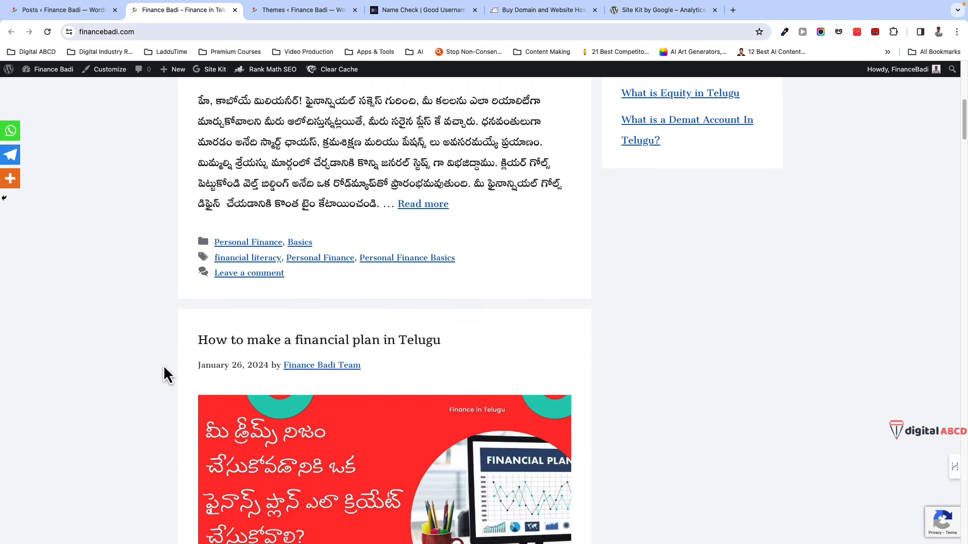
{"action": "scroll", "coordinate": [163, 365], "scroll_direction": "down", "scroll_amount": 2}
{"action": "scroll", "coordinate": [163, 365], "scroll_direction": "down", "scroll_amount": 2}
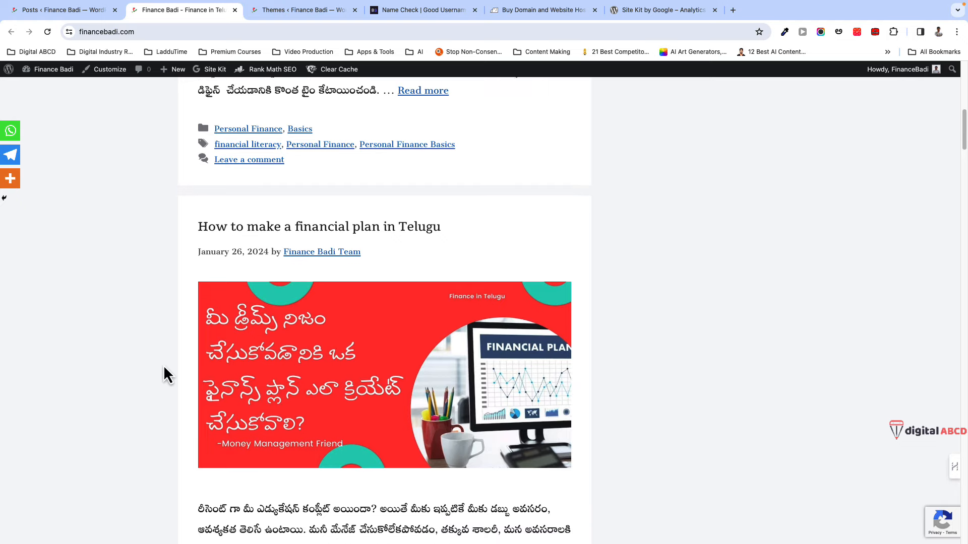
{"action": "scroll", "coordinate": [164, 367], "scroll_direction": "down", "scroll_amount": 5}
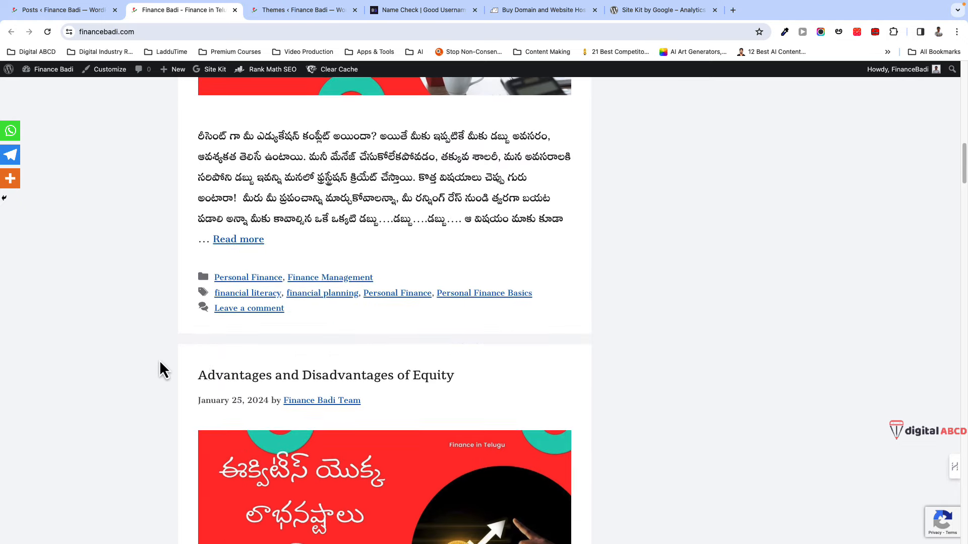
{"action": "scroll", "coordinate": [164, 351], "scroll_direction": "down", "scroll_amount": 3}
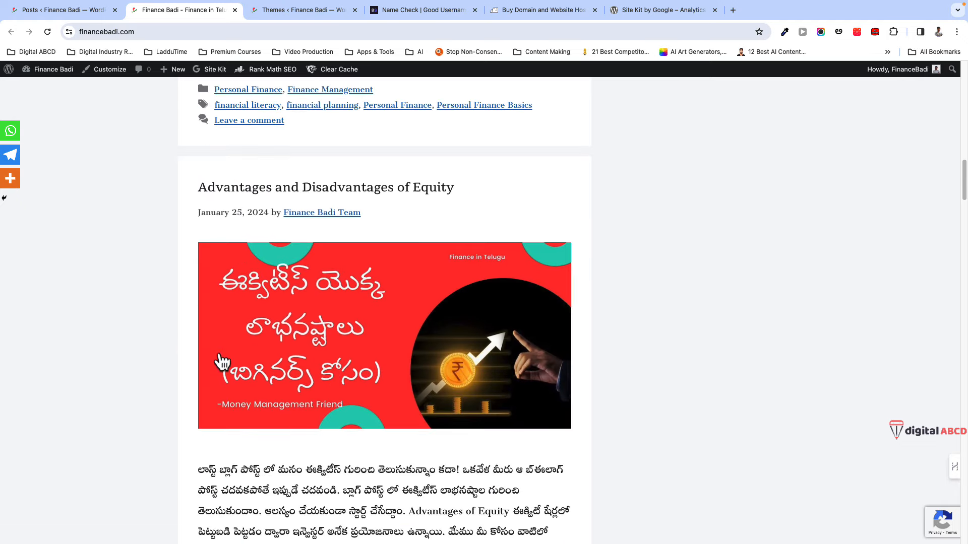
{"action": "scroll", "coordinate": [218, 365], "scroll_direction": "down", "scroll_amount": 3}
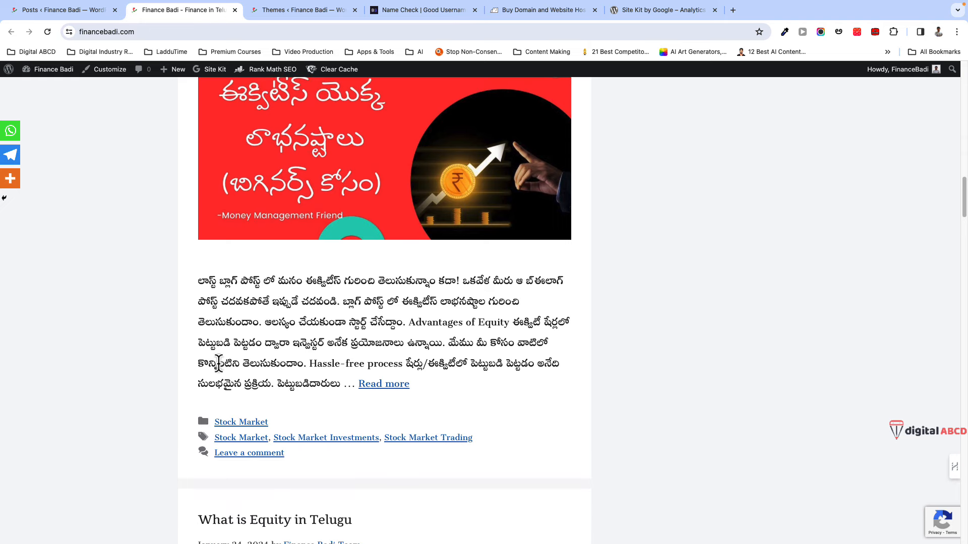
{"action": "scroll", "coordinate": [219, 363], "scroll_direction": "down", "scroll_amount": 2}
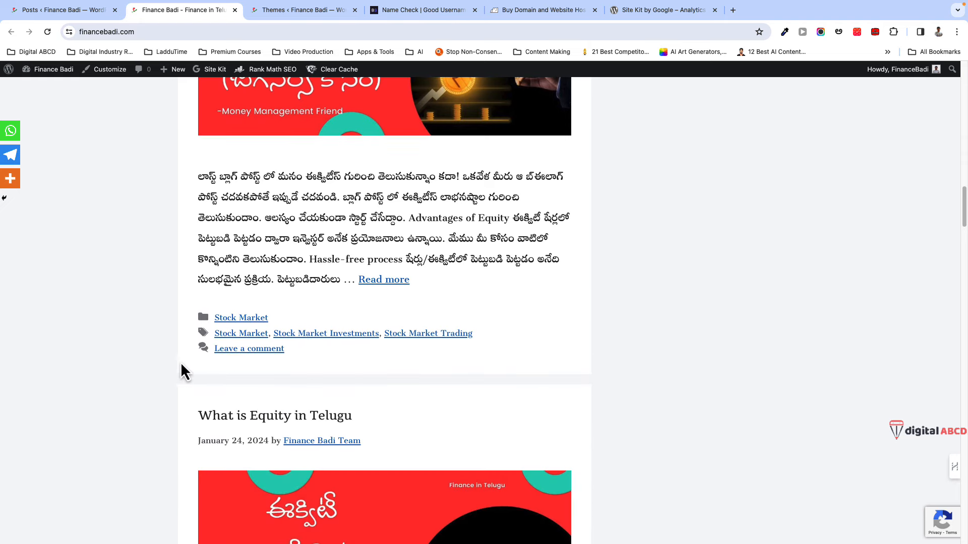
{"action": "scroll", "coordinate": [177, 361], "scroll_direction": "down", "scroll_amount": 6}
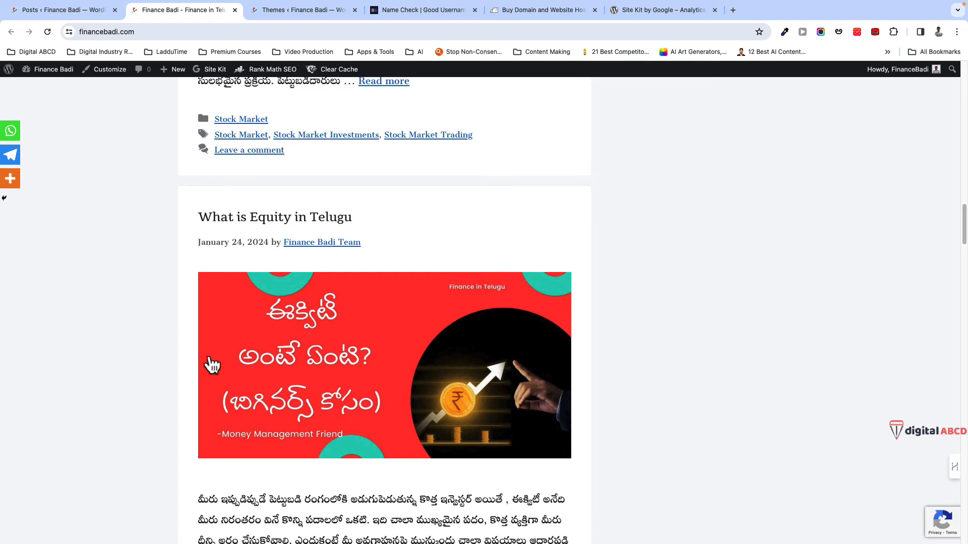
{"action": "scroll", "coordinate": [171, 363], "scroll_direction": "down", "scroll_amount": 2}
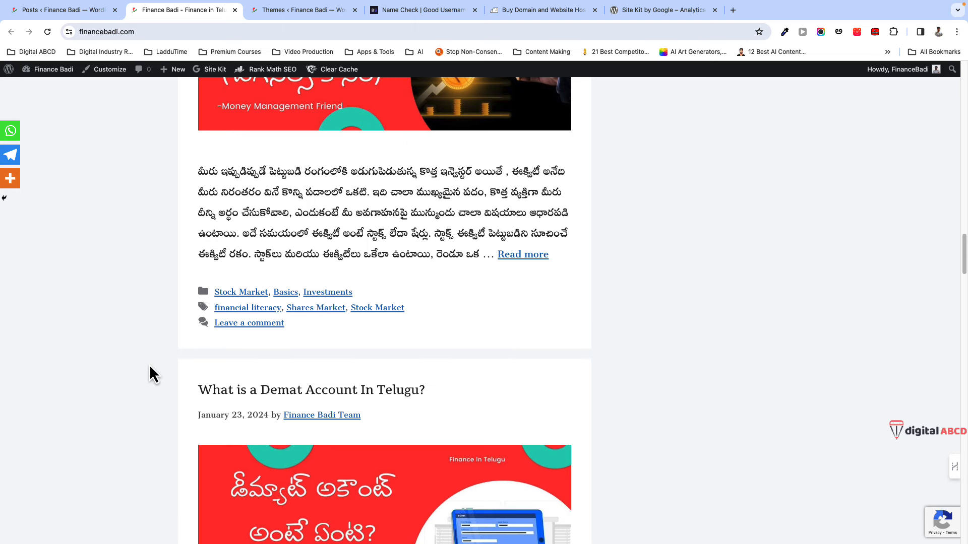
{"action": "scroll", "coordinate": [150, 360], "scroll_direction": "down", "scroll_amount": 9}
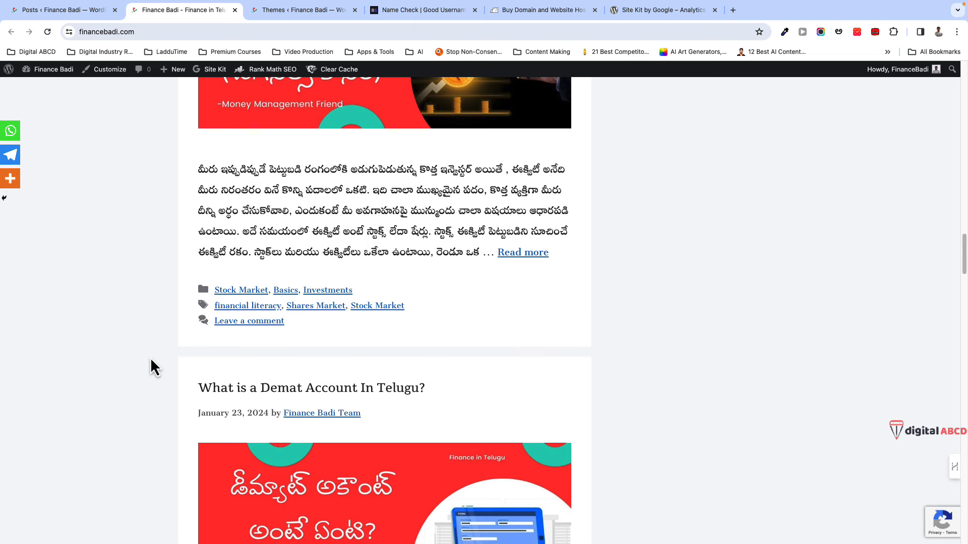
{"action": "scroll", "coordinate": [150, 358], "scroll_direction": "down", "scroll_amount": 4}
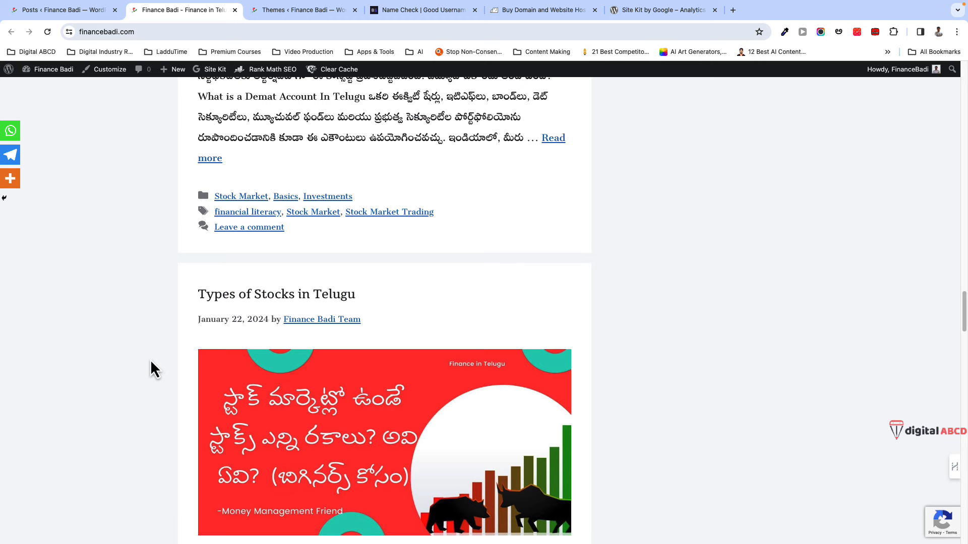
{"action": "scroll", "coordinate": [150, 358], "scroll_direction": "up", "scroll_amount": 14}
{"action": "key", "text": "super+5"}
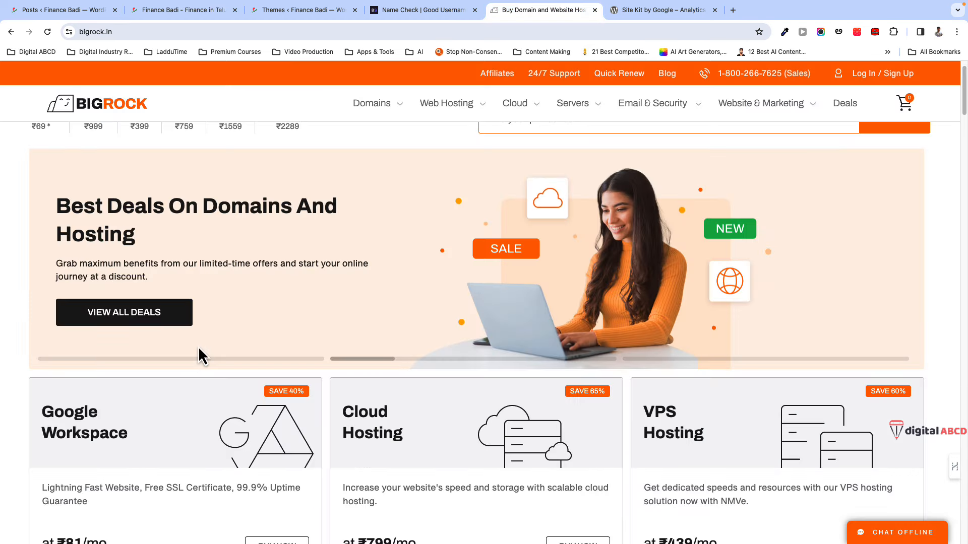
{"action": "scroll", "coordinate": [202, 382], "scroll_direction": "down", "scroll_amount": 2}
{"action": "scroll", "coordinate": [194, 392], "scroll_direction": "down", "scroll_amount": 1}
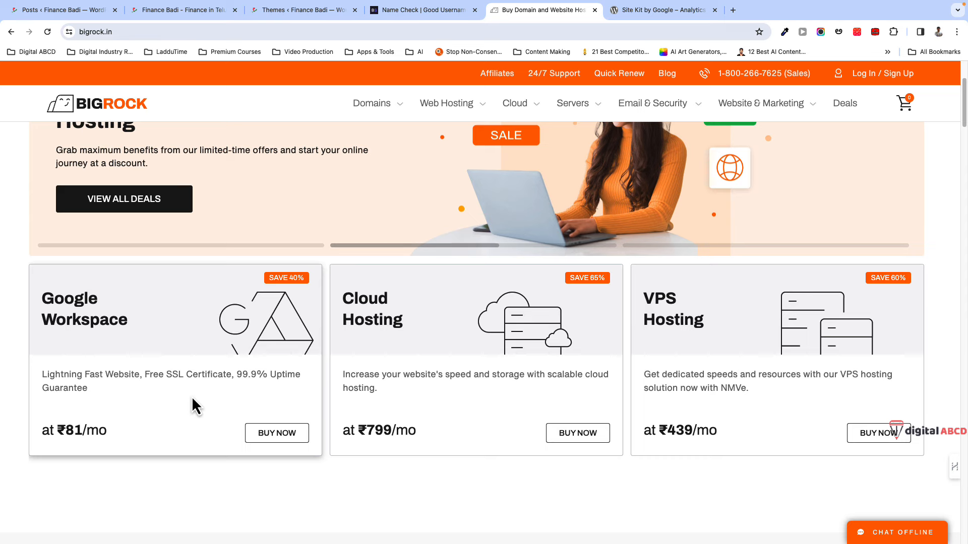
{"action": "scroll", "coordinate": [192, 399], "scroll_direction": "down", "scroll_amount": 7}
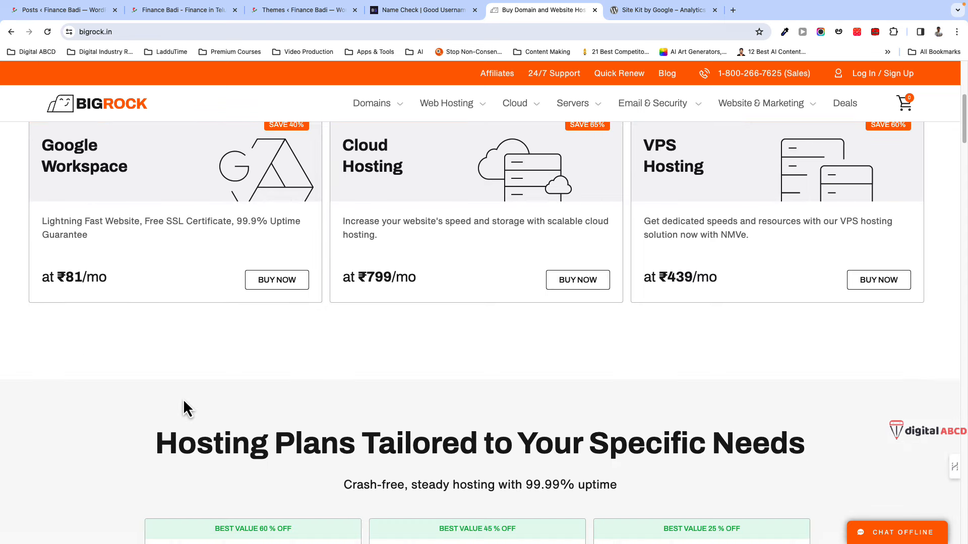
{"action": "scroll", "coordinate": [183, 402], "scroll_direction": "down", "scroll_amount": 10}
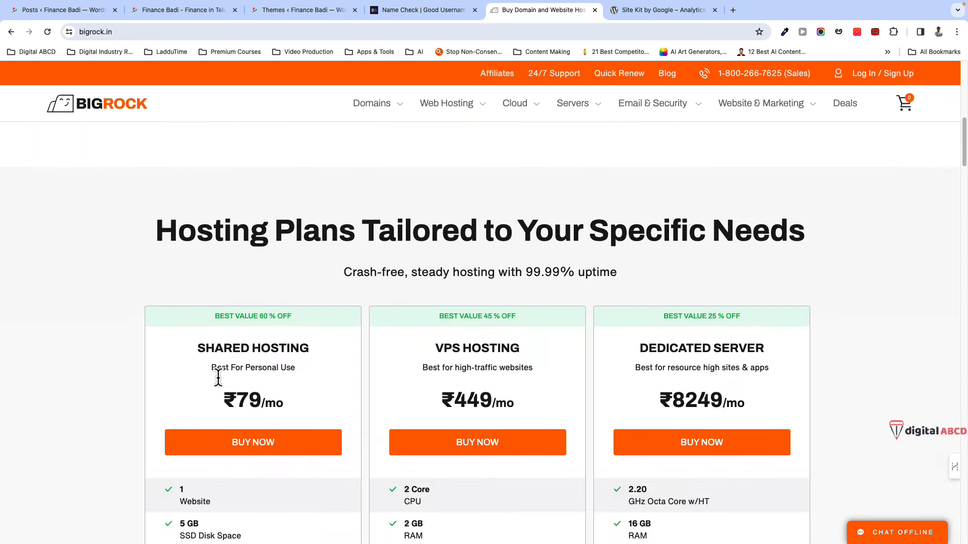
{"action": "scroll", "coordinate": [218, 378], "scroll_direction": "down", "scroll_amount": 4}
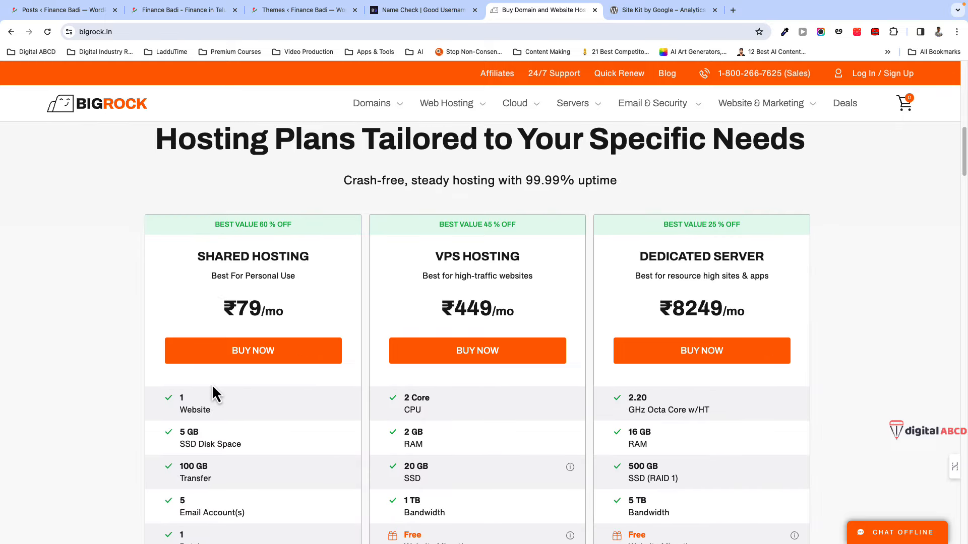
{"action": "key", "text": "super+2"}
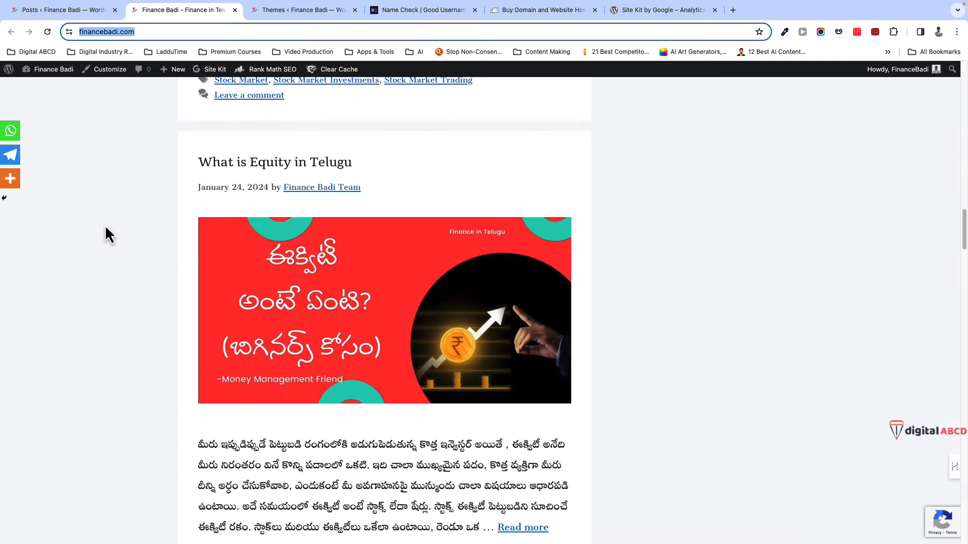
{"action": "scroll", "coordinate": [119, 282], "scroll_direction": "down", "scroll_amount": 8}
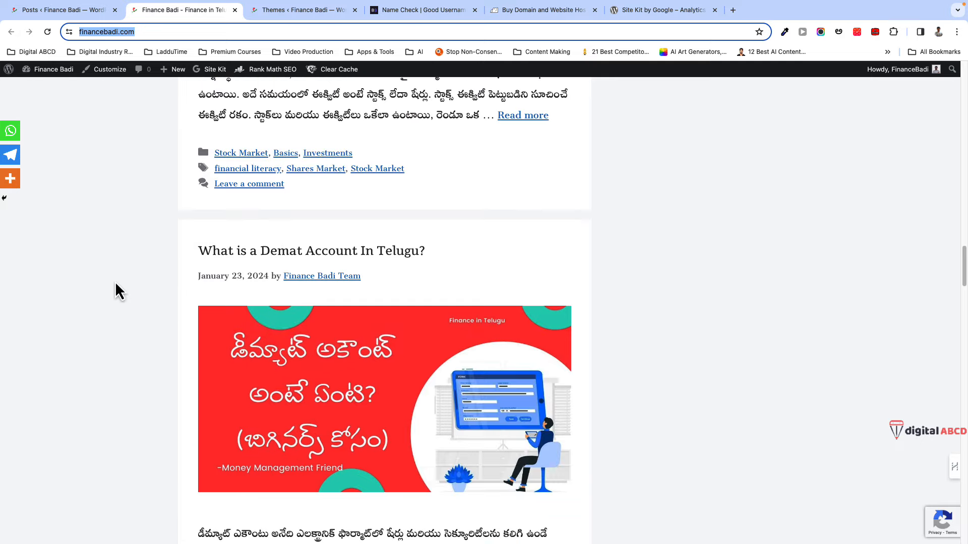